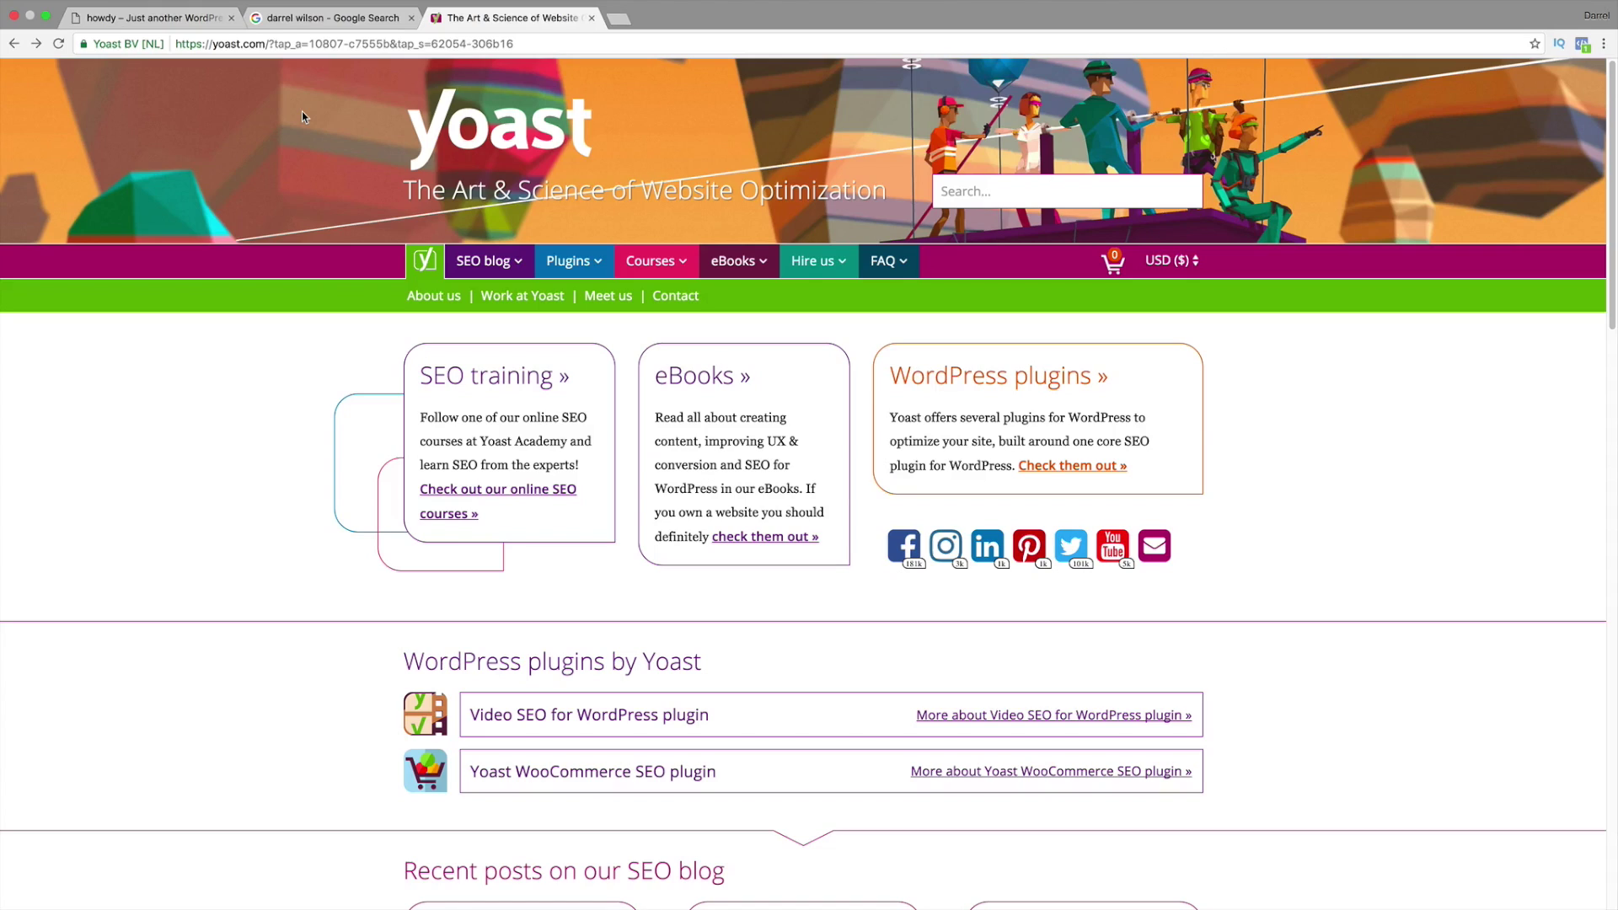
Step: View the open Google search results and the secretmarkets.site home page
{"action": "left_click", "coordinate": [249, 16]}
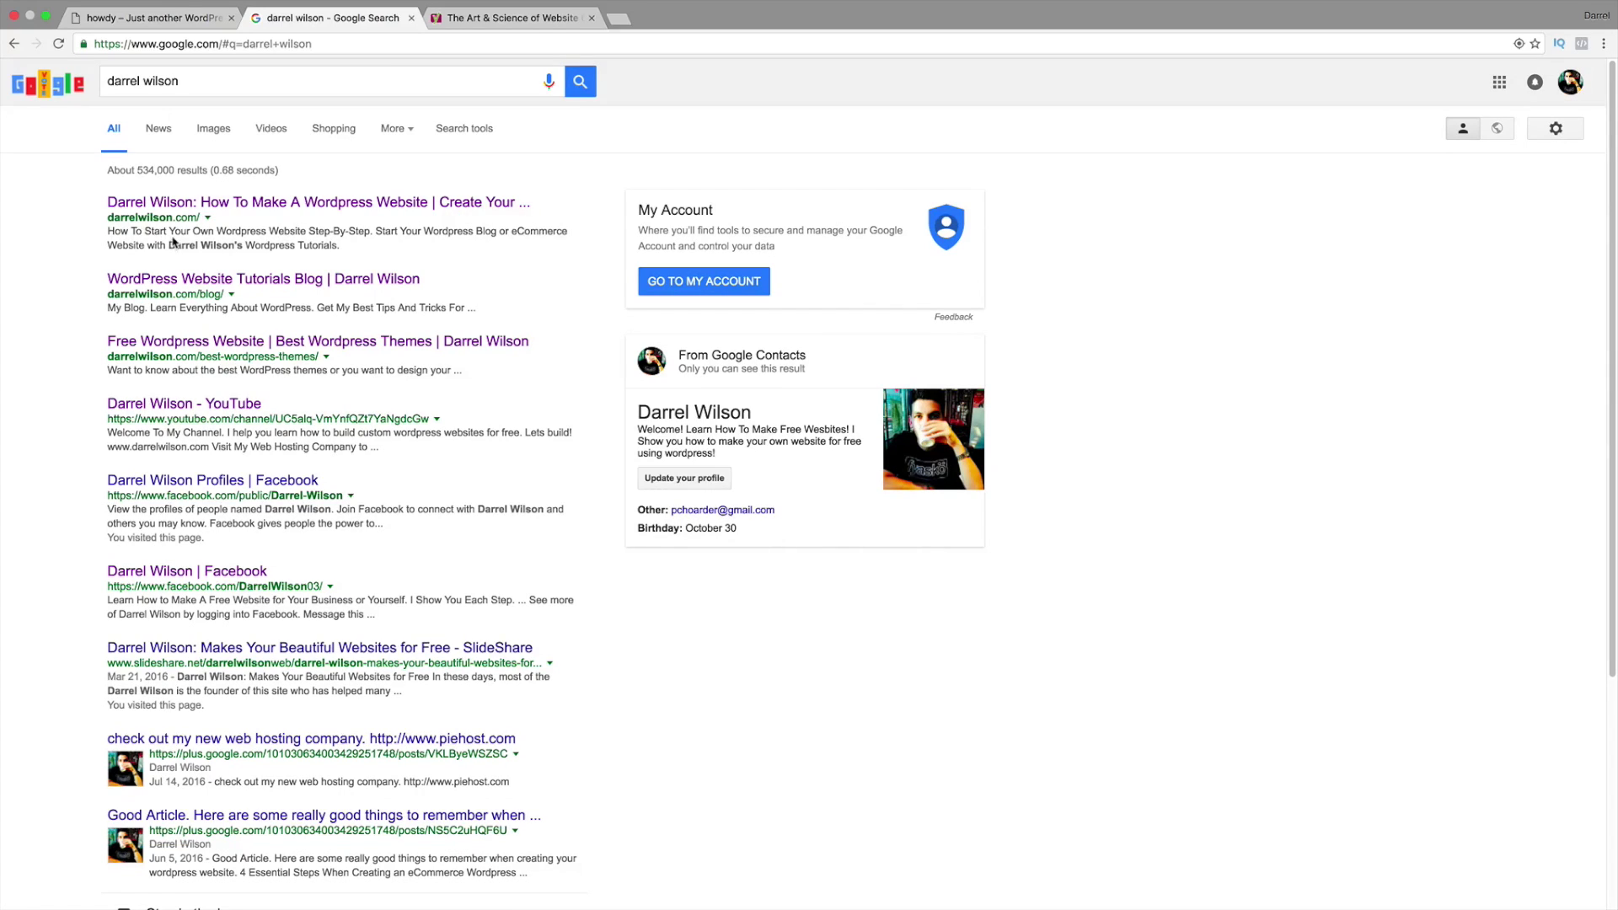
{"action": "left_click", "coordinate": [168, 18]}
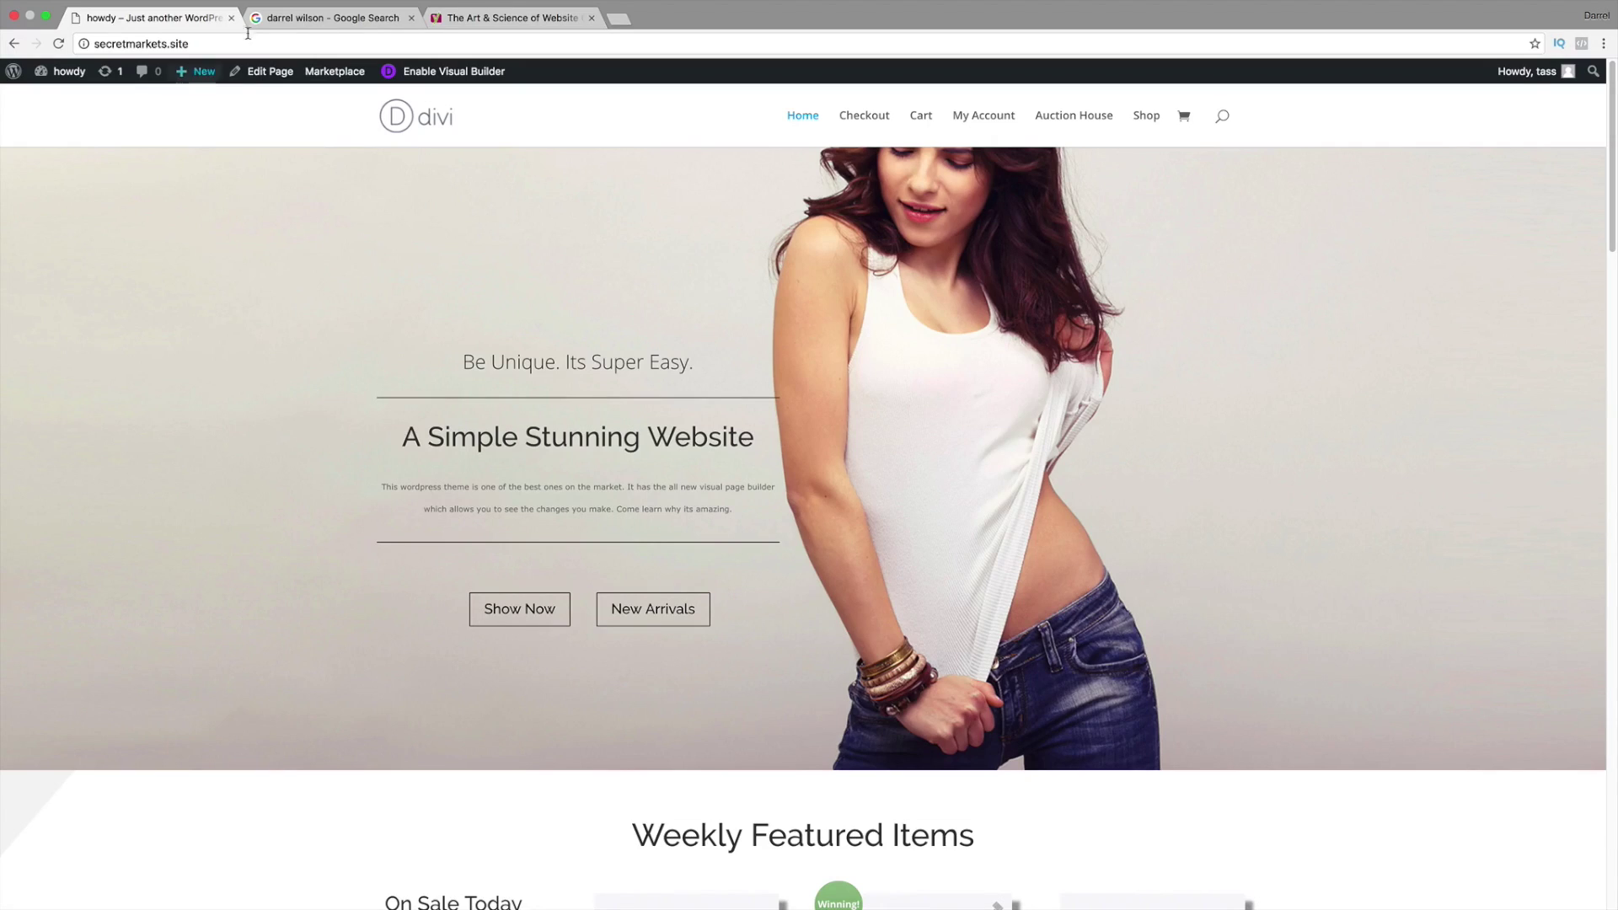
Step: Download the free version of the Yoast SEO for WordPress plugin from yoast.com
{"action": "left_click", "coordinate": [459, 19]}
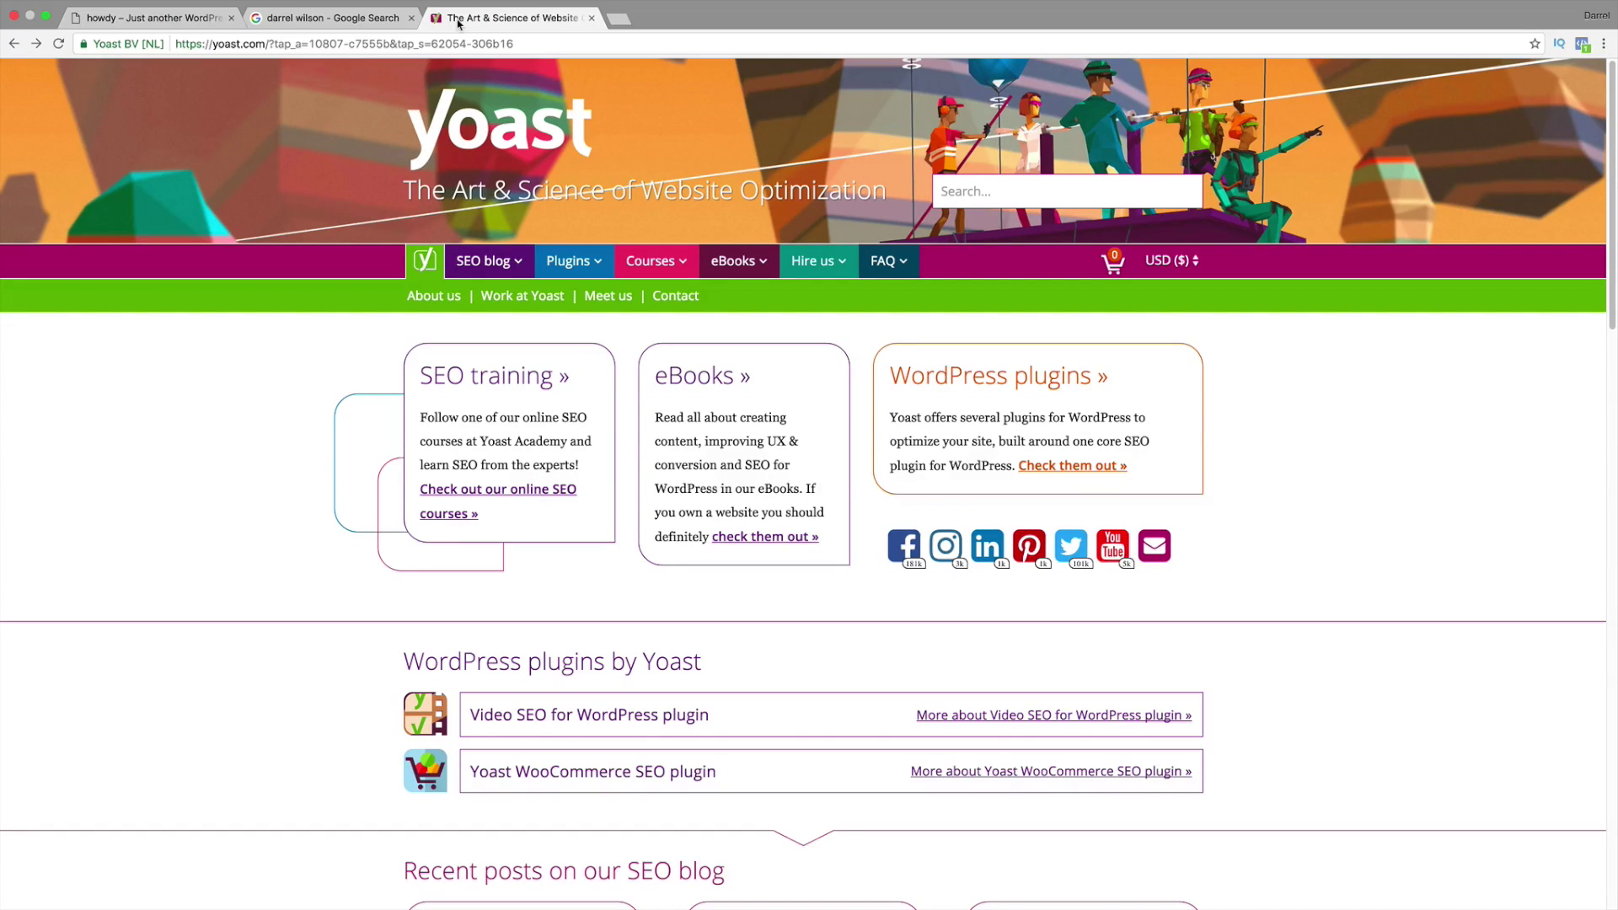
{"action": "left_click", "coordinate": [1051, 466]}
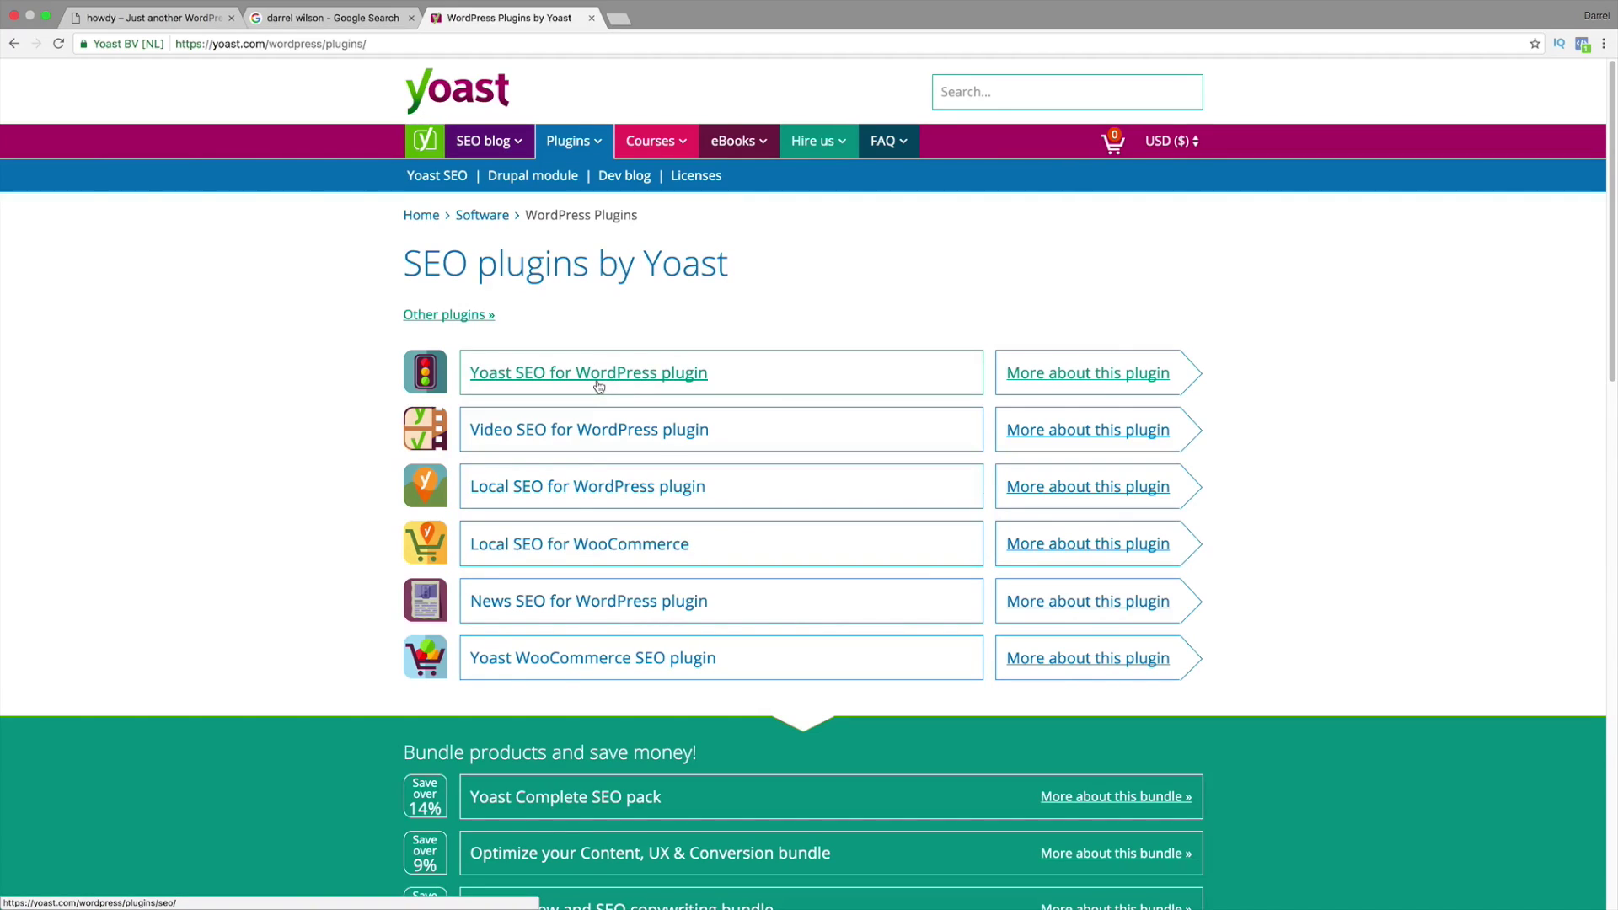
{"action": "left_click", "coordinate": [599, 385]}
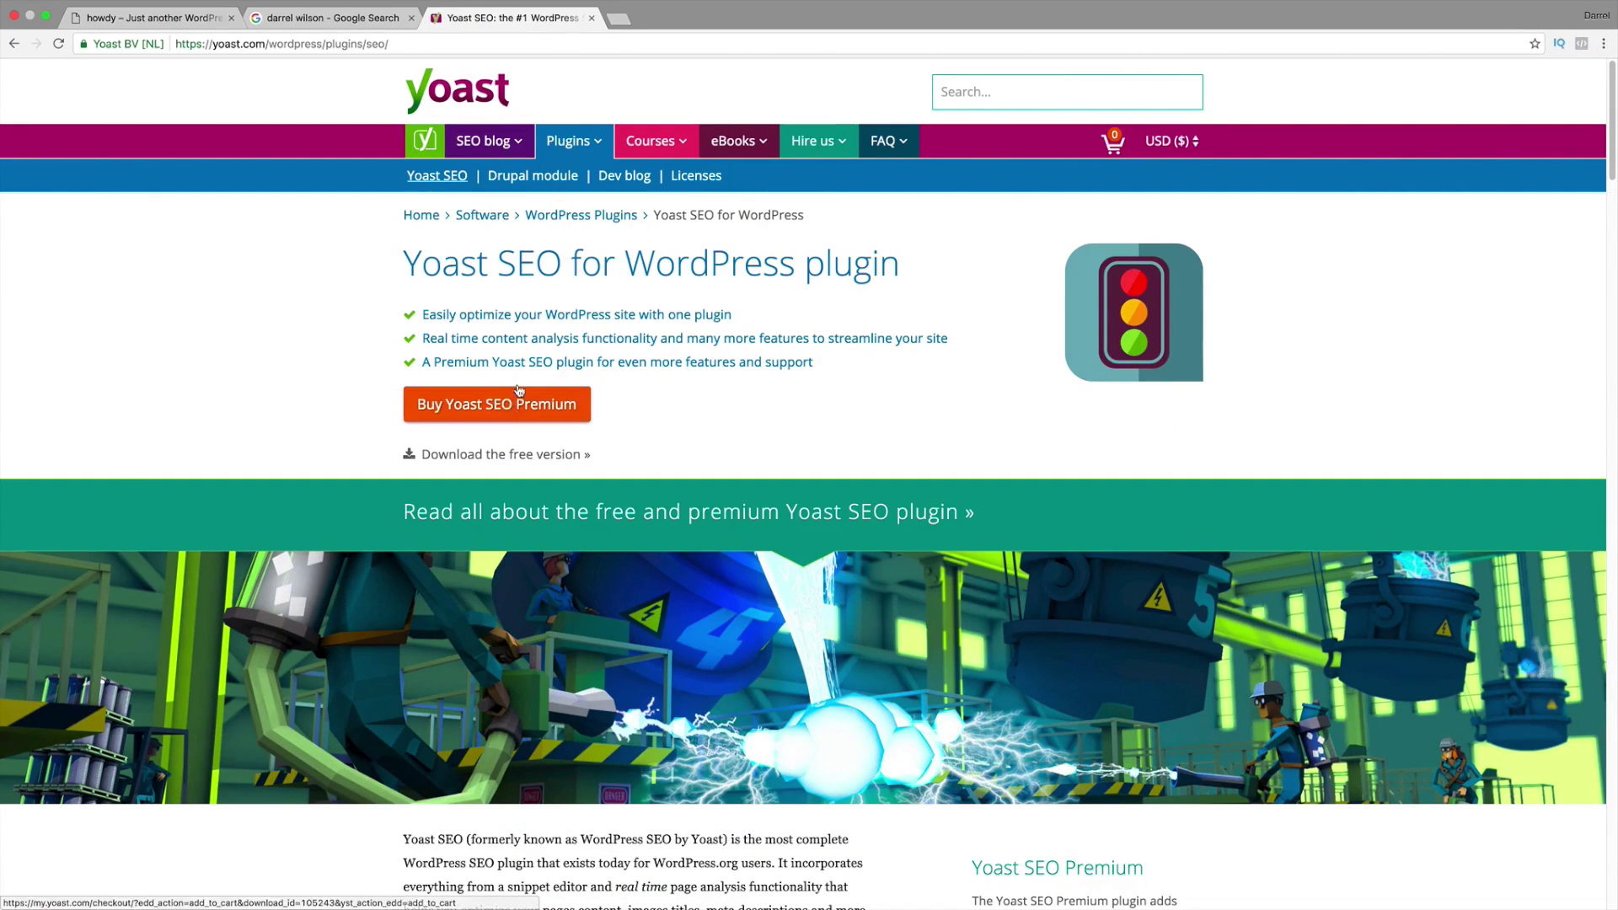
{"action": "left_click", "coordinate": [520, 456]}
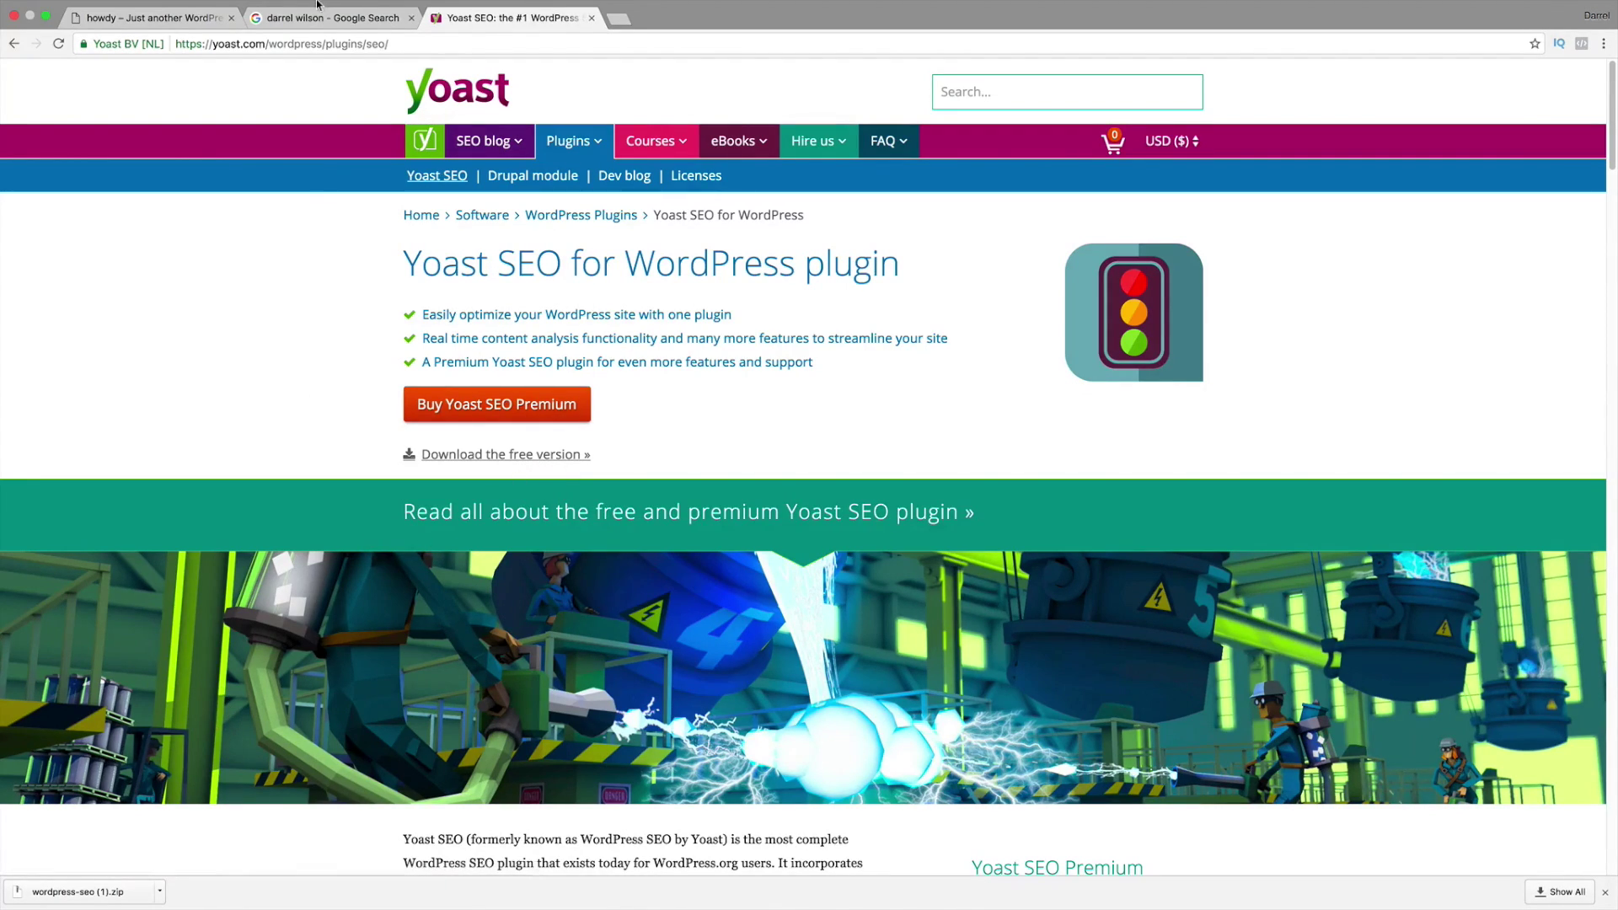
Step: Go to the plugin upload form in the WordPress admin of secretmarkets.site
{"action": "left_click", "coordinate": [139, 37]}
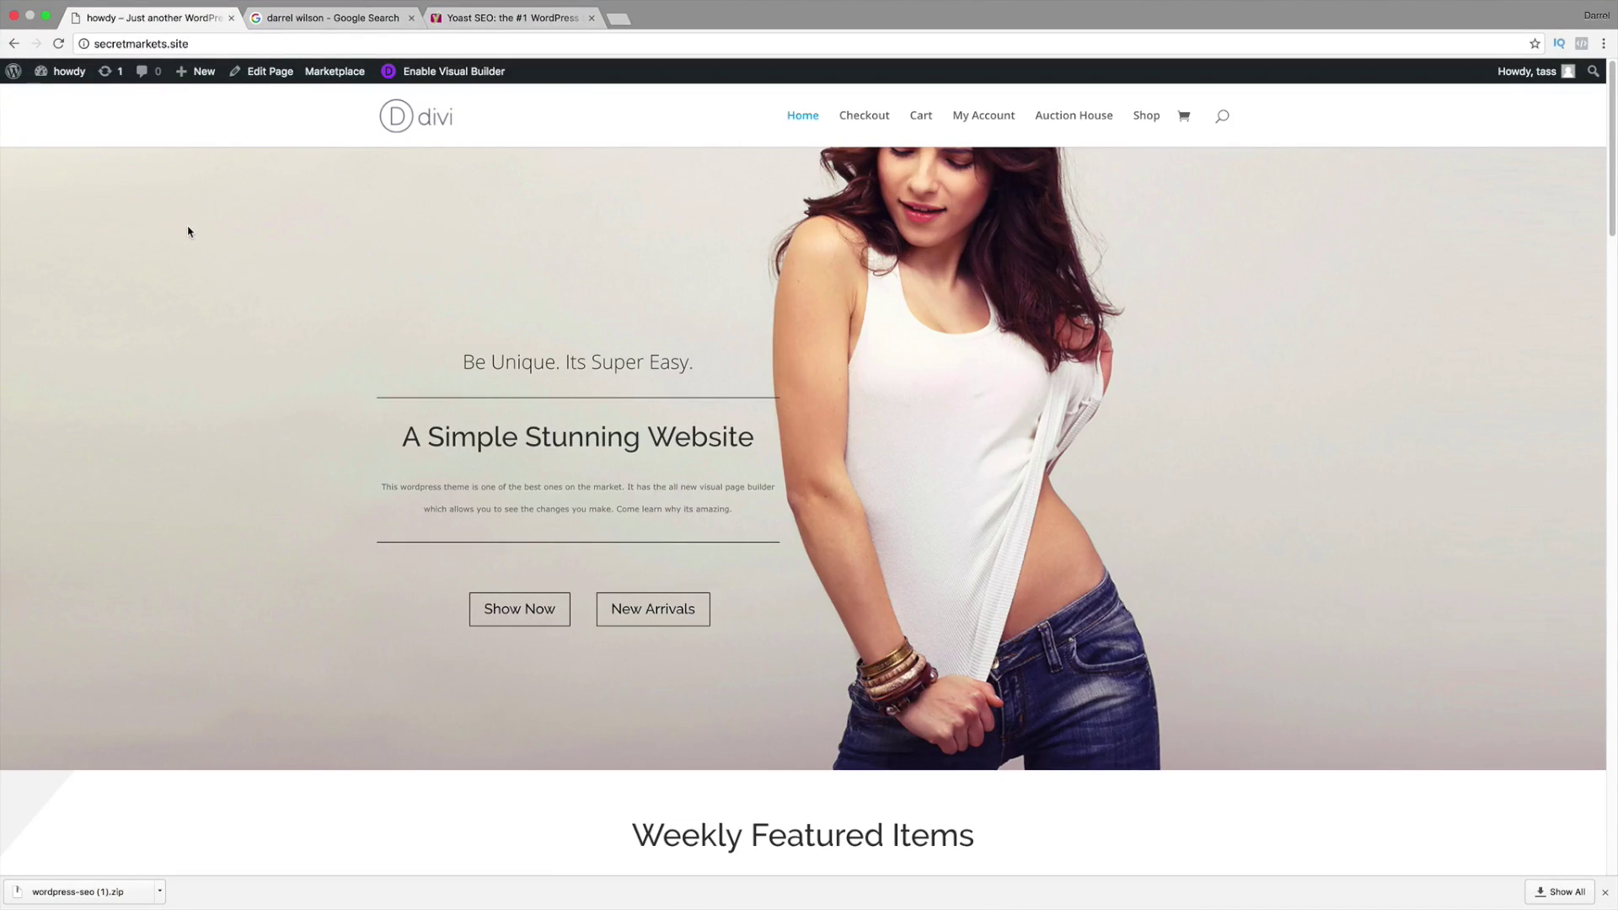
{"action": "left_click", "coordinate": [62, 100]}
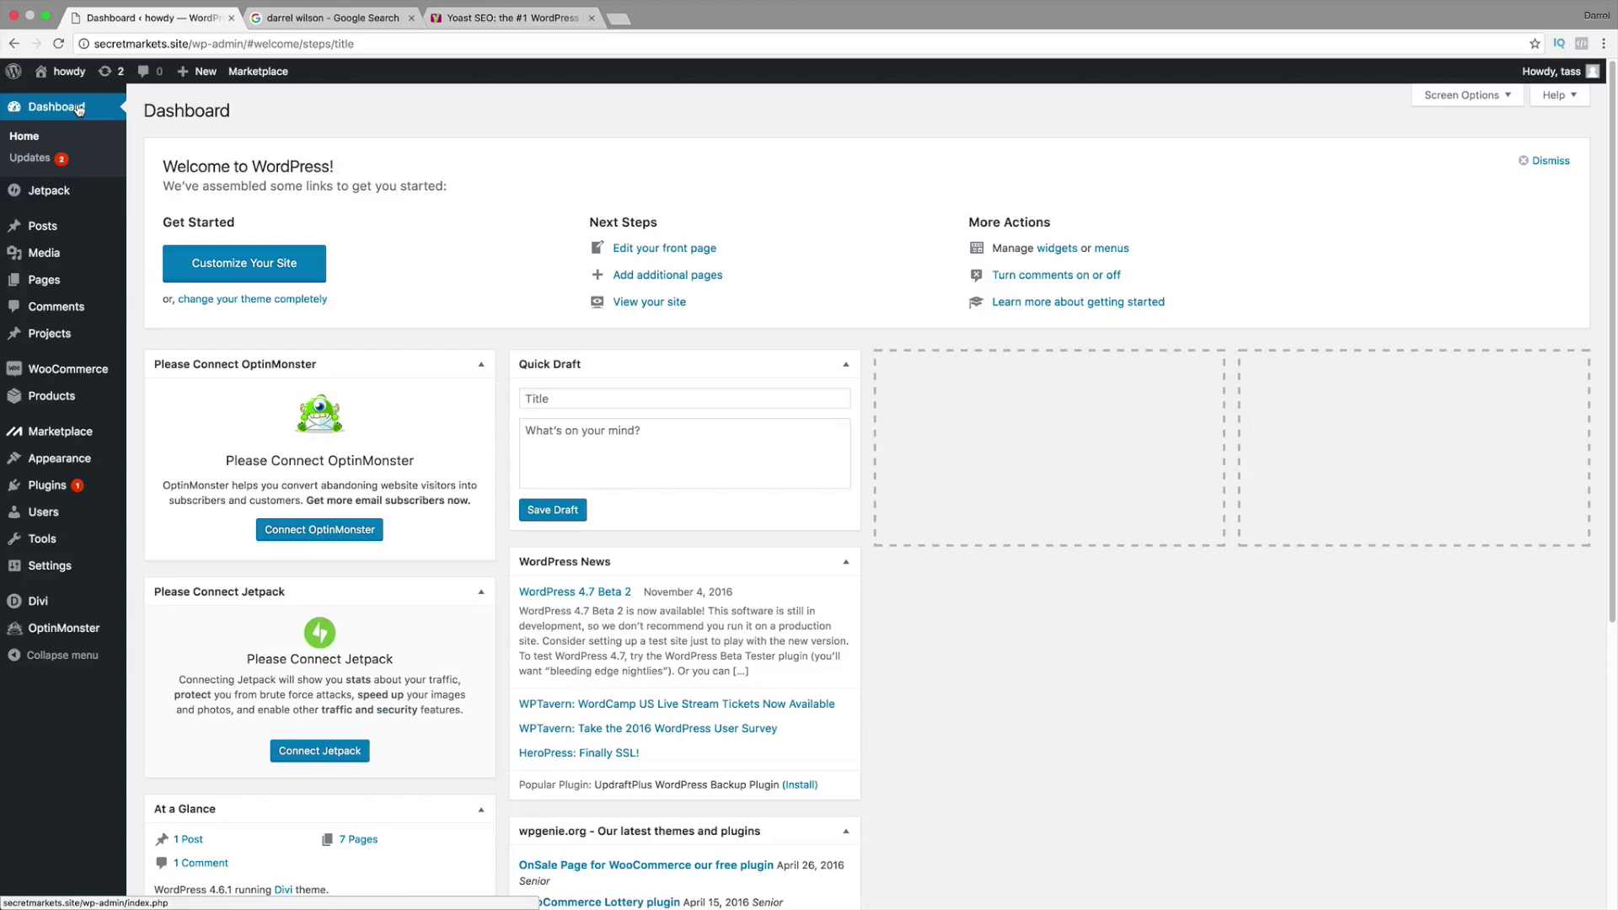
{"action": "mouse_move", "coordinate": [69, 483]}
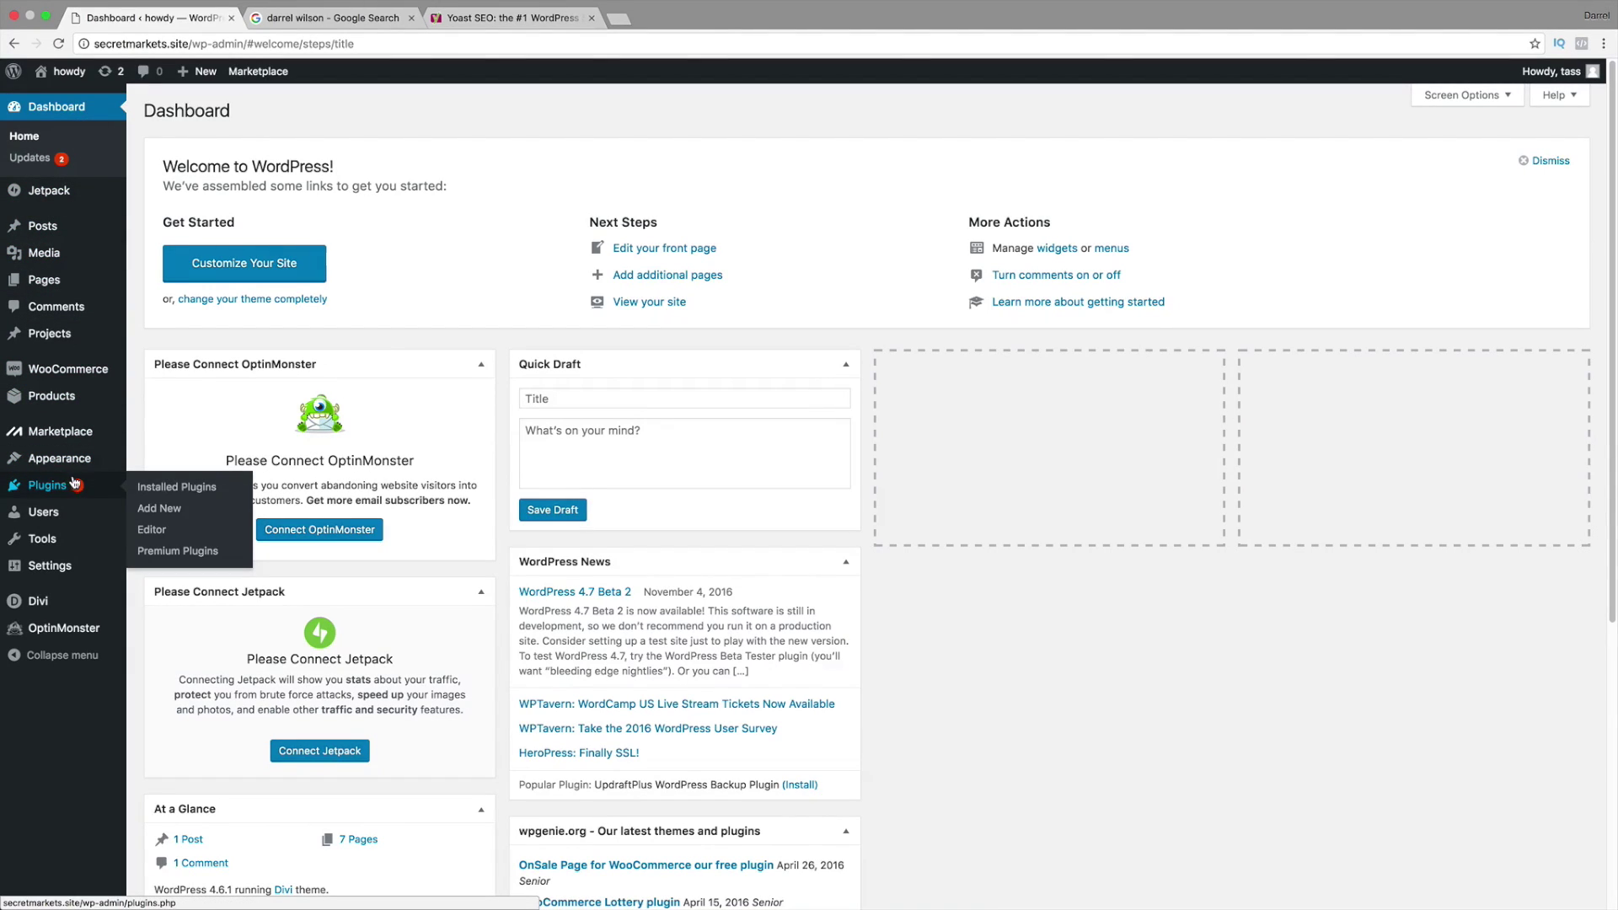
{"action": "left_click", "coordinate": [148, 511]}
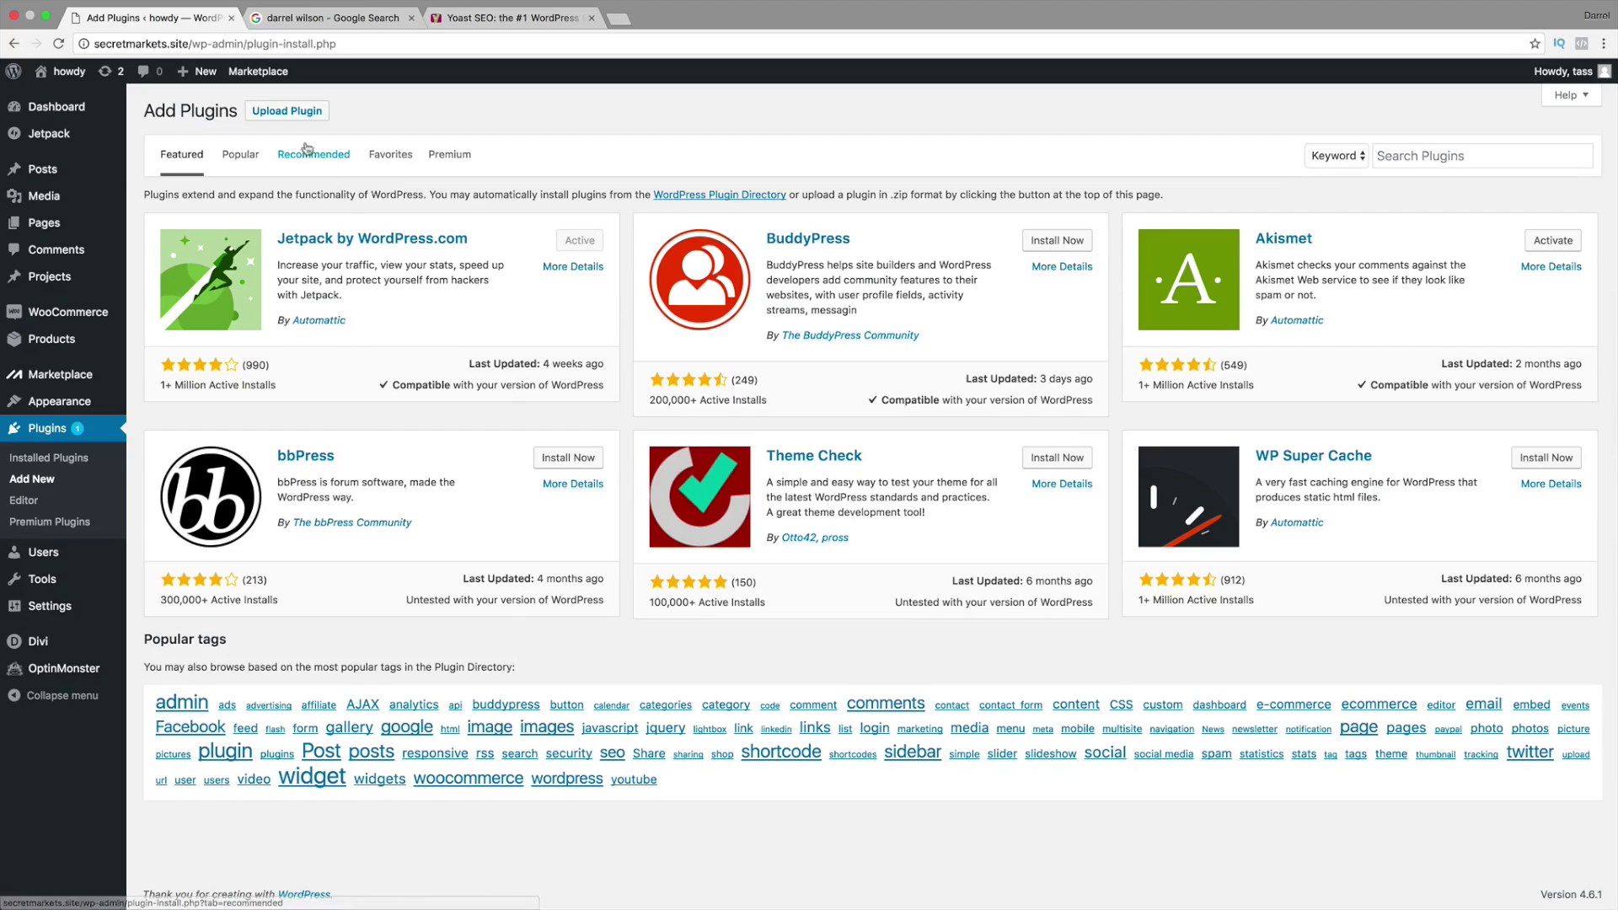
{"action": "left_click", "coordinate": [296, 115]}
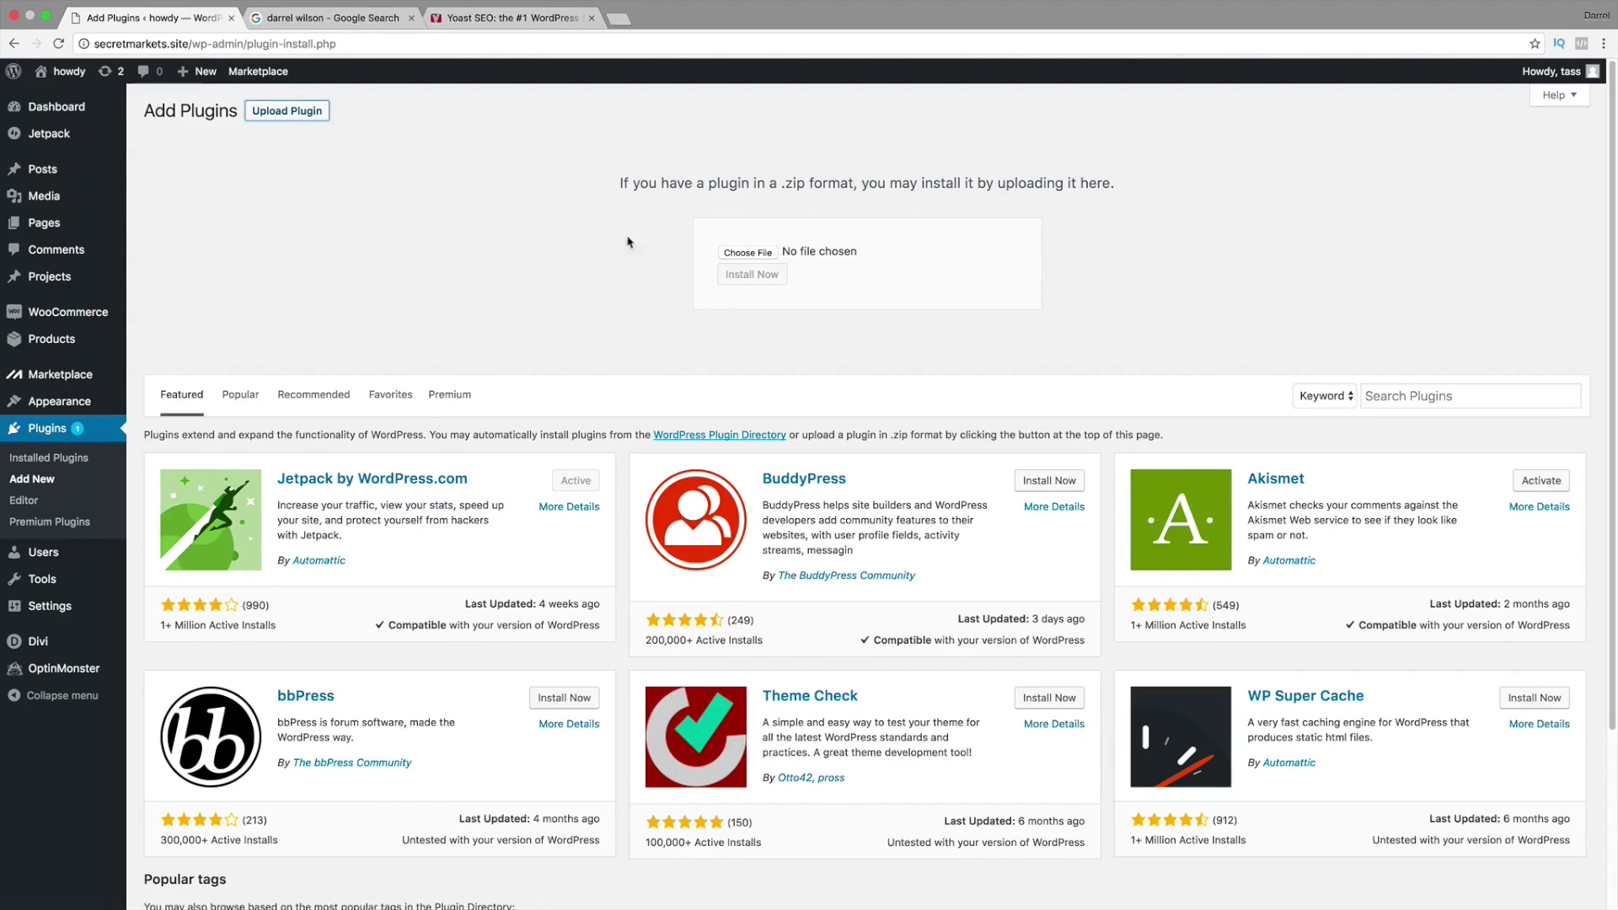
Step: Install the plugin from wordpress-seo.zip in the Downloads folder and activate it
{"action": "left_click", "coordinate": [745, 254]}
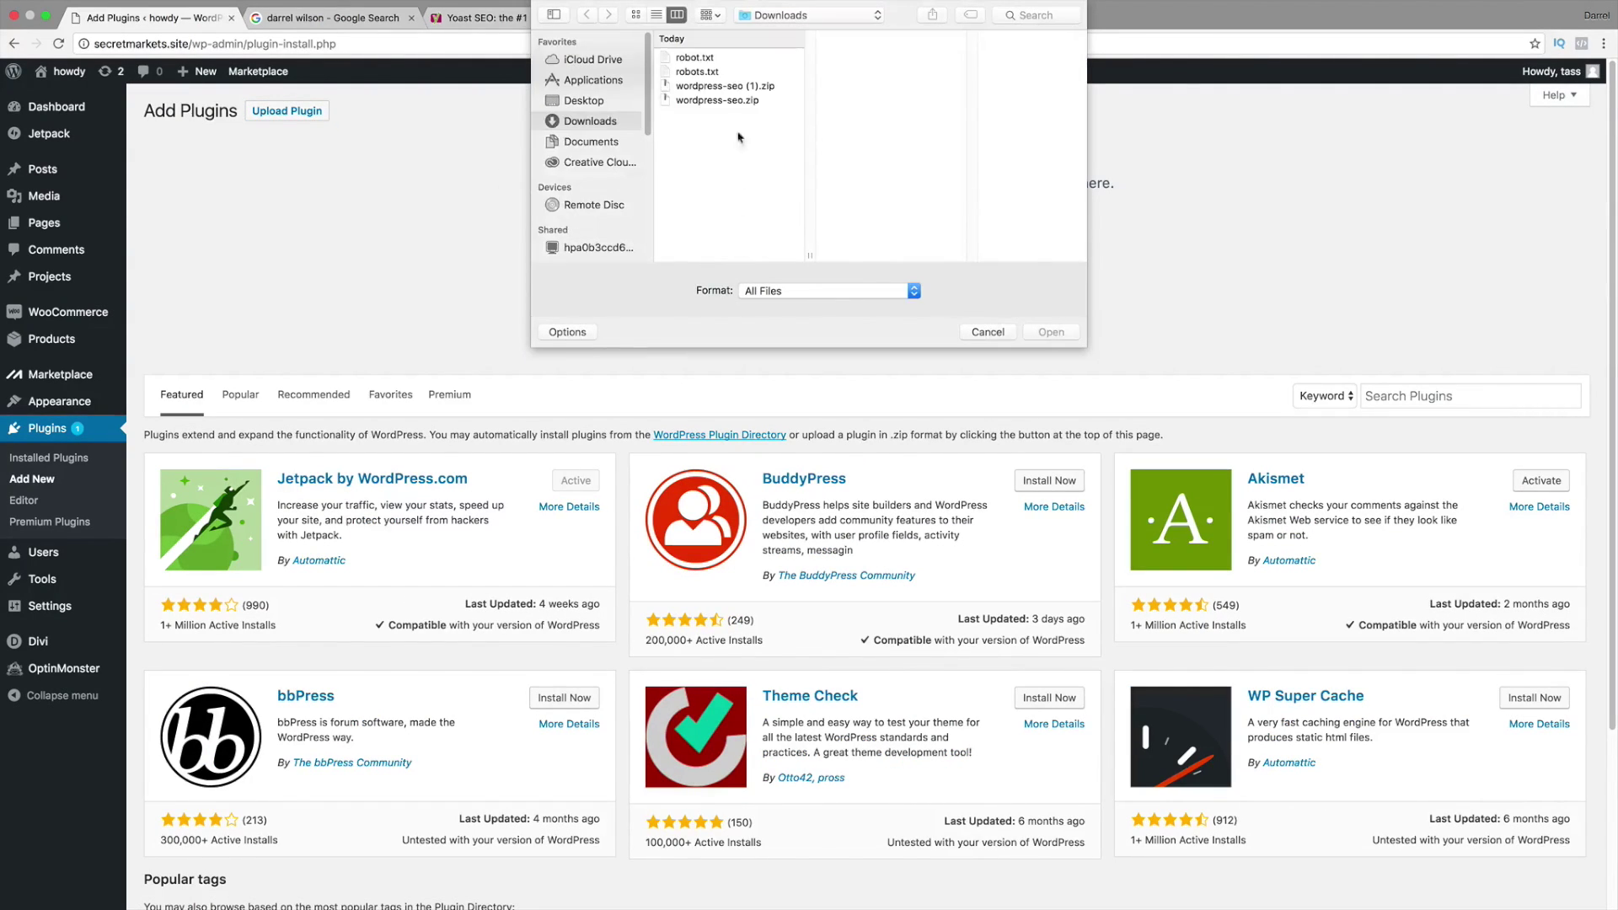
{"action": "left_click", "coordinate": [726, 101]}
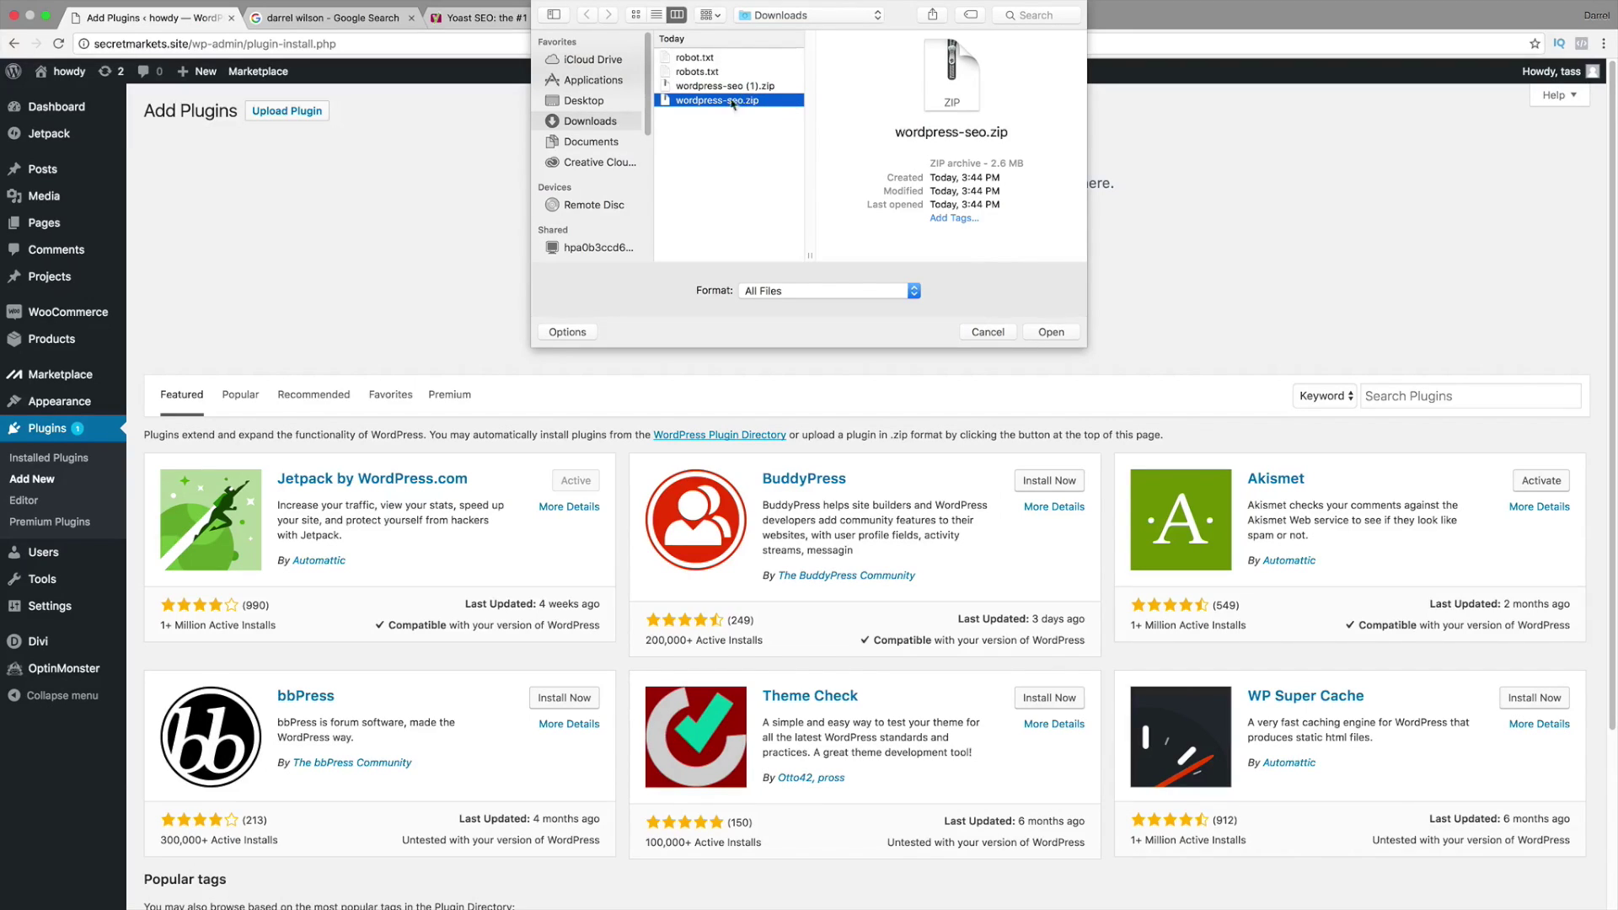
{"action": "left_click", "coordinate": [1051, 332]}
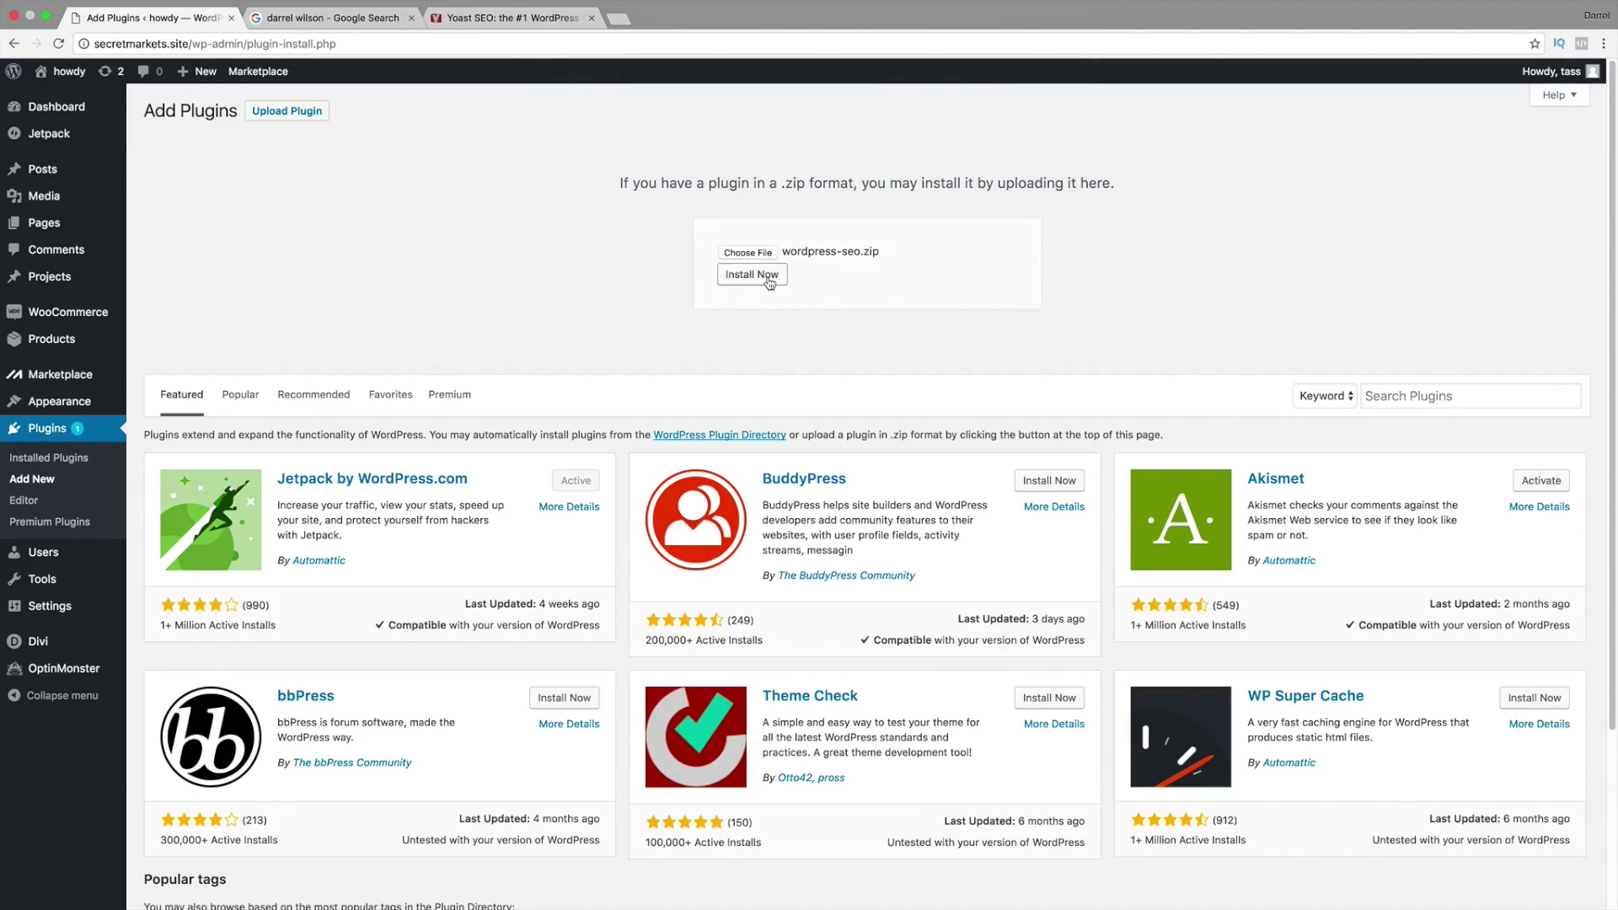
{"action": "left_click", "coordinate": [769, 278]}
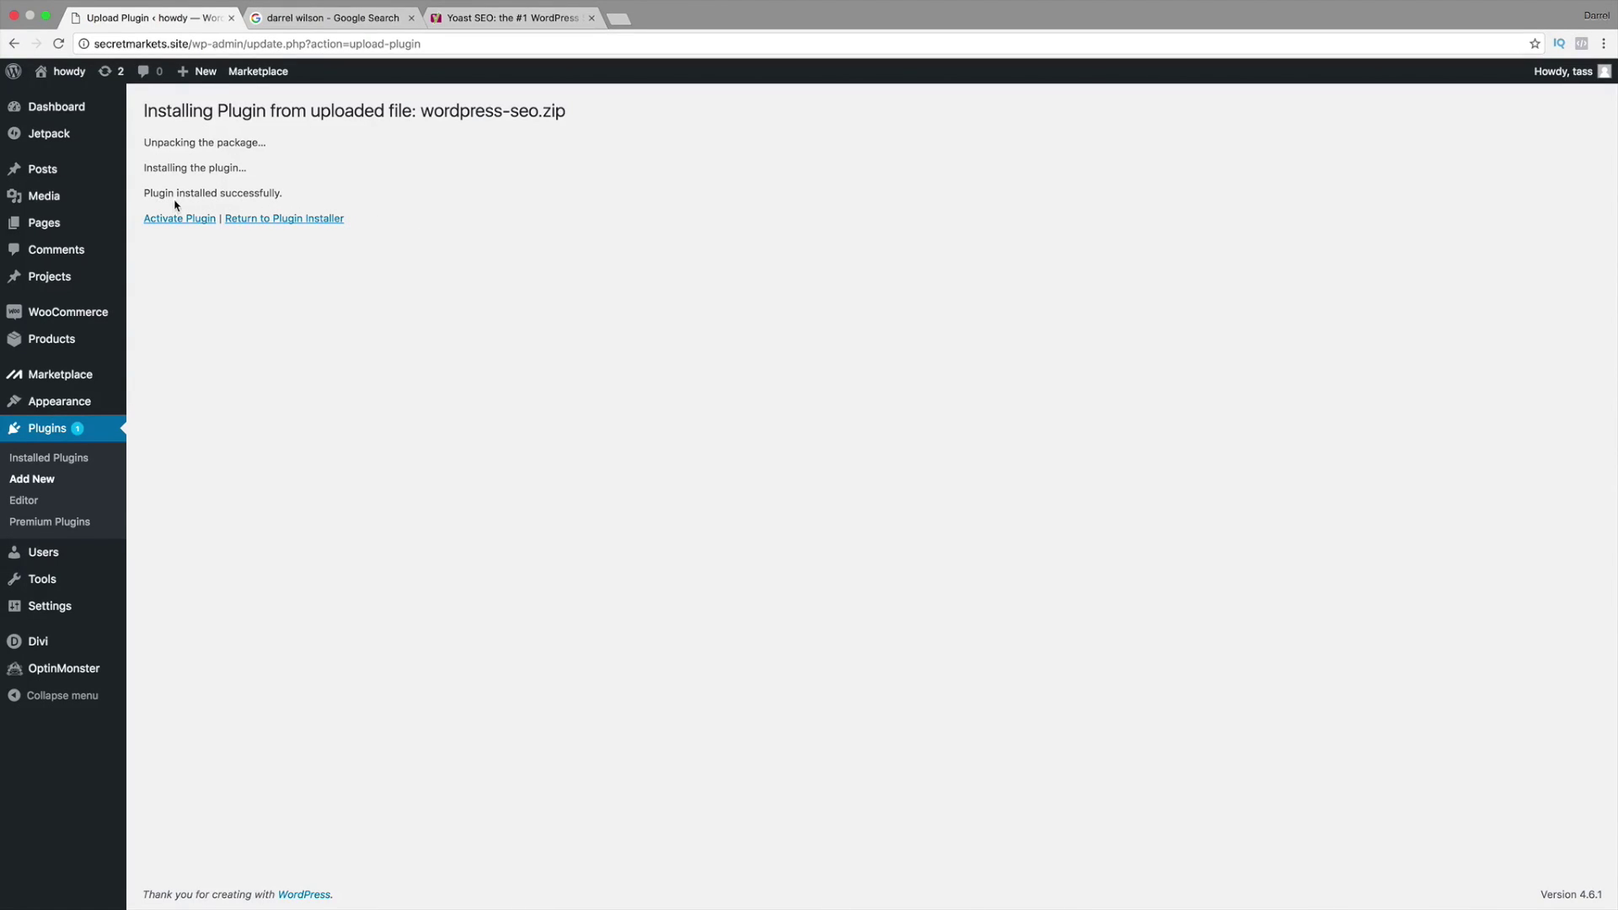
{"action": "left_click", "coordinate": [177, 220]}
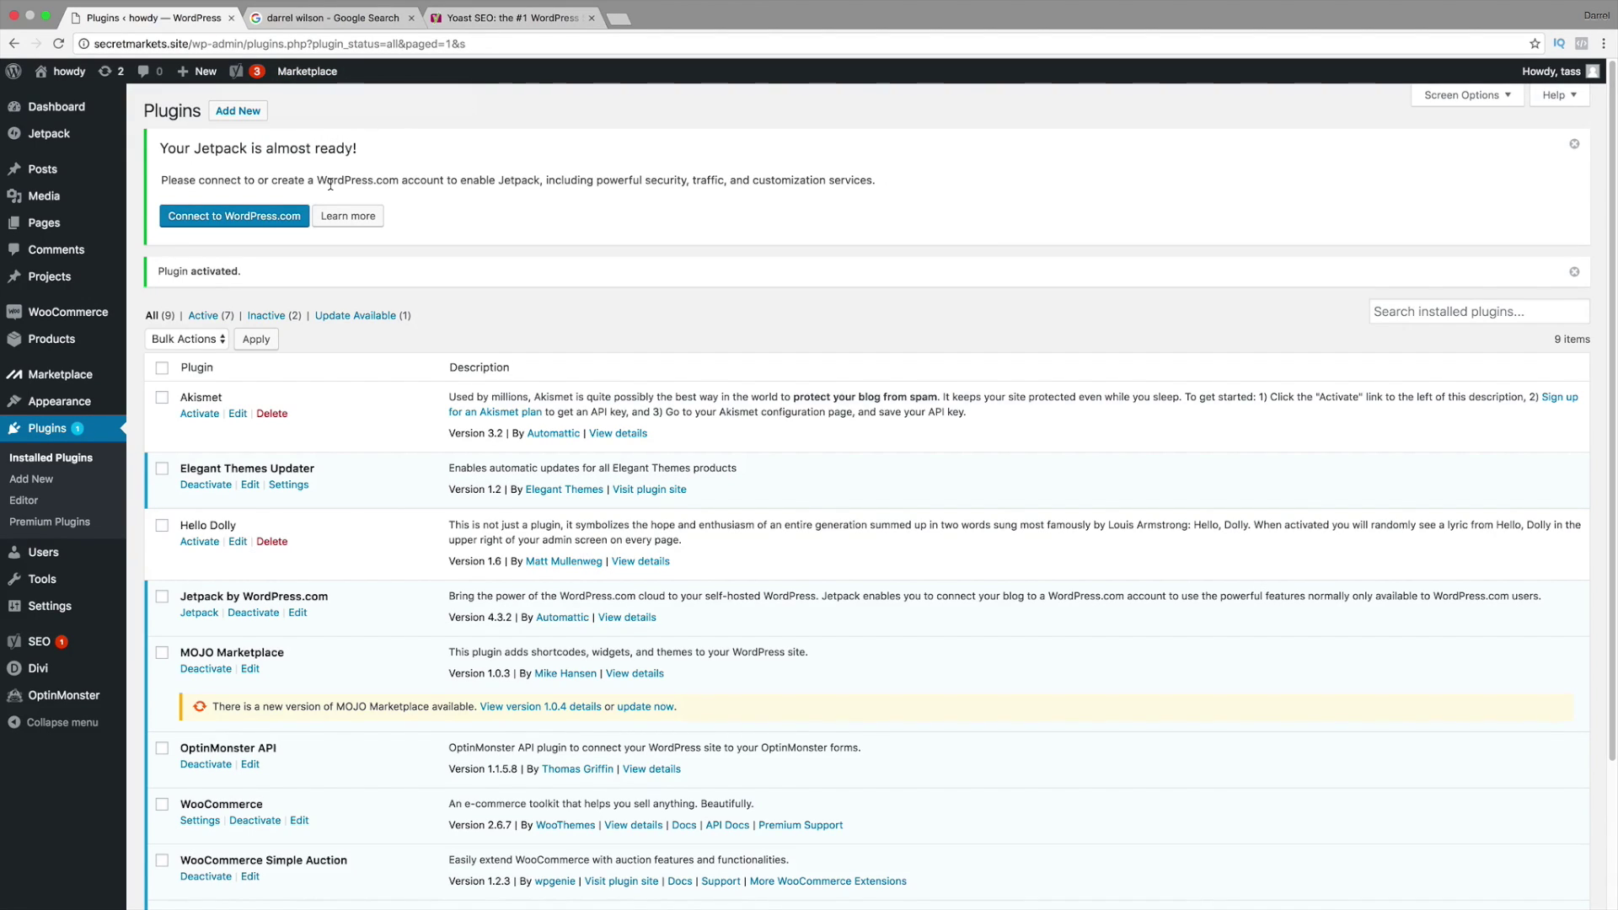
Step: Search the WordPress plugin directory for "yoast"
{"action": "left_click", "coordinate": [47, 480]}
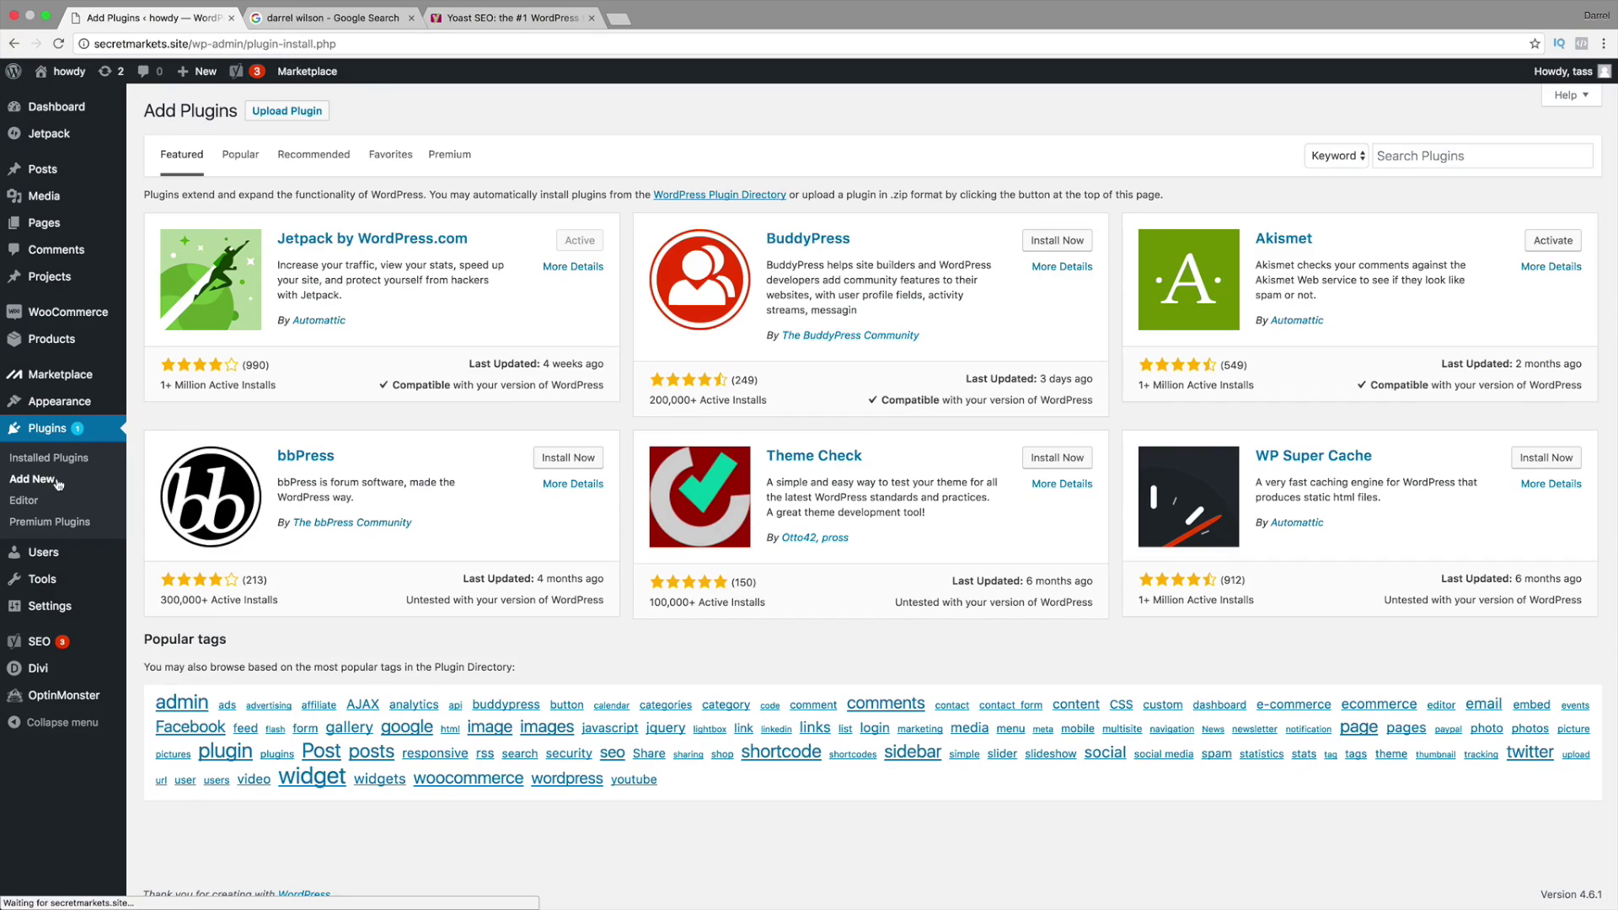
{"action": "left_click", "coordinate": [1414, 160]}
{"action": "type", "text": "yoast"}
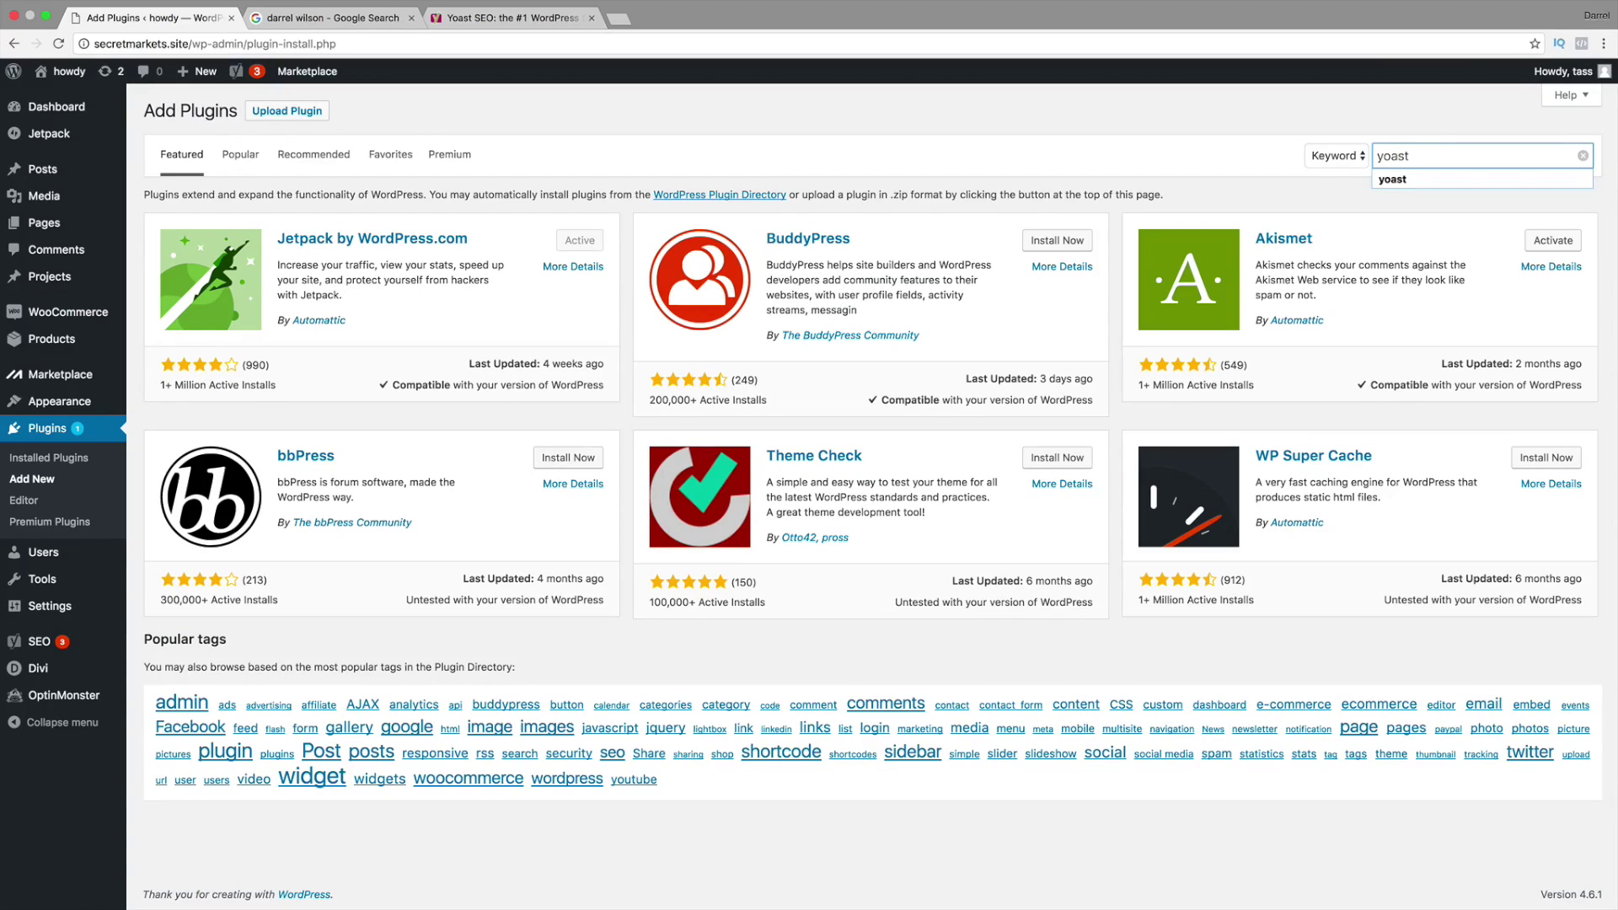
{"action": "key", "text": "Return"}
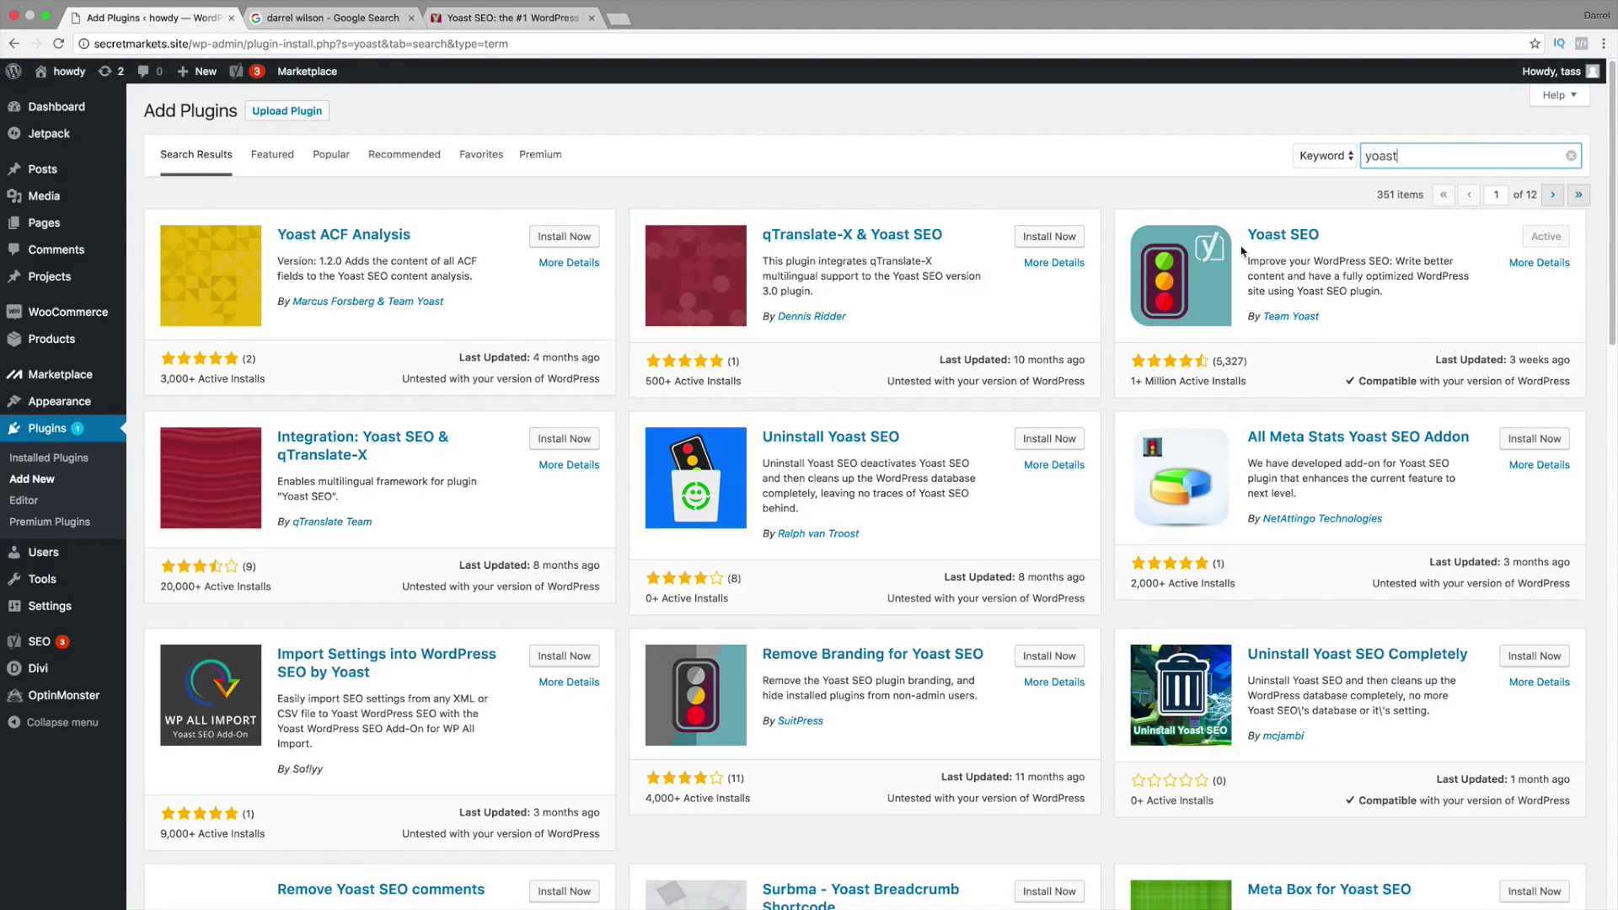
Step: Go to the Yoast SEO dashboard and dismiss the problem about the default WordPress tagline
{"action": "left_click", "coordinate": [38, 644]}
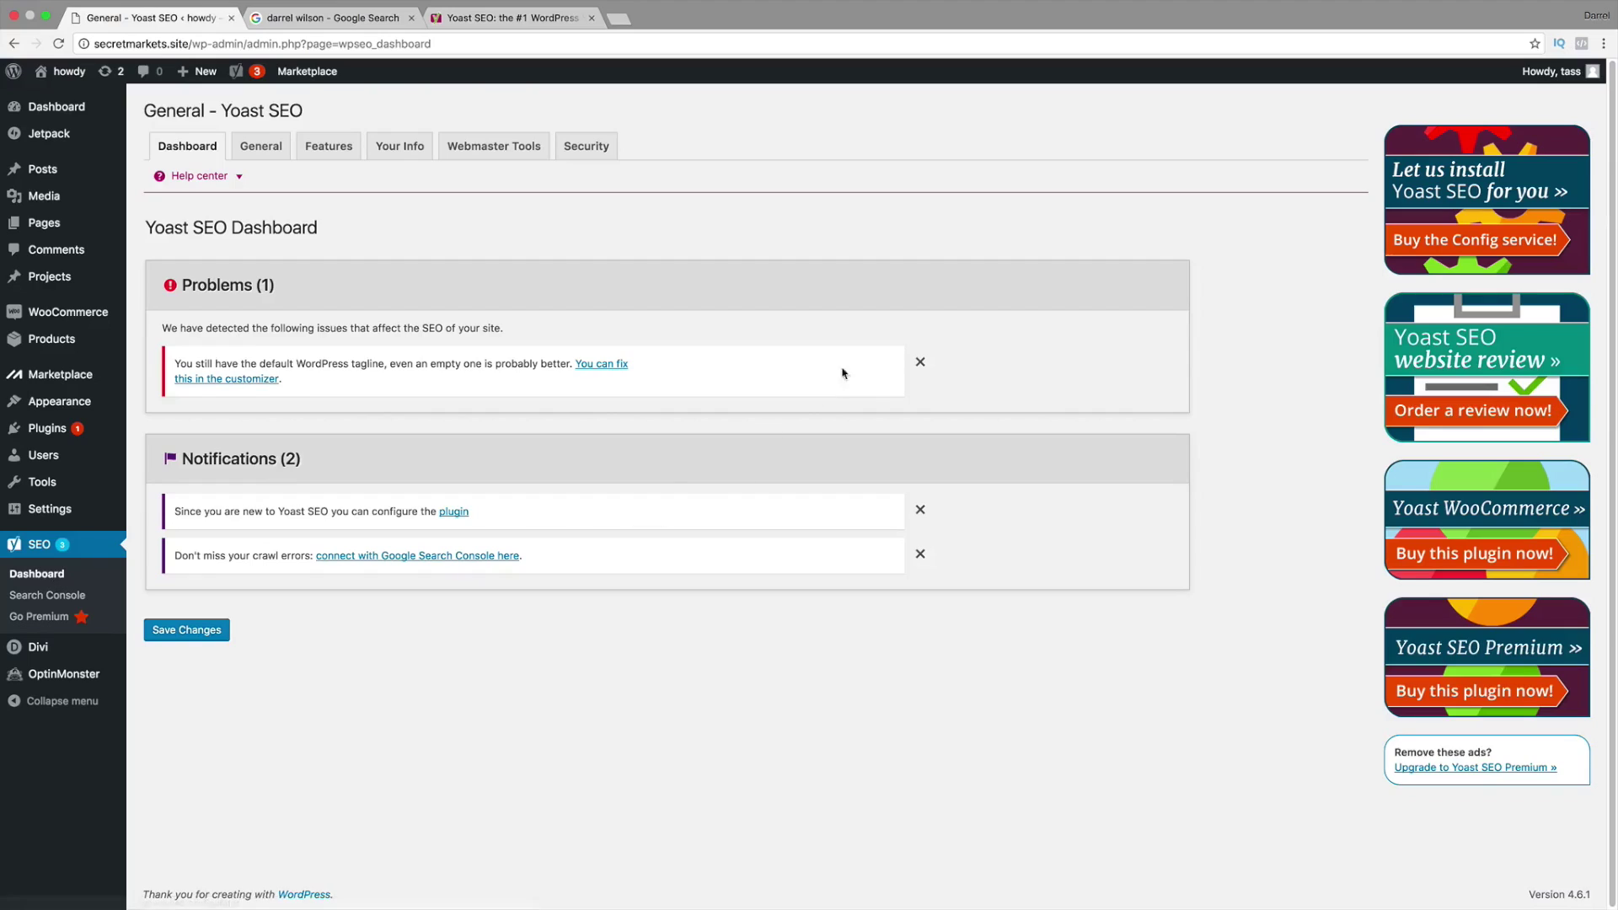
{"action": "left_click", "coordinate": [920, 361]}
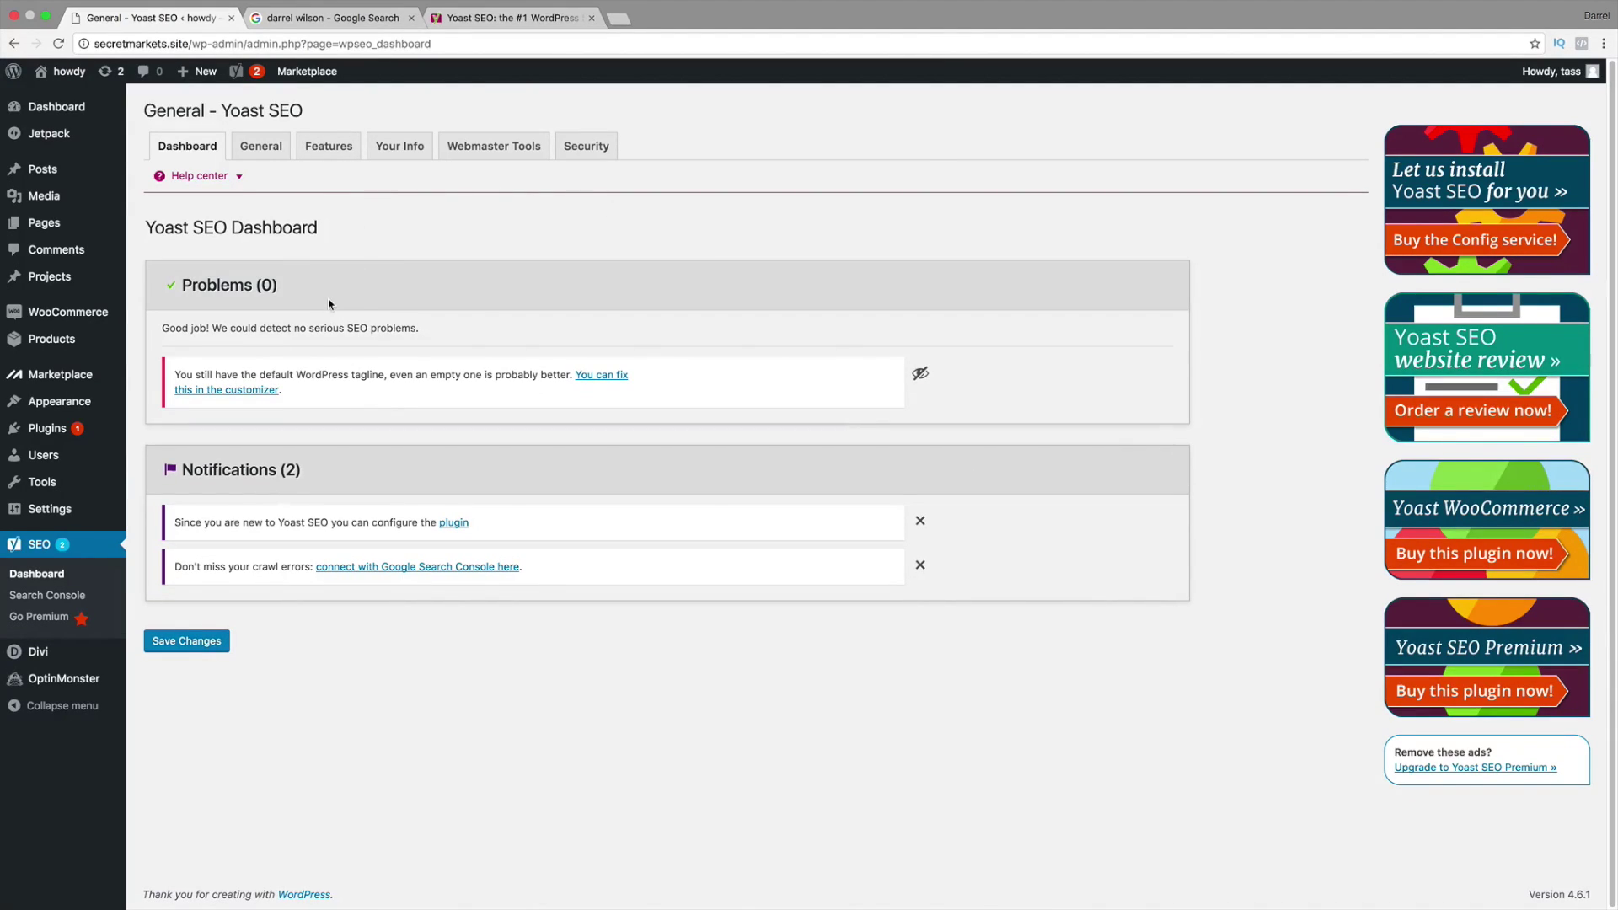
Step: Start the Yoast SEO configuration wizard without the newsletter sign-up and set the environment to Production and the site type to Small business site
{"action": "left_click", "coordinate": [264, 151]}
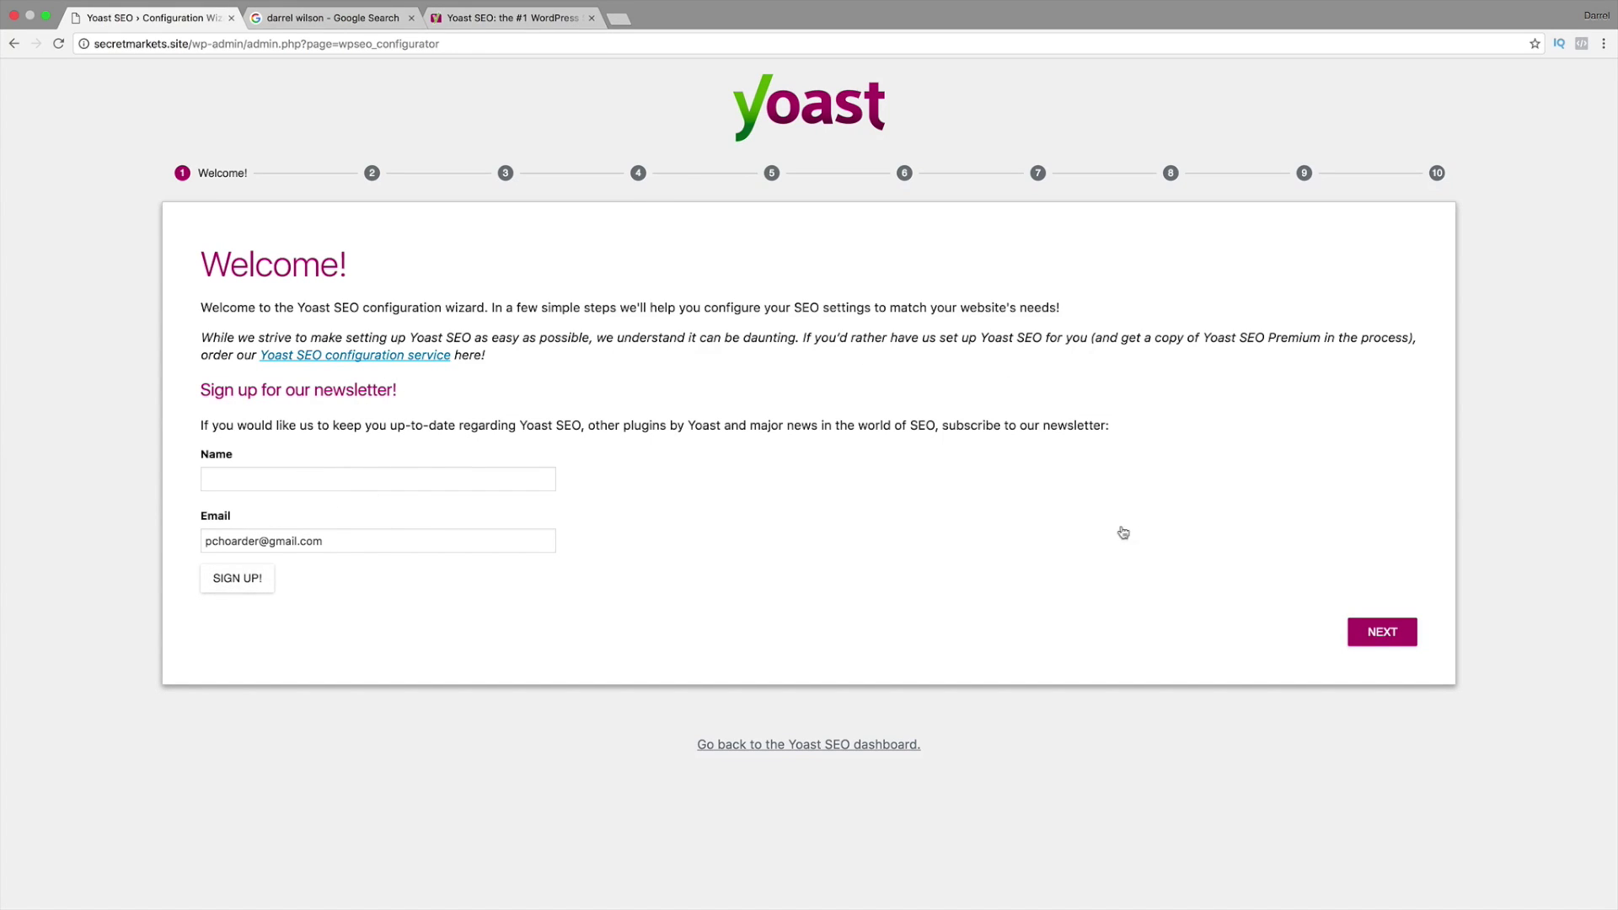
{"action": "left_click", "coordinate": [1395, 636]}
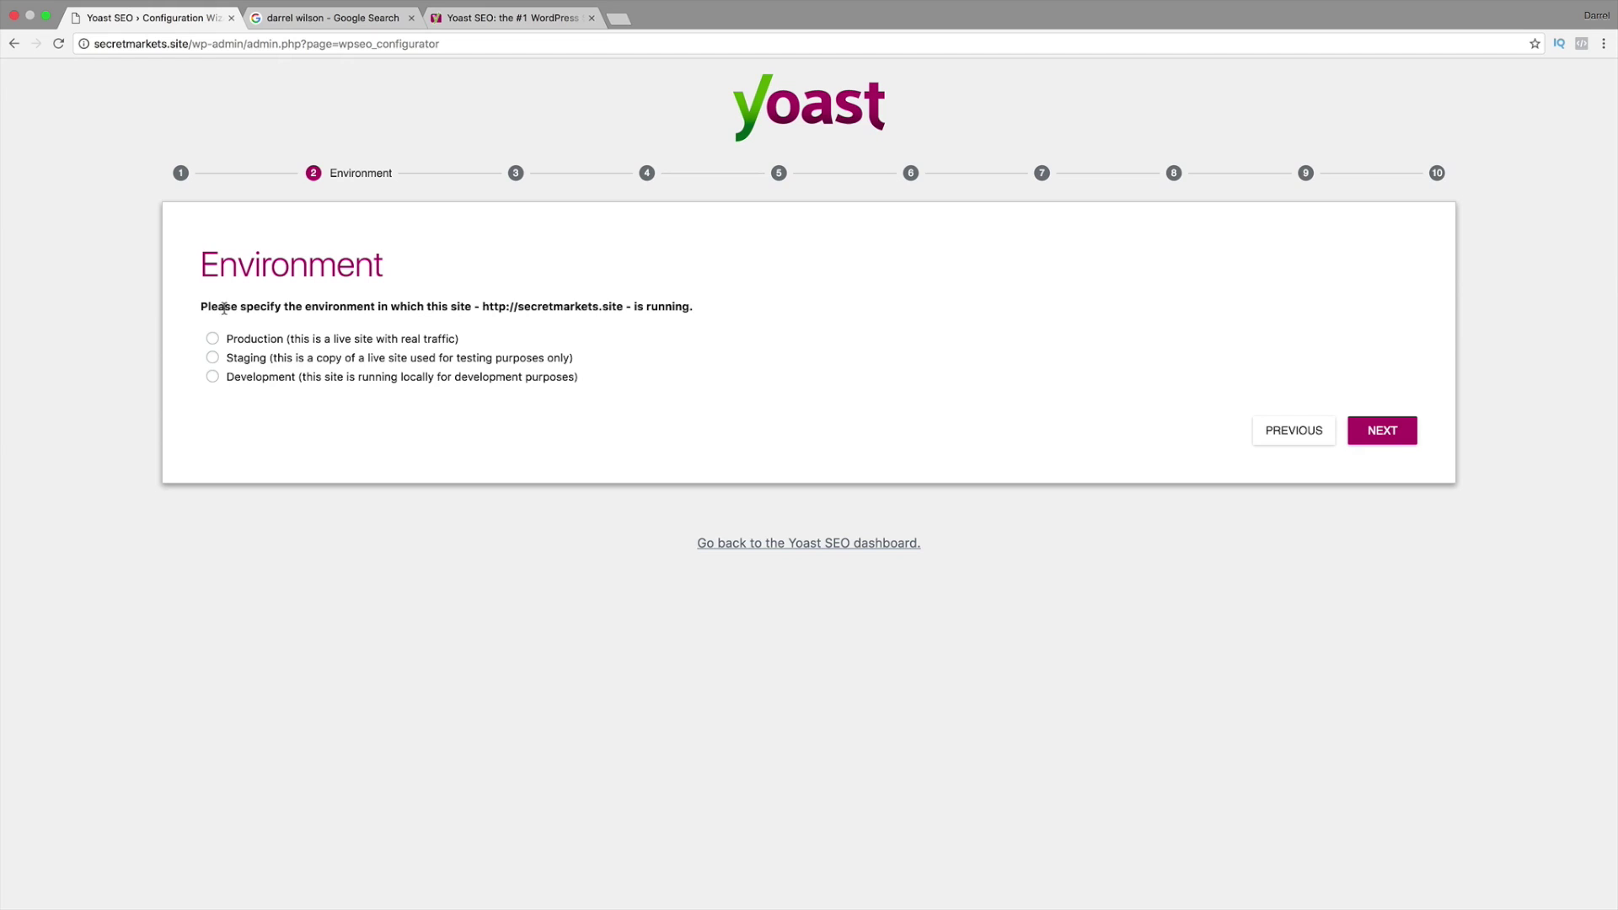
{"action": "left_click", "coordinate": [213, 338]}
{"action": "left_click", "coordinate": [1383, 431]}
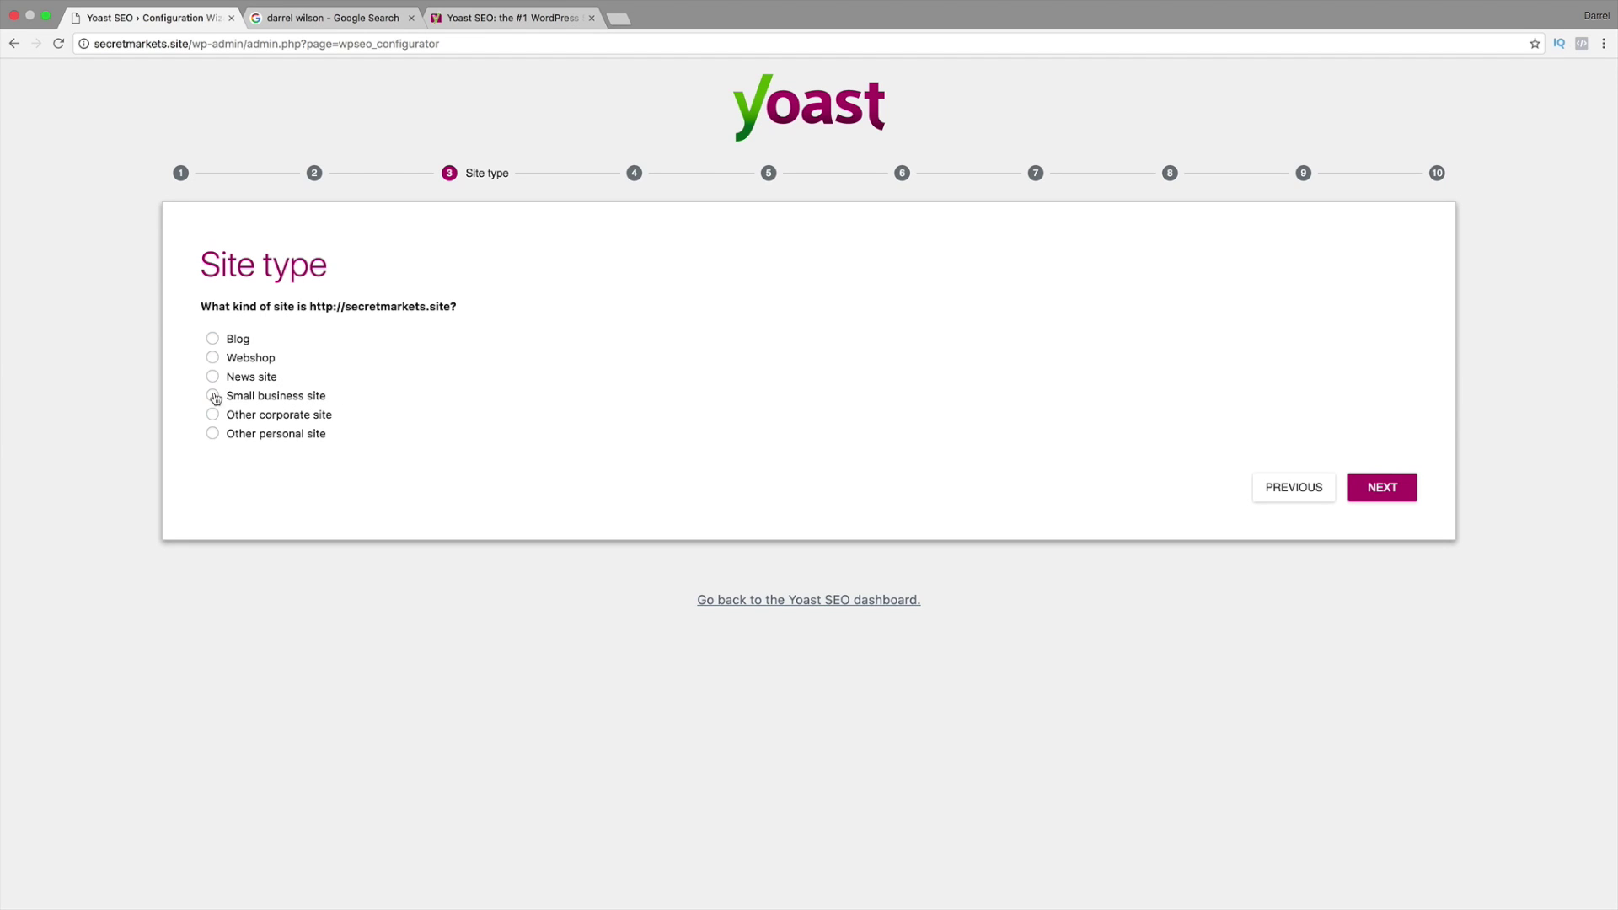
{"action": "left_click", "coordinate": [213, 396]}
{"action": "left_click", "coordinate": [1365, 489]}
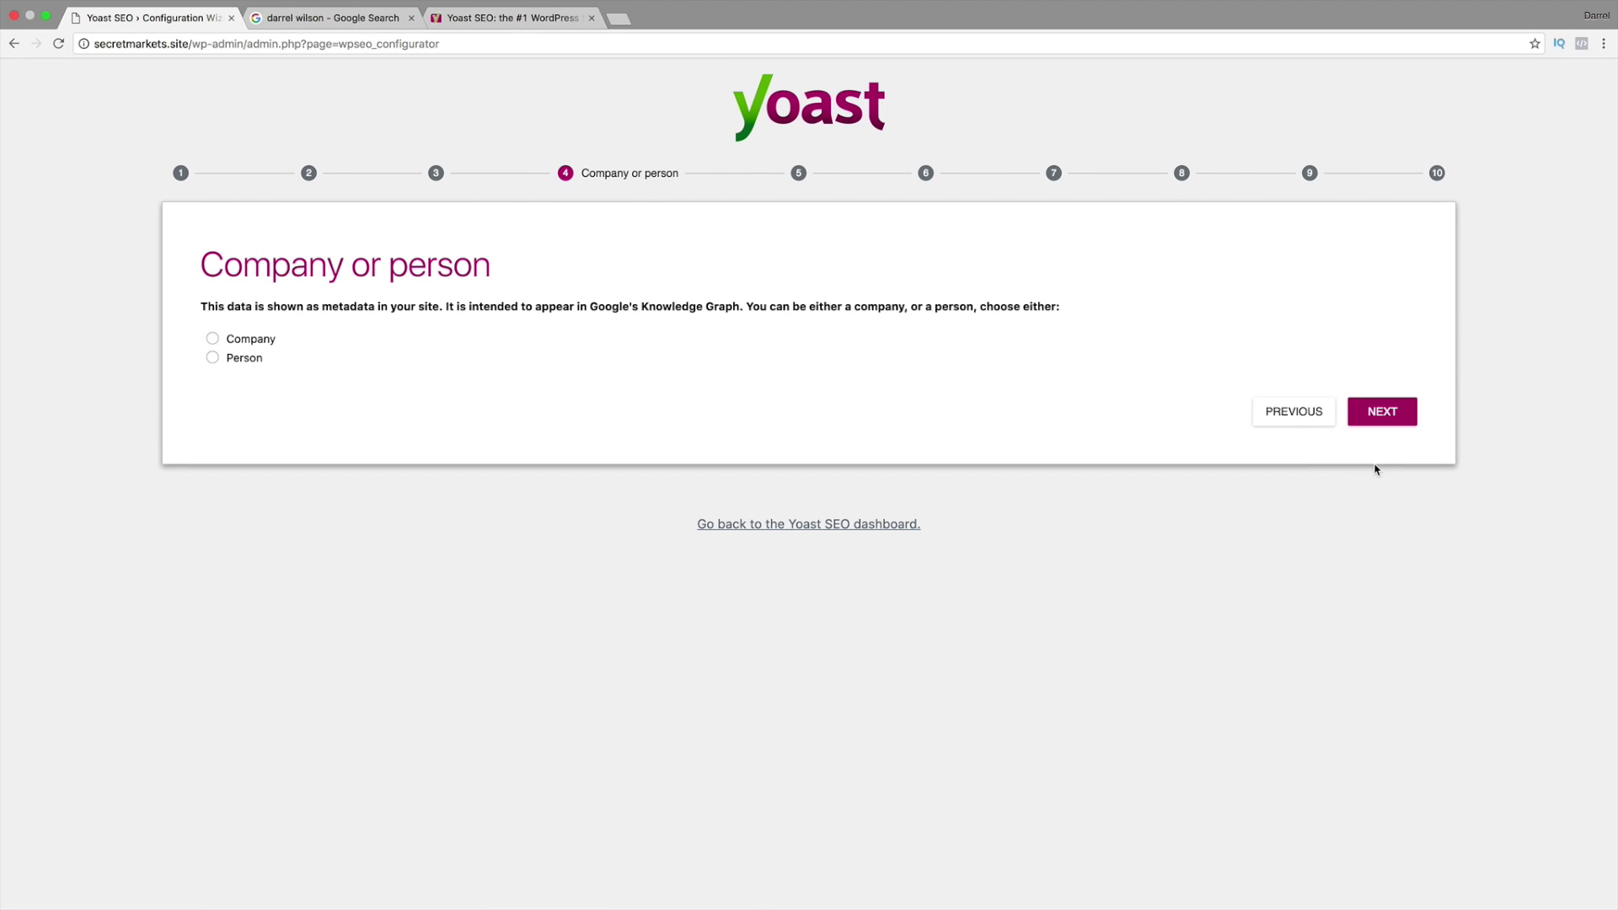
{"action": "left_click", "coordinate": [212, 357]}
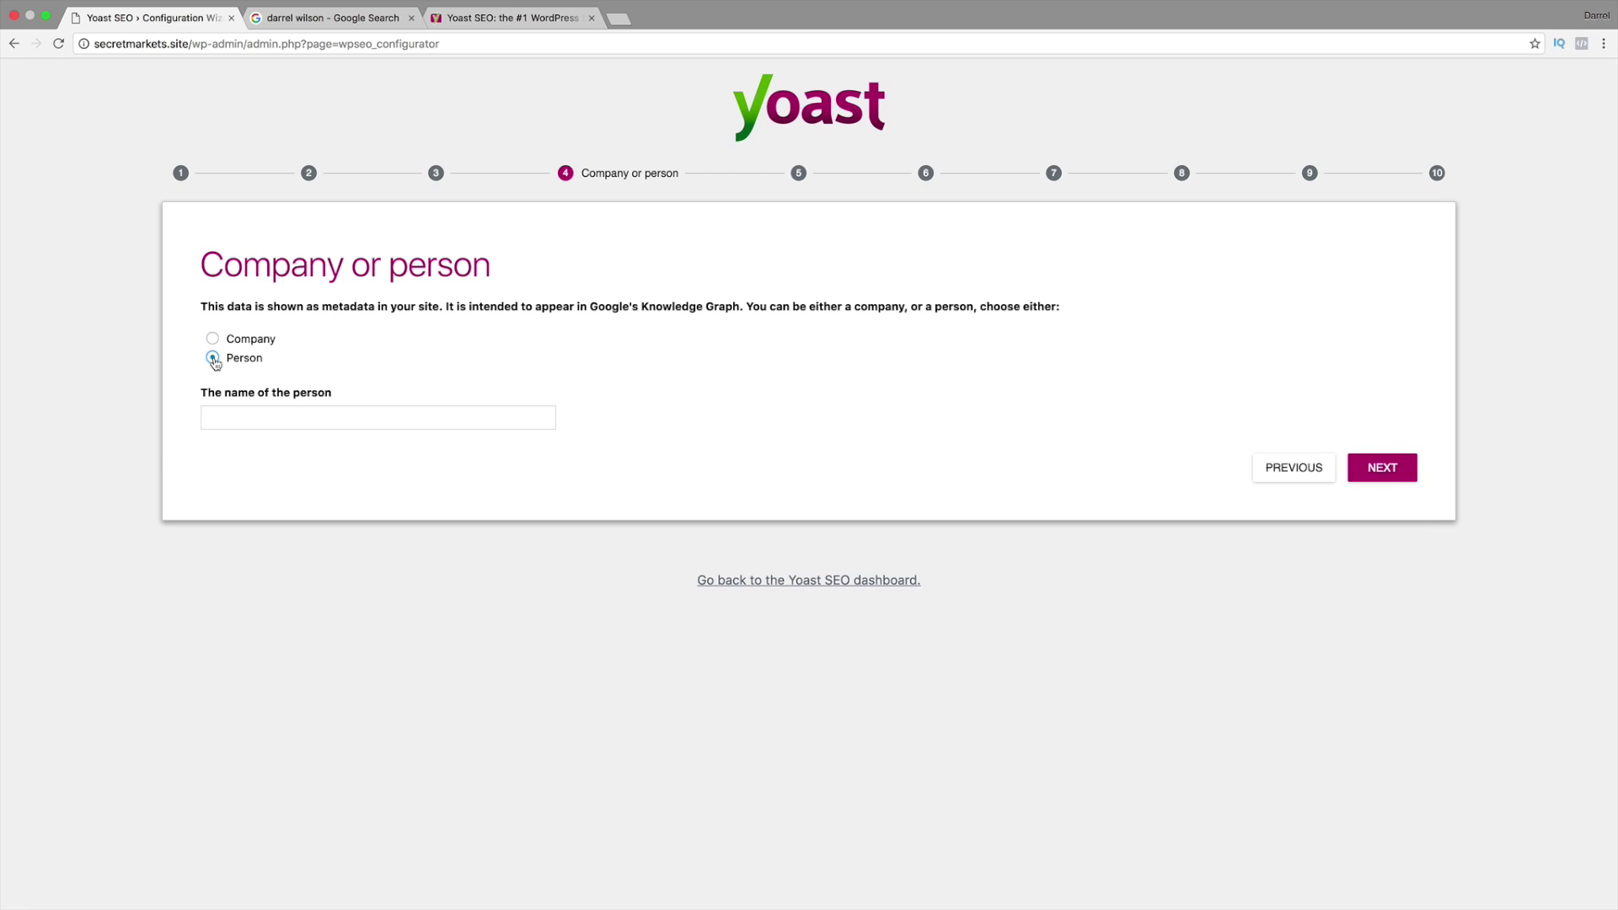
{"action": "left_click", "coordinate": [328, 410]}
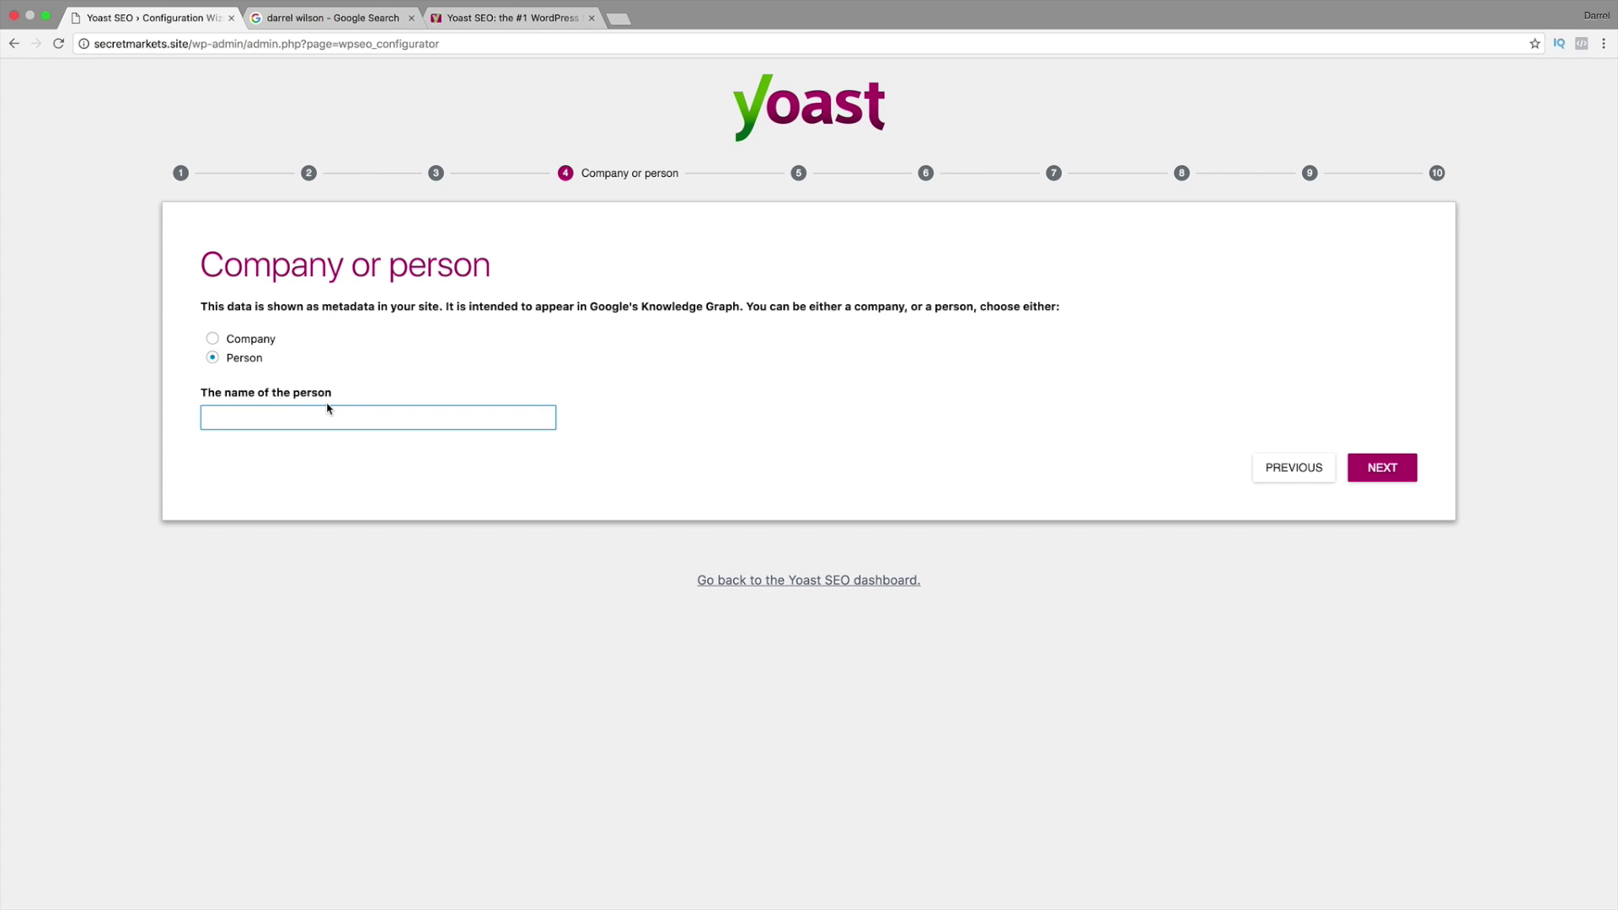
{"action": "left_click", "coordinate": [213, 338]}
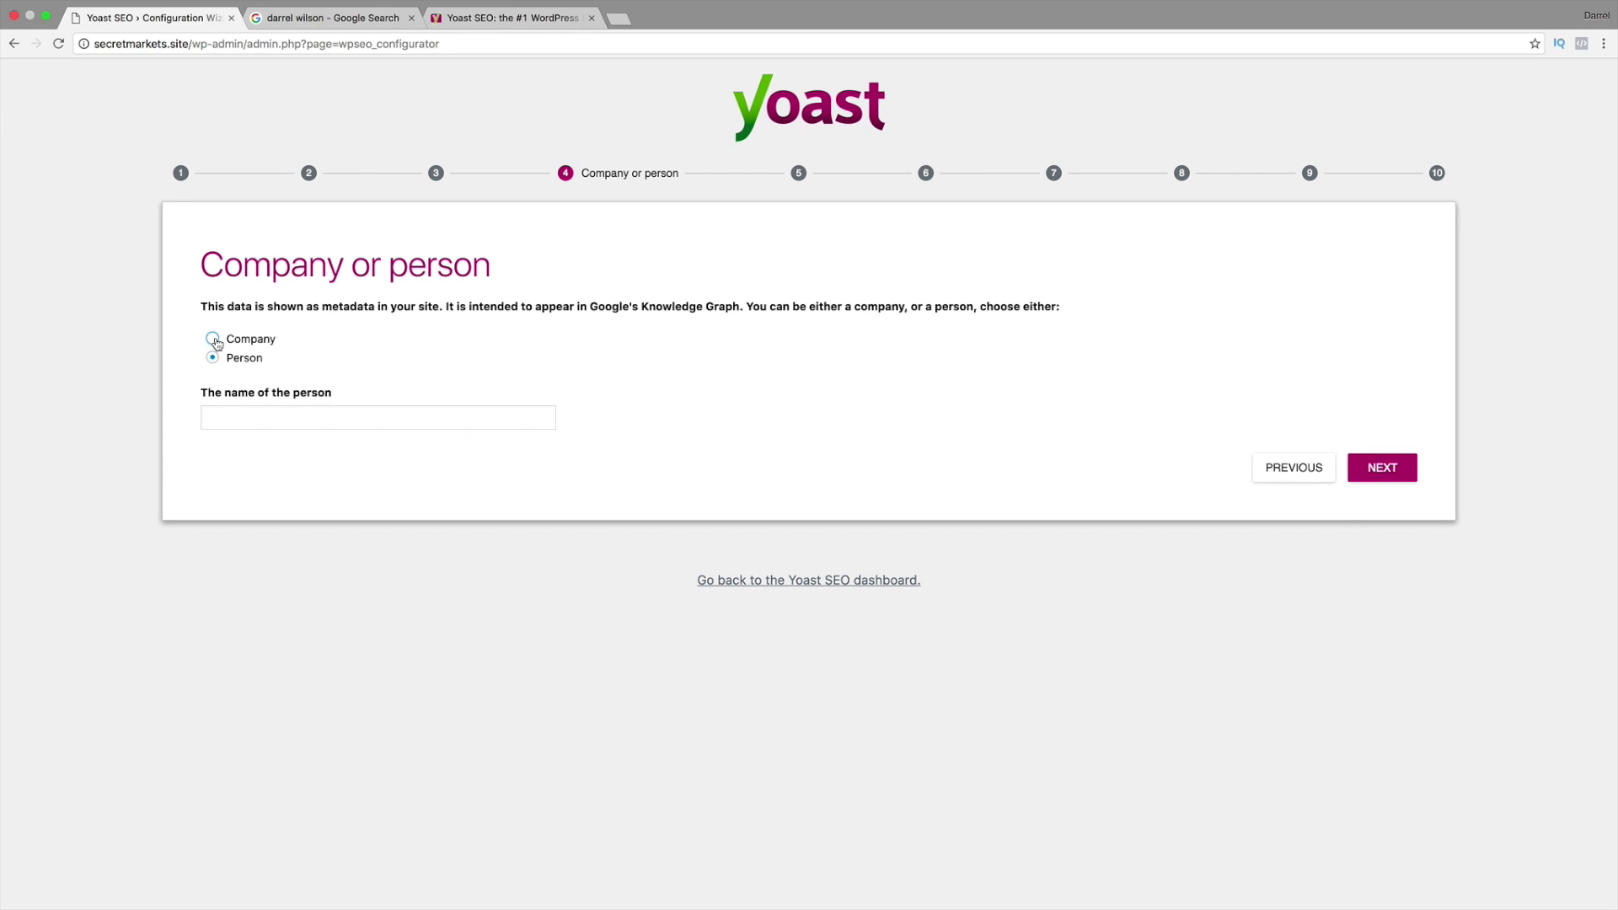
{"action": "left_click", "coordinate": [307, 409]}
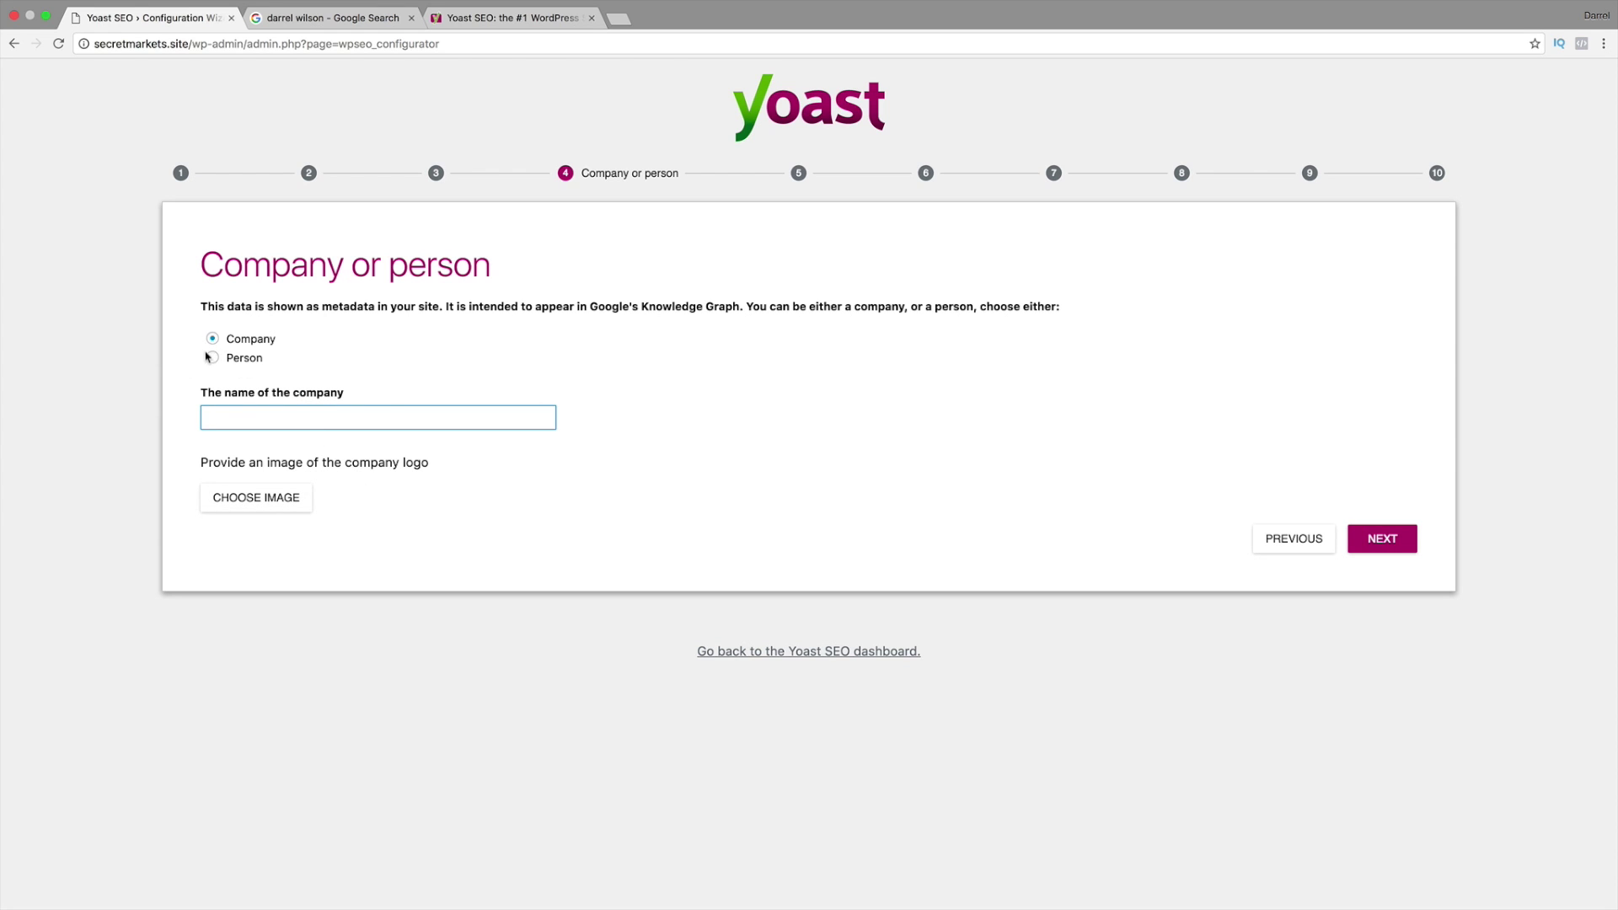
Step: Set the site's metadata identity to Person, enter the person's name, and continue to the social profiles
{"action": "left_click", "coordinate": [216, 360]}
{"action": "left_click", "coordinate": [214, 359]}
{"action": "left_click", "coordinate": [301, 419]}
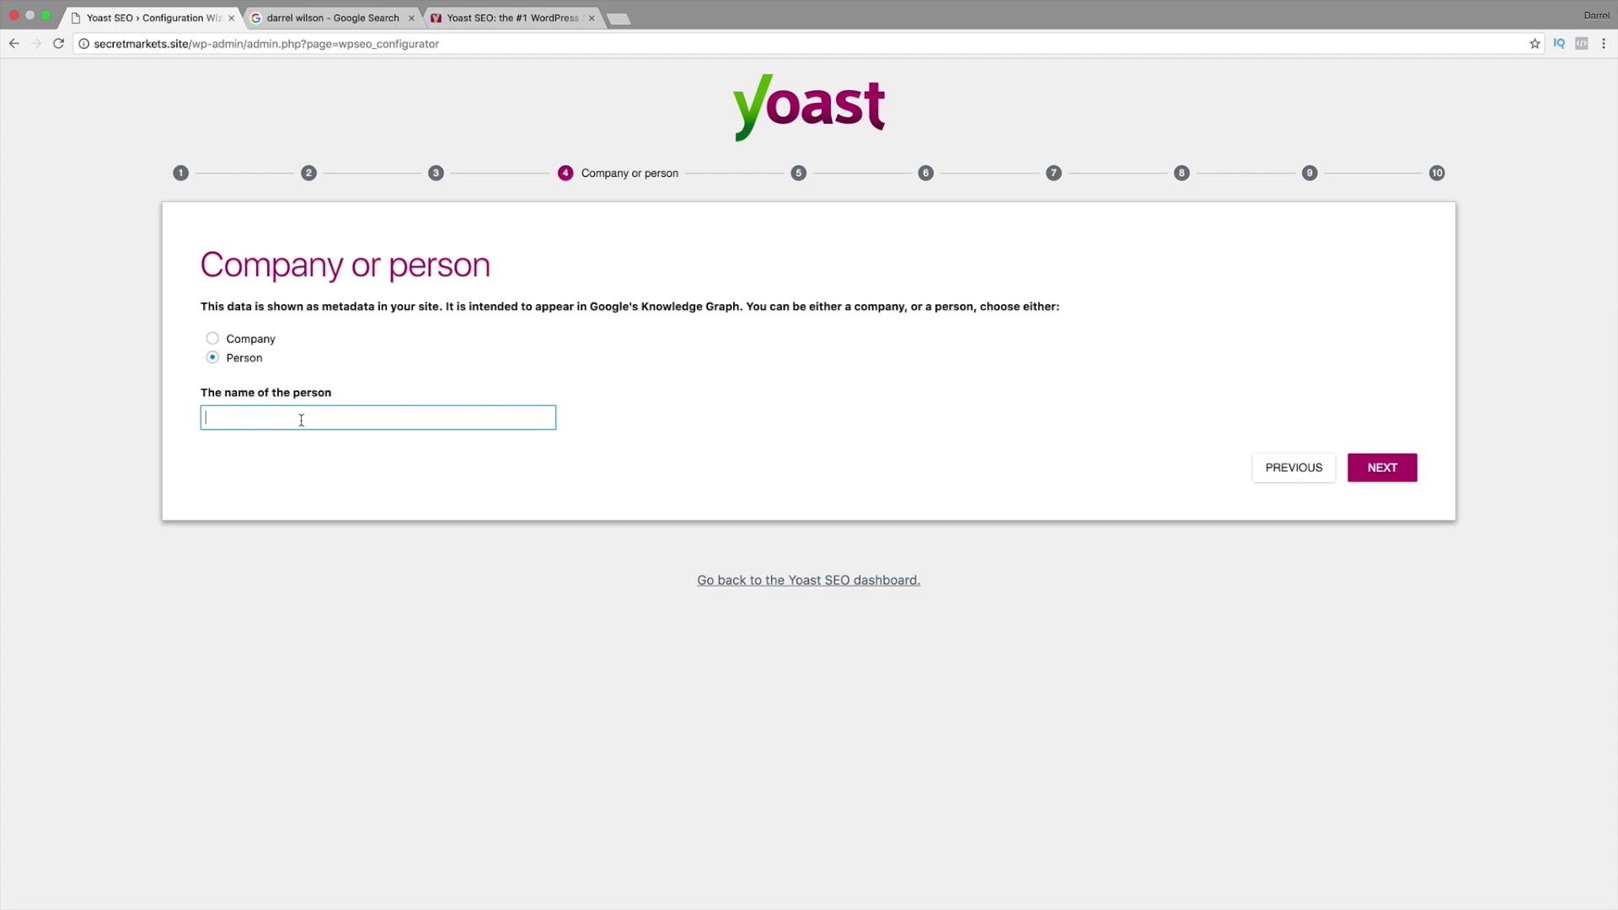
{"action": "type", "text": "Darrel Wilson"}
{"action": "left_click", "coordinate": [1382, 470]}
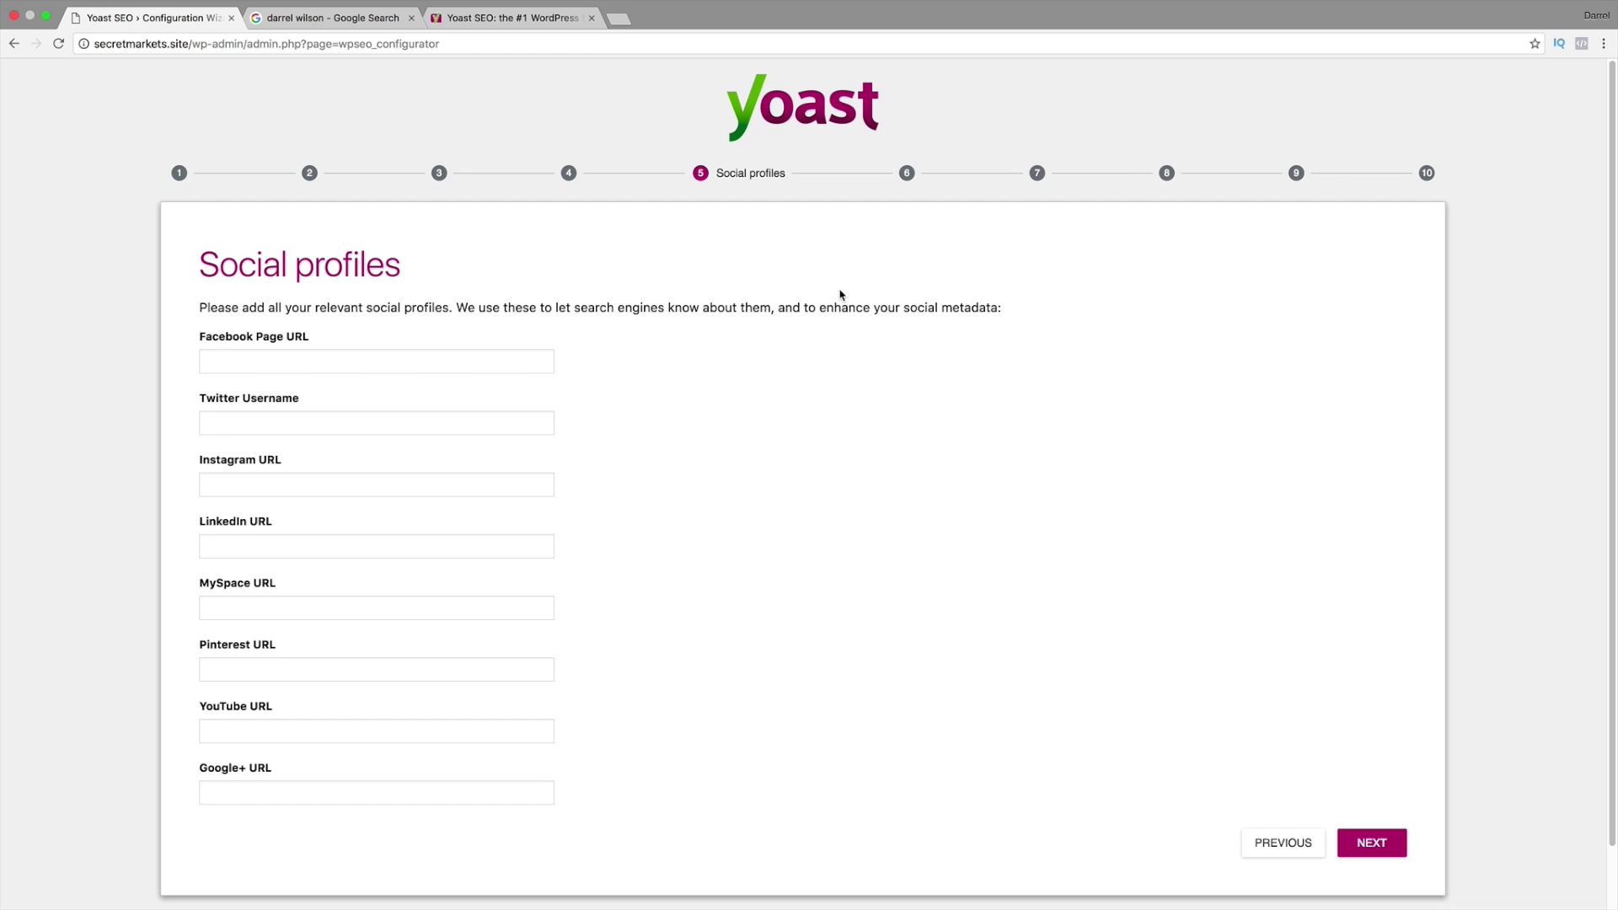
Step: Leave all social profile fields blank and continue to the post type visibility settings
{"action": "scroll", "coordinate": [841, 294], "scroll_direction": "down", "scroll_amount": 1}
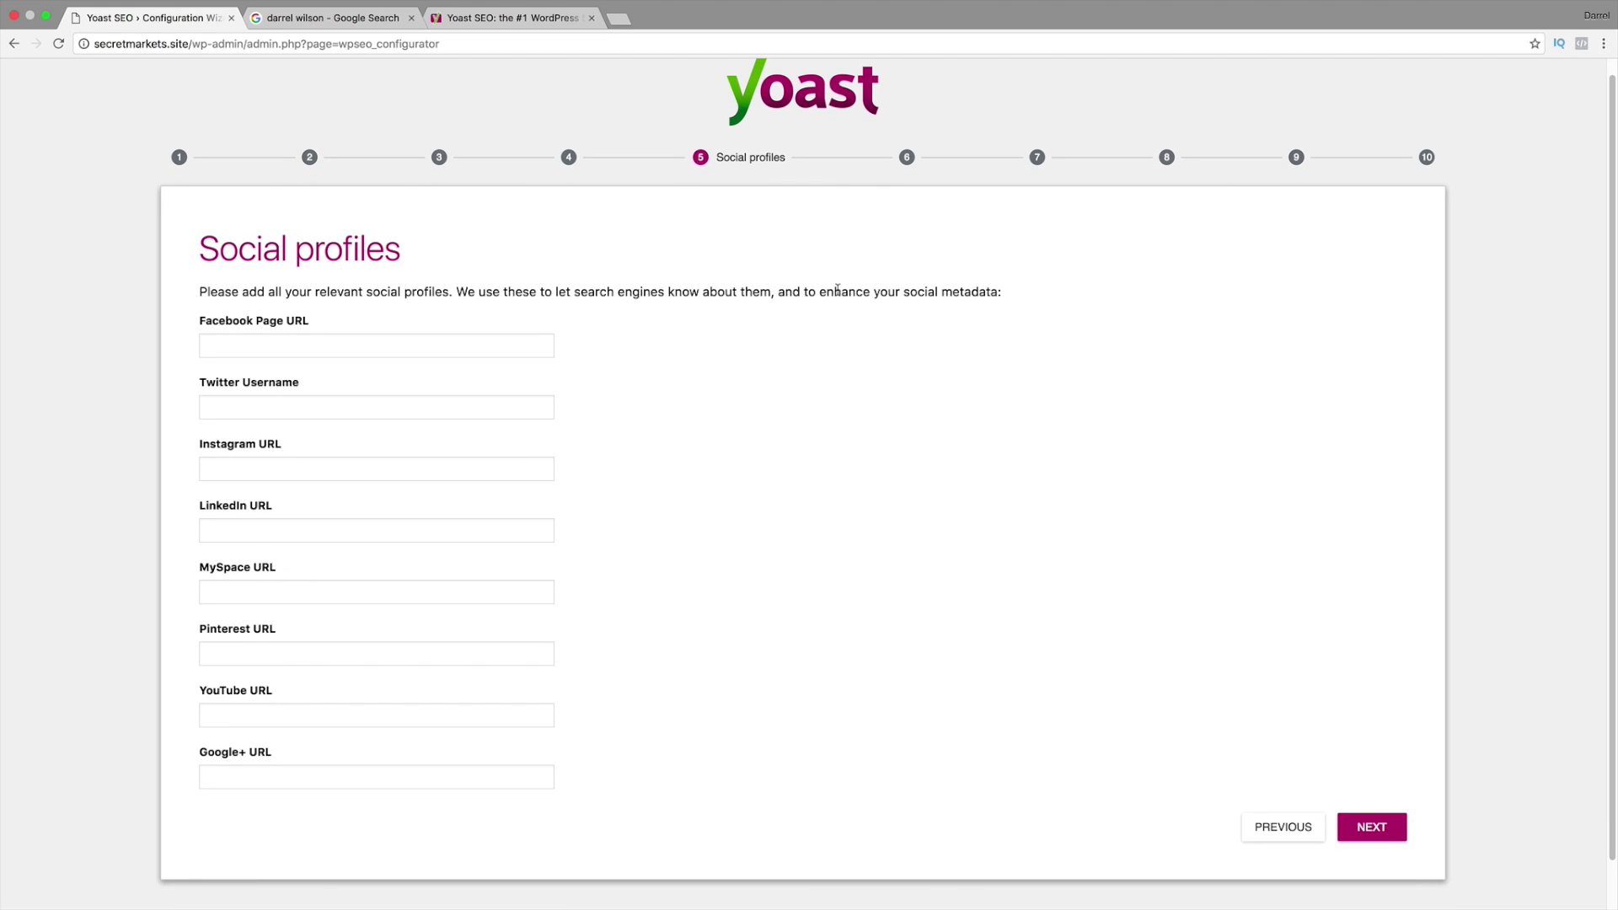
{"action": "left_click", "coordinate": [404, 342]}
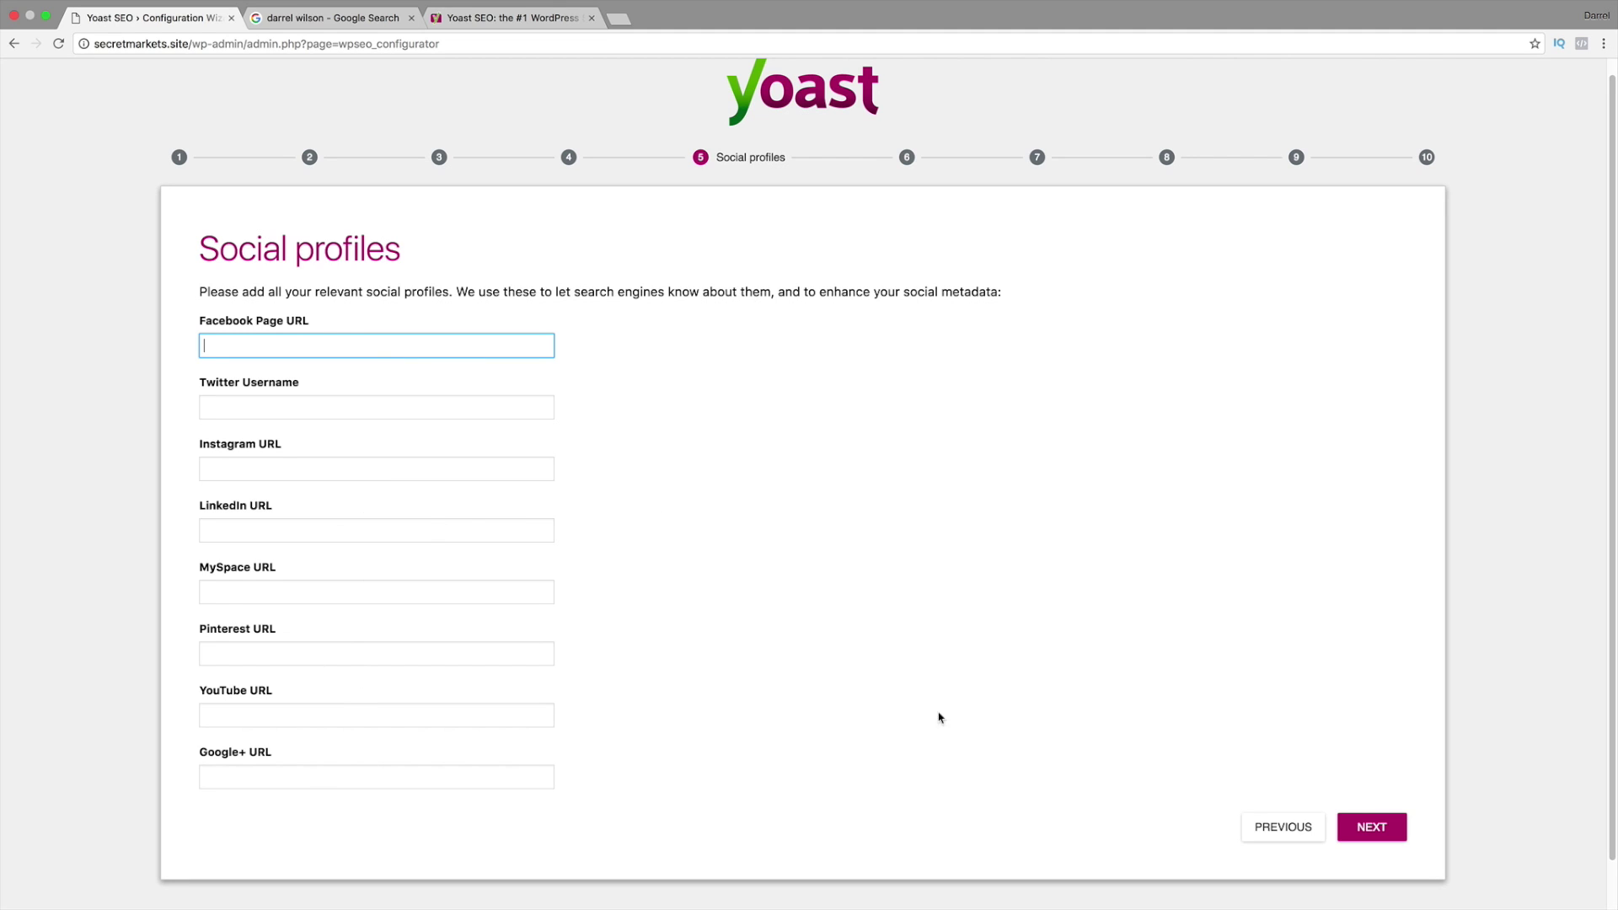
{"action": "left_click", "coordinate": [1357, 827]}
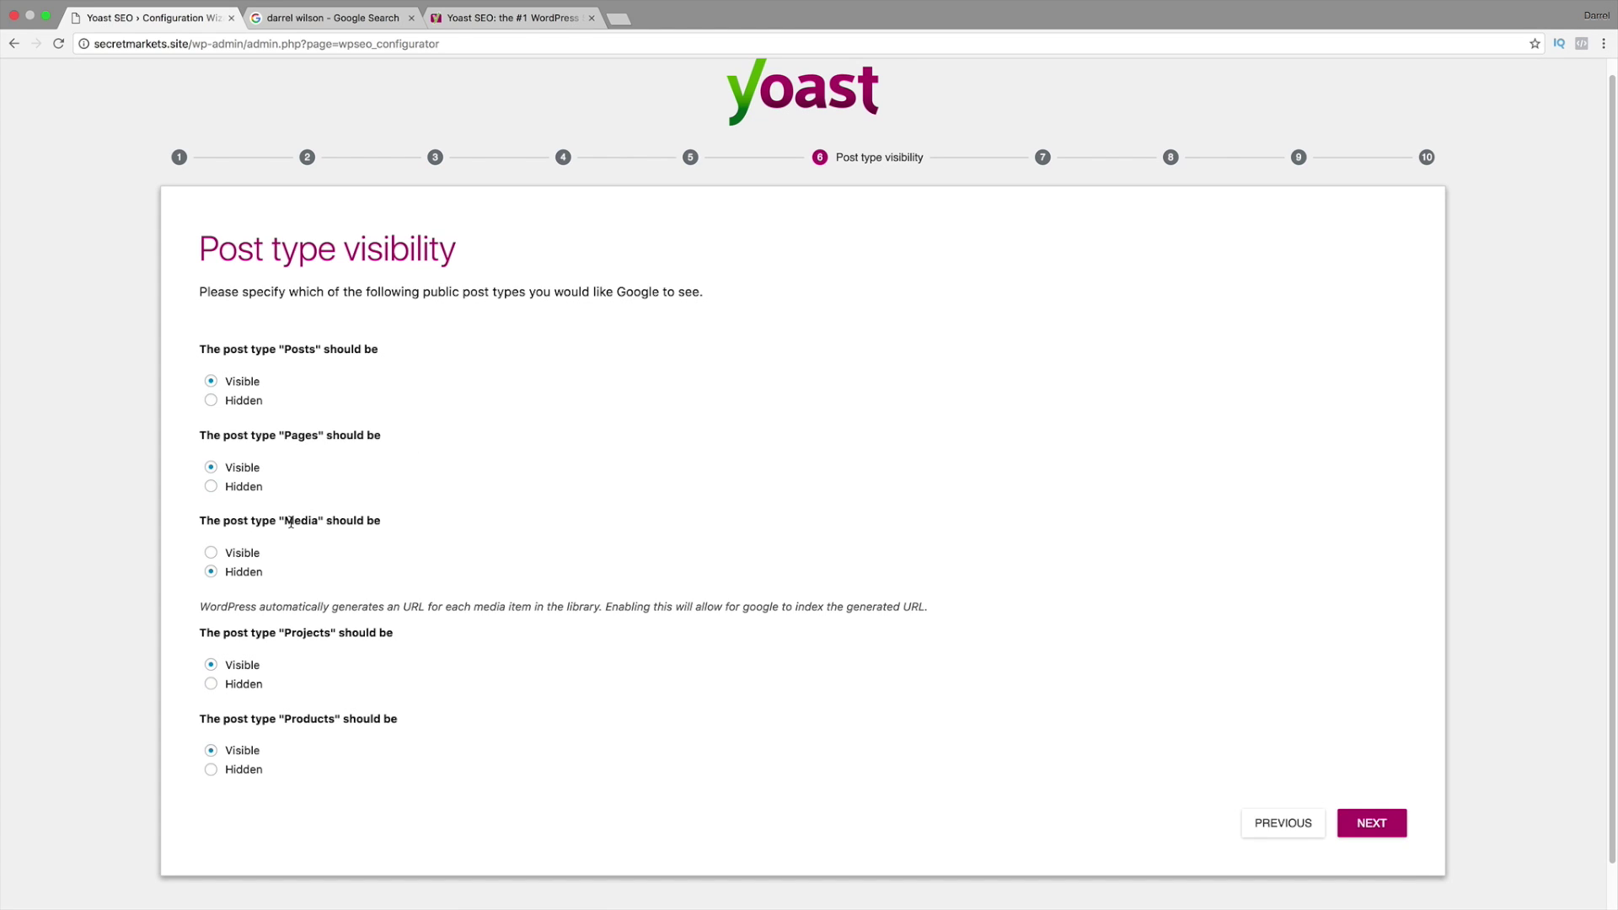
Step: Review which post types Google may see, paying attention to the Media option
{"action": "left_click_drag", "start_coordinate": [223, 523], "coordinate": [375, 524]}
{"action": "left_click", "coordinate": [410, 548]}
{"action": "scroll", "coordinate": [285, 696], "scroll_direction": "down", "scroll_amount": 1}
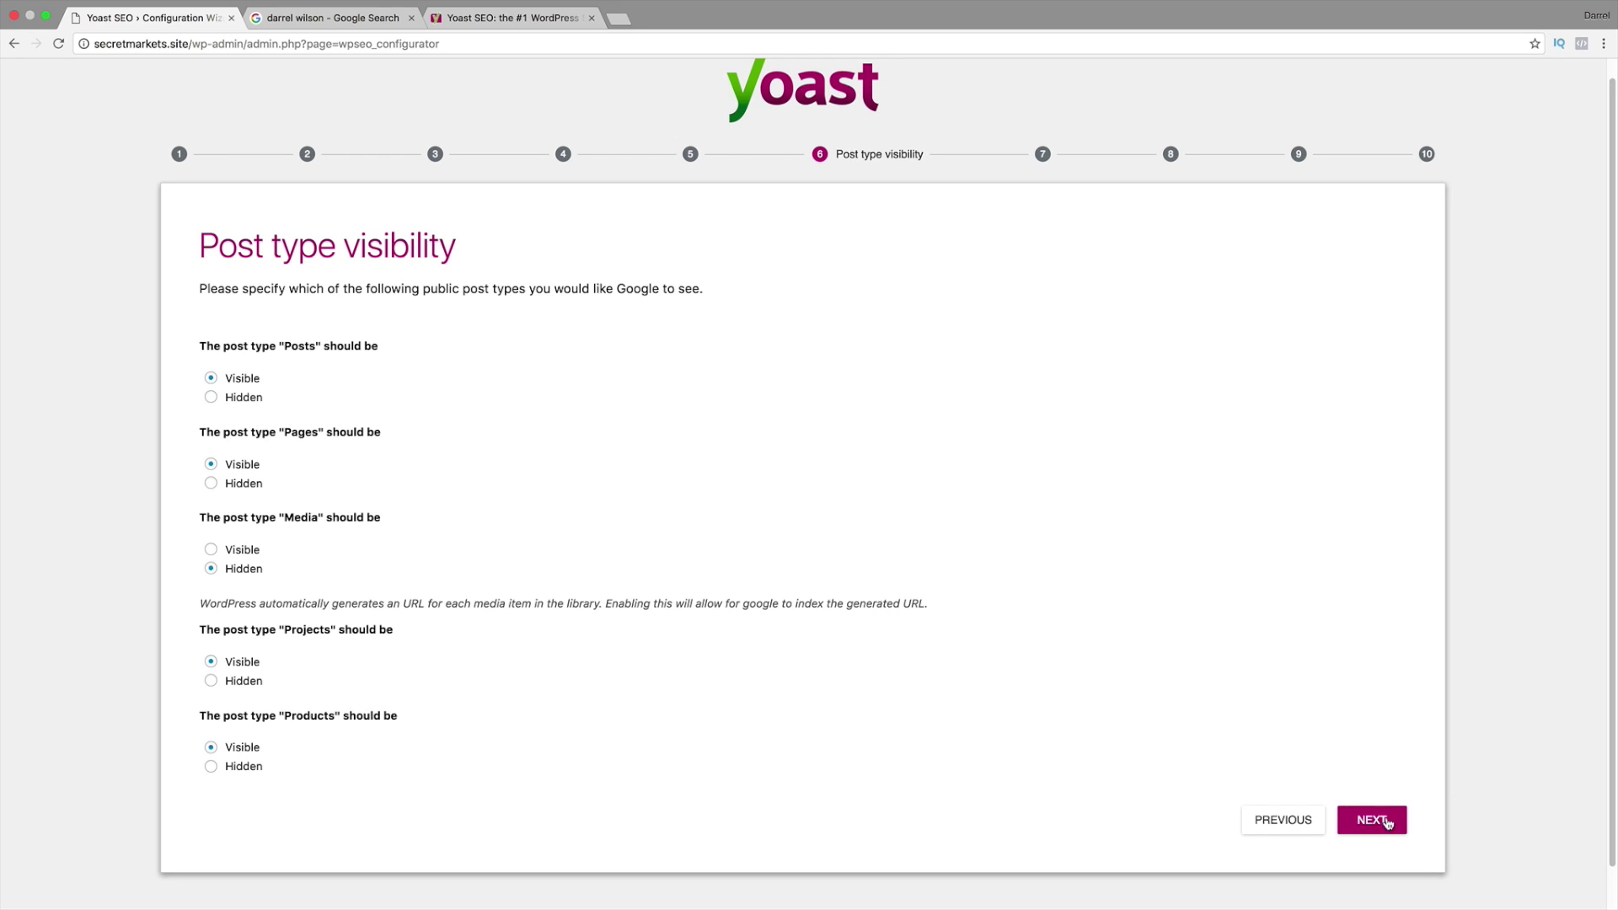
Step: Keep the post type visibility settings, set multiple authors to No, and continue to the Google Search Console page
{"action": "left_click", "coordinate": [1387, 822]}
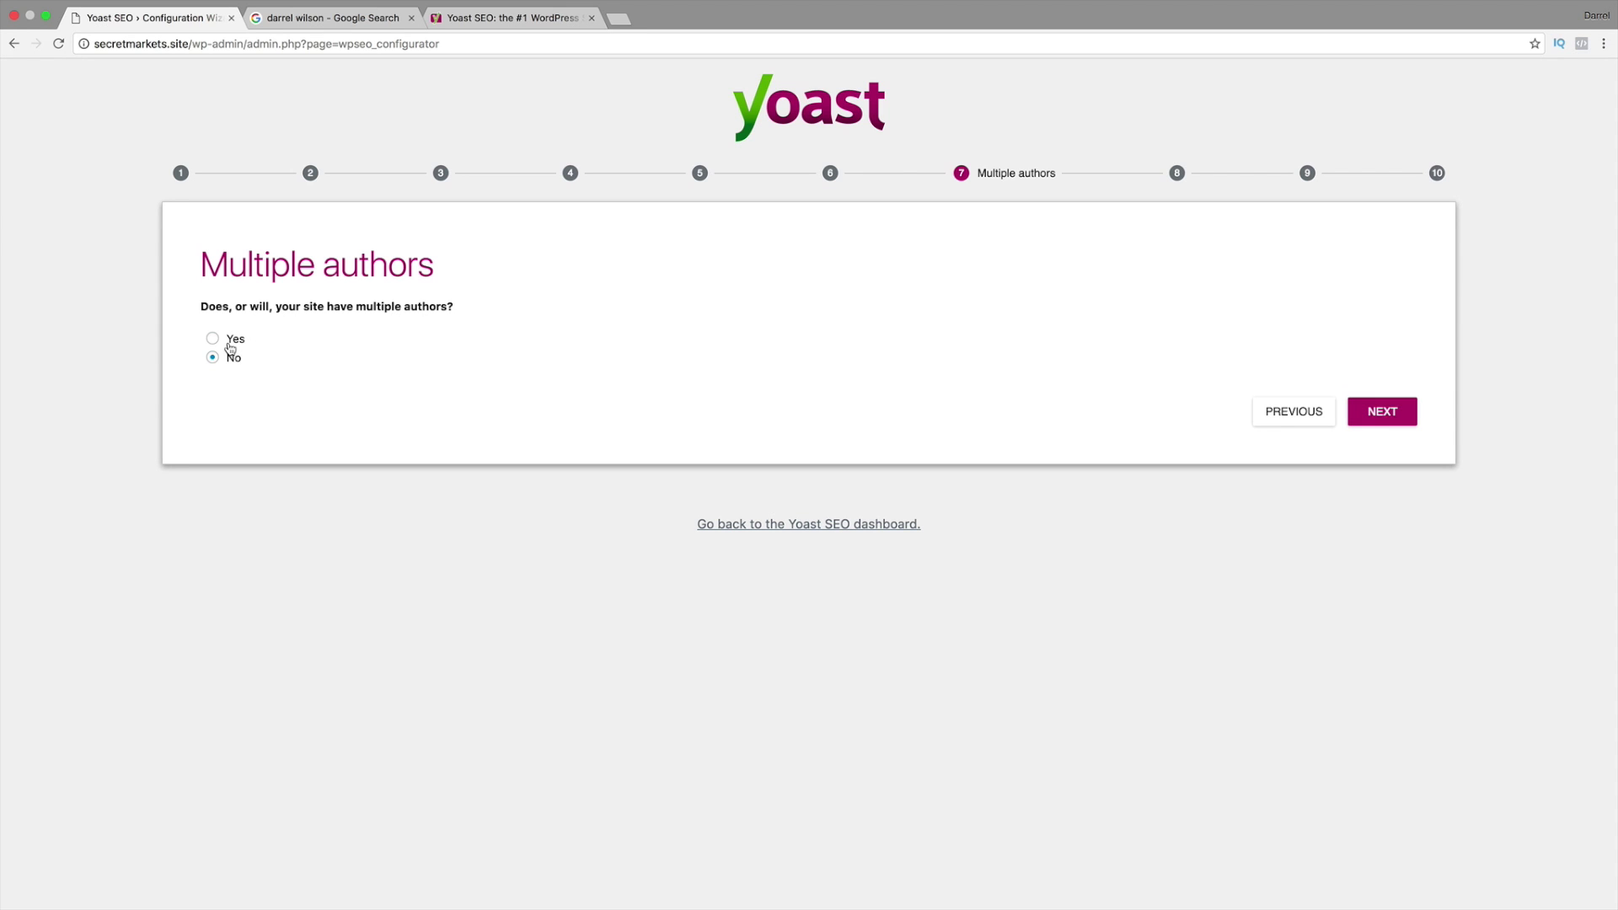
{"action": "left_click", "coordinate": [229, 341]}
{"action": "left_click", "coordinate": [228, 359]}
{"action": "left_click", "coordinate": [1365, 416]}
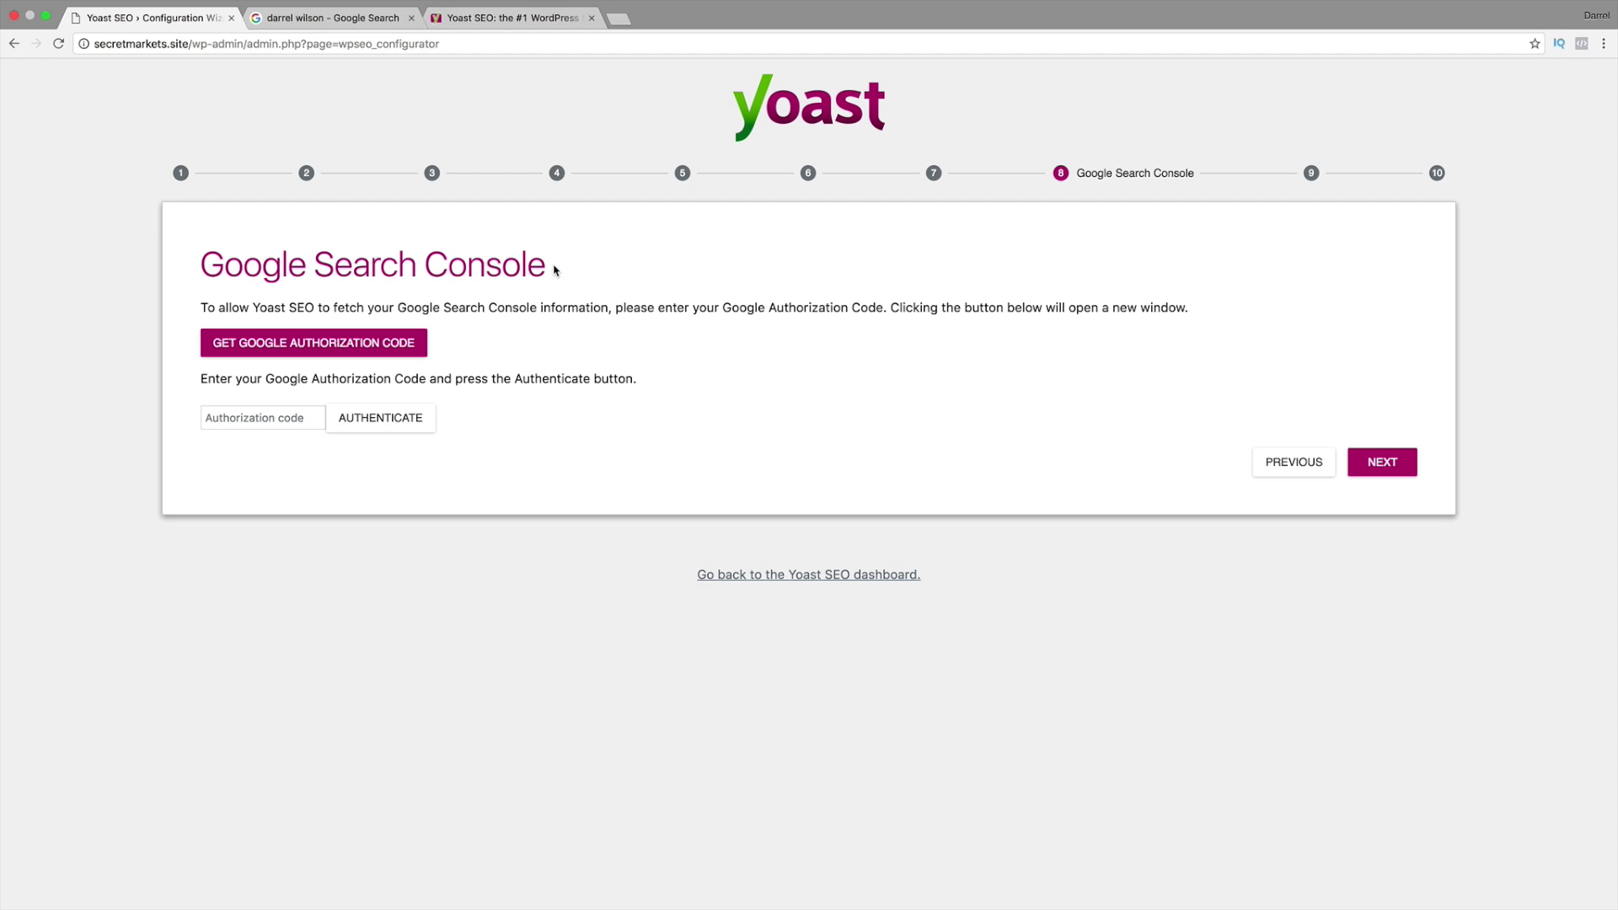
{"action": "mouse_move", "coordinate": [555, 269]}
{"action": "left_mouse_down"}
{"action": "mouse_move", "coordinate": [199, 266]}
{"action": "mouse_move", "coordinate": [565, 274]}
{"action": "left_mouse_up"}
Step: Search Google for "google search console" and open the Search Console website
{"action": "left_click", "coordinate": [333, 18]}
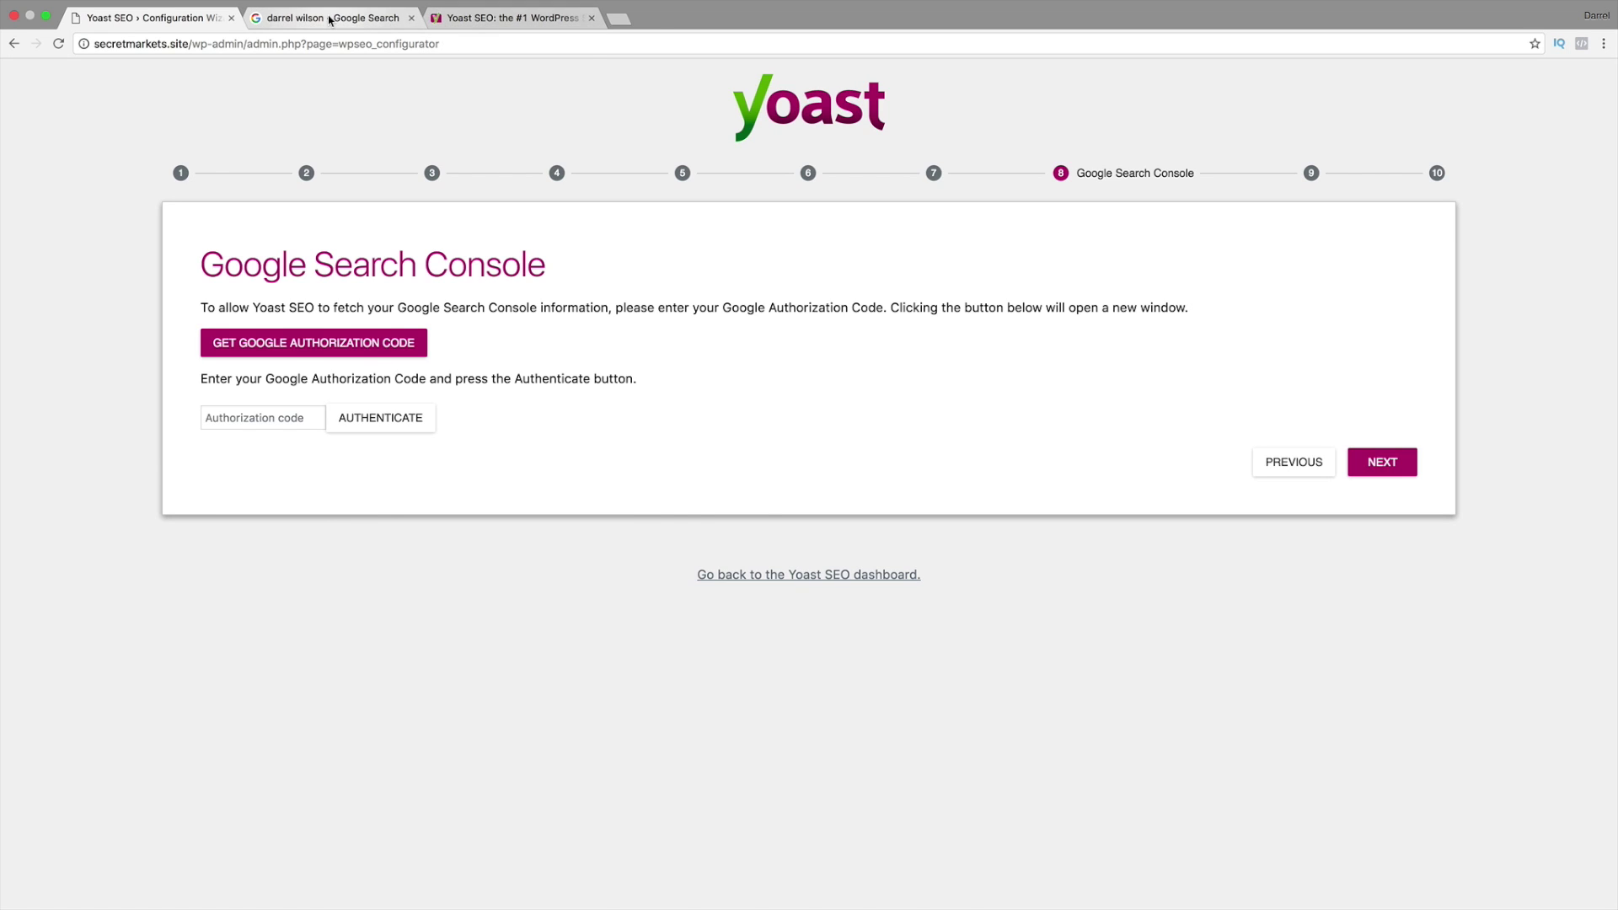
{"action": "triple_click", "coordinate": [309, 79]}
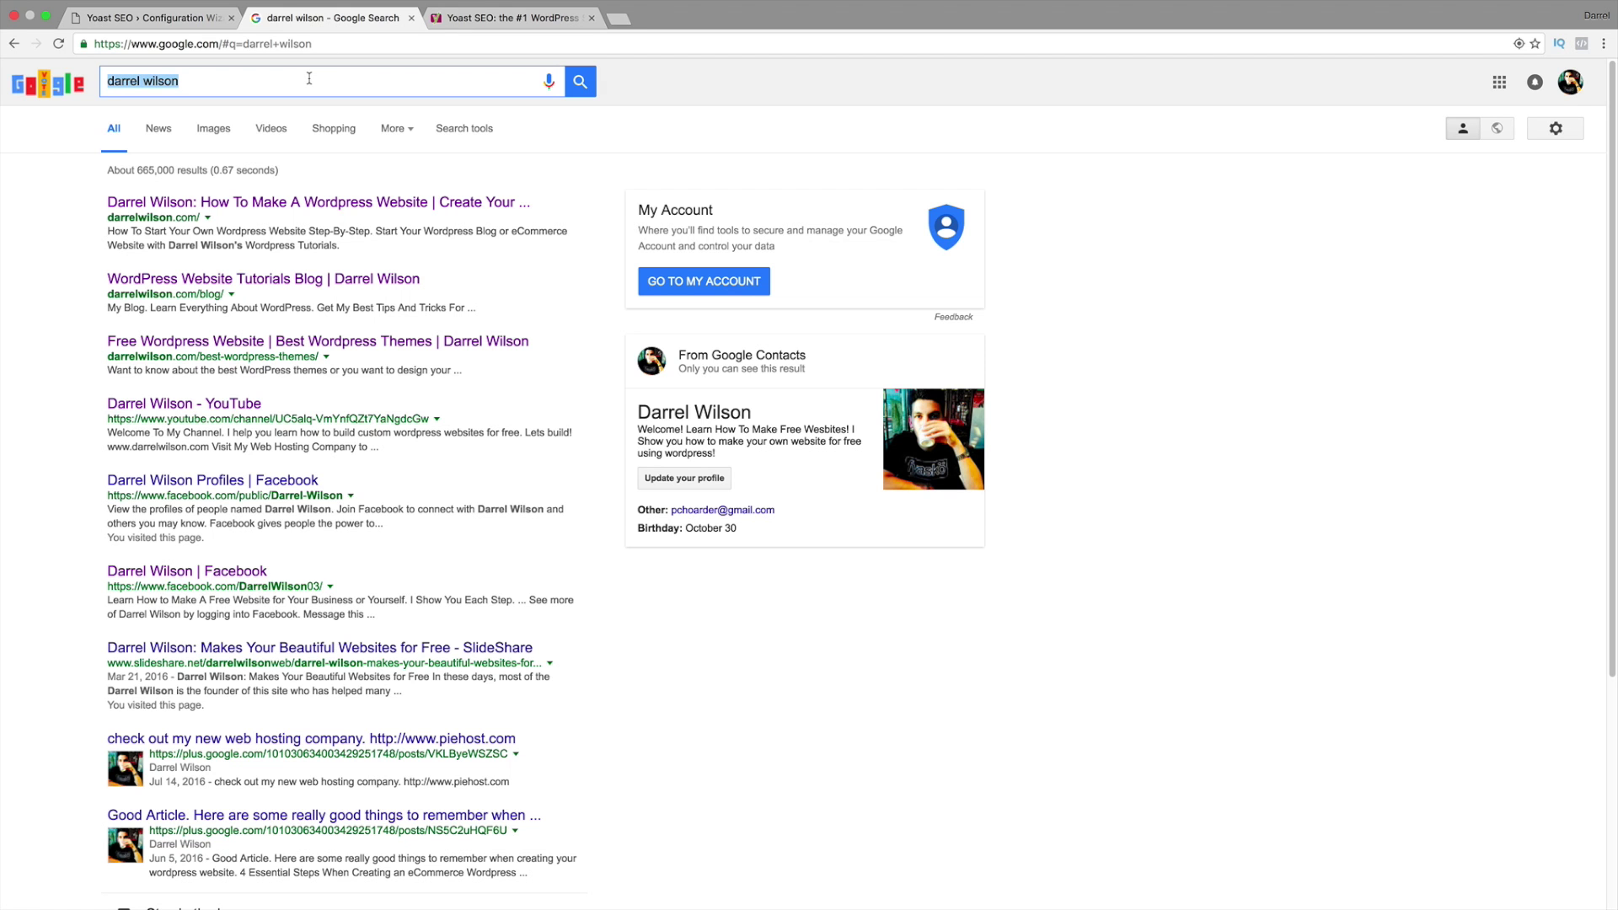
{"action": "type", "text": "google search console"}
{"action": "key", "text": "Return"}
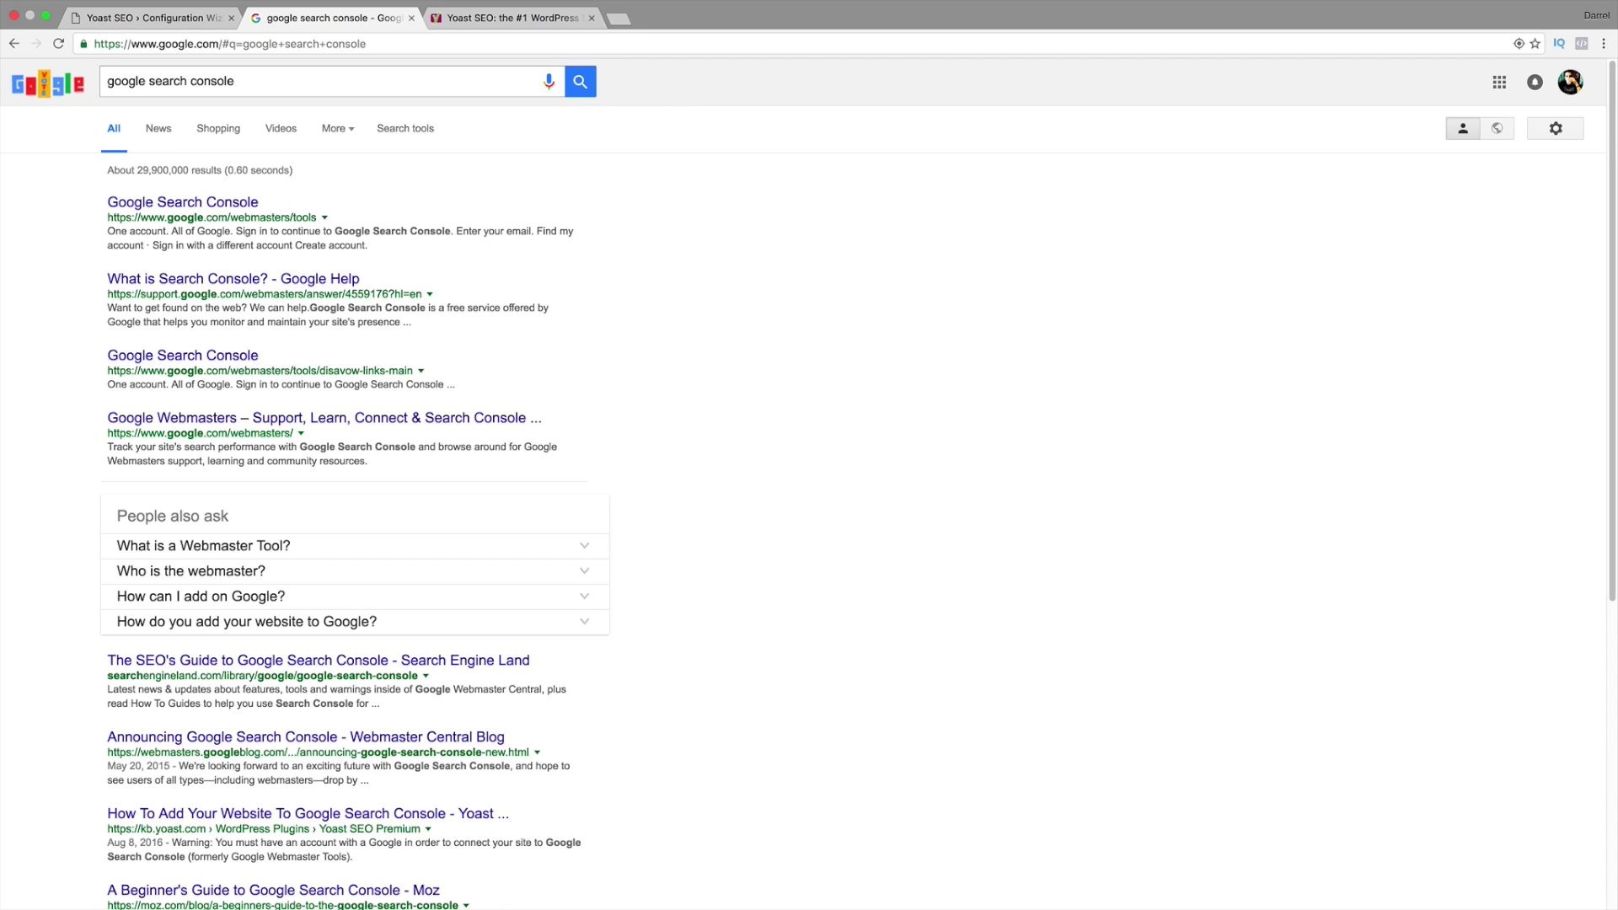
{"action": "left_click", "coordinate": [240, 204]}
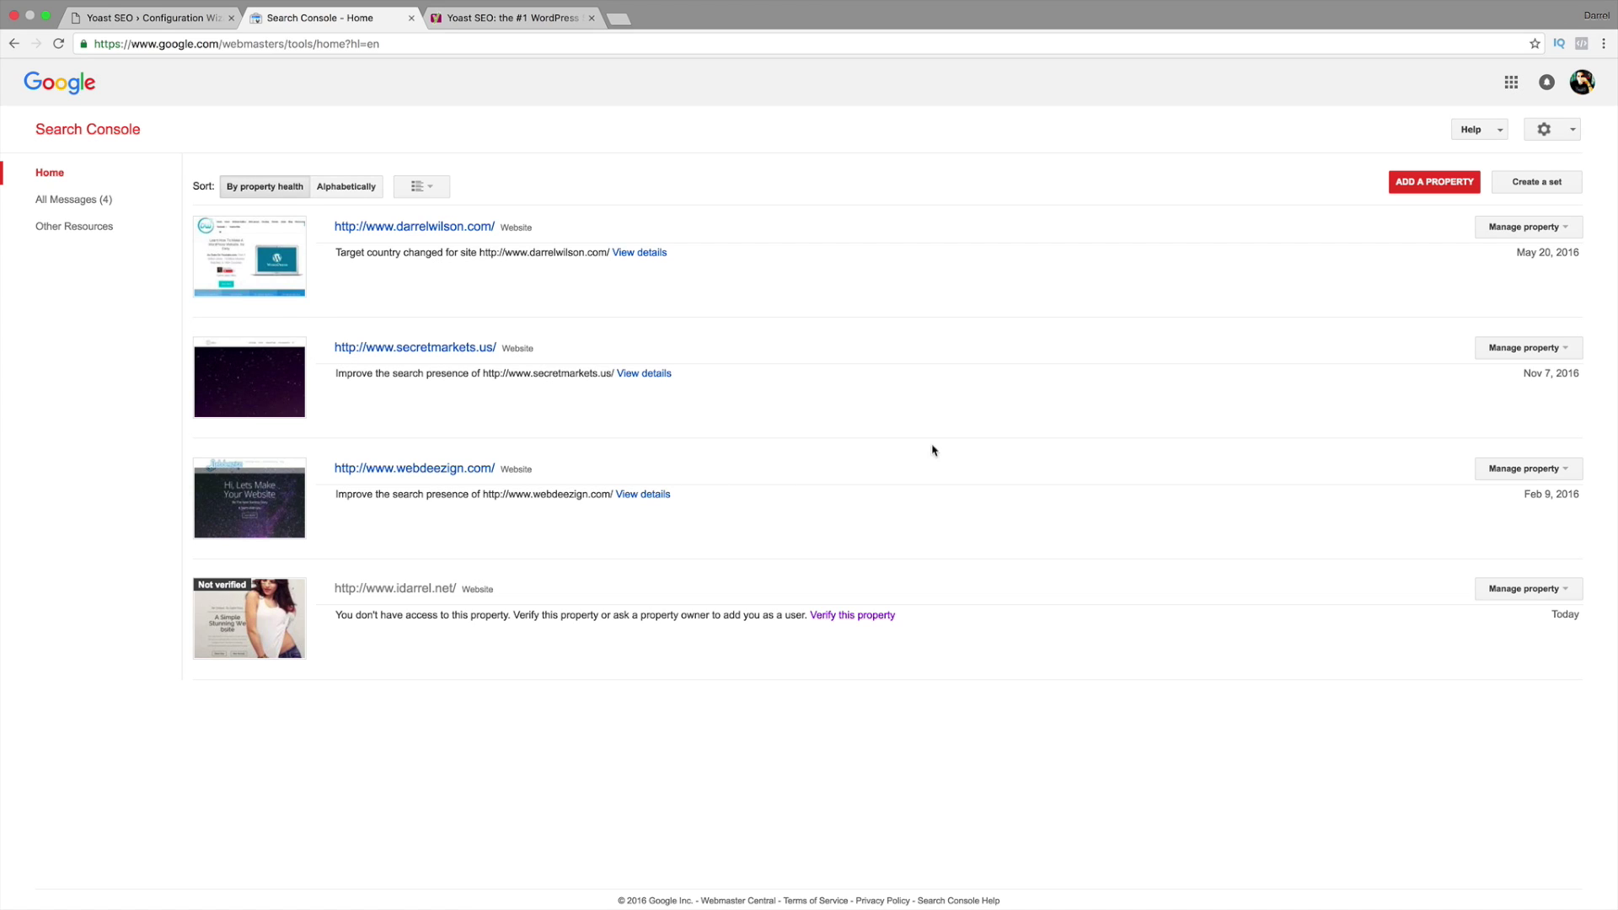
{"action": "left_click", "coordinate": [1405, 184]}
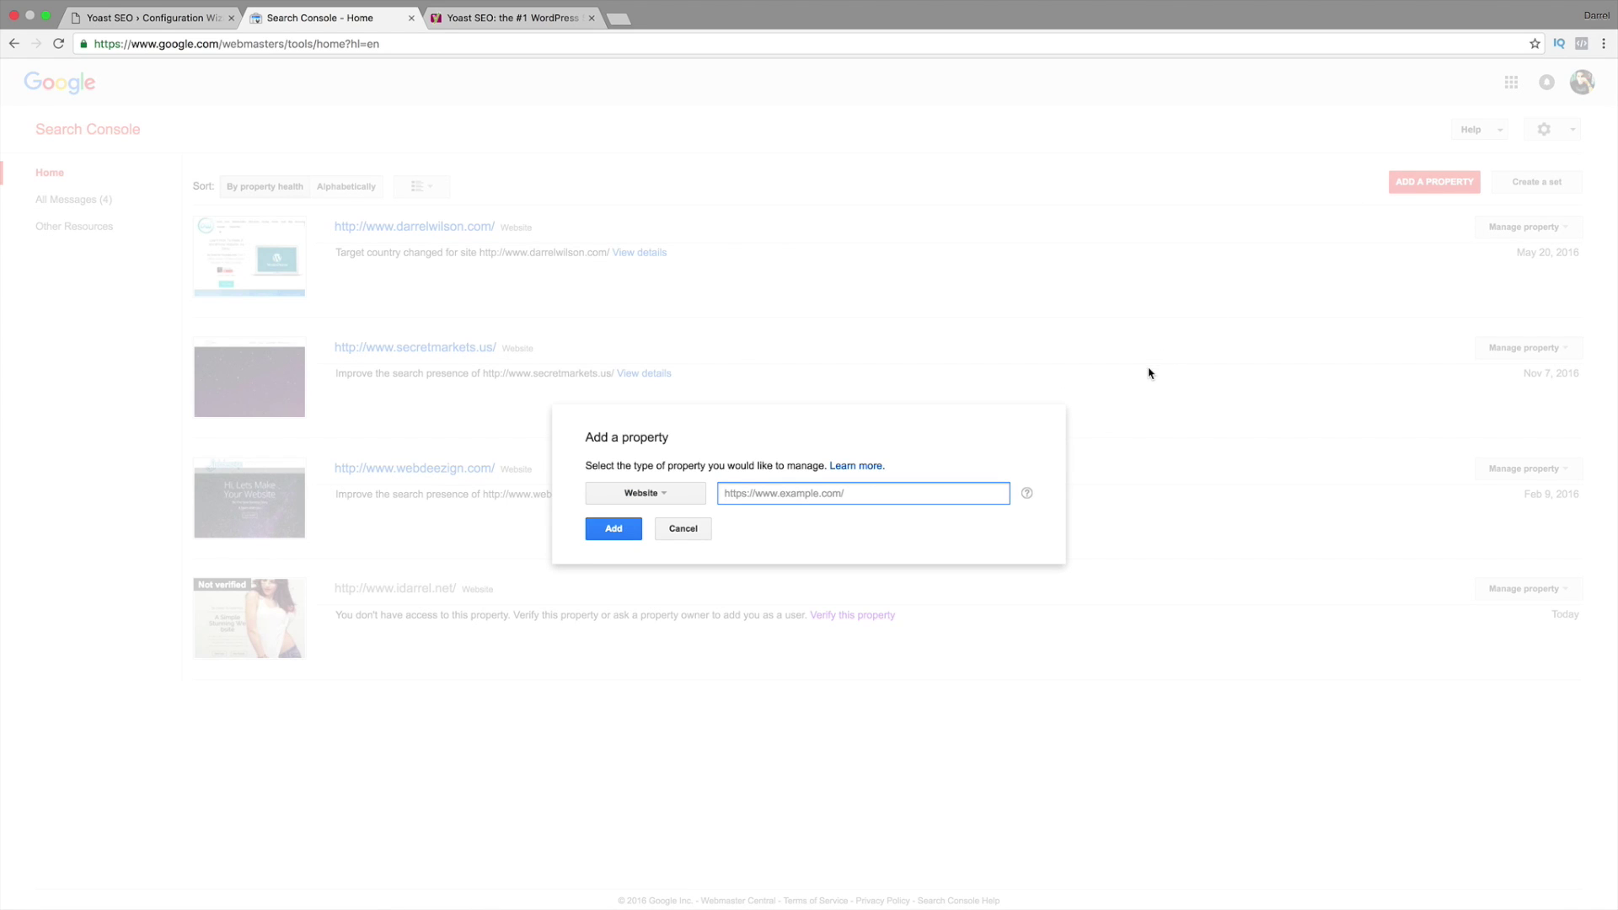
{"action": "type", "text": "http://www,secre"}
{"action": "key", "text": "BackSpace"}
{"action": "key", "text": "BackSpace"}
{"action": "key", "text": "BackSpace"}
{"action": "key", "text": "BackSpace"}
{"action": "key", "text": "BackSpace"}
{"action": "key", "text": "BackSpace"}
{"action": "type", "text": ".secretmarkets.site"}
{"action": "left_click", "coordinate": [614, 528]}
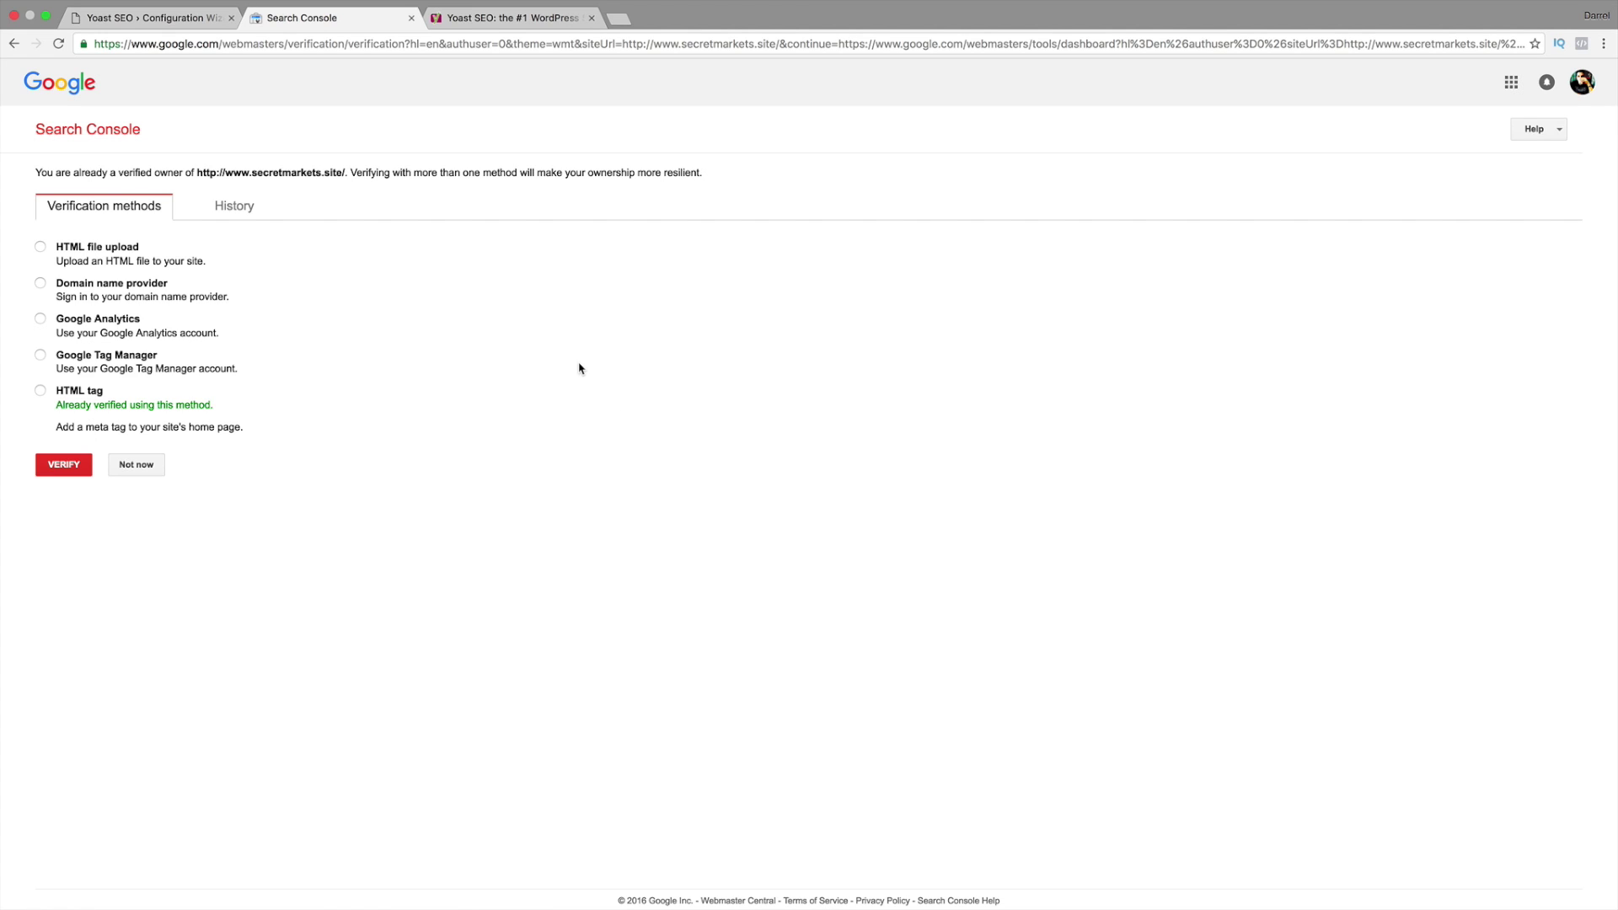
Step: Check the new property's verification history and methods, and skip additional verification for now
{"action": "left_click", "coordinate": [234, 210]}
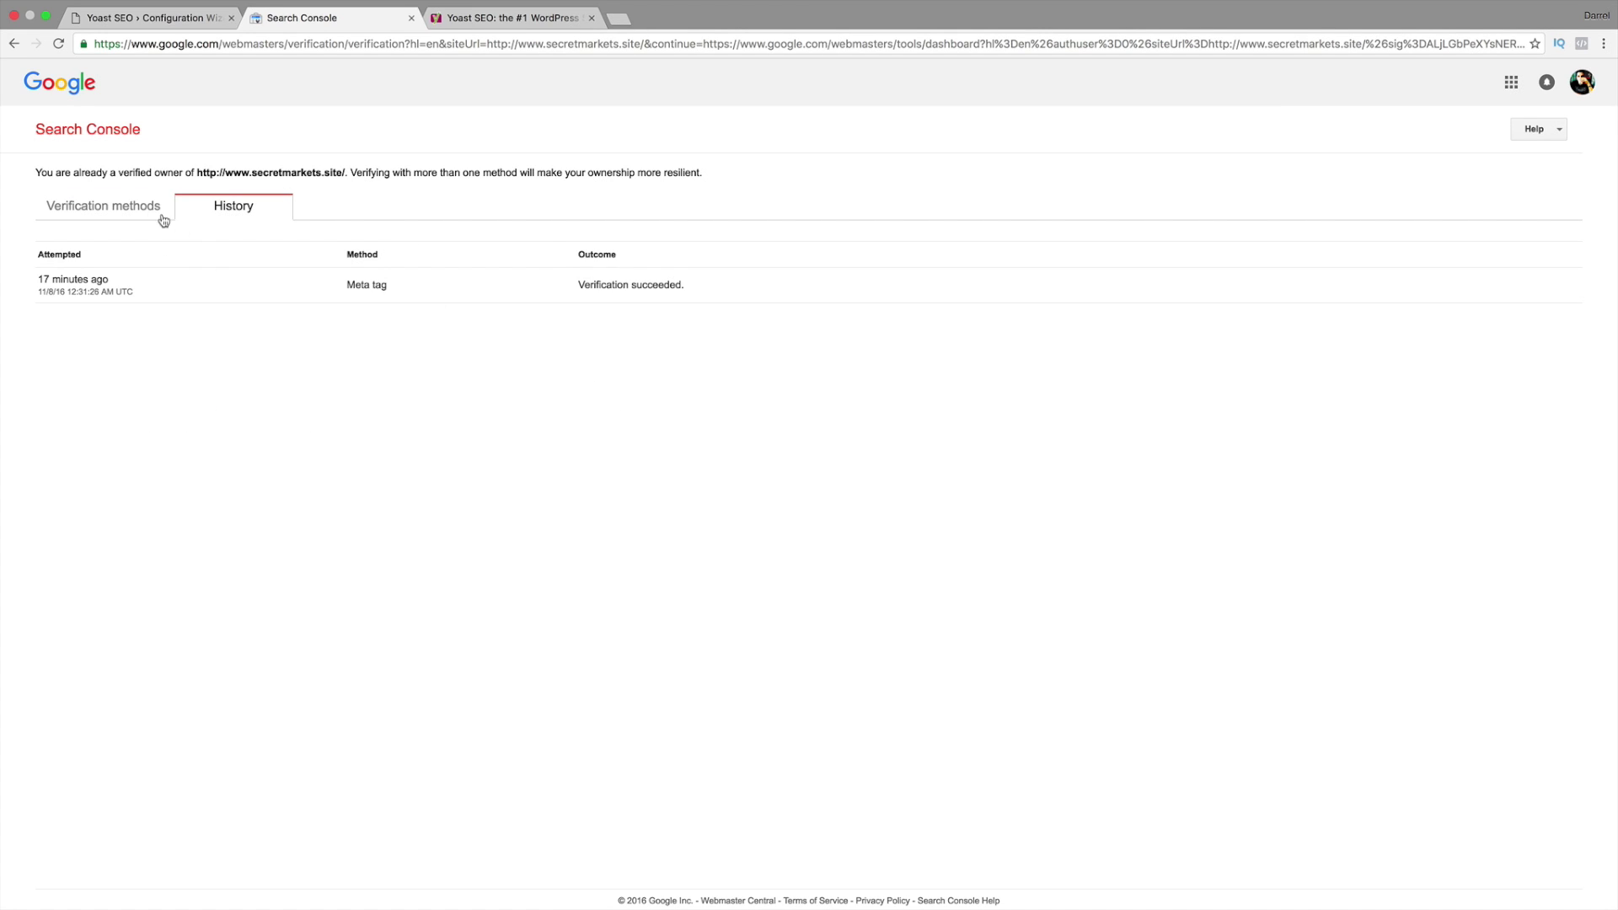
{"action": "left_click", "coordinate": [94, 217]}
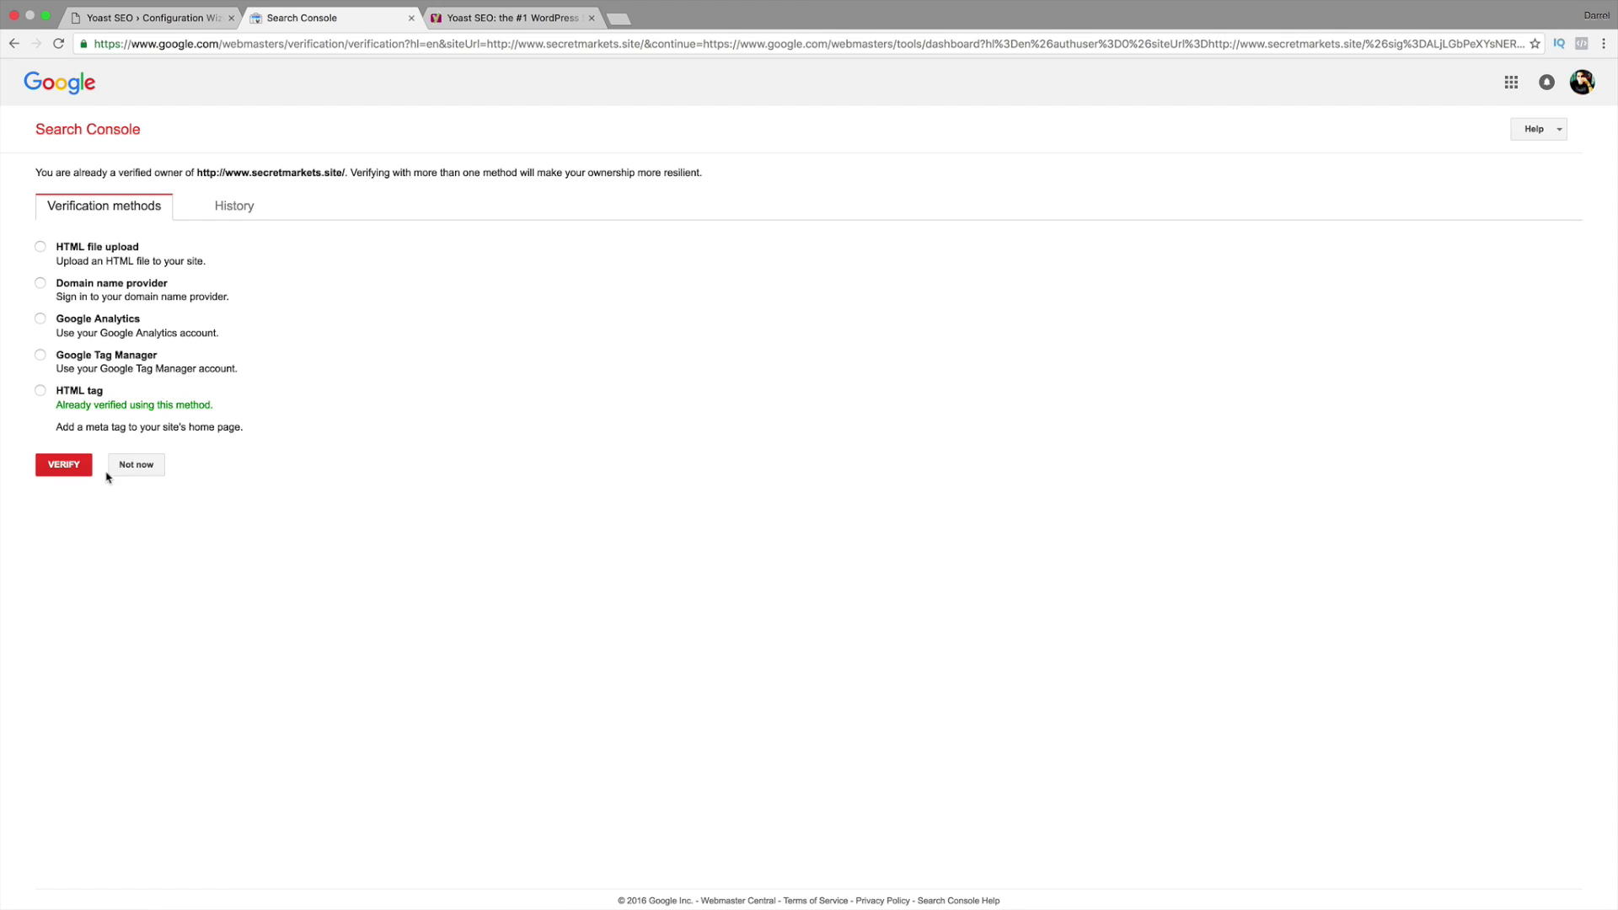
{"action": "left_click", "coordinate": [136, 465]}
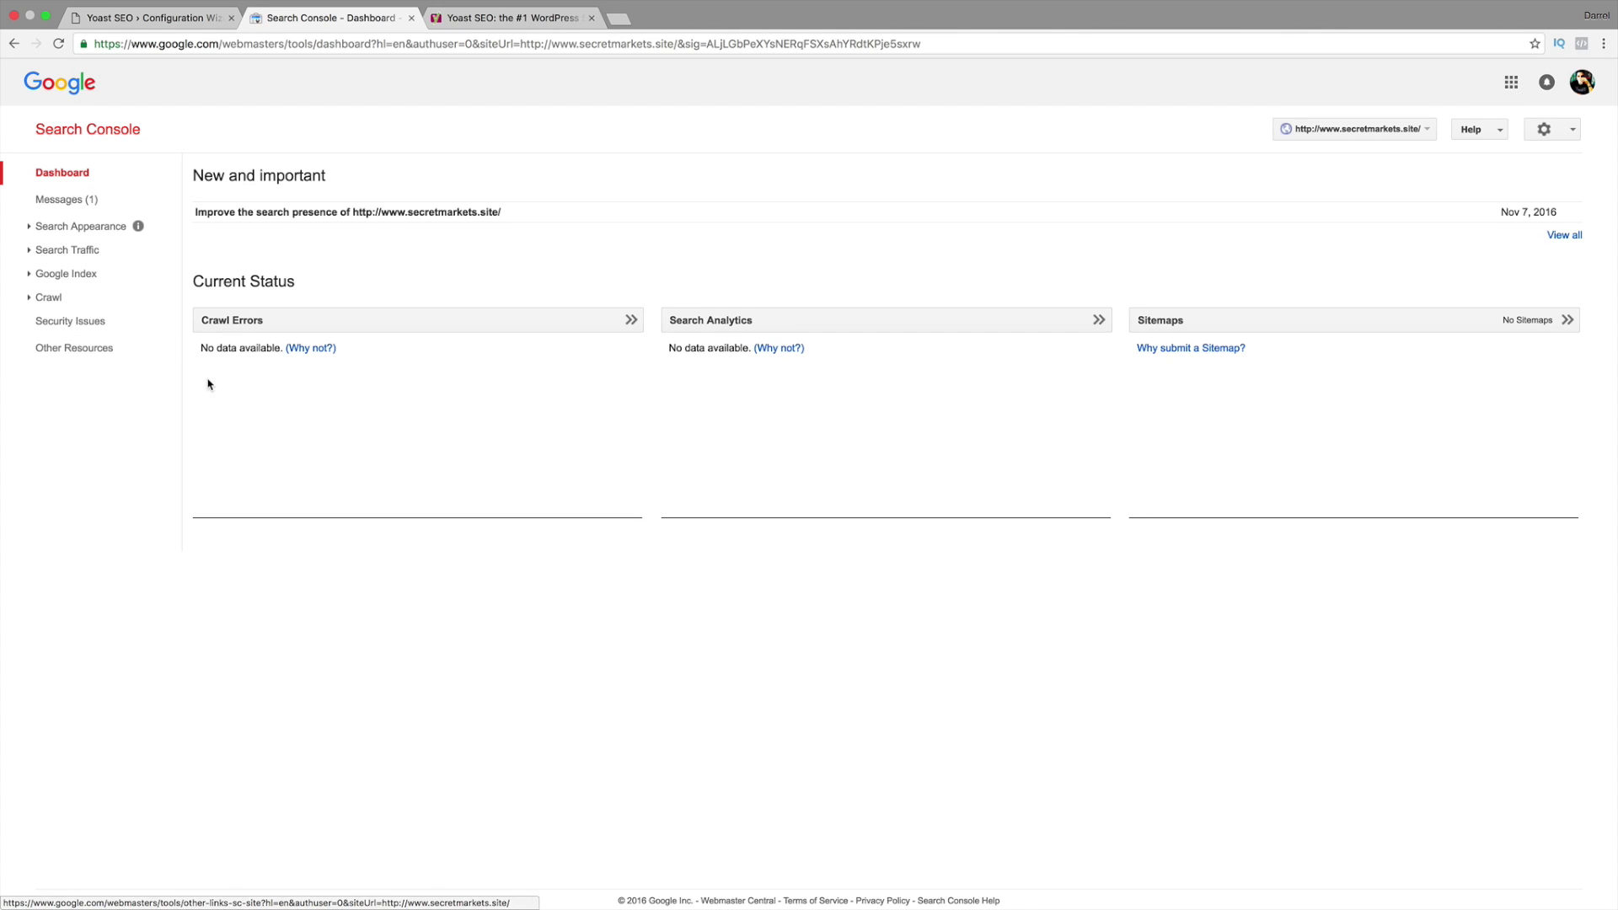
Step: Return from the property's dashboard to the Search Console home page listing all properties
{"action": "left_click", "coordinate": [63, 173]}
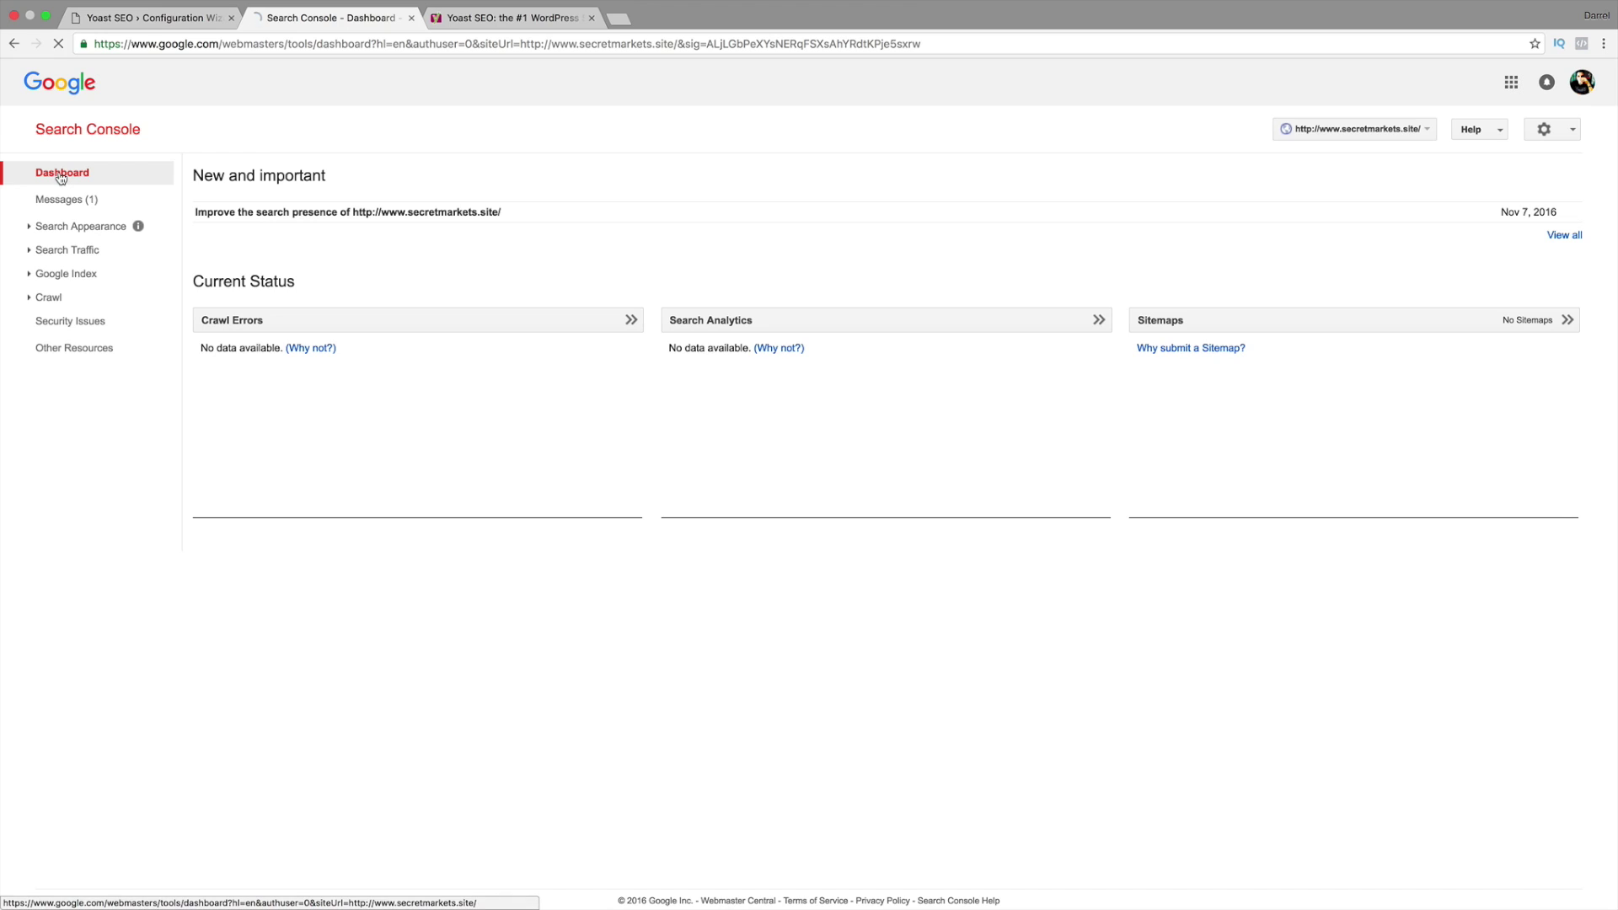
{"action": "left_click", "coordinate": [80, 129]}
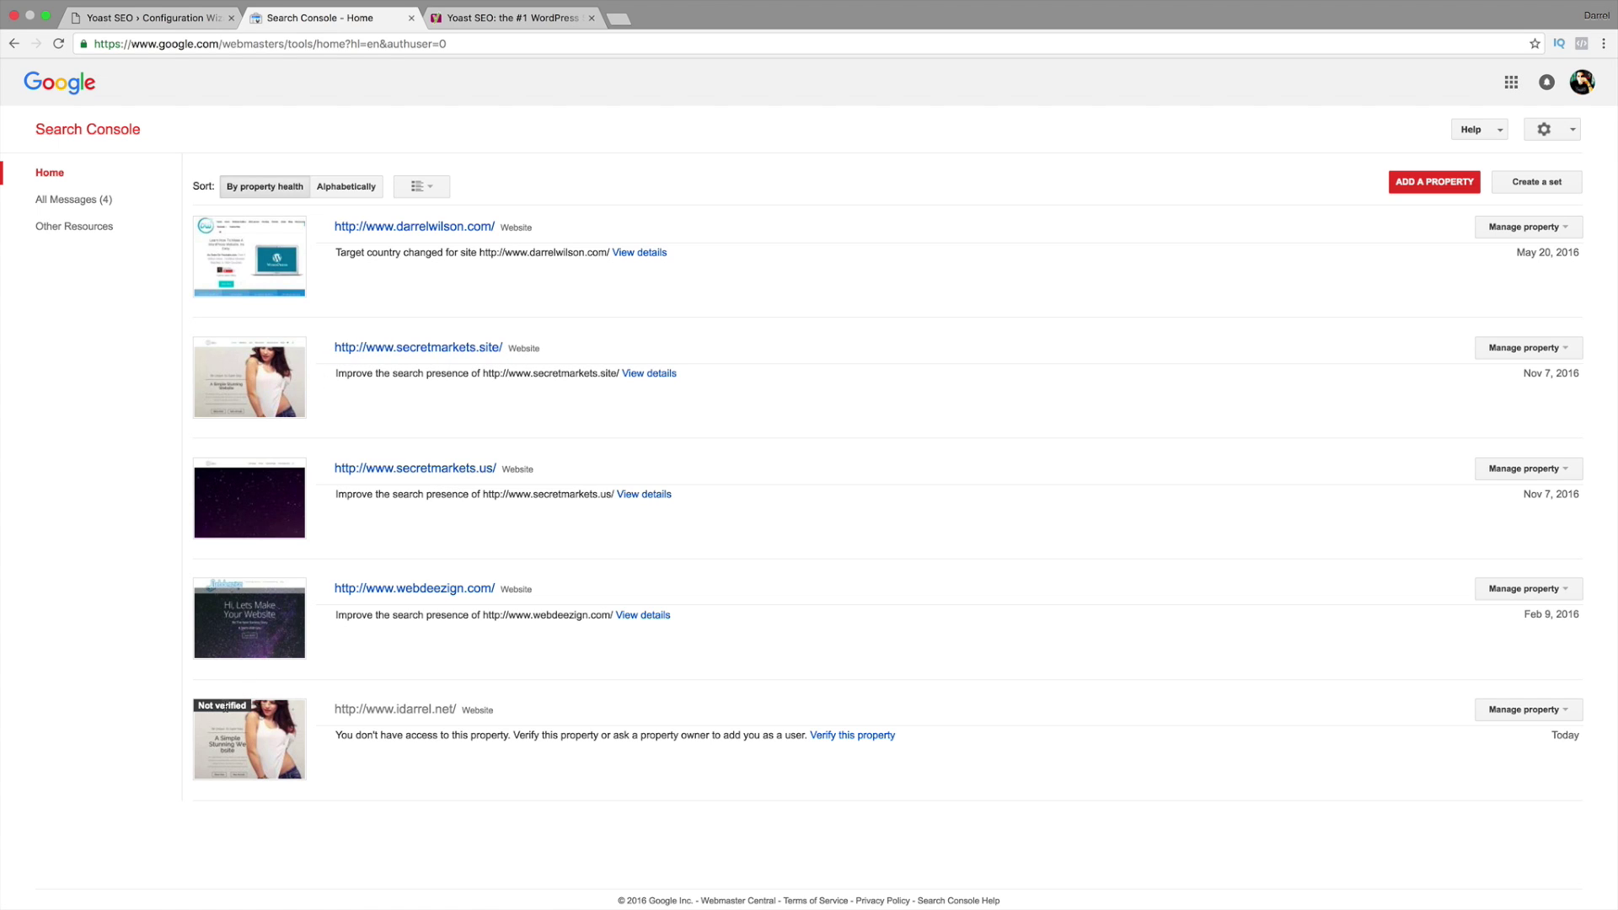
{"action": "left_click_drag", "start_coordinate": [250, 711], "coordinate": [169, 710]}
Step: Request a Google authorization code from the Yoast wizard, allow Yoast SEO access to Search Console data, and copy the code
{"action": "left_click", "coordinate": [175, 20]}
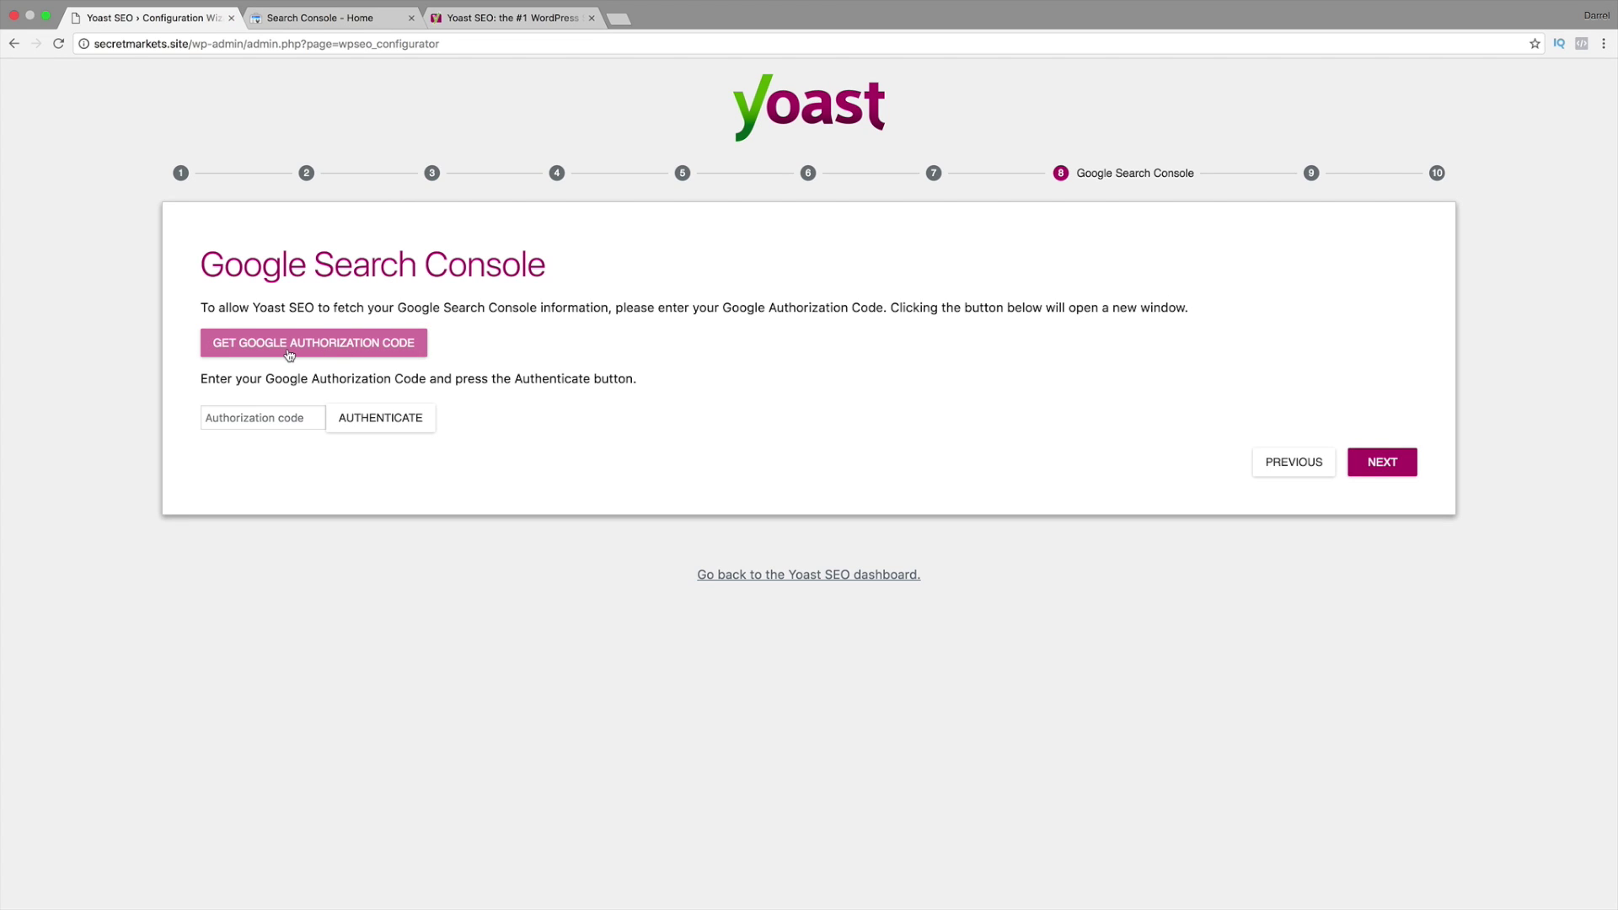
{"action": "left_click", "coordinate": [289, 352]}
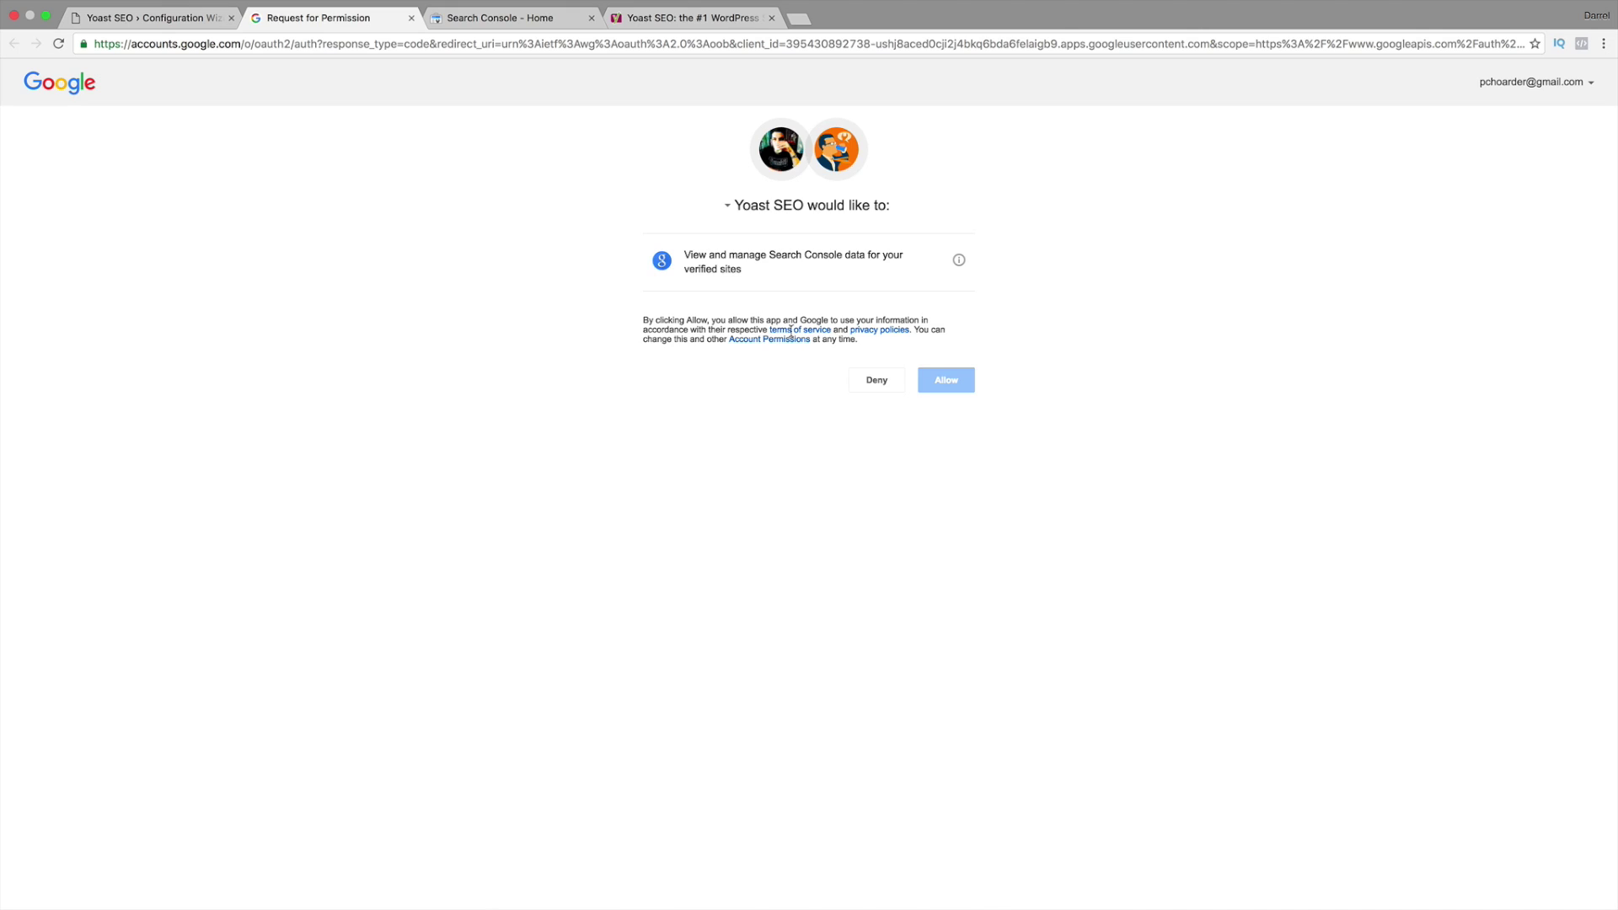
{"action": "left_click", "coordinate": [959, 386]}
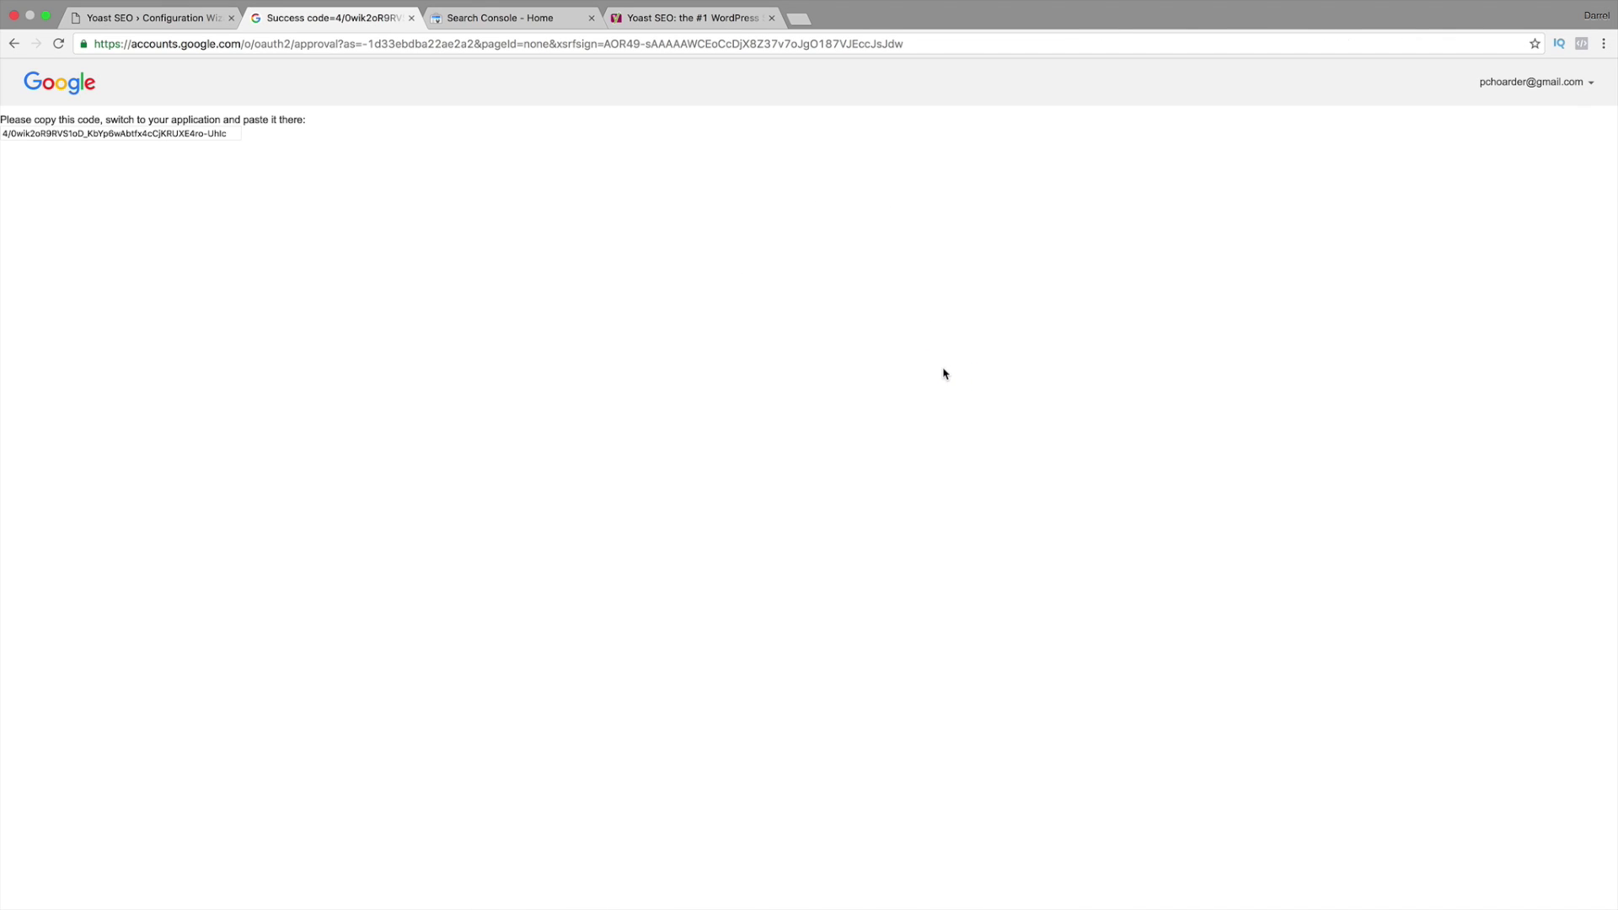
{"action": "left_click", "coordinate": [138, 137]}
{"action": "right_click", "coordinate": [138, 137]}
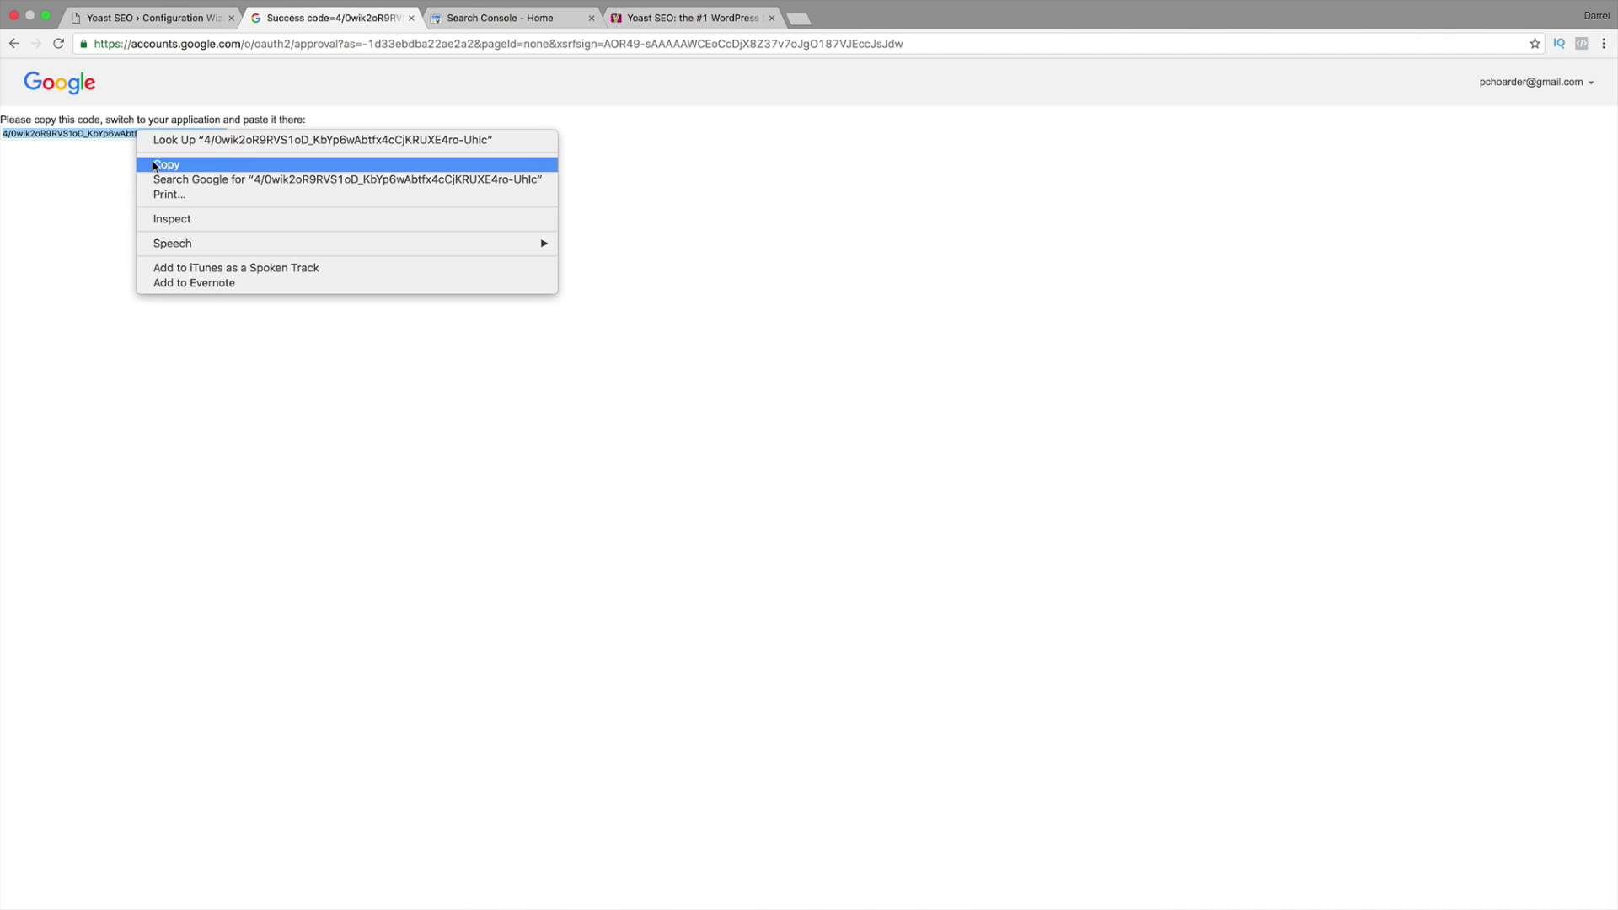
{"action": "left_click", "coordinate": [156, 165]}
Step: Paste the Google authorization code into the Yoast wizard's authorization code field and authenticate
{"action": "left_click", "coordinate": [154, 17]}
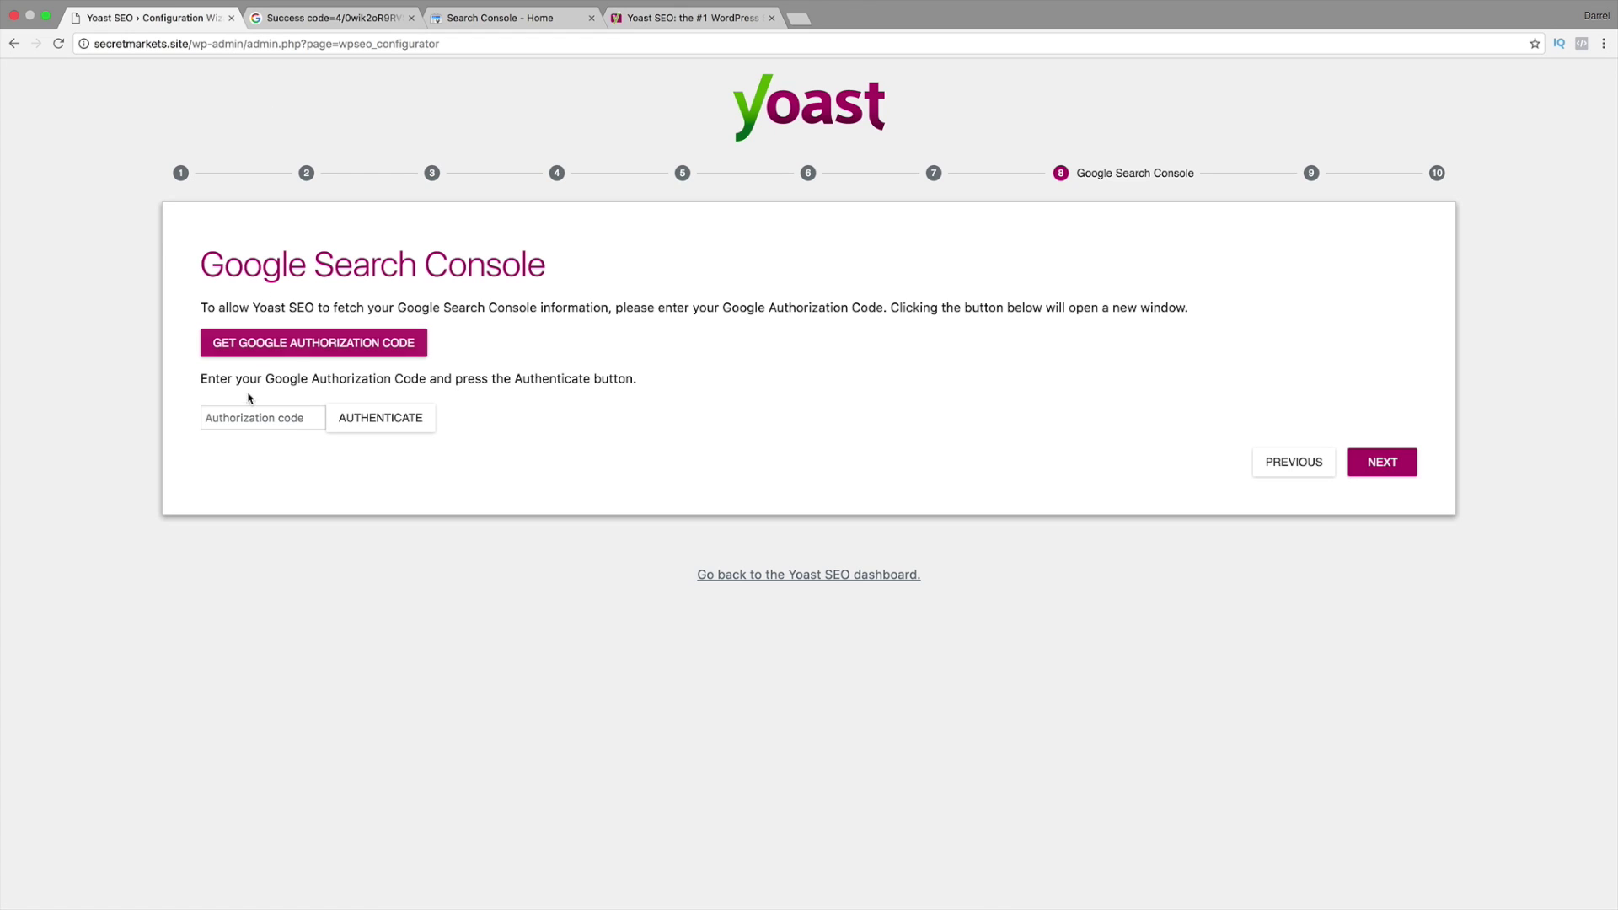
{"action": "left_click", "coordinate": [249, 415]}
{"action": "right_click", "coordinate": [249, 415]}
{"action": "left_click", "coordinate": [284, 493]}
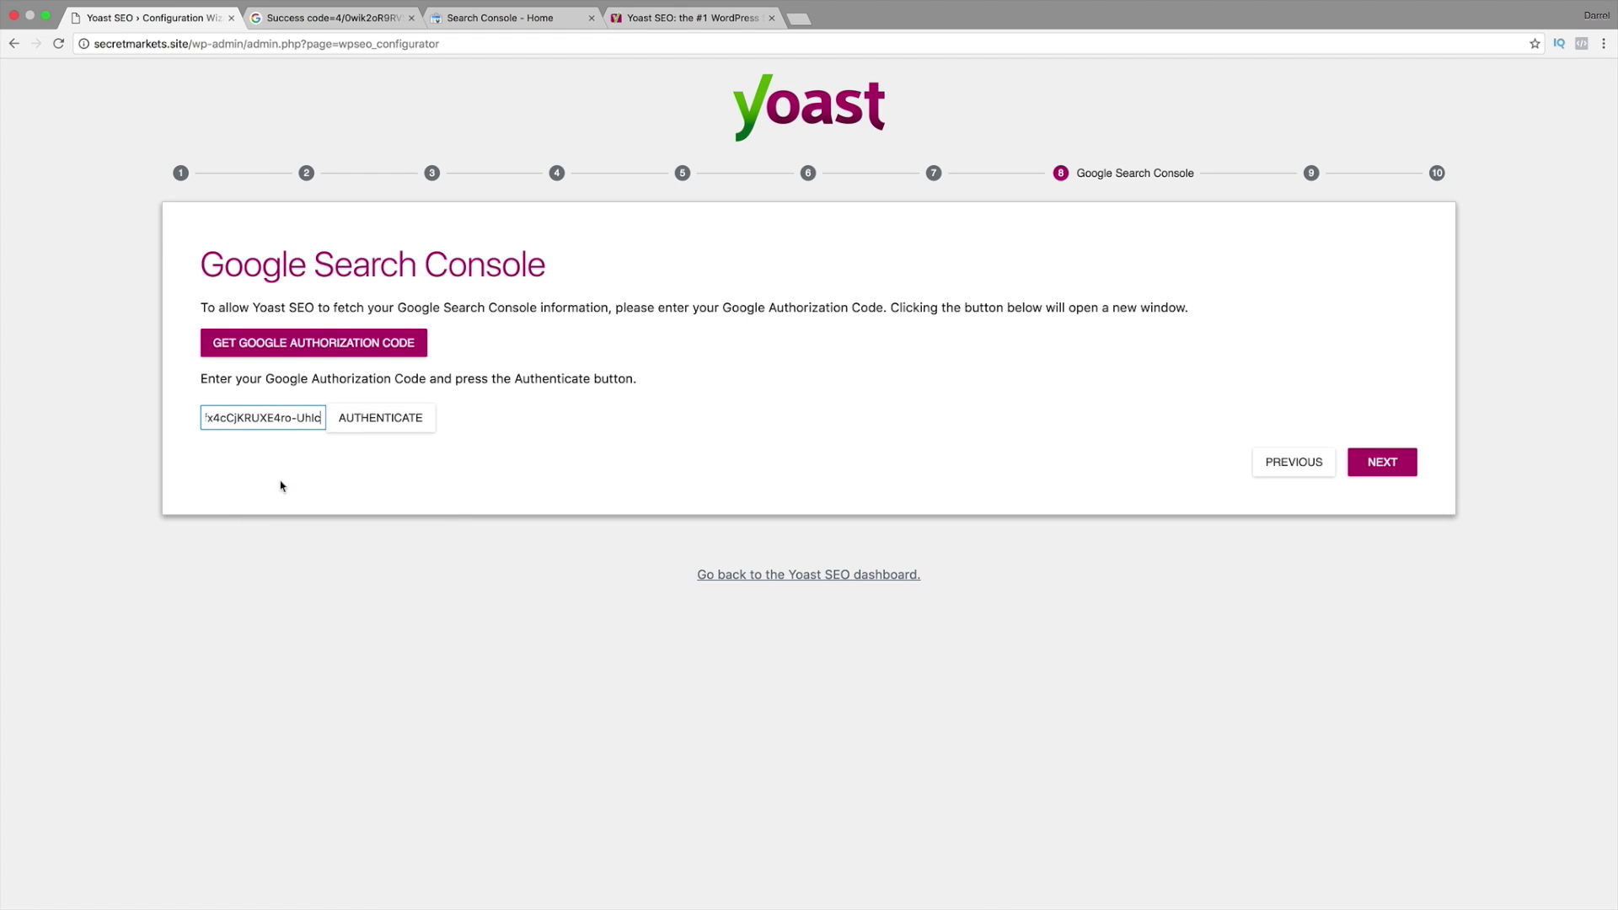
{"action": "left_click", "coordinate": [394, 419]}
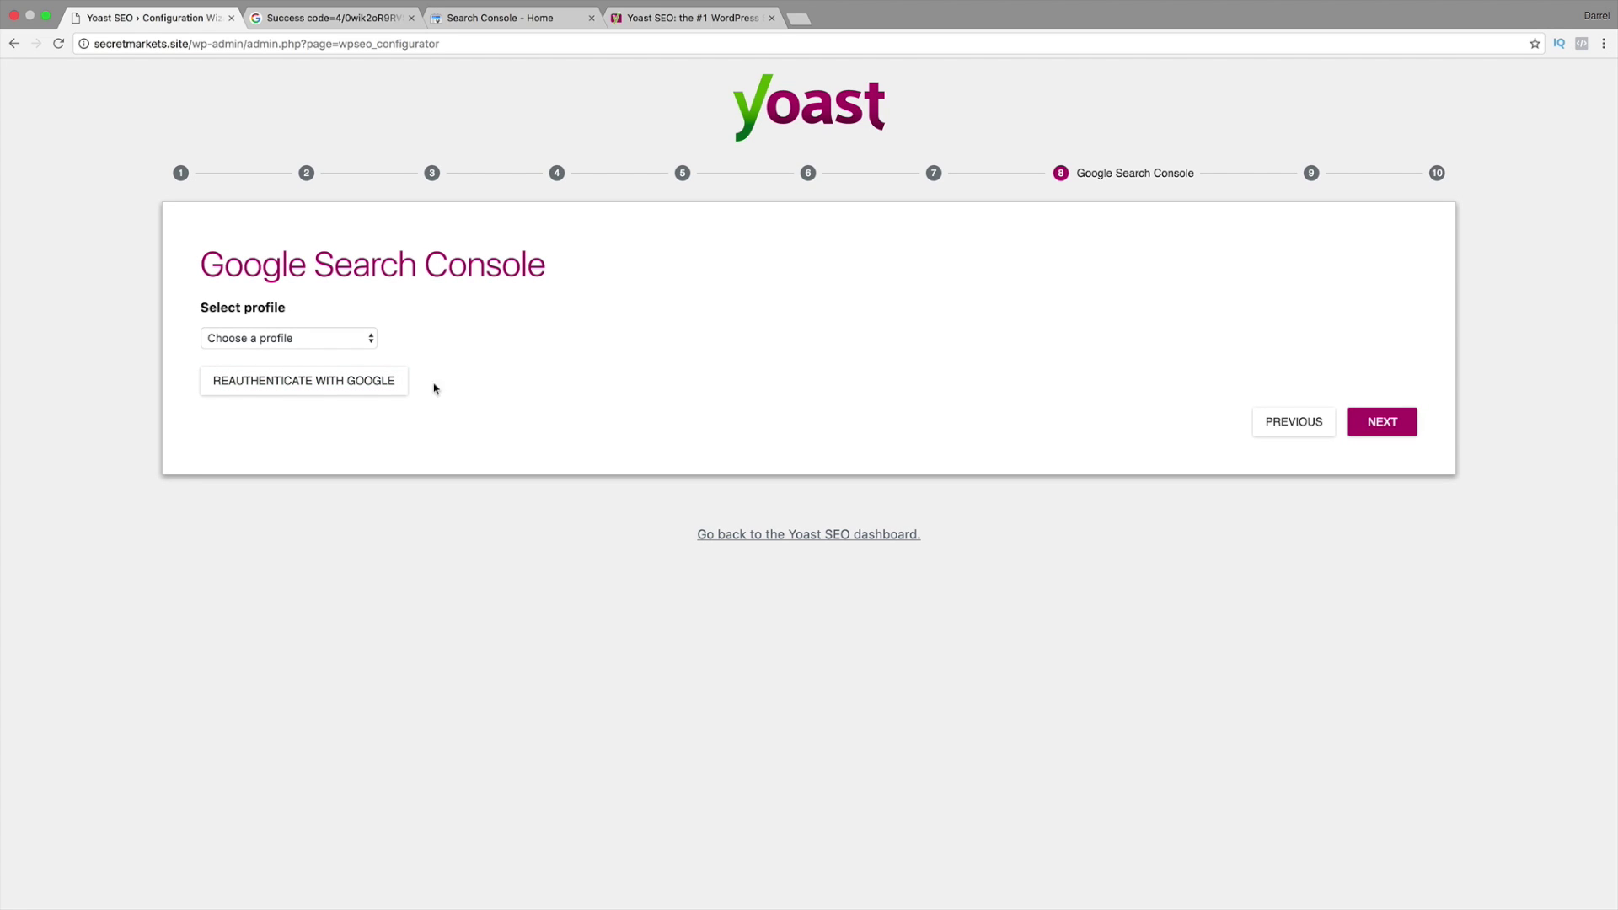
{"action": "left_click", "coordinate": [262, 339]}
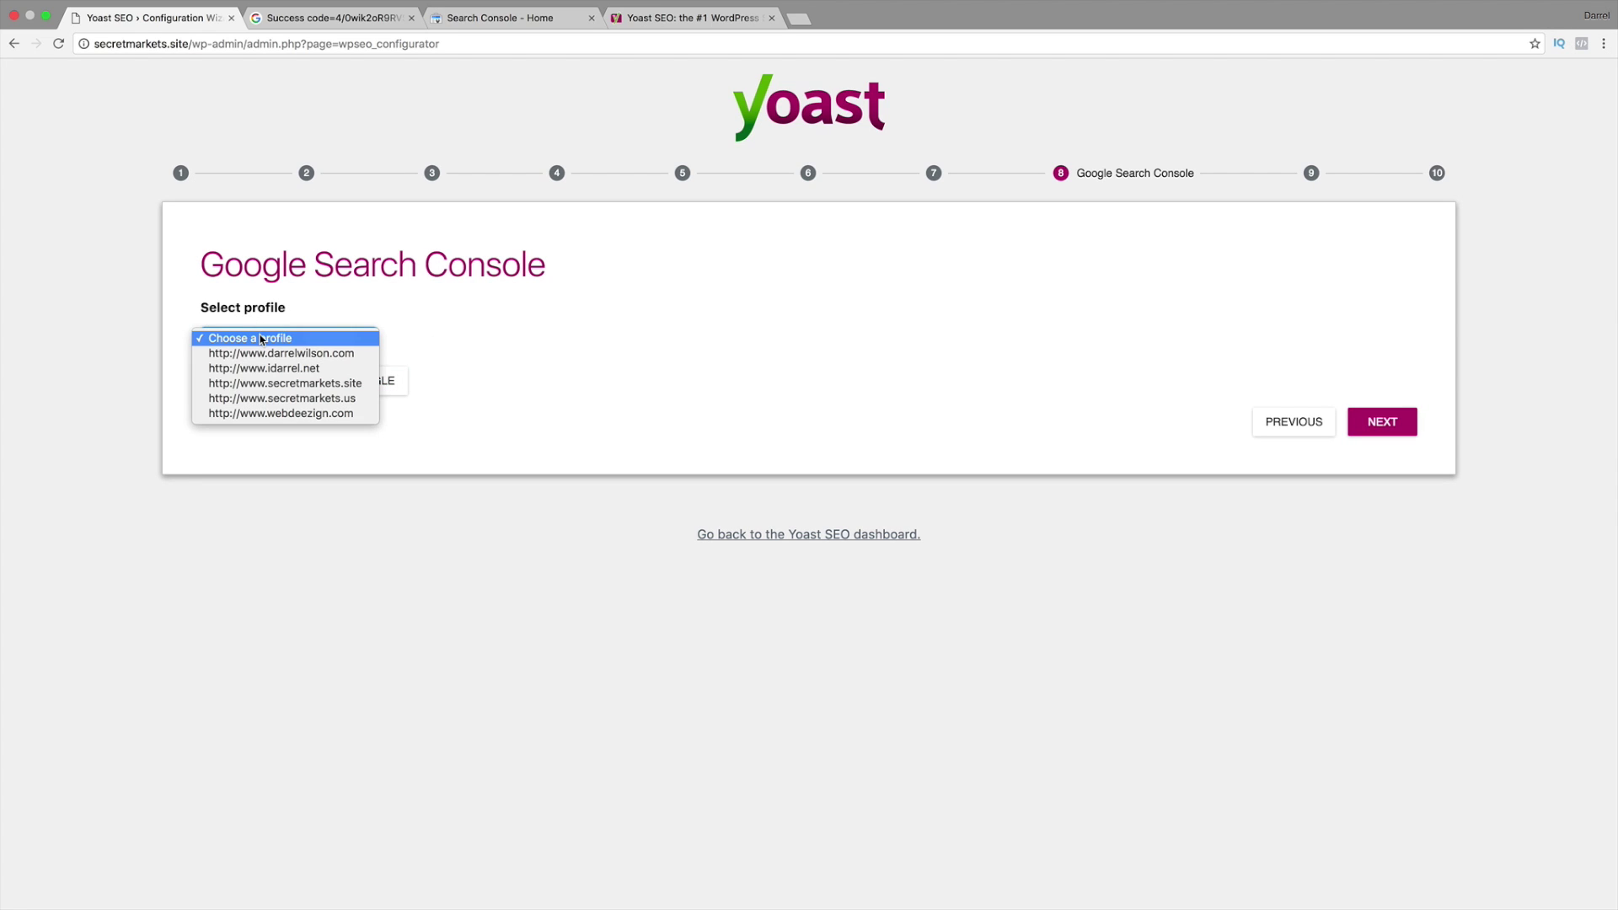
{"action": "left_click", "coordinate": [285, 385]}
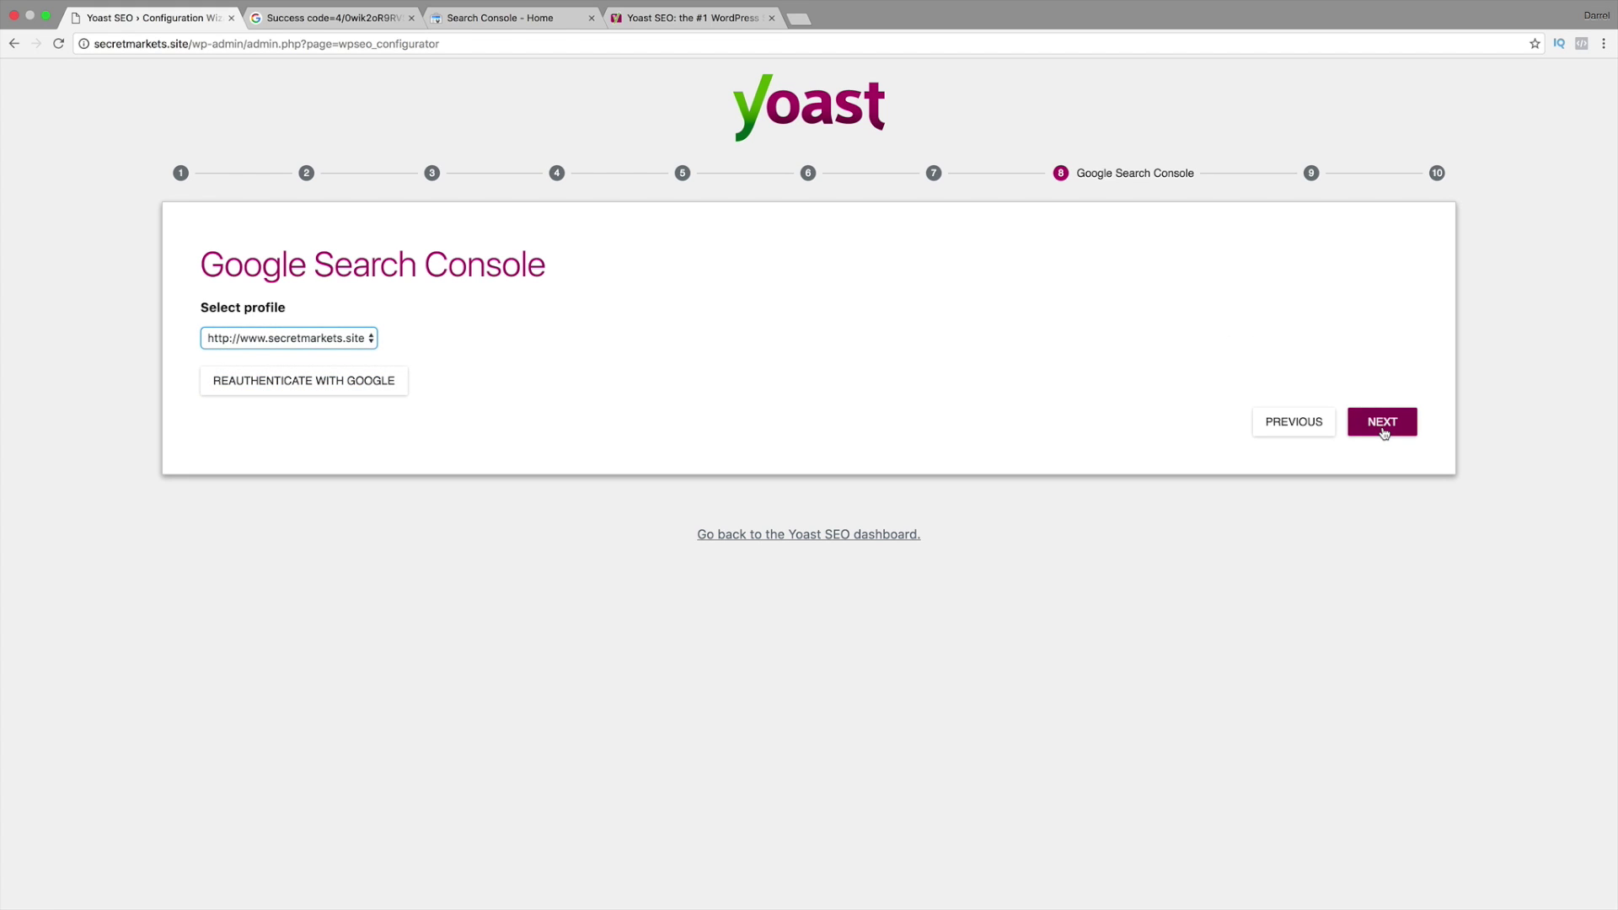
{"action": "left_click", "coordinate": [1375, 426]}
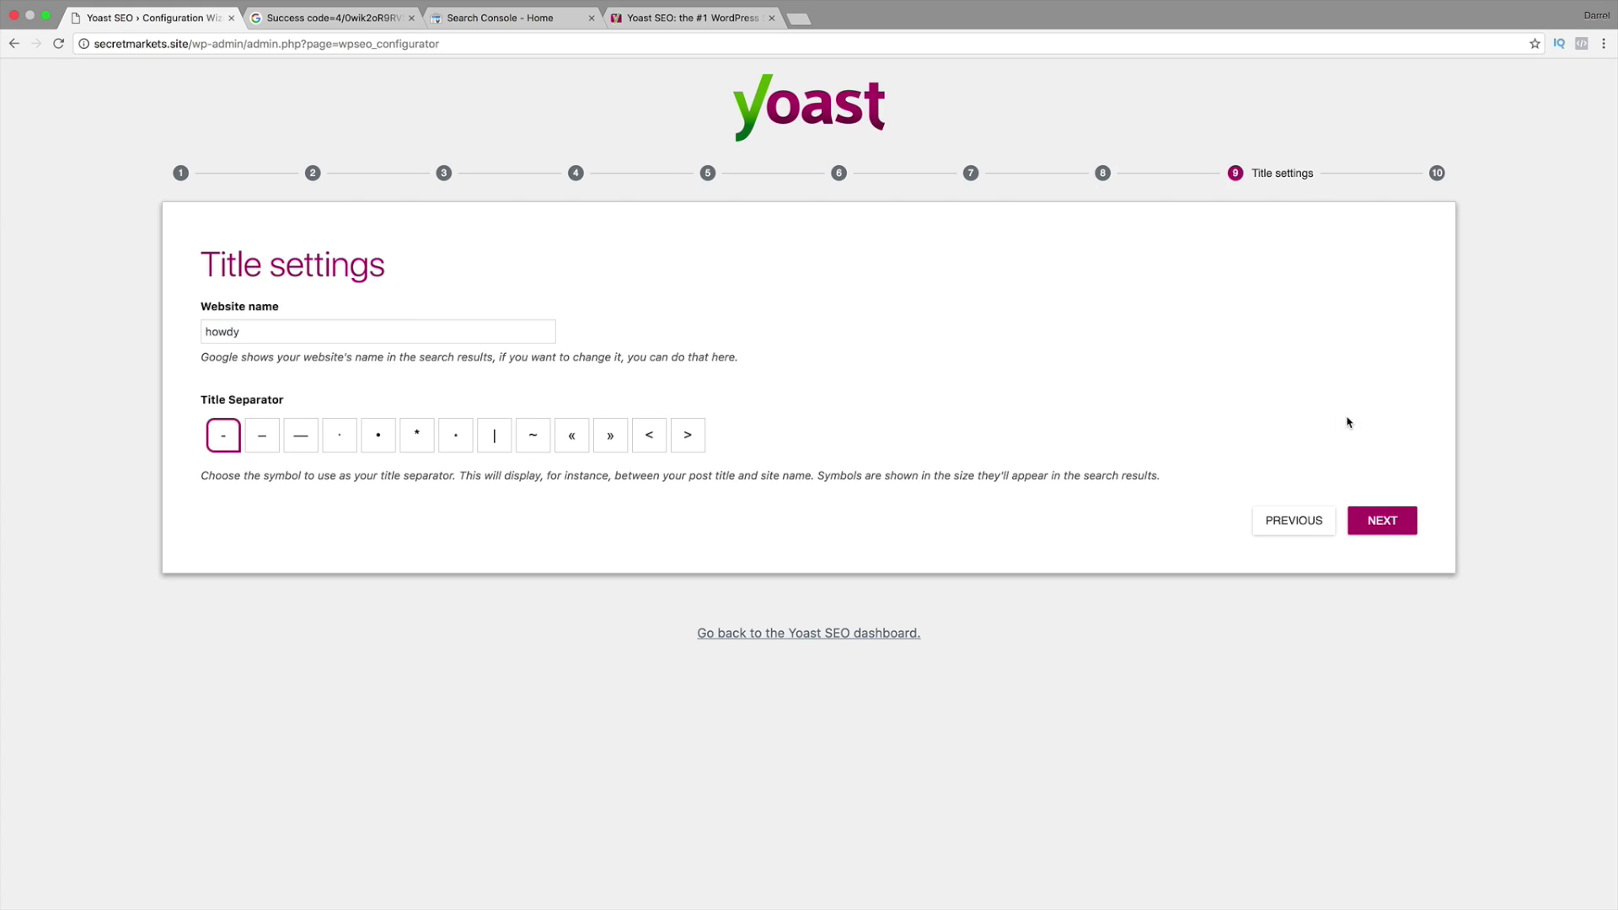
Step: Set the website name to SecretMarkets and choose the vertical bar (|) as the title separator
{"action": "triple_click", "coordinate": [383, 335]}
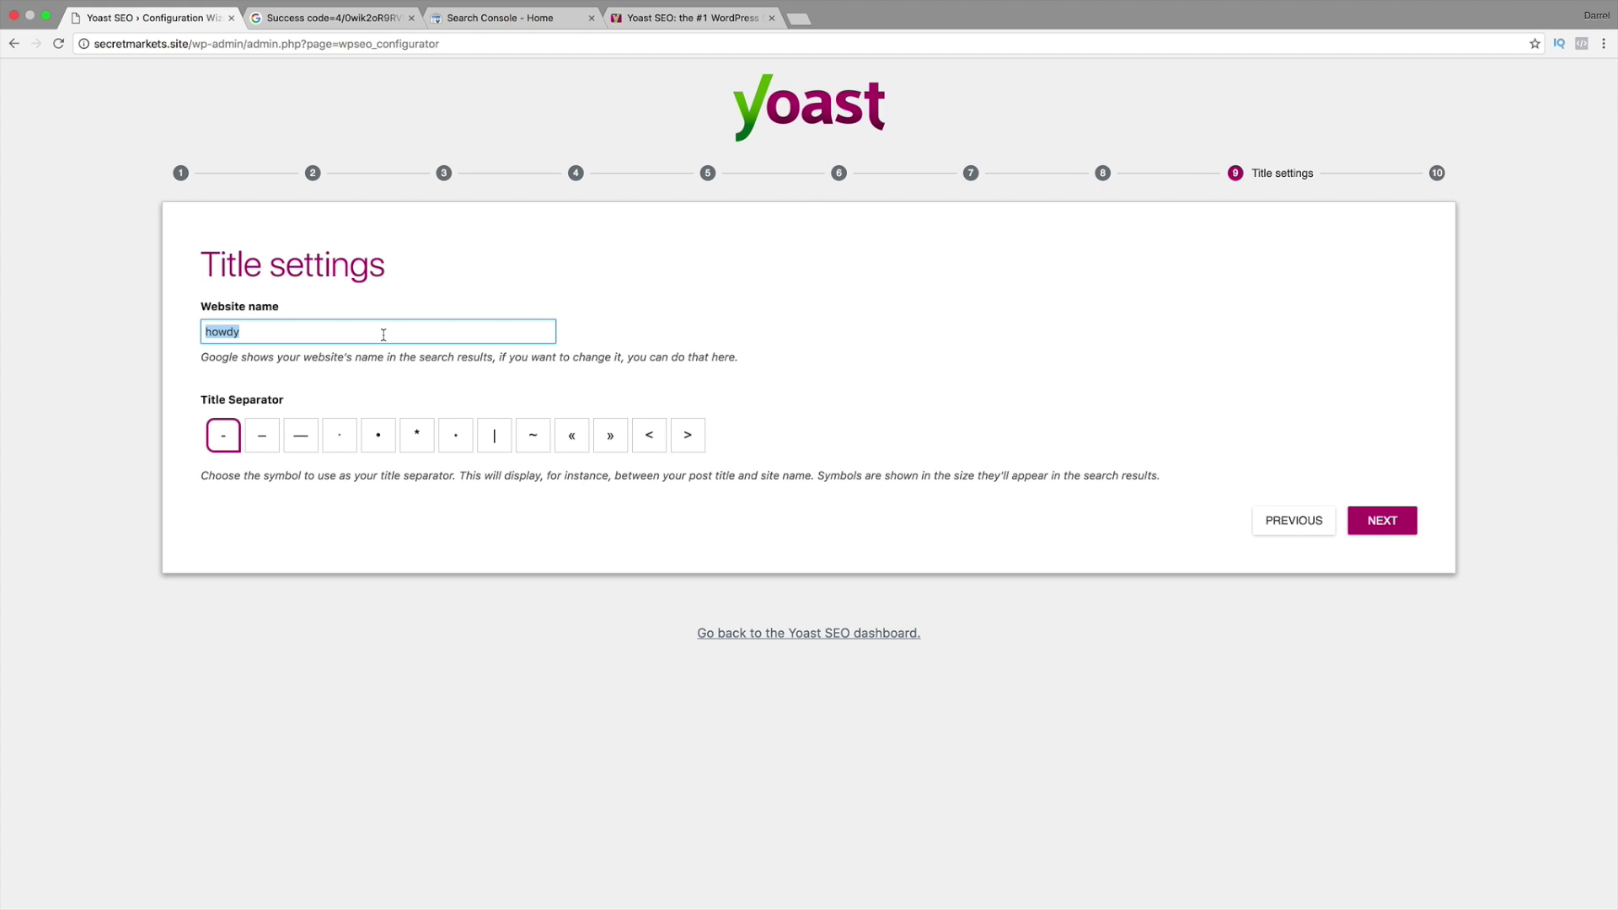
{"action": "type", "text": "SecretMarkets"}
{"action": "left_click", "coordinate": [488, 433]}
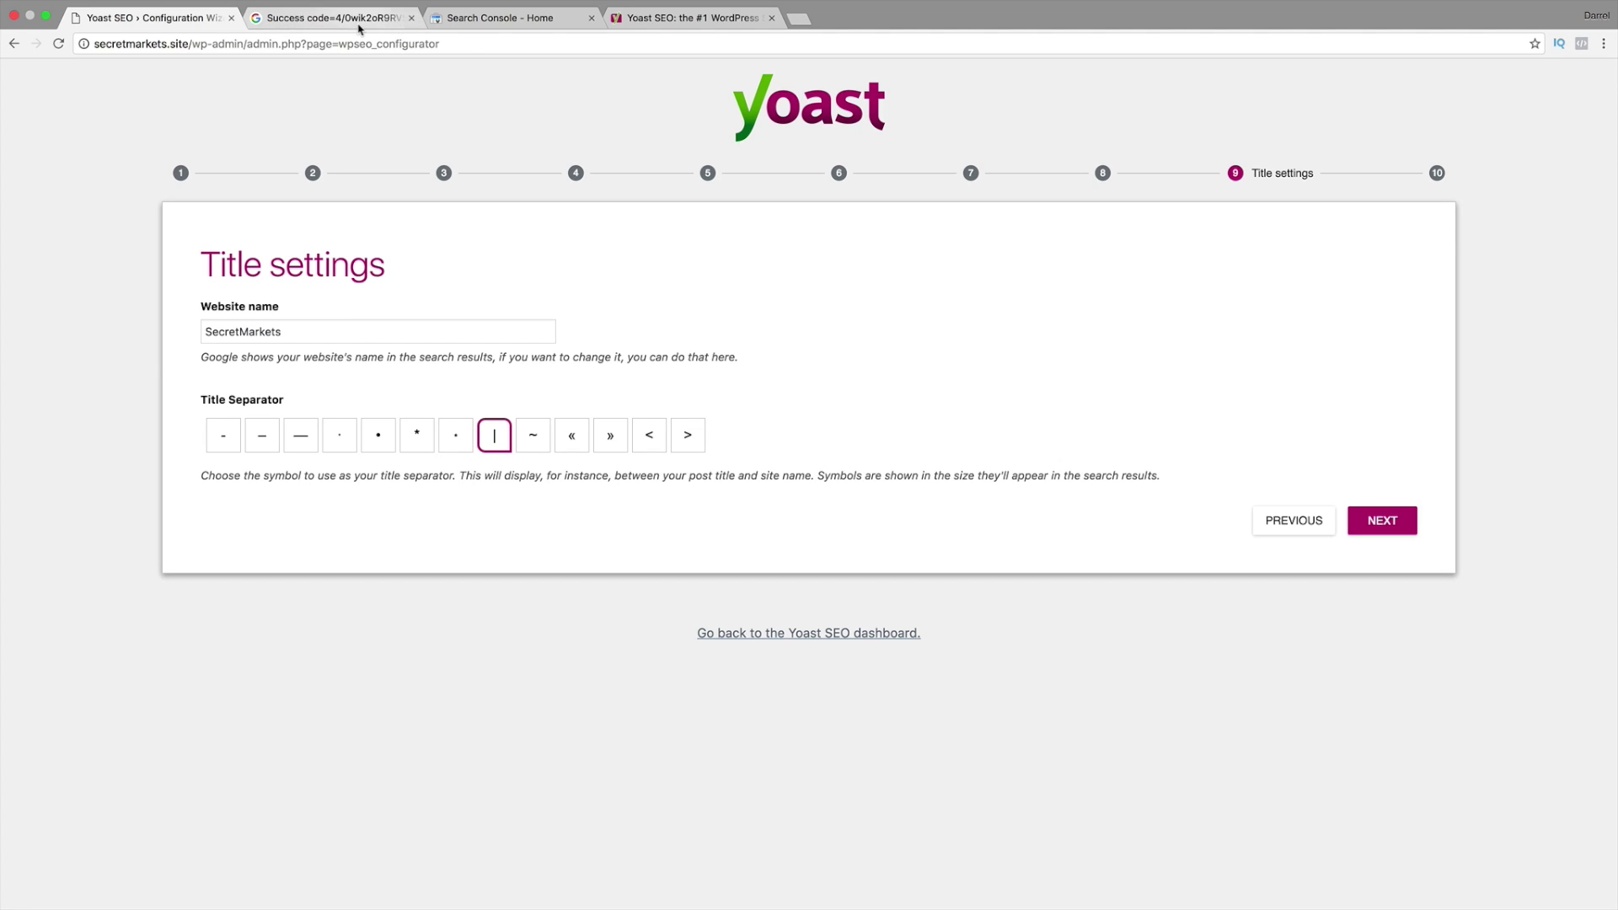
Step: Search Google for the site owner's name and examine the separators used in the result titles
{"action": "left_click", "coordinate": [356, 26]}
{"action": "left_click", "coordinate": [280, 47]}
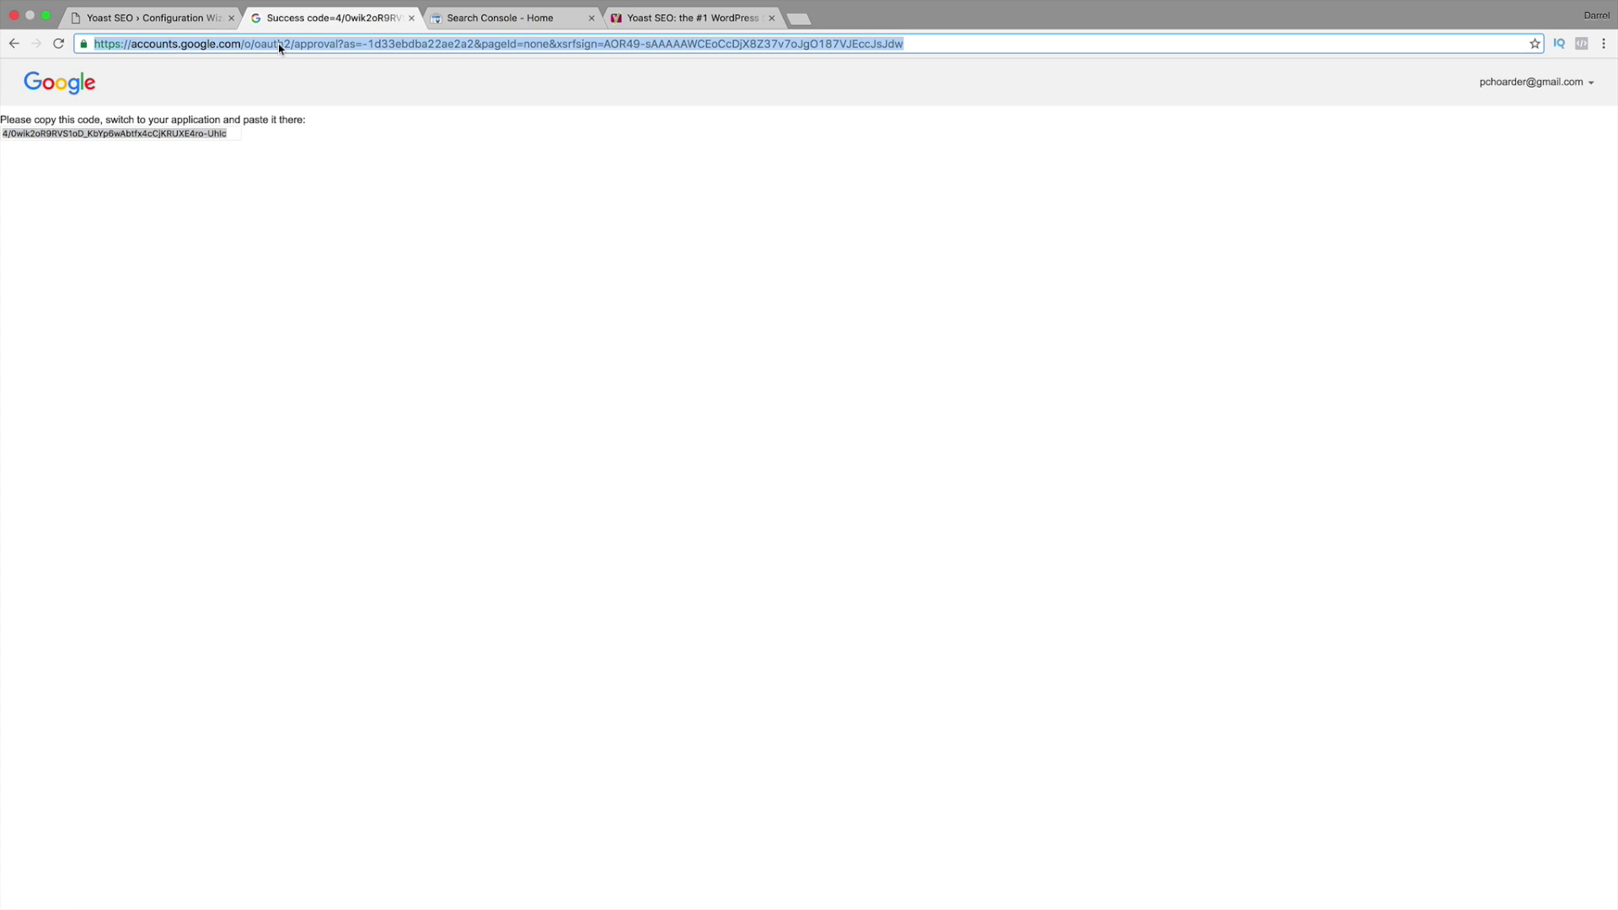
{"action": "type", "text": "google.com"}
{"action": "key", "text": "Return"}
{"action": "type", "text": "da"}
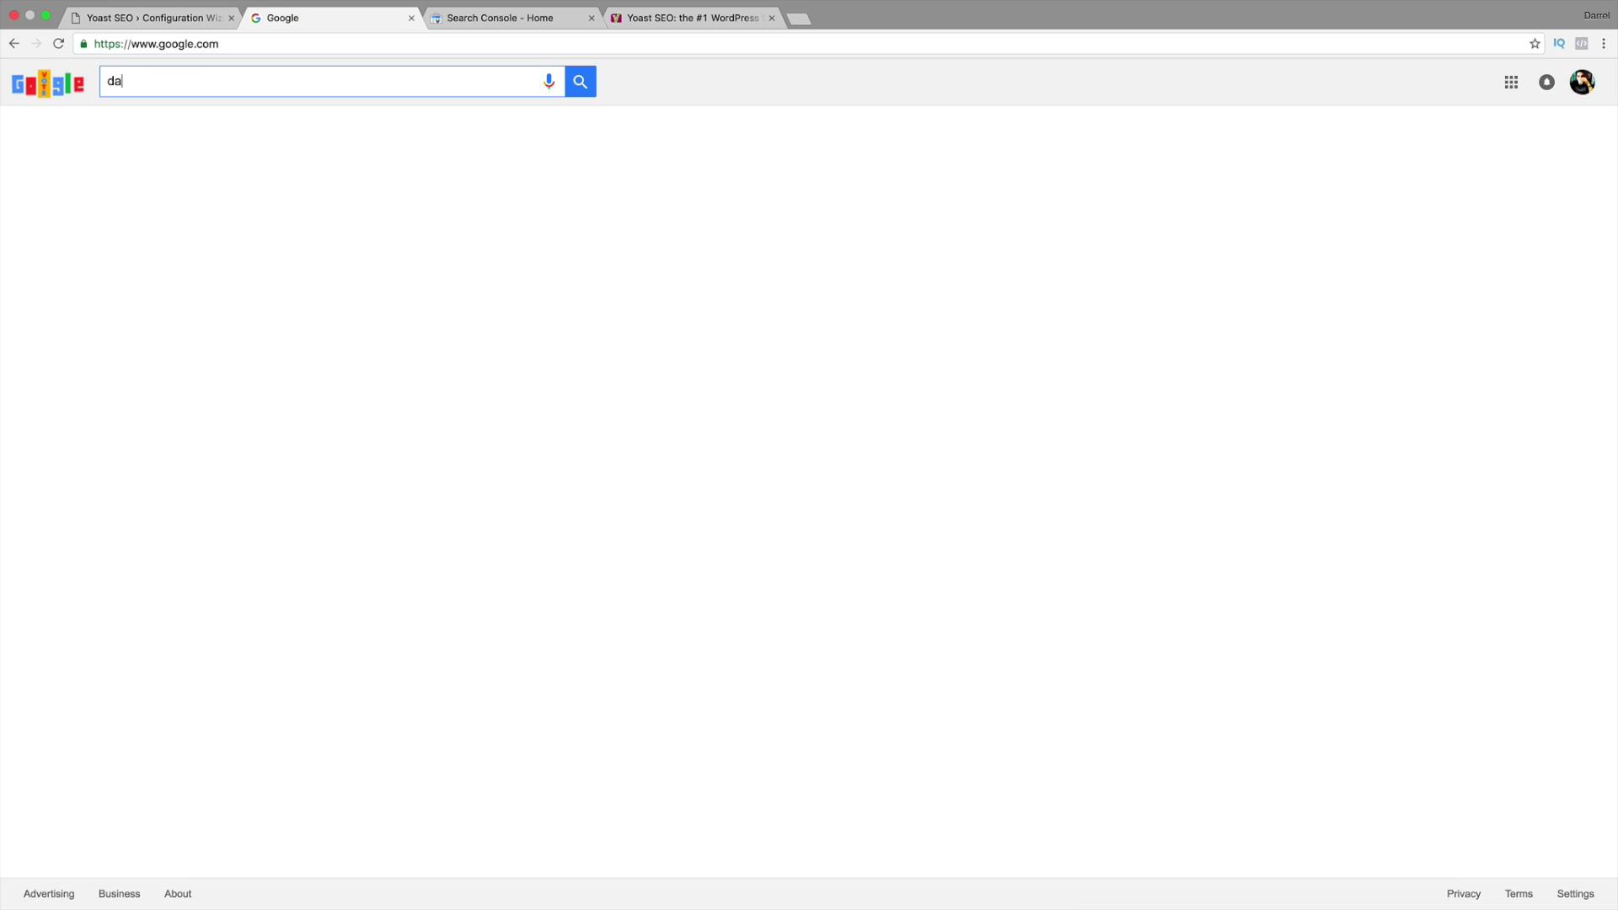
{"action": "type", "text": "rrel wilson"}
{"action": "key", "text": "Return"}
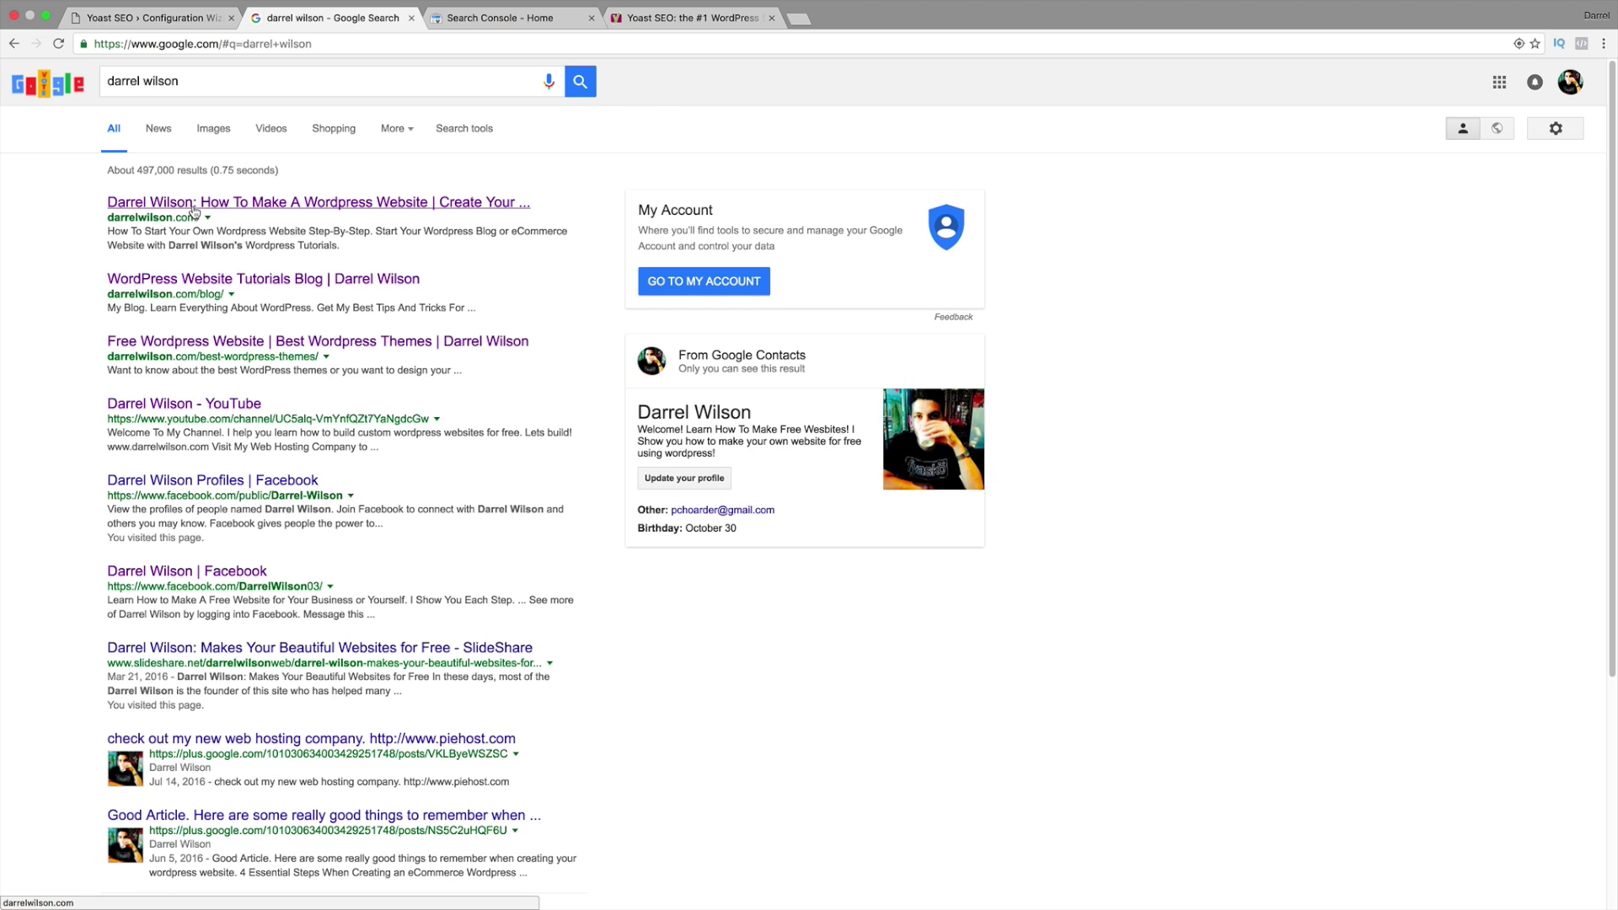
Step: Back in the Yoast wizard, set the title separator to the large bullet (•) and continue to the final page
{"action": "left_click", "coordinate": [164, 18]}
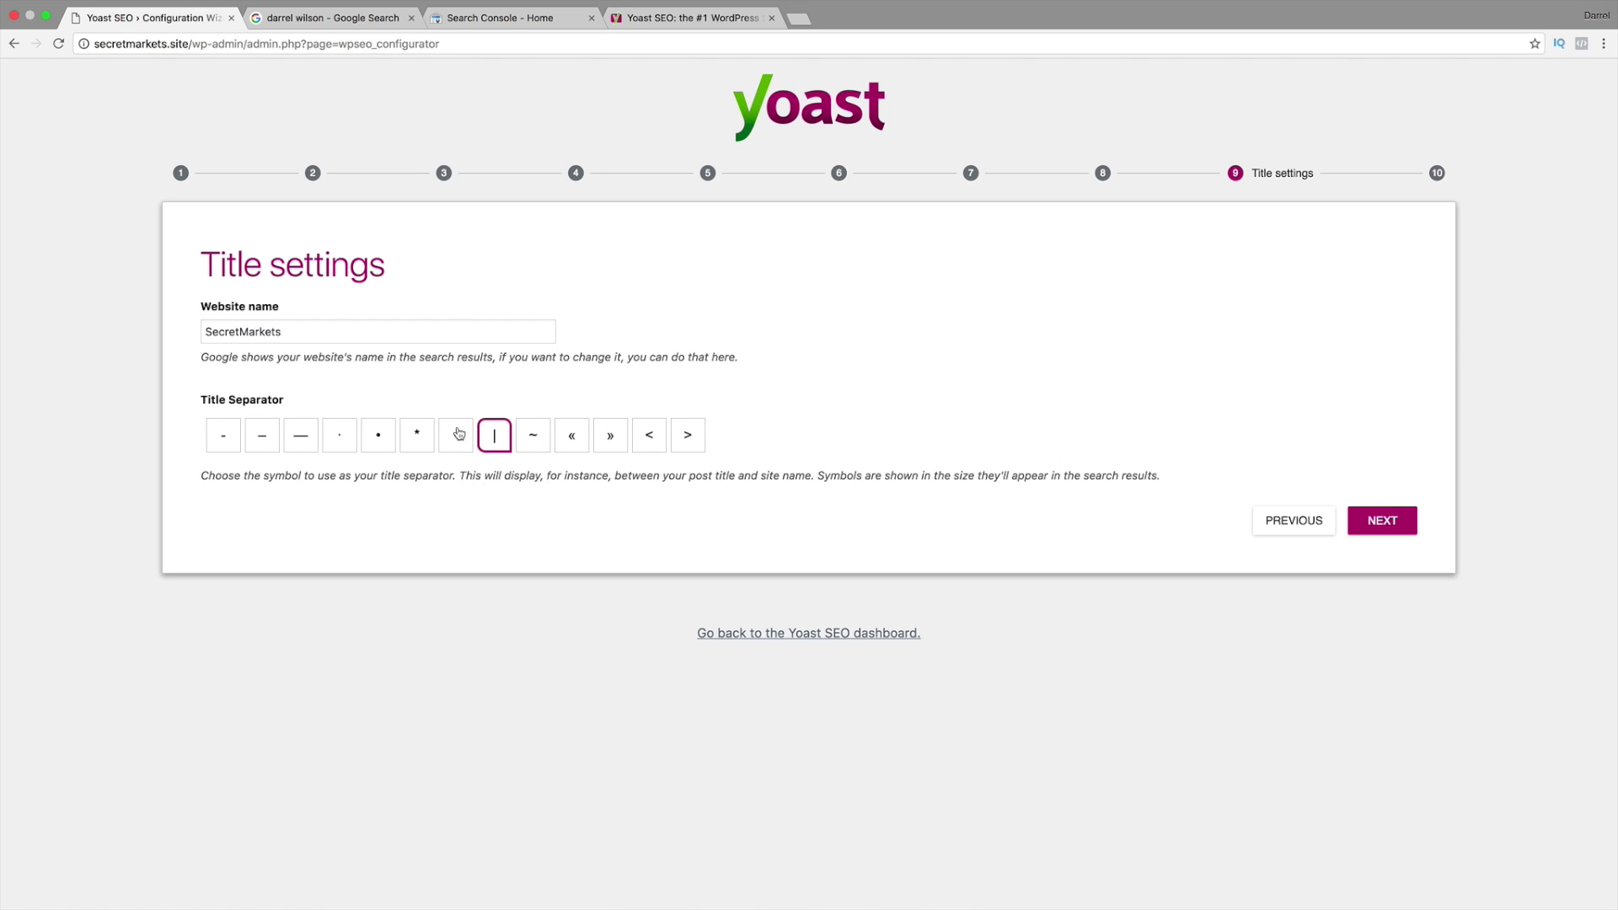
{"action": "left_click", "coordinate": [604, 438]}
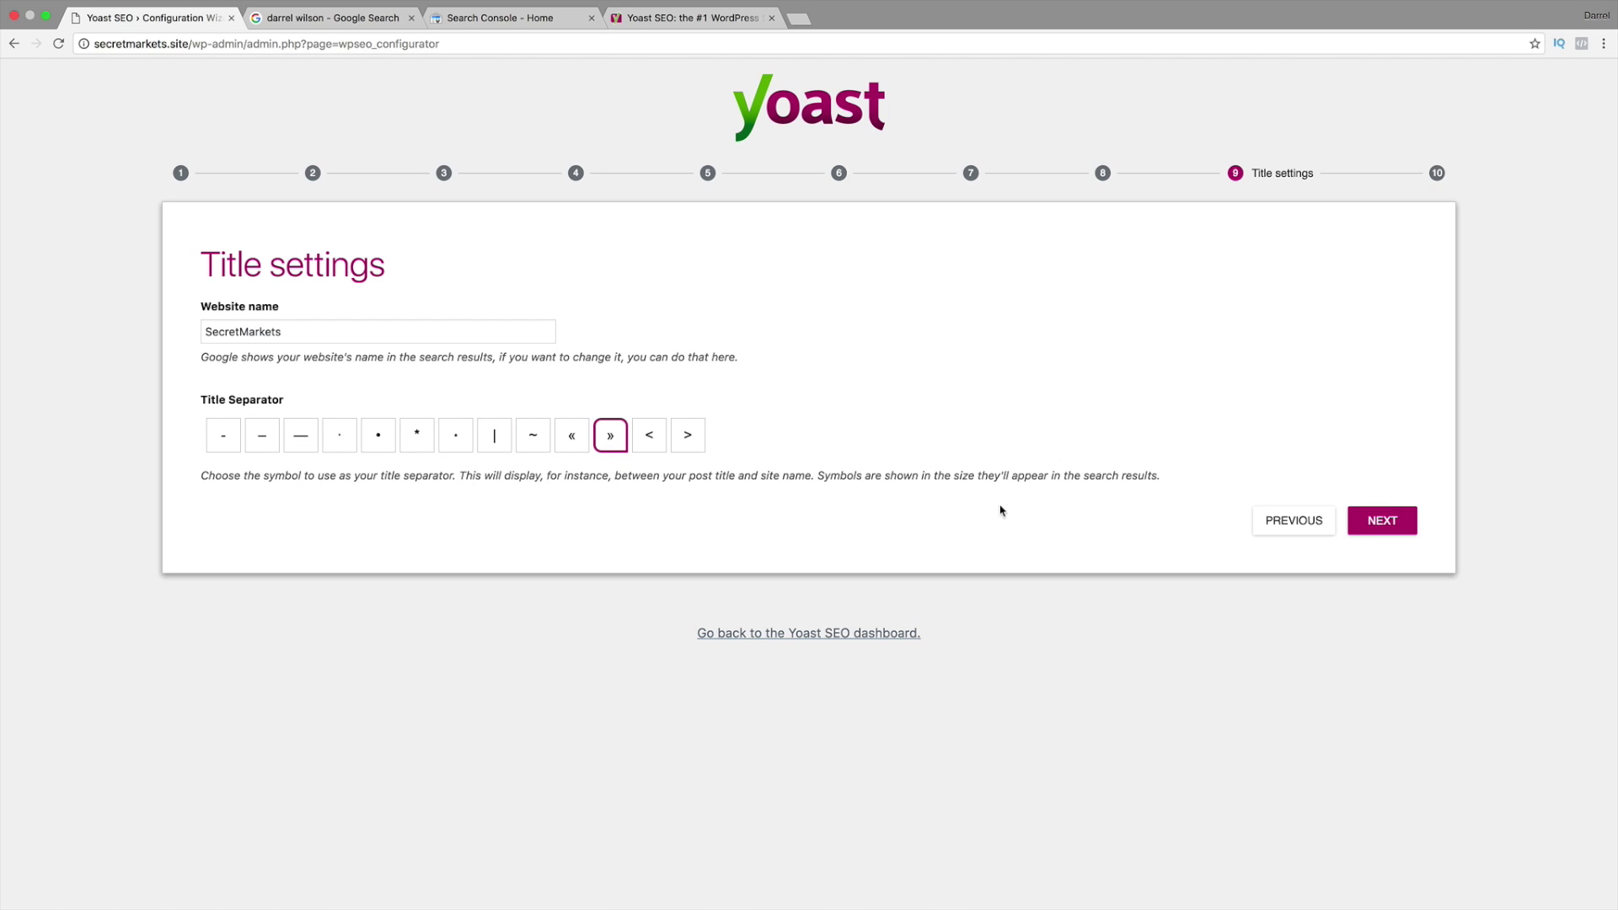
{"action": "left_click", "coordinate": [378, 437]}
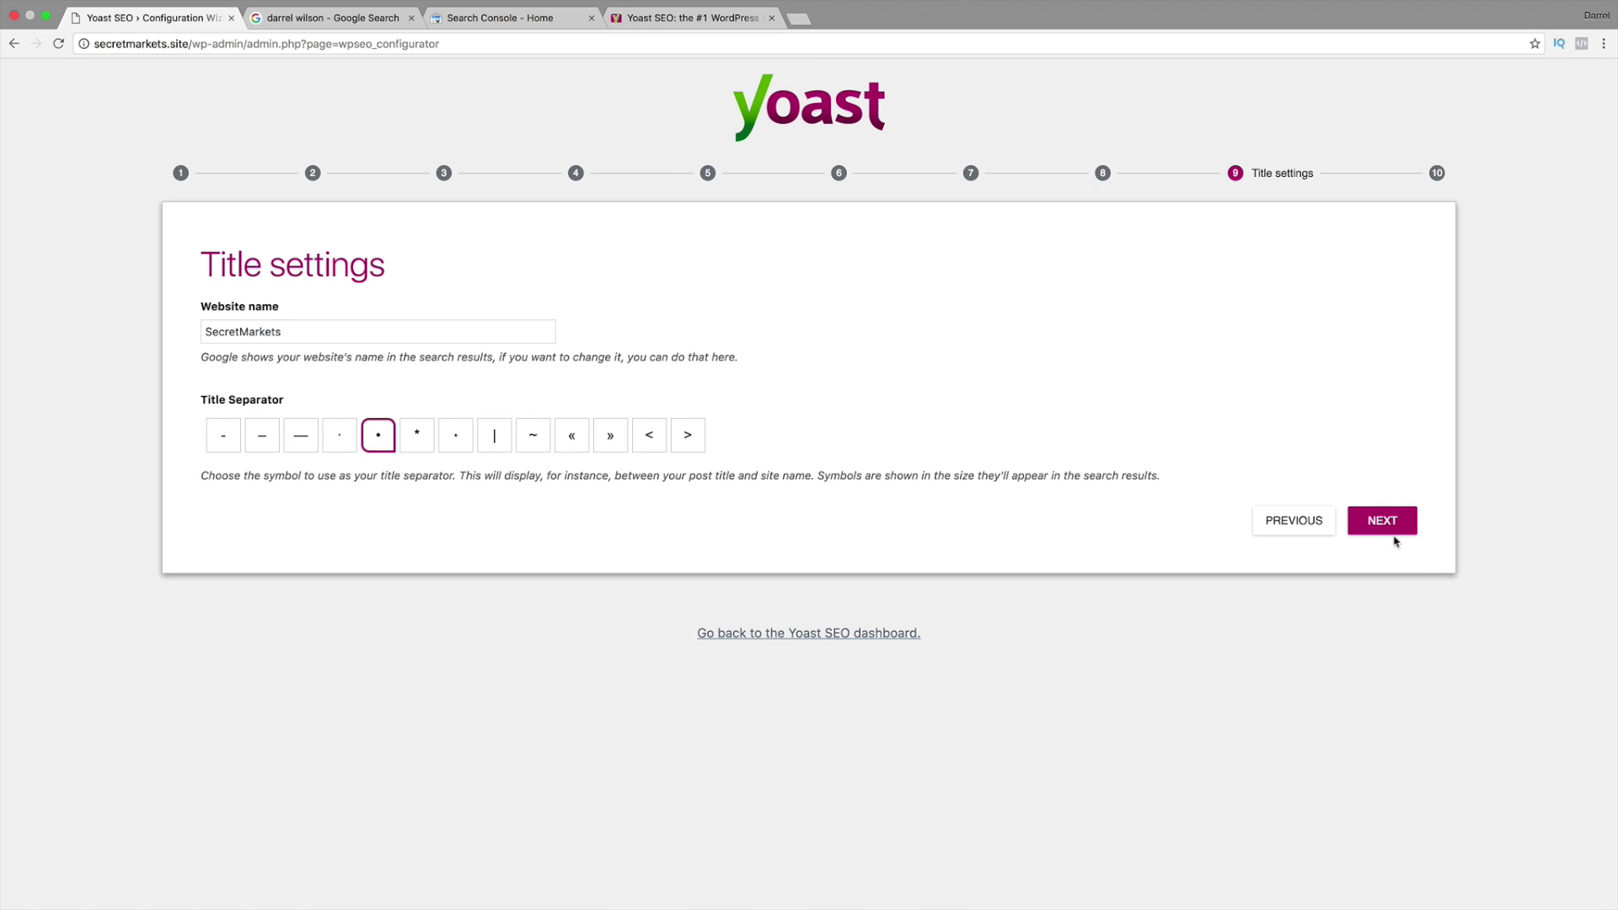
{"action": "left_click", "coordinate": [1383, 524]}
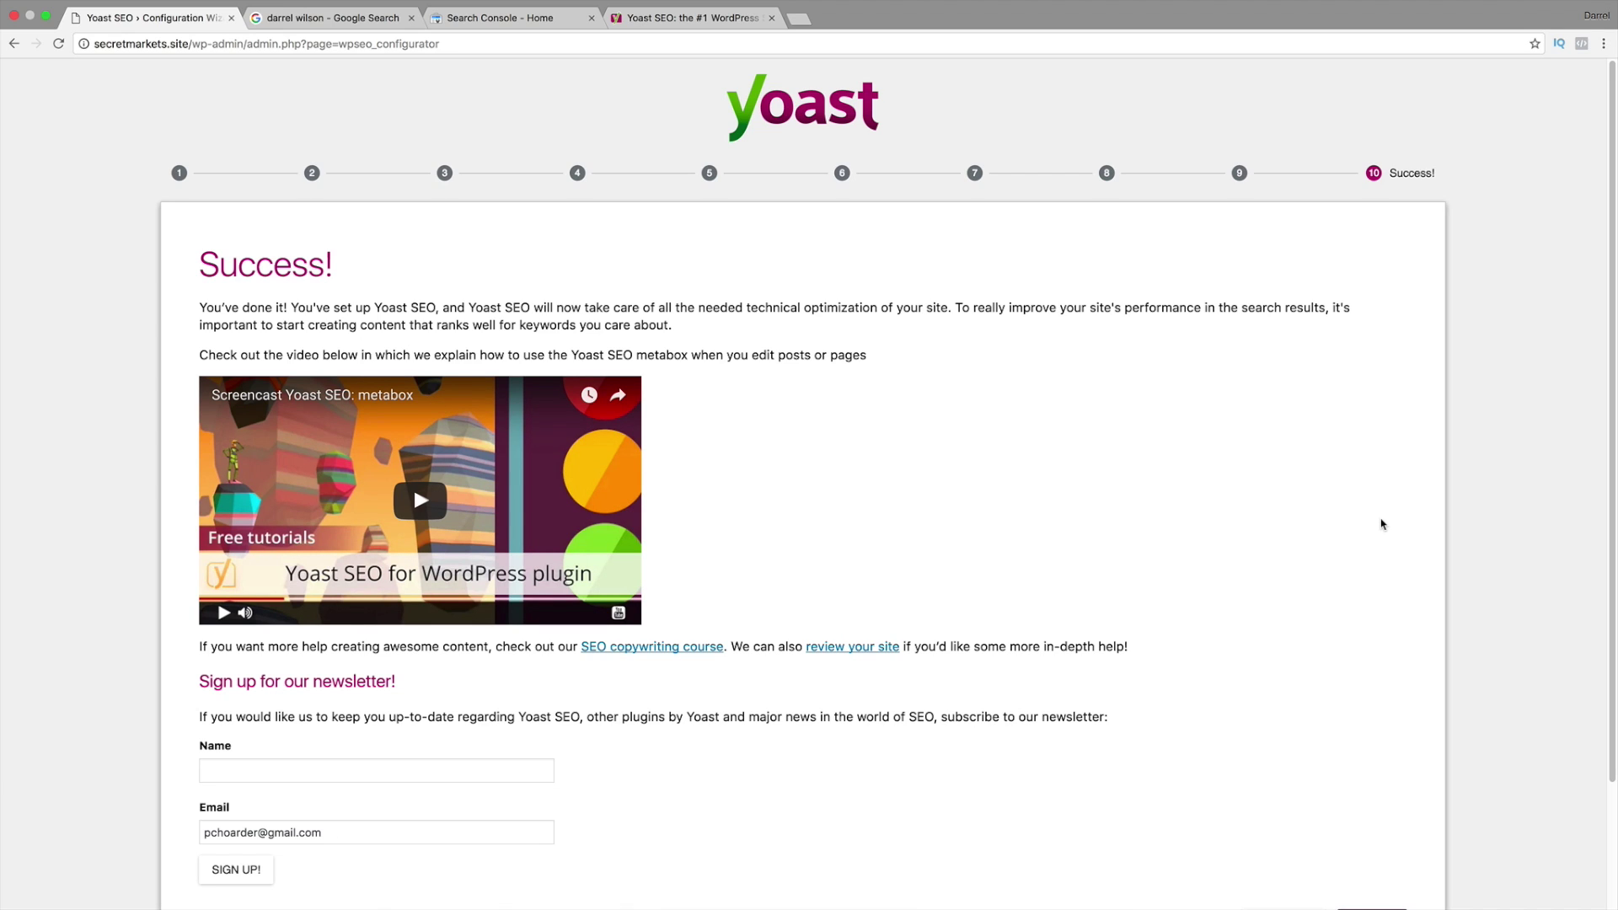
Step: Close the configuration wizard without signing up for the newsletter and open Yoast SEO's General settings
{"action": "scroll", "coordinate": [1383, 529], "scroll_direction": "down", "scroll_amount": 3}
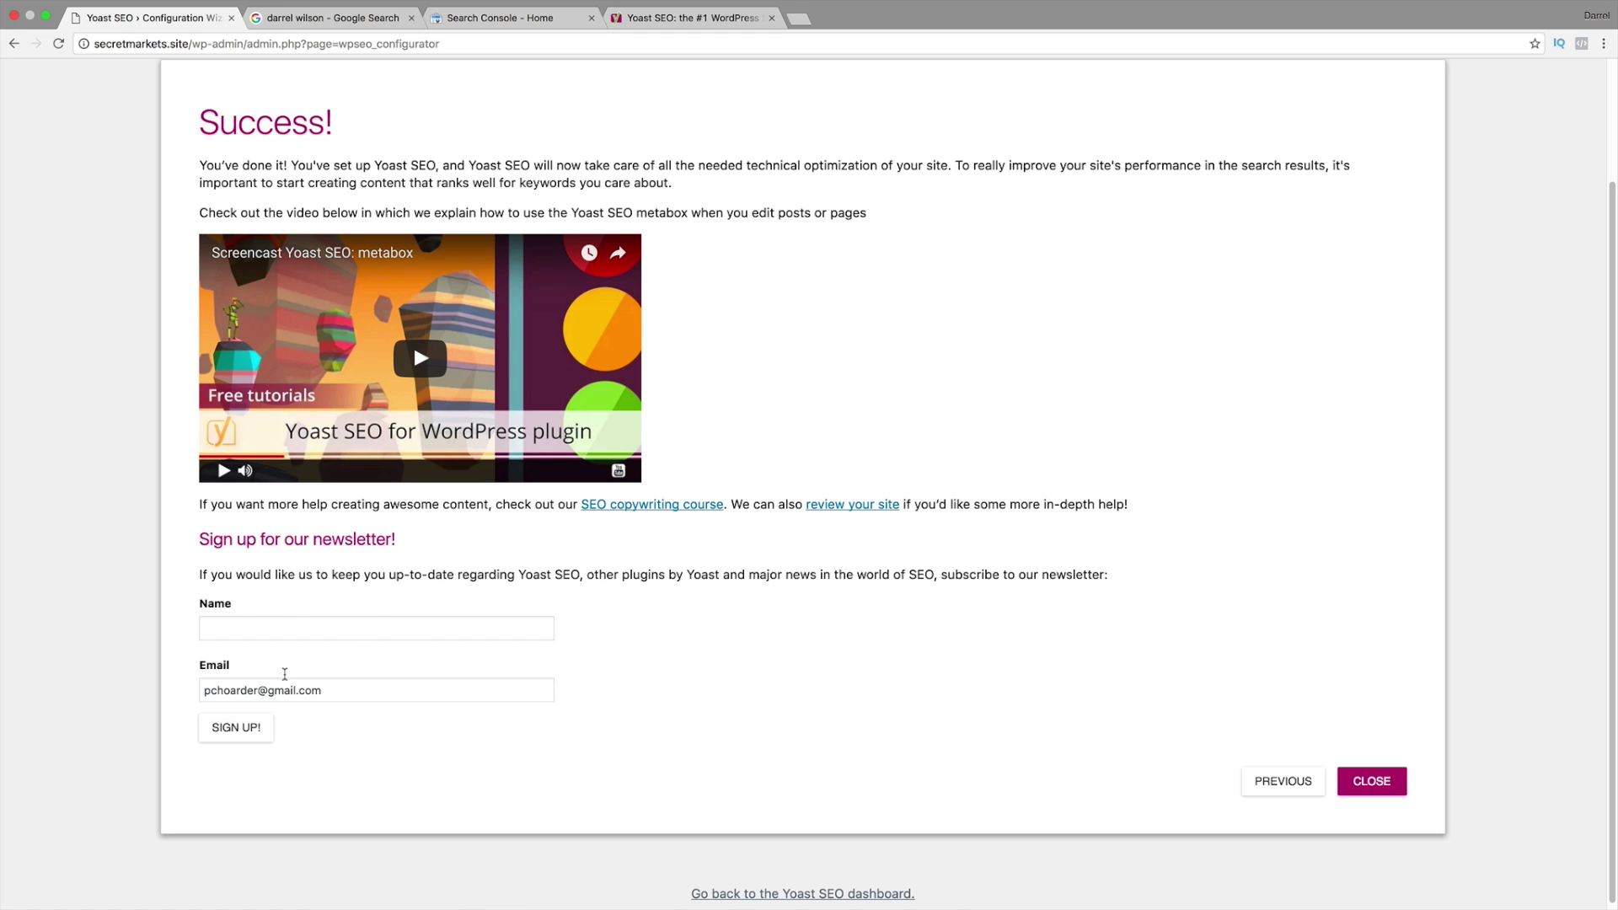
{"action": "left_click", "coordinate": [1367, 780]}
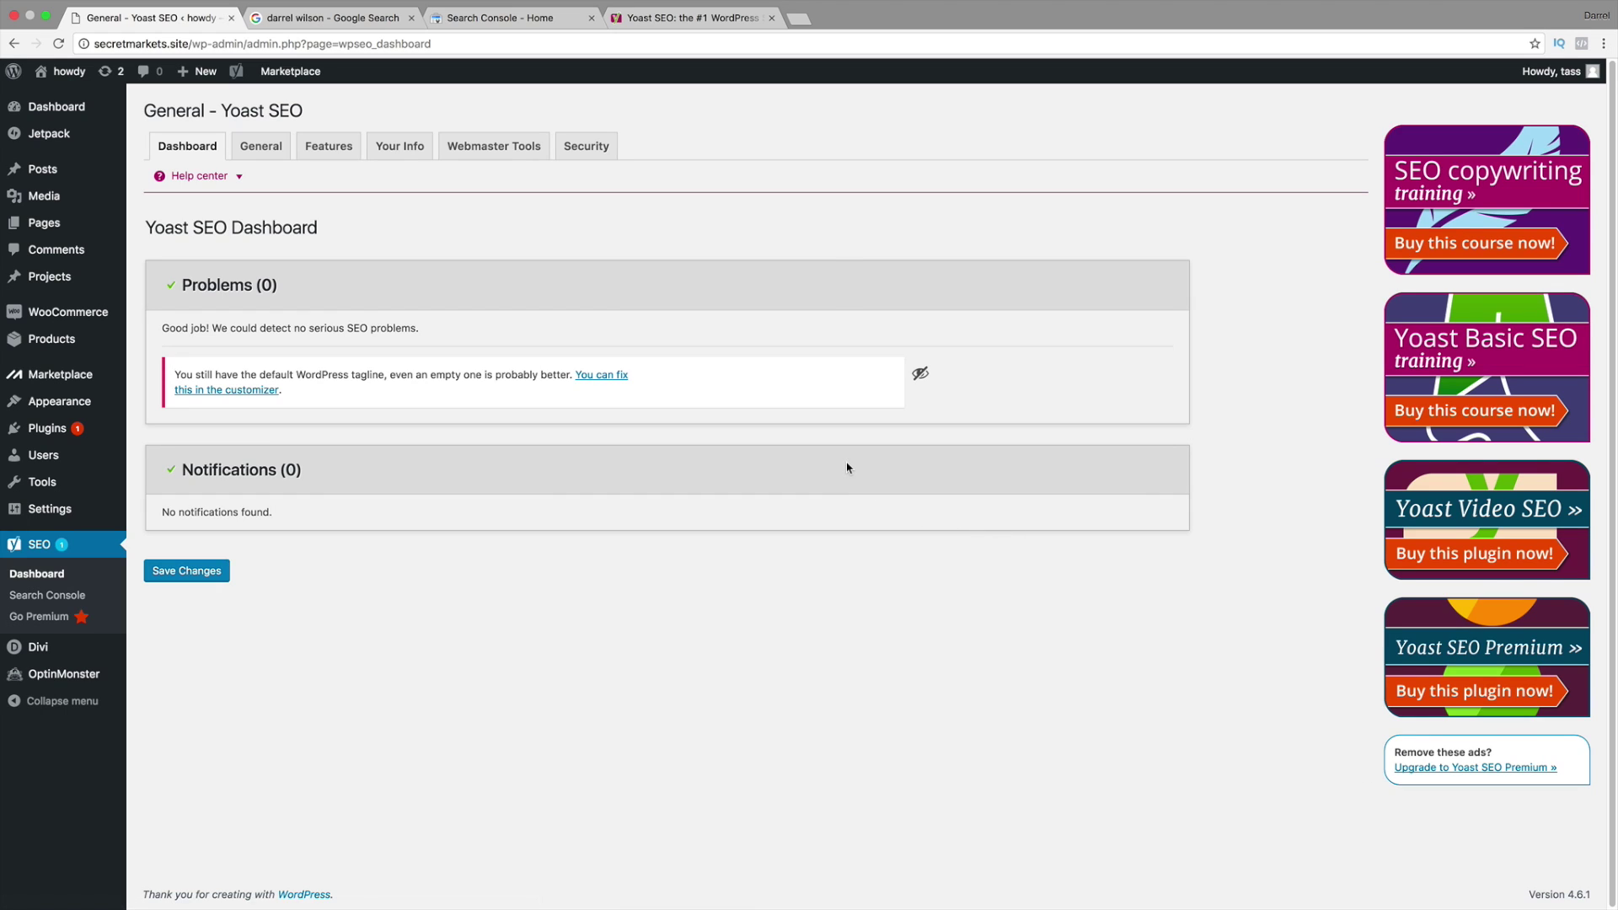
{"action": "left_click", "coordinate": [267, 149]}
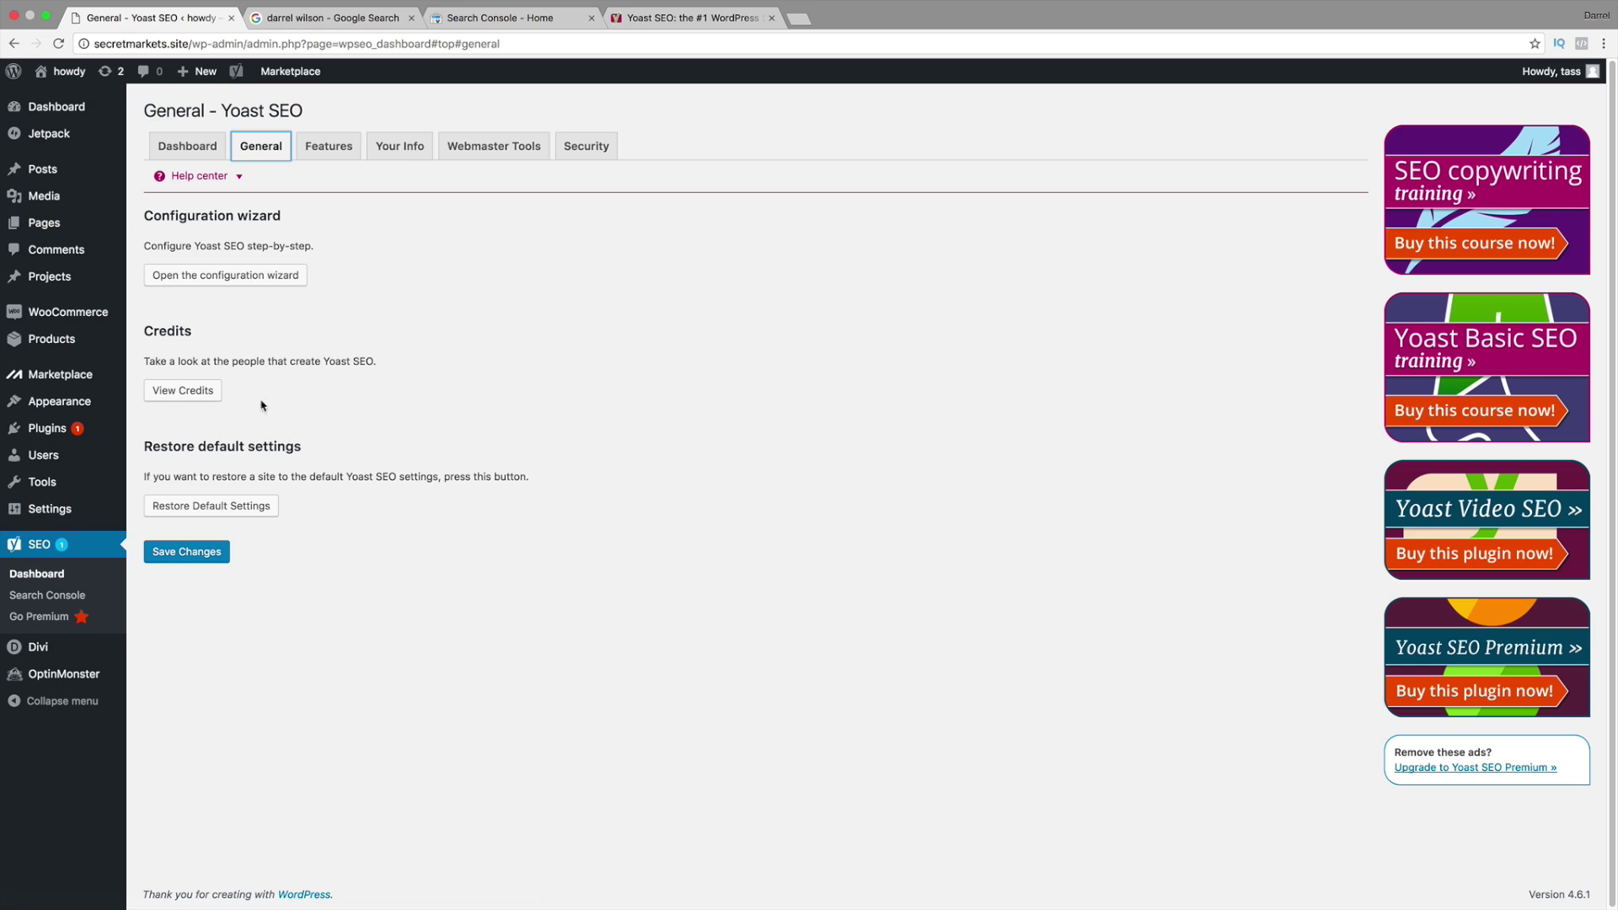
Step: Enable Yoast's advanced settings pages, save the change, and review the website name and person details
{"action": "left_click", "coordinate": [331, 148]}
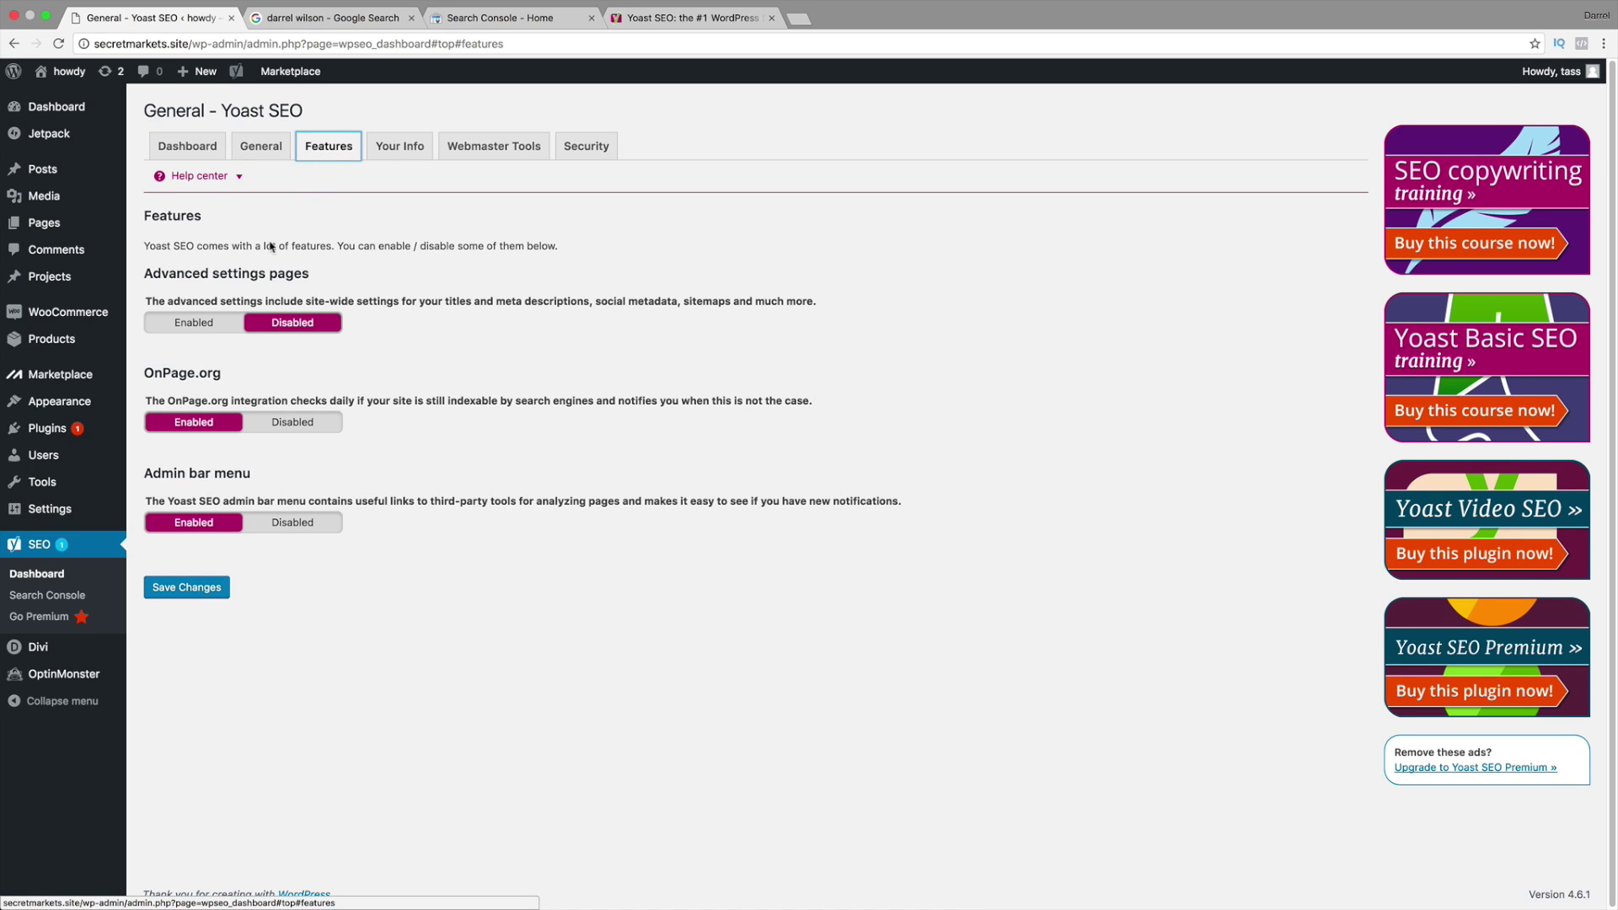
{"action": "left_click", "coordinate": [213, 325]}
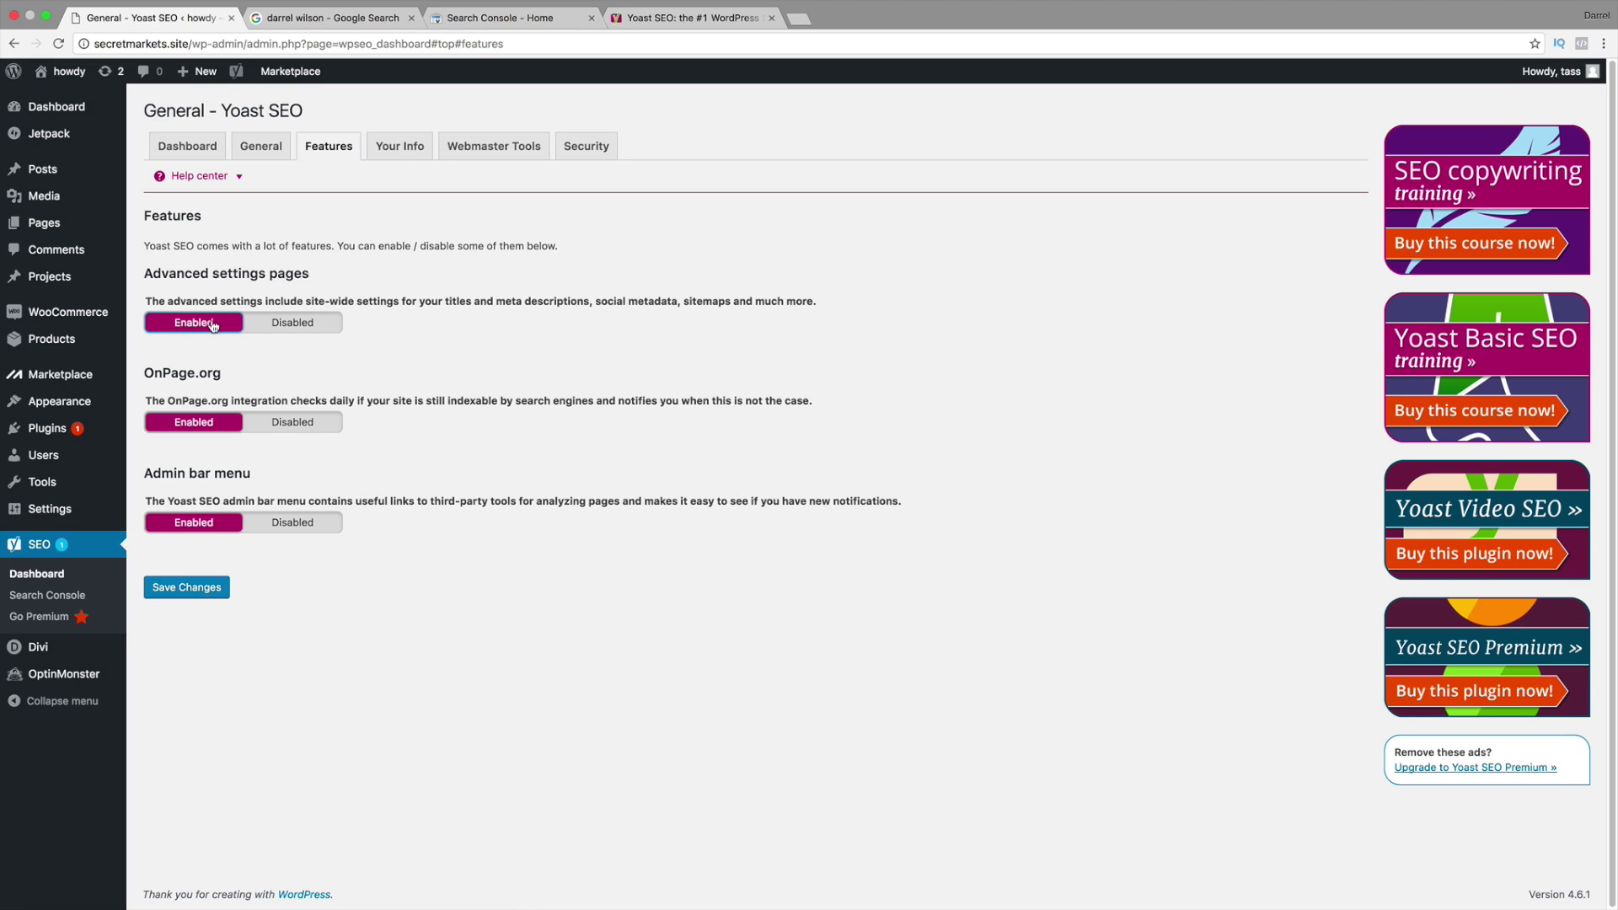
{"action": "left_click", "coordinate": [216, 588]}
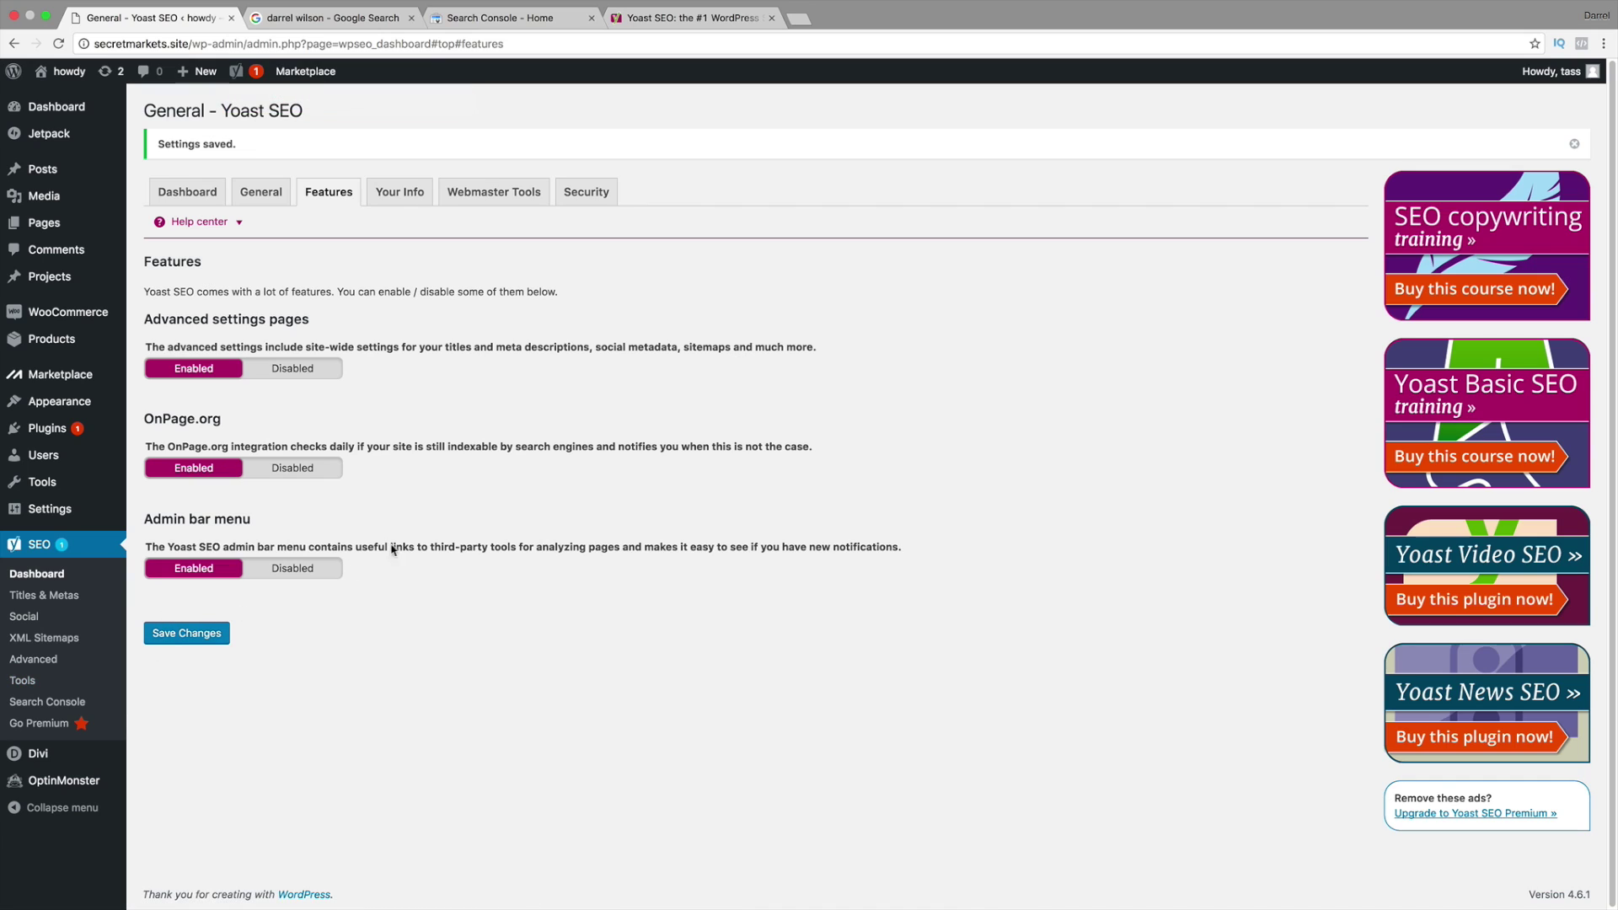
{"action": "left_click", "coordinate": [409, 203]}
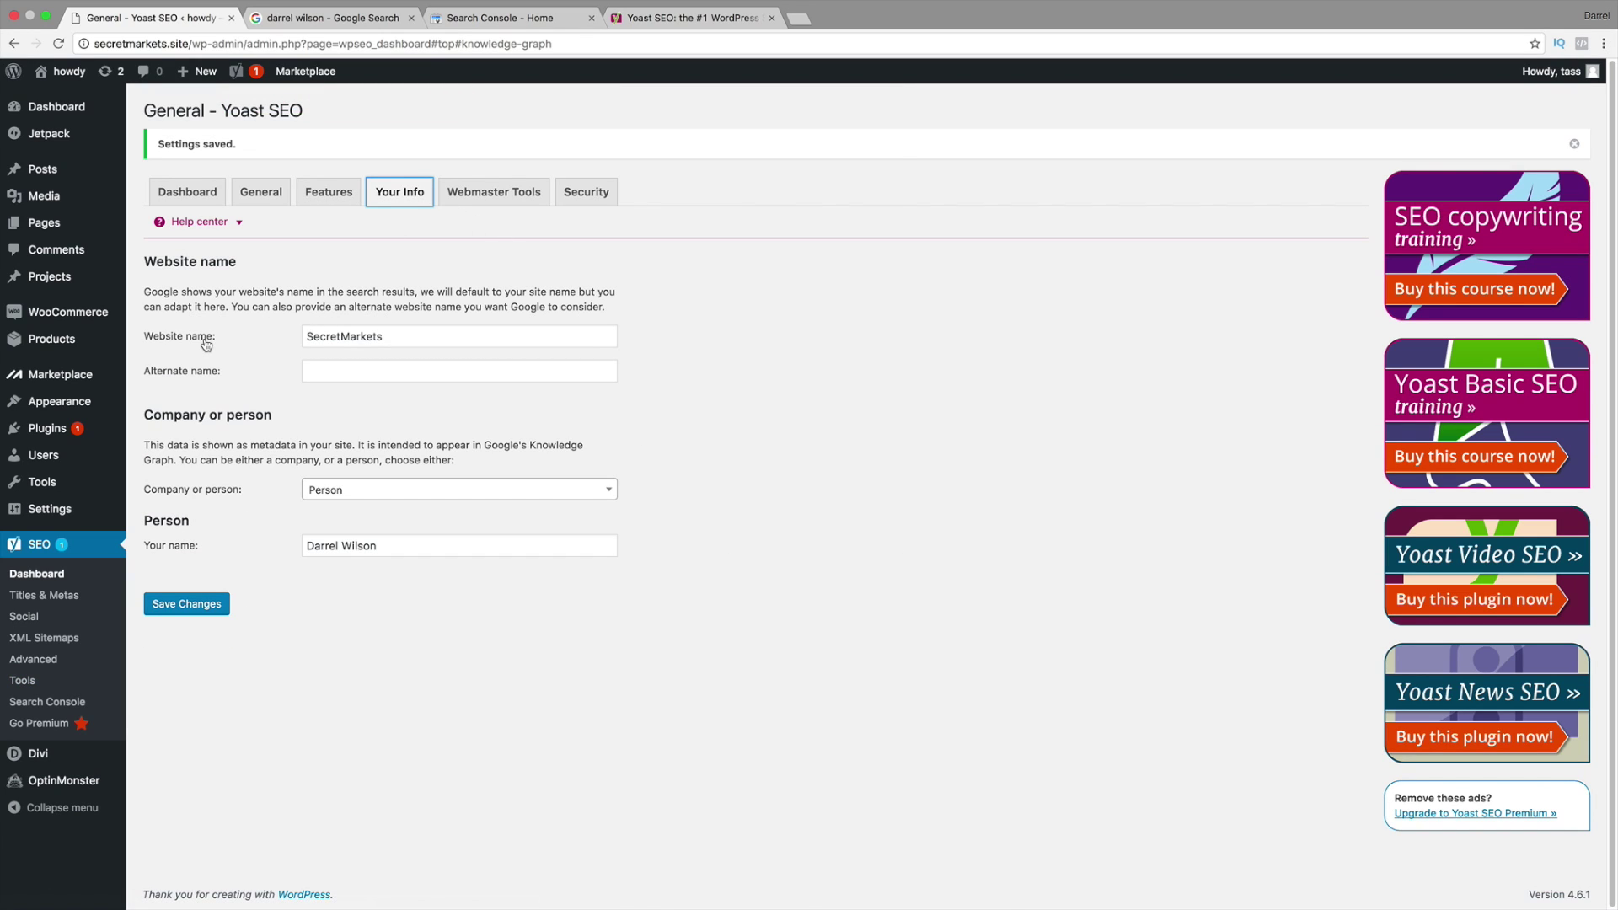
{"action": "left_click", "coordinate": [347, 375]}
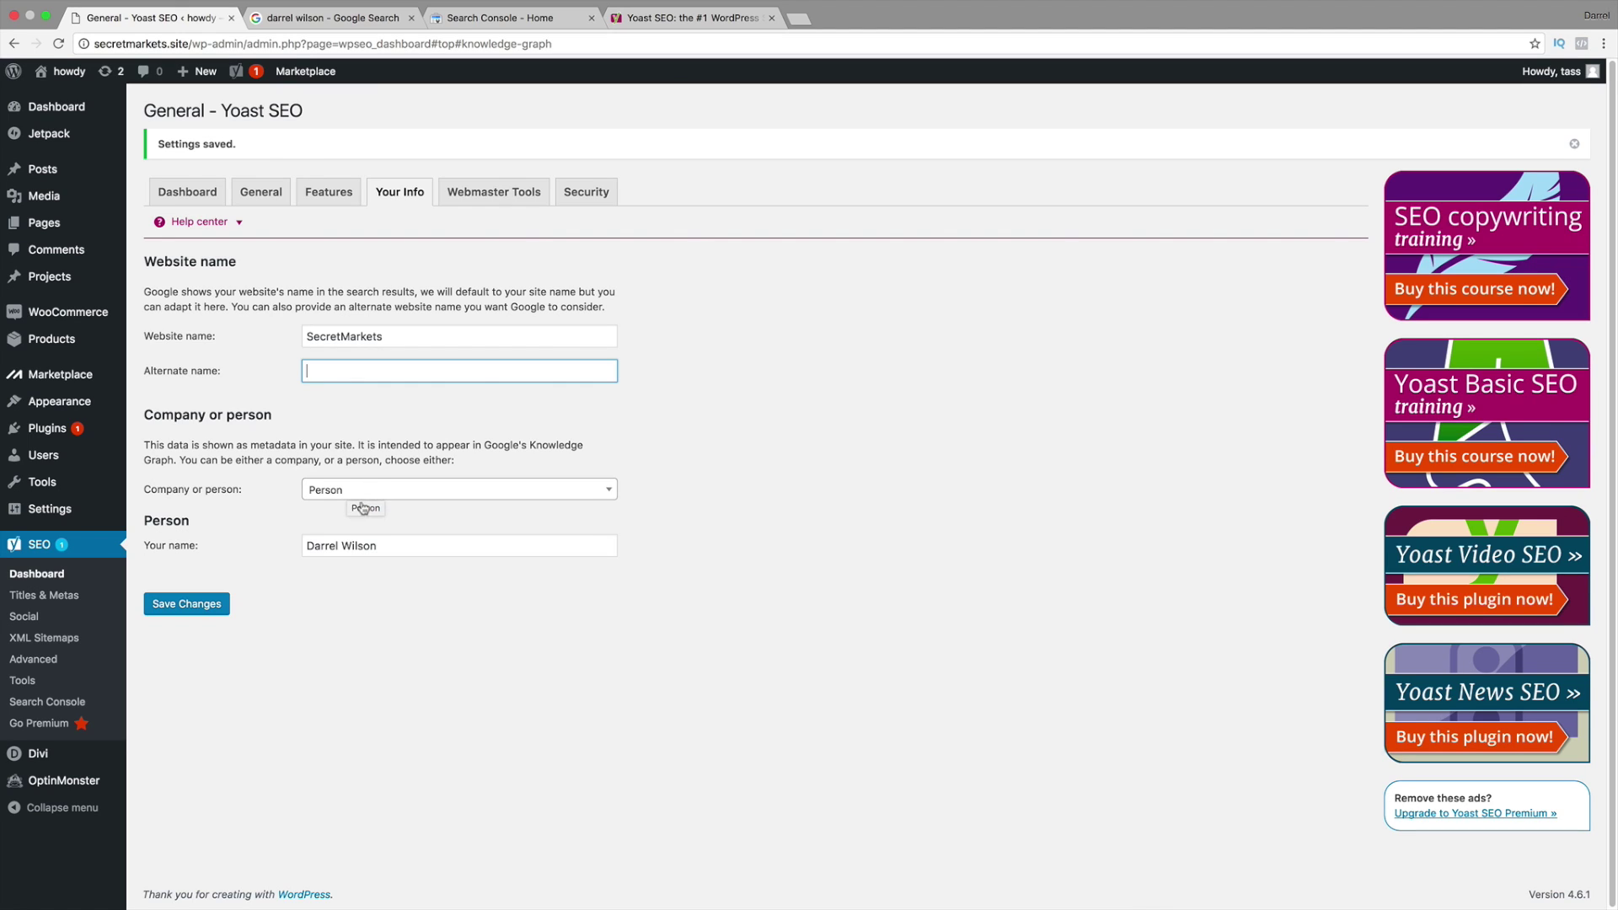
Step: Open Google's site verification page from the Webmaster Tools settings and copy the meta tag of the HTML tag method
{"action": "left_click", "coordinate": [497, 199]}
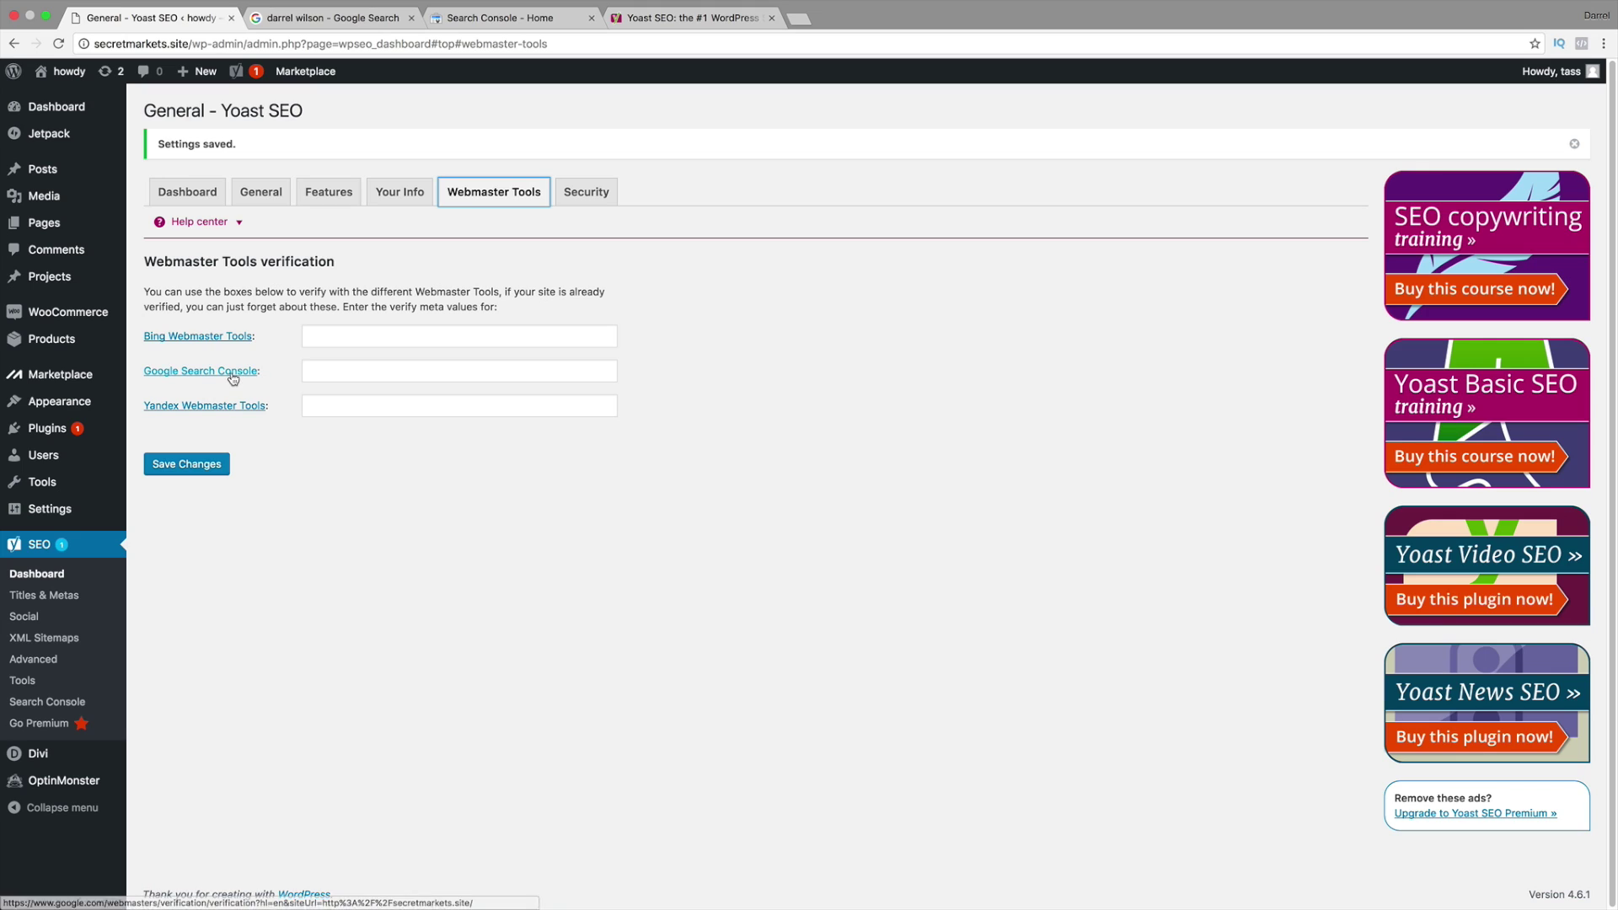
{"action": "left_click", "coordinate": [178, 376]}
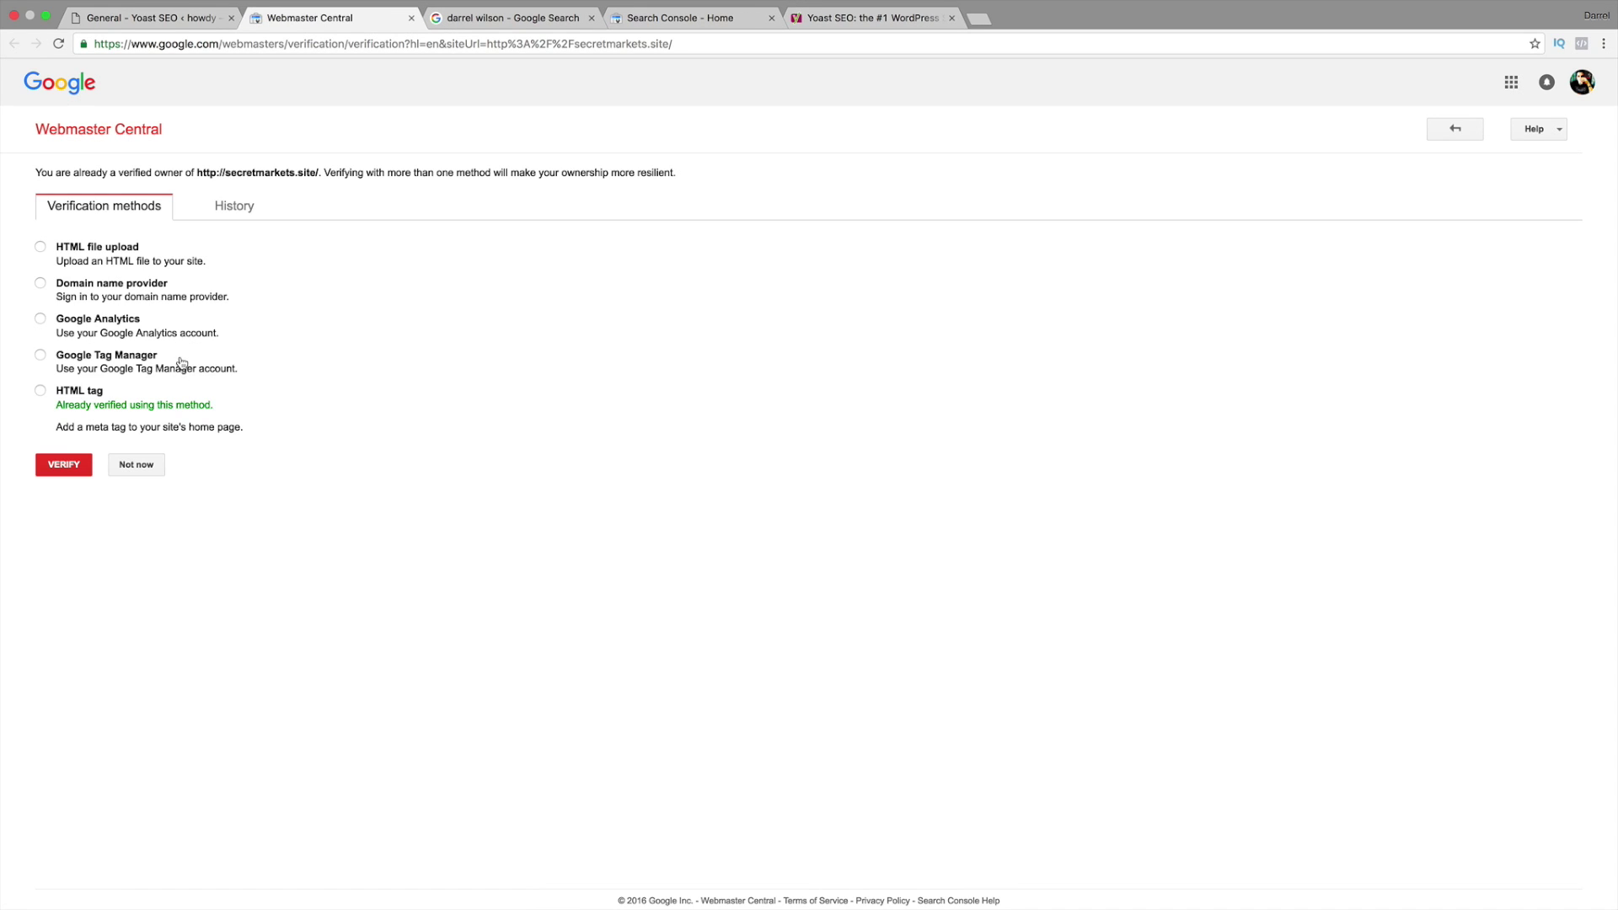
{"action": "left_click", "coordinate": [41, 391]}
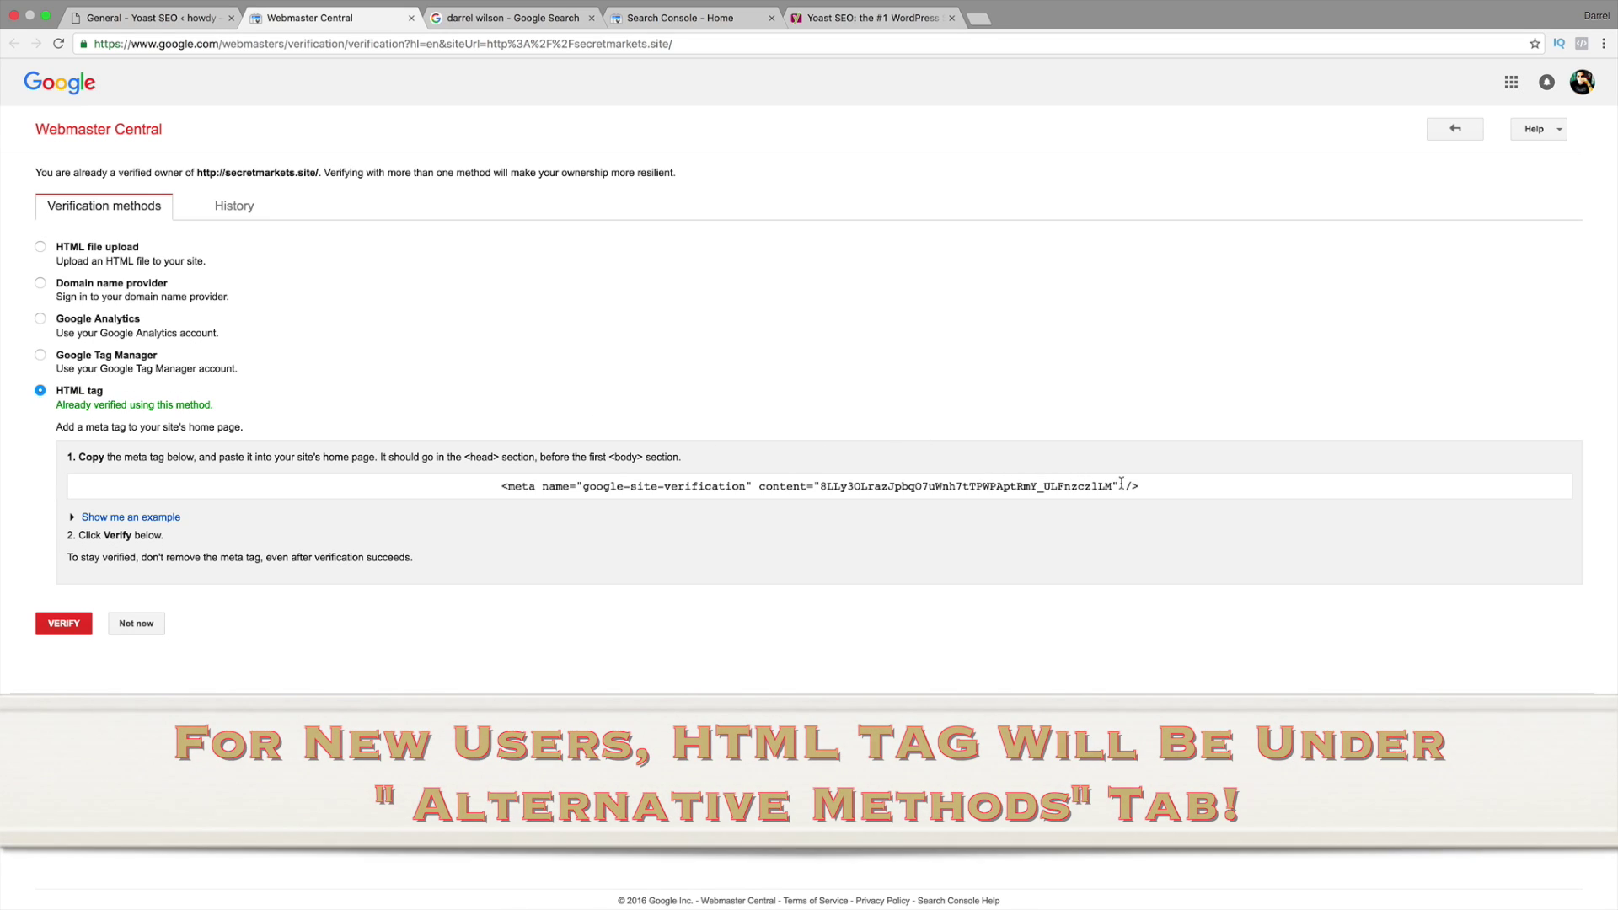
{"action": "left_click_drag", "start_coordinate": [1148, 485], "coordinate": [420, 484]}
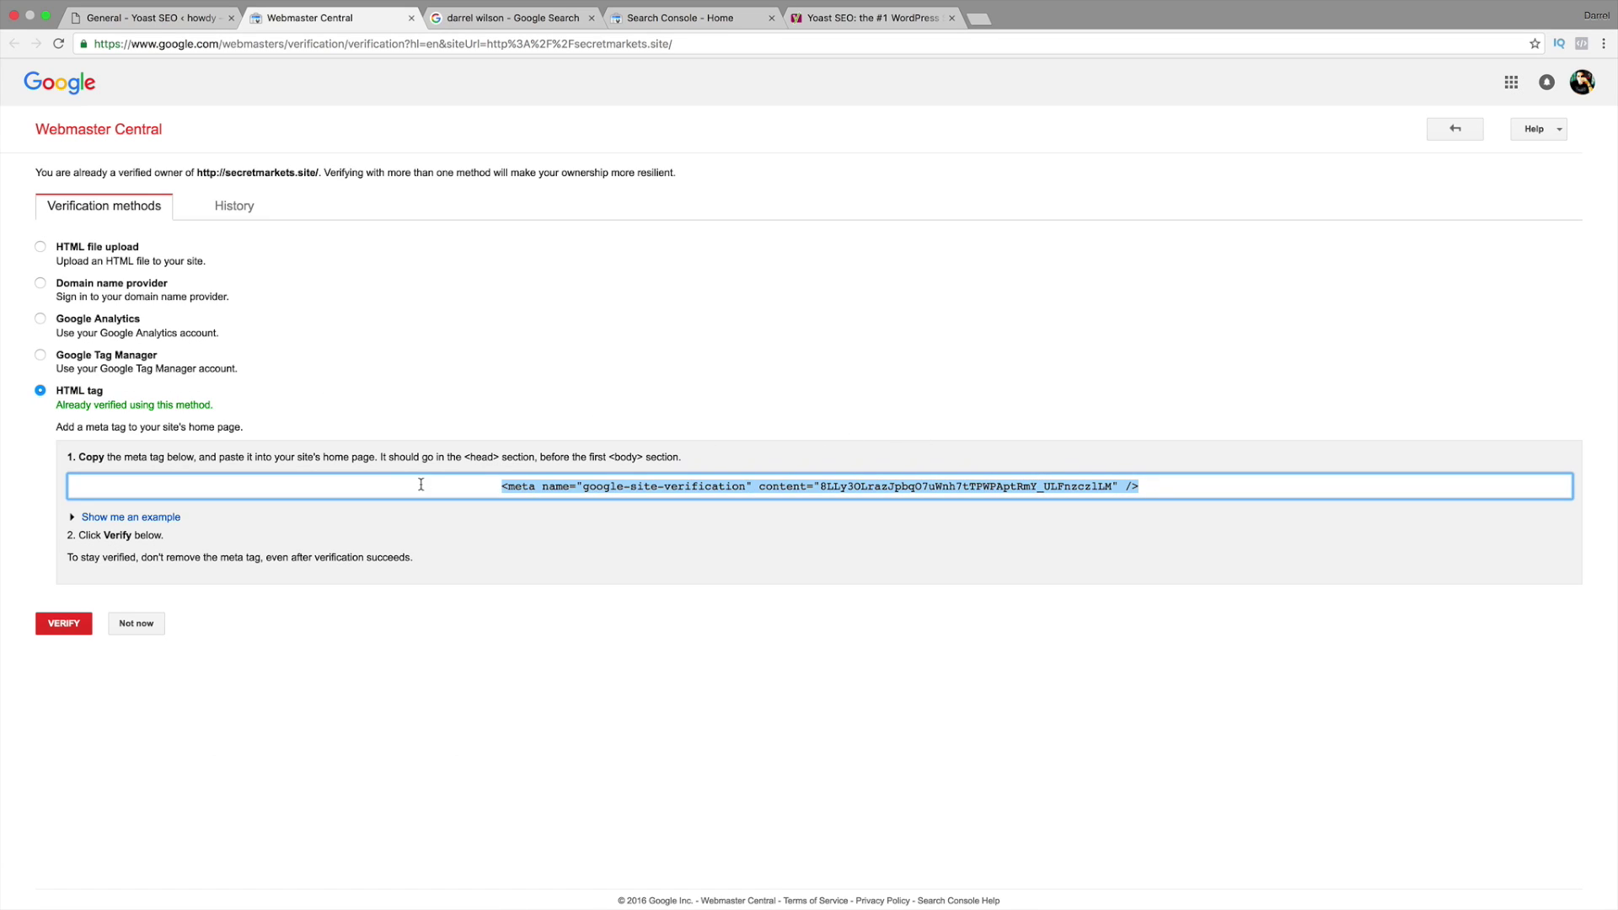
{"action": "right_click", "coordinate": [528, 488]}
{"action": "left_click", "coordinate": [555, 518]}
Step: Back in Yoast SEO, paste the copied verification tag as the Google Search Console verification value and save the settings
{"action": "left_click", "coordinate": [162, 17]}
{"action": "left_click", "coordinate": [339, 368]}
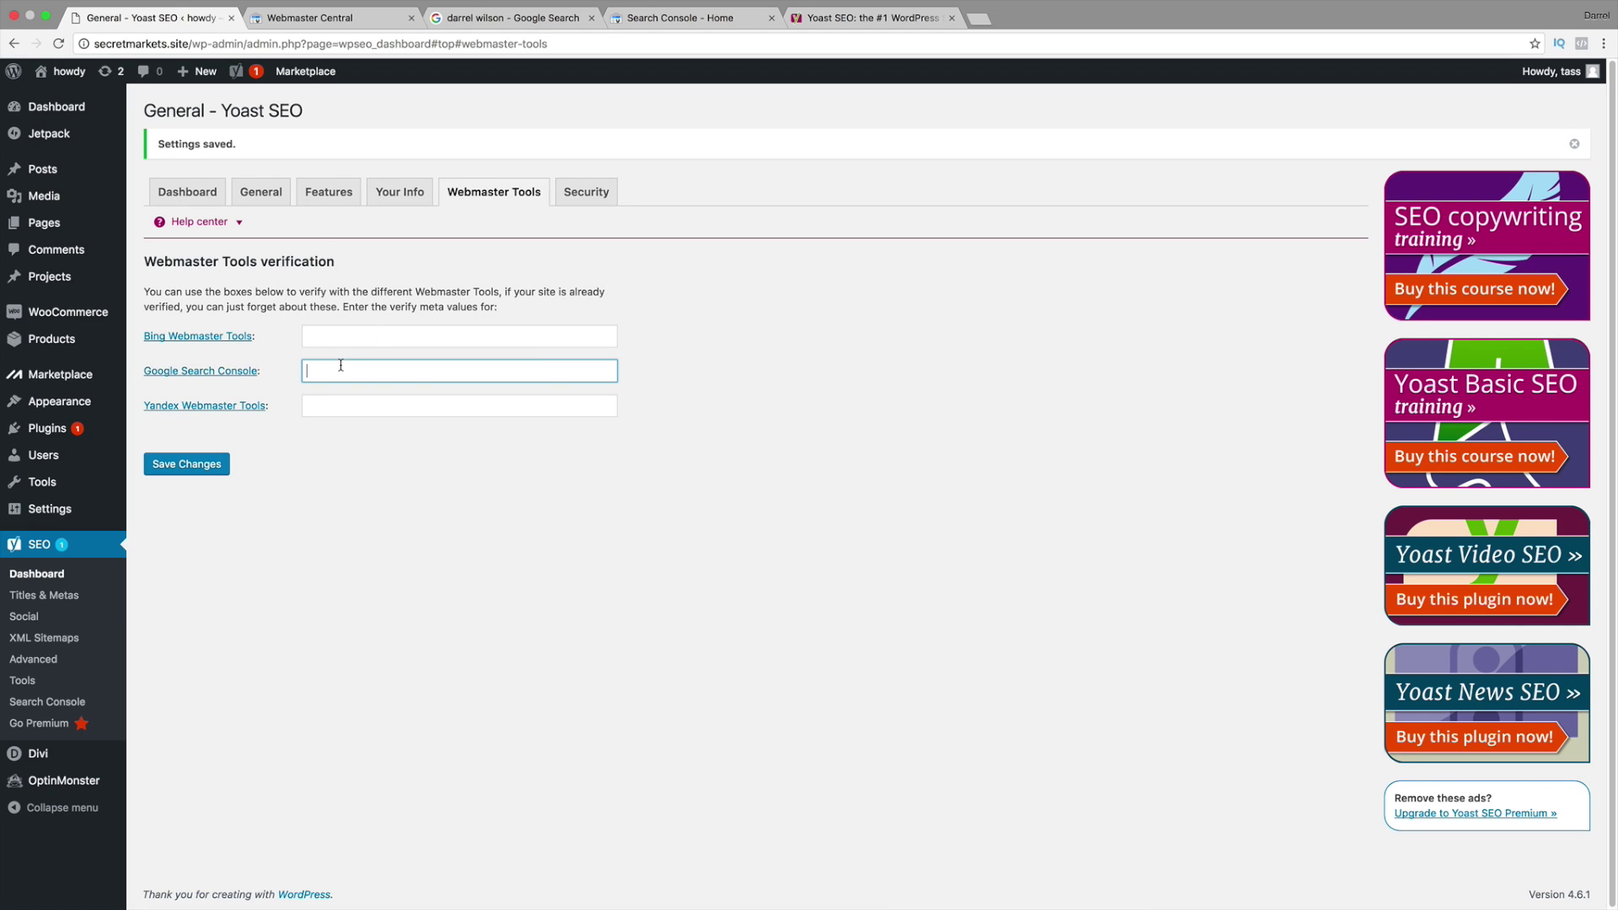
{"action": "right_click", "coordinate": [335, 362]}
{"action": "left_click", "coordinate": [384, 445]}
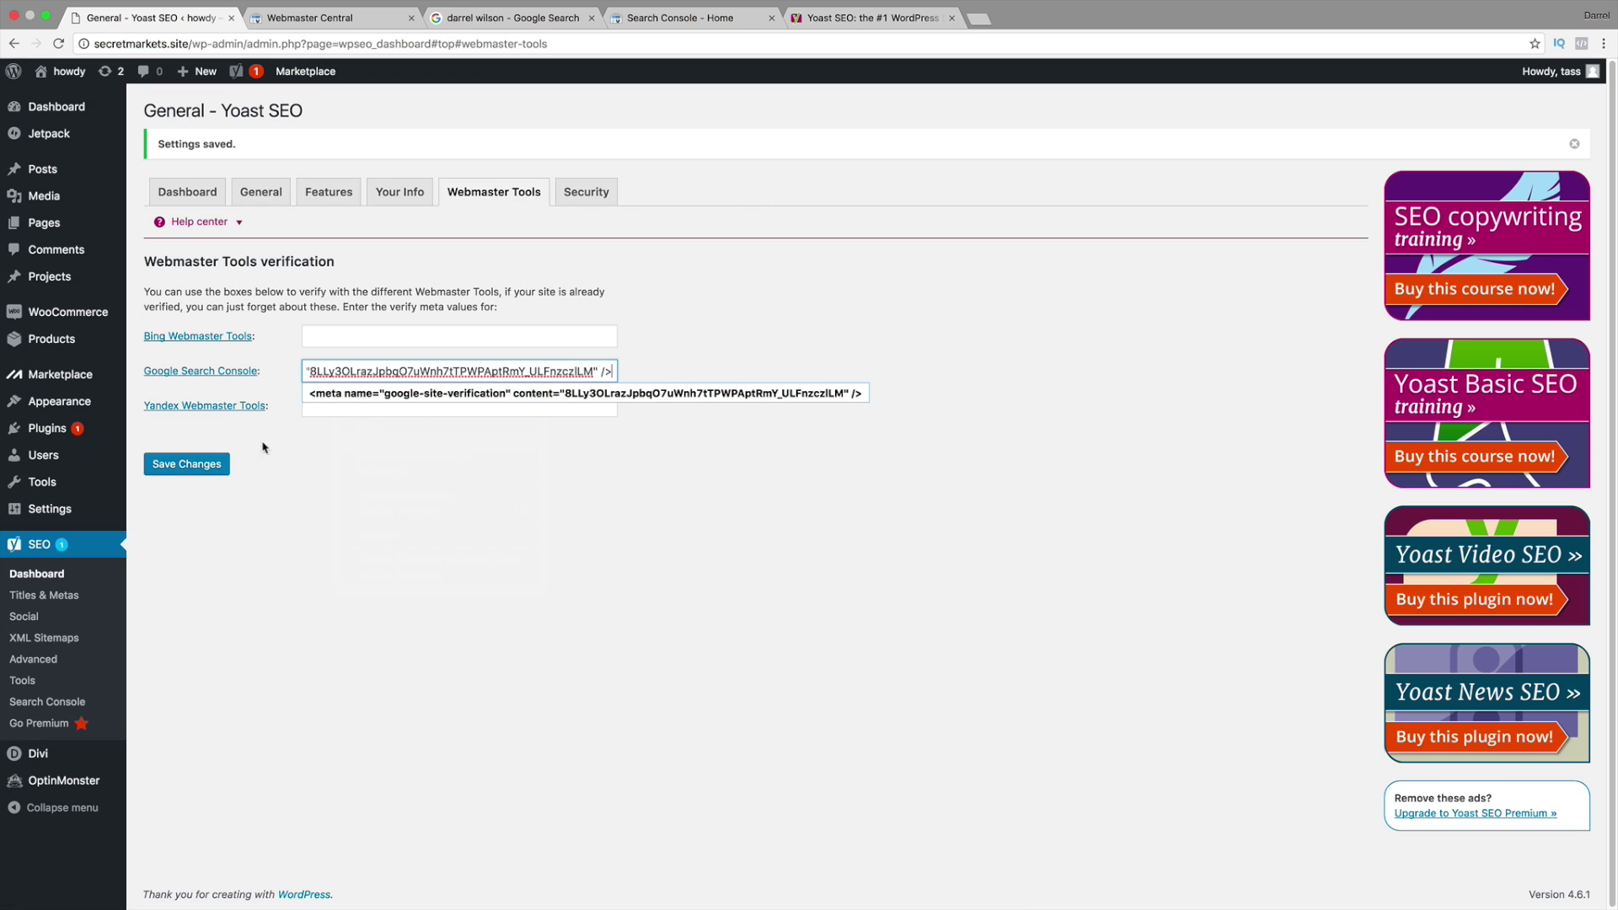
{"action": "left_click", "coordinate": [204, 468]}
{"action": "left_click", "coordinate": [205, 469]}
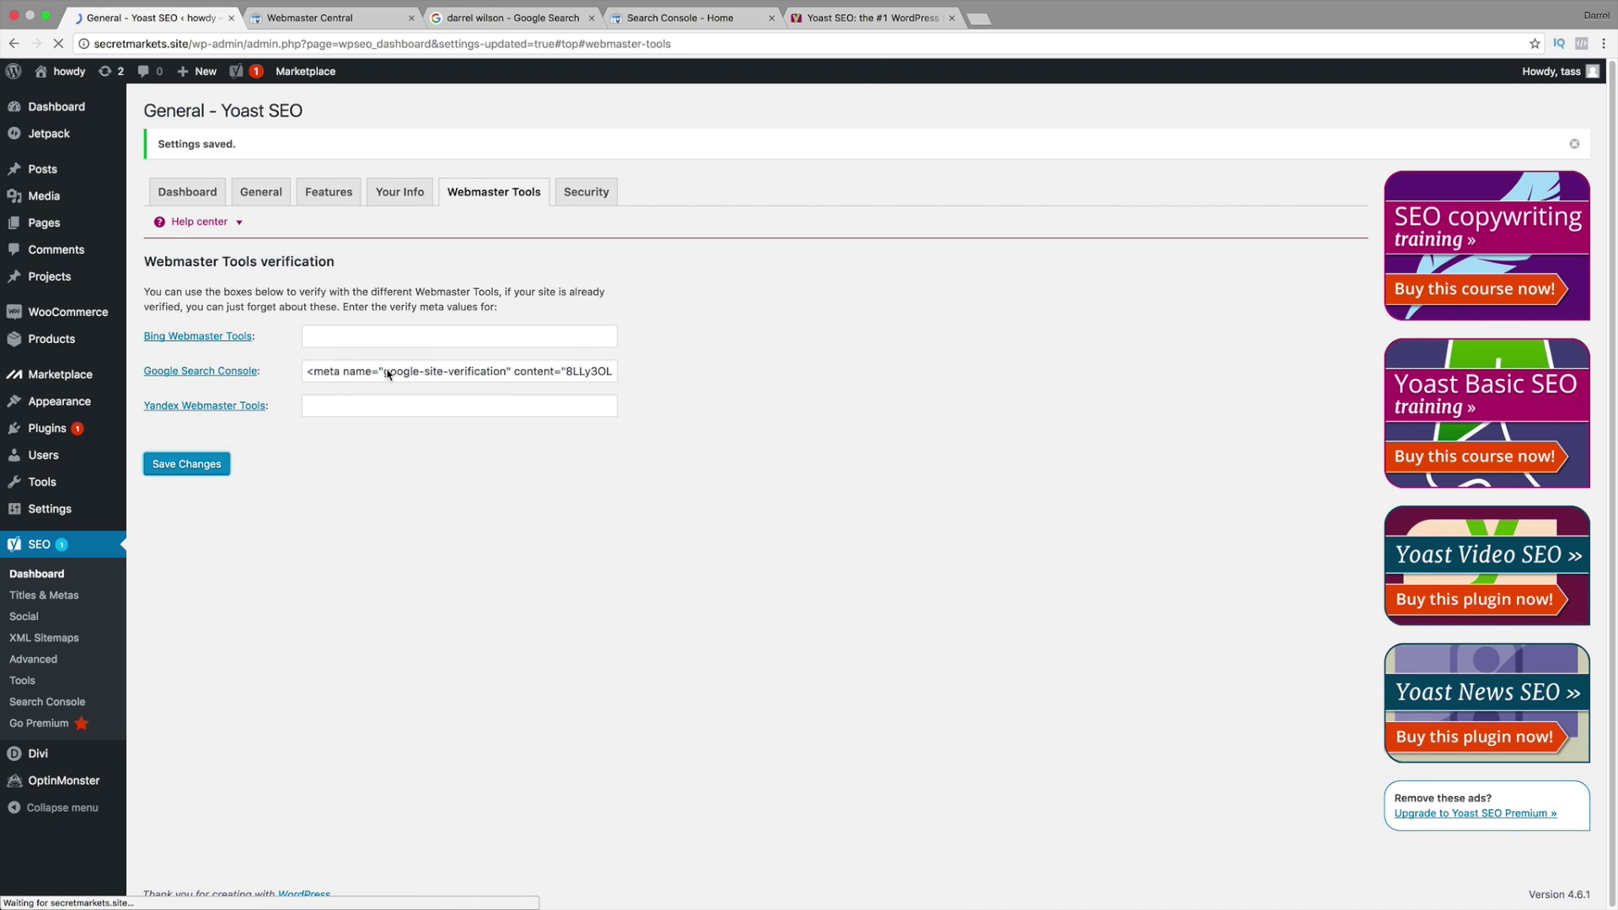
{"action": "left_click_drag", "start_coordinate": [605, 370], "coordinate": [293, 372]}
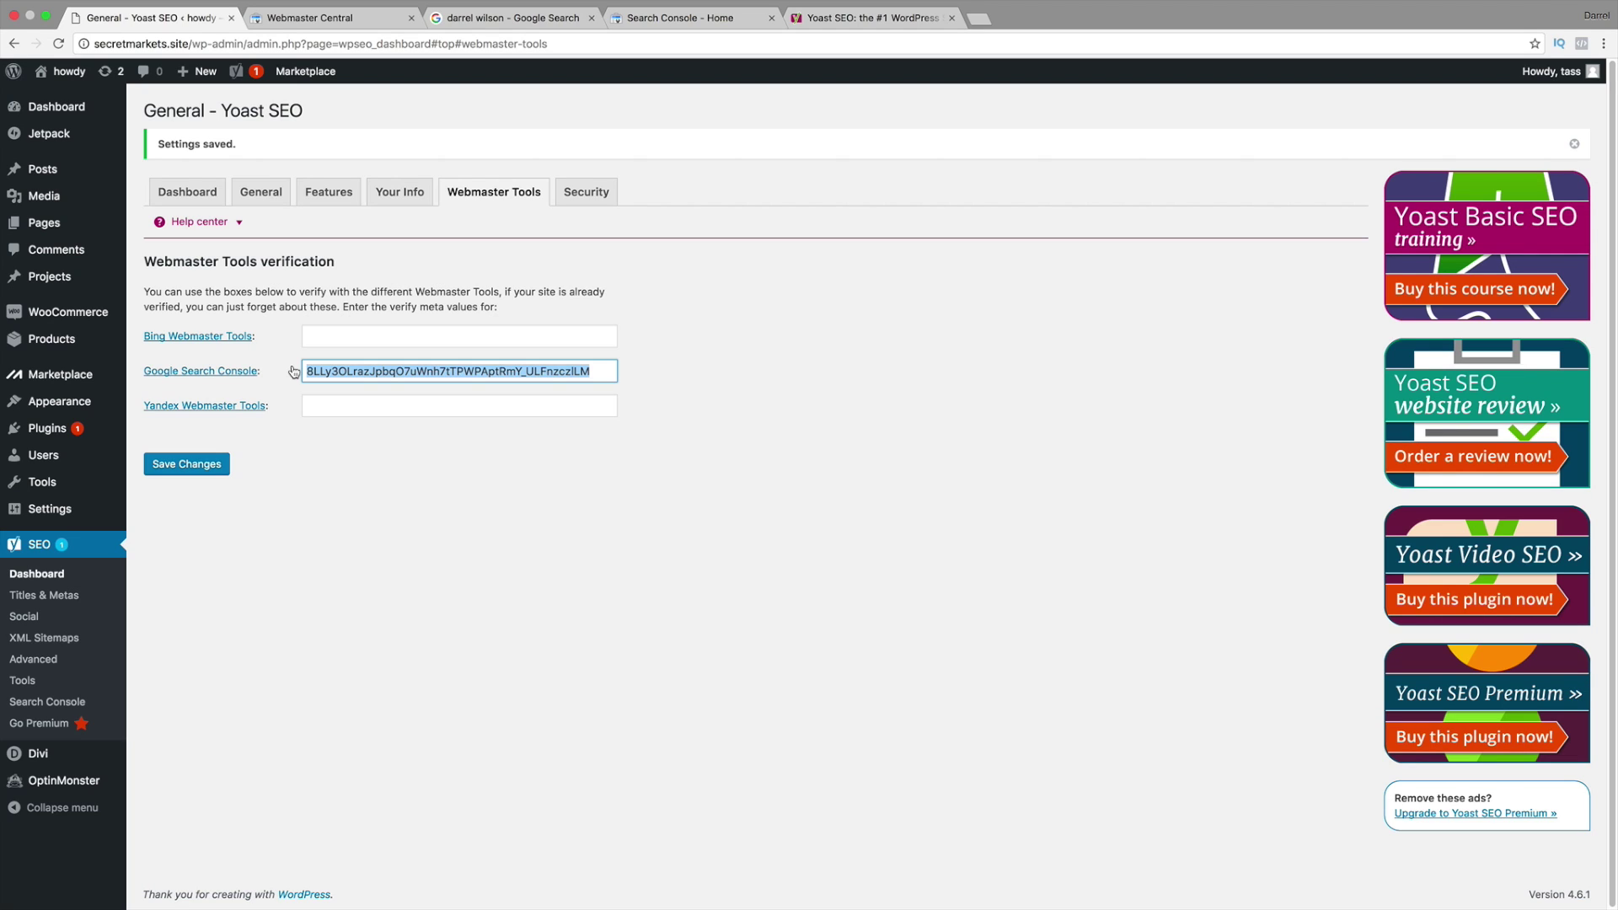
{"action": "left_click", "coordinate": [418, 484]}
{"action": "left_click", "coordinate": [220, 461]}
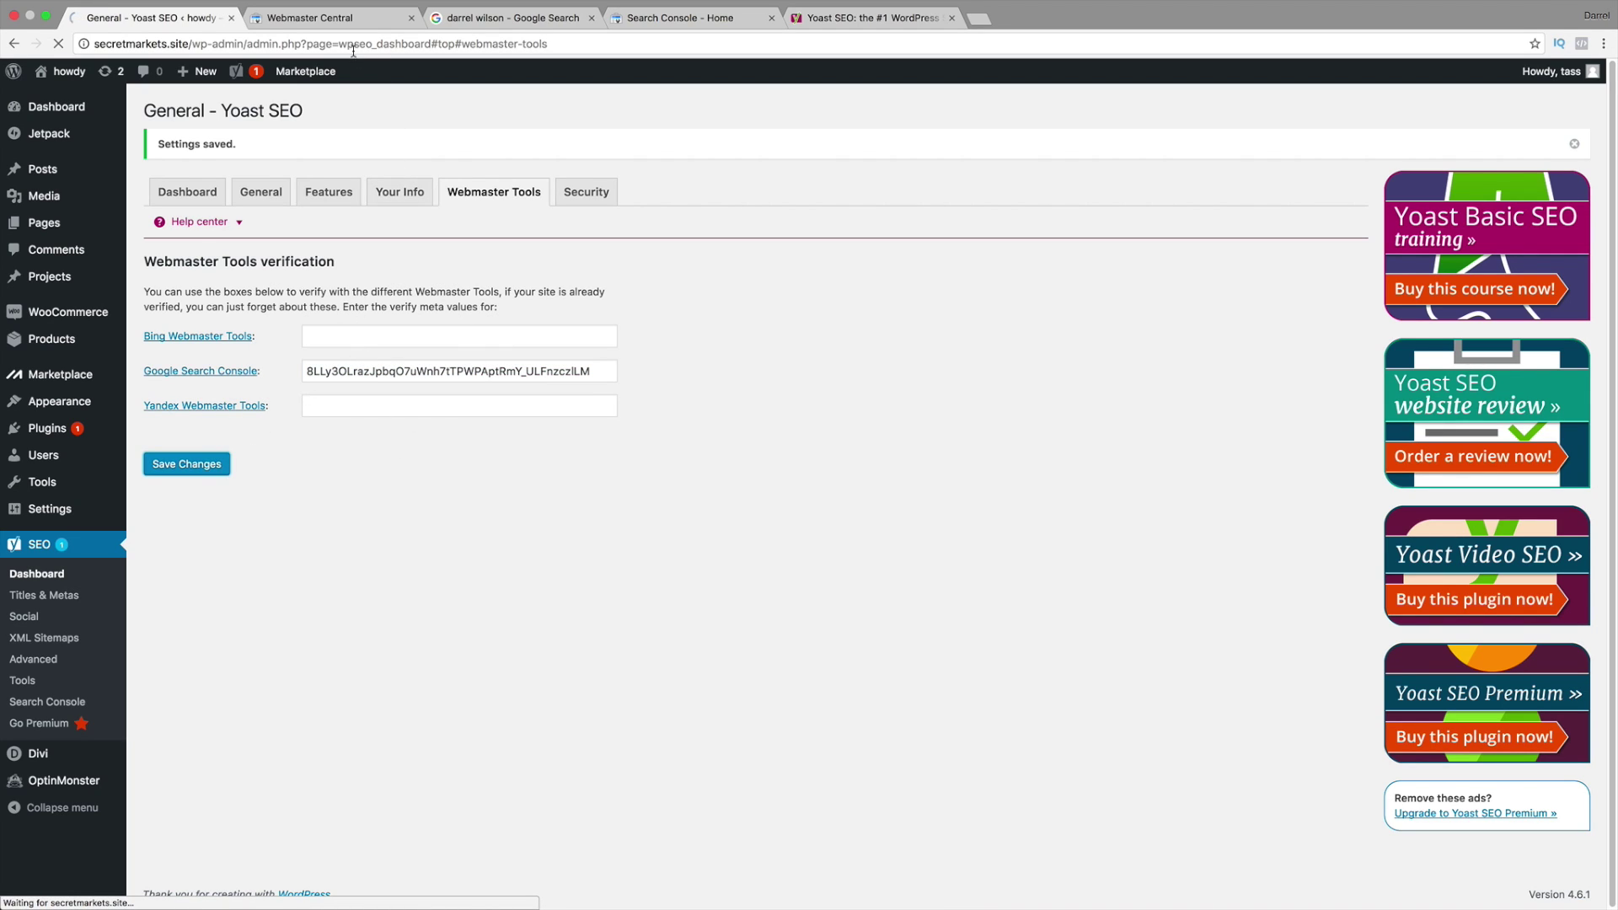
Step: Save the security settings with the advanced part of the meta box disabled, and return to the Yoast SEO dashboard overview
{"action": "left_click", "coordinate": [582, 192]}
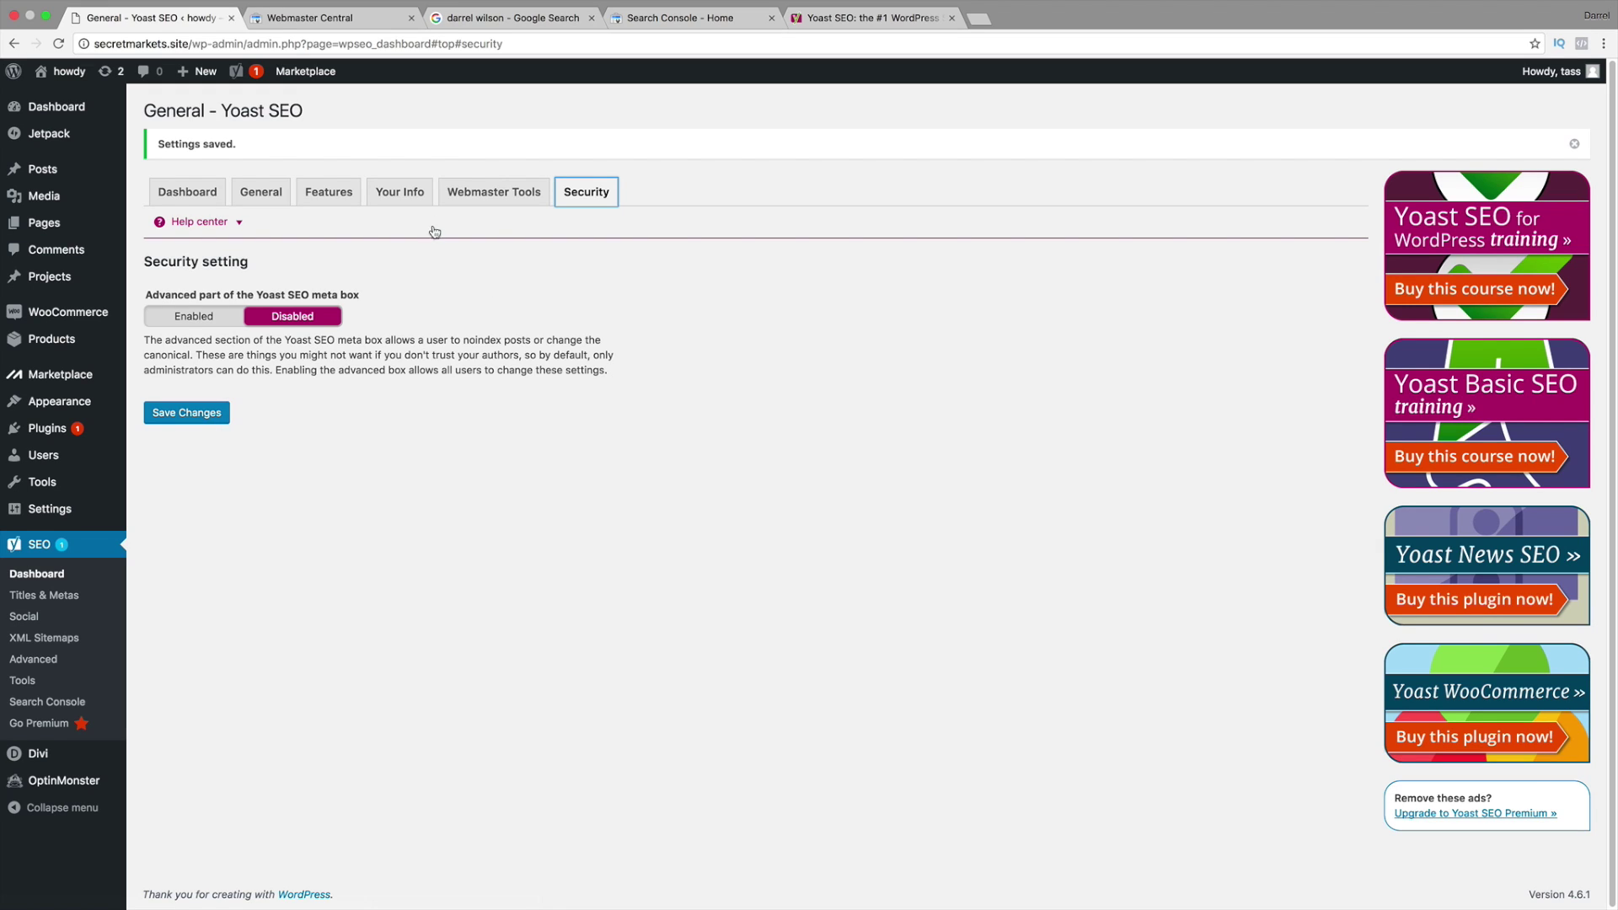
{"action": "left_click", "coordinate": [190, 412]}
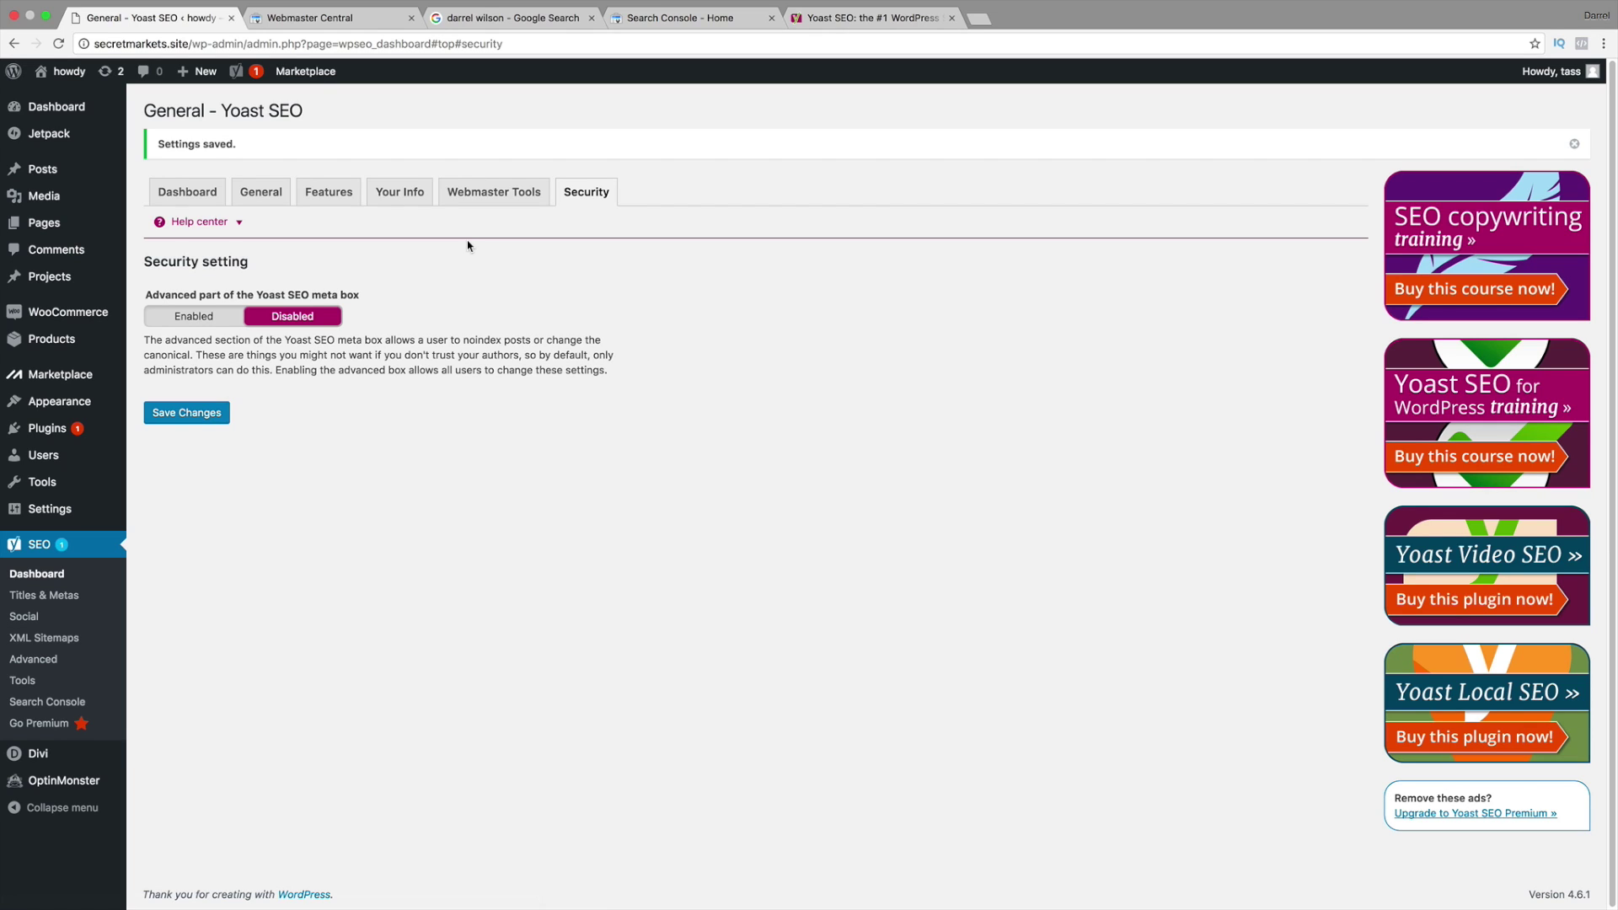
{"action": "left_click", "coordinate": [505, 193]}
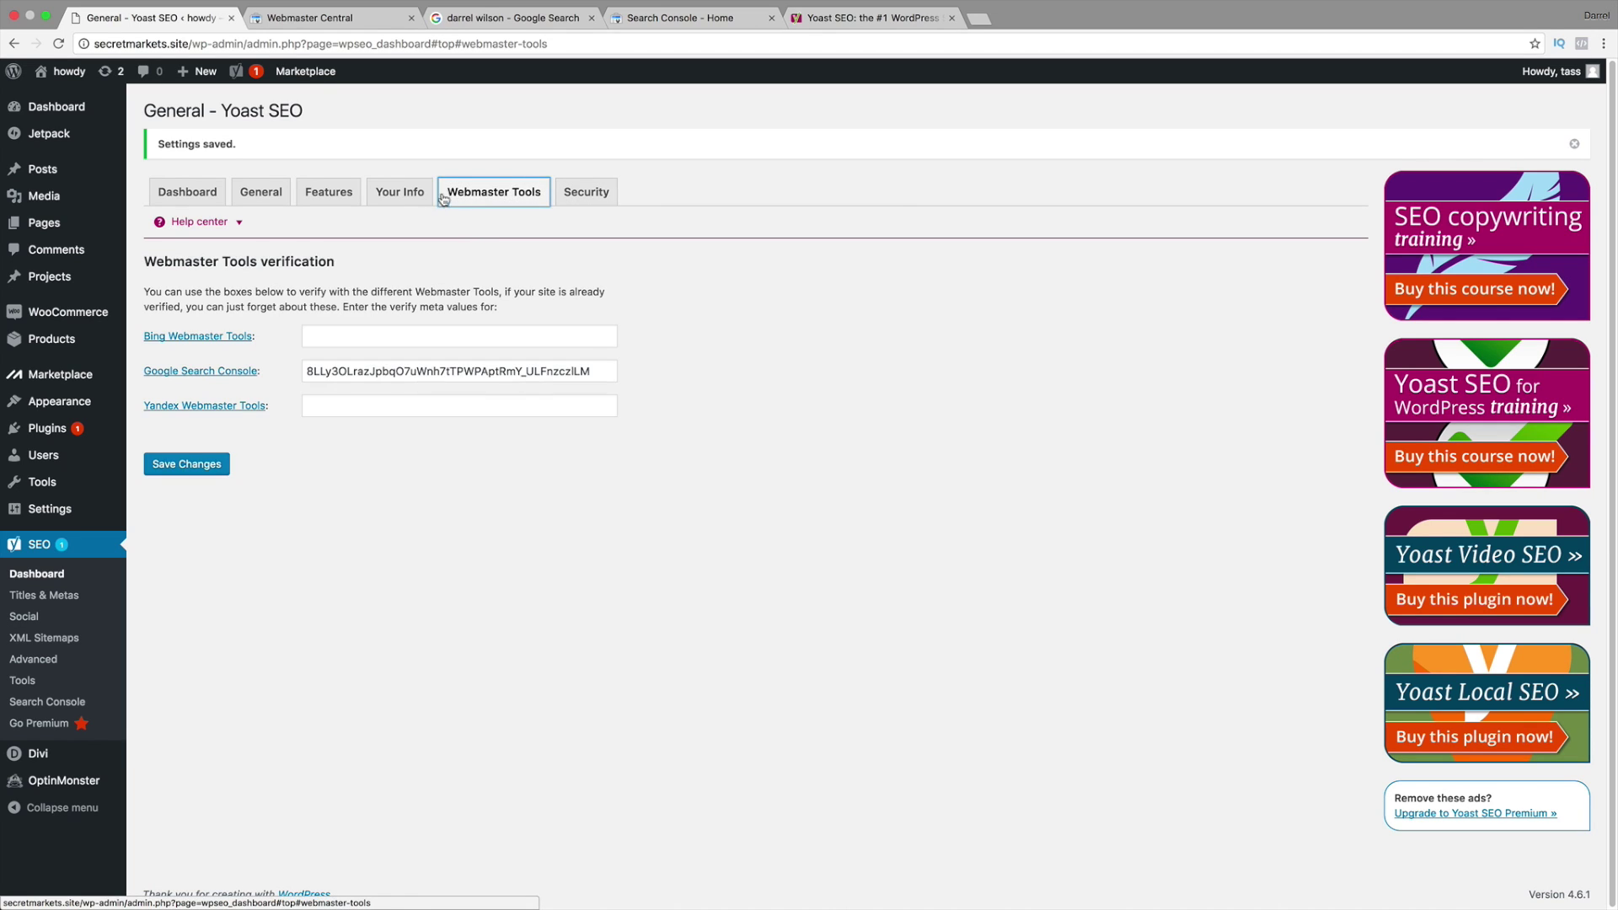
{"action": "left_click", "coordinate": [399, 193]}
{"action": "left_click", "coordinate": [329, 193]}
{"action": "left_click", "coordinate": [280, 196]}
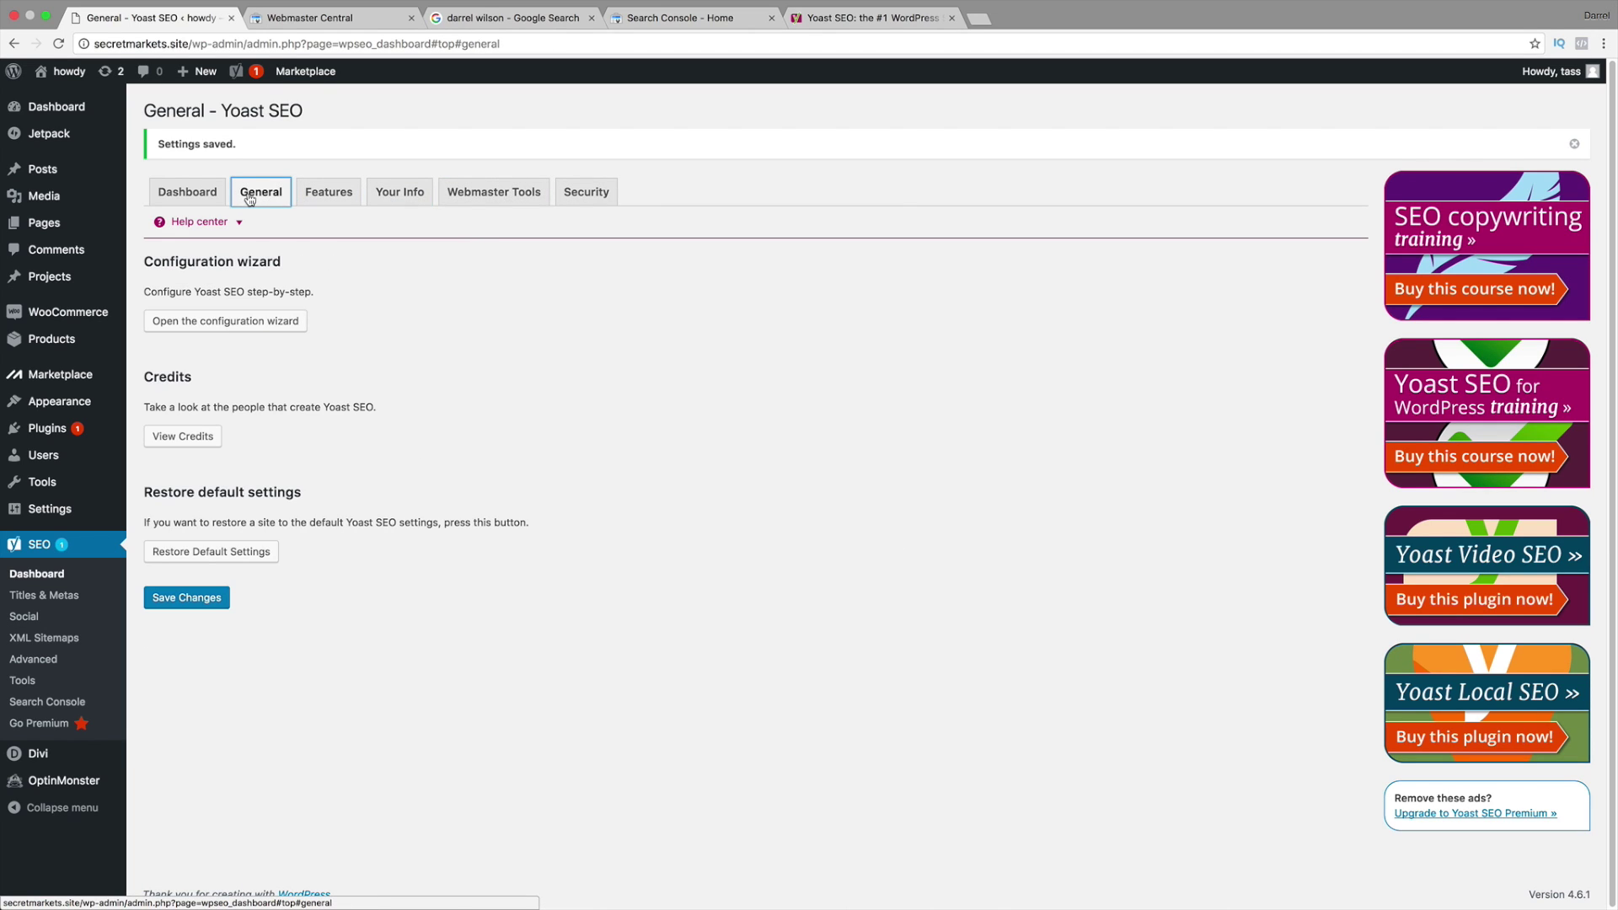
{"action": "left_click", "coordinate": [181, 192]}
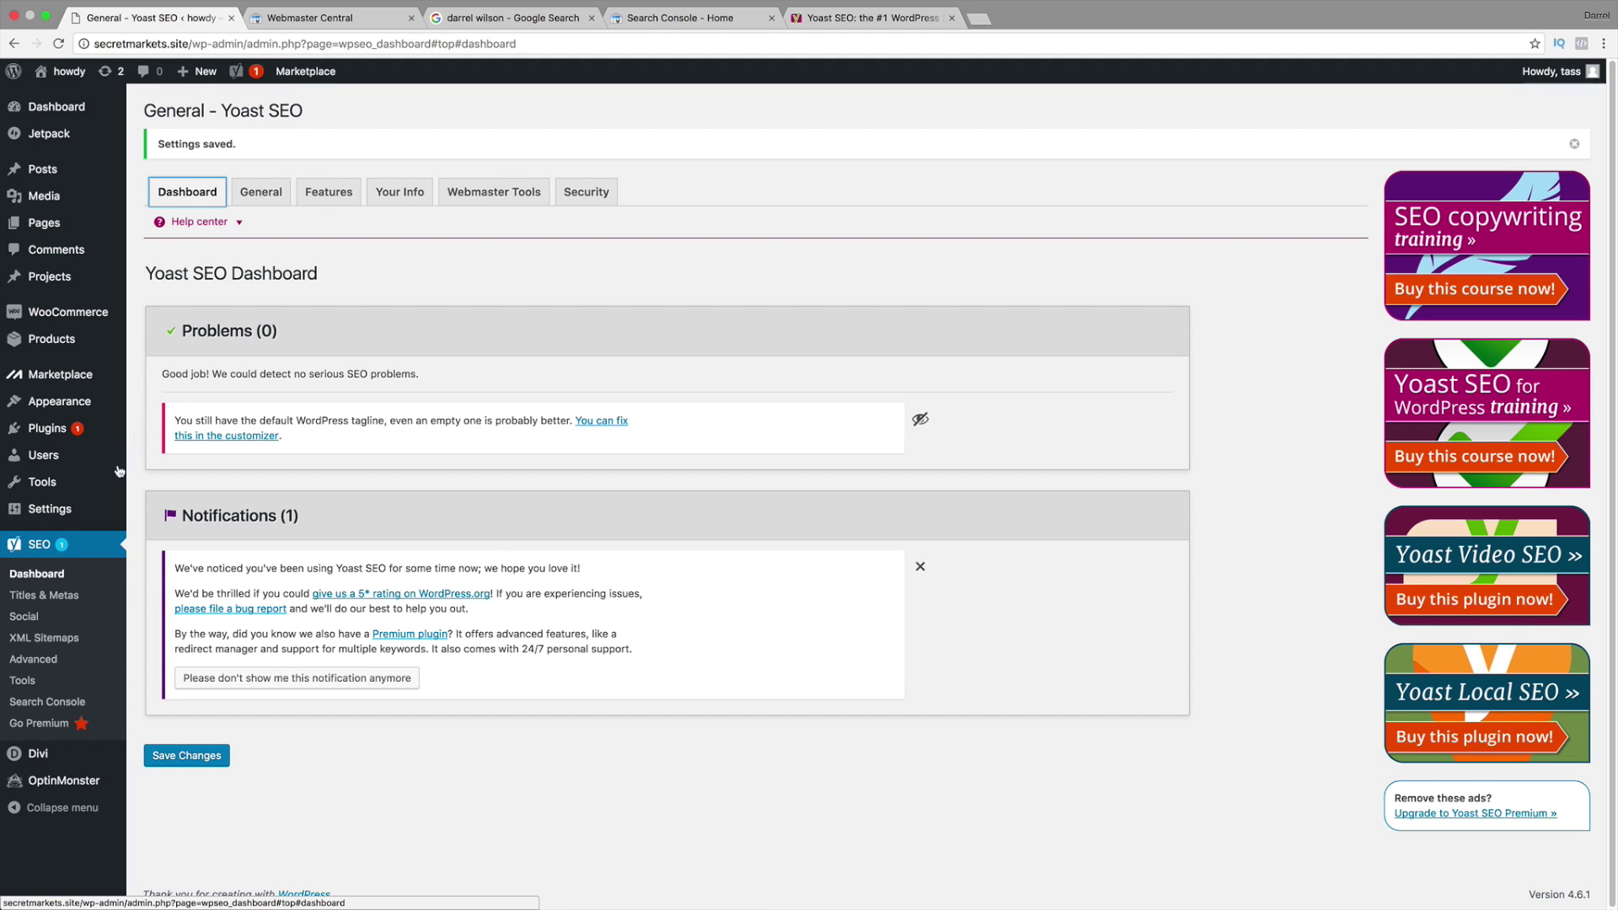
Step: Save the general Titles & Metas settings with the large bullet separator and both readability and keyword analysis enabled
{"action": "left_click", "coordinate": [50, 598]}
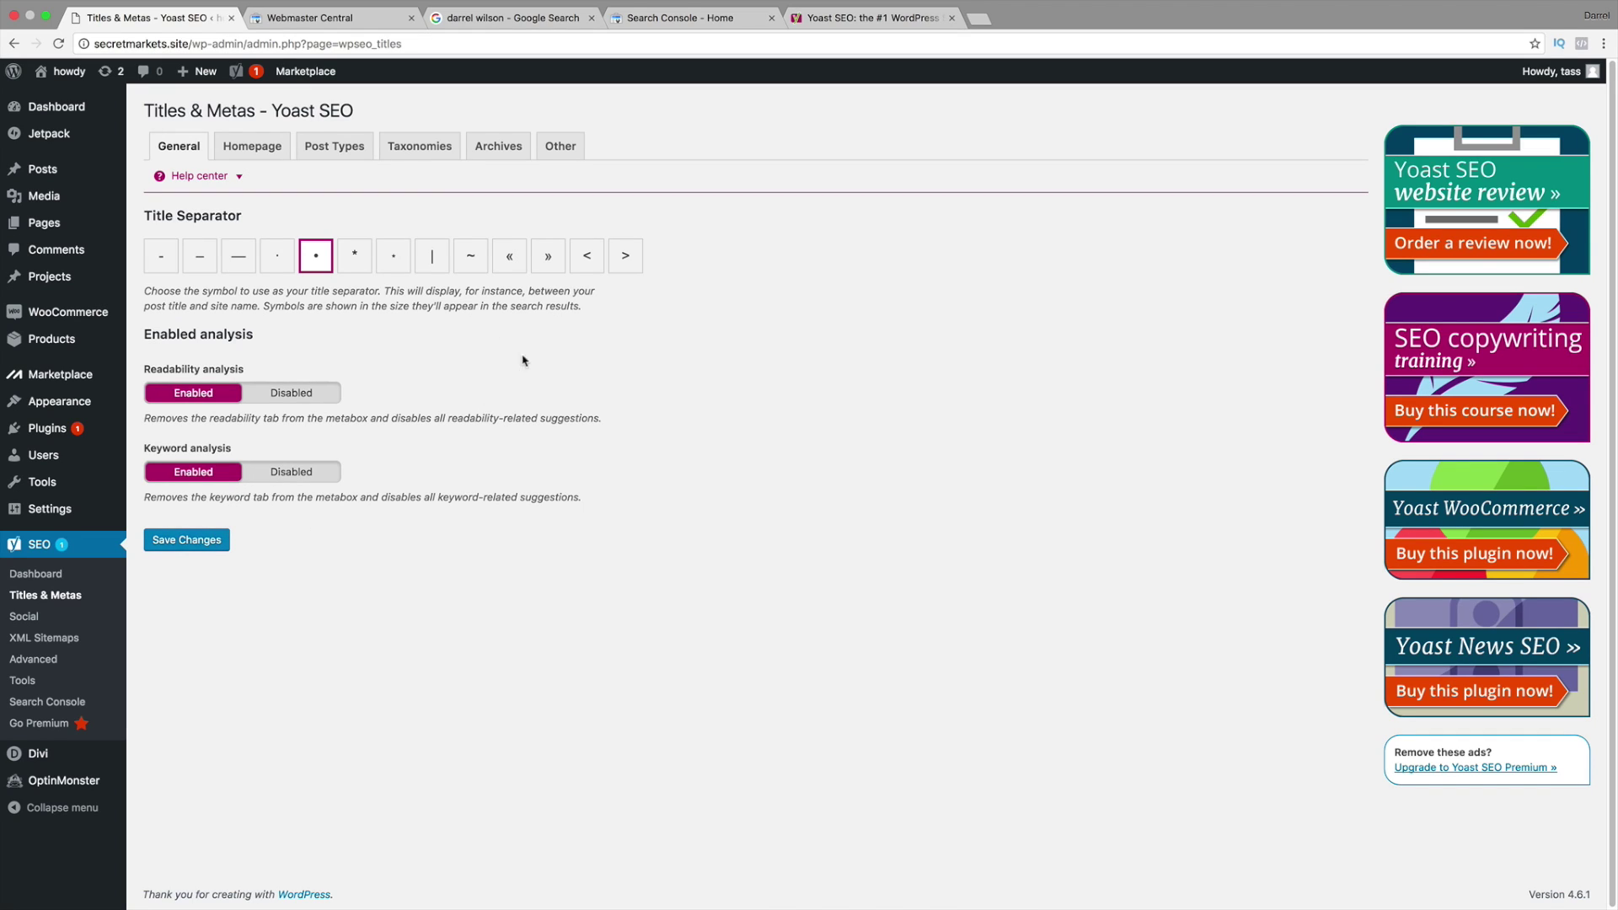
{"action": "left_click", "coordinate": [215, 542]}
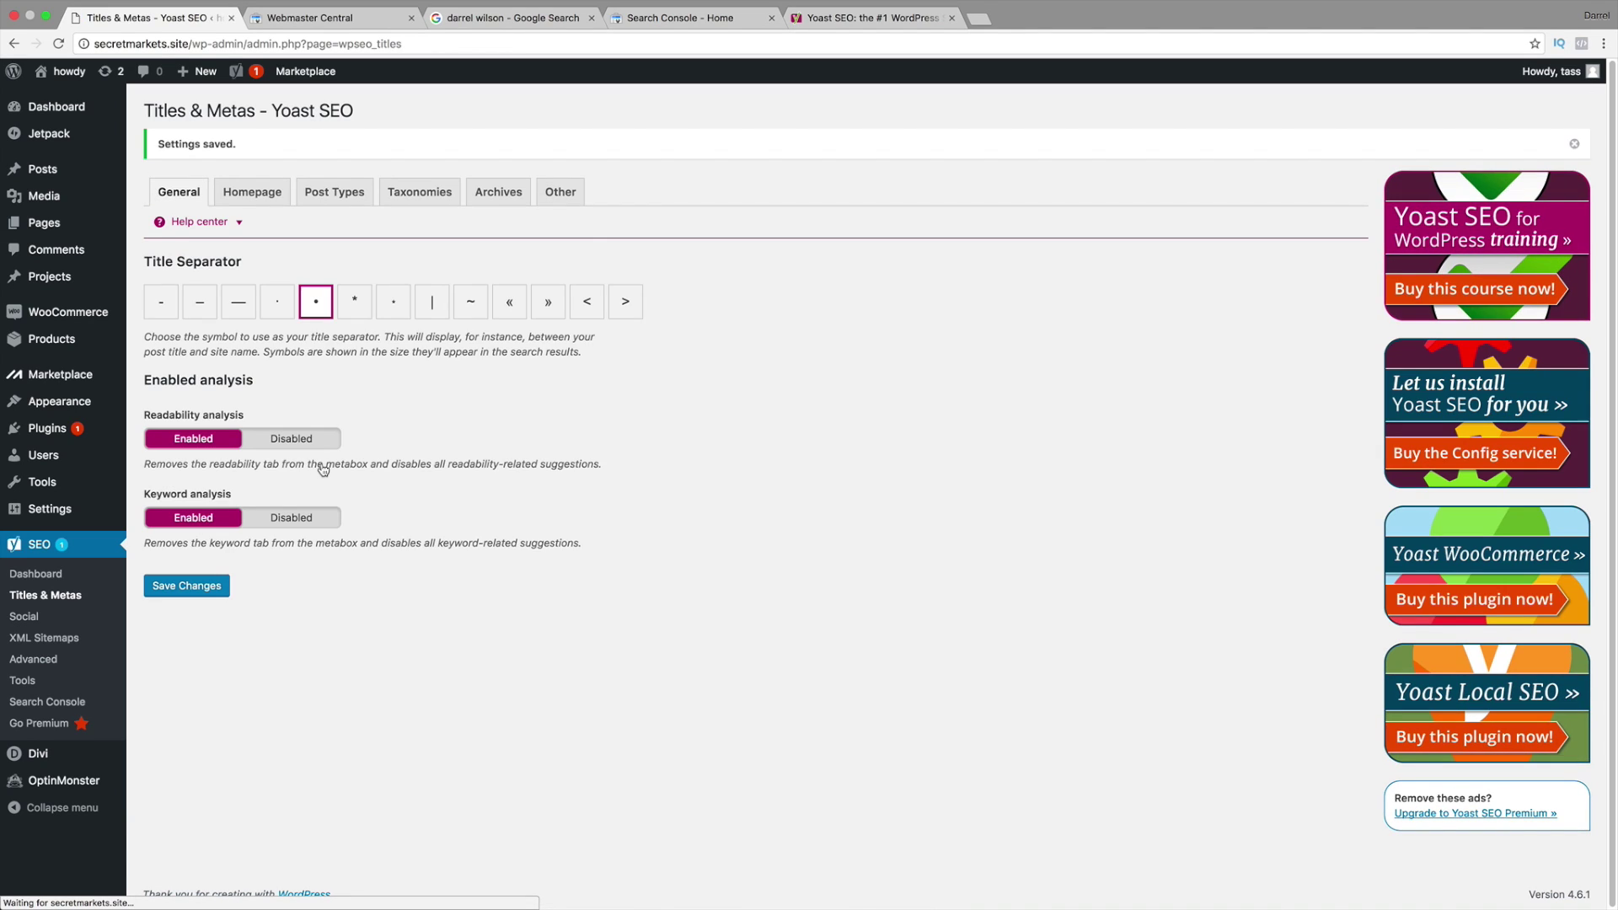
Step: Open the front page for editing from the Titles & Metas homepage settings and open its snippet's SEO title
{"action": "left_click", "coordinate": [276, 196]}
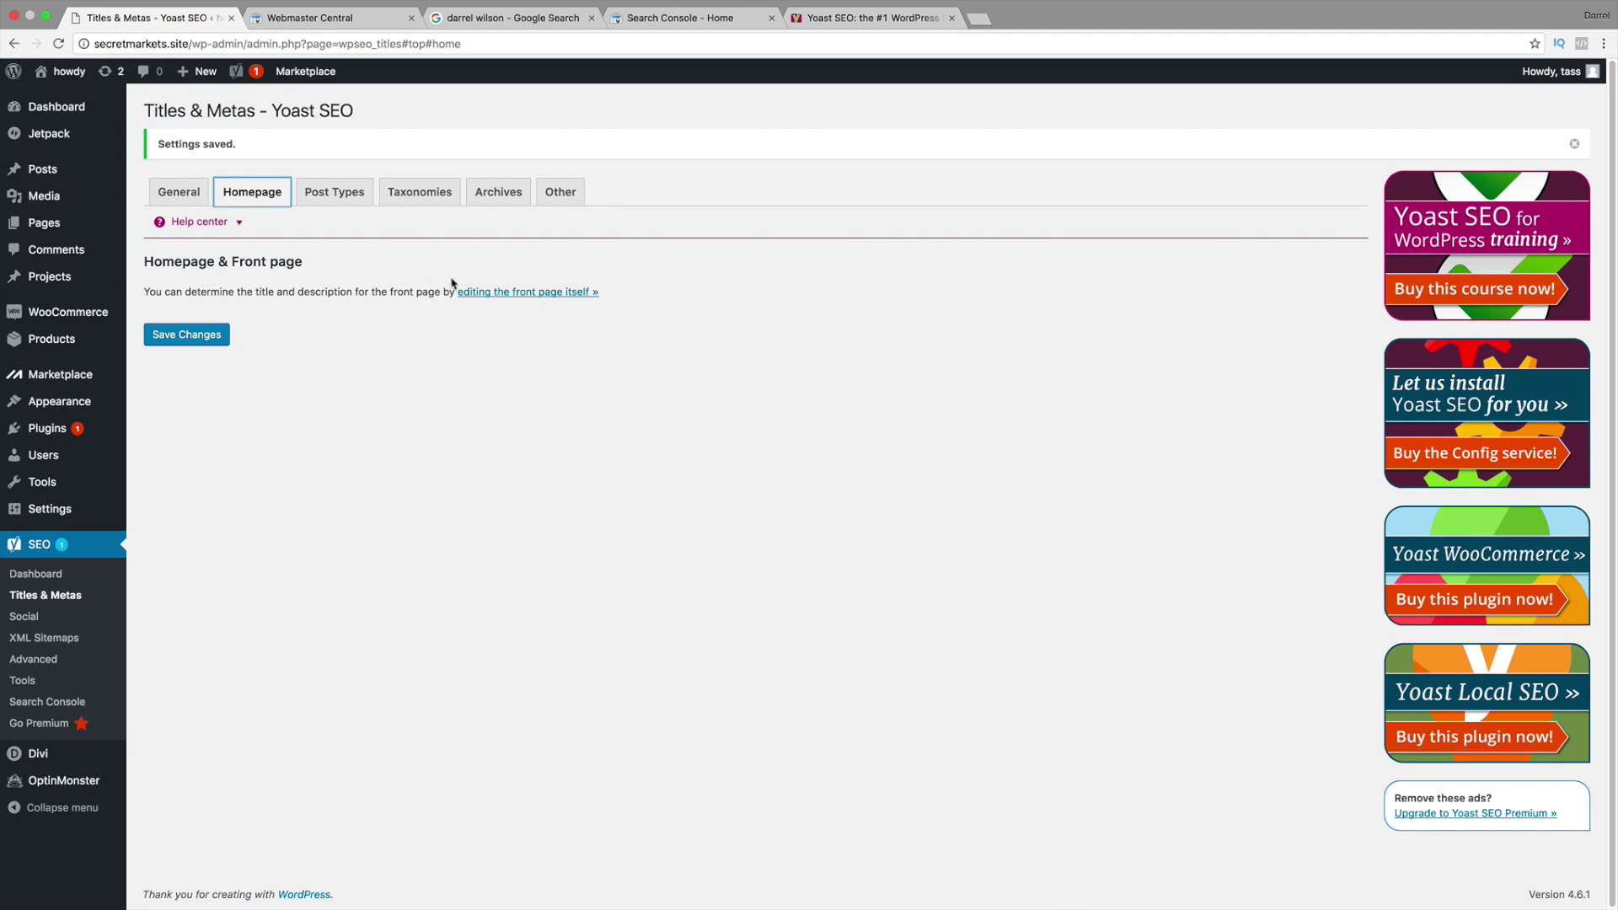
{"action": "left_click", "coordinate": [520, 298]}
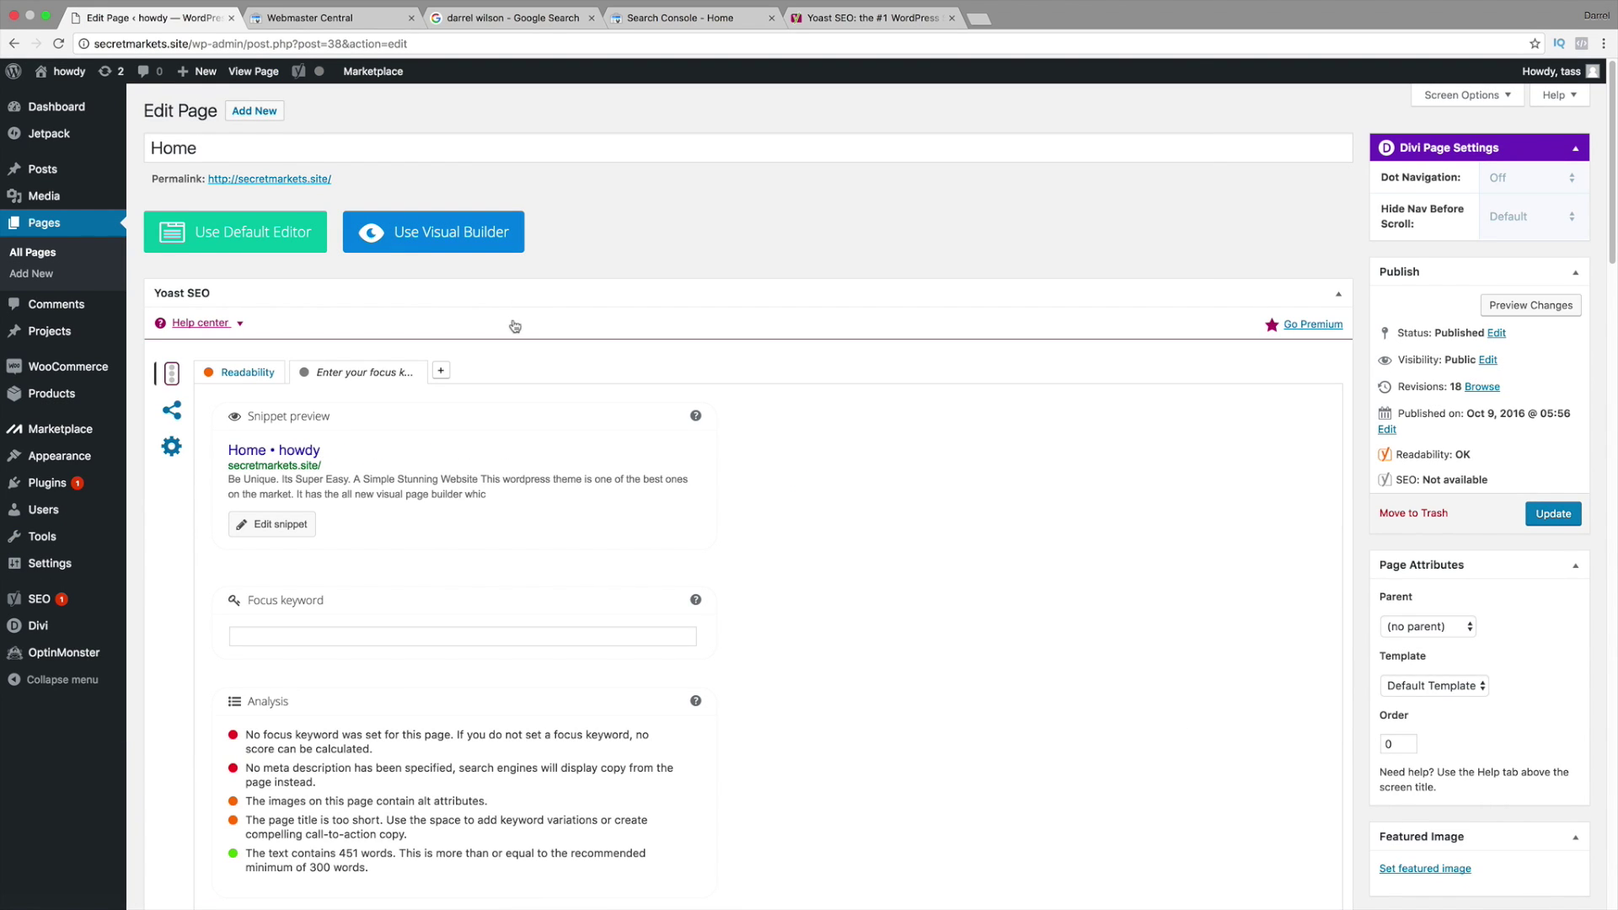
{"action": "scroll", "coordinate": [384, 483], "scroll_direction": "down", "scroll_amount": 2}
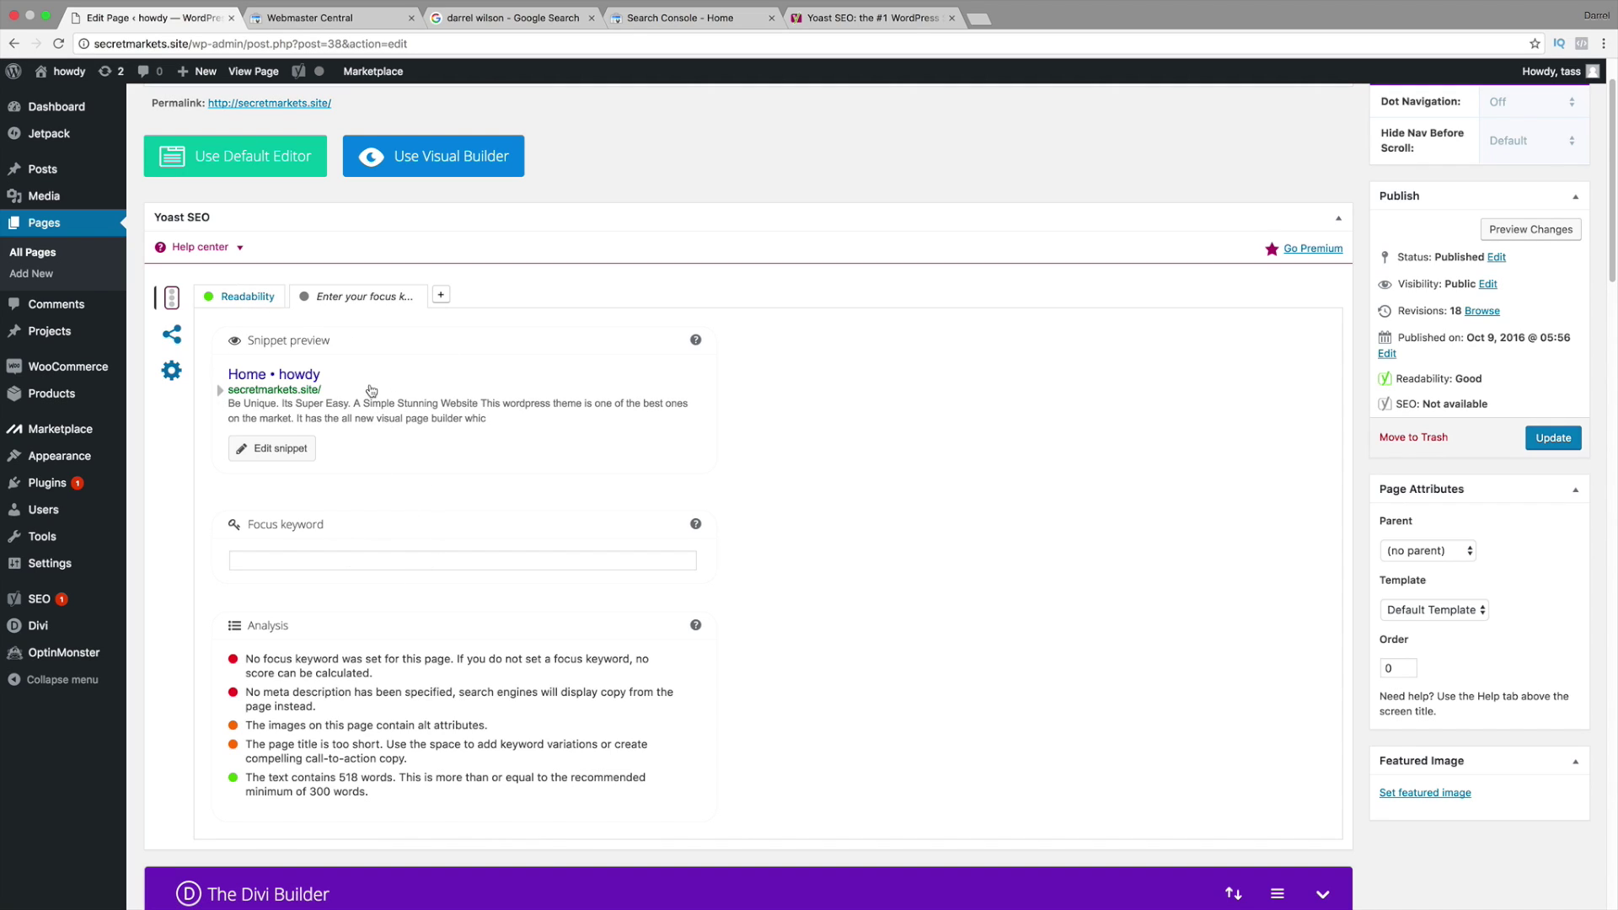
{"action": "left_click", "coordinate": [313, 376]}
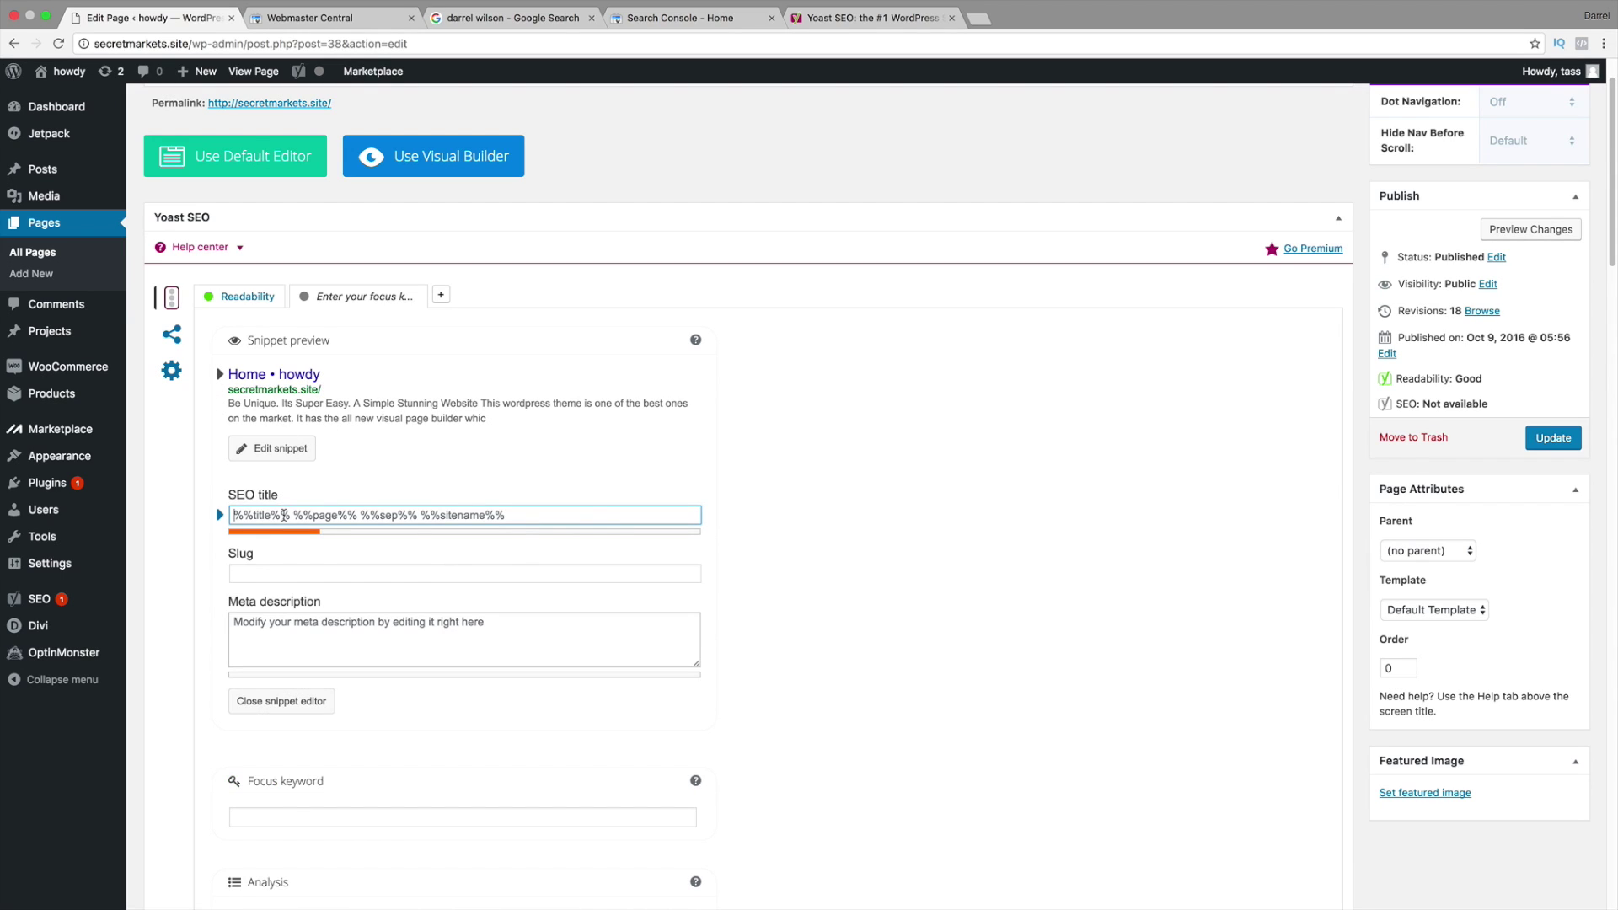
{"action": "left_click", "coordinate": [285, 514]}
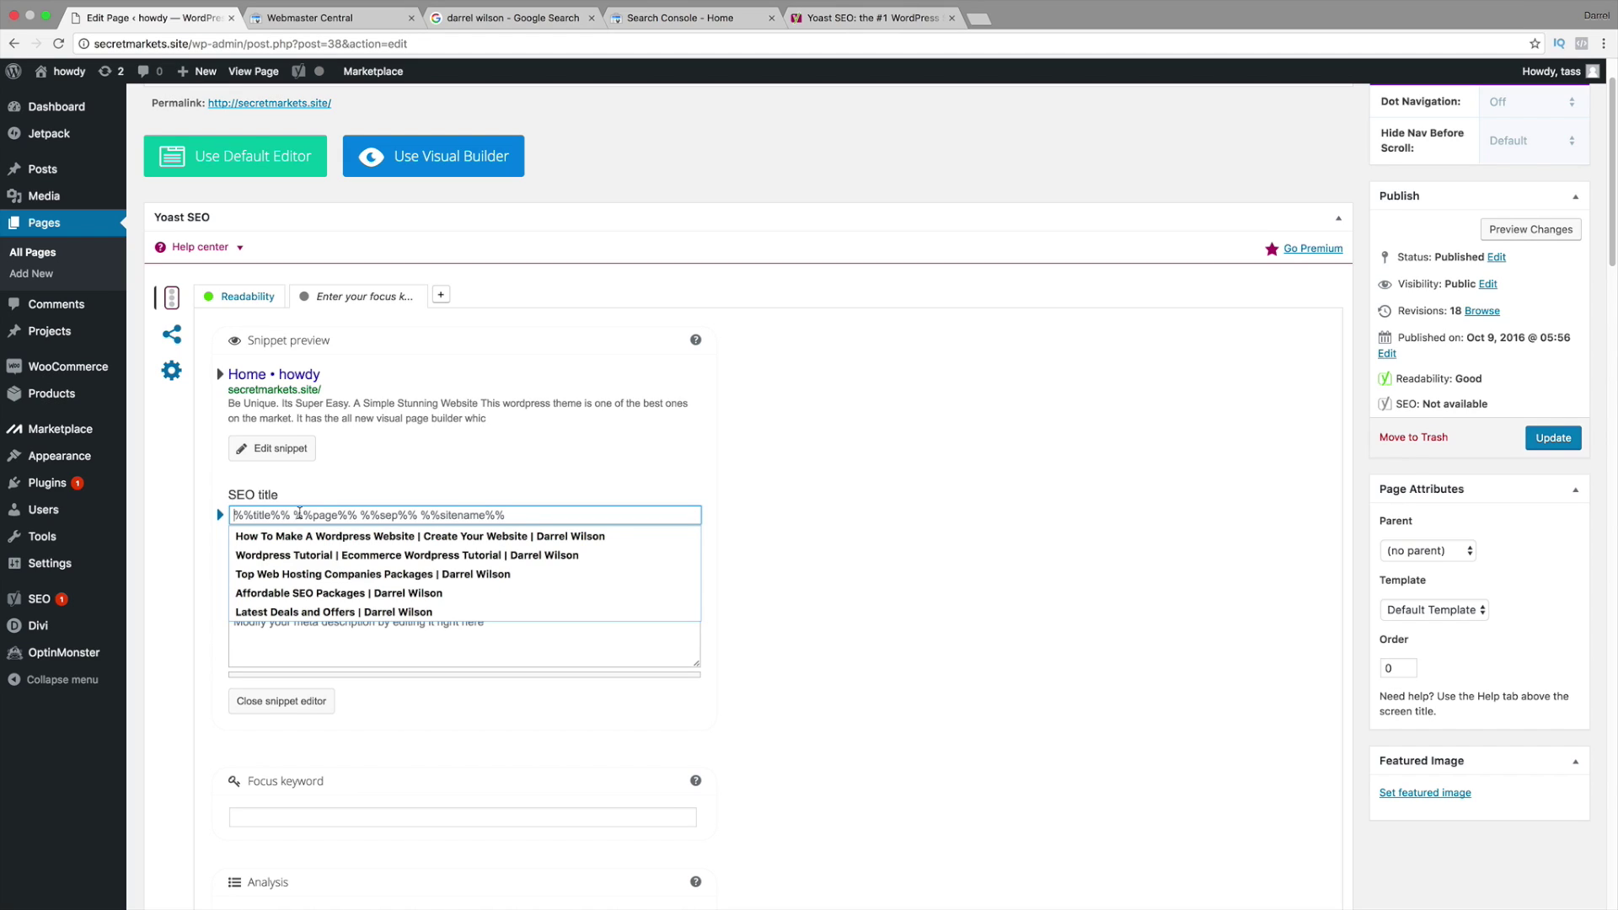
{"action": "type", "text": "Learn"}
{"action": "key", "text": "BackSpace"}
{"action": "key", "text": "BackSpace"}
{"action": "key", "text": "BackSpace"}
{"action": "key", "text": "BackSpace"}
{"action": "key", "text": "BackSpace"}
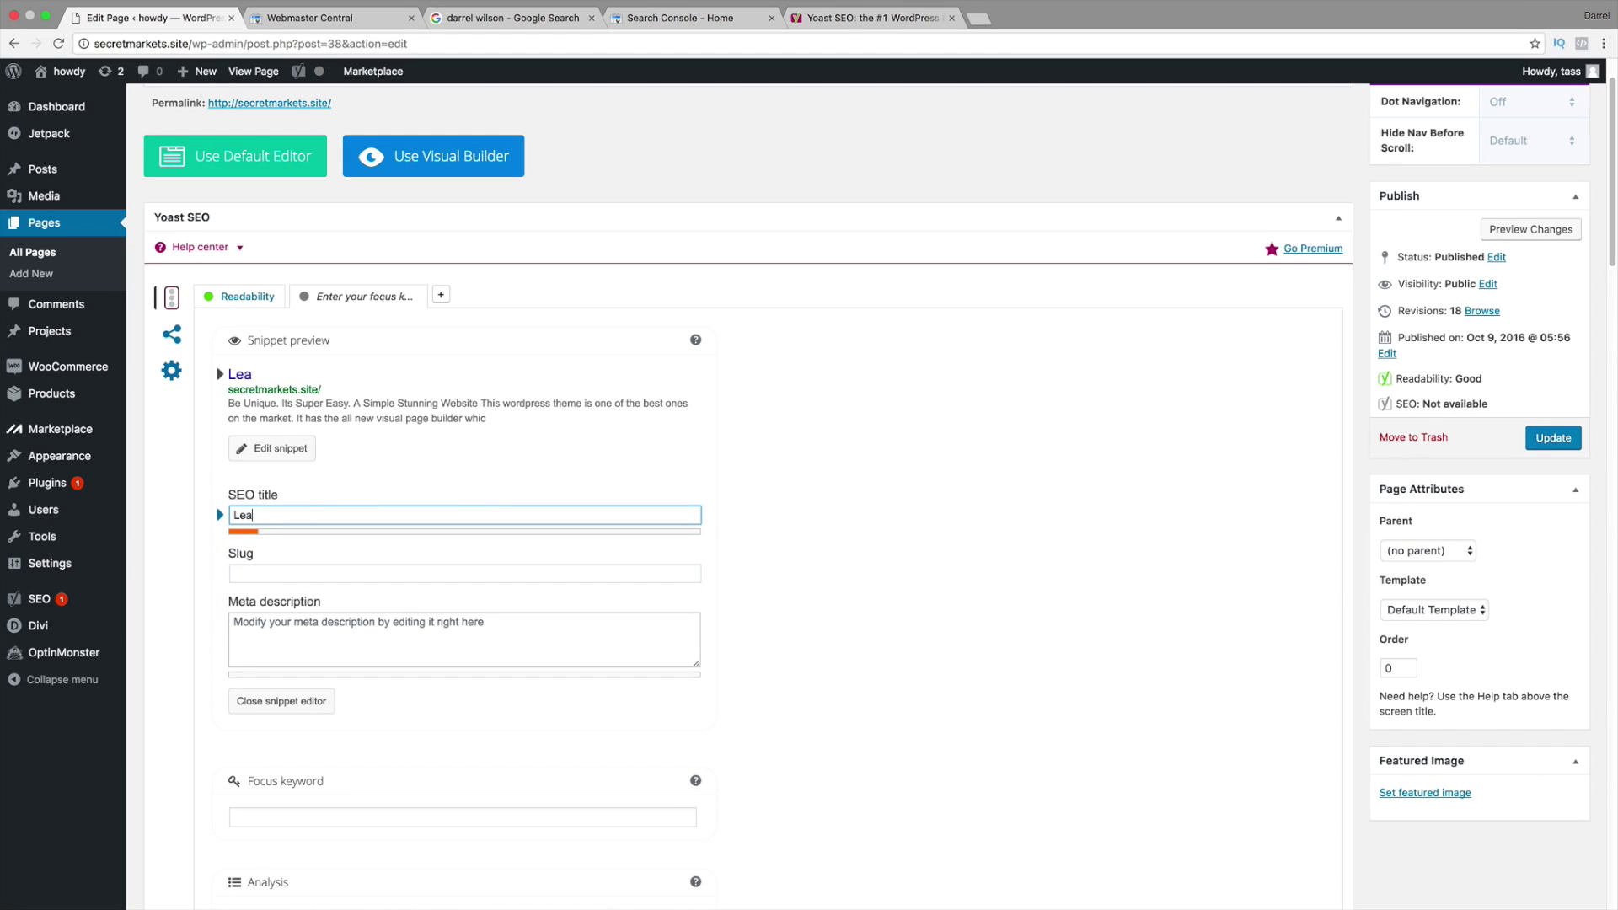
Step: Set the Home page's SEO title to "Come Buy Our Amazing Clothes! We have a cool Clothing Store!"
{"action": "type", "text": "Come Buy Our A"}
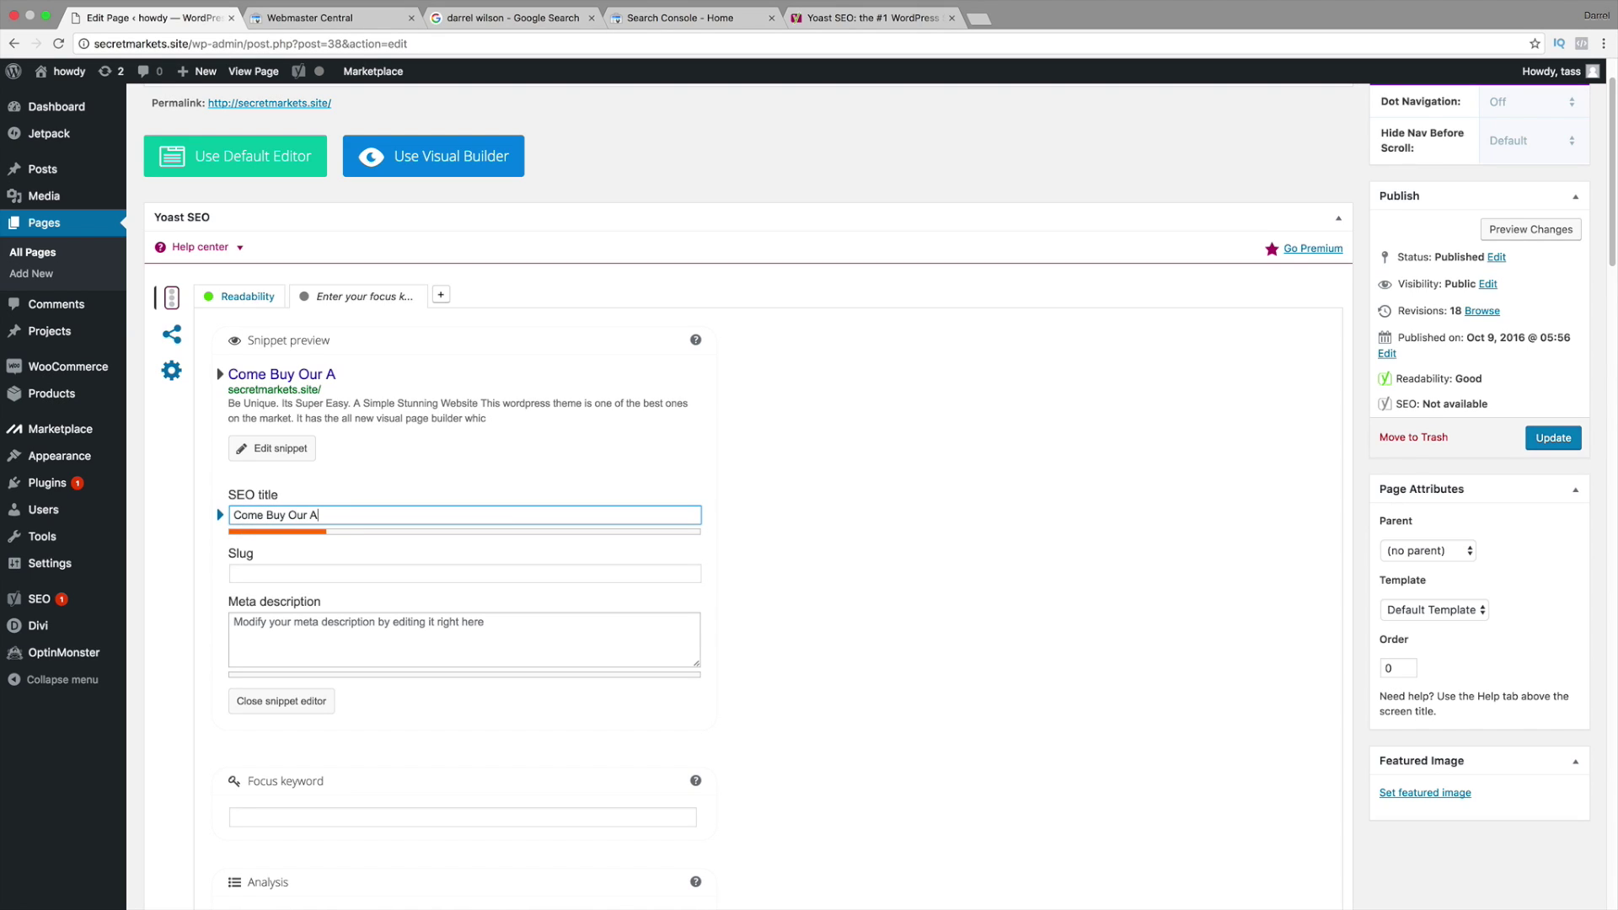
{"action": "type", "text": "mazing Clothes"}
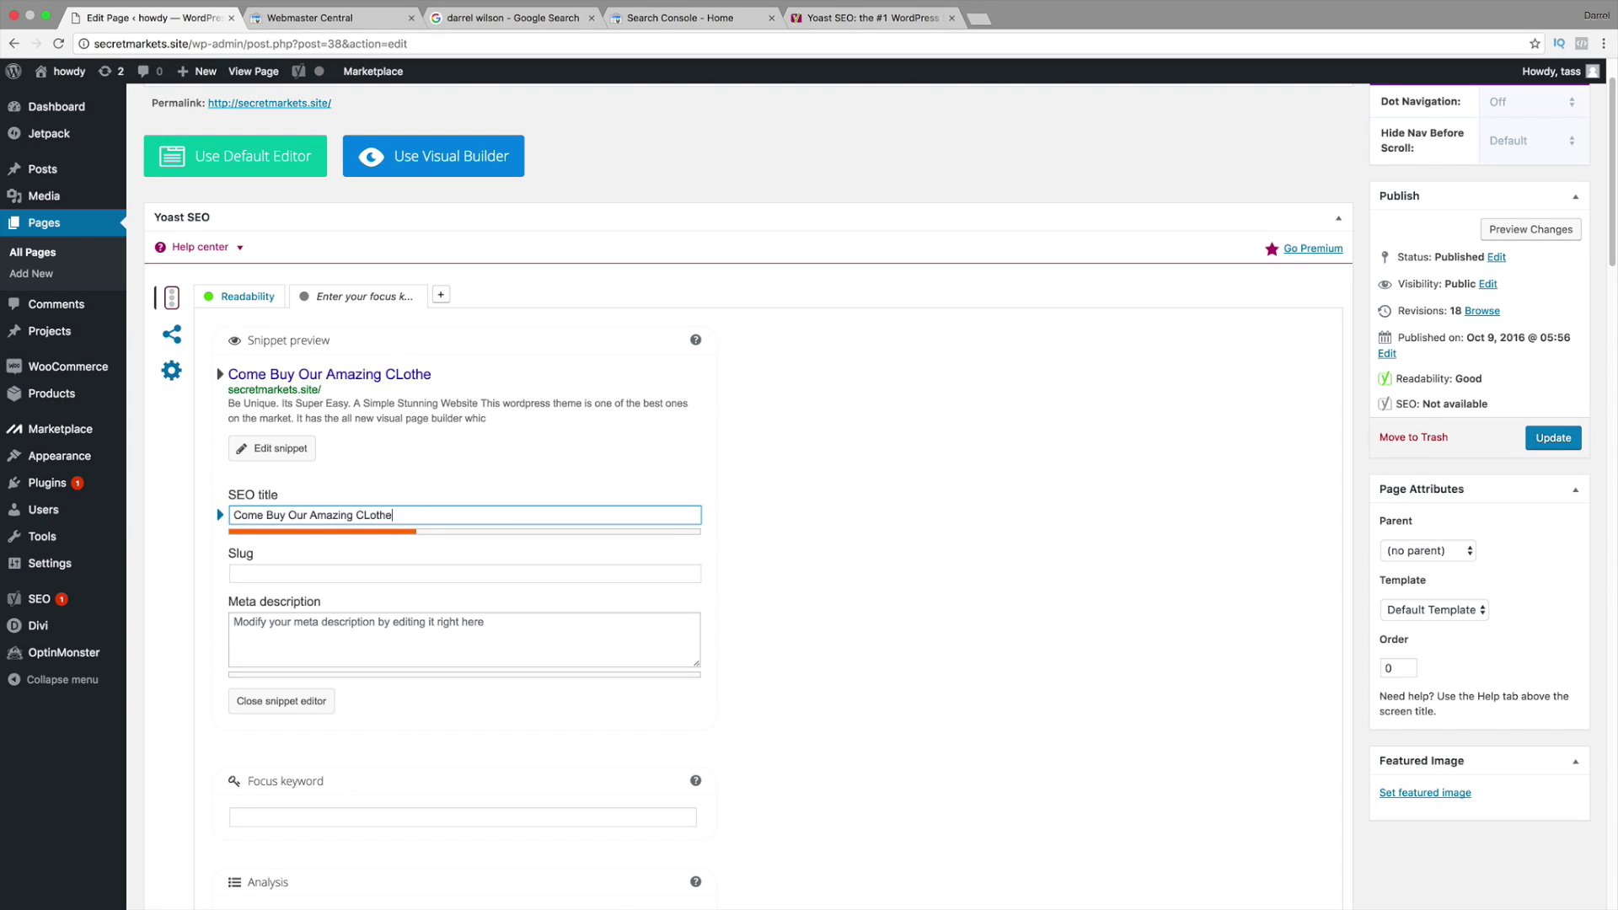
{"action": "key", "text": "alt+shift+Left"}
{"action": "type", "text": "CLot"}
{"action": "key", "text": "BackSpace"}
{"action": "key", "text": "BackSpace"}
{"action": "key", "text": "BackSpace"}
{"action": "type", "text": "kl"}
{"action": "key", "text": "BackSpace"}
{"action": "type", "text": "lothes! We have a "}
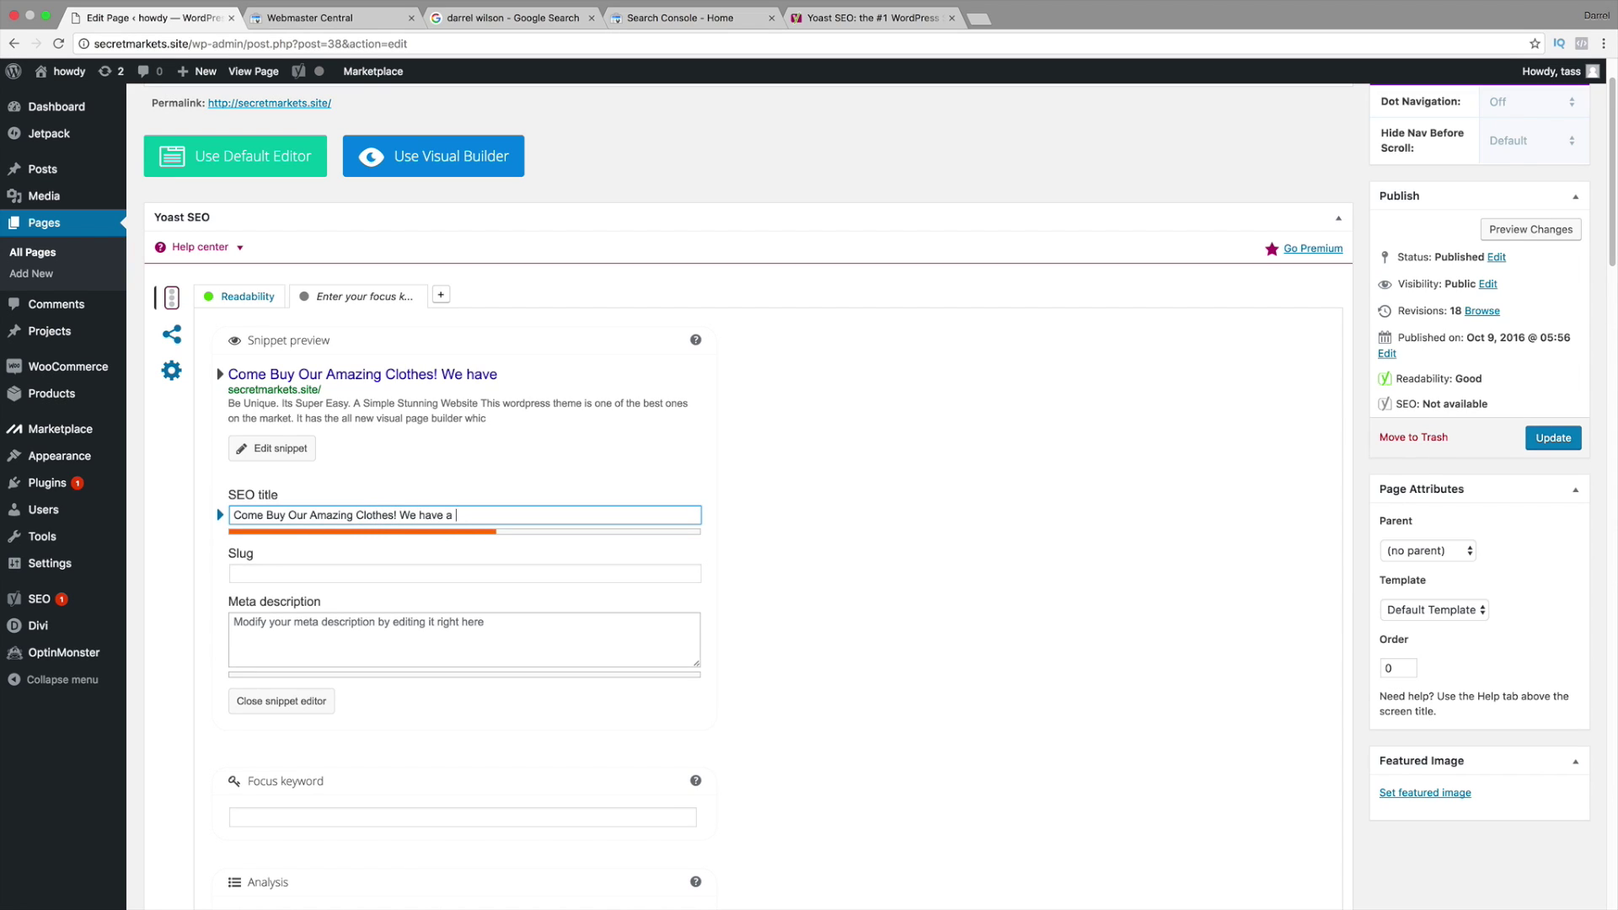
{"action": "type", "text": "cool Clothing Store!"}
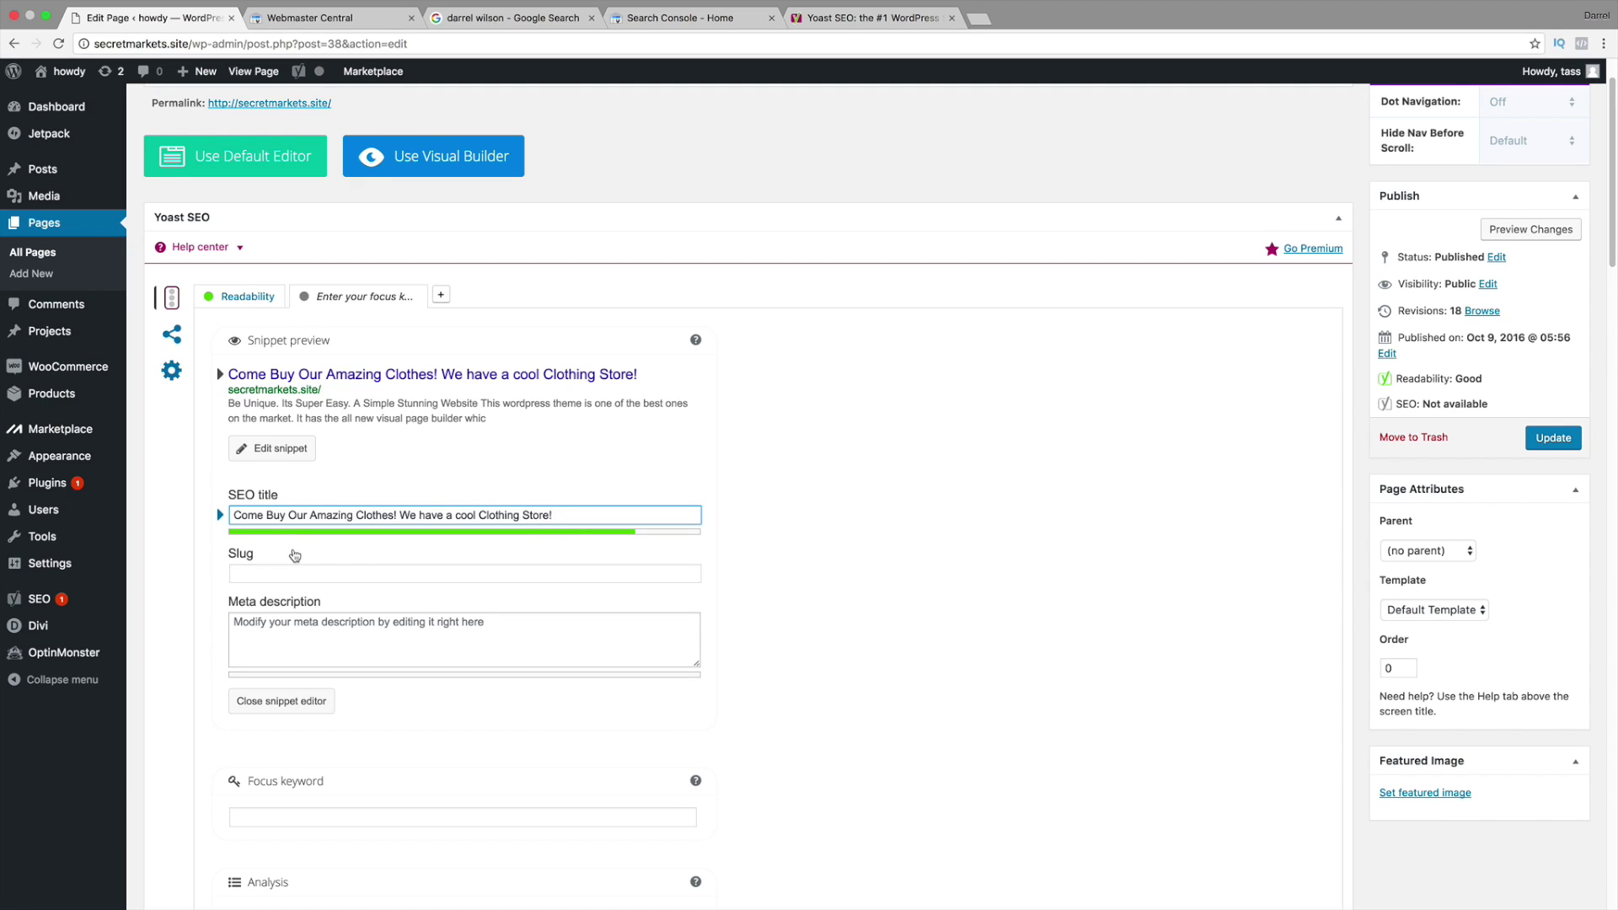
Step: Enter the Home page's meta description "This is a cool clothing store we sell really nice clothes. Come learn all about our store"
{"action": "left_click", "coordinate": [300, 617]}
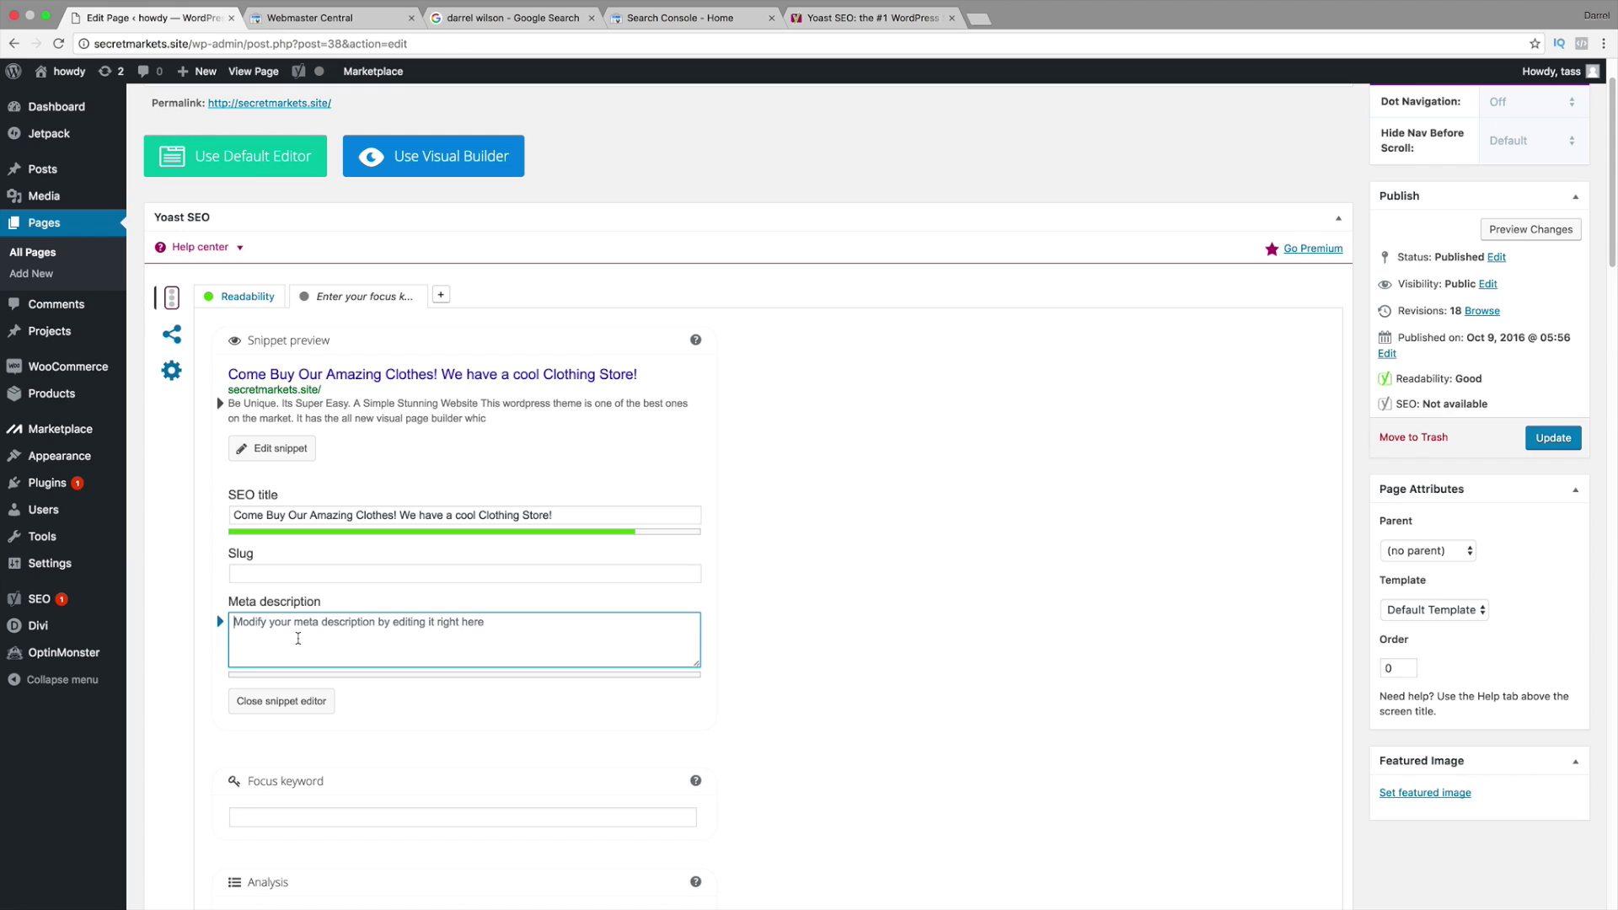
{"action": "type", "text": "This is a c"}
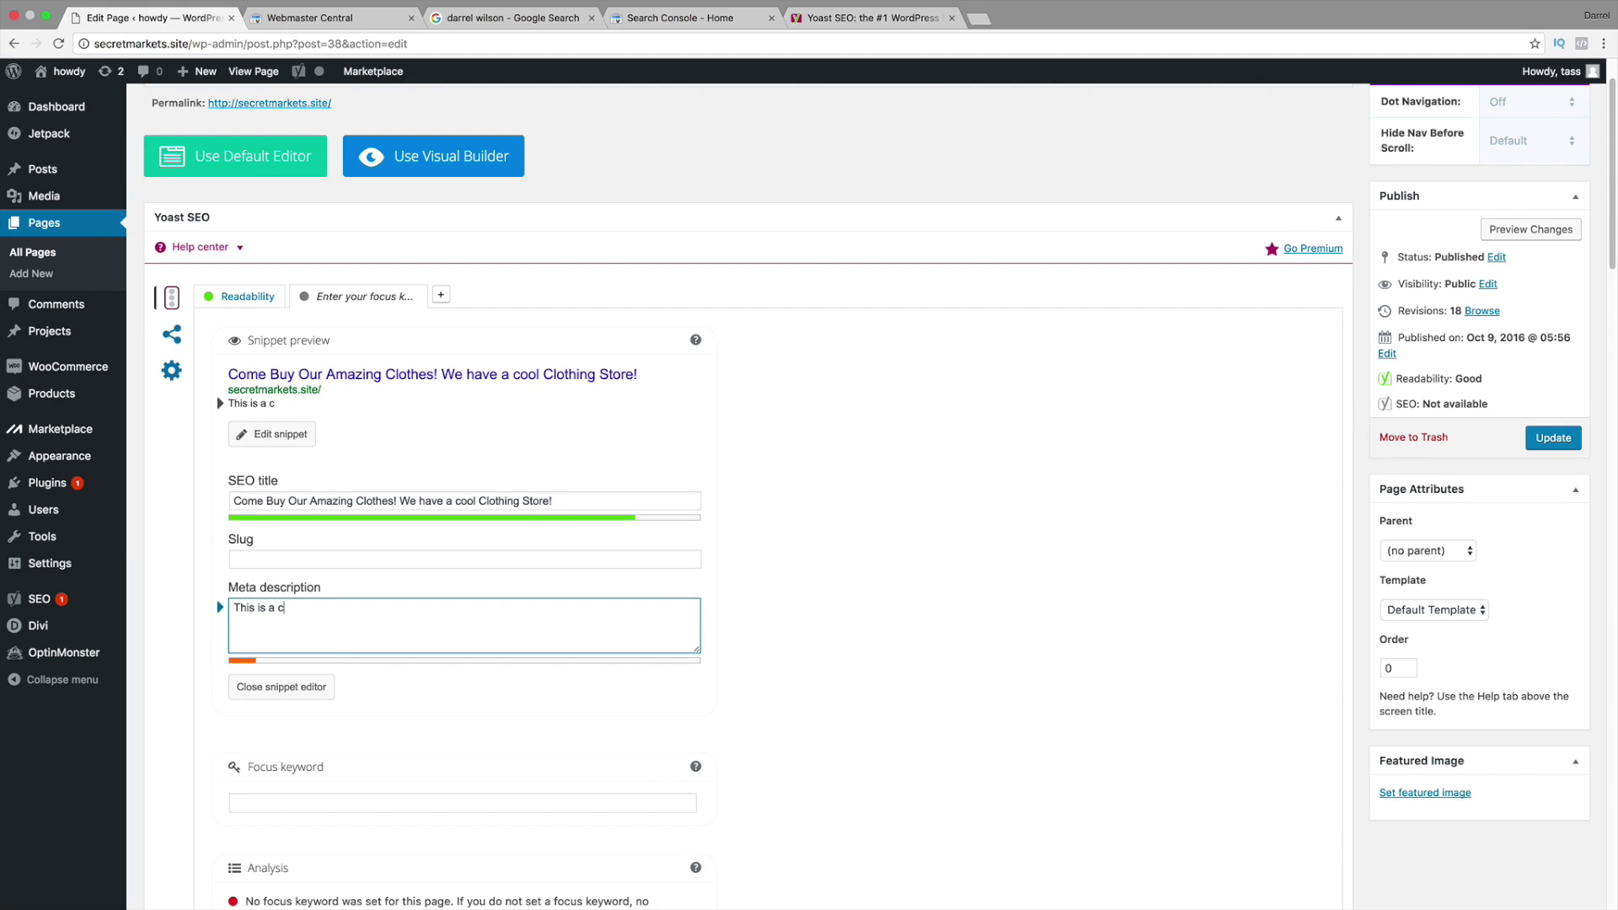
{"action": "type", "text": "ool clothing store w"}
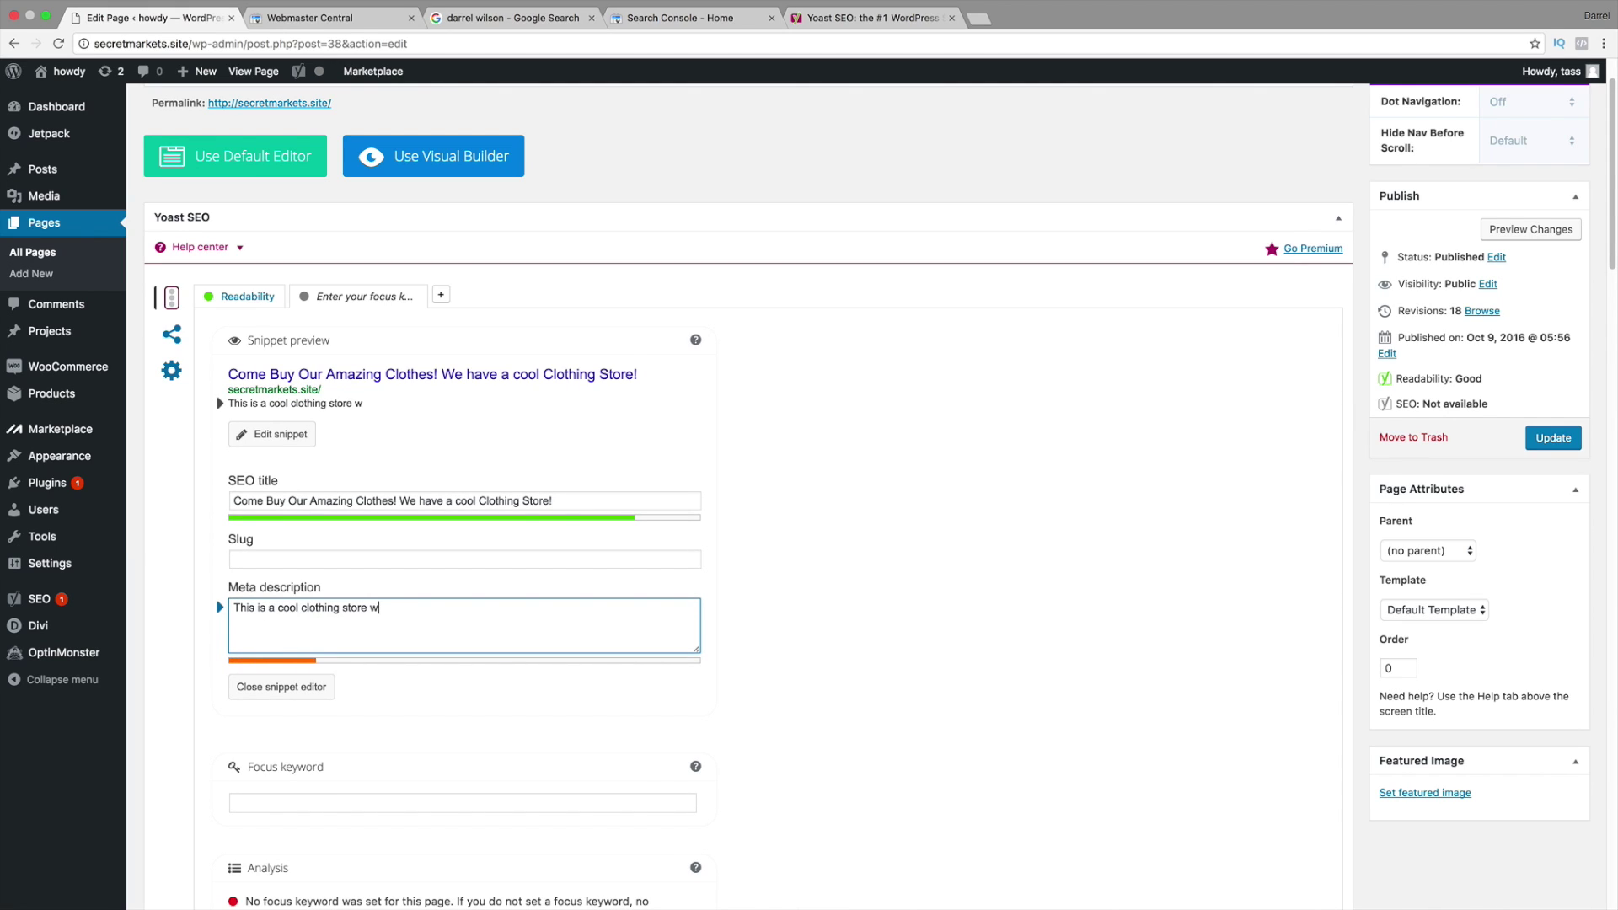
{"action": "type", "text": "e sell really nice "}
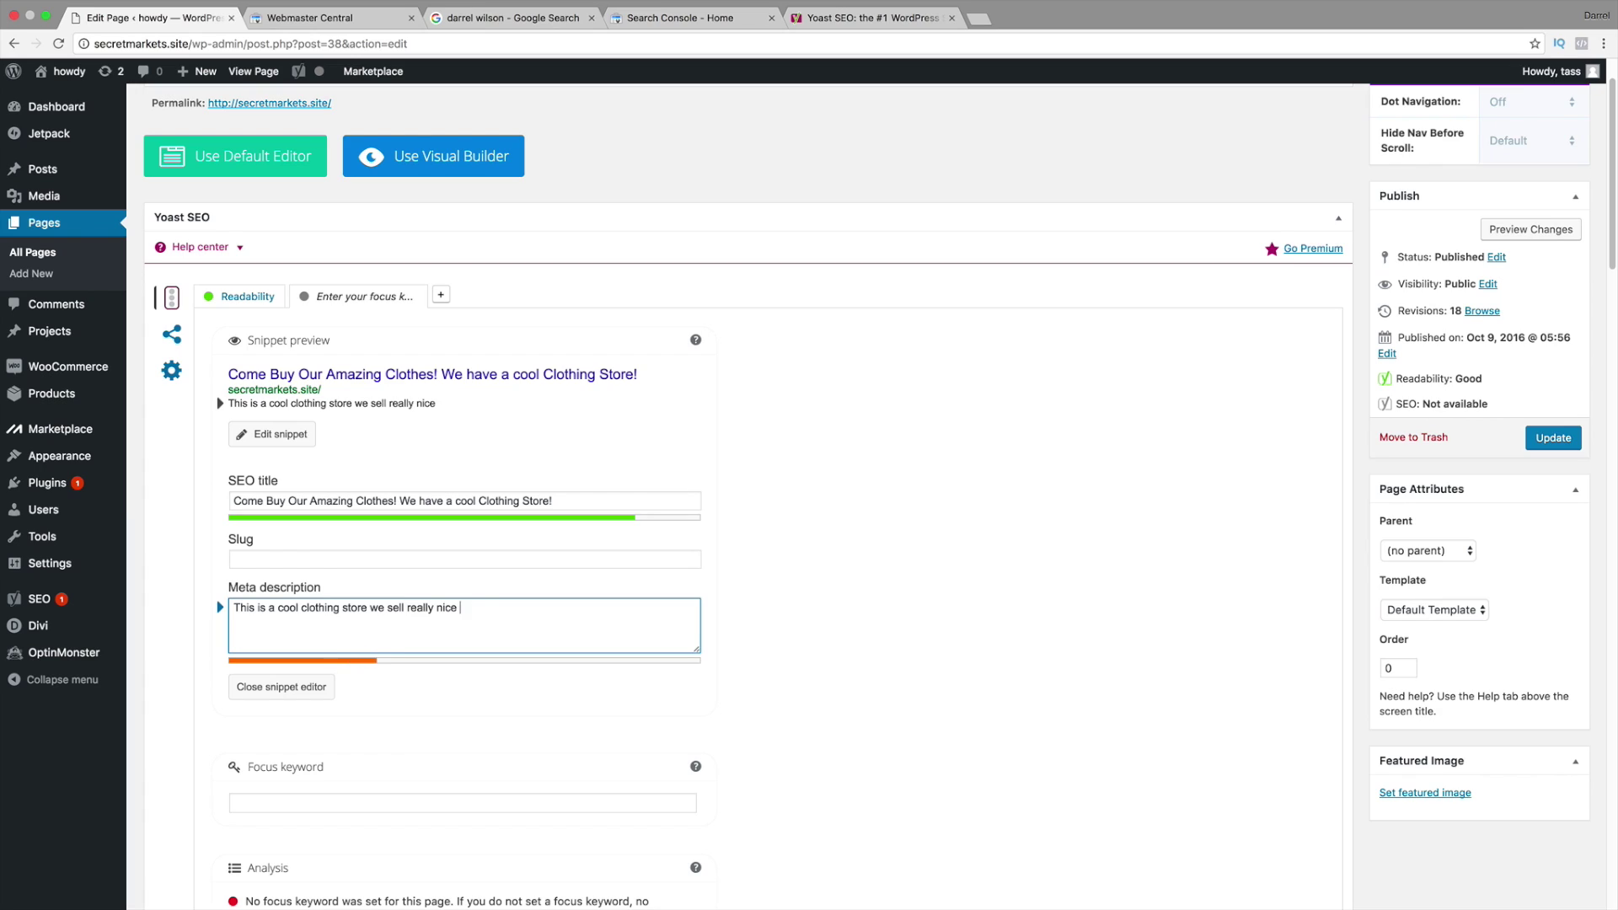
{"action": "type", "text": "clothes. Ciome"}
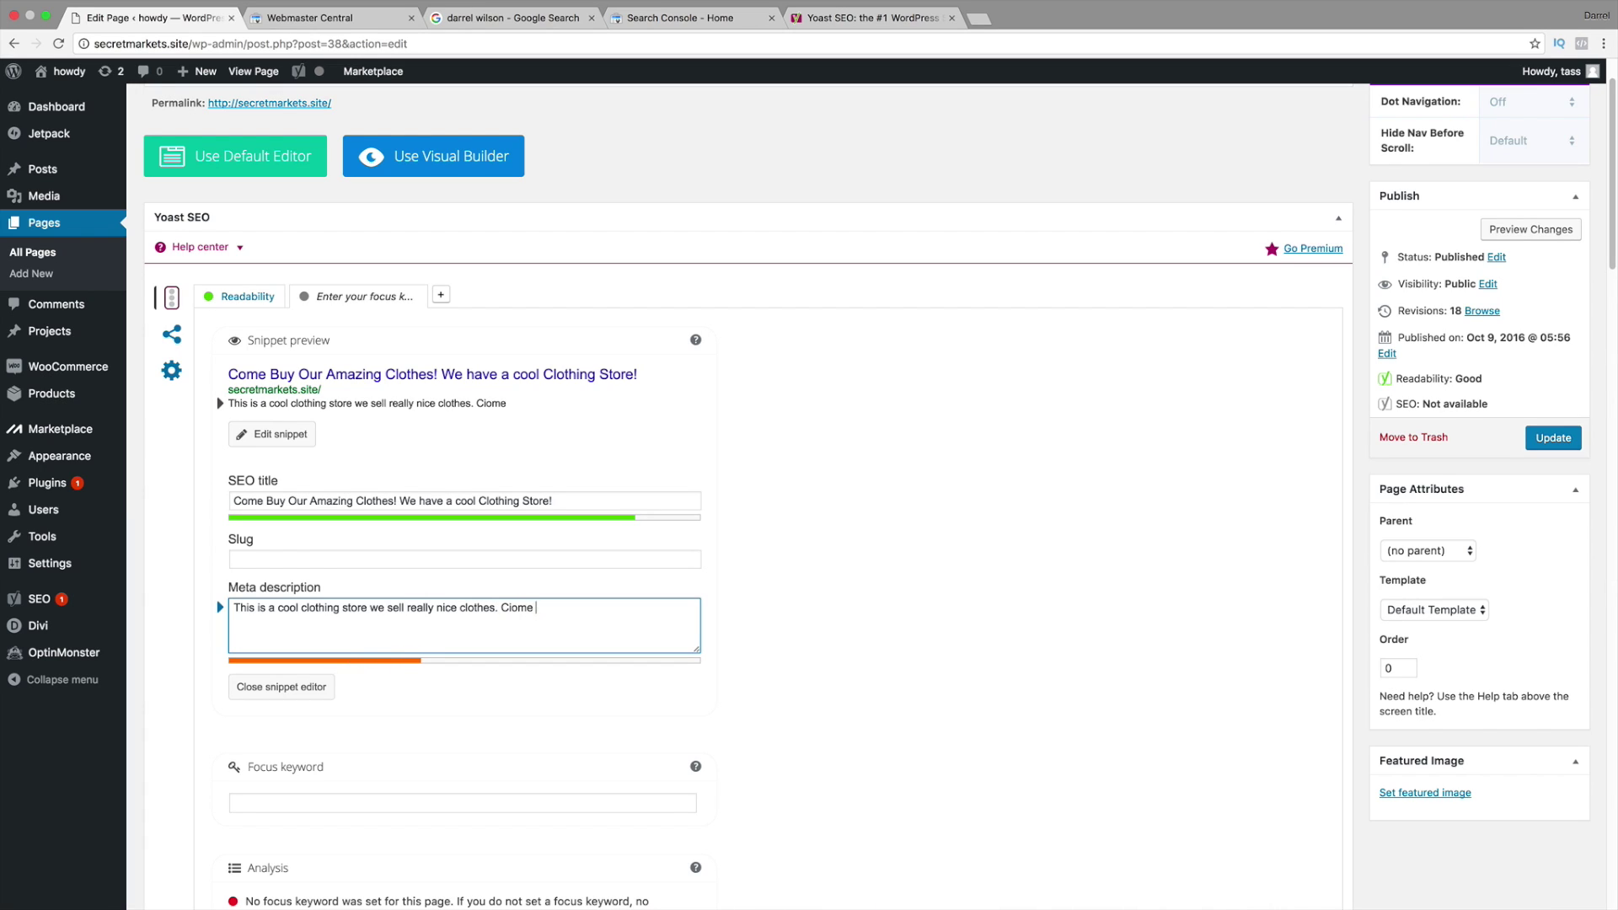
{"action": "key", "text": "BackSpace"}
{"action": "key", "text": "BackSpace"}
{"action": "key", "text": "BackSpace"}
{"action": "key", "text": "BackSpace"}
{"action": "key", "text": "BackSpace"}
{"action": "type", "text": "ome learn a;"}
{"action": "type", "text": "l about our store"}
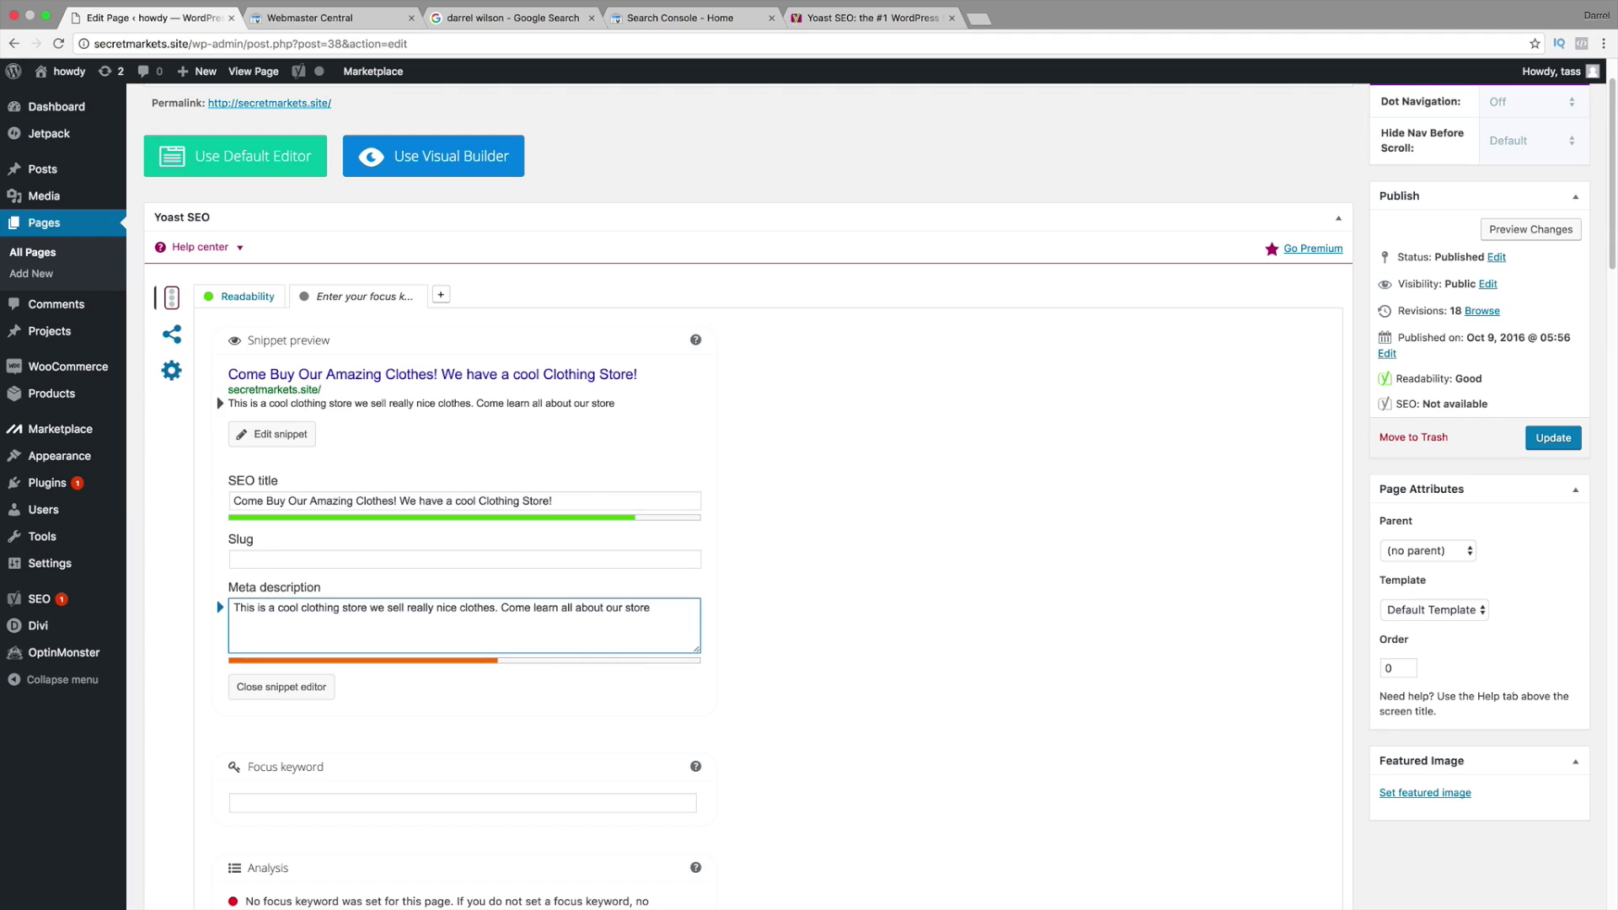
Step: Extend the meta description with "and our amazing clothing brands for sale!", correcting the misspelled "amazing" with the spelling suggestion
{"action": "type", "text": "and our amazong clothing brands"}
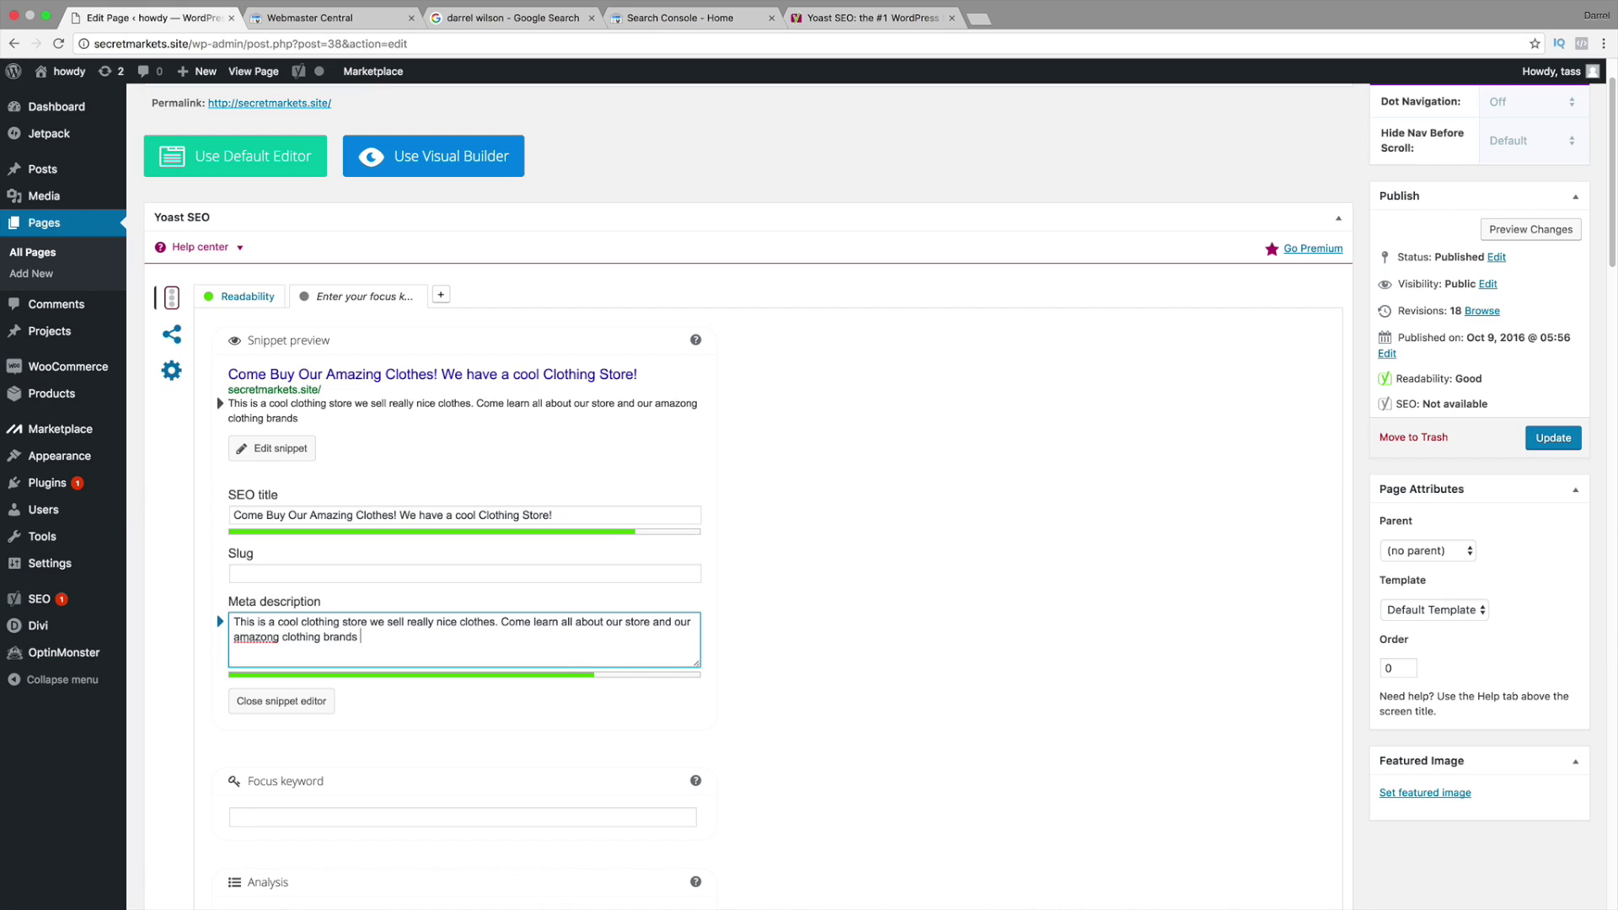
{"action": "type", "text": " for sale!"}
{"action": "right_click", "coordinate": [257, 638]}
{"action": "left_click", "coordinate": [309, 529]}
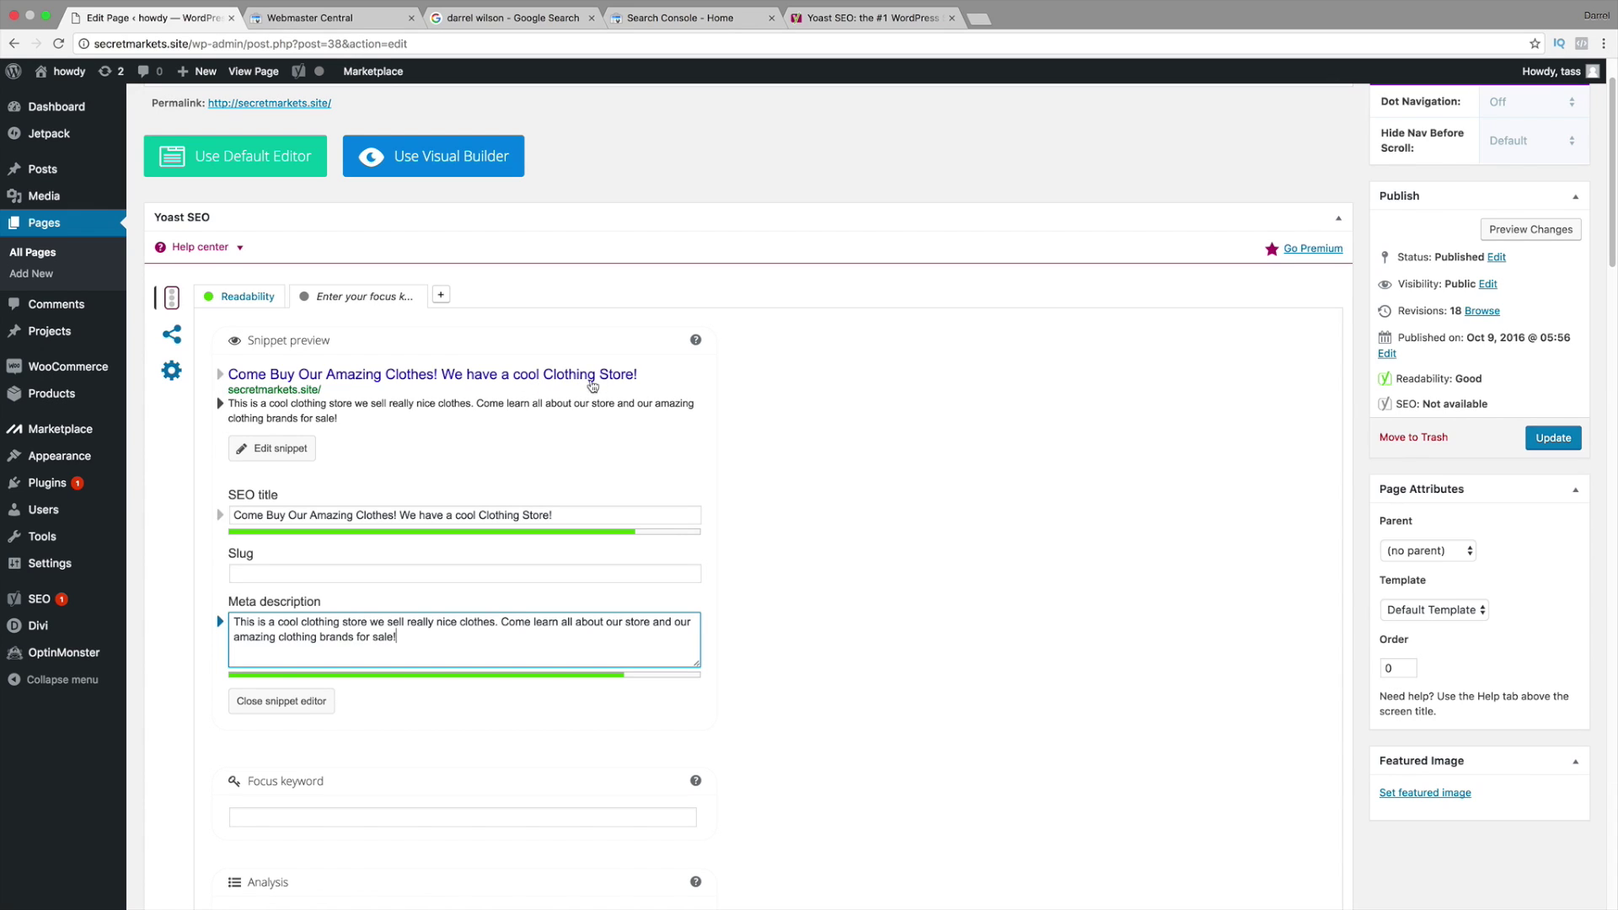
Step: Set the Home page's focus keyword to "Clothing" and review the keyword analysis, including the page title and keyword usage checks
{"action": "scroll", "coordinate": [593, 385], "scroll_direction": "down", "scroll_amount": 2}
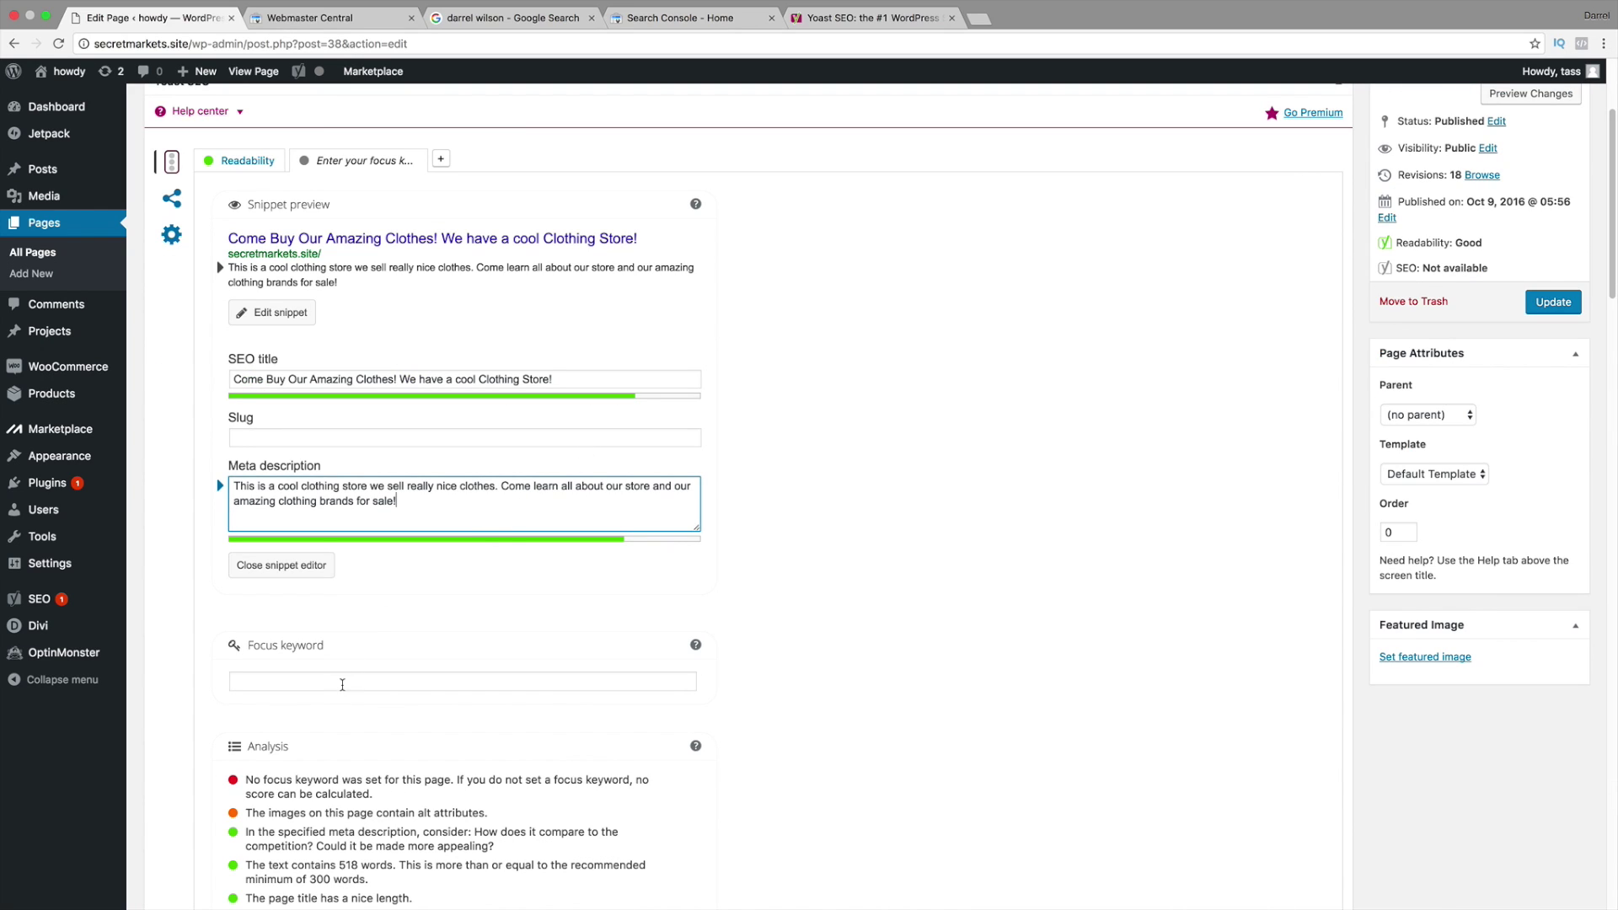
{"action": "left_click", "coordinate": [342, 682]}
{"action": "type", "text": "Ckl"}
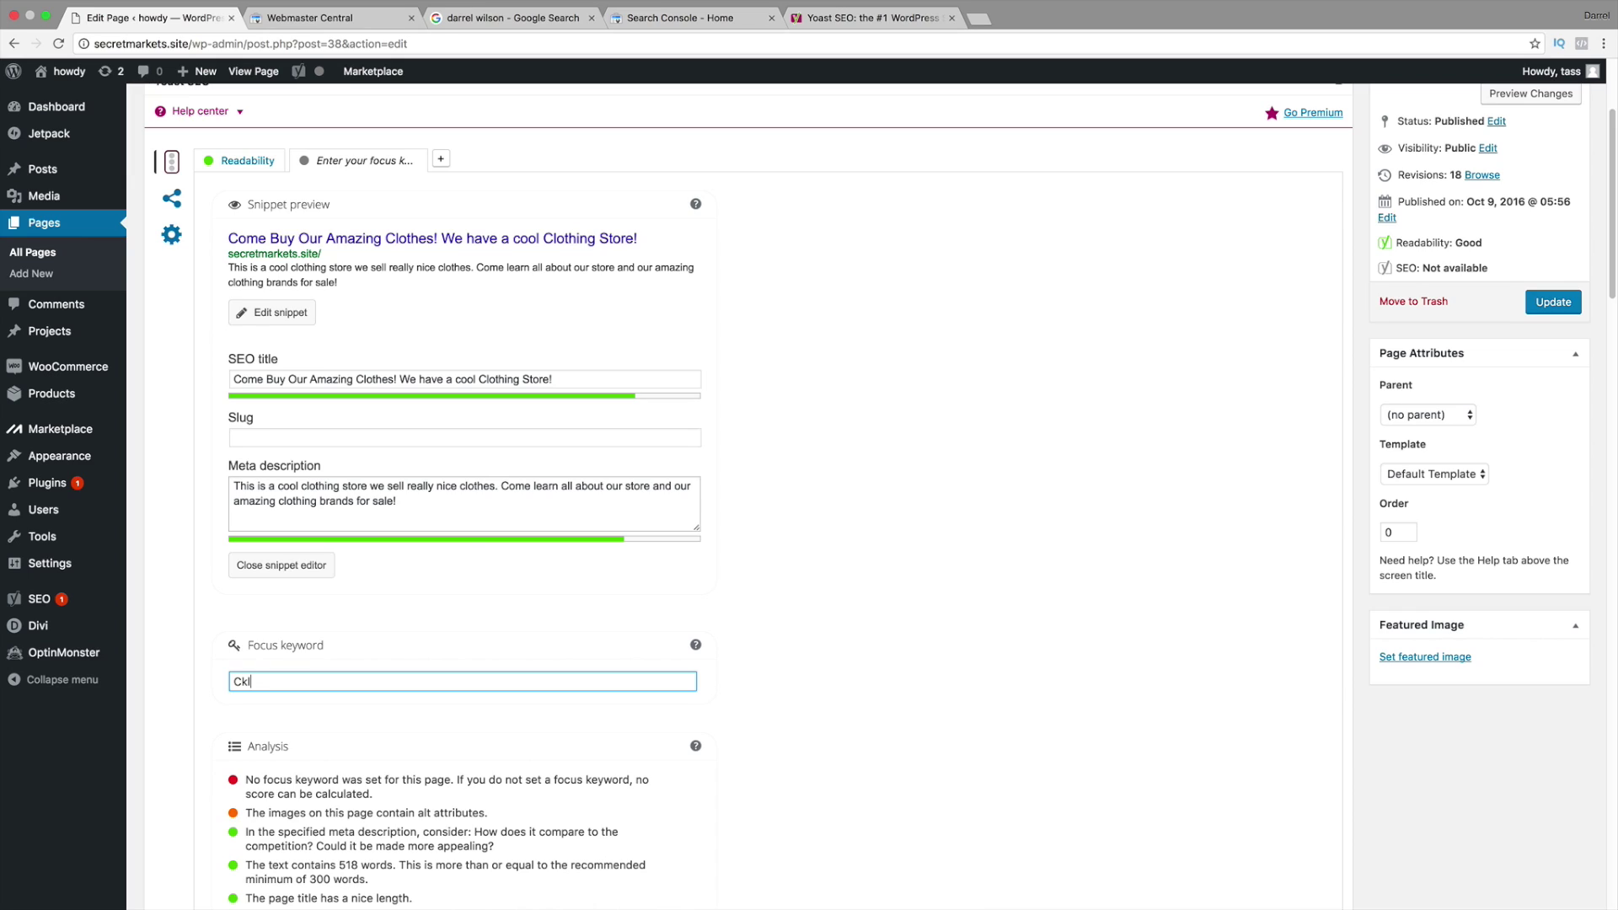
{"action": "type", "text": "othing"}
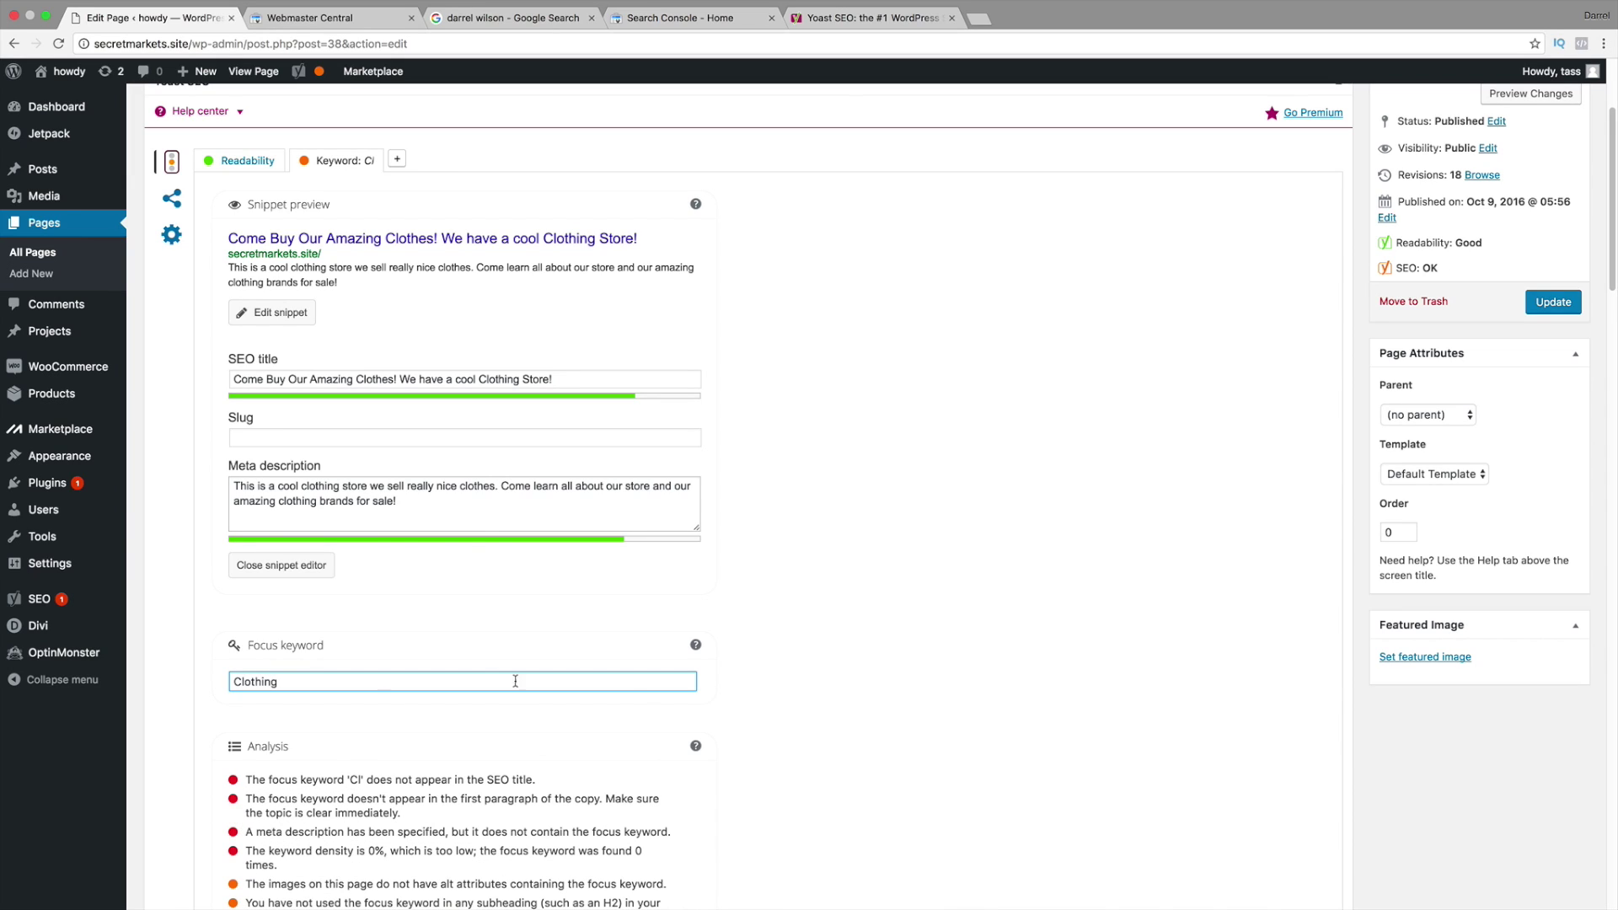
{"action": "left_click", "coordinate": [971, 679]}
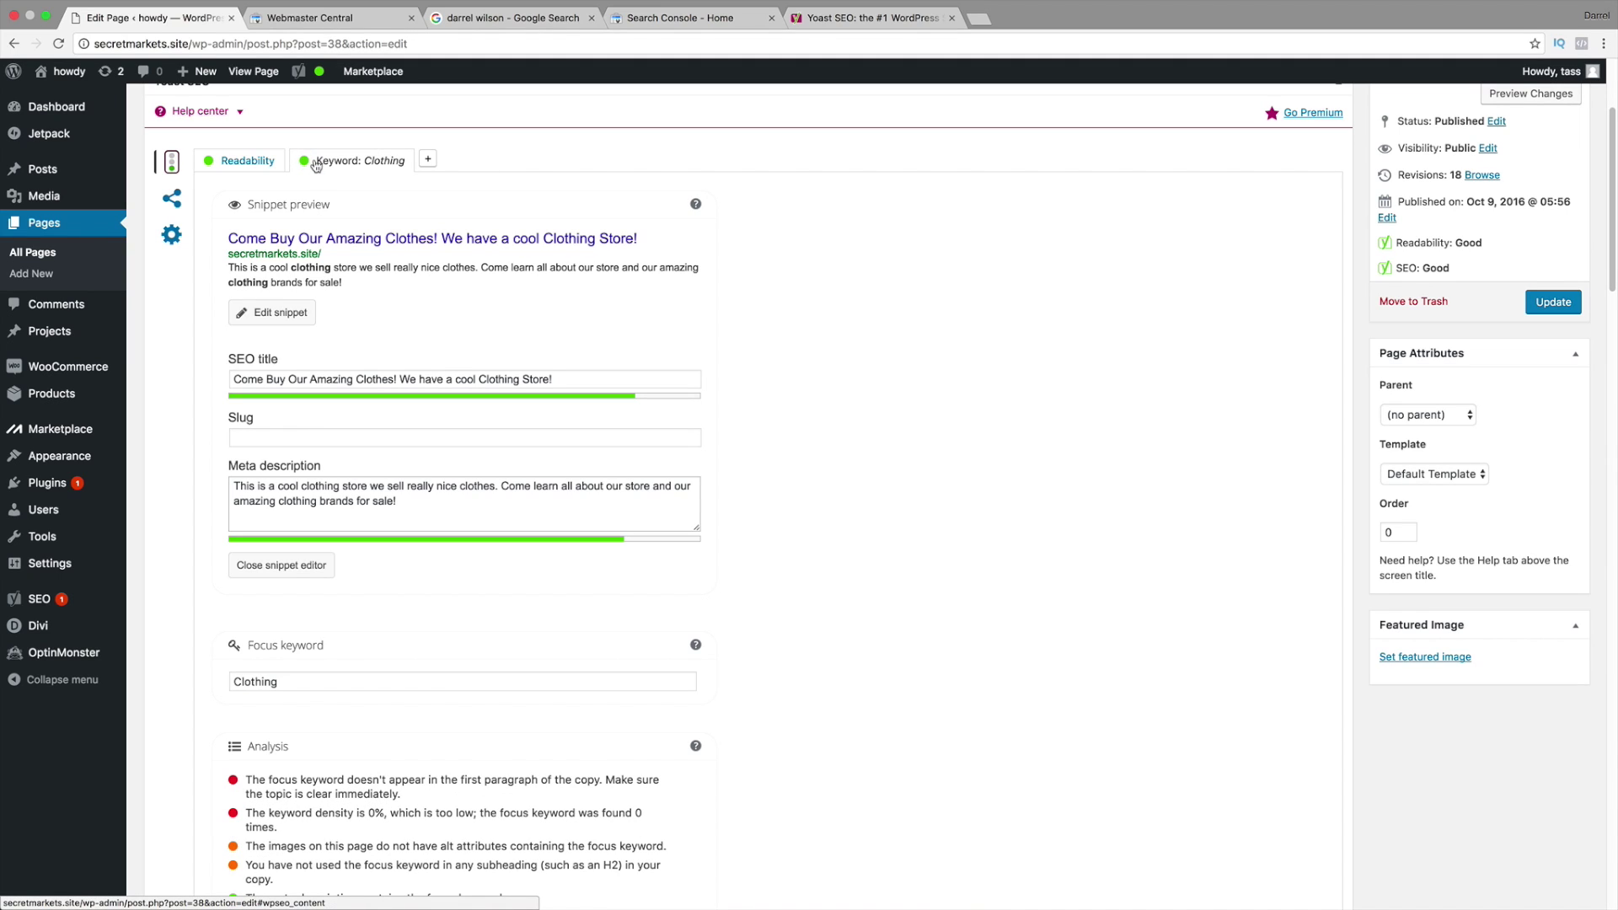
{"action": "scroll", "coordinate": [391, 358], "scroll_direction": "down", "scroll_amount": 3}
{"action": "scroll", "coordinate": [391, 357], "scroll_direction": "down", "scroll_amount": 1}
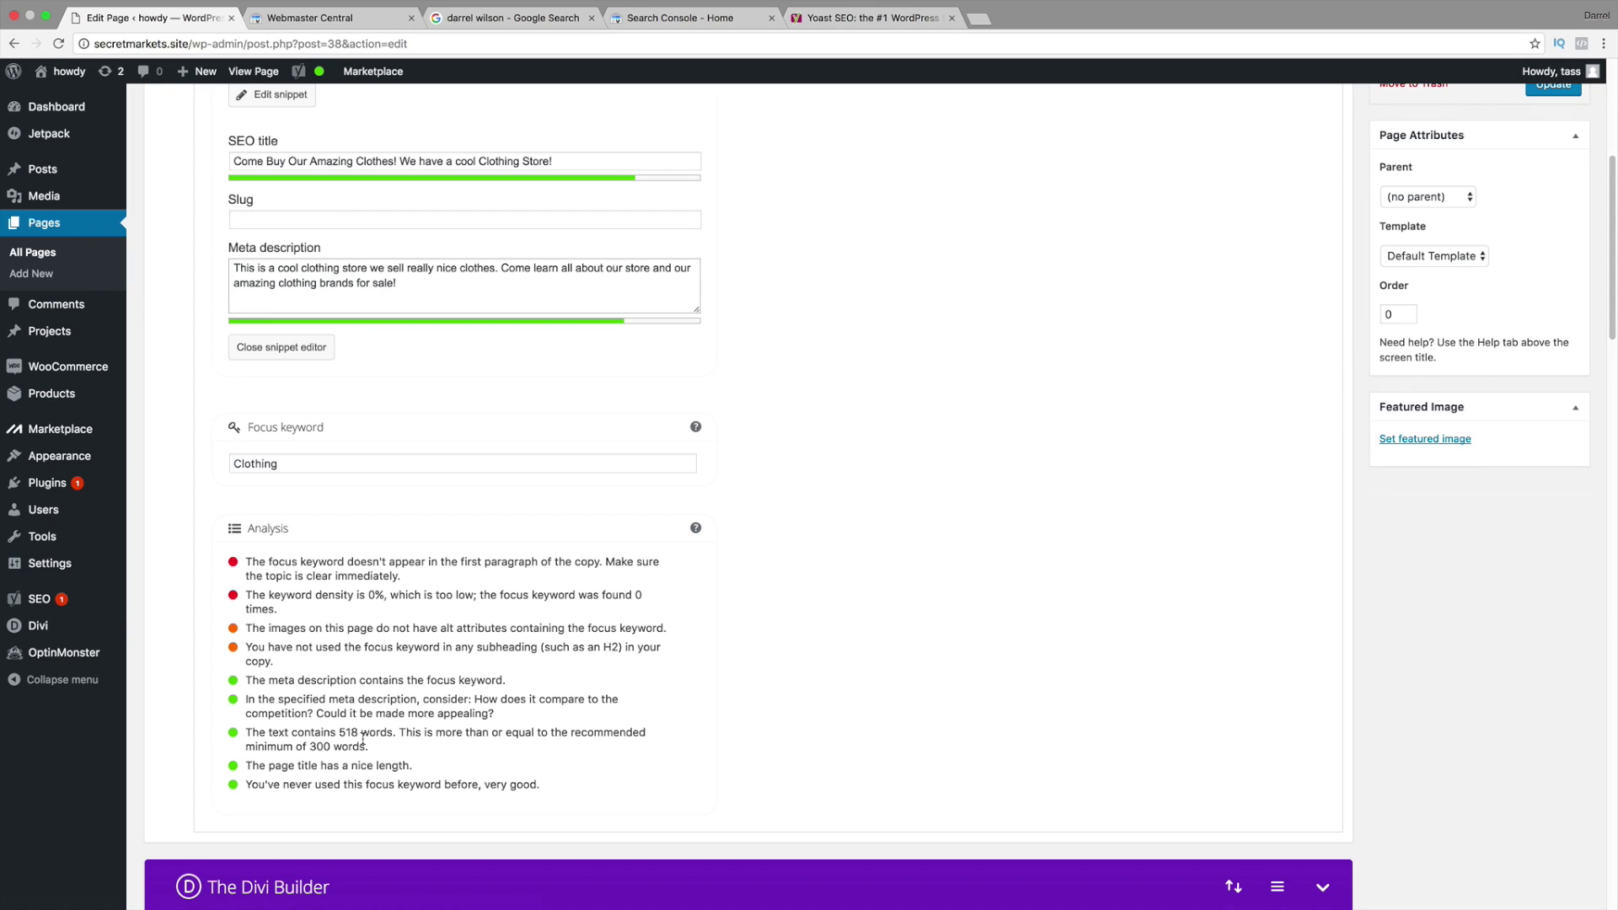
{"action": "left_click_drag", "start_coordinate": [269, 765], "coordinate": [401, 765]}
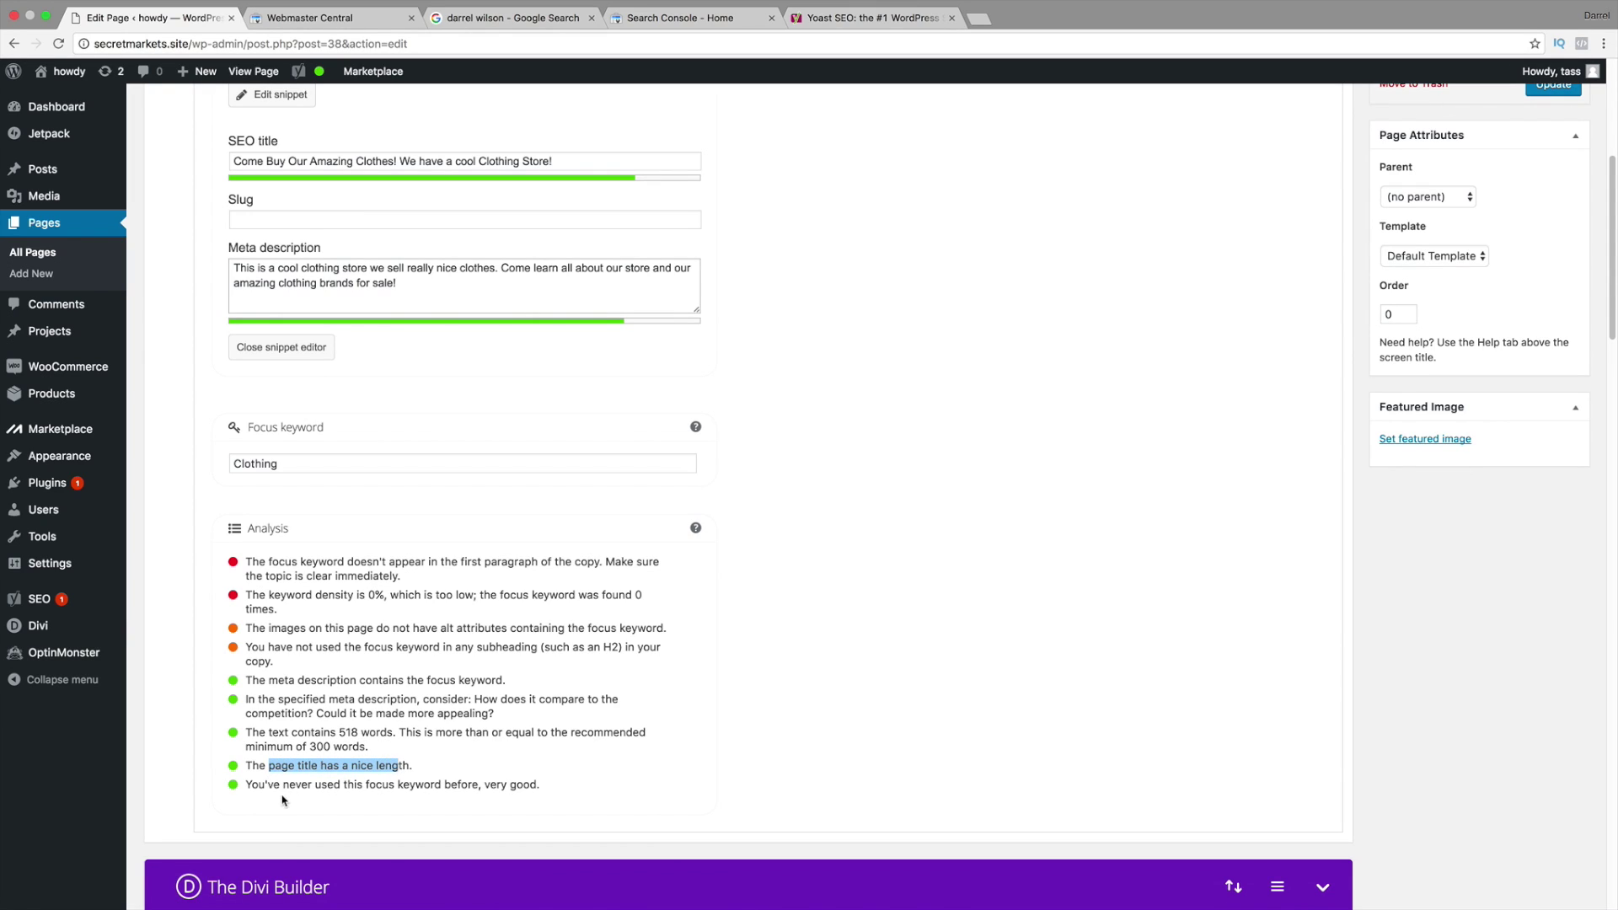
{"action": "left_click_drag", "start_coordinate": [283, 784], "coordinate": [452, 785]}
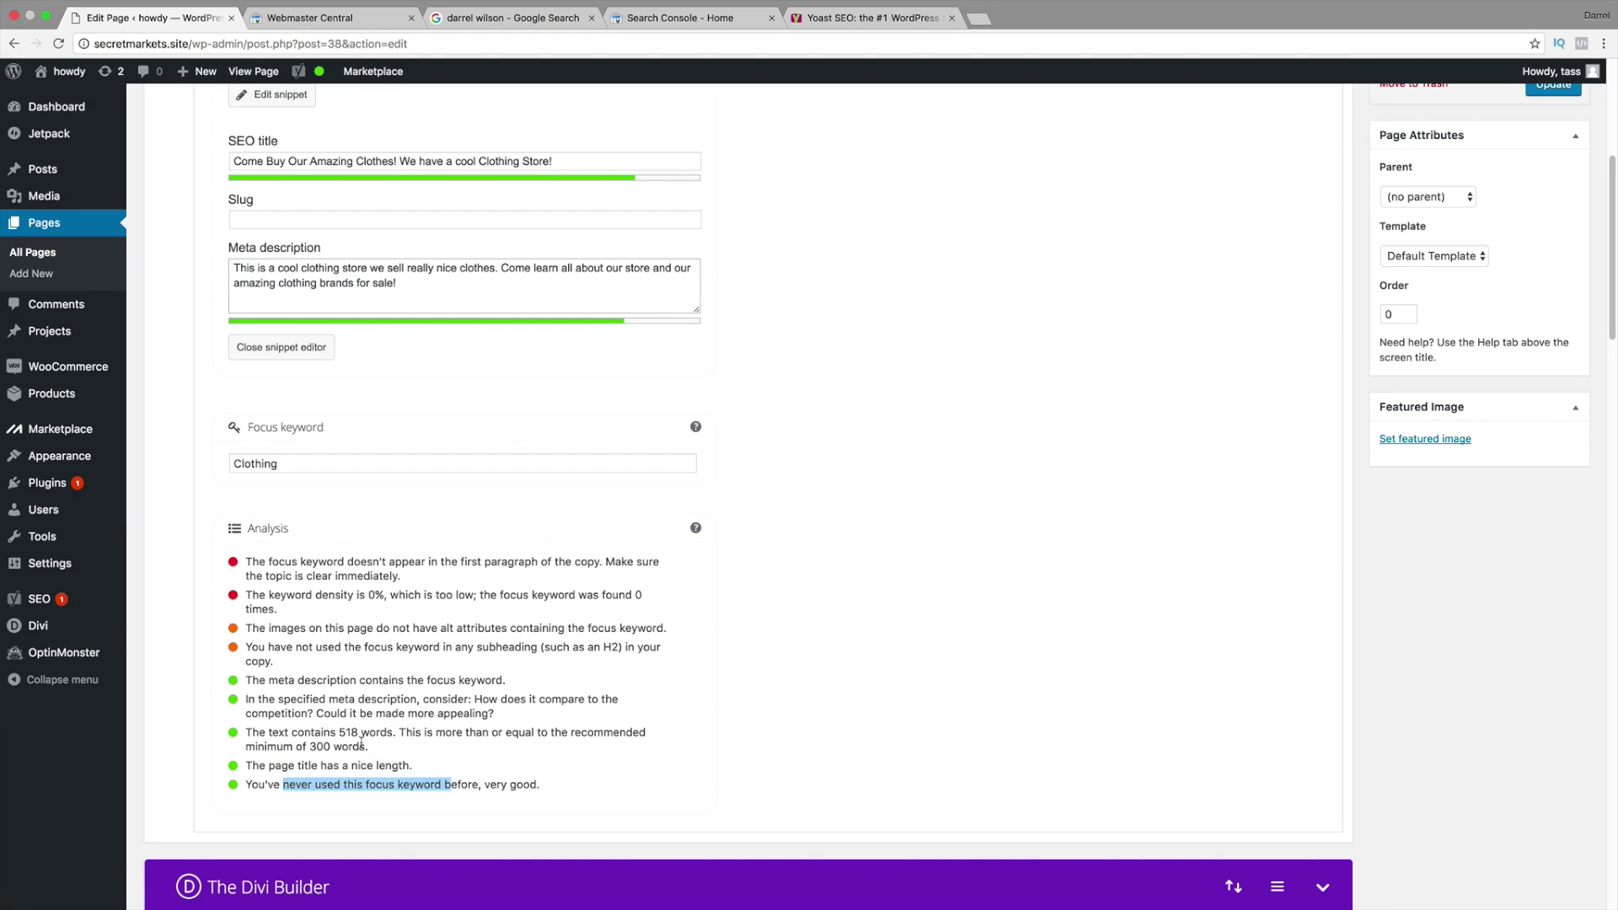
Step: Extend the Home page's focus keyword to "Clothing Store"
{"action": "scroll", "coordinate": [328, 575], "scroll_direction": "up", "scroll_amount": 3}
{"action": "left_click", "coordinate": [328, 574]}
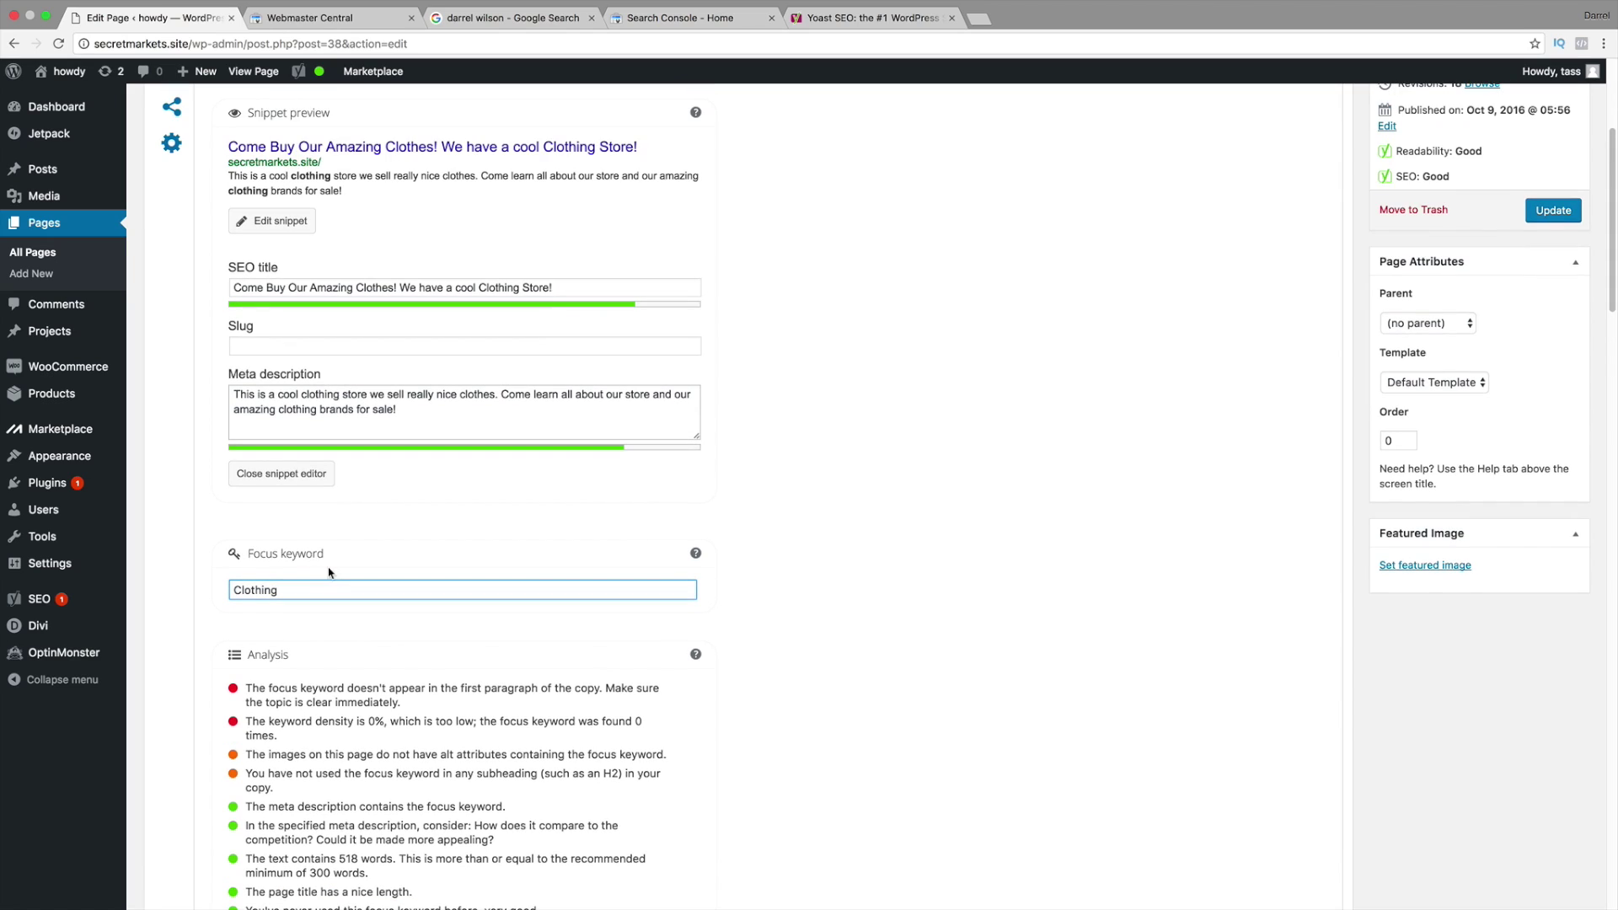
{"action": "type", "text": "Store"}
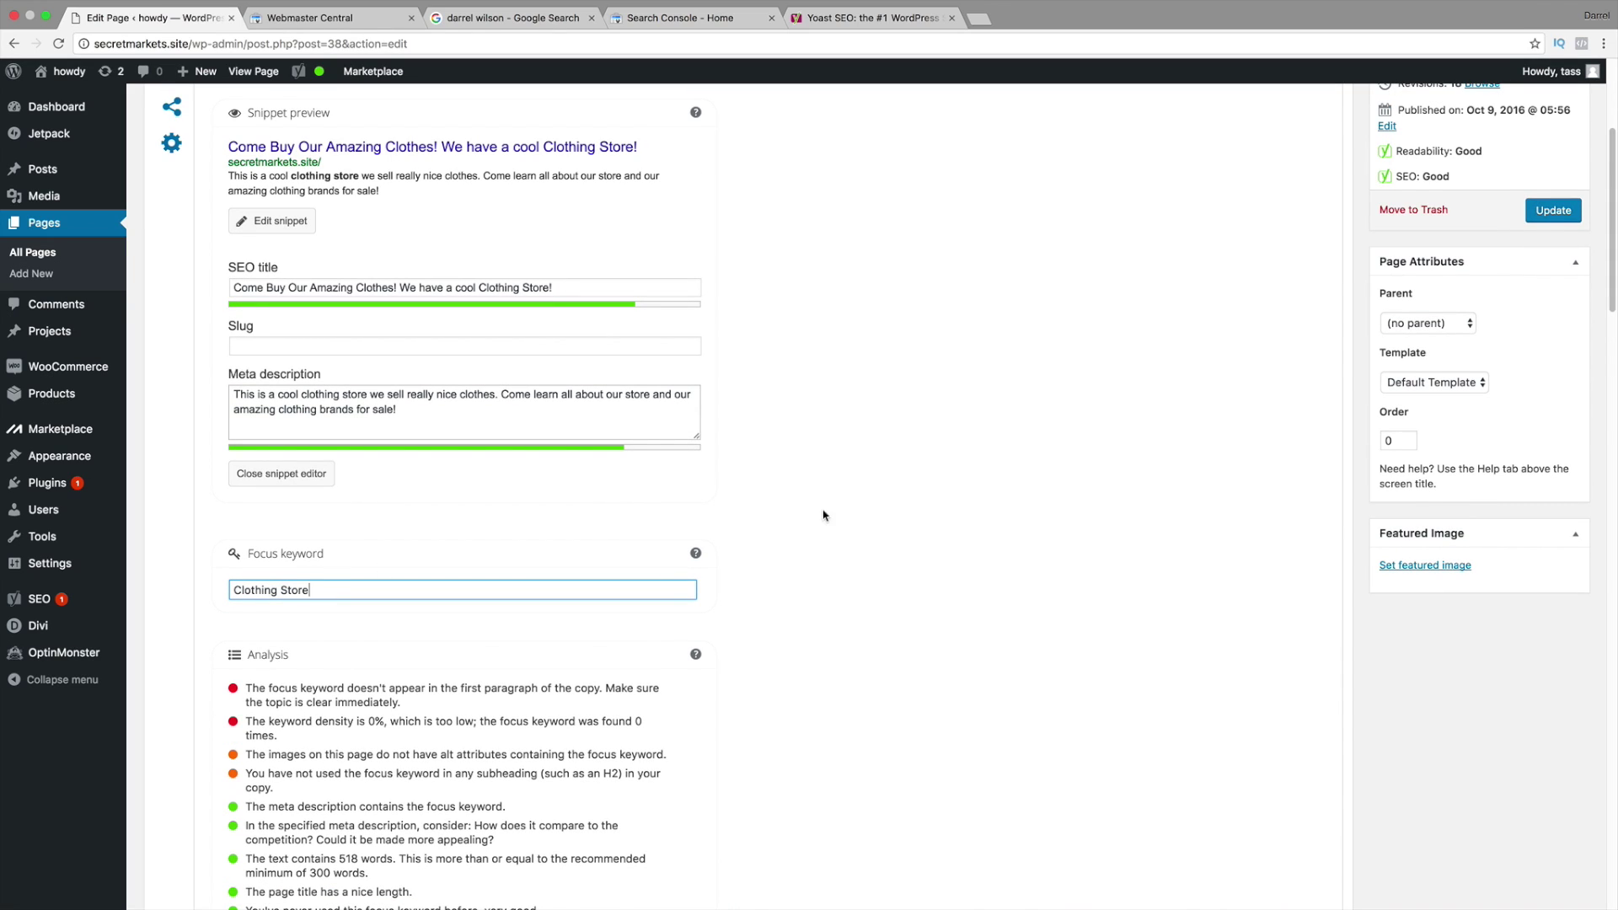
{"action": "left_click", "coordinate": [811, 531]}
Step: Replace the Home page's focus keyword with "Tamale" and return to the rating above the snippet preview
{"action": "triple_click", "coordinate": [351, 592]}
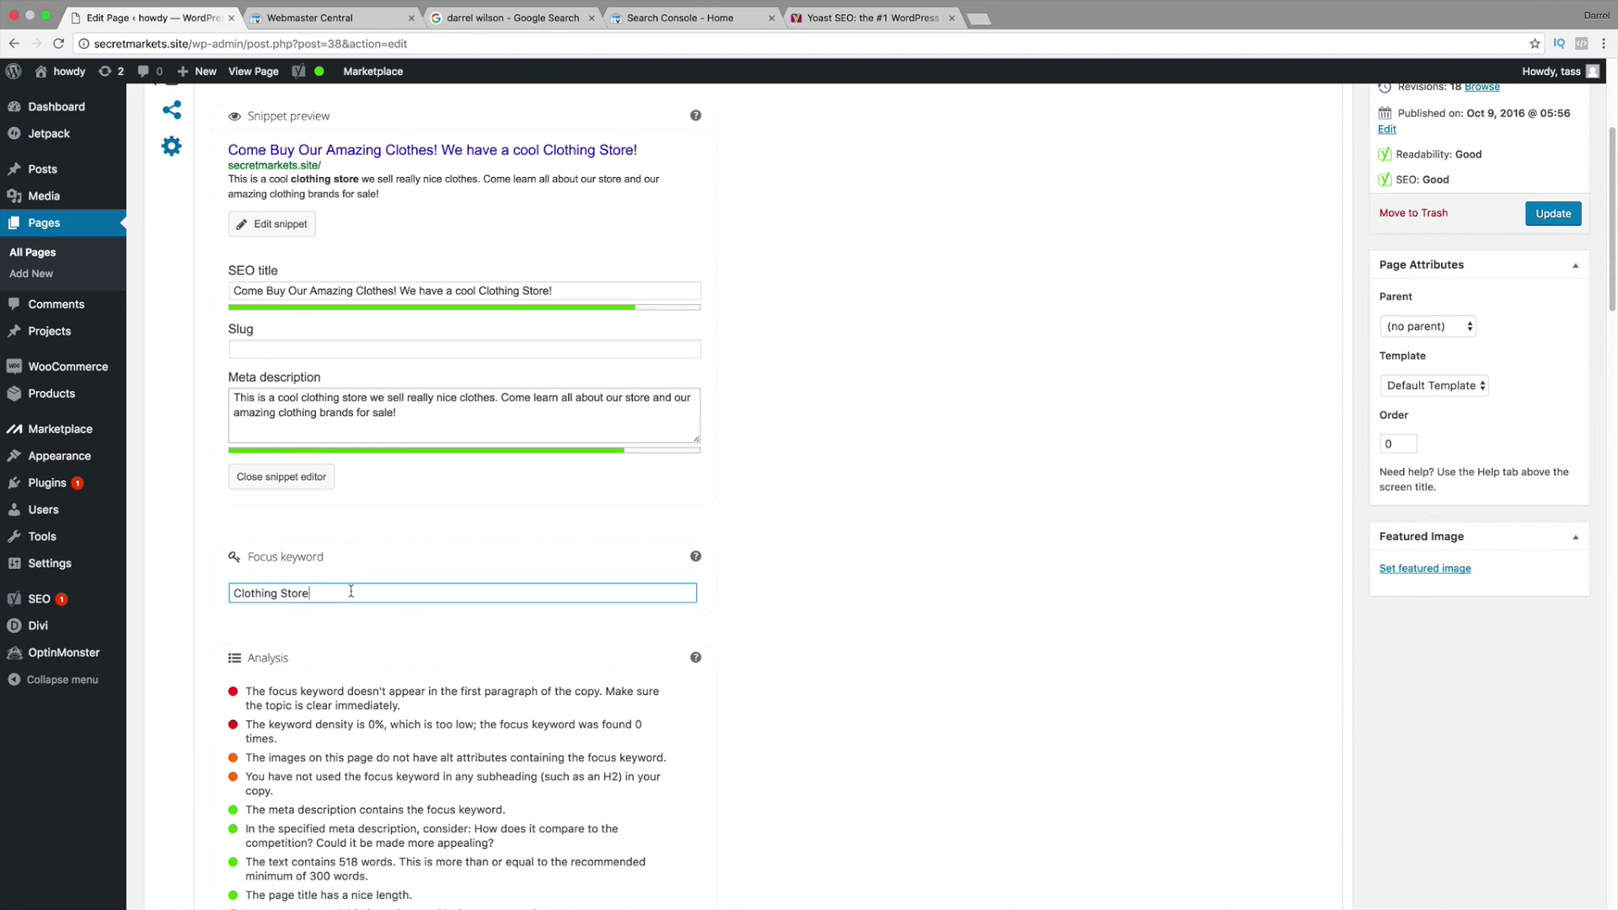
{"action": "key", "text": "BackSpace"}
{"action": "type", "text": "Tame"}
{"action": "key", "text": "Left"}
{"action": "type", "text": "al"}
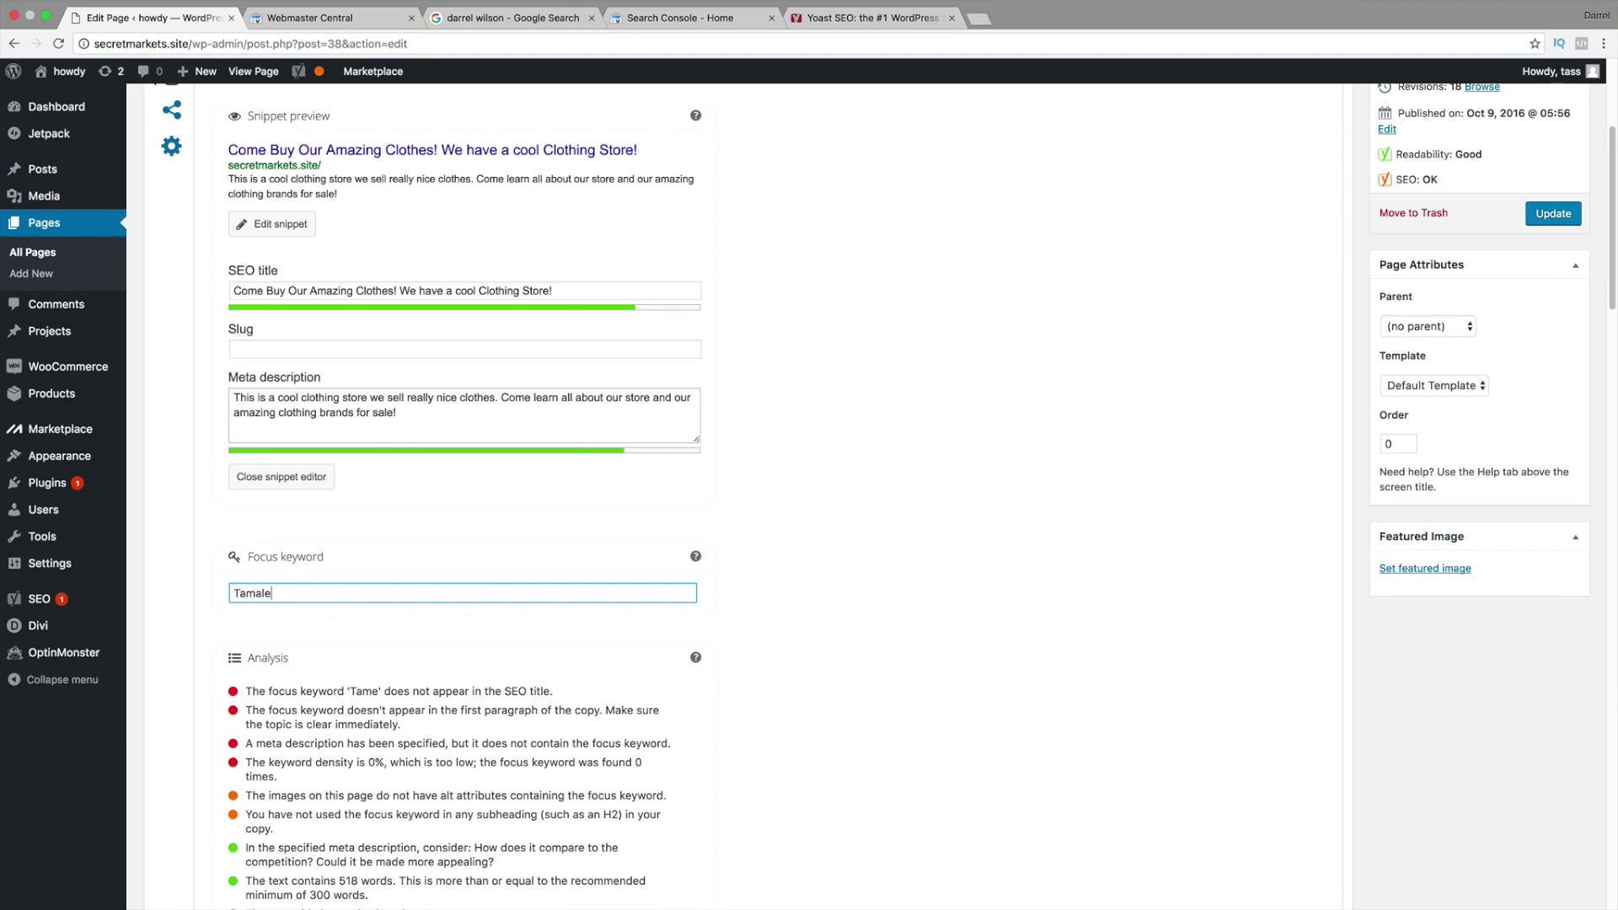
{"action": "left_click", "coordinate": [910, 572]}
{"action": "scroll", "coordinate": [640, 430], "scroll_direction": "up", "scroll_amount": 1}
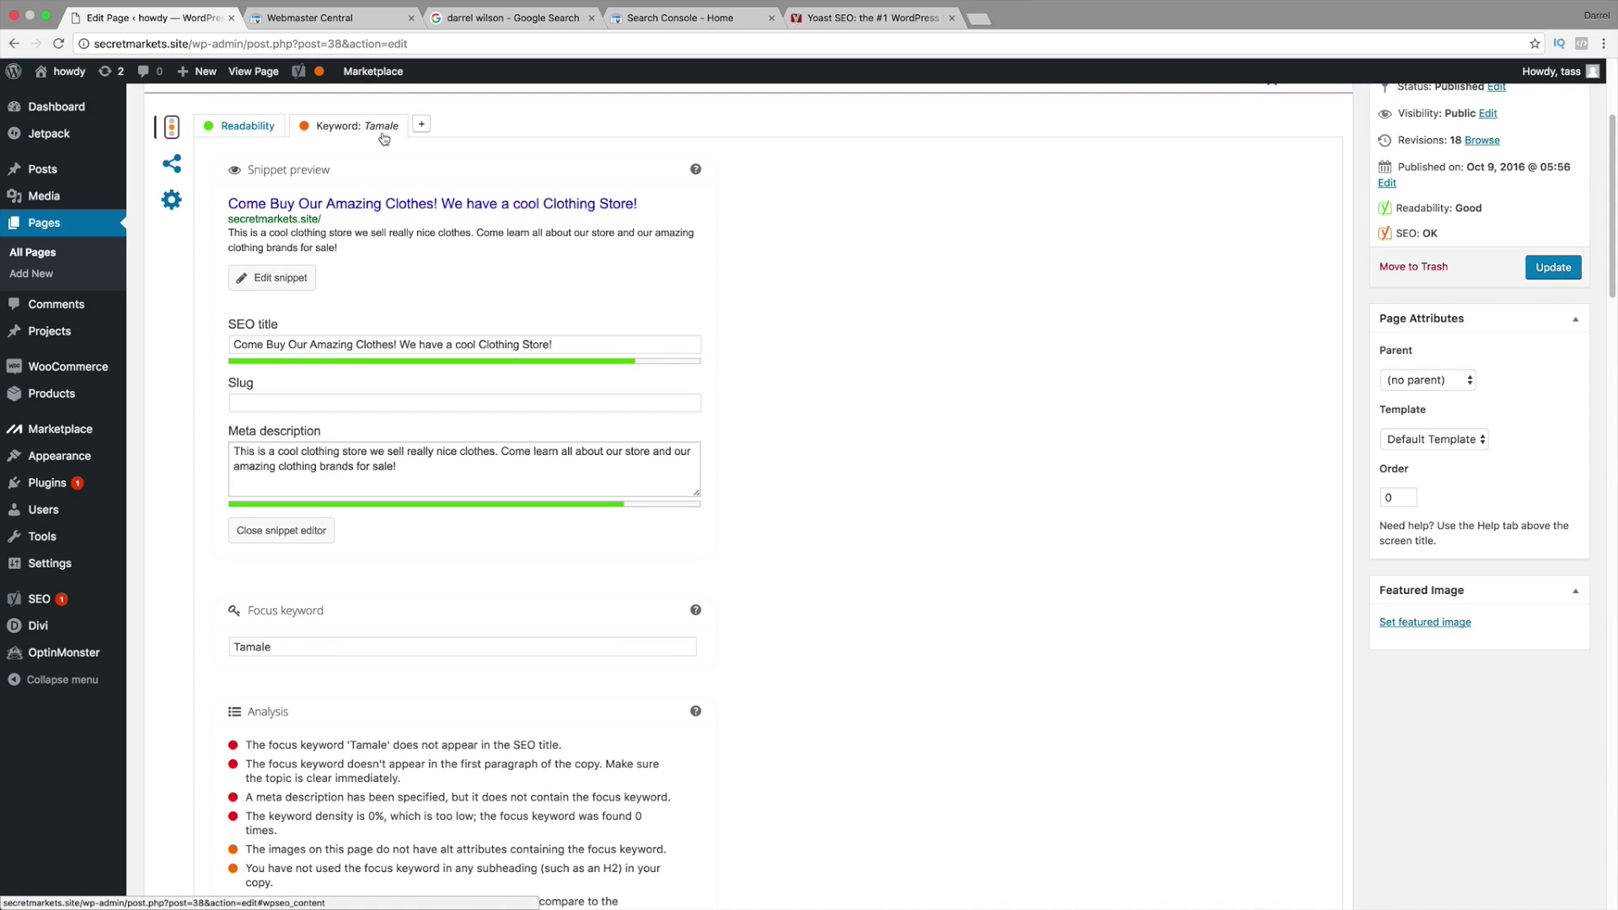
Step: Review the Home page's readability analysis in the Yoast SEO box
{"action": "double_click", "coordinate": [329, 643]}
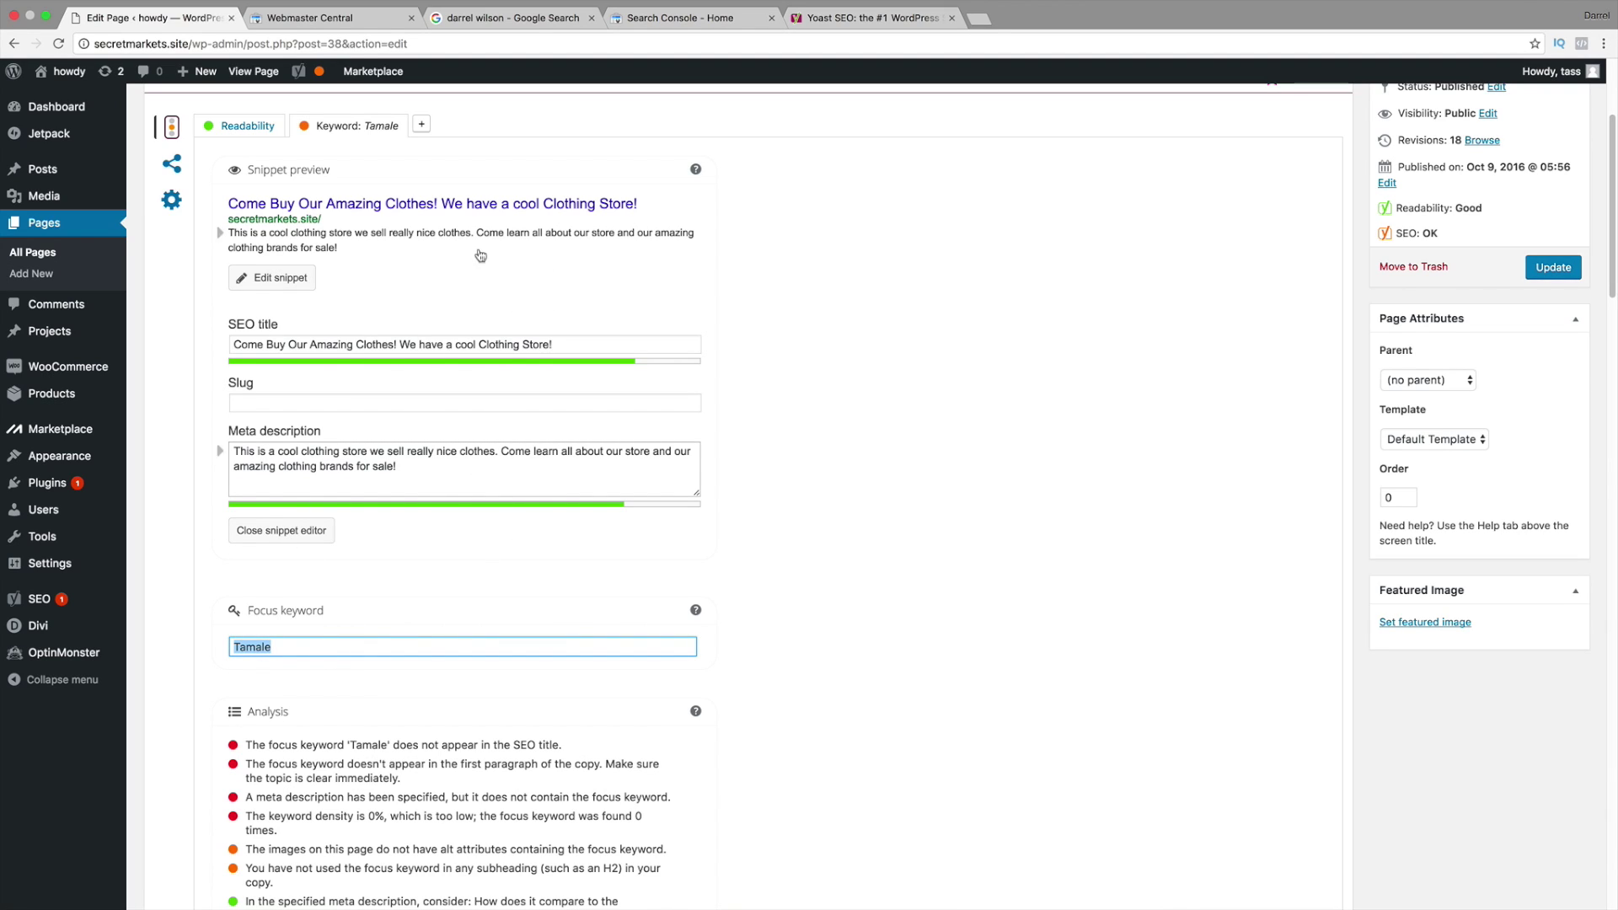
{"action": "left_click", "coordinate": [281, 105]}
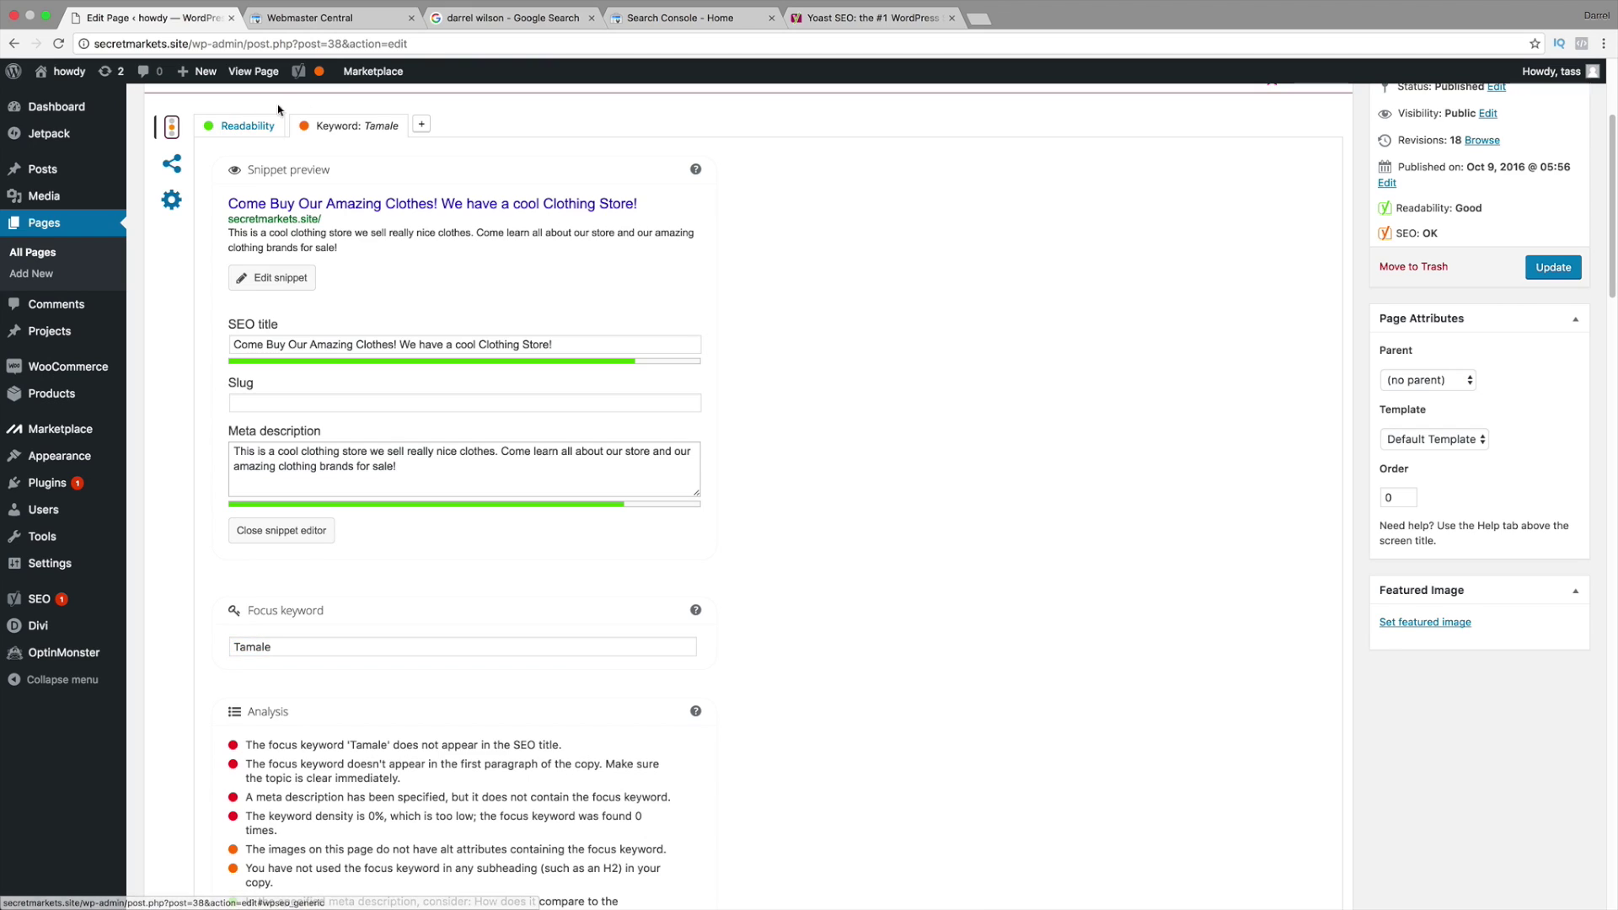
{"action": "left_click", "coordinate": [246, 127]}
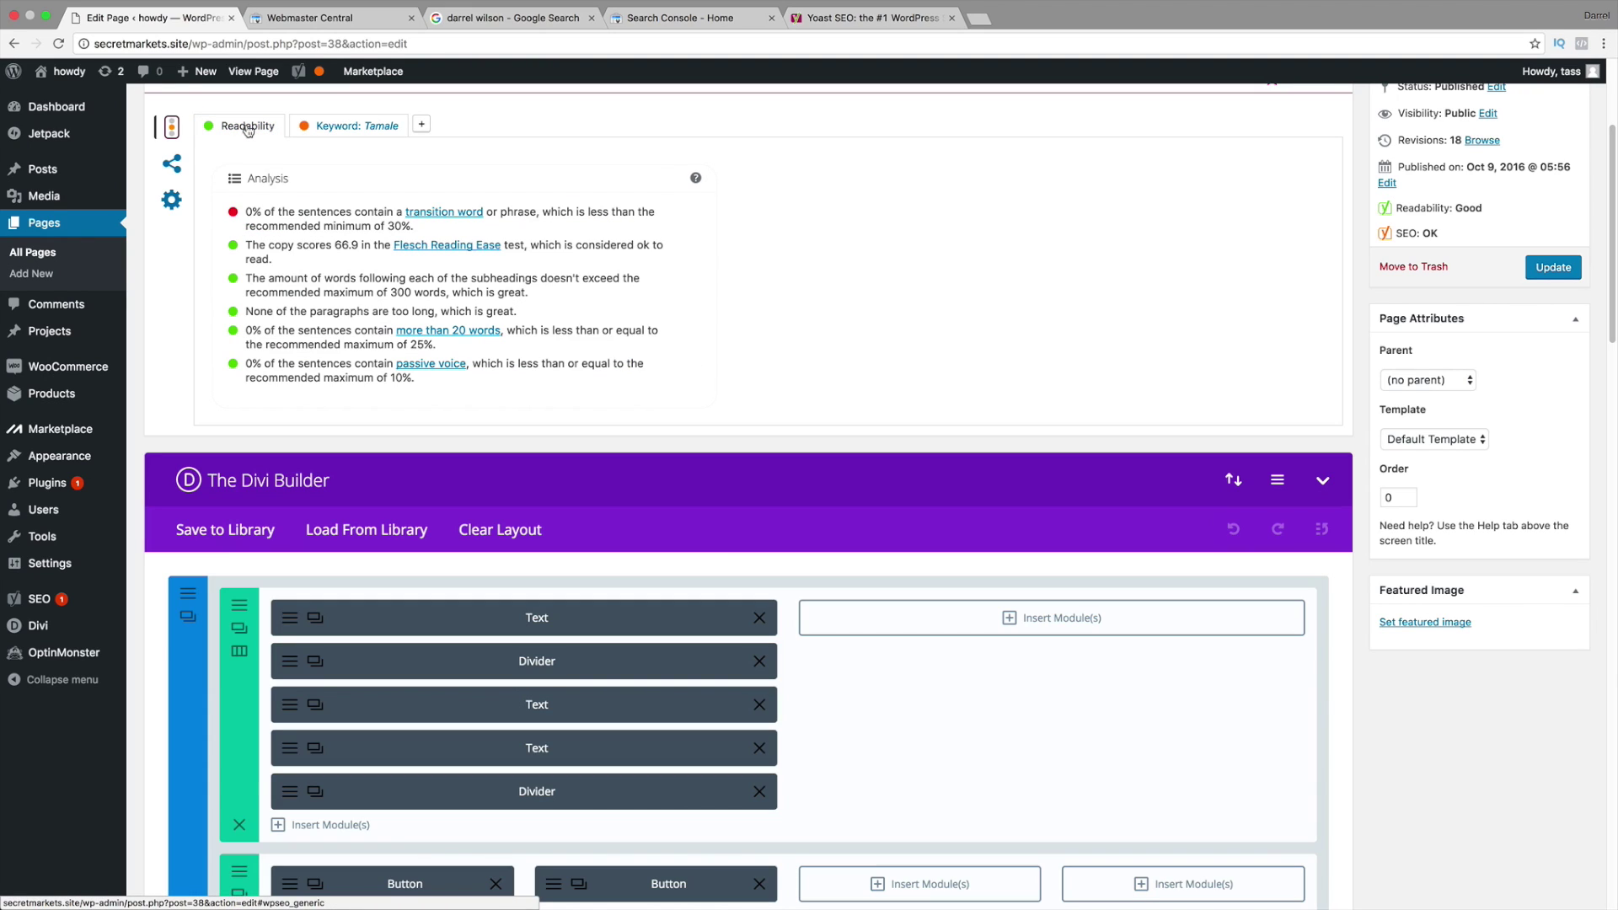
{"action": "scroll", "coordinate": [297, 334], "scroll_direction": "up", "scroll_amount": 2}
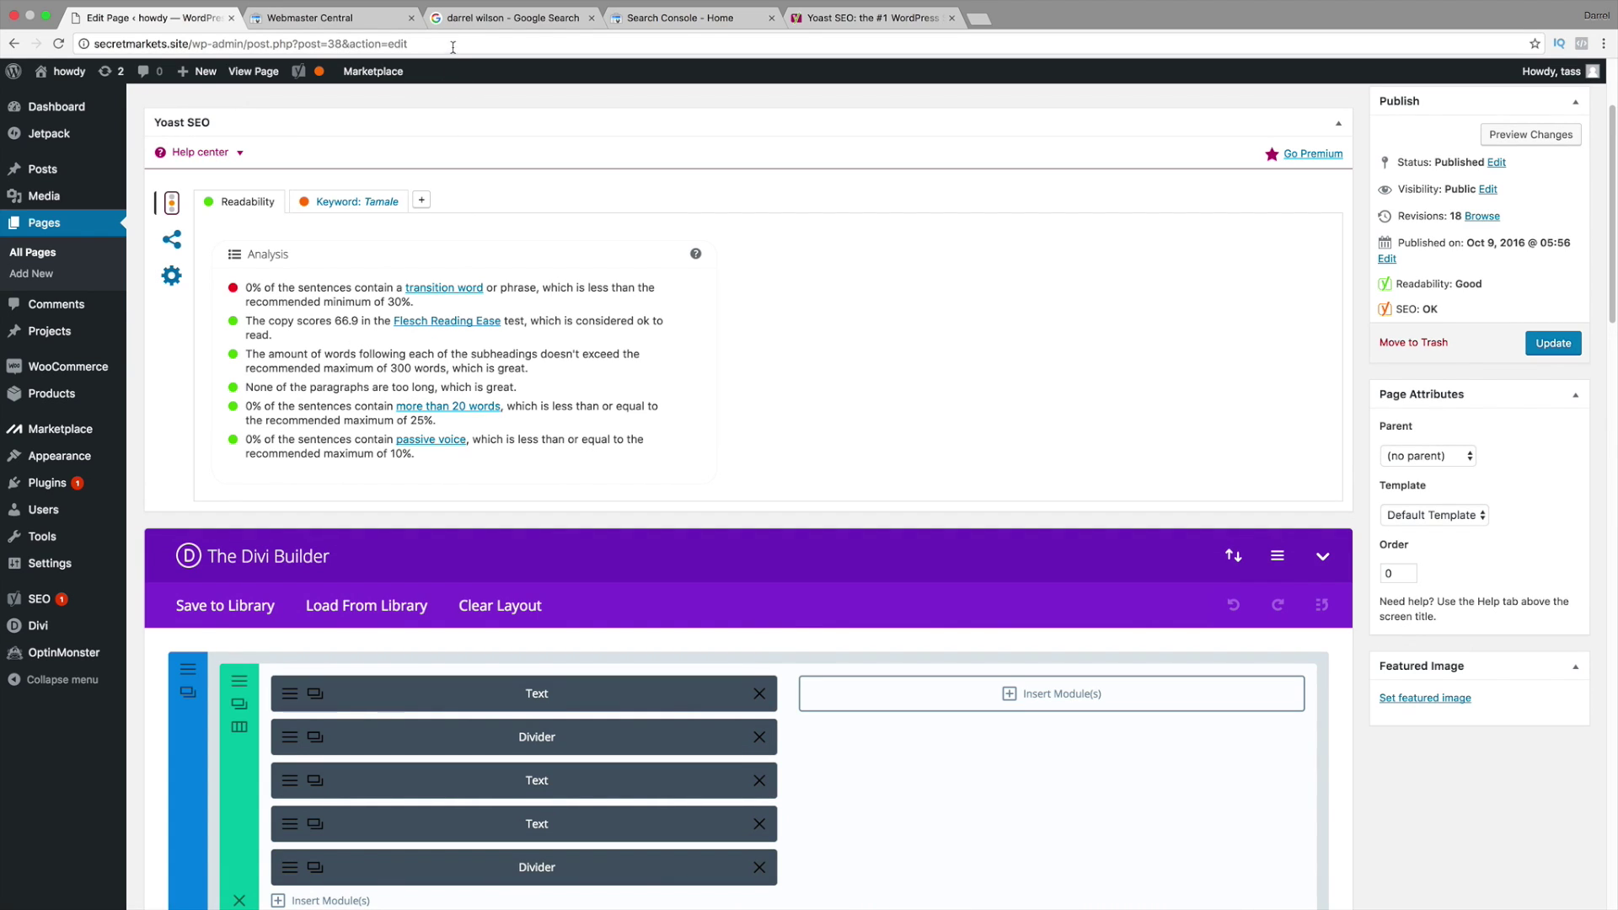
Step: View the Complete SEO Course on Udemy through the author's /seotutorial link in the Google search tab, and return to the page editor
{"action": "left_click", "coordinate": [473, 23]}
{"action": "left_click", "coordinate": [477, 43]}
{"action": "type", "text": "darrelwilson.com"}
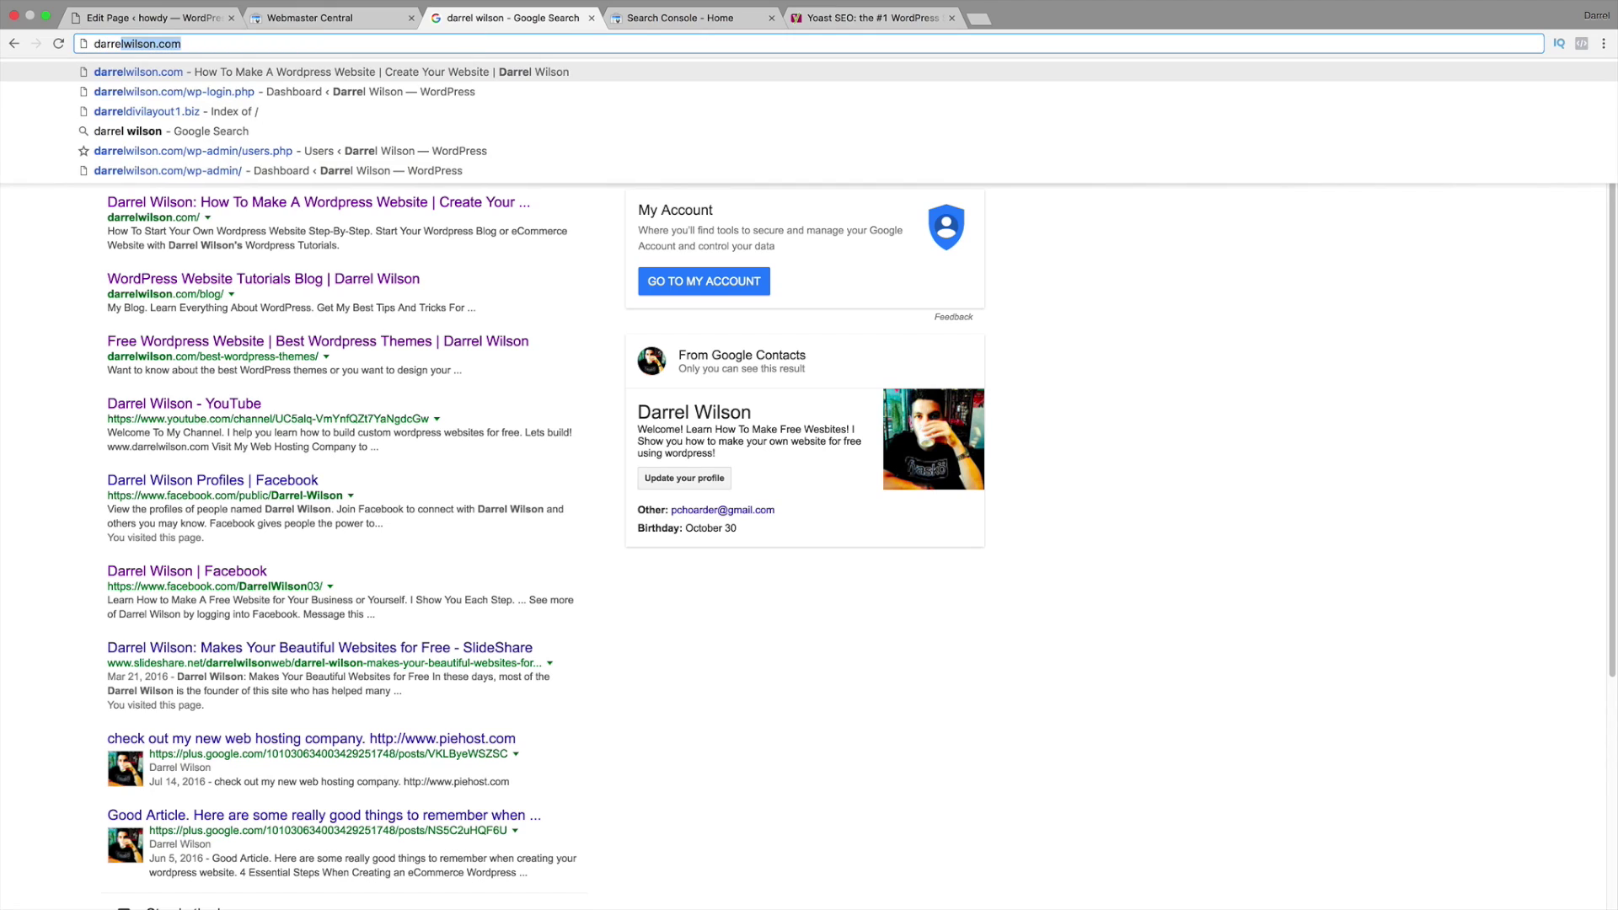
{"action": "type", "text": "/seo"}
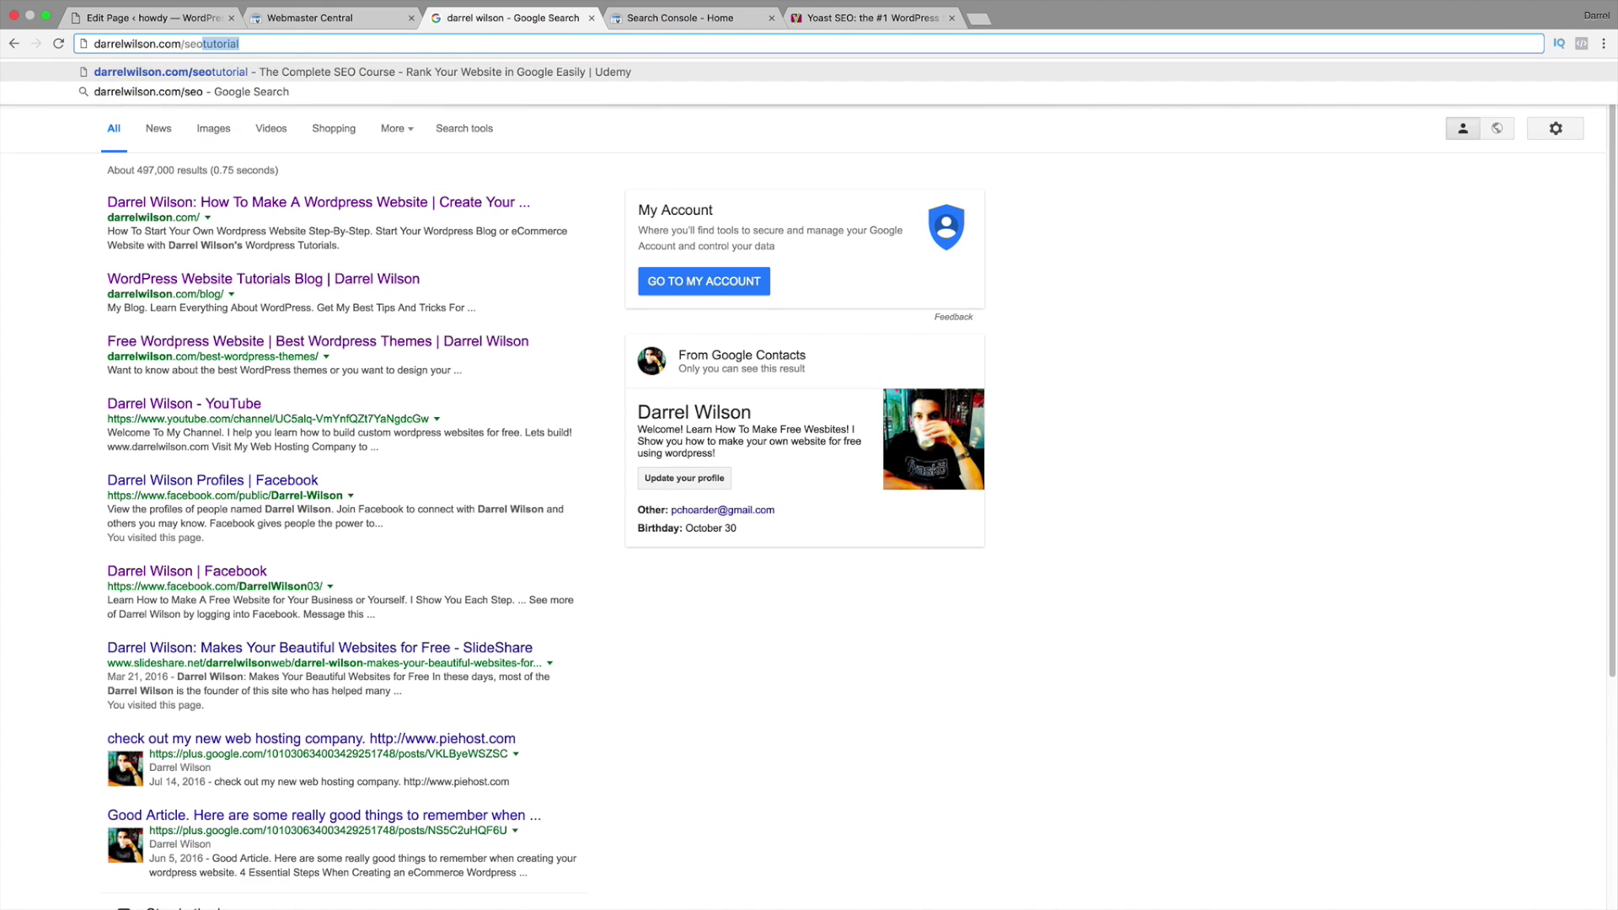
{"action": "key", "text": "Return"}
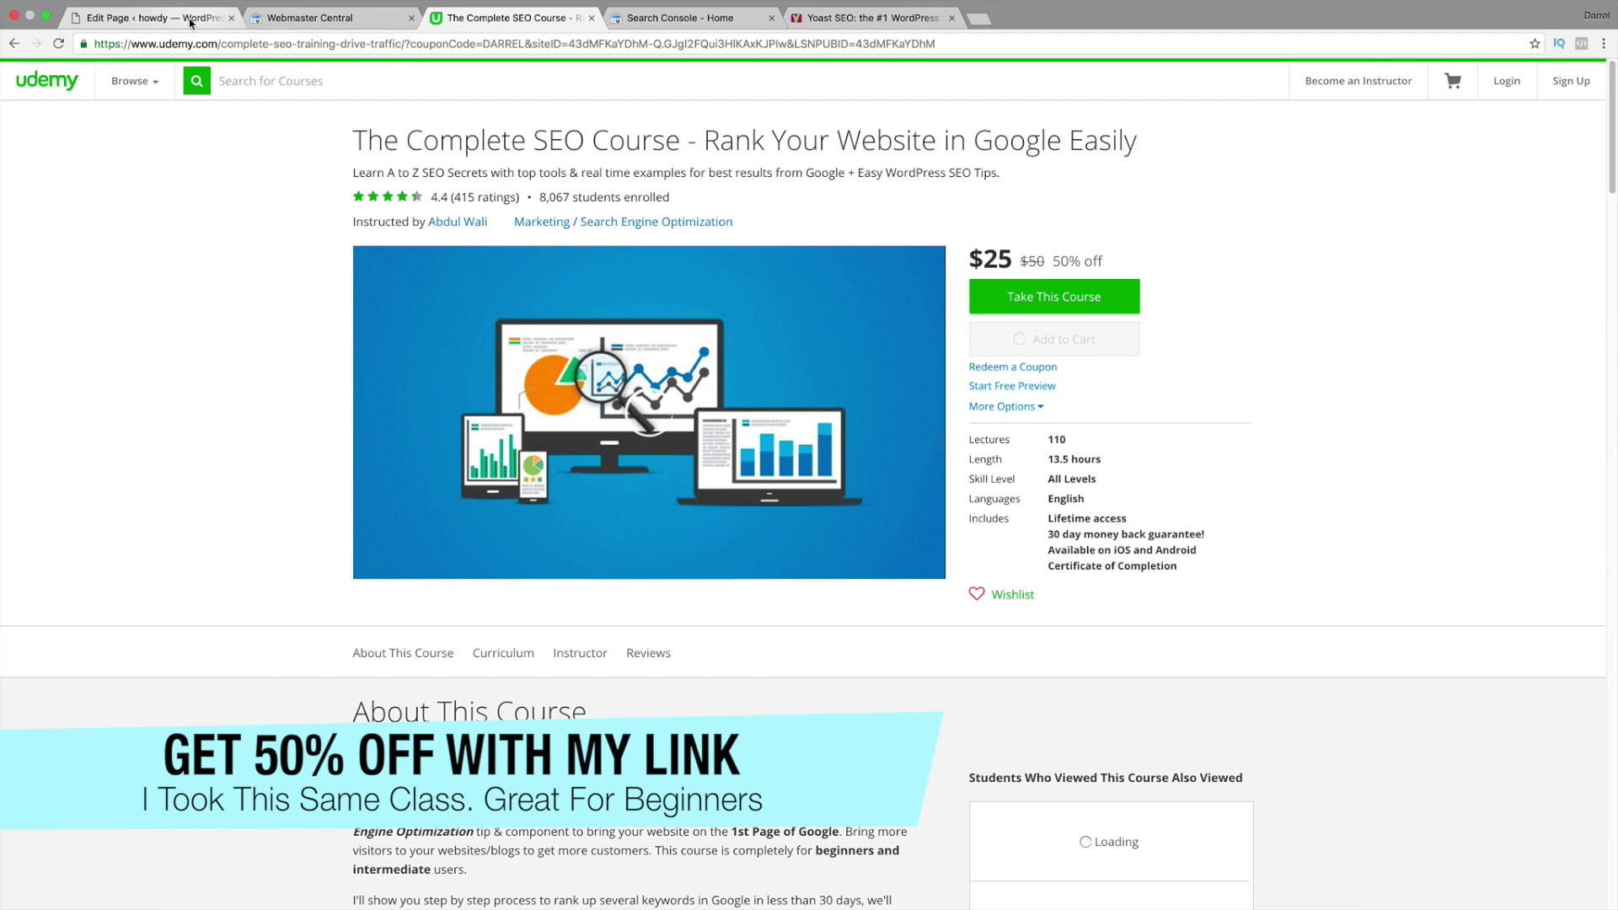
{"action": "left_click", "coordinate": [152, 18]}
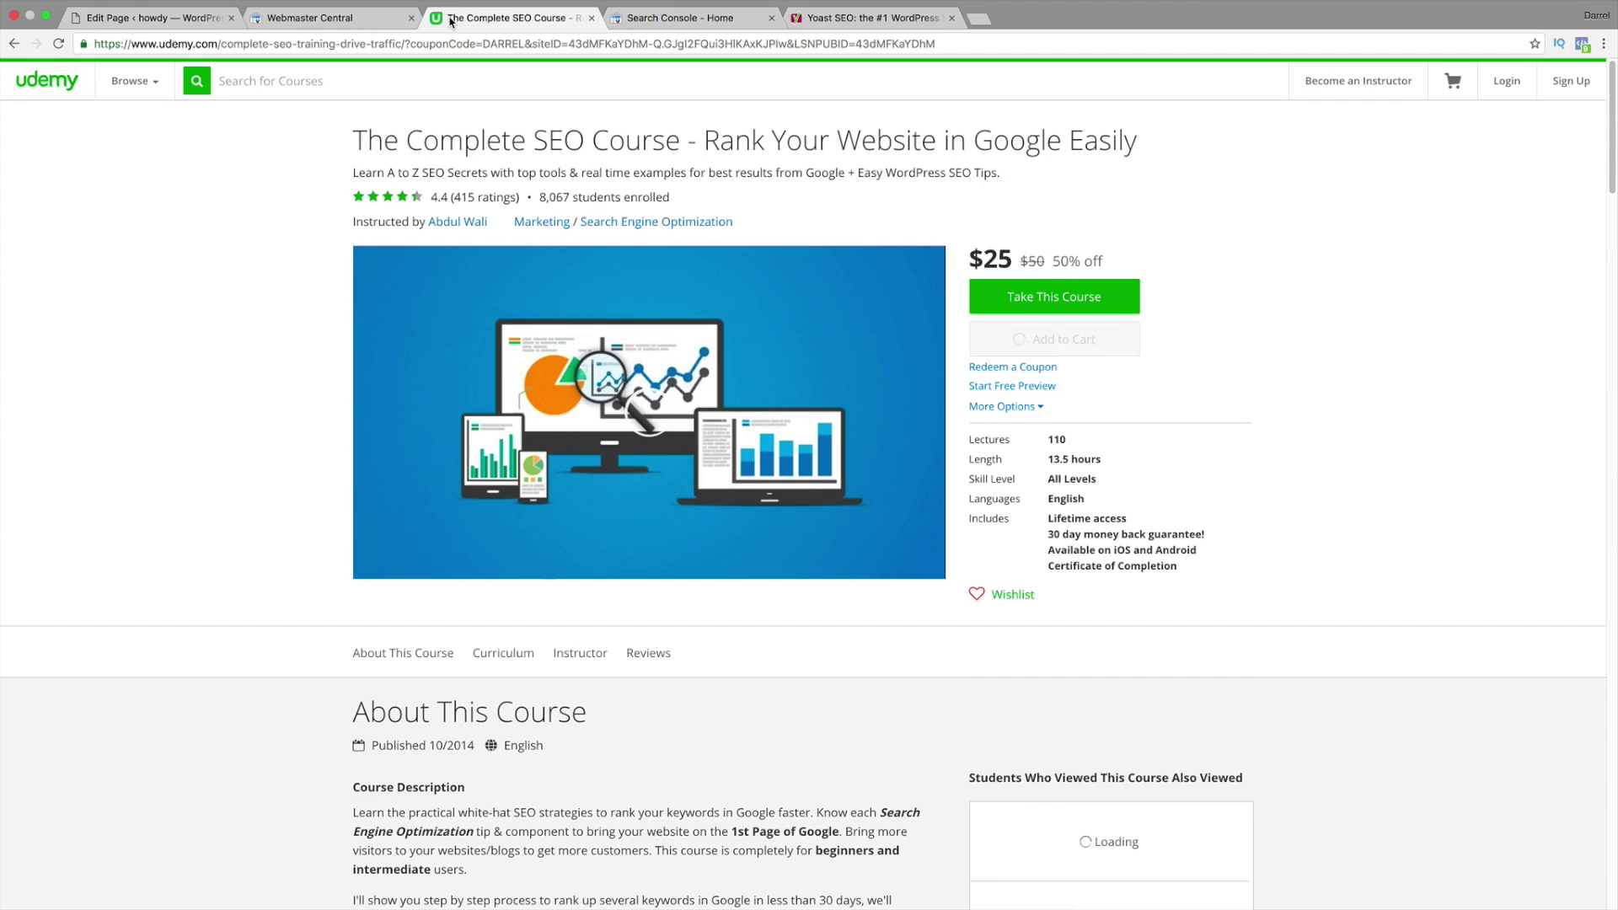
{"action": "left_click", "coordinate": [452, 18]}
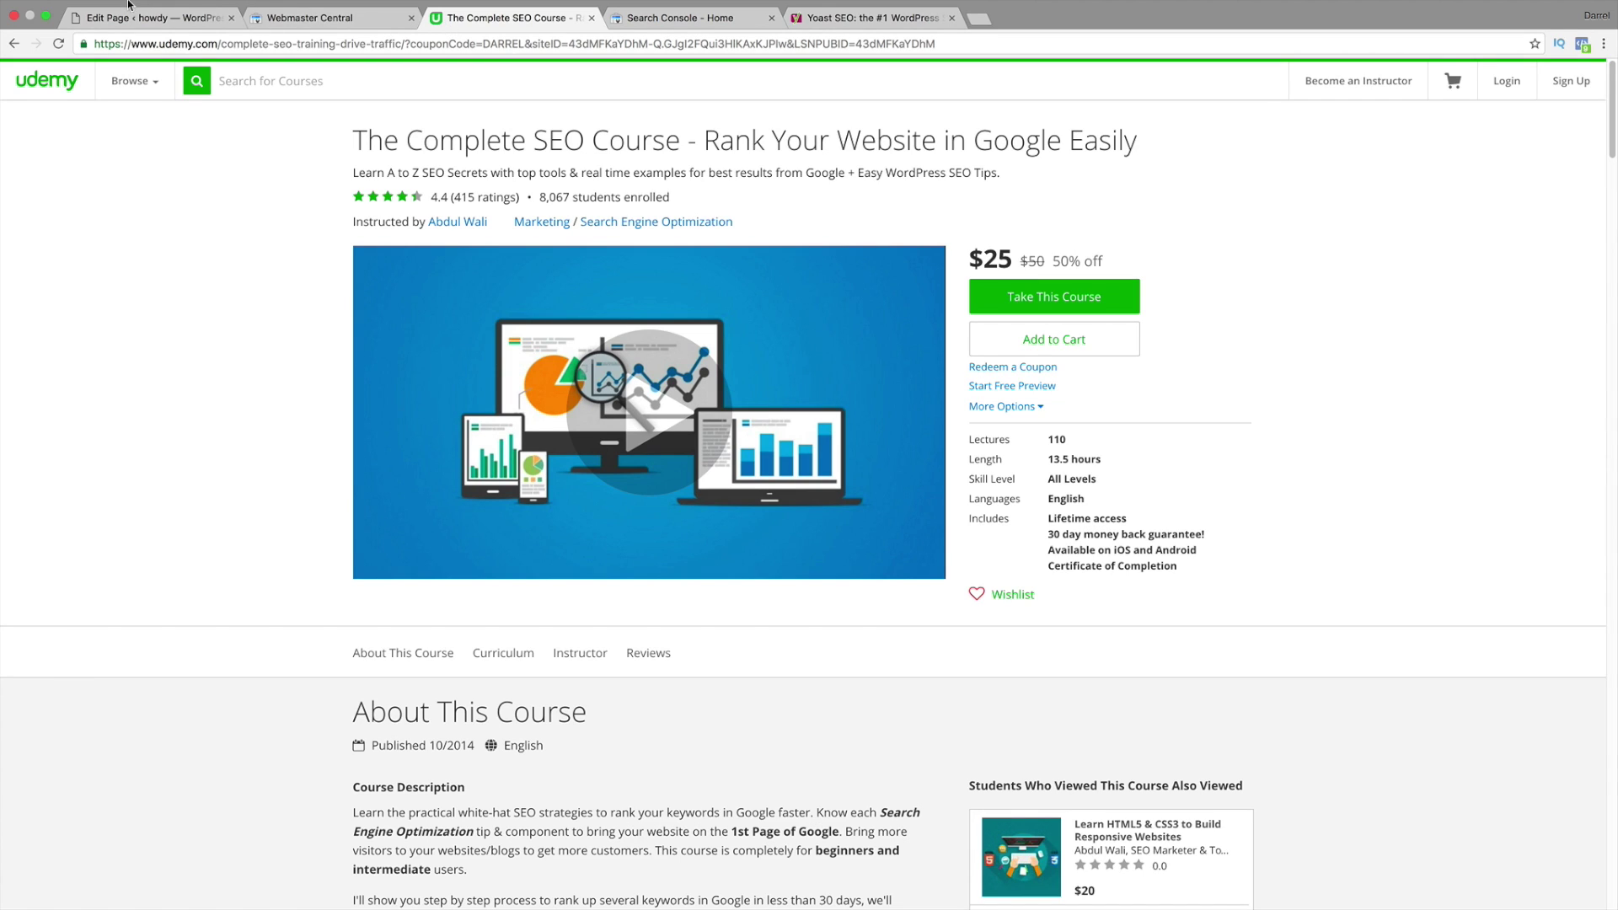
{"action": "mouse_move", "coordinate": [289, 1]}
{"action": "left_click", "coordinate": [142, 37]}
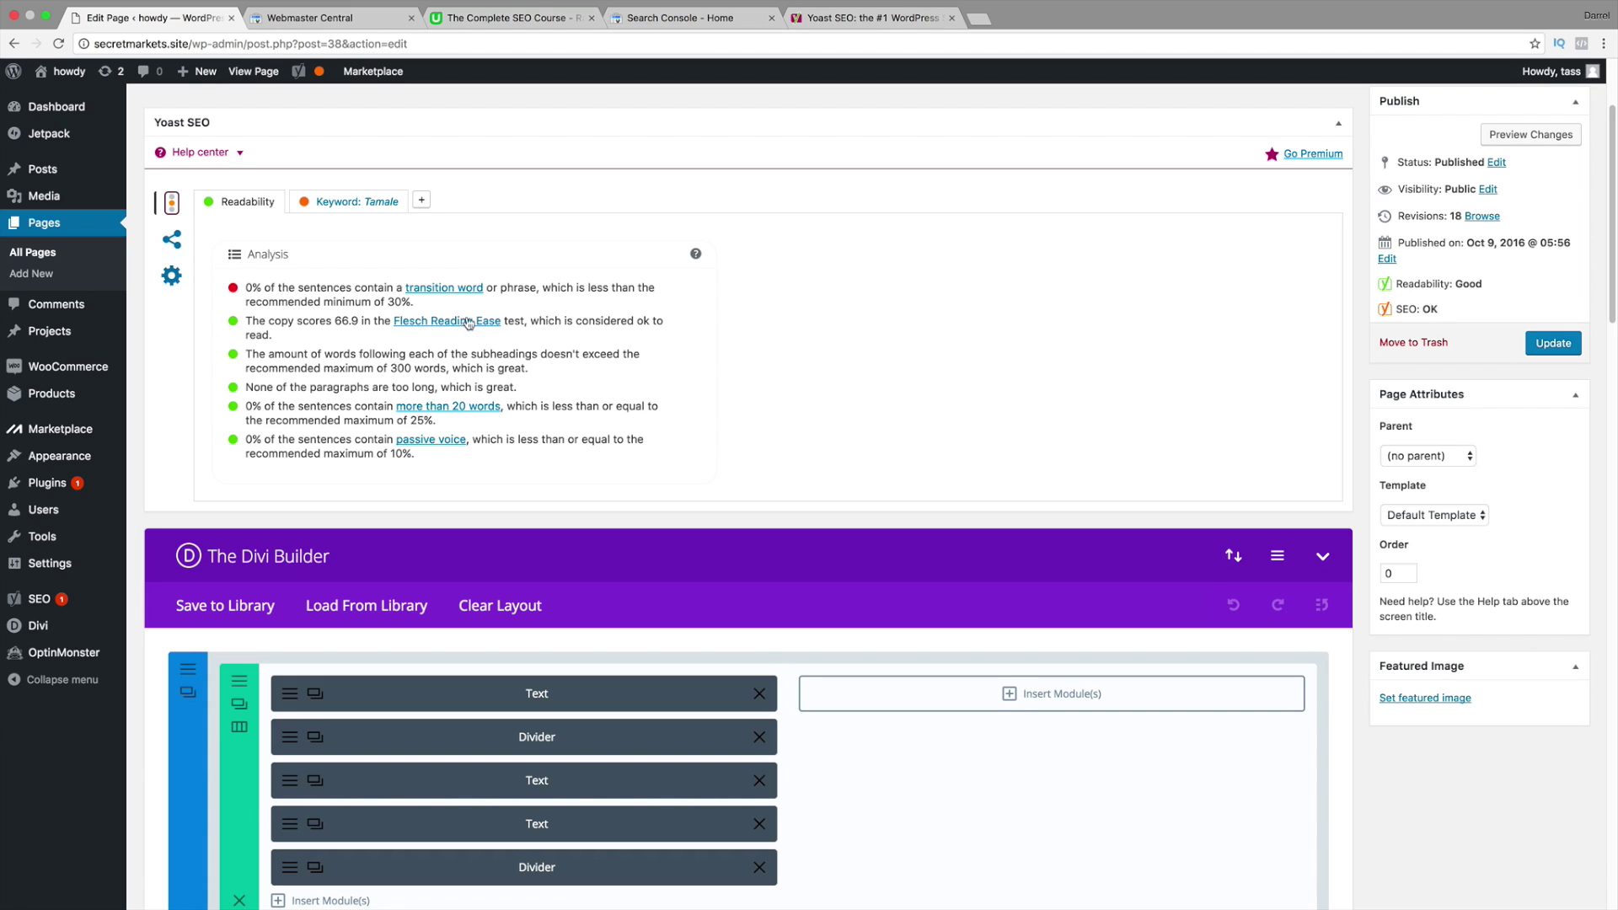
Step: Examine the Home page's Facebook sharing settings for title, description and image, including the recommended image size
{"action": "left_click", "coordinate": [172, 242]}
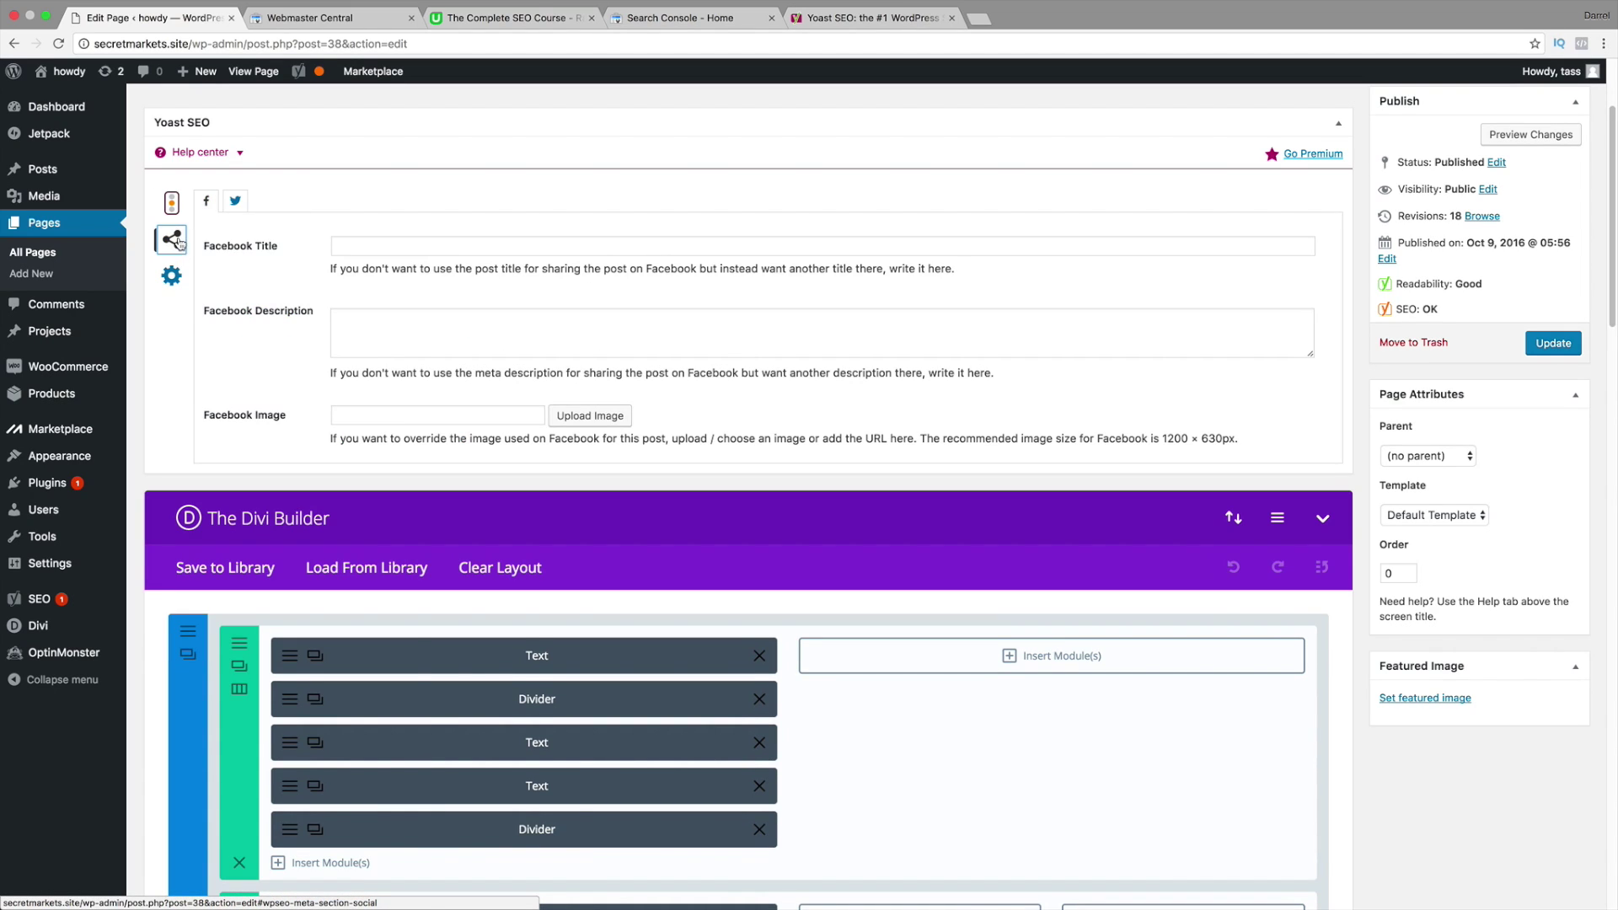
{"action": "left_click", "coordinate": [367, 241]}
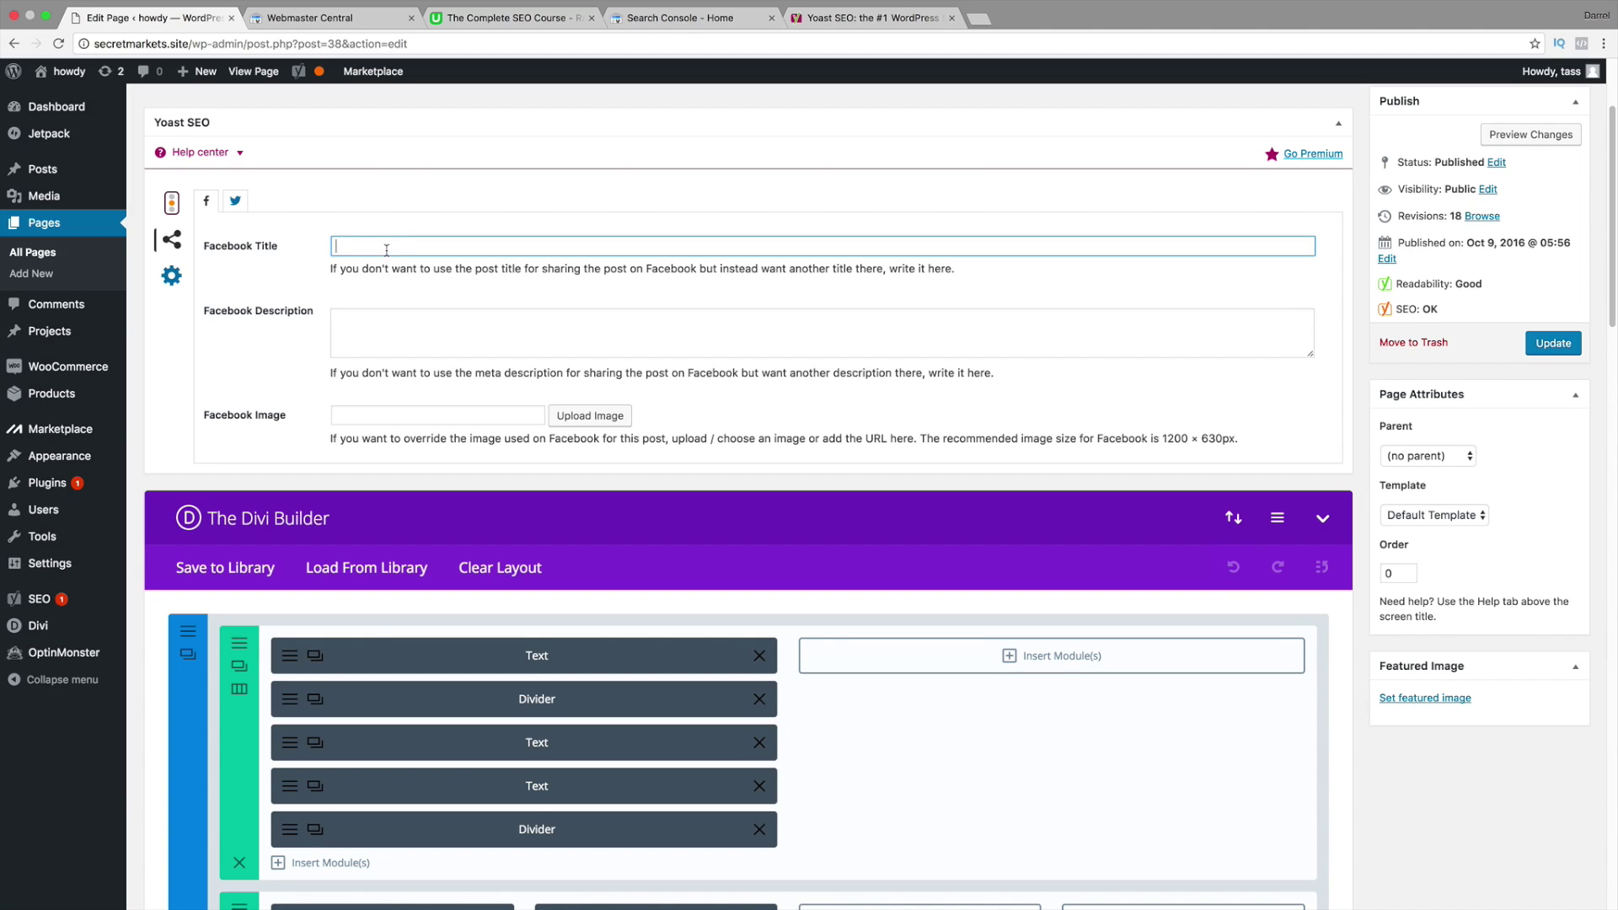
{"action": "left_click", "coordinate": [385, 248]}
{"action": "left_click", "coordinate": [413, 341]}
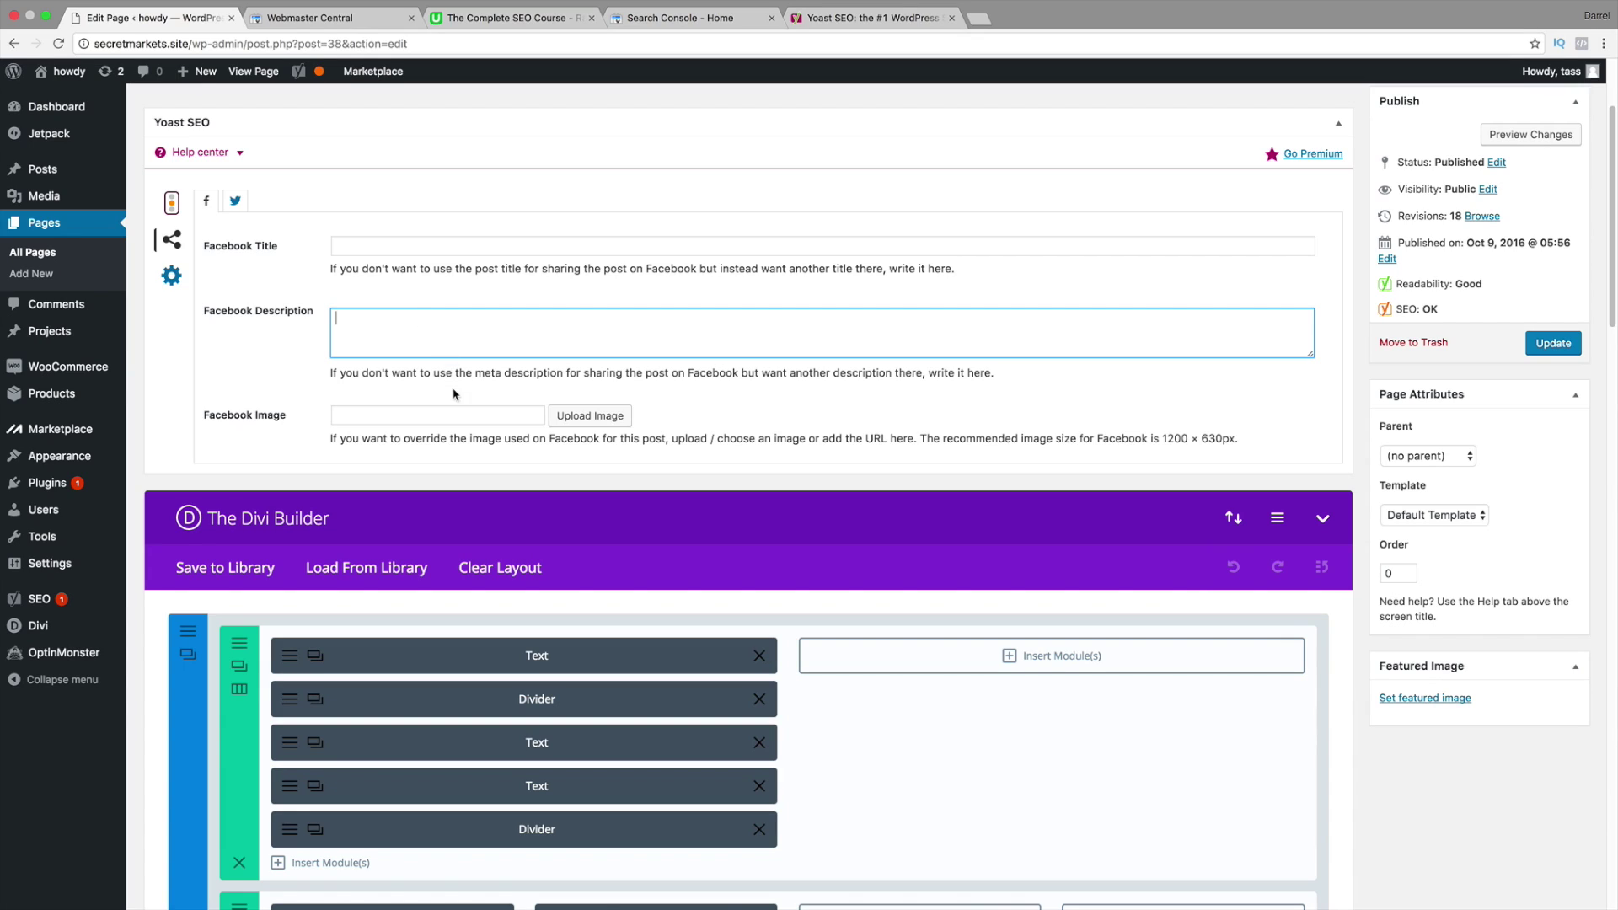
{"action": "left_click", "coordinate": [457, 417]}
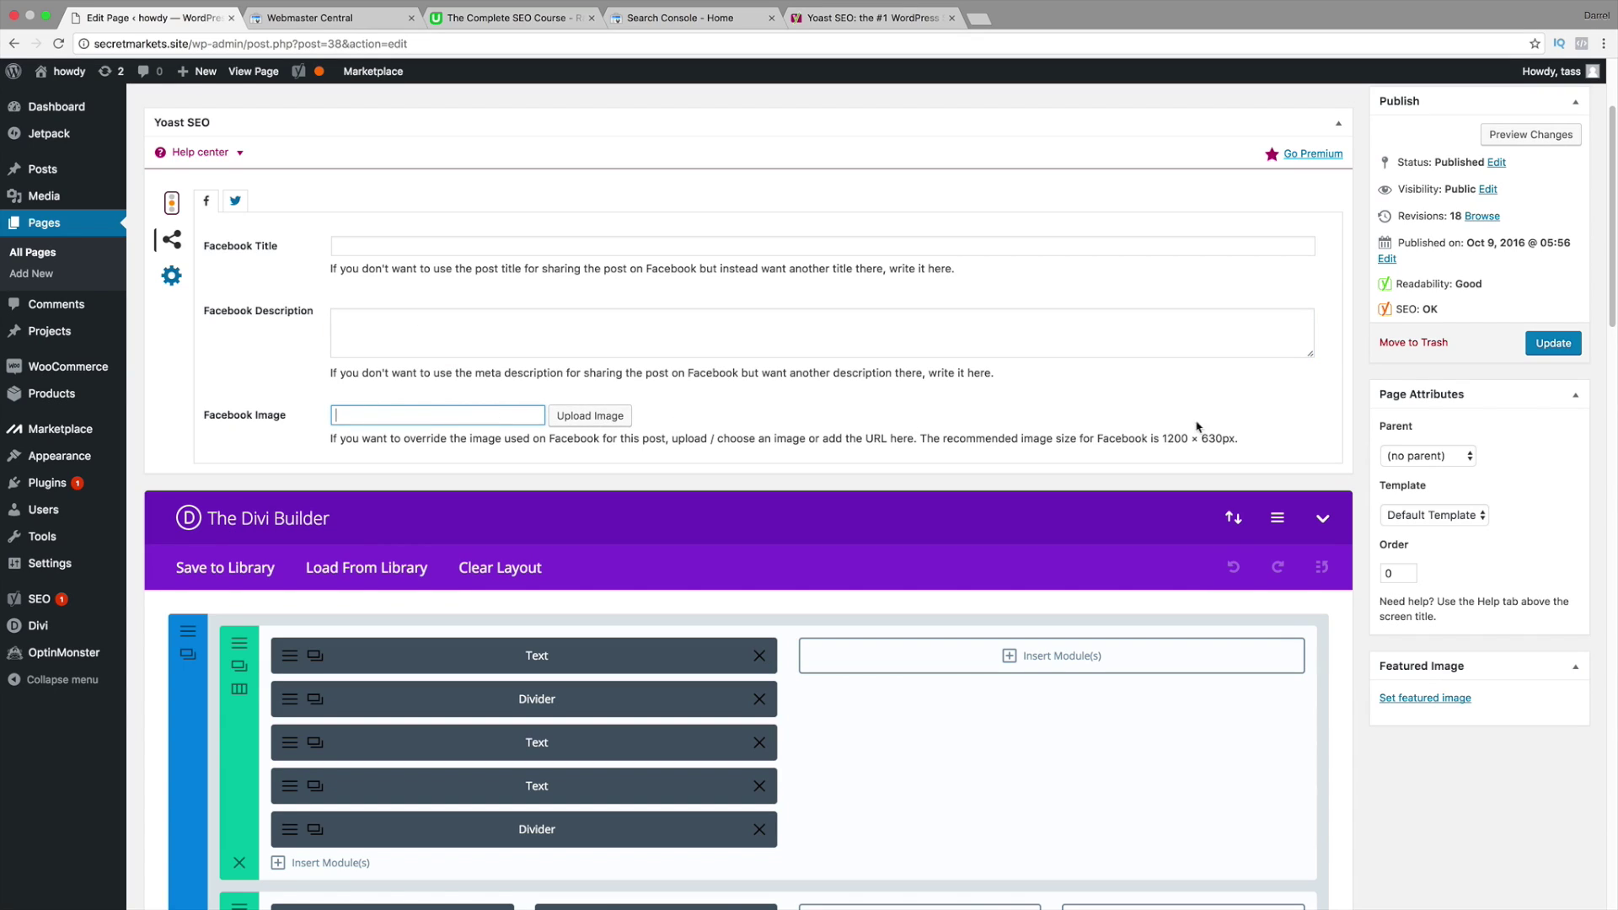
{"action": "left_click_drag", "start_coordinate": [1162, 438], "coordinate": [1239, 438]}
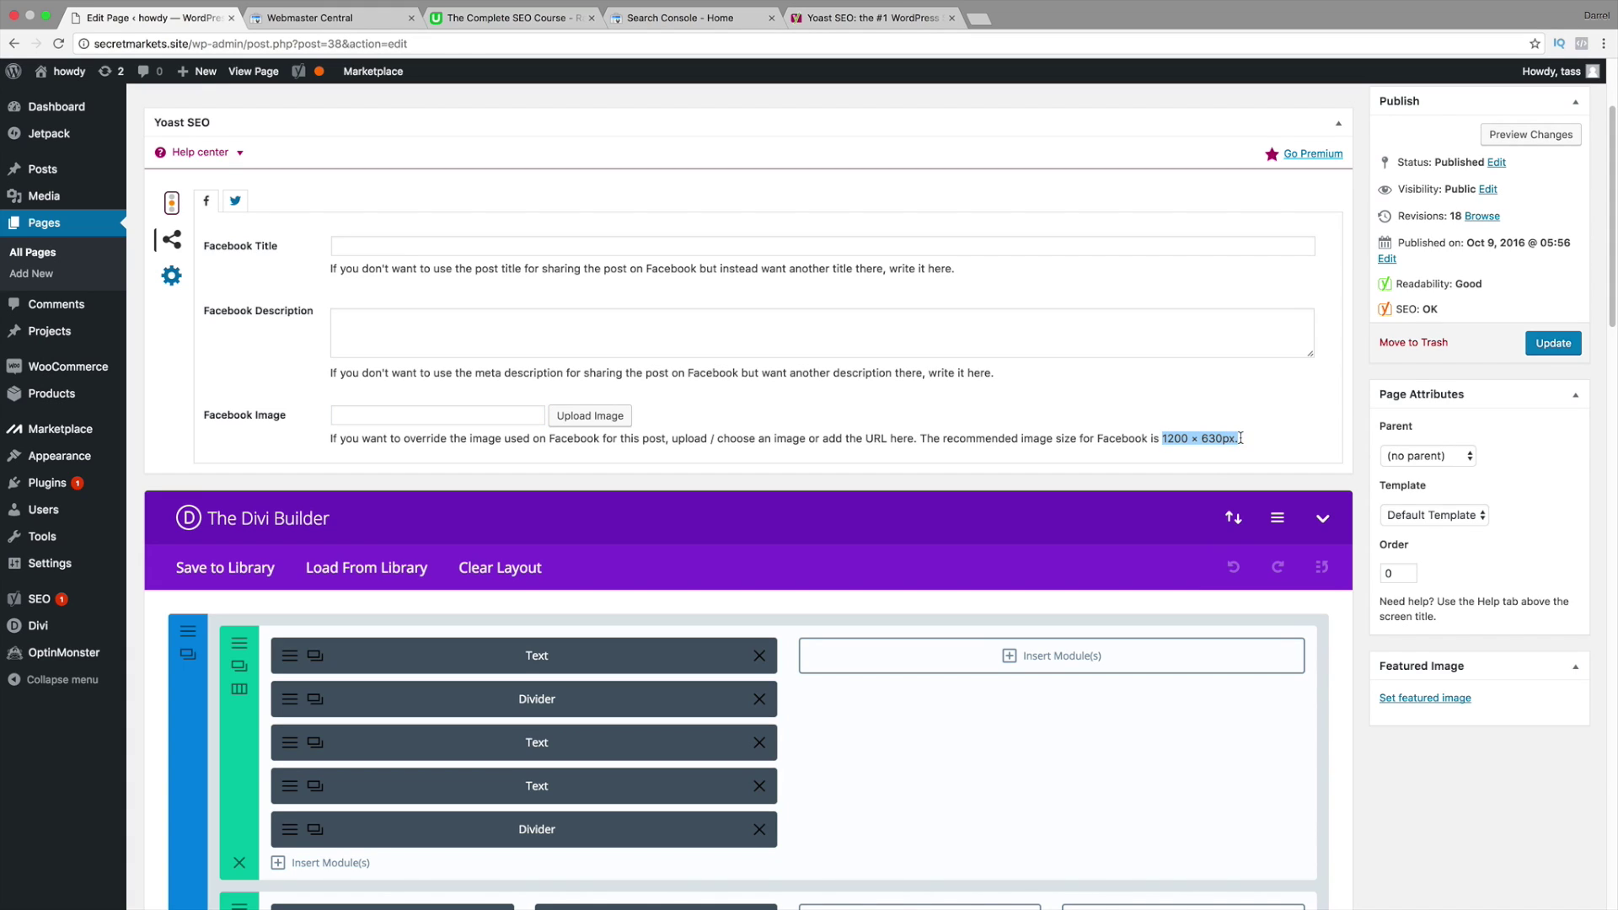
Step: Review the Home page's advanced meta robots and canonical URL settings, and return to its content analysis
{"action": "left_click", "coordinate": [171, 276]}
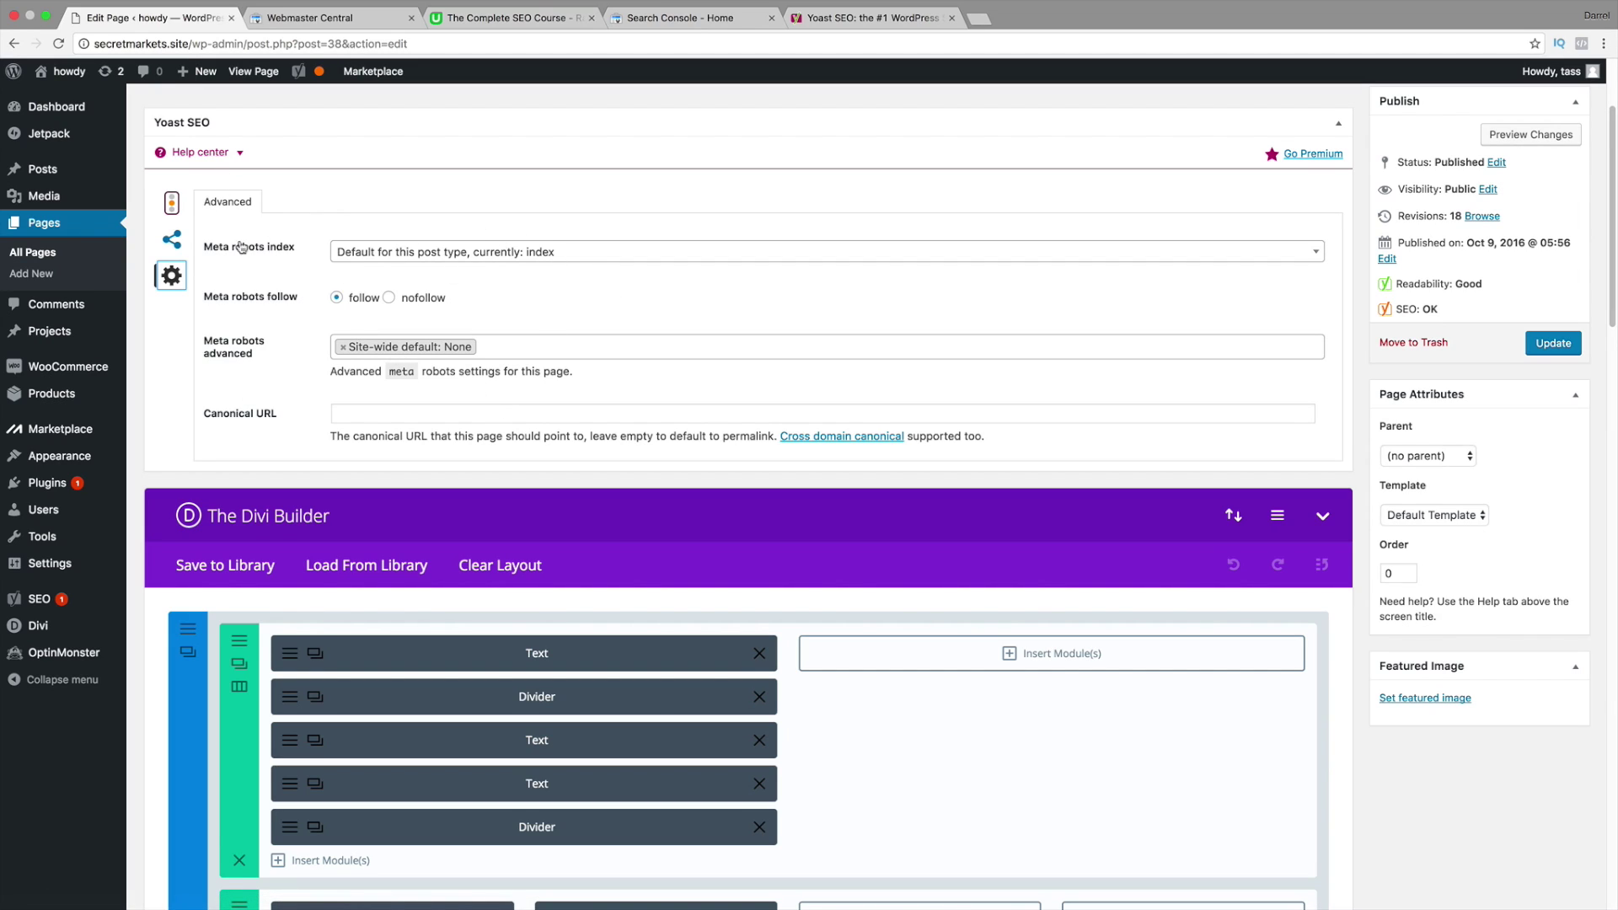
{"action": "left_click", "coordinate": [172, 204]}
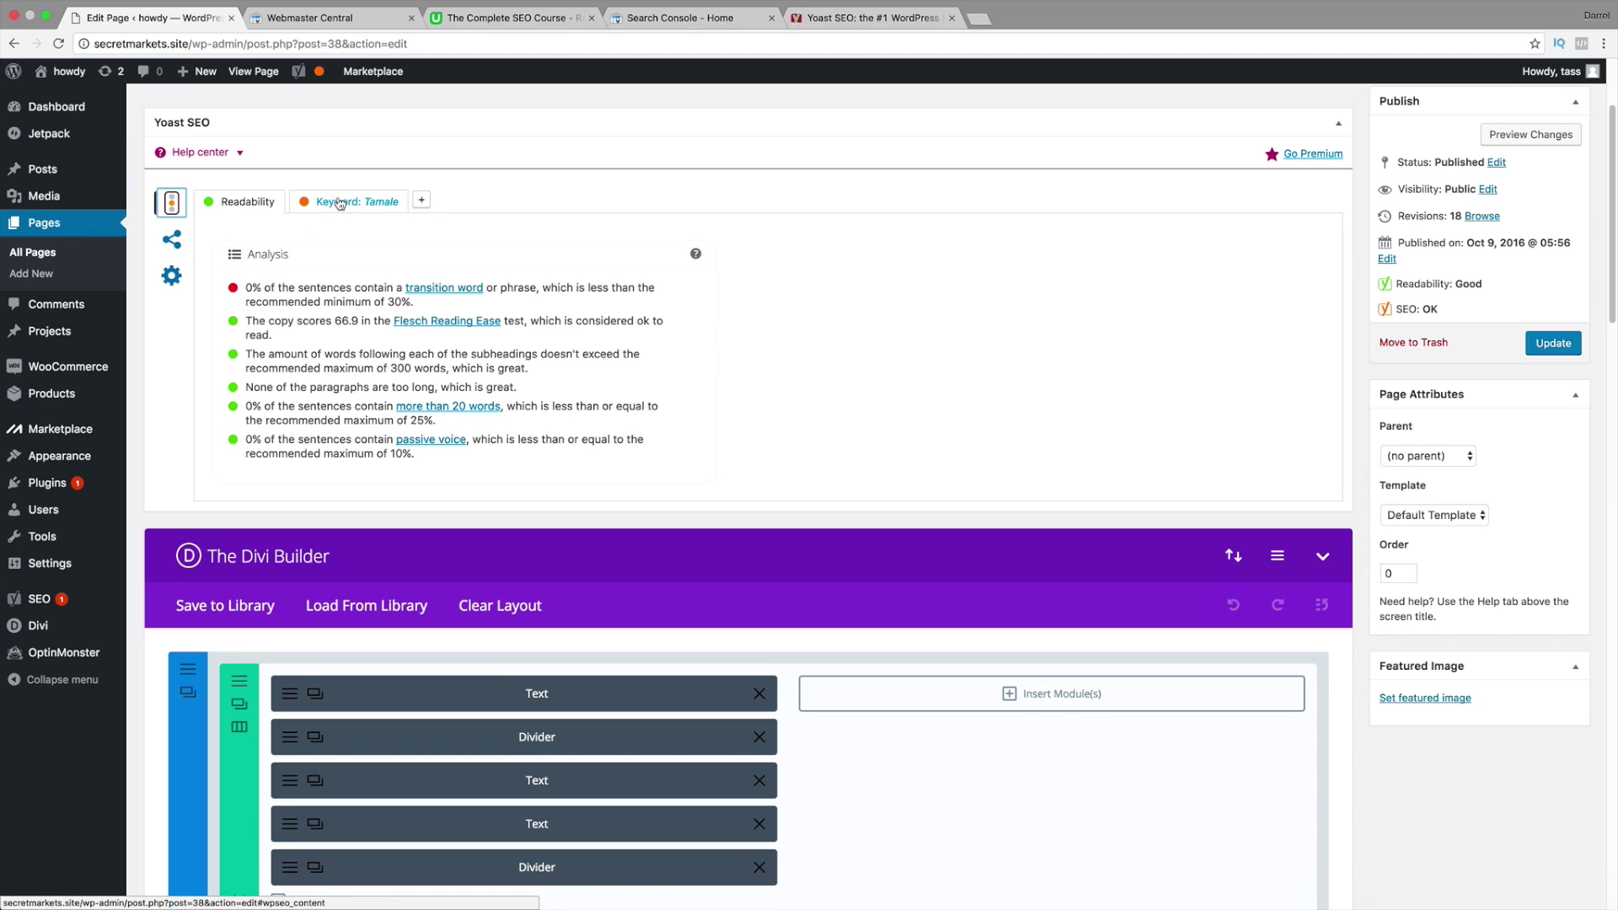
Step: In Yoast's Titles & Metas settings for post types, shorten the Posts title template to %%title%%
{"action": "mouse_move", "coordinate": [48, 603]}
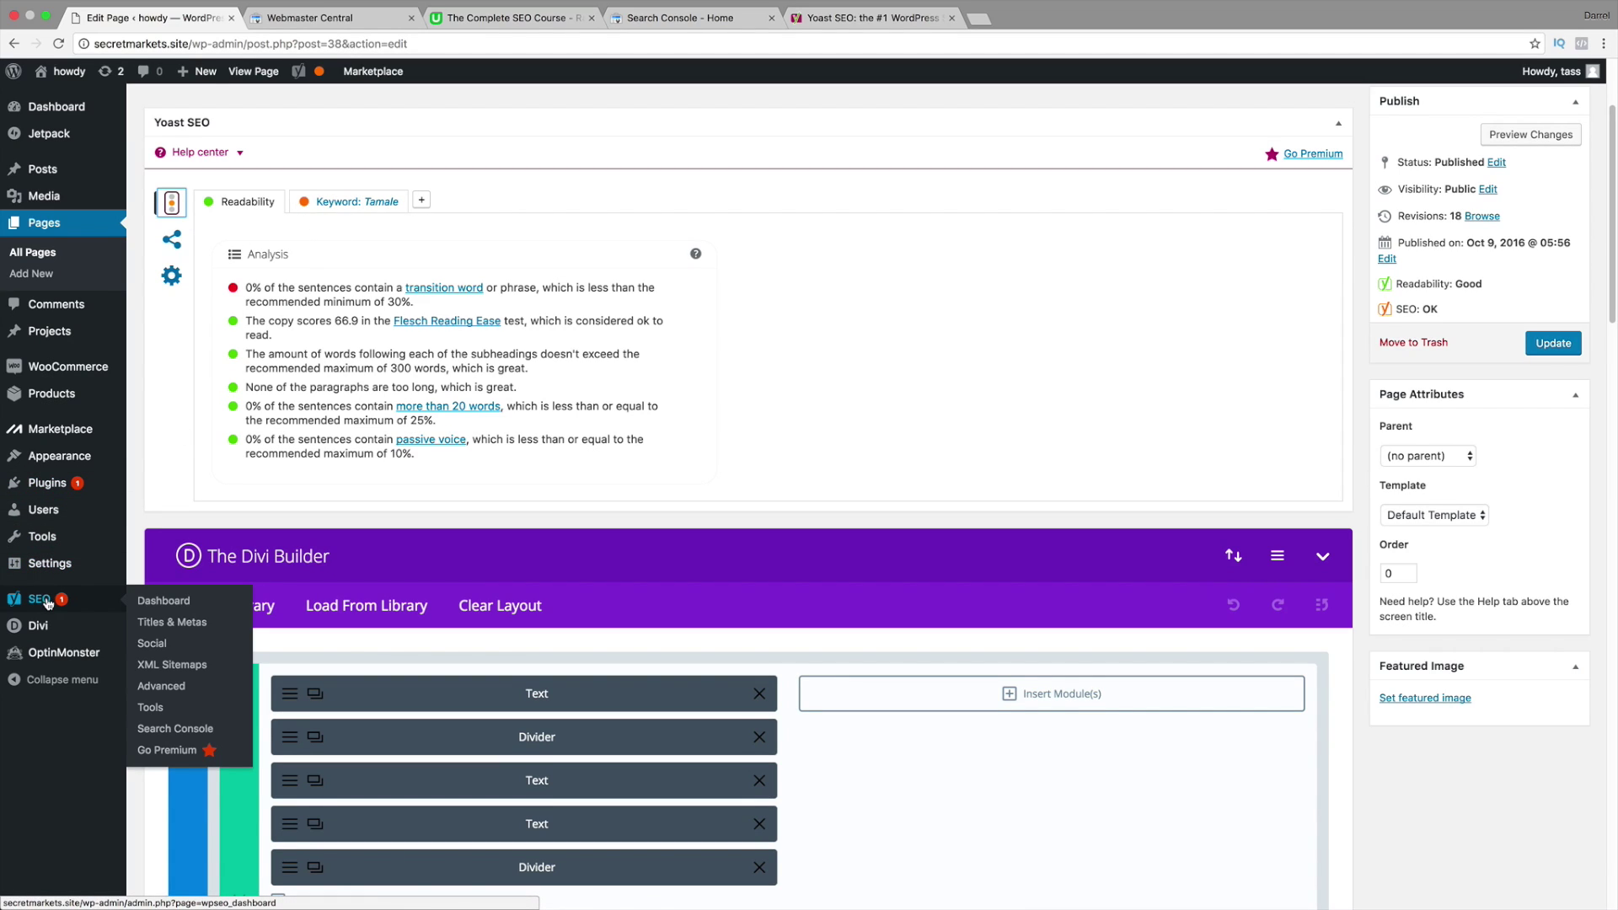
{"action": "left_click", "coordinate": [175, 628]}
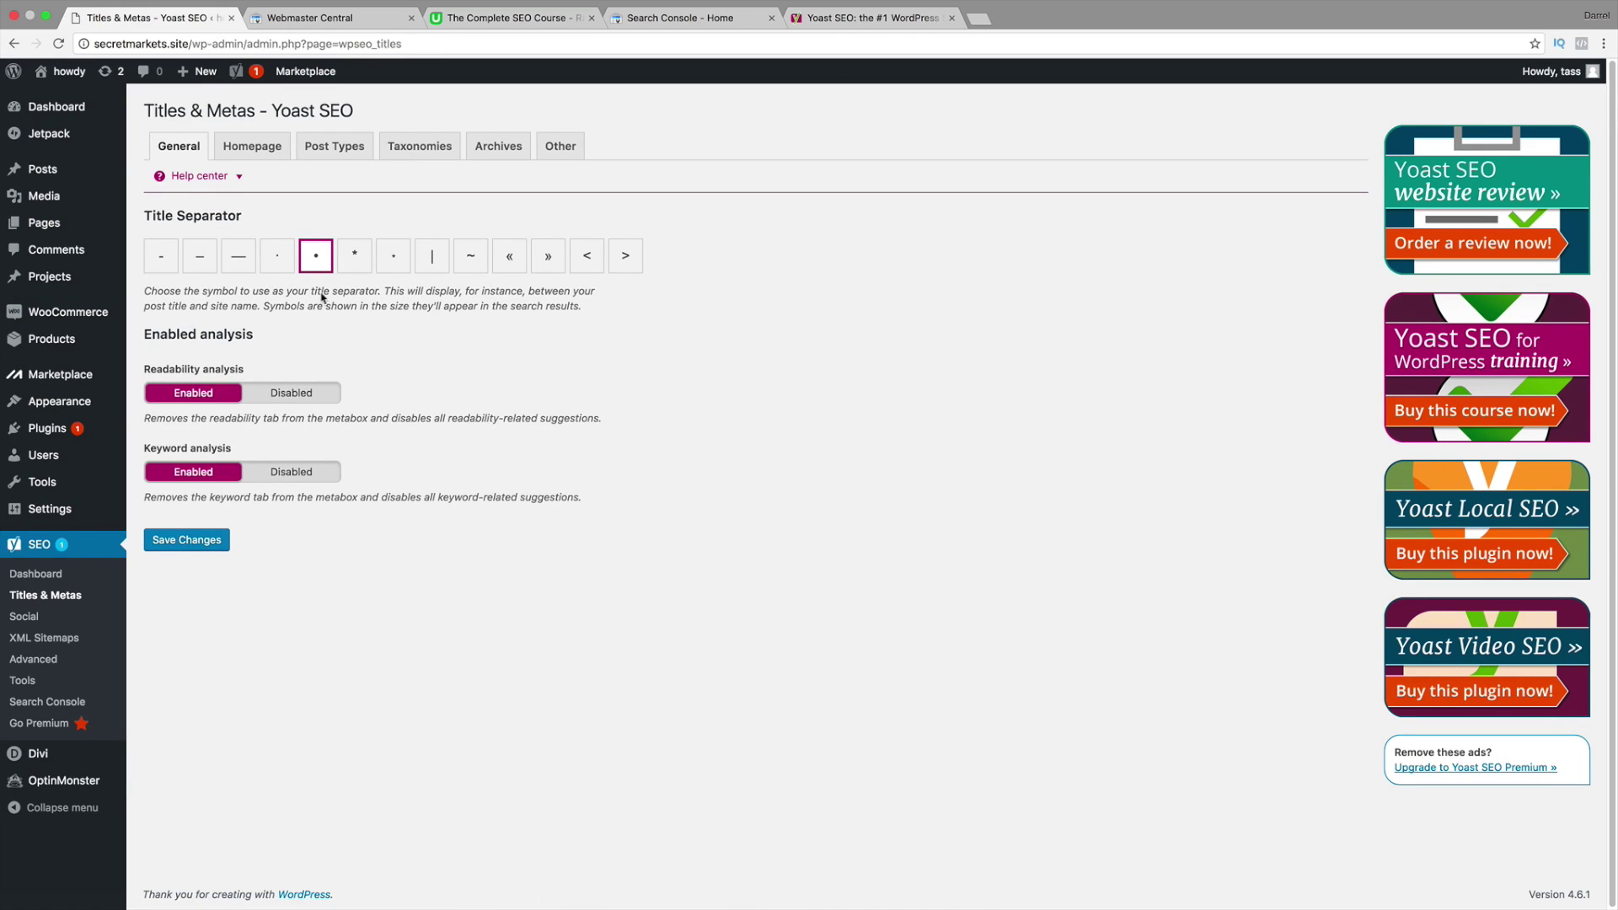
{"action": "left_click", "coordinate": [263, 155]}
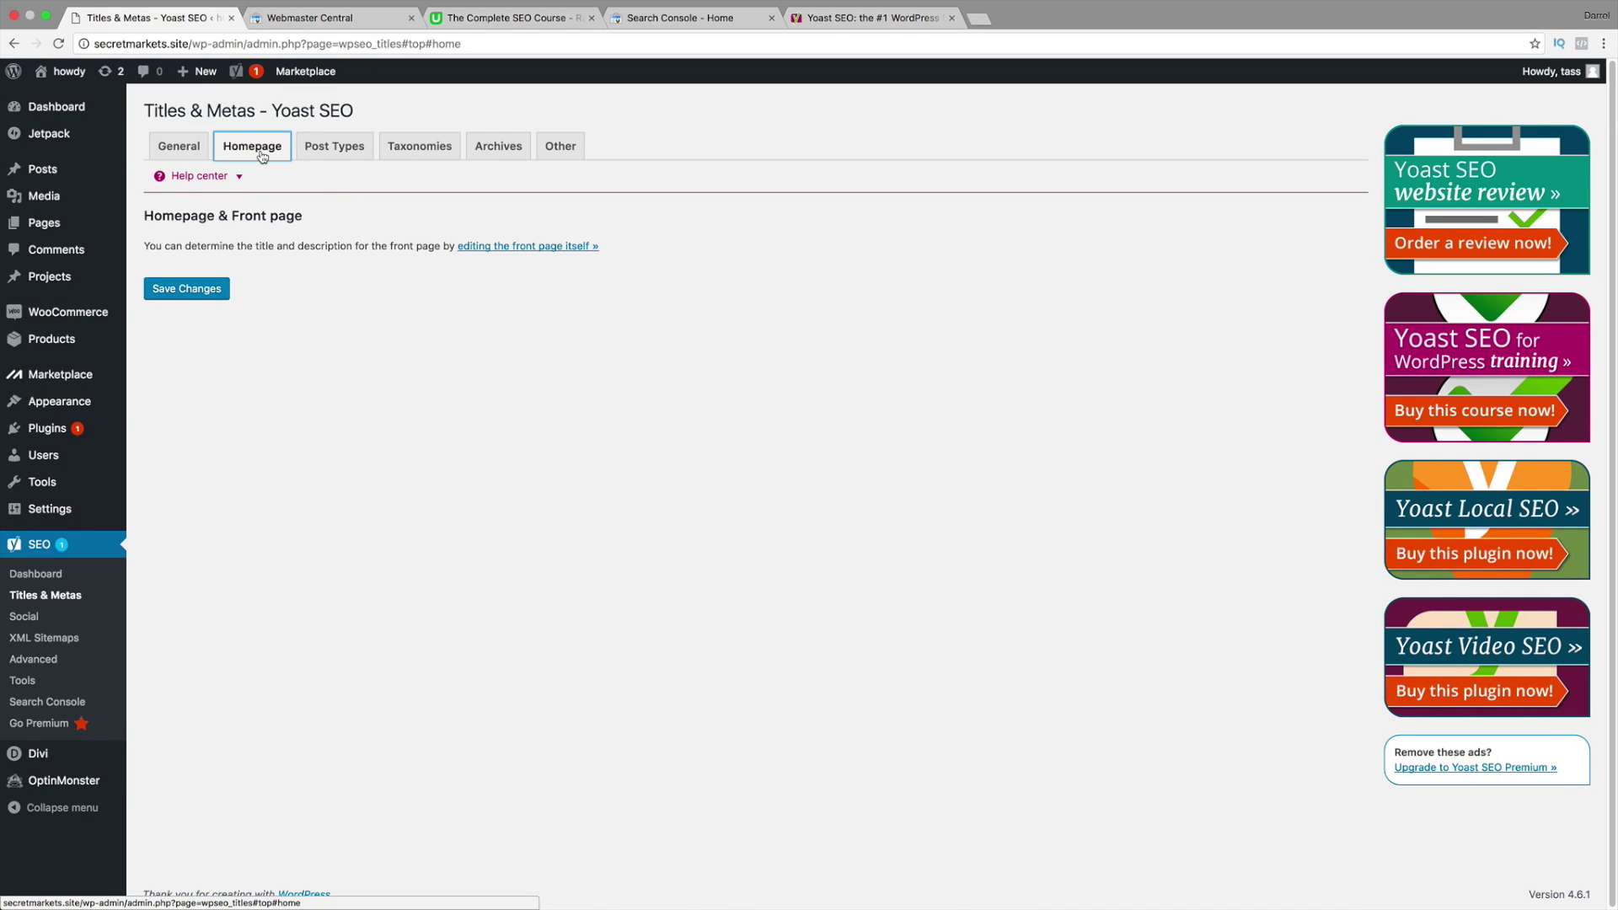
{"action": "left_click", "coordinate": [333, 151]}
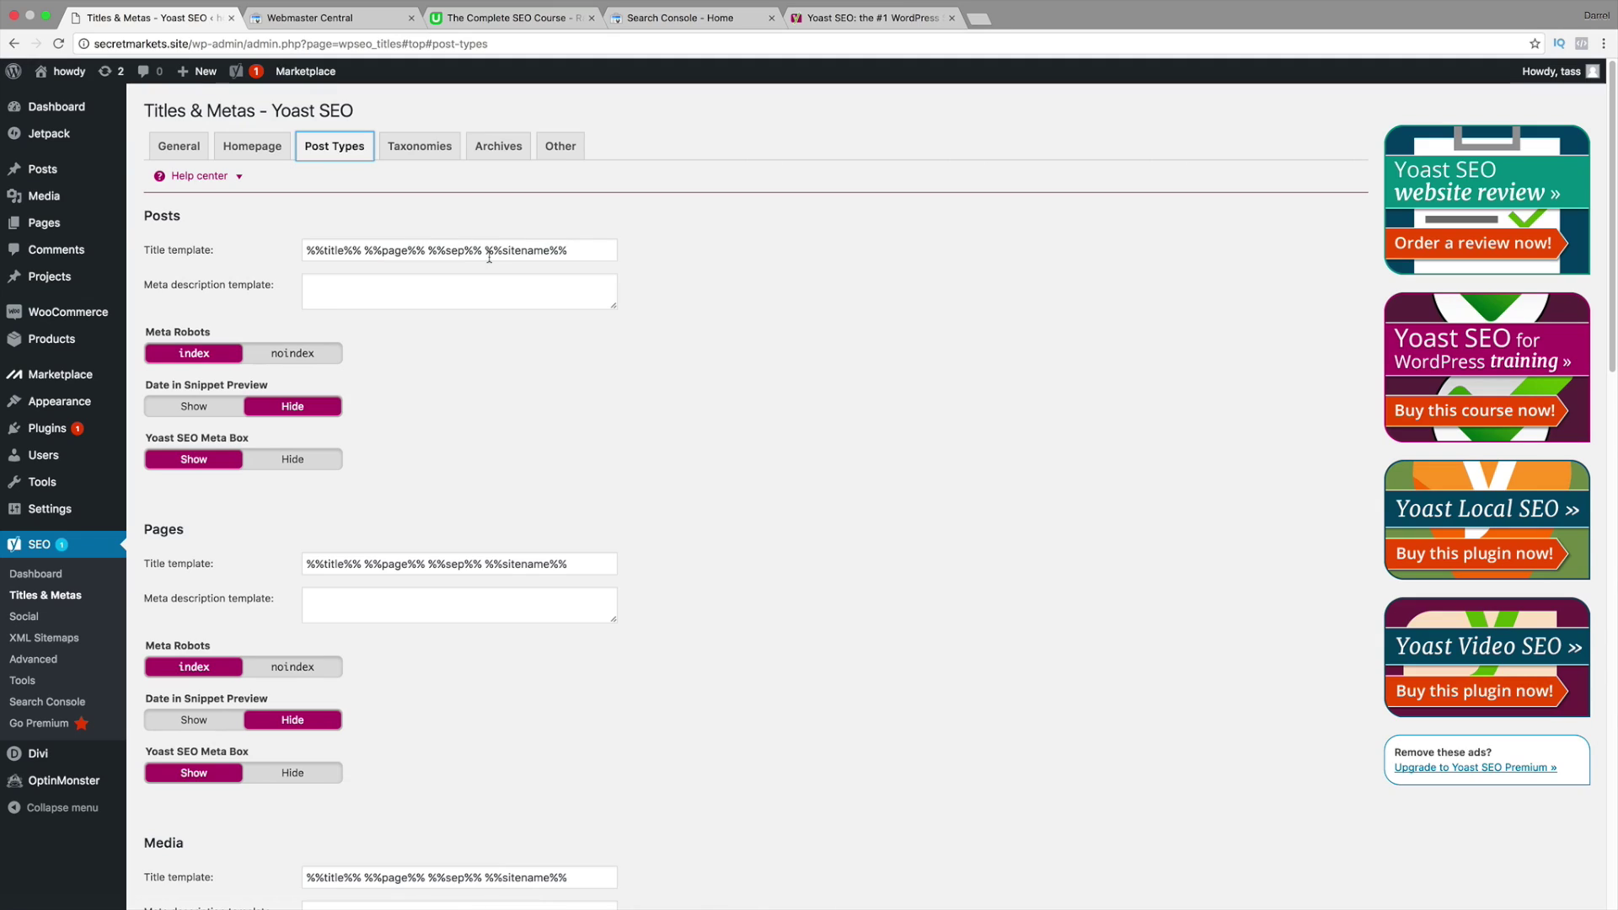
{"action": "left_click_drag", "start_coordinate": [573, 247], "coordinate": [367, 246]}
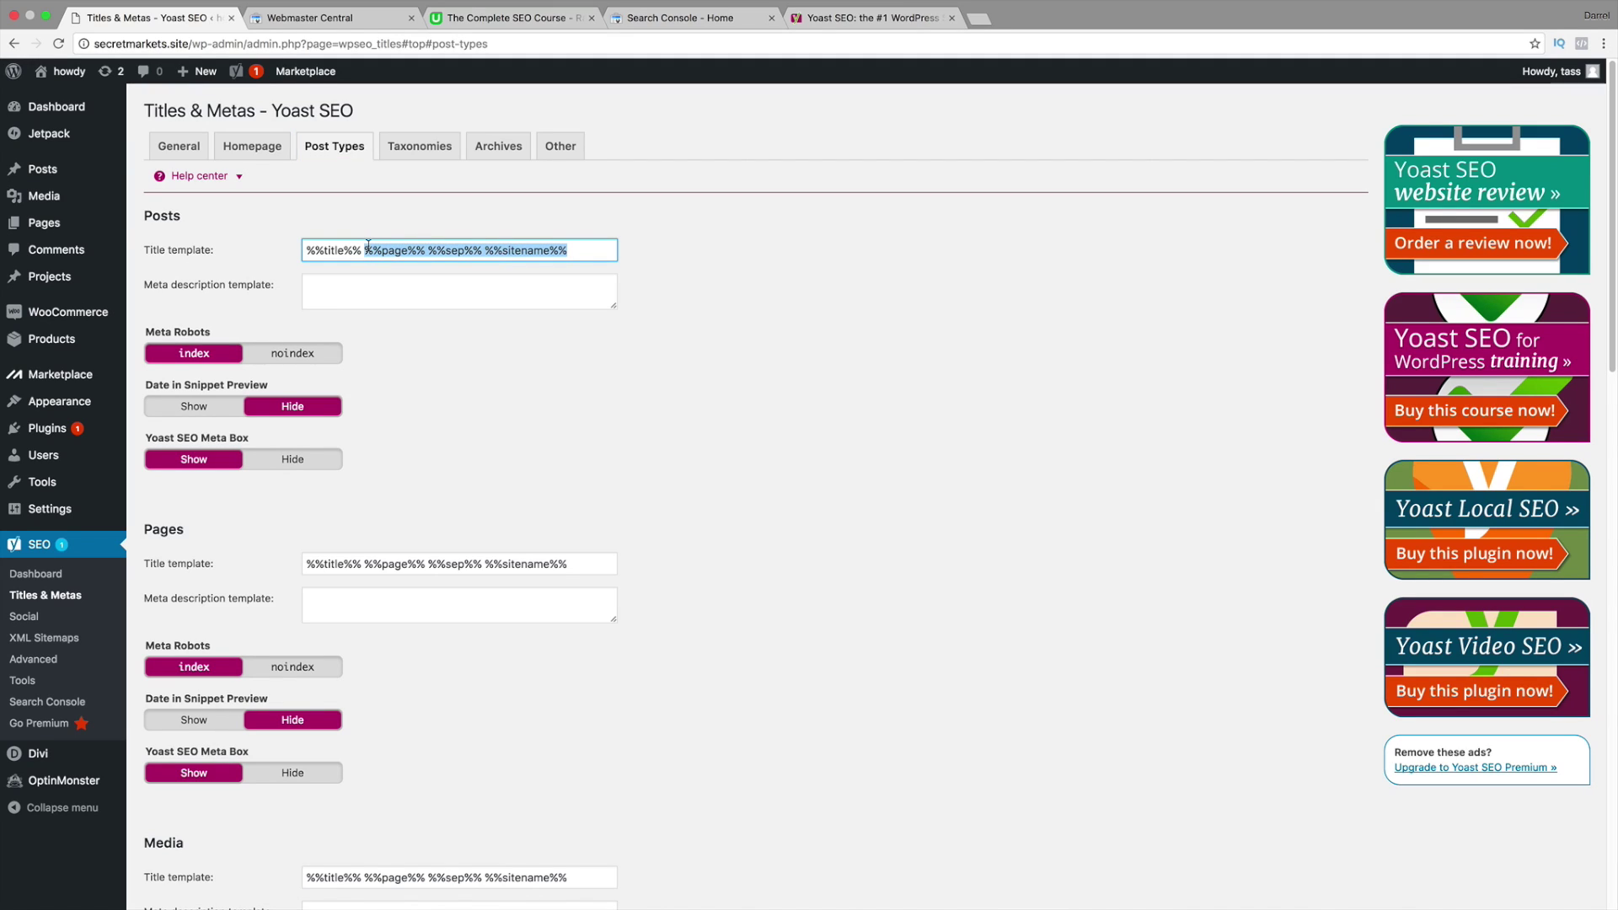
{"action": "key", "text": "BackSpace"}
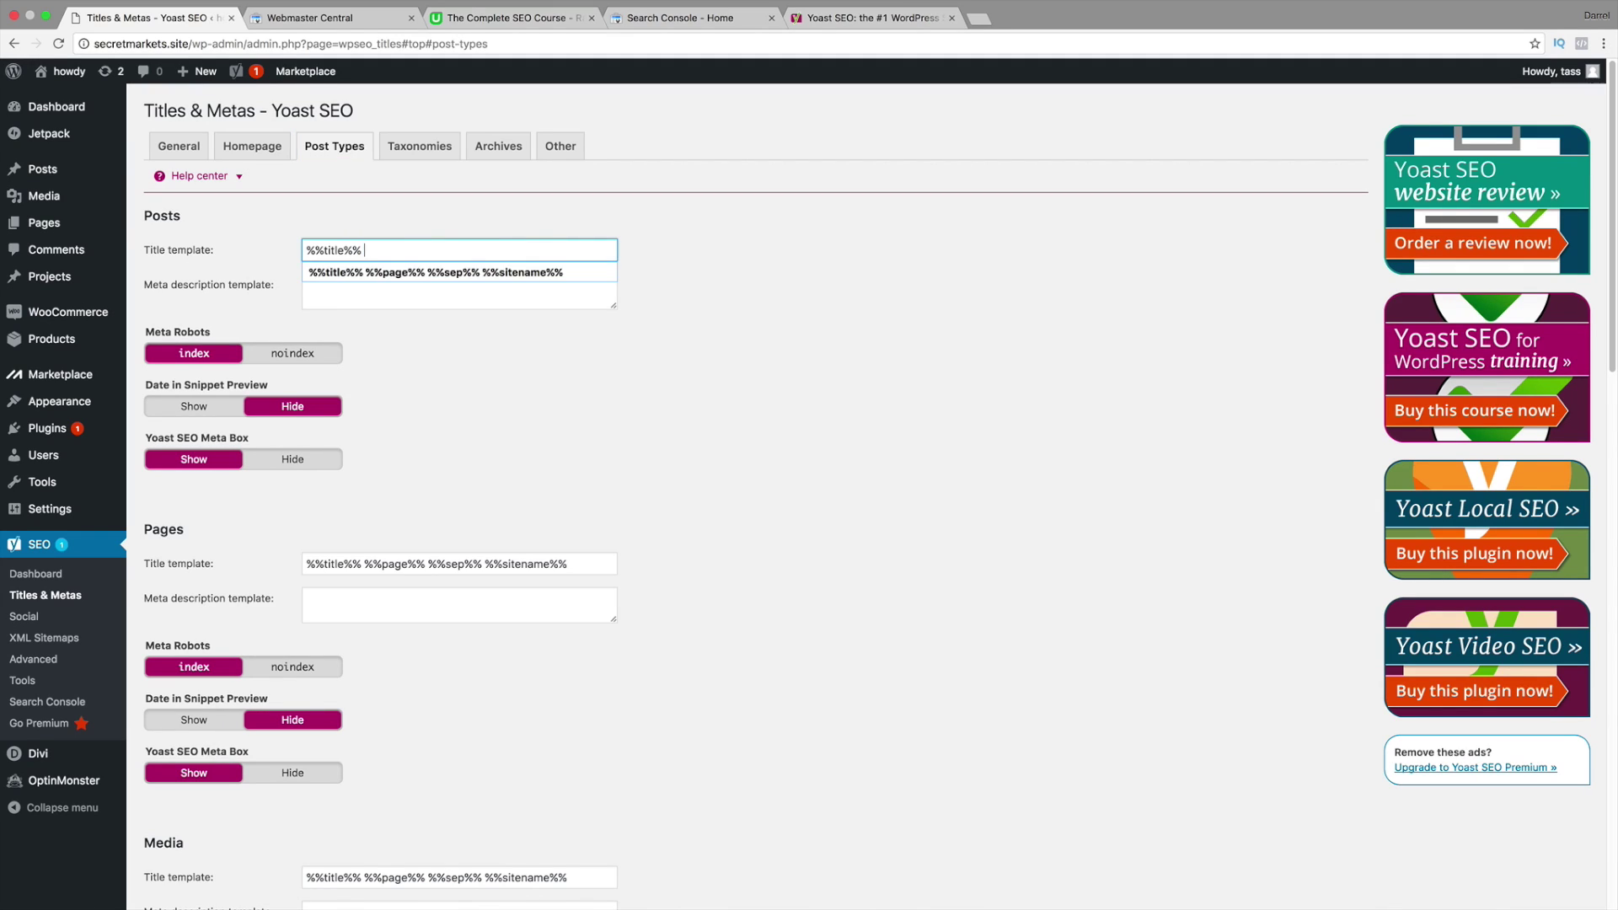
{"action": "key", "text": "Tab"}
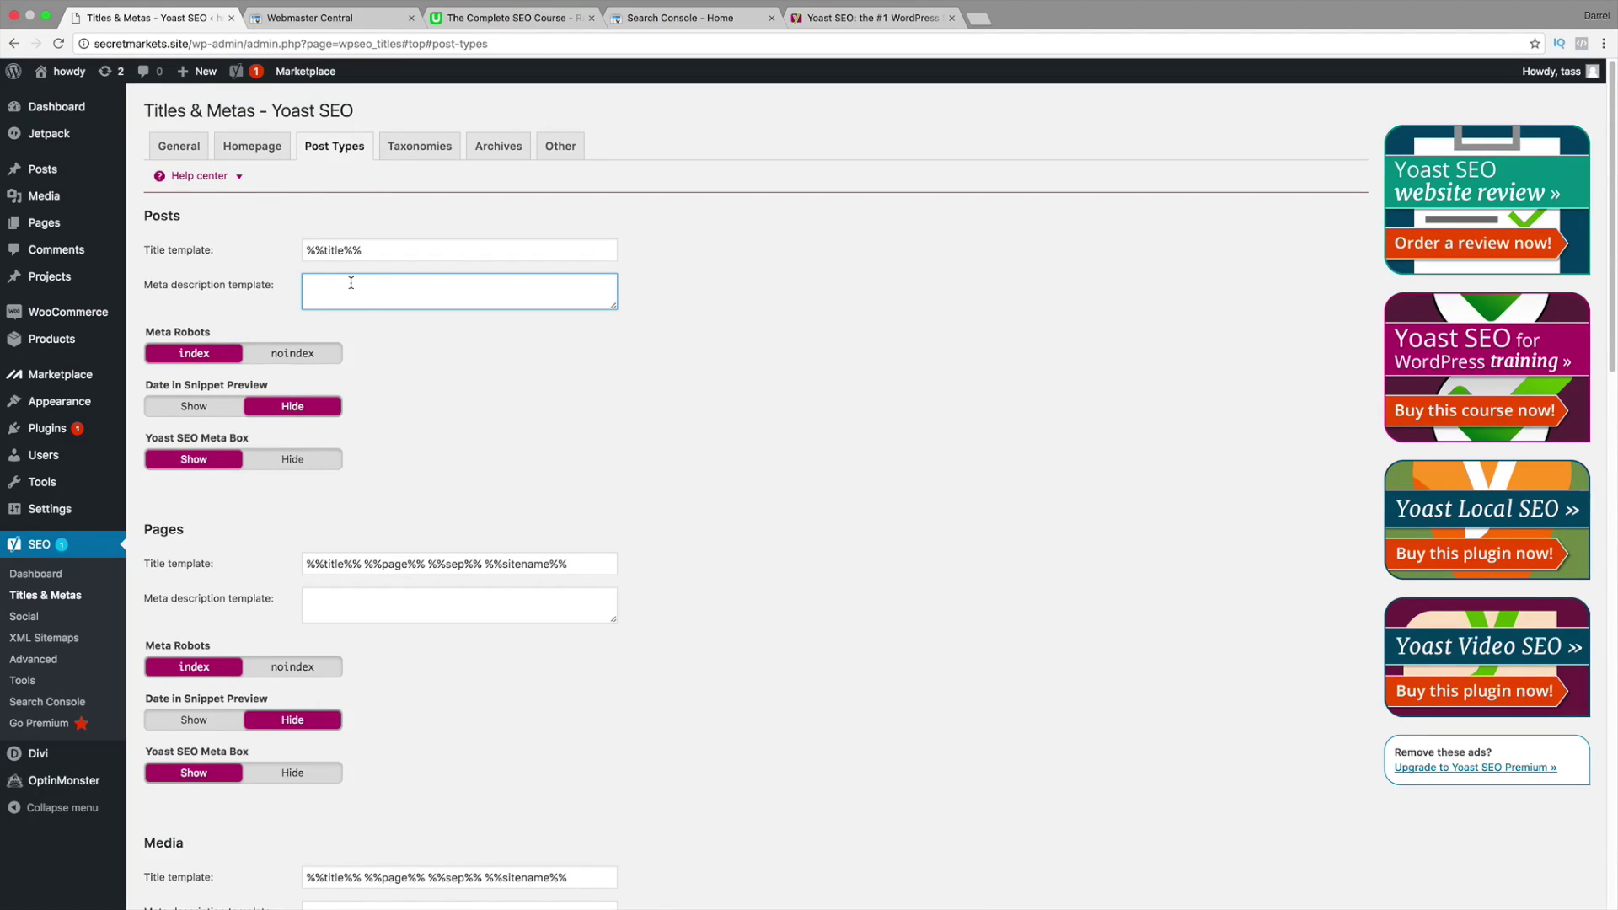
Step: Copy the %%excerpt%% variable from the help center's basic variables into the Posts meta description template
{"action": "left_click", "coordinate": [240, 179]}
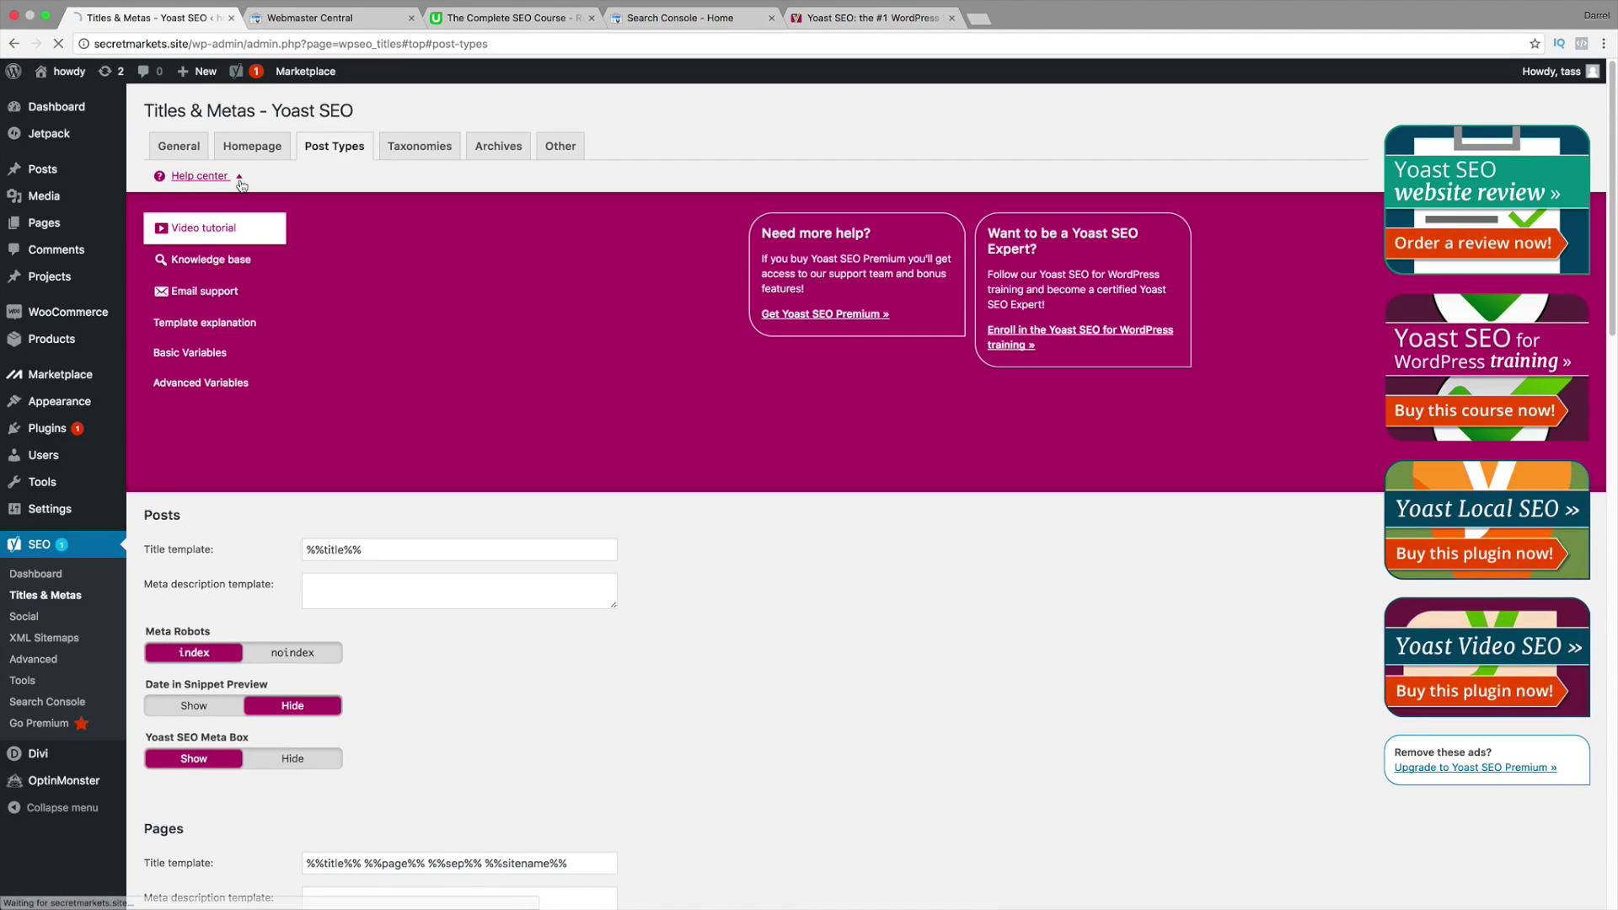
{"action": "left_click", "coordinate": [214, 354]}
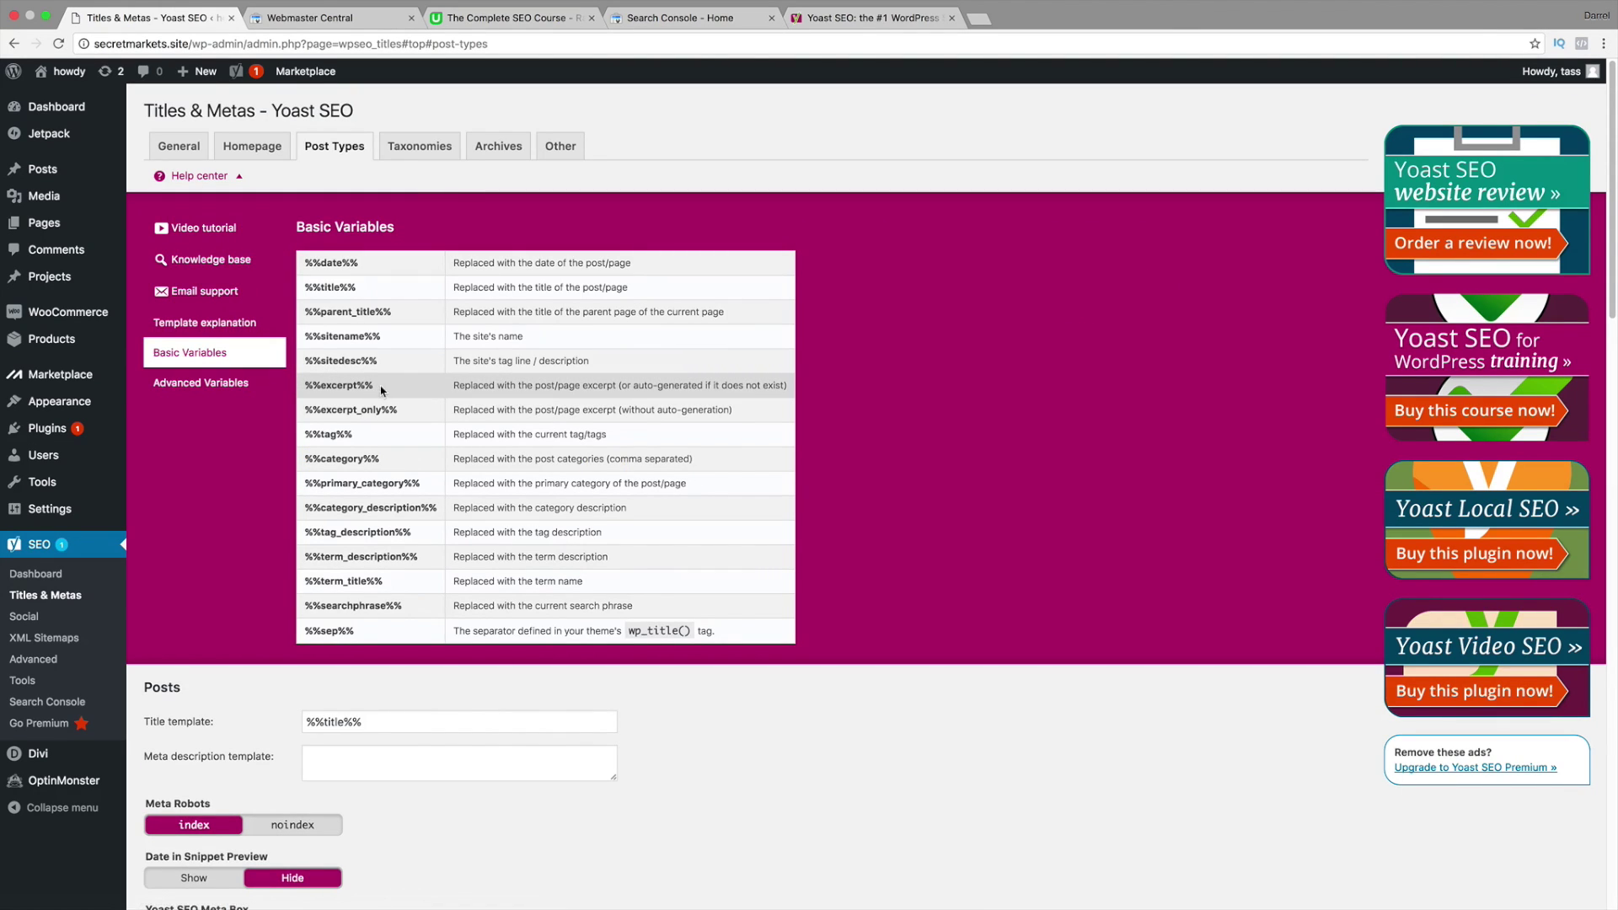
{"action": "left_click_drag", "start_coordinate": [382, 390], "coordinate": [302, 387]}
{"action": "right_click", "coordinate": [312, 386]}
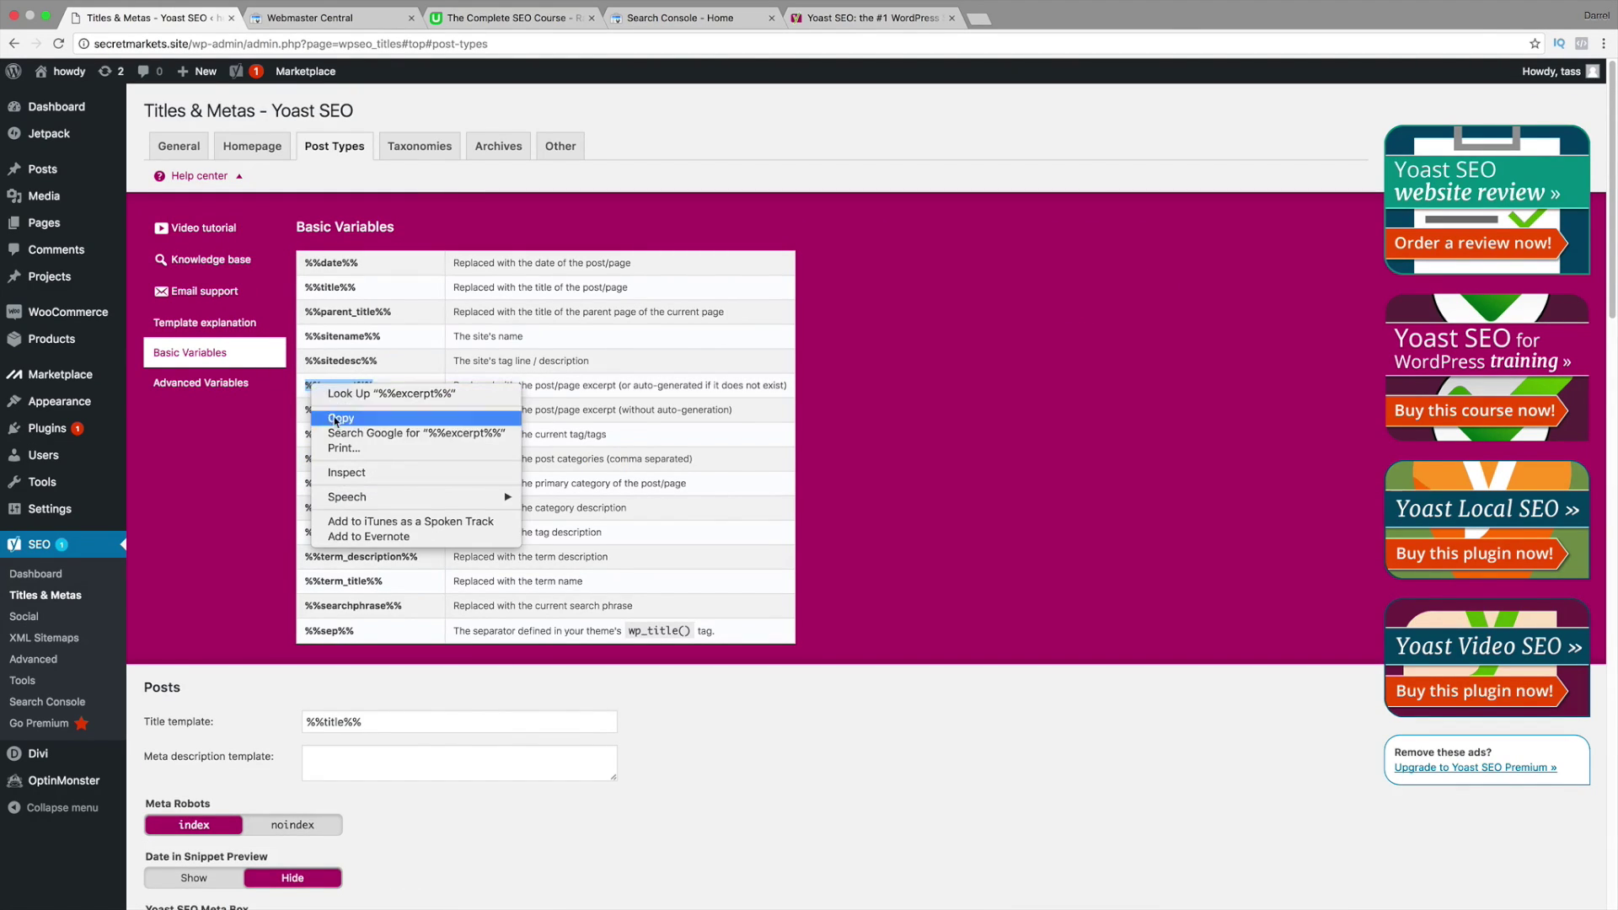
{"action": "left_click", "coordinate": [336, 419]}
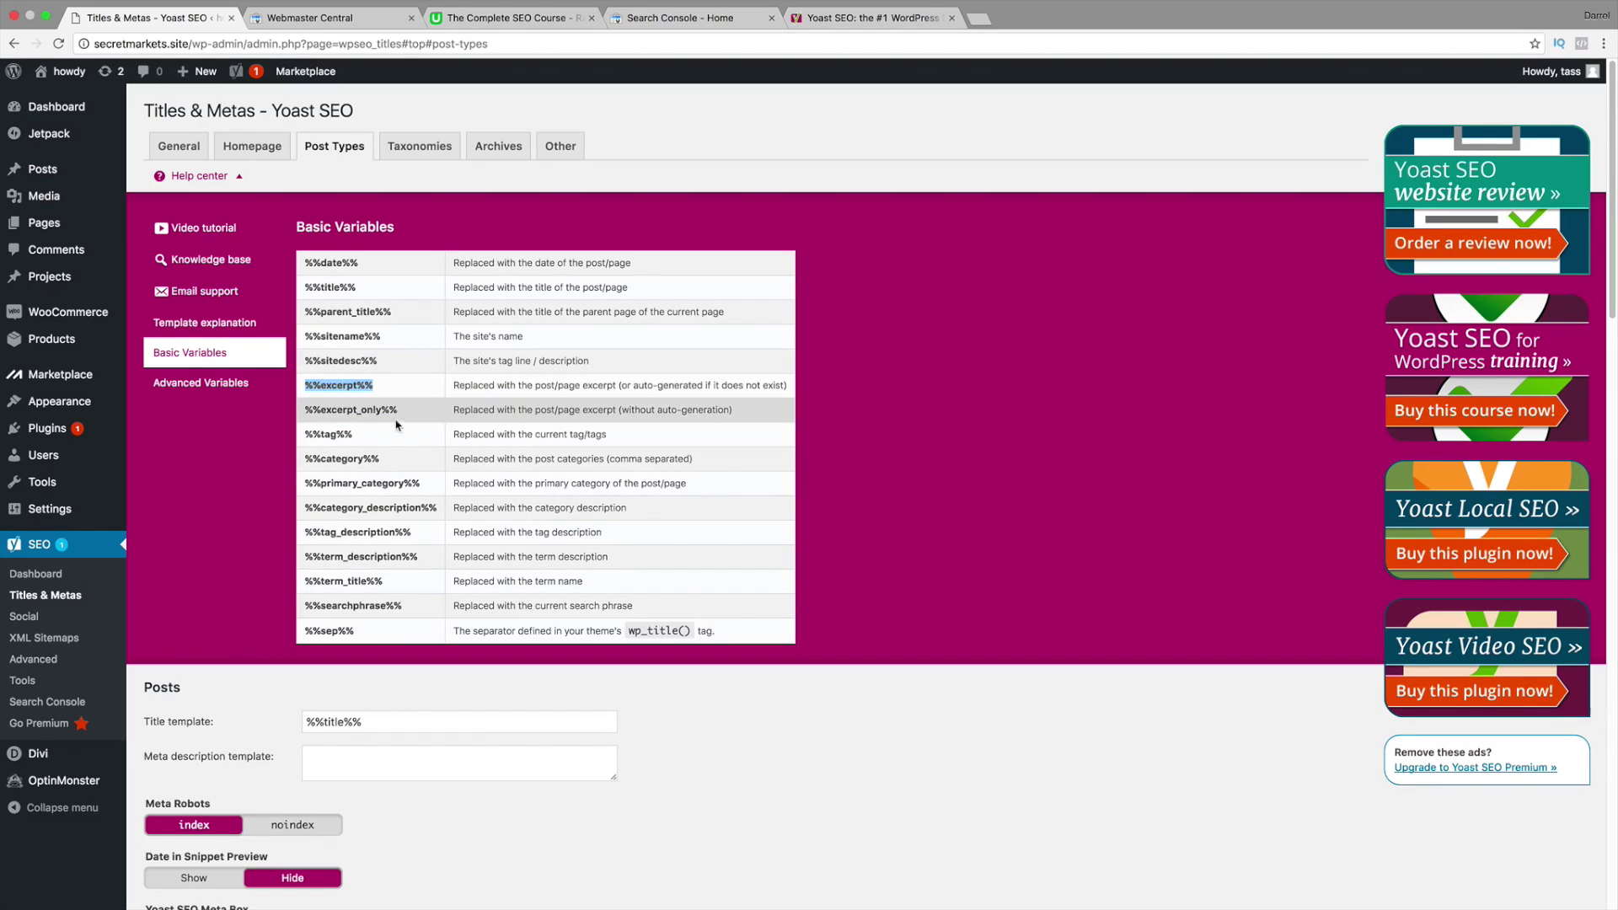
{"action": "left_click", "coordinate": [242, 180]}
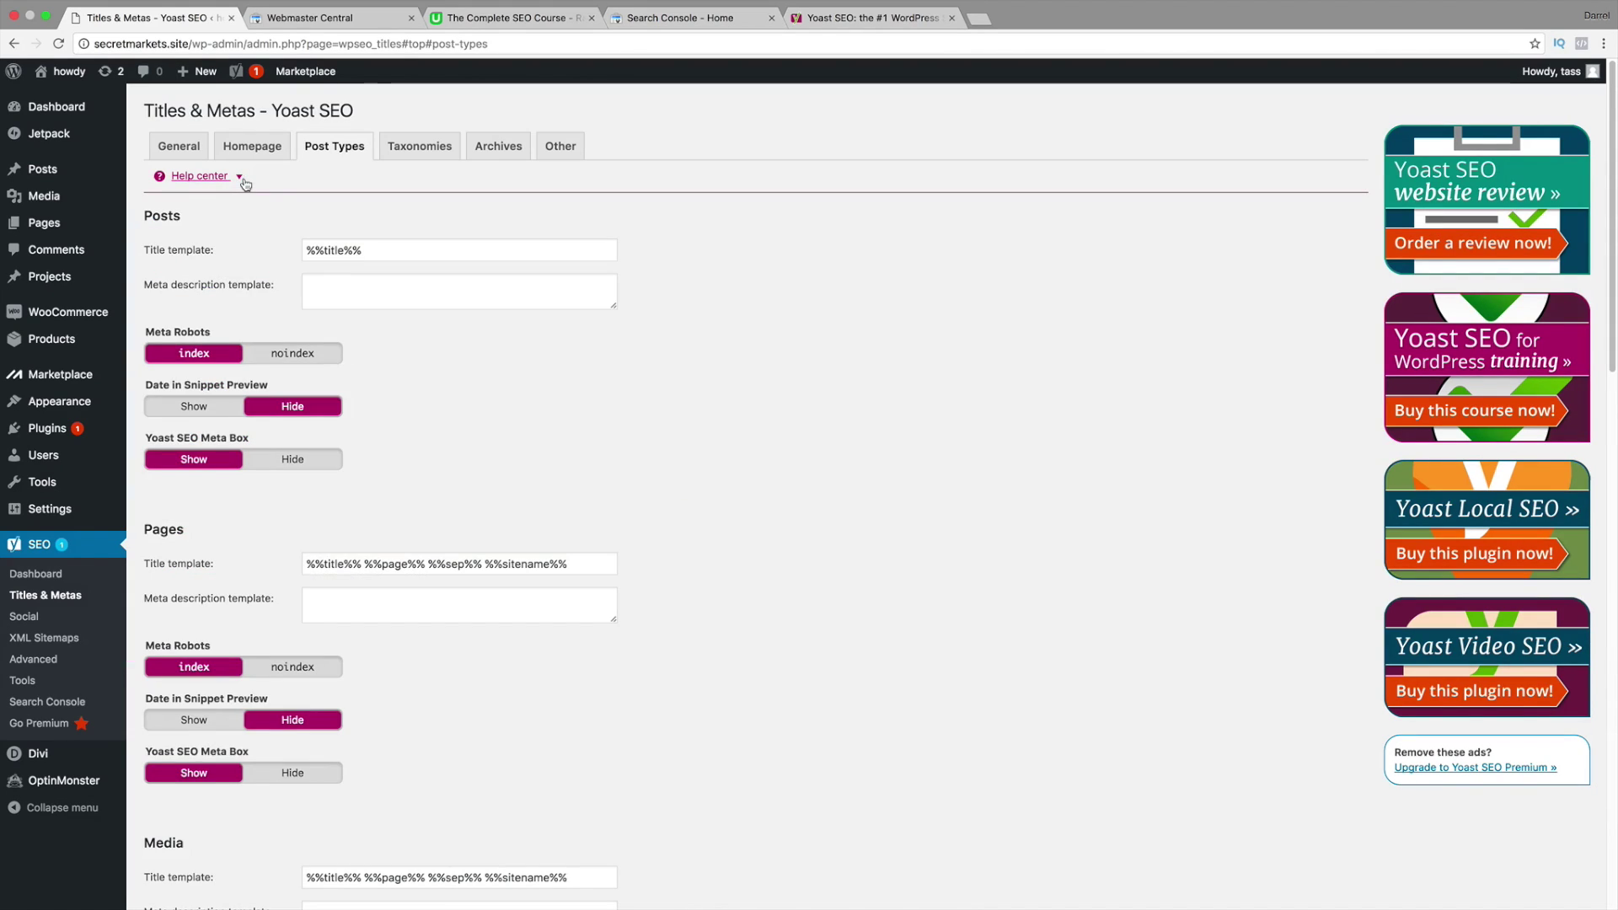
{"action": "right_click", "coordinate": [337, 295]}
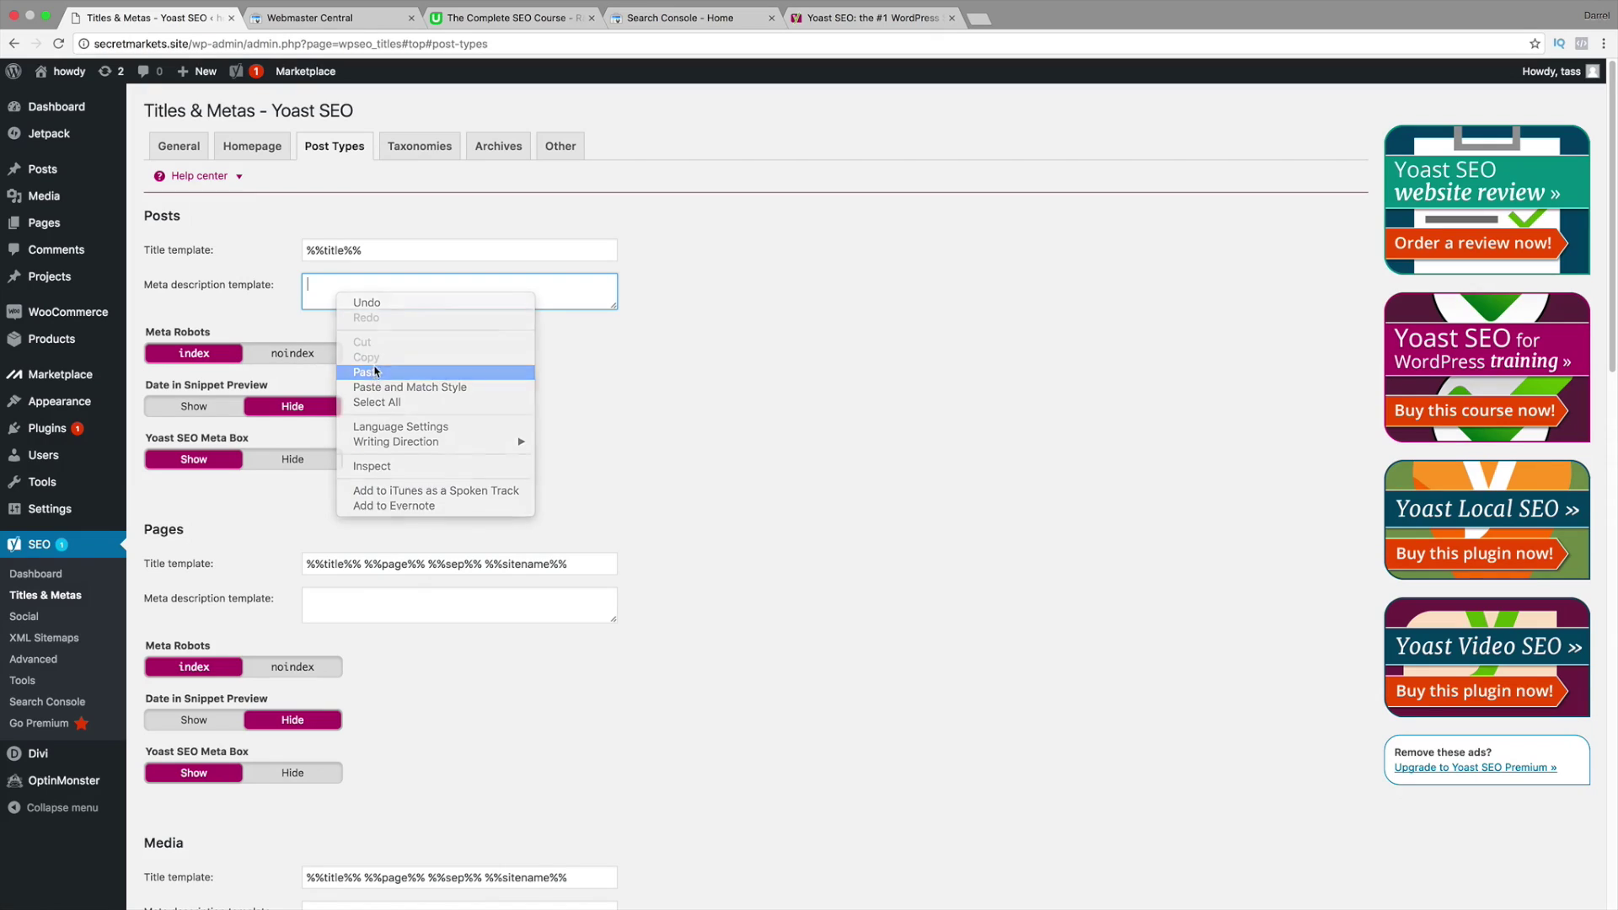
{"action": "left_click", "coordinate": [376, 372]}
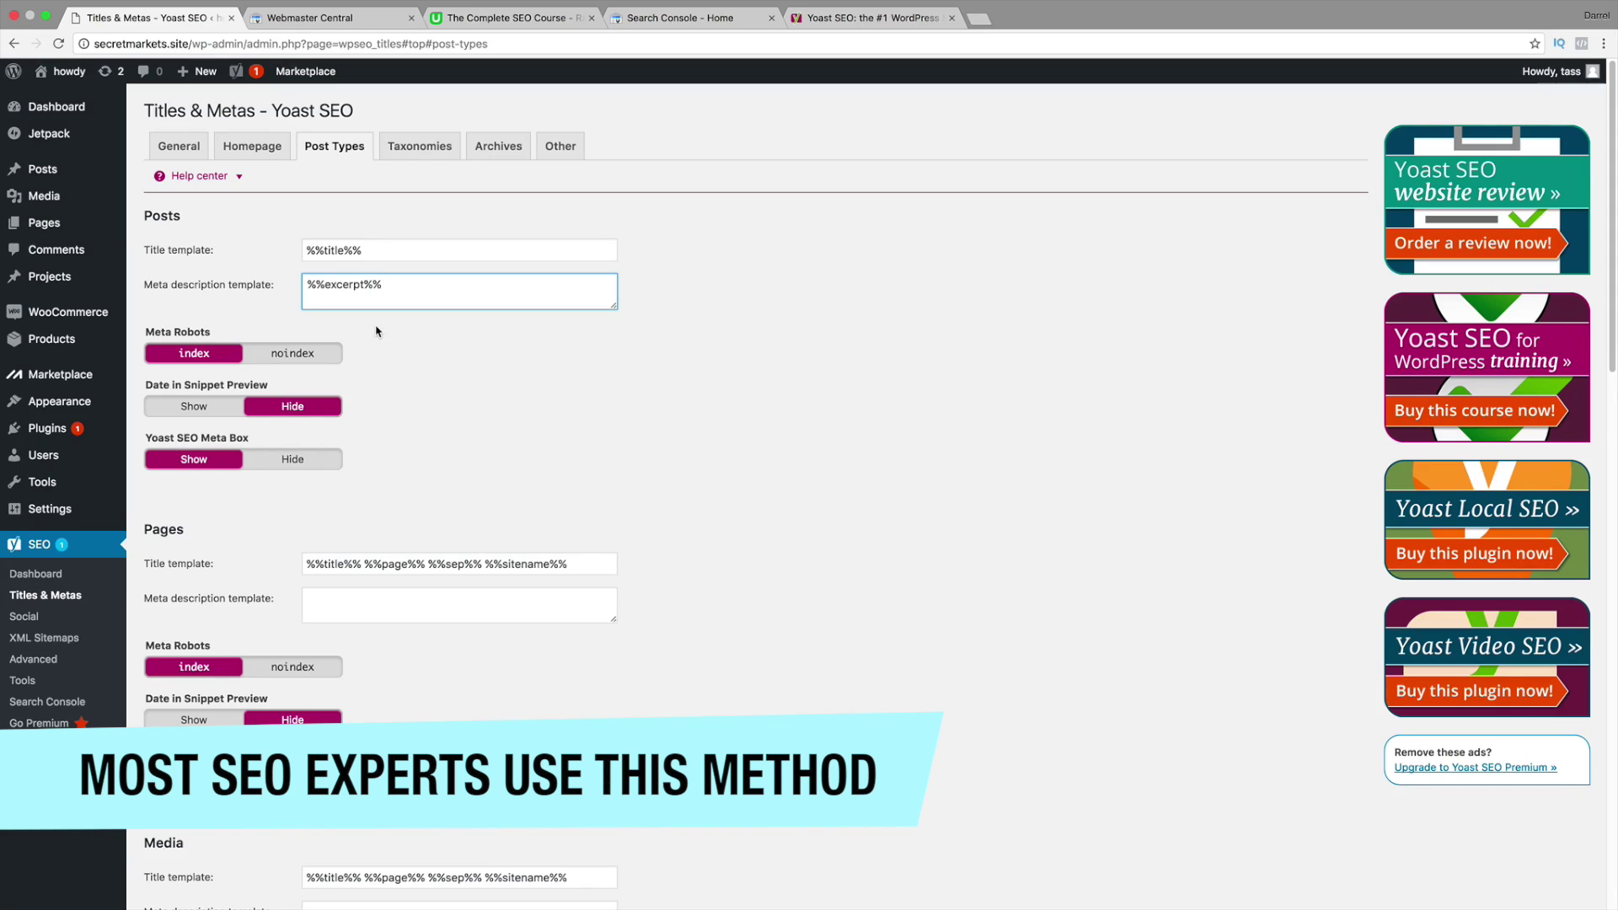
Step: Compare the Posts title and meta description templates with the Pages title template
{"action": "left_click_drag", "start_coordinate": [376, 246], "coordinate": [271, 258]}
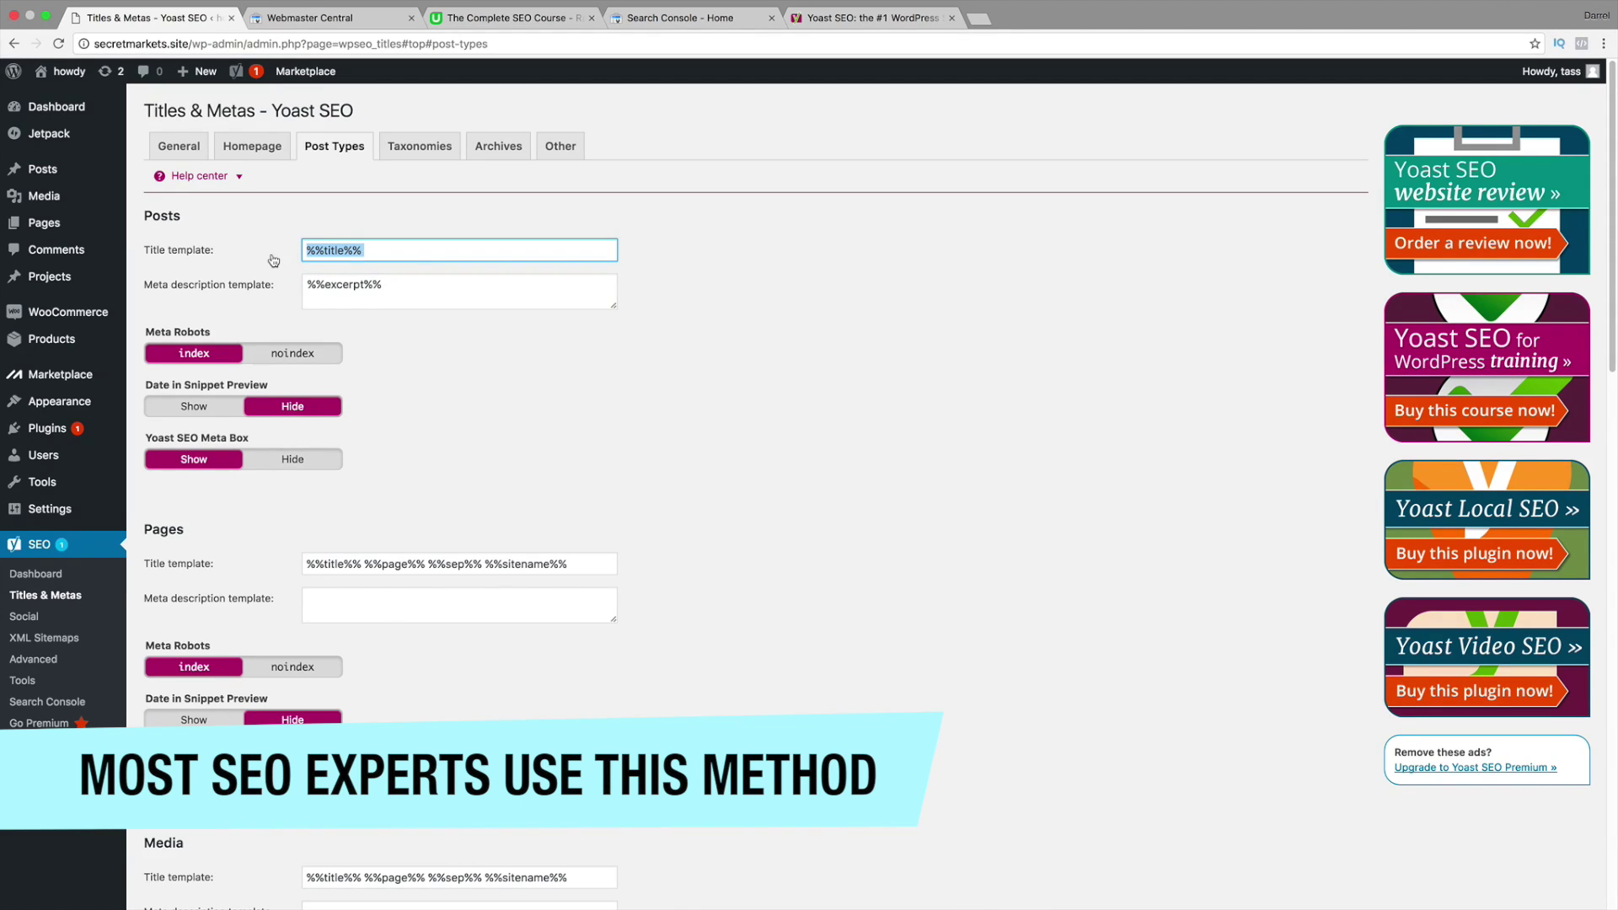
{"action": "left_click_drag", "start_coordinate": [400, 283], "coordinate": [256, 293]}
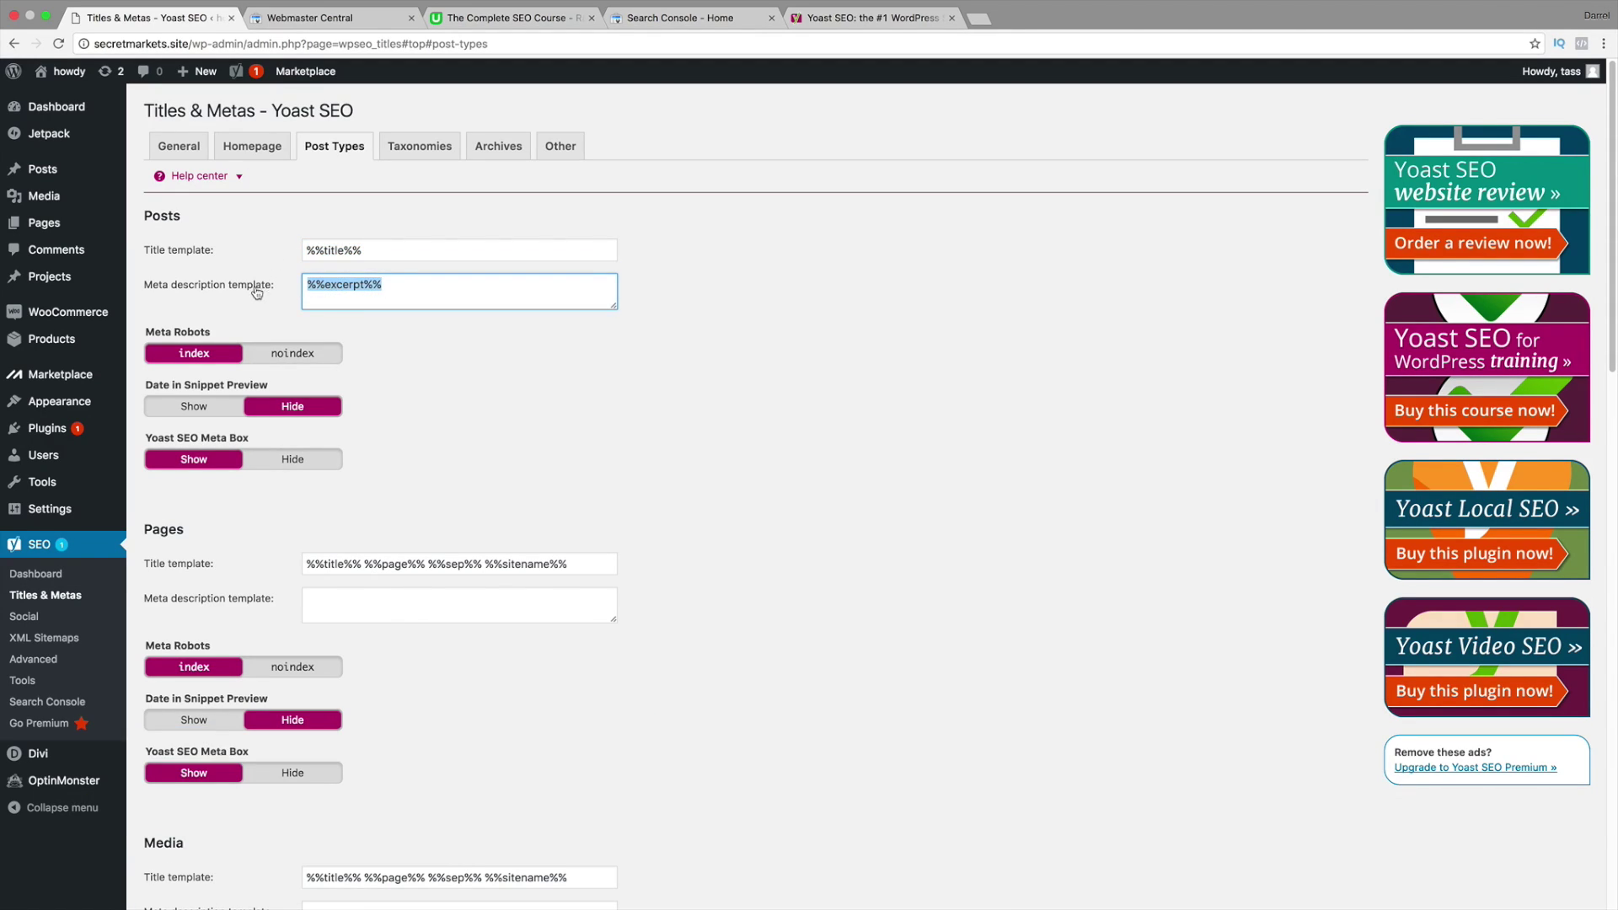
{"action": "left_click_drag", "start_coordinate": [516, 564], "coordinate": [576, 571]}
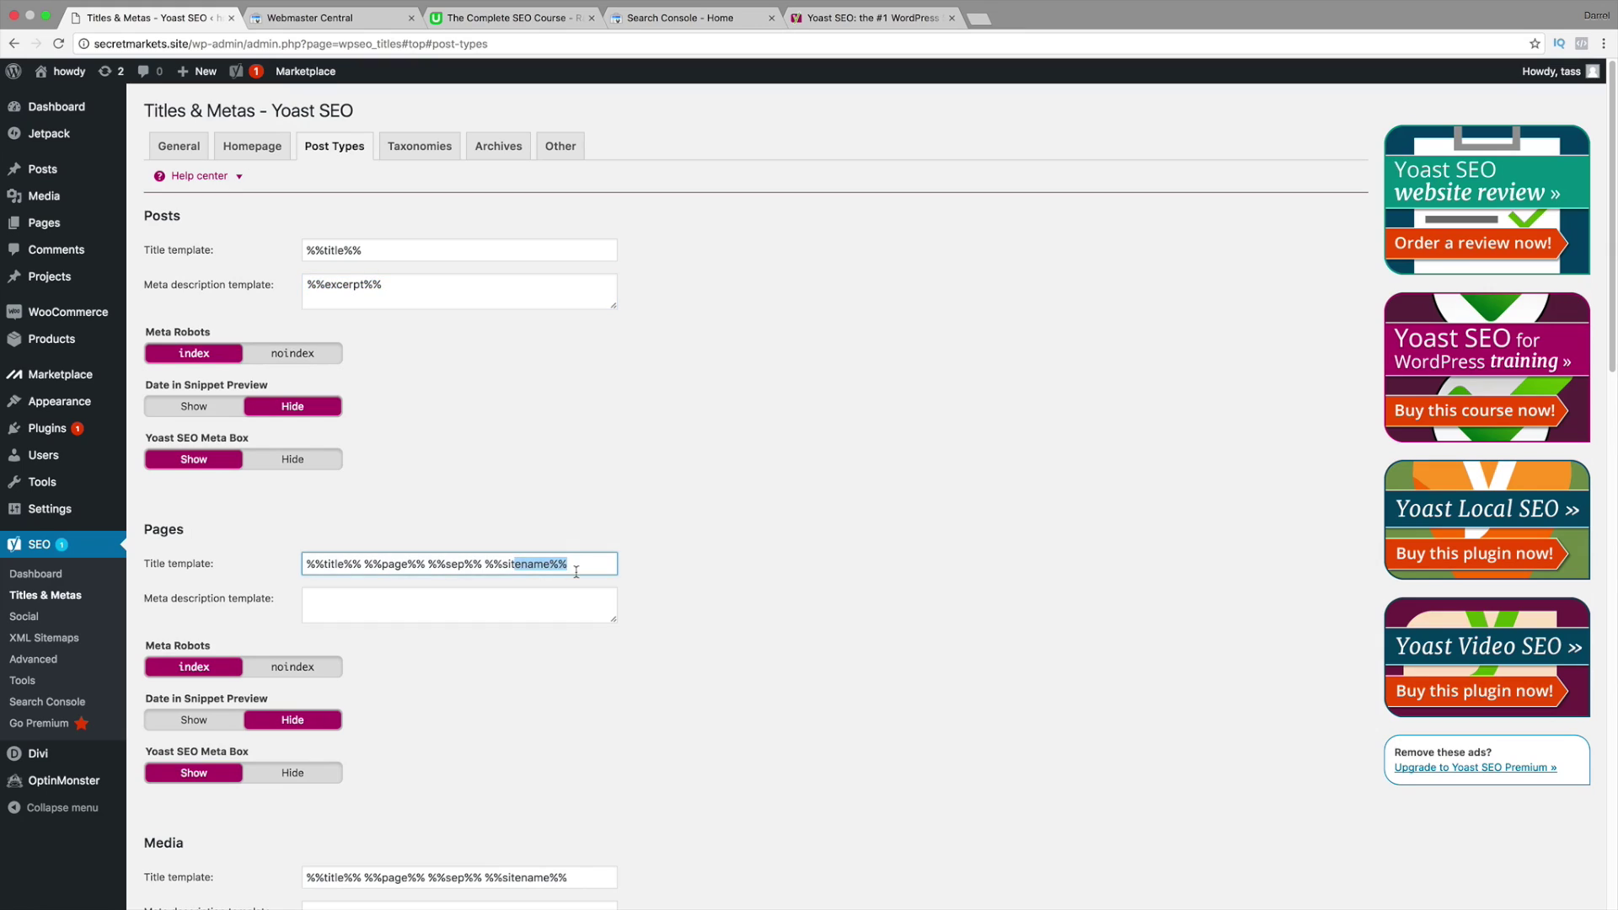
{"action": "left_click", "coordinate": [443, 572]}
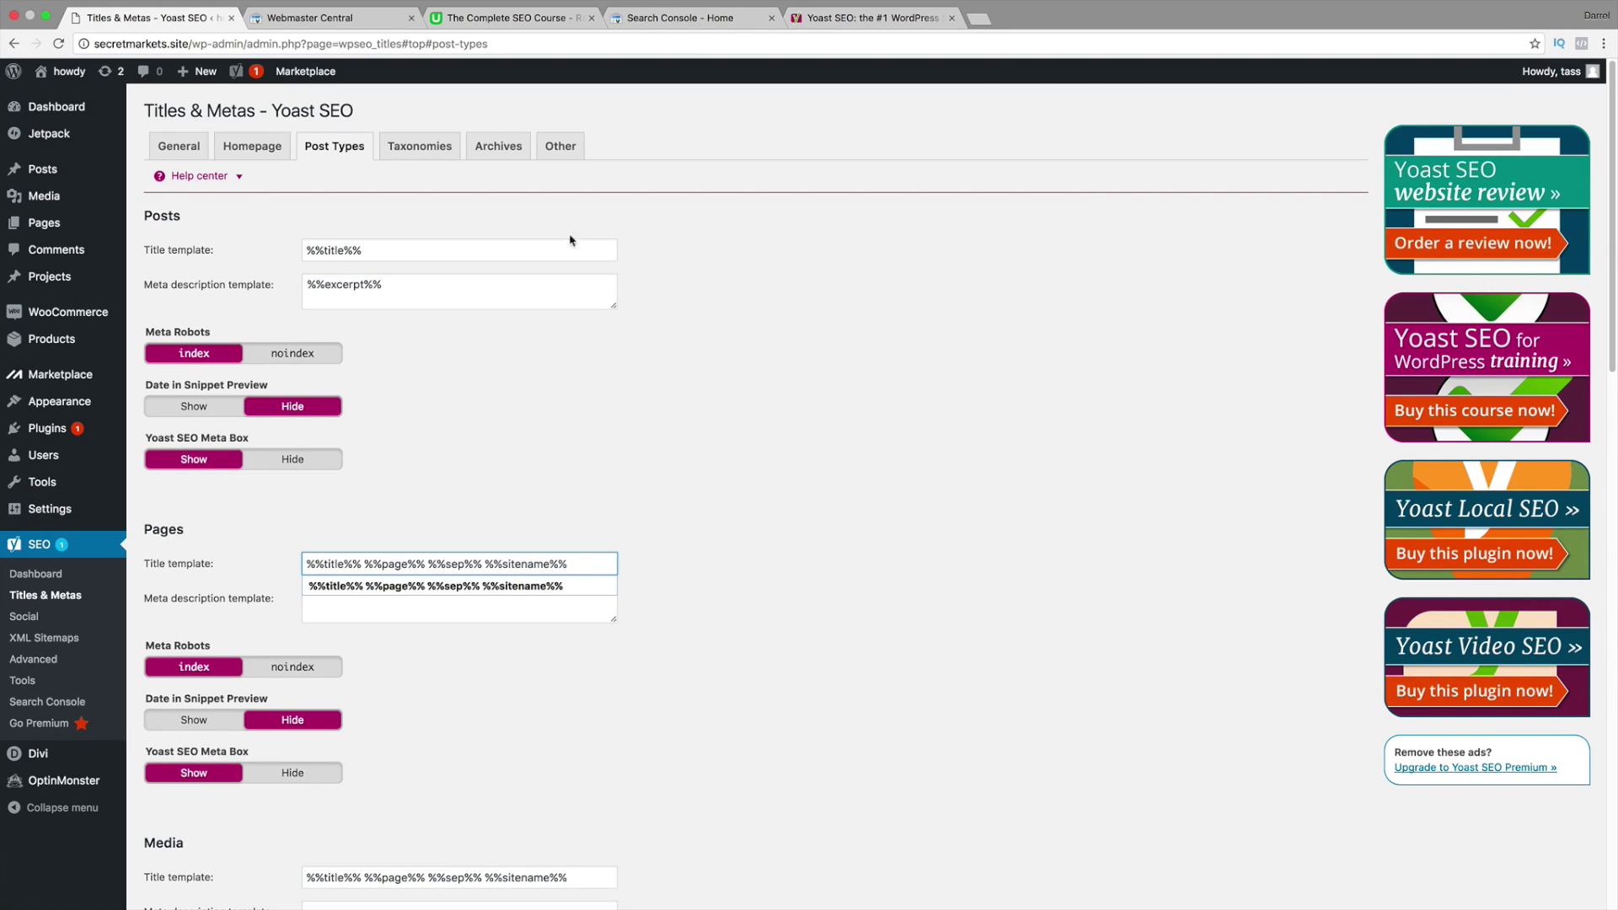
Step: Search Google for "coffee mugs" in the Yoast website tab, examine the Overstock result's description, and return to the Titles & Metas settings
{"action": "left_click", "coordinate": [818, 19]}
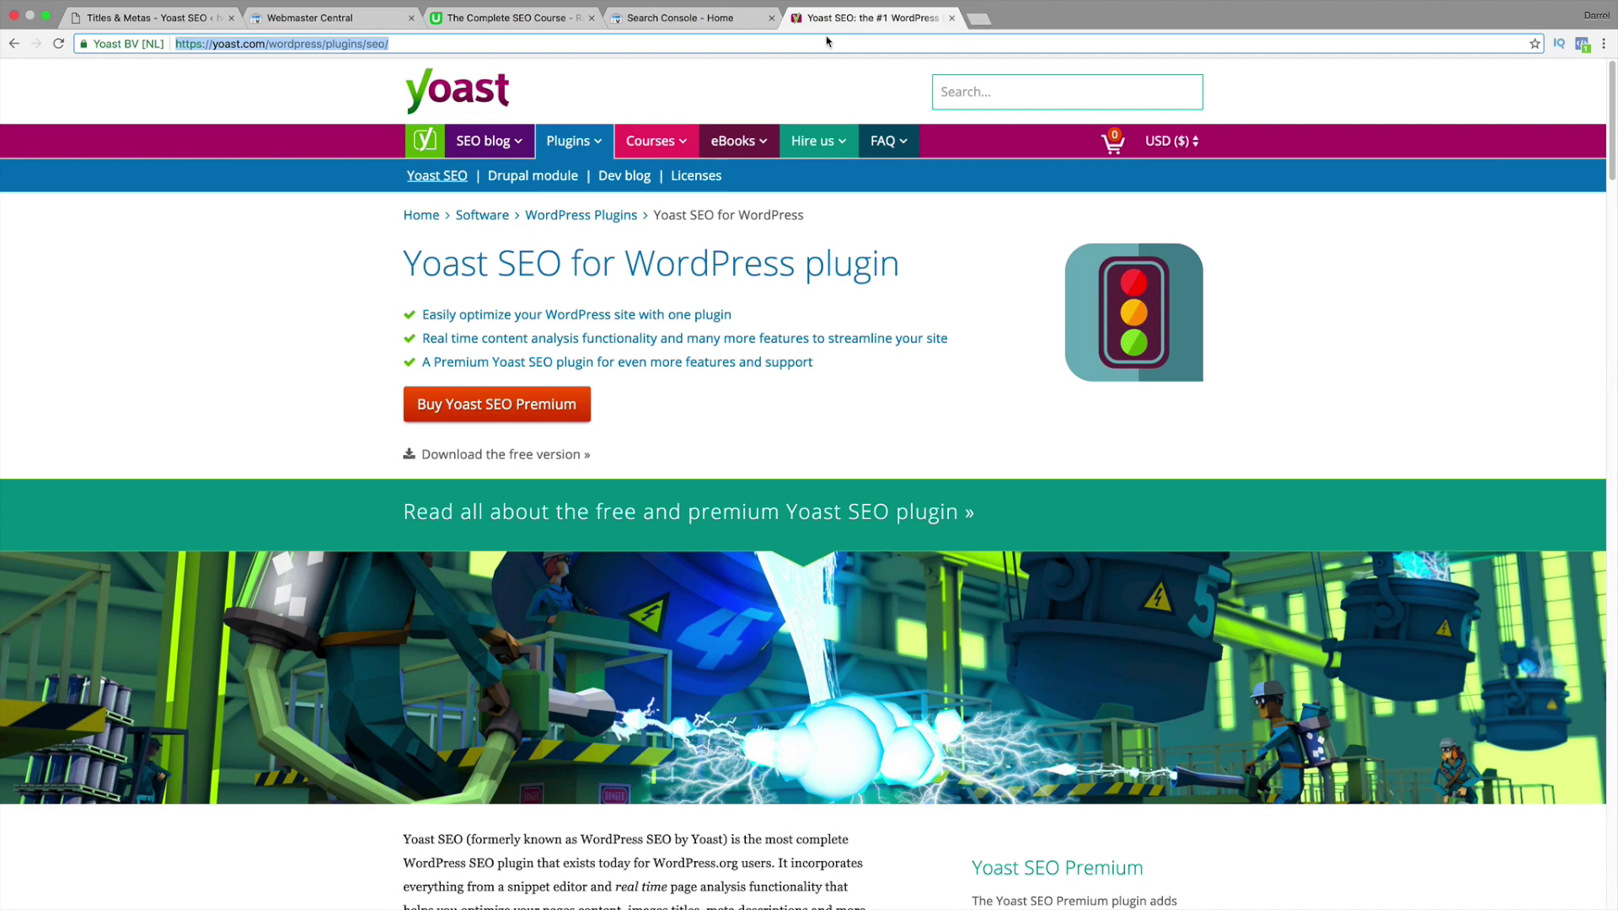
{"action": "type", "text": "google.com"}
{"action": "key", "text": "Return"}
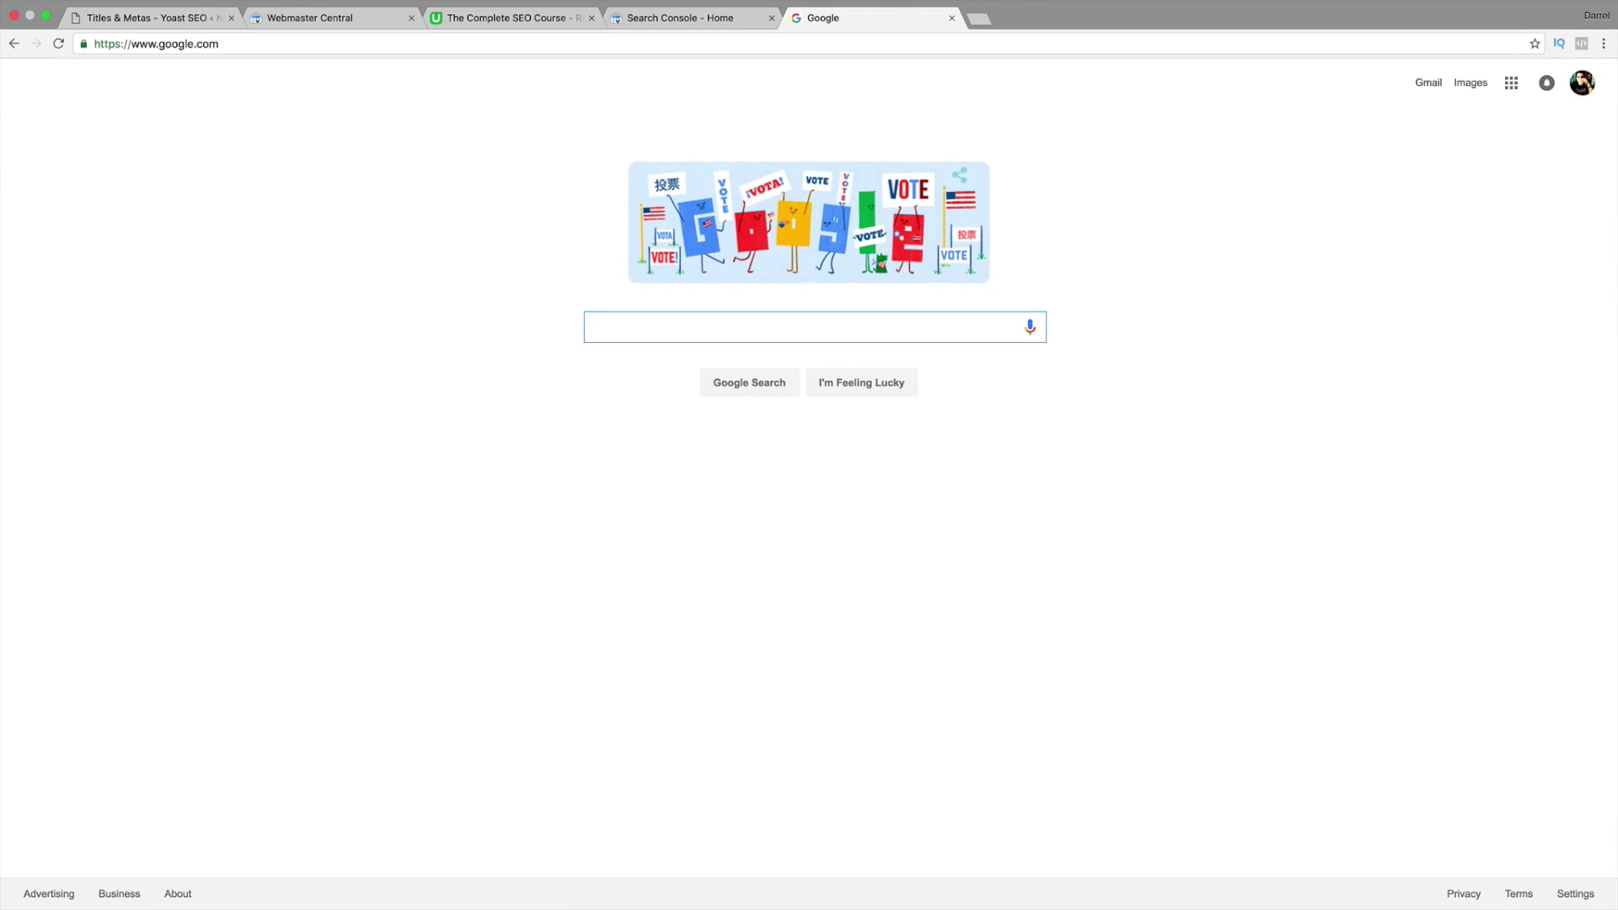
{"action": "type", "text": "coofee muyg"}
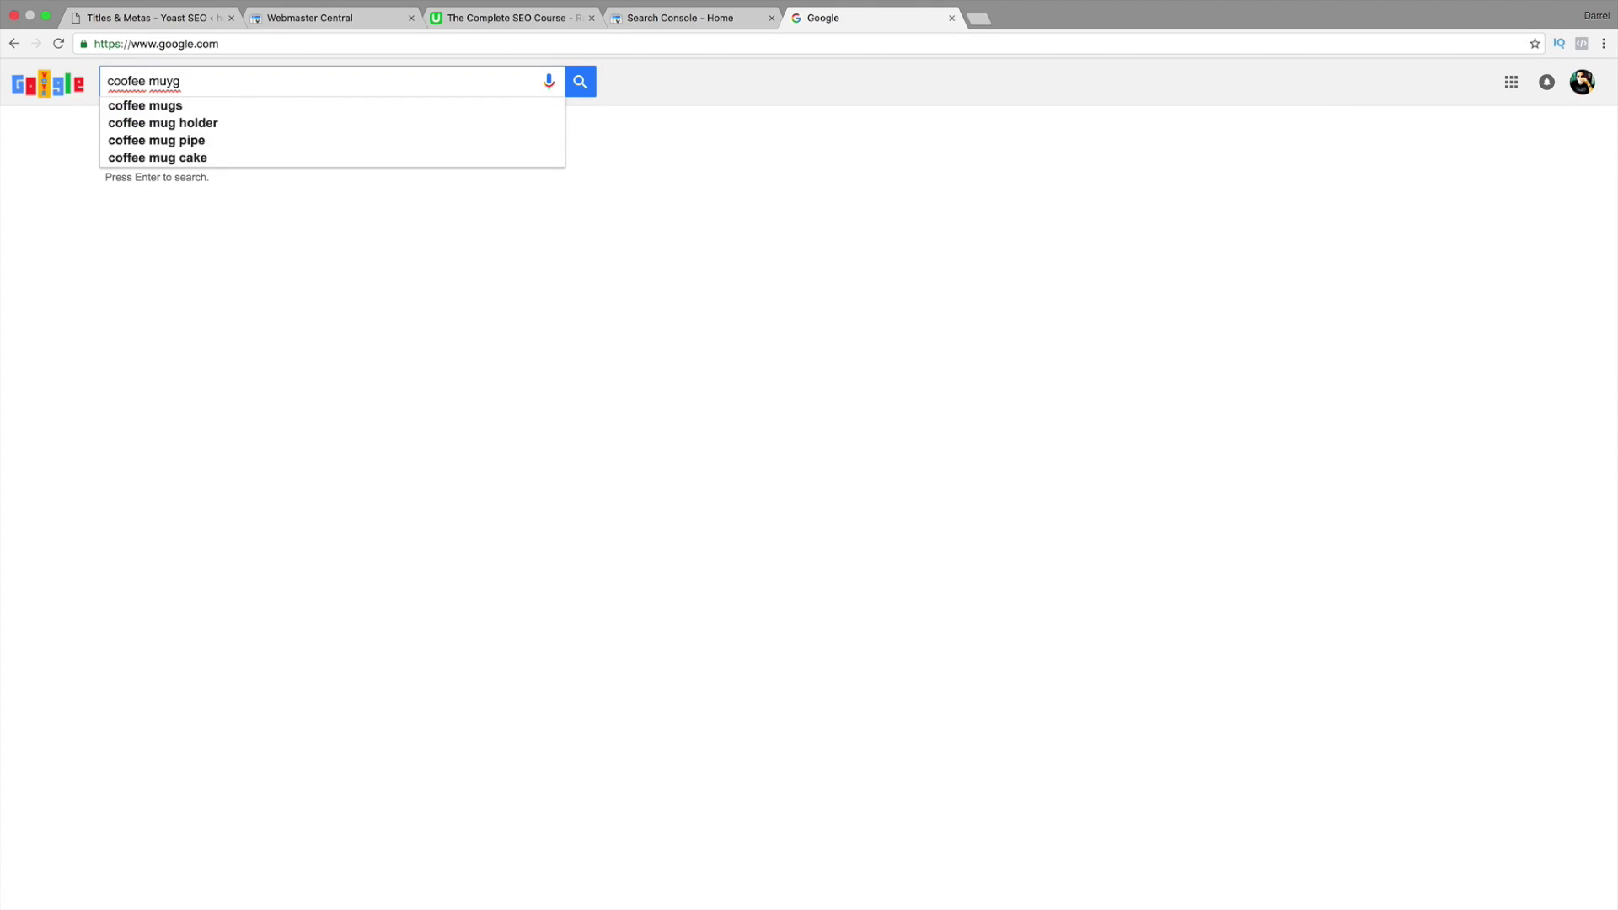
{"action": "key", "text": "Down"}
{"action": "key", "text": "Return"}
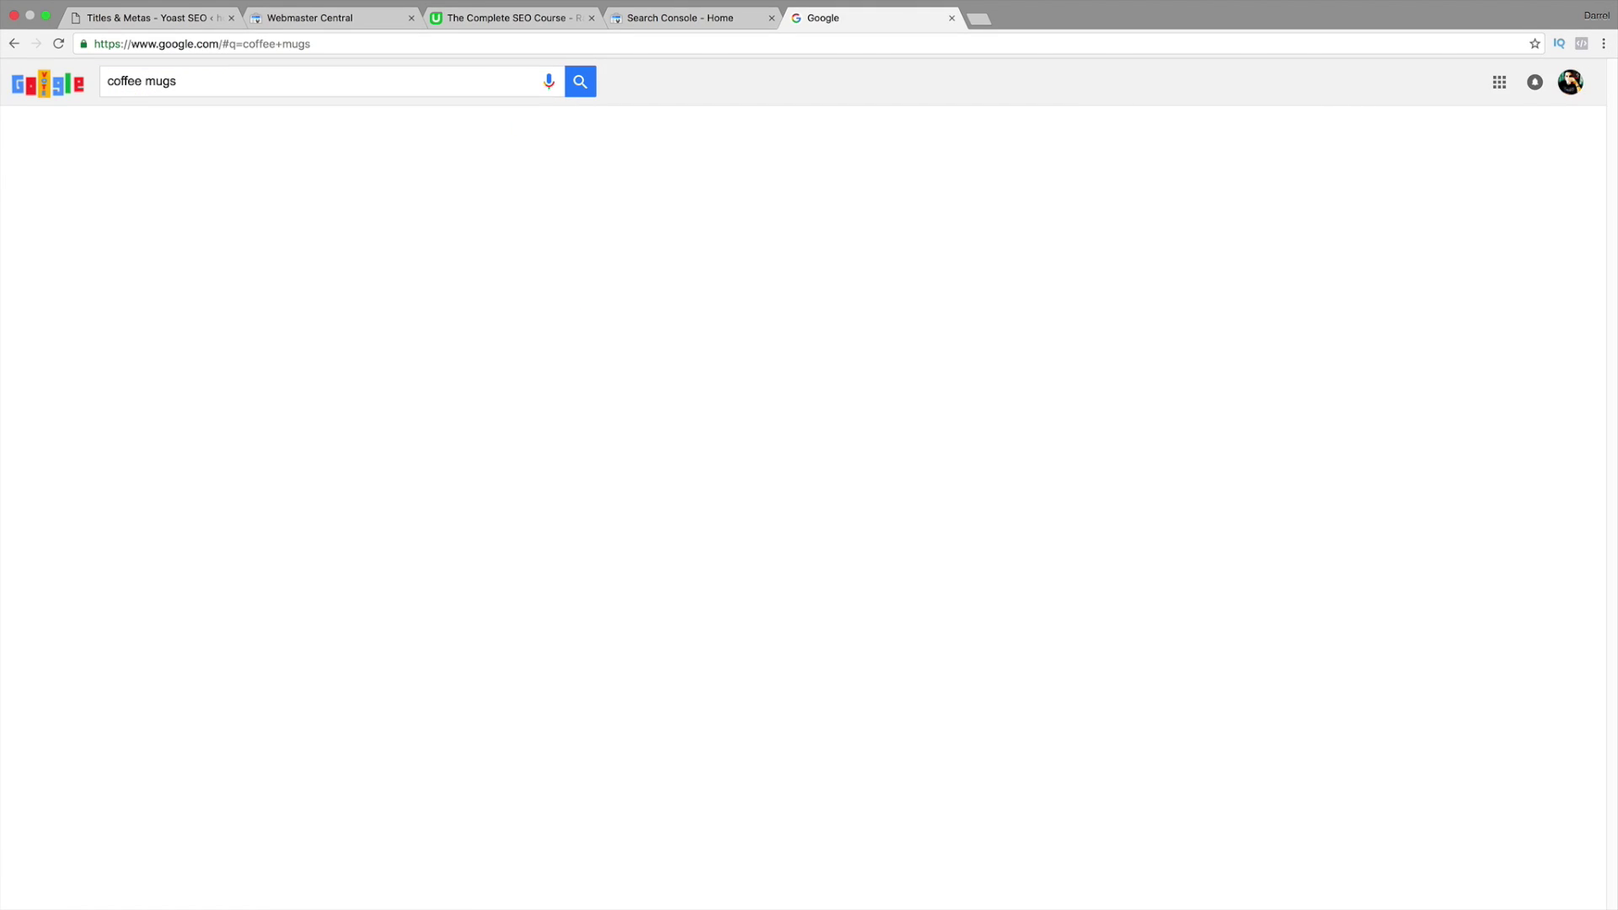
{"action": "scroll", "coordinate": [493, 666], "scroll_direction": "down", "scroll_amount": 2}
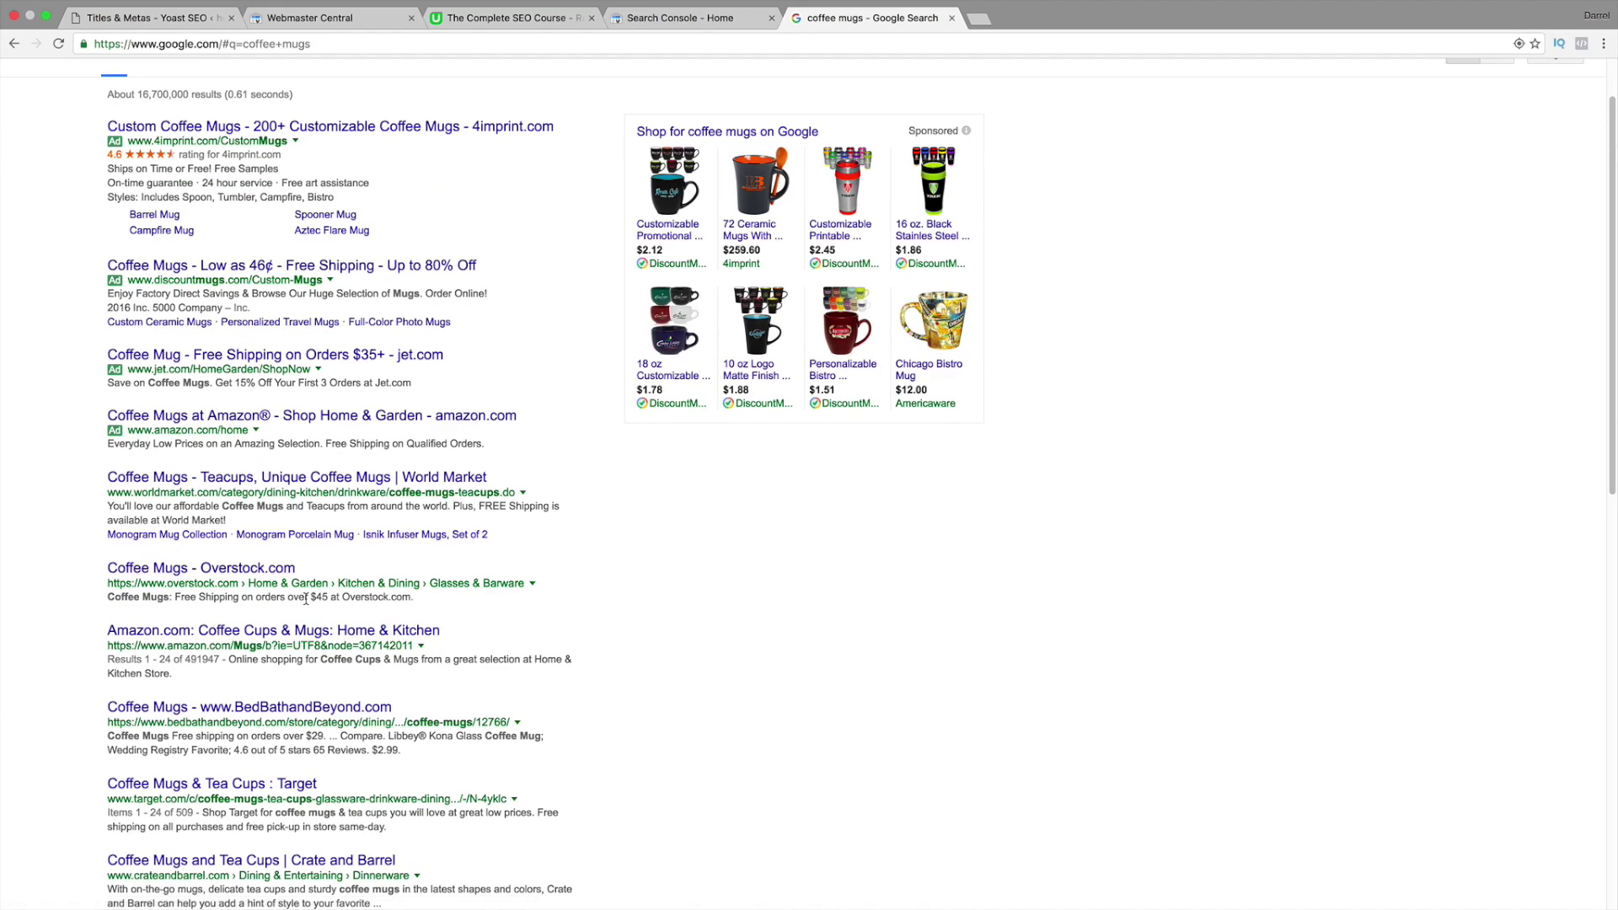
{"action": "left_click_drag", "start_coordinate": [406, 595], "coordinate": [128, 596]}
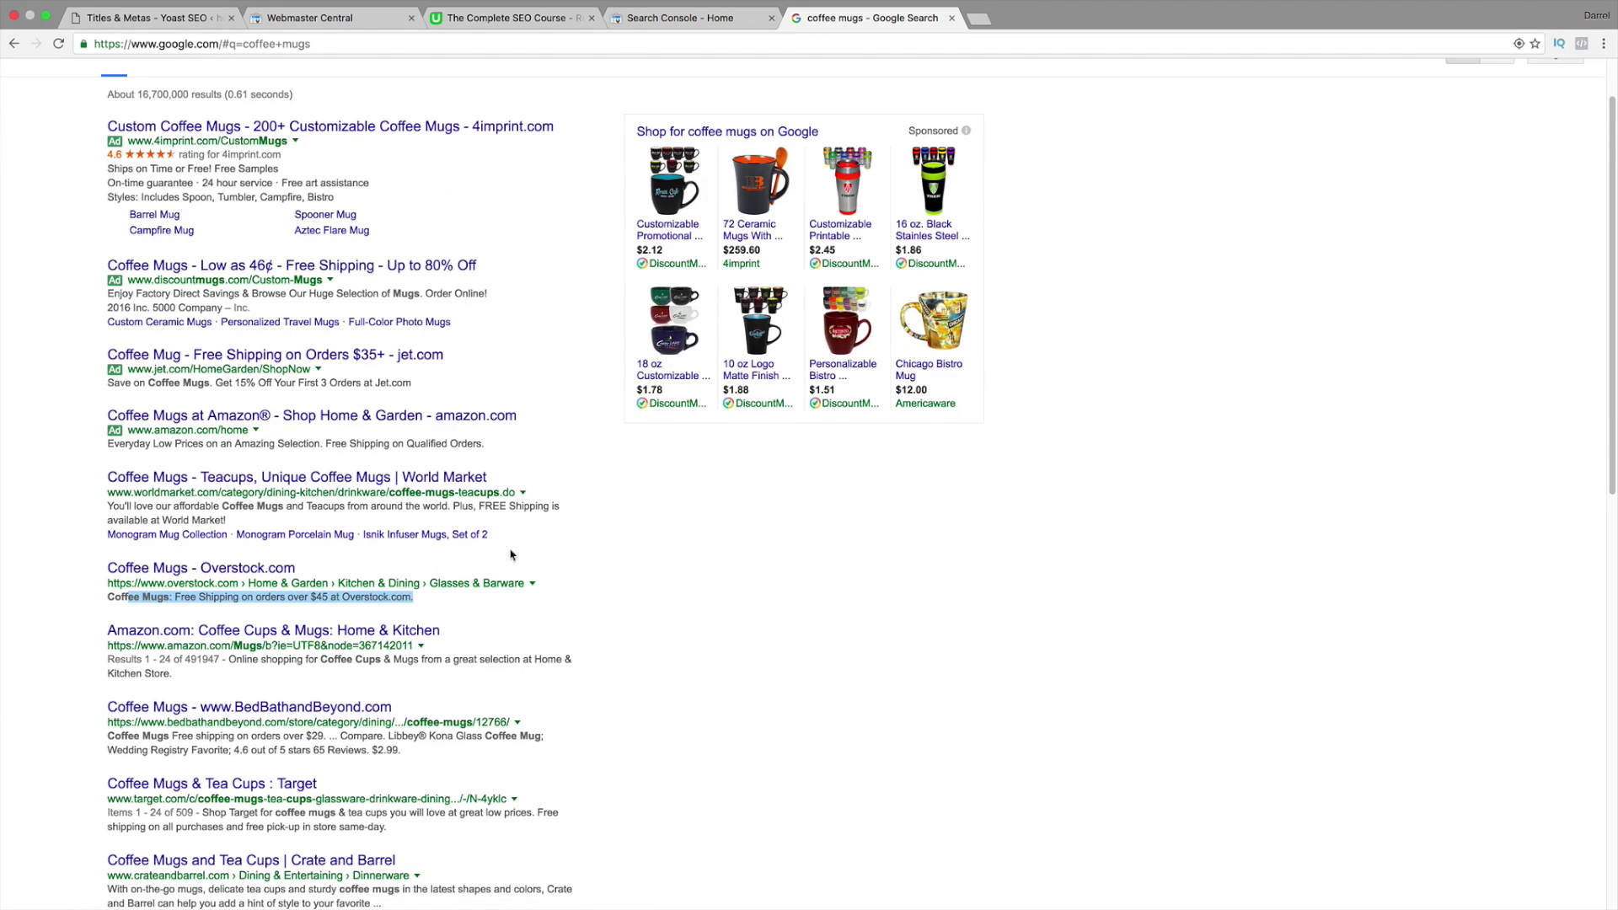
{"action": "left_click", "coordinate": [143, 18]}
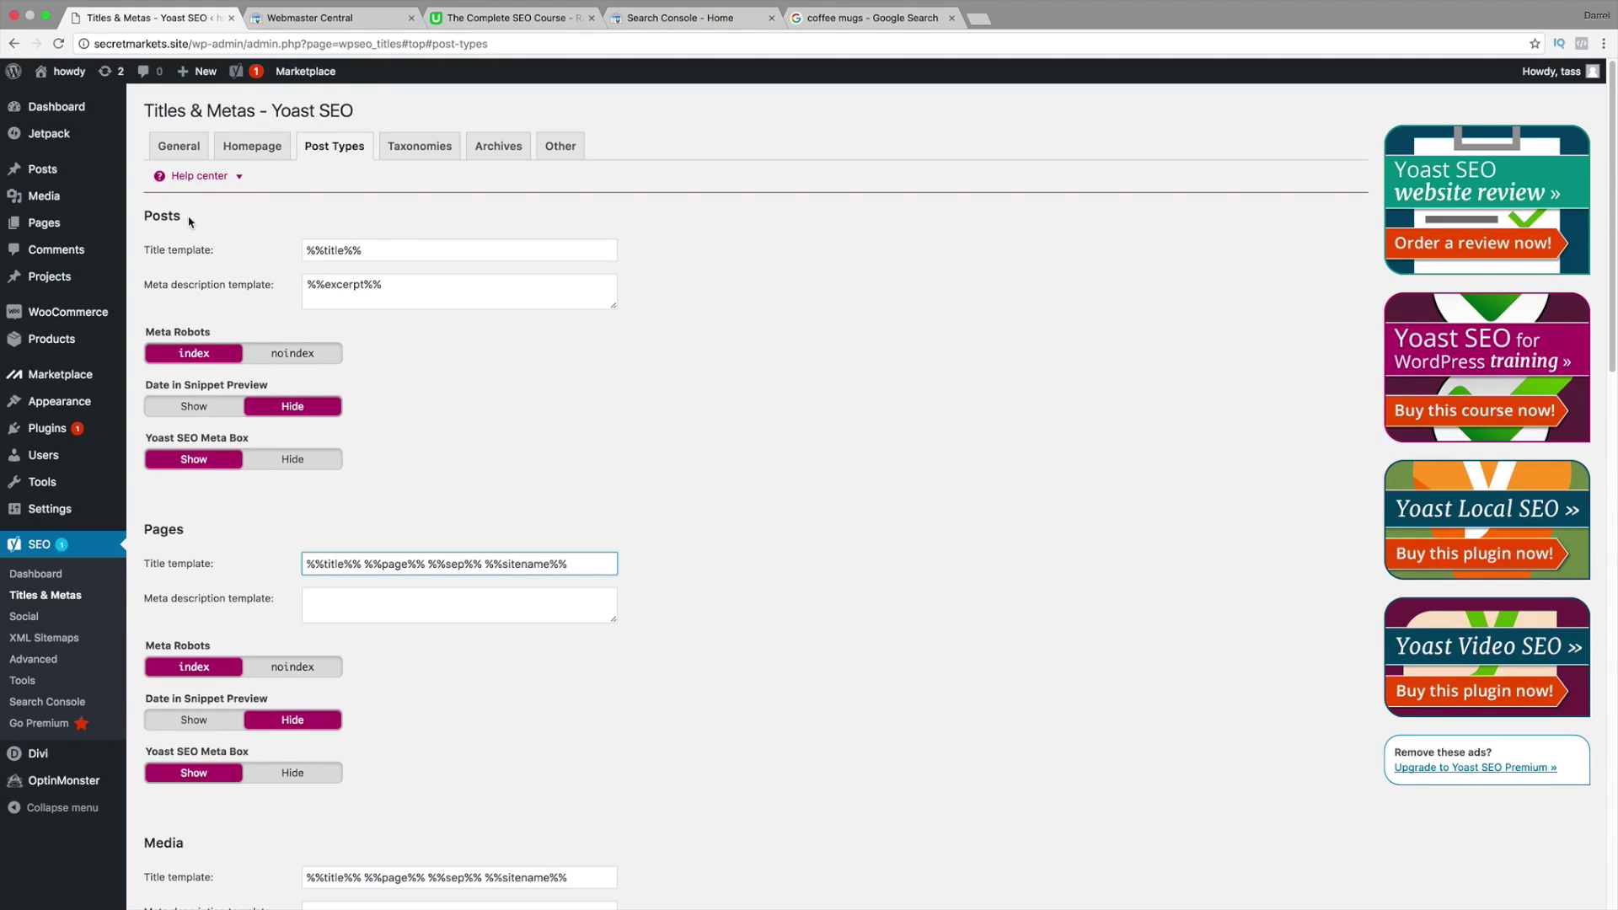
Step: Shorten the Pages title template to %%title%%, matching the Posts template
{"action": "left_click_drag", "start_coordinate": [182, 217], "coordinate": [145, 219]}
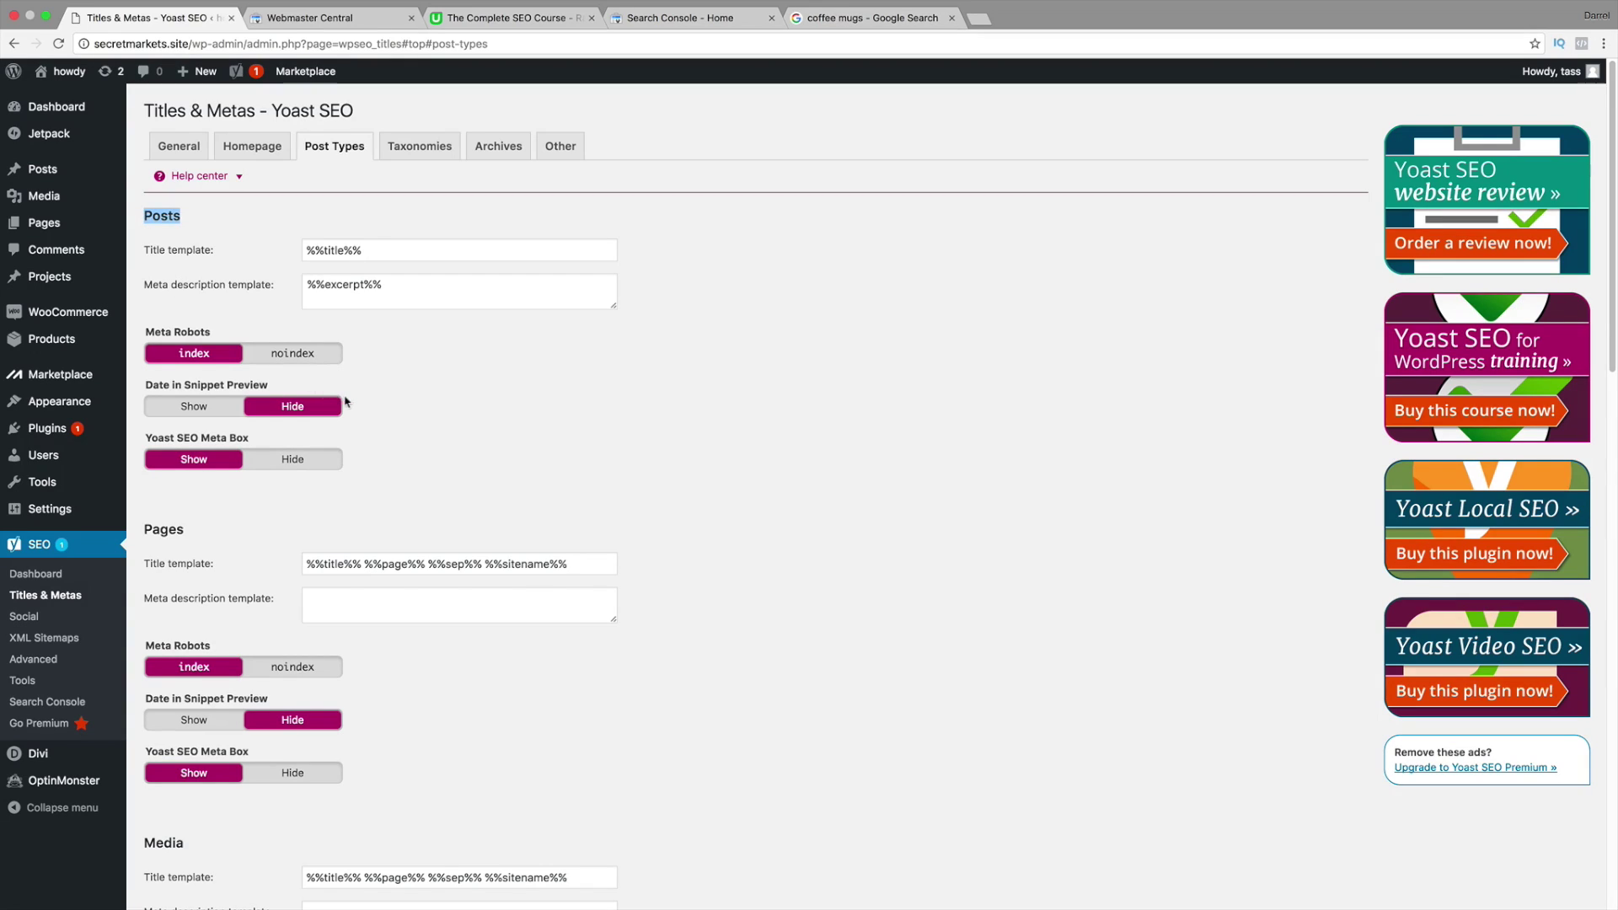
{"action": "left_click", "coordinate": [383, 251]}
{"action": "left_click", "coordinate": [393, 284]}
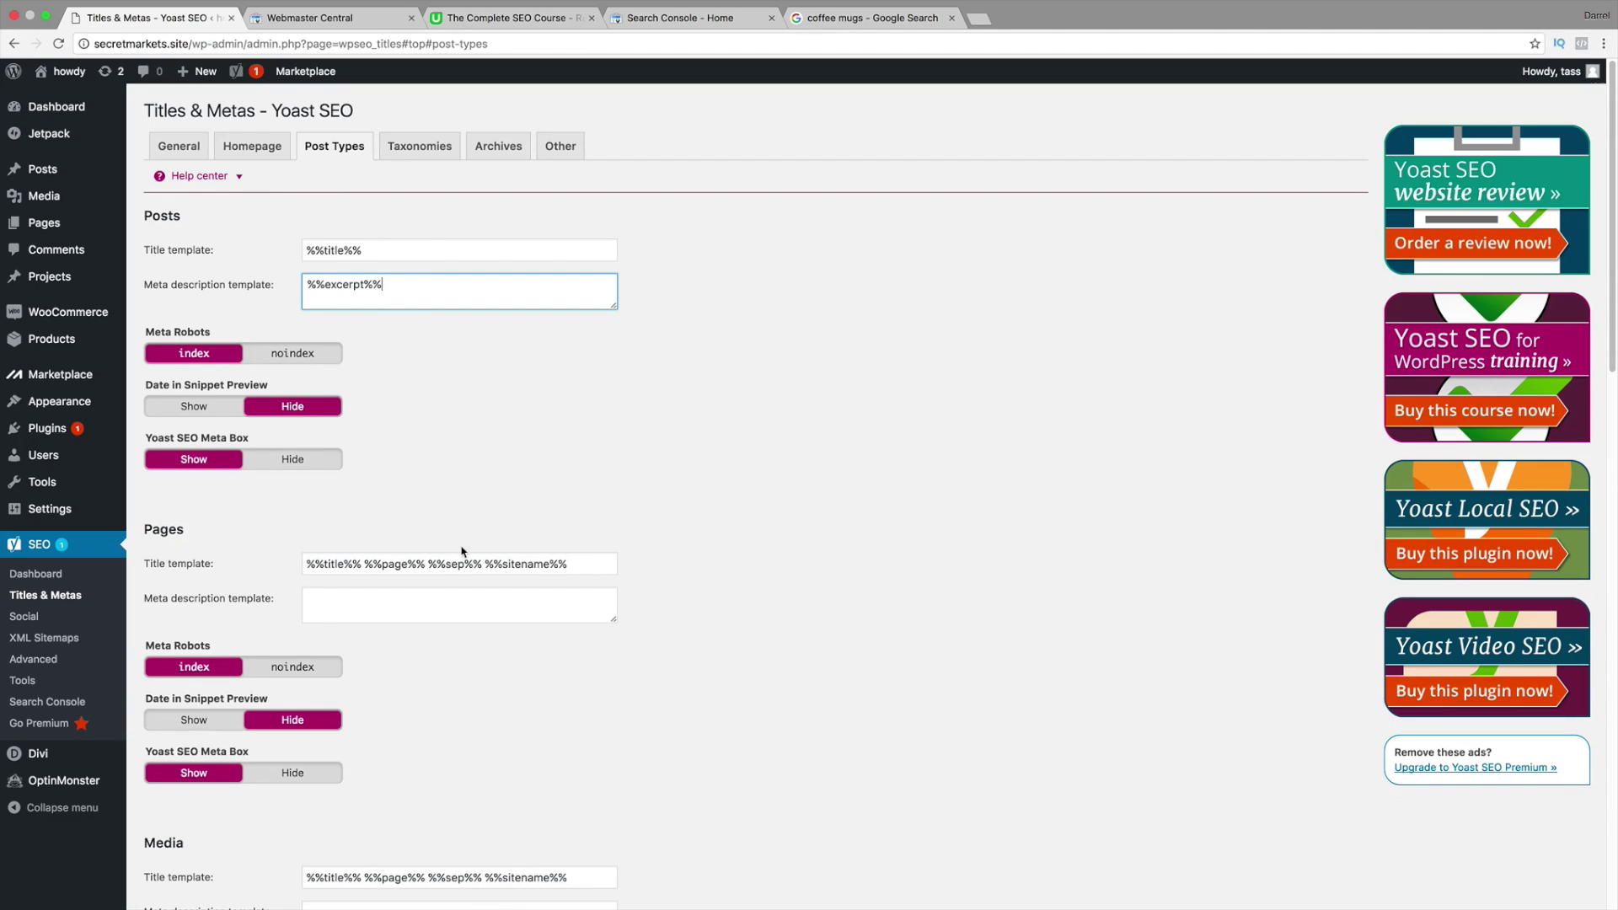
{"action": "left_click_drag", "start_coordinate": [588, 563], "coordinate": [360, 561]}
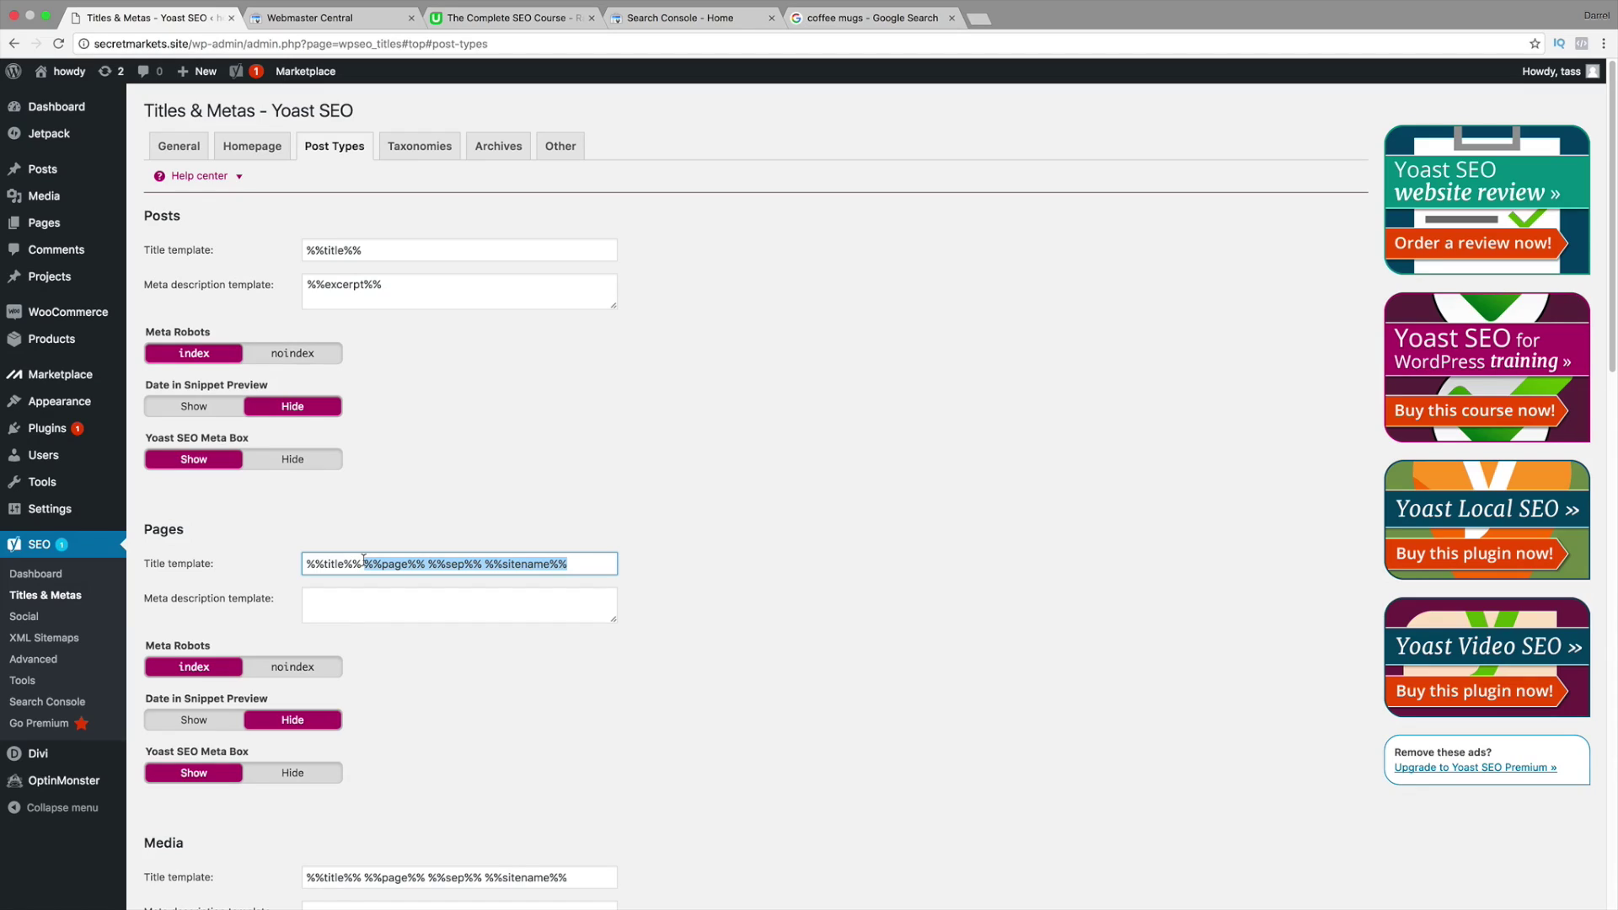
{"action": "key", "text": "BackSpace"}
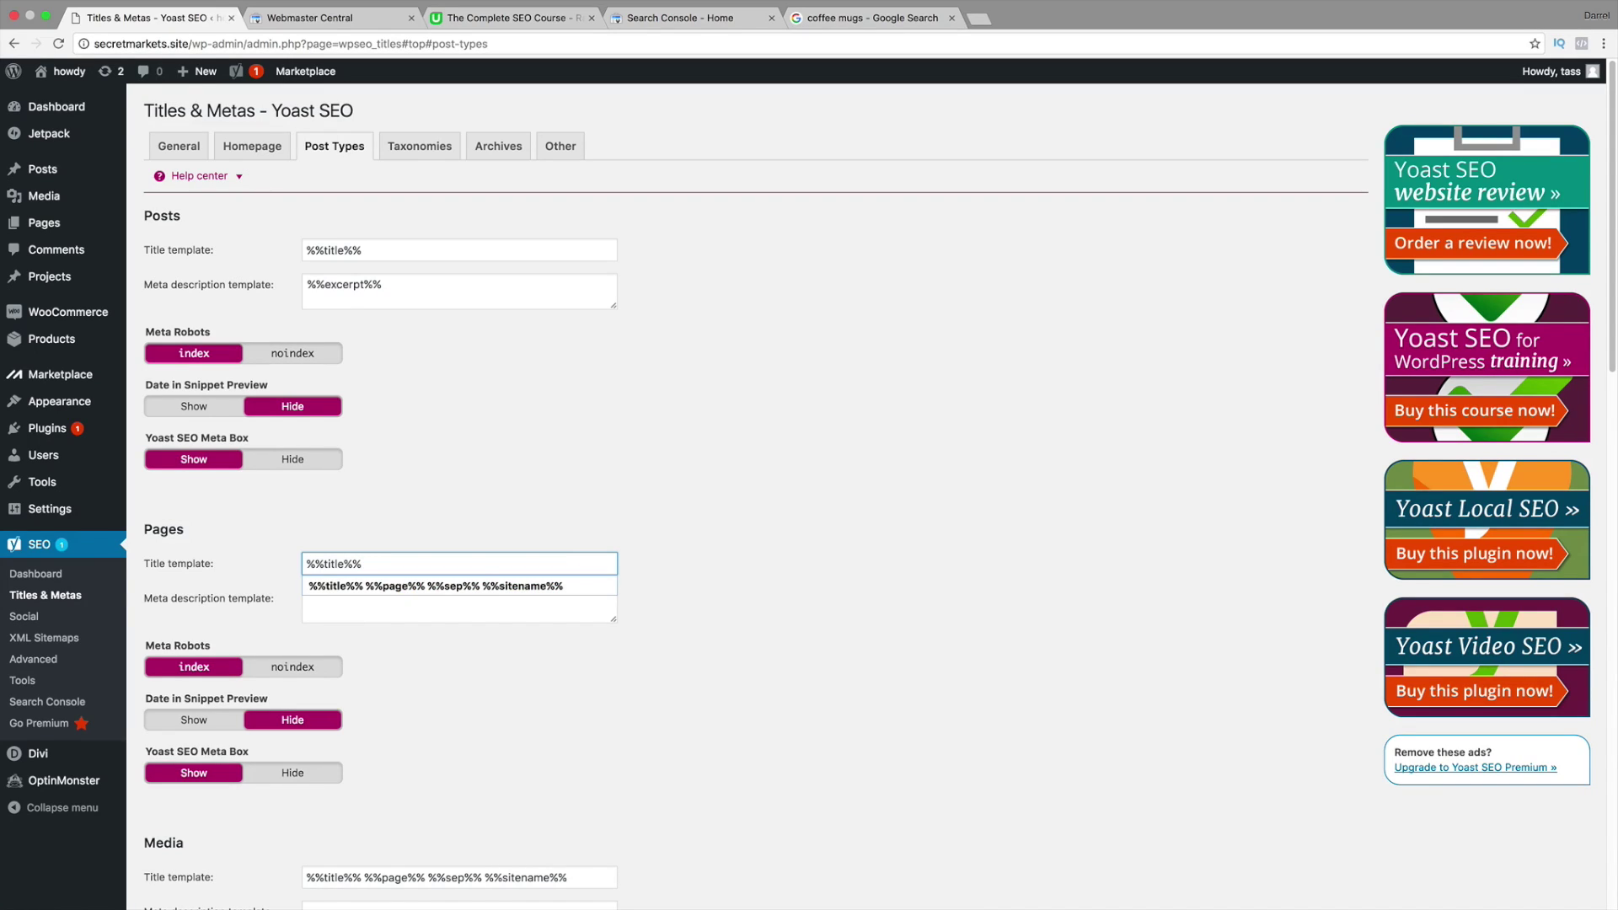
{"action": "key", "text": "BackSpace"}
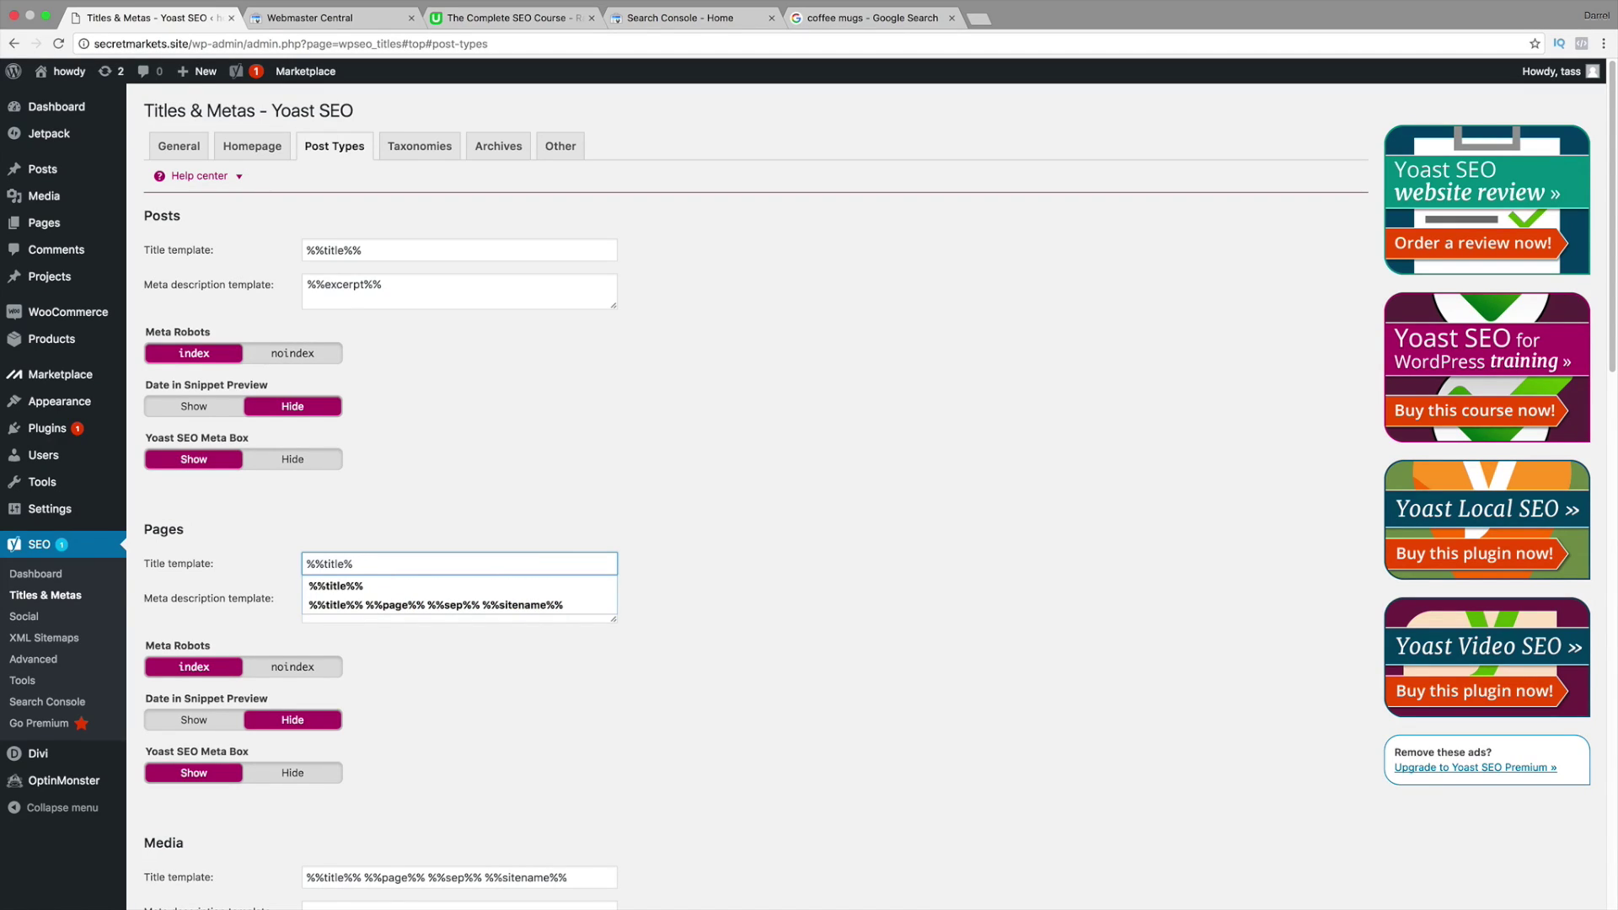
{"action": "type", "text": "%"}
{"action": "key", "text": "Tab"}
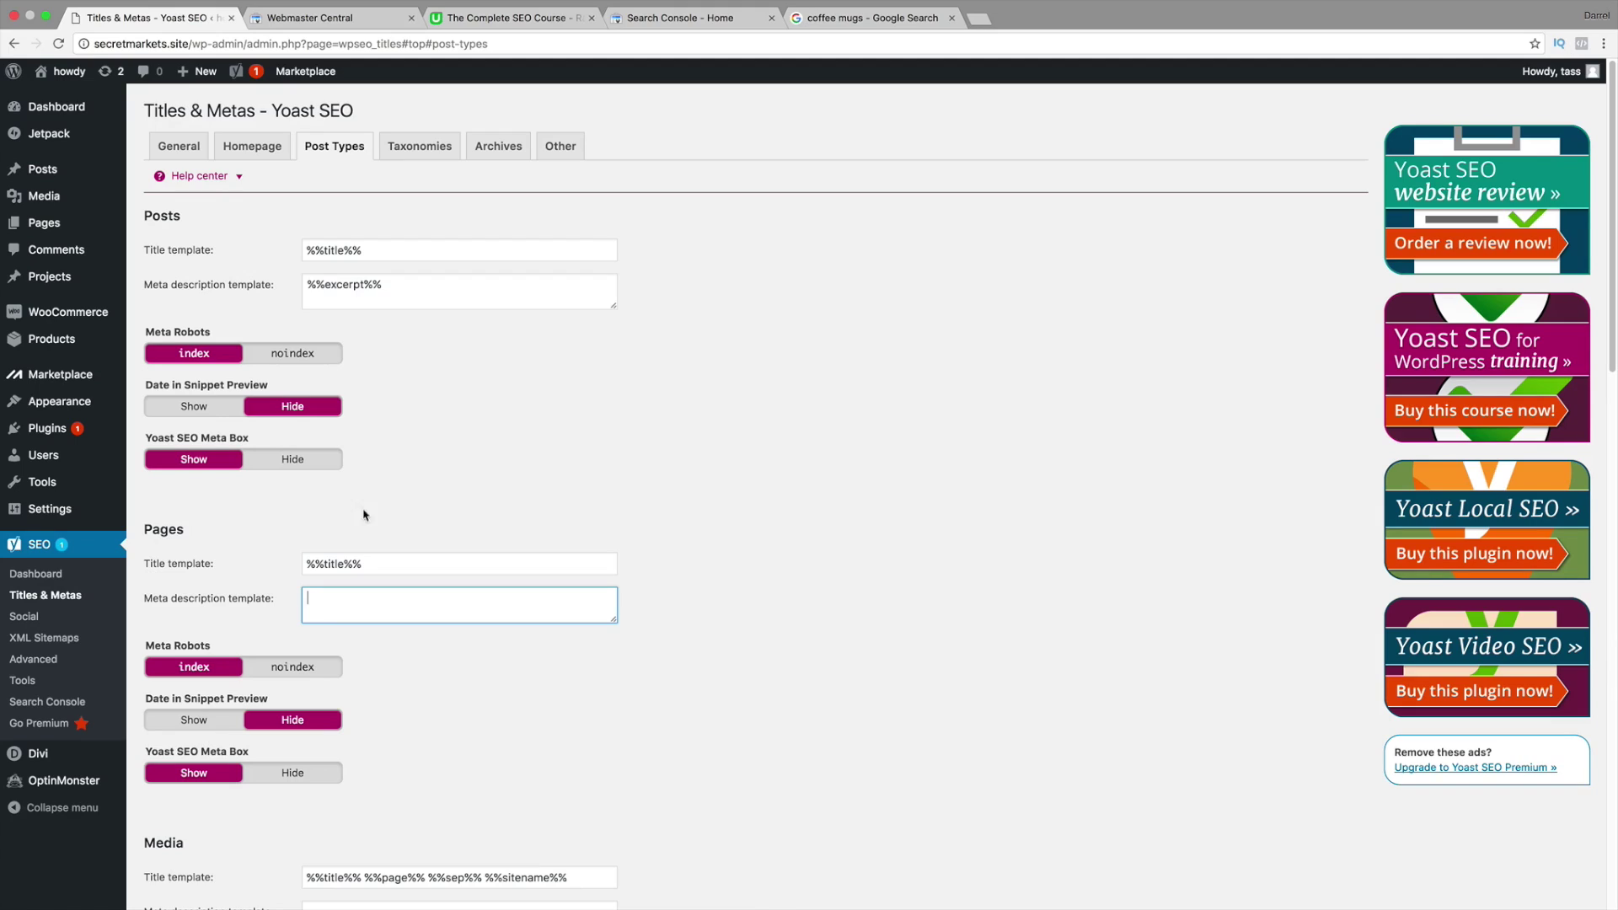
Step: Copy the %%excerpt%% variable from the Posts meta description template into the Pages one and check its definition in the help center
{"action": "left_click", "coordinate": [354, 284]}
{"action": "triple_click", "coordinate": [354, 284]}
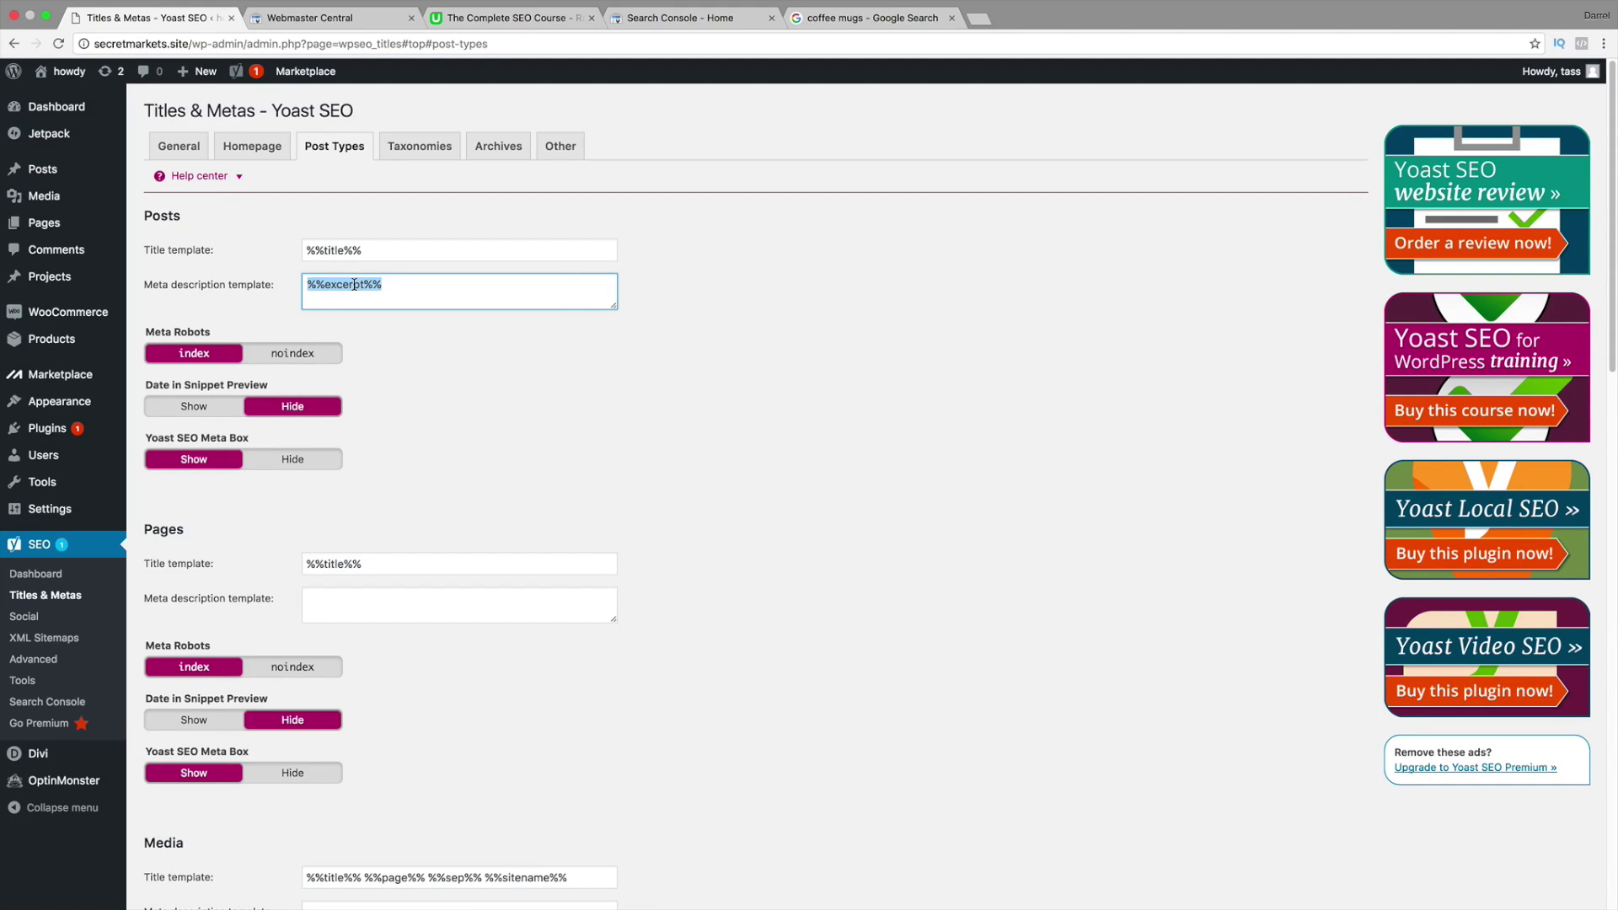
{"action": "right_click", "coordinate": [354, 285]}
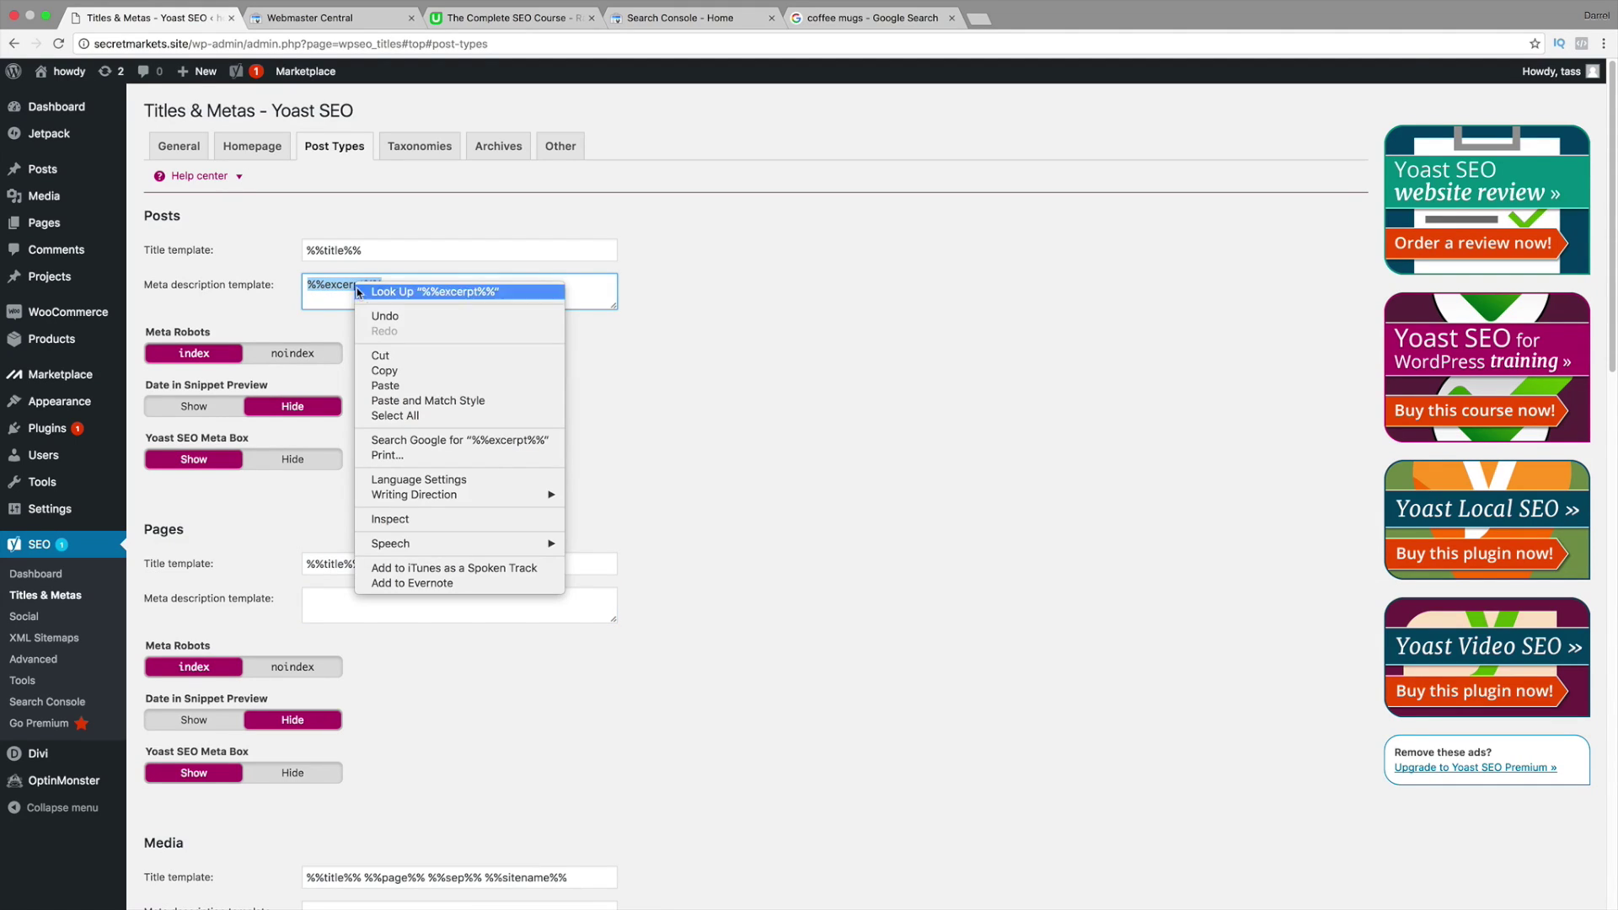
{"action": "left_click", "coordinate": [379, 371]}
{"action": "right_click", "coordinate": [373, 600]}
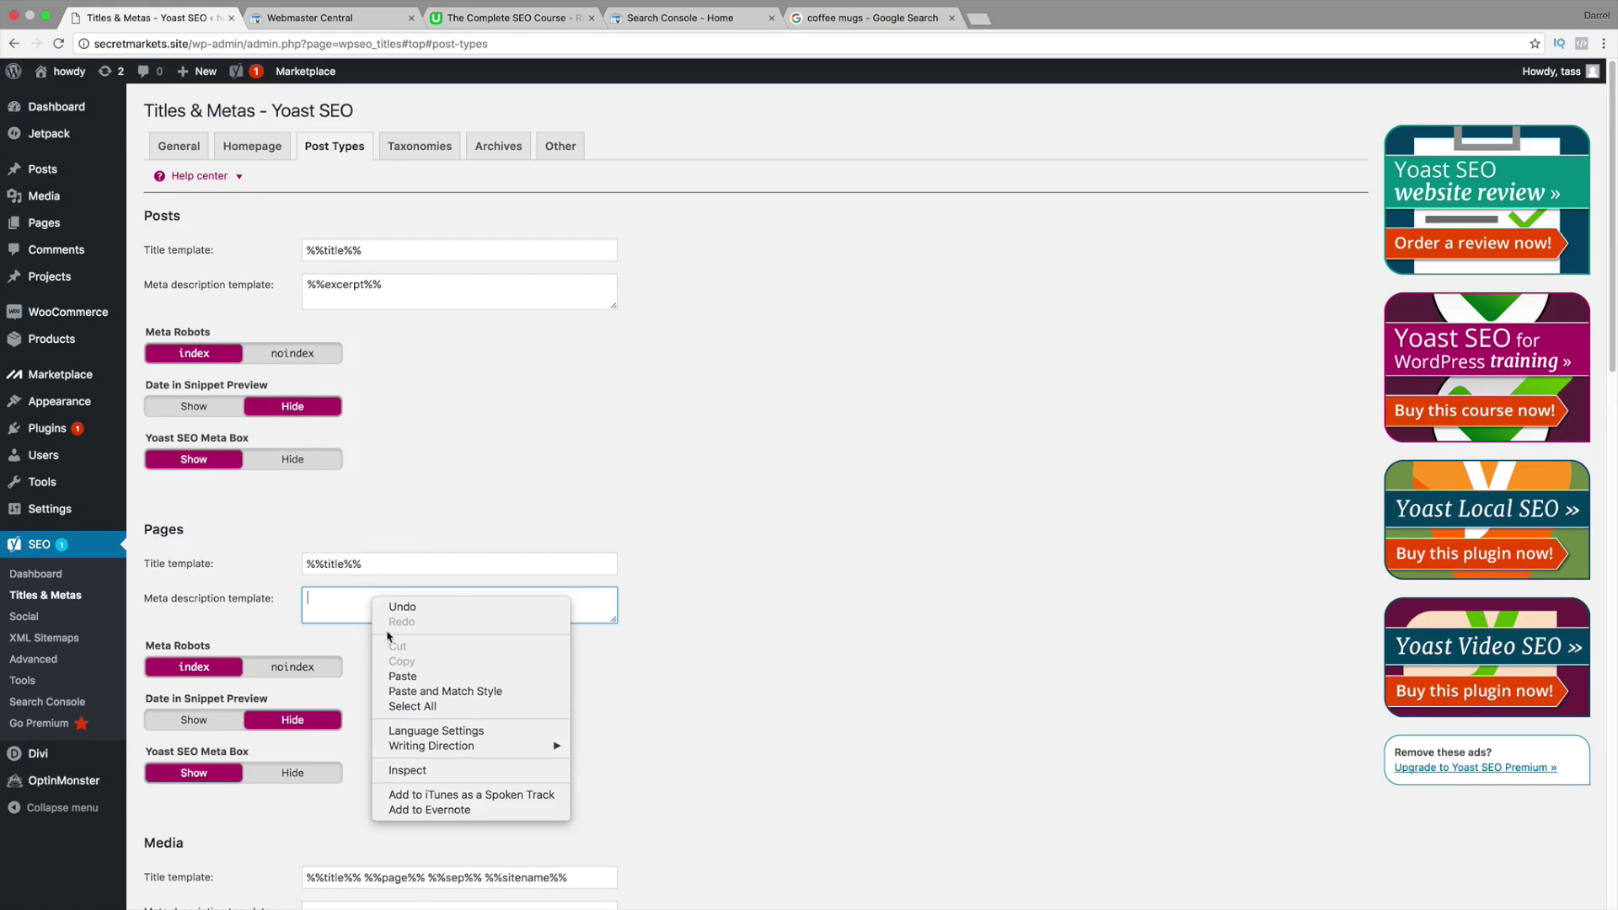
{"action": "left_click", "coordinate": [404, 677]}
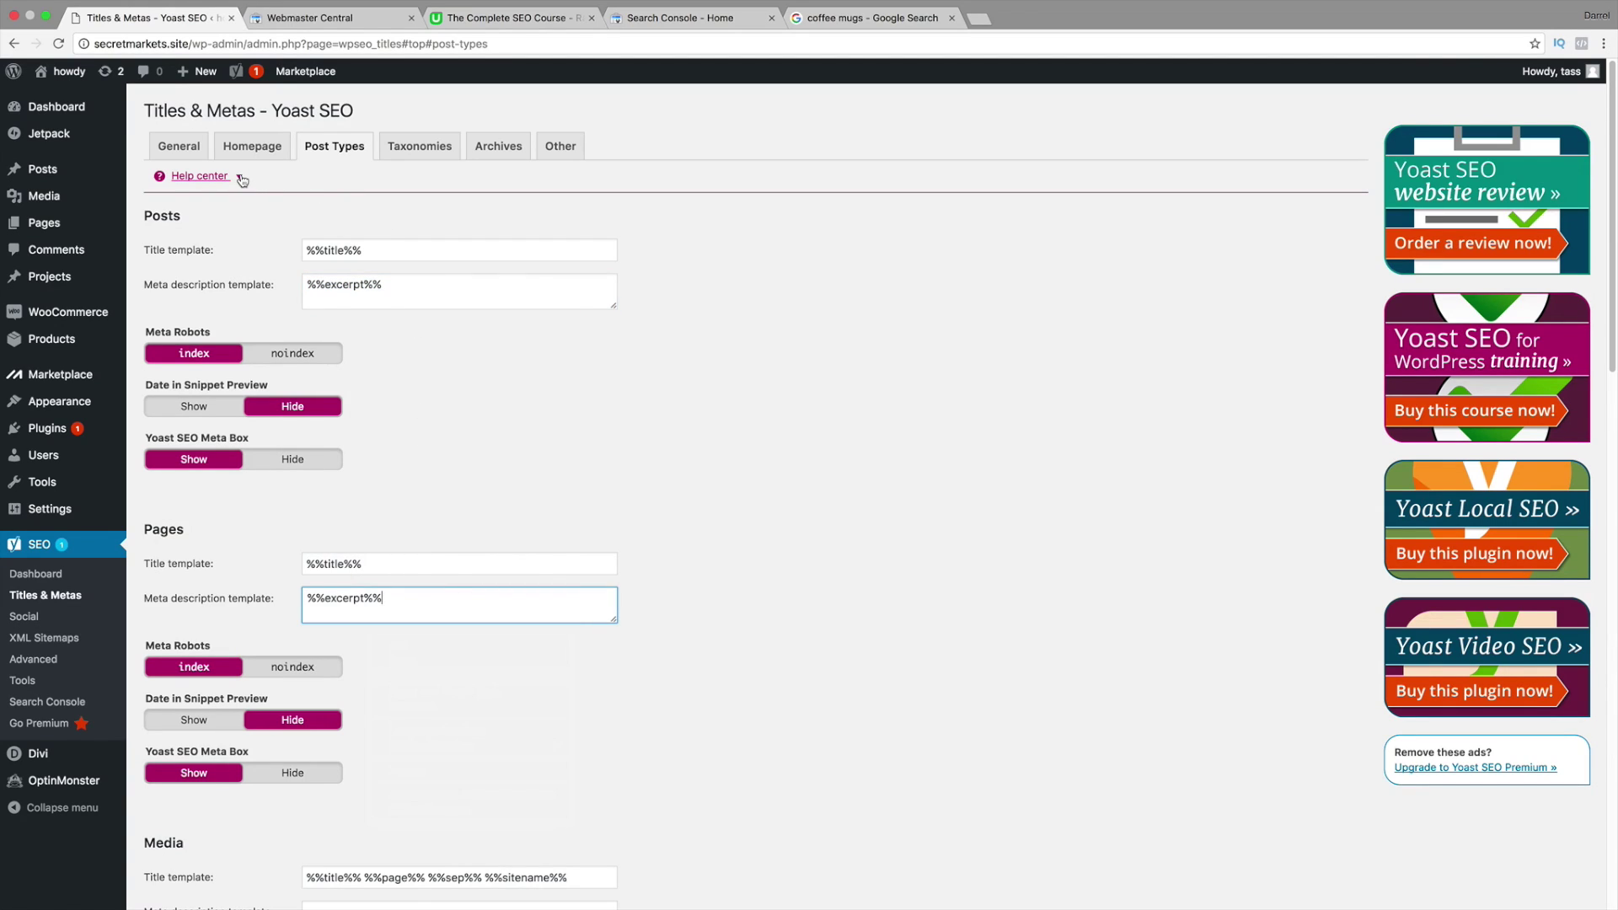
{"action": "left_click", "coordinate": [240, 178]}
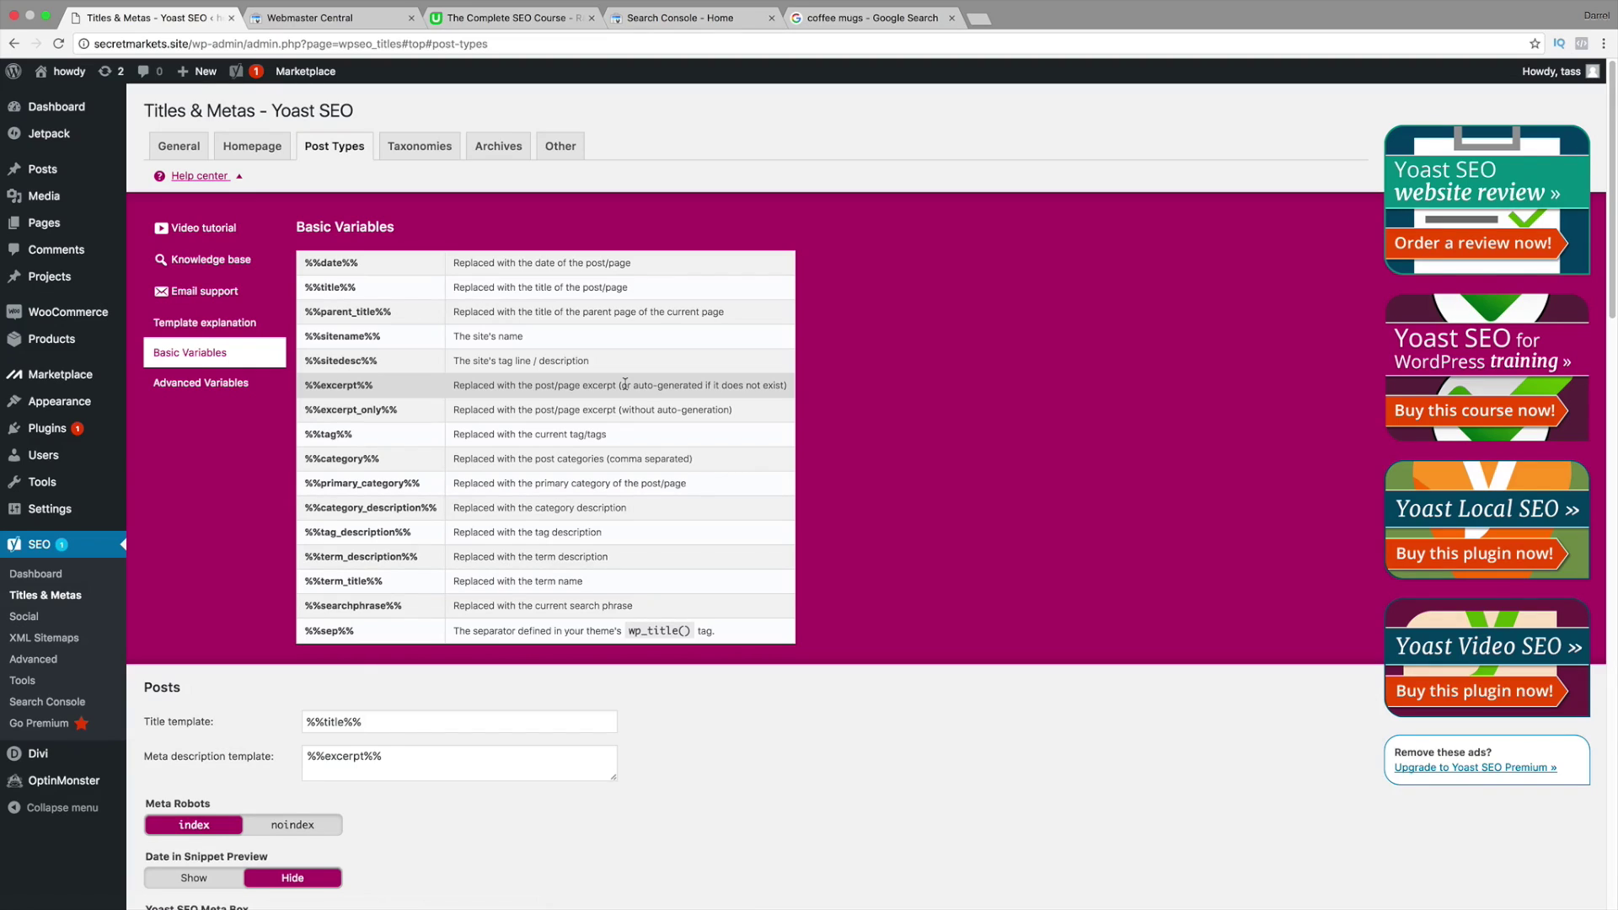
{"action": "left_click", "coordinate": [238, 177]}
Step: Review the title and meta description templates of the Media, Projects and Products post types
{"action": "scroll", "coordinate": [359, 378], "scroll_direction": "down", "scroll_amount": 5}
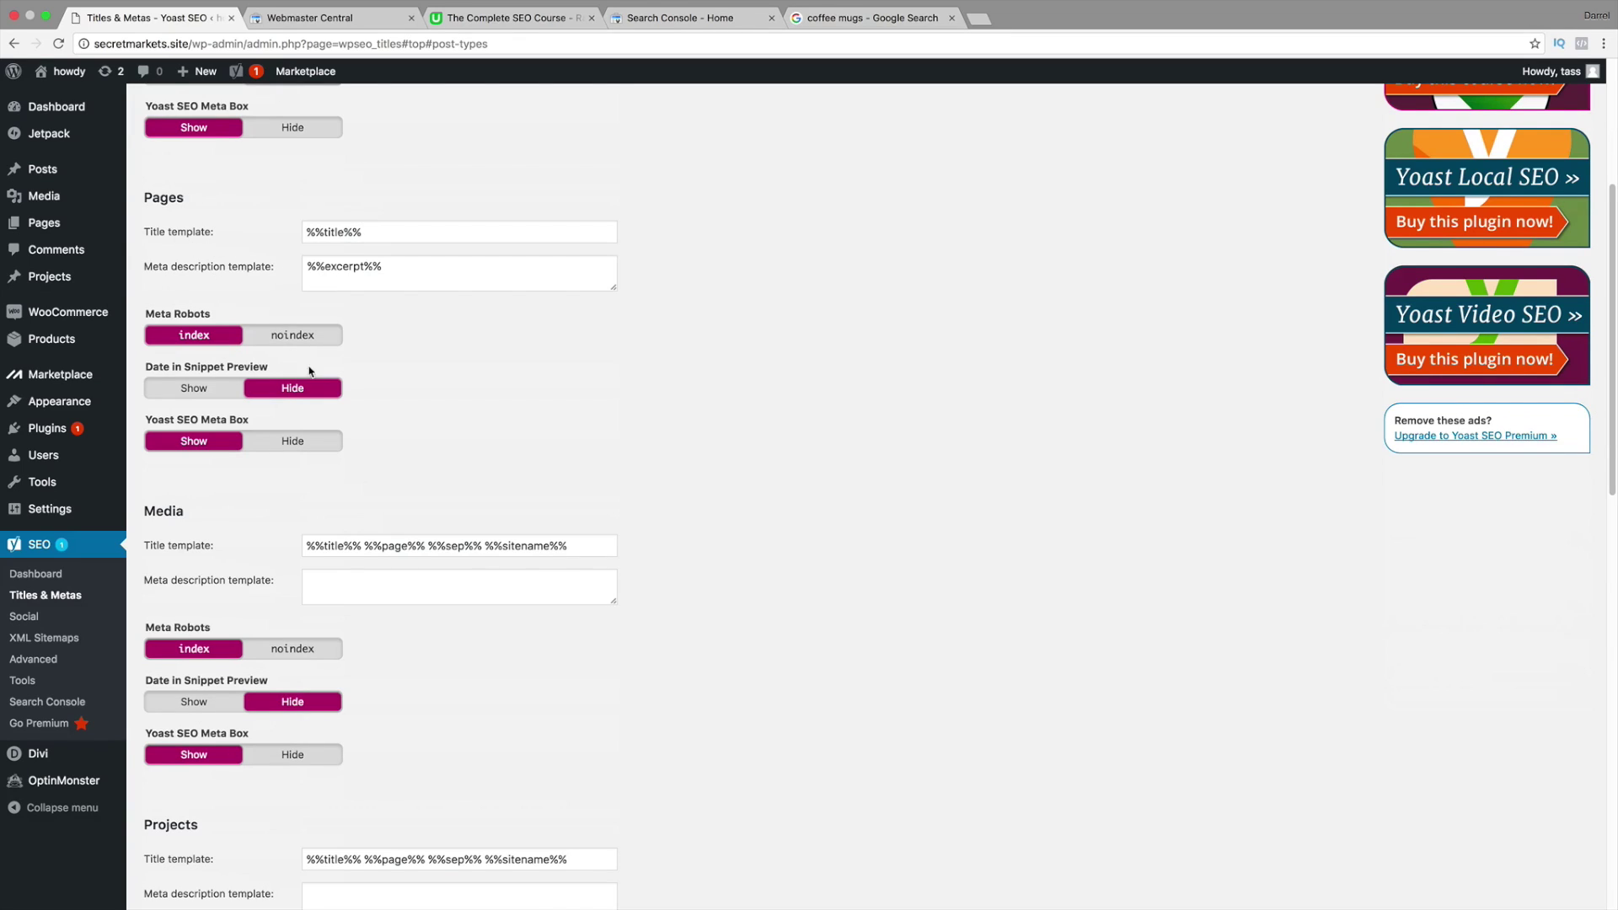
{"action": "scroll", "coordinate": [310, 372], "scroll_direction": "down", "scroll_amount": 2}
{"action": "scroll", "coordinate": [285, 500], "scroll_direction": "down", "scroll_amount": 4}
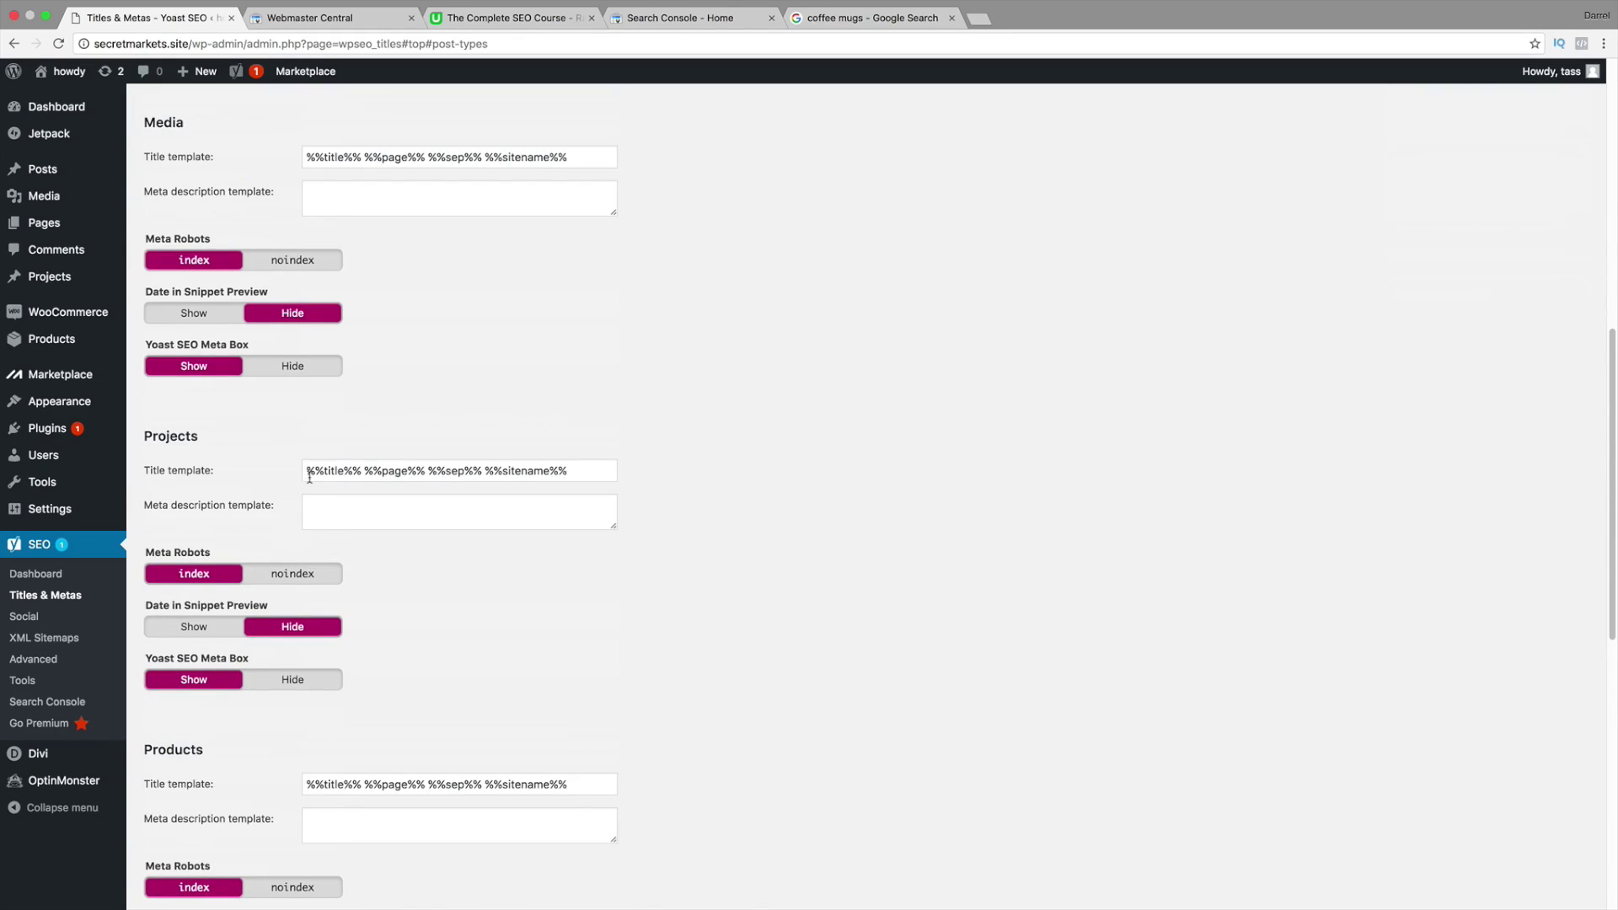
{"action": "left_click", "coordinate": [469, 474]}
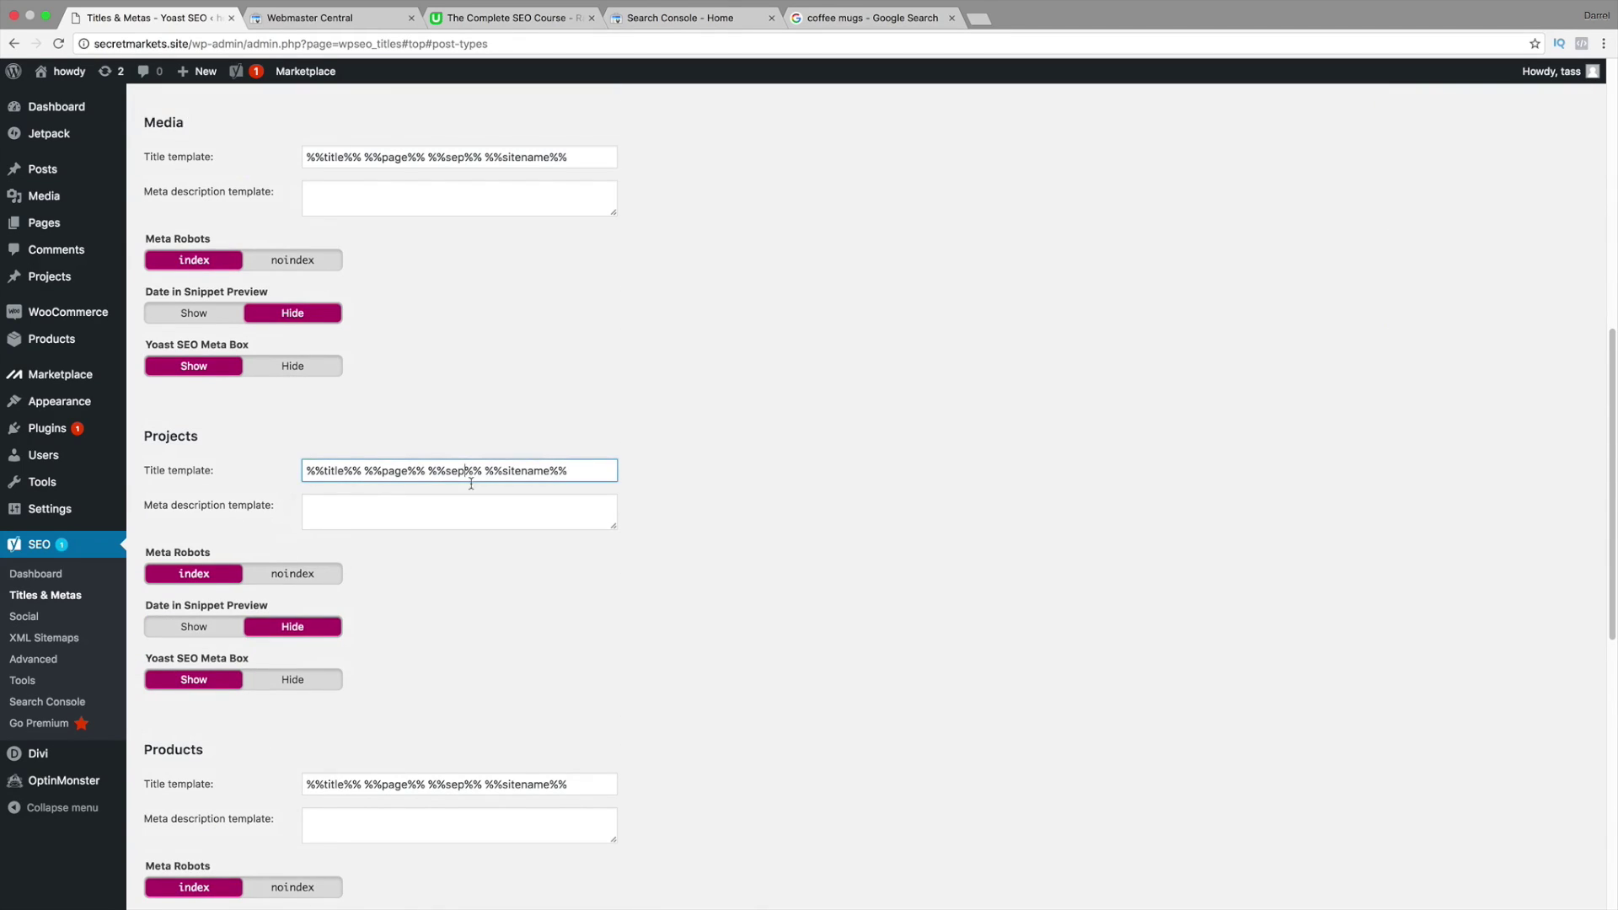
{"action": "left_click", "coordinate": [469, 512]}
{"action": "scroll", "coordinate": [455, 517], "scroll_direction": "down", "scroll_amount": 3}
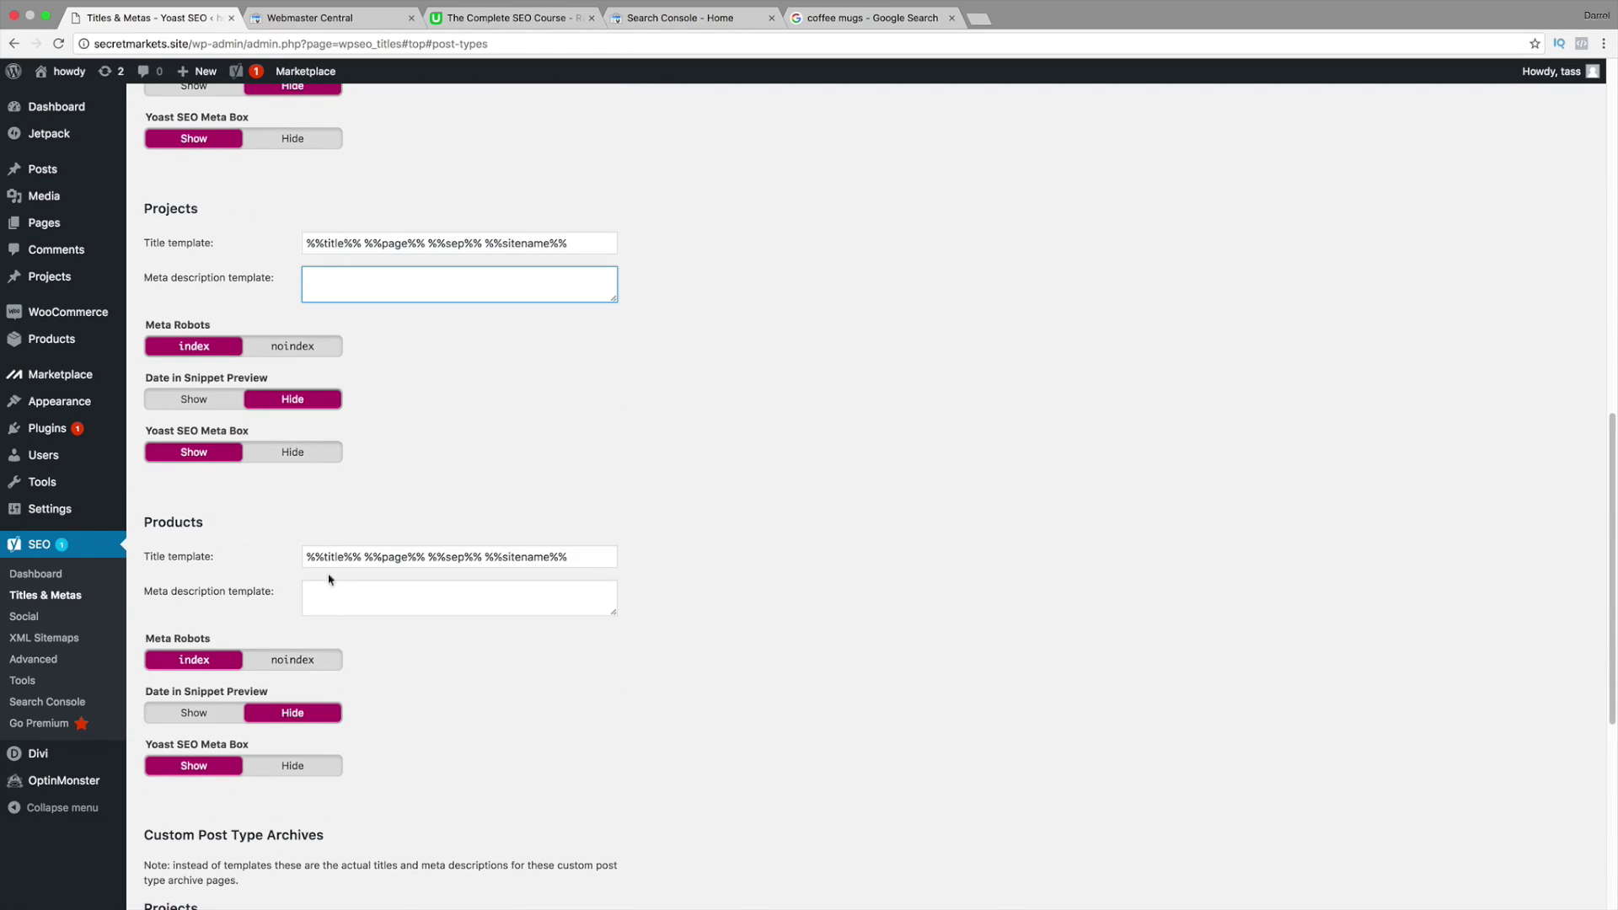
{"action": "left_click", "coordinate": [320, 559]}
{"action": "left_click", "coordinate": [381, 594]}
{"action": "scroll", "coordinate": [384, 589], "scroll_direction": "down", "scroll_amount": 2}
{"action": "scroll", "coordinate": [401, 558], "scroll_direction": "down", "scroll_amount": 3}
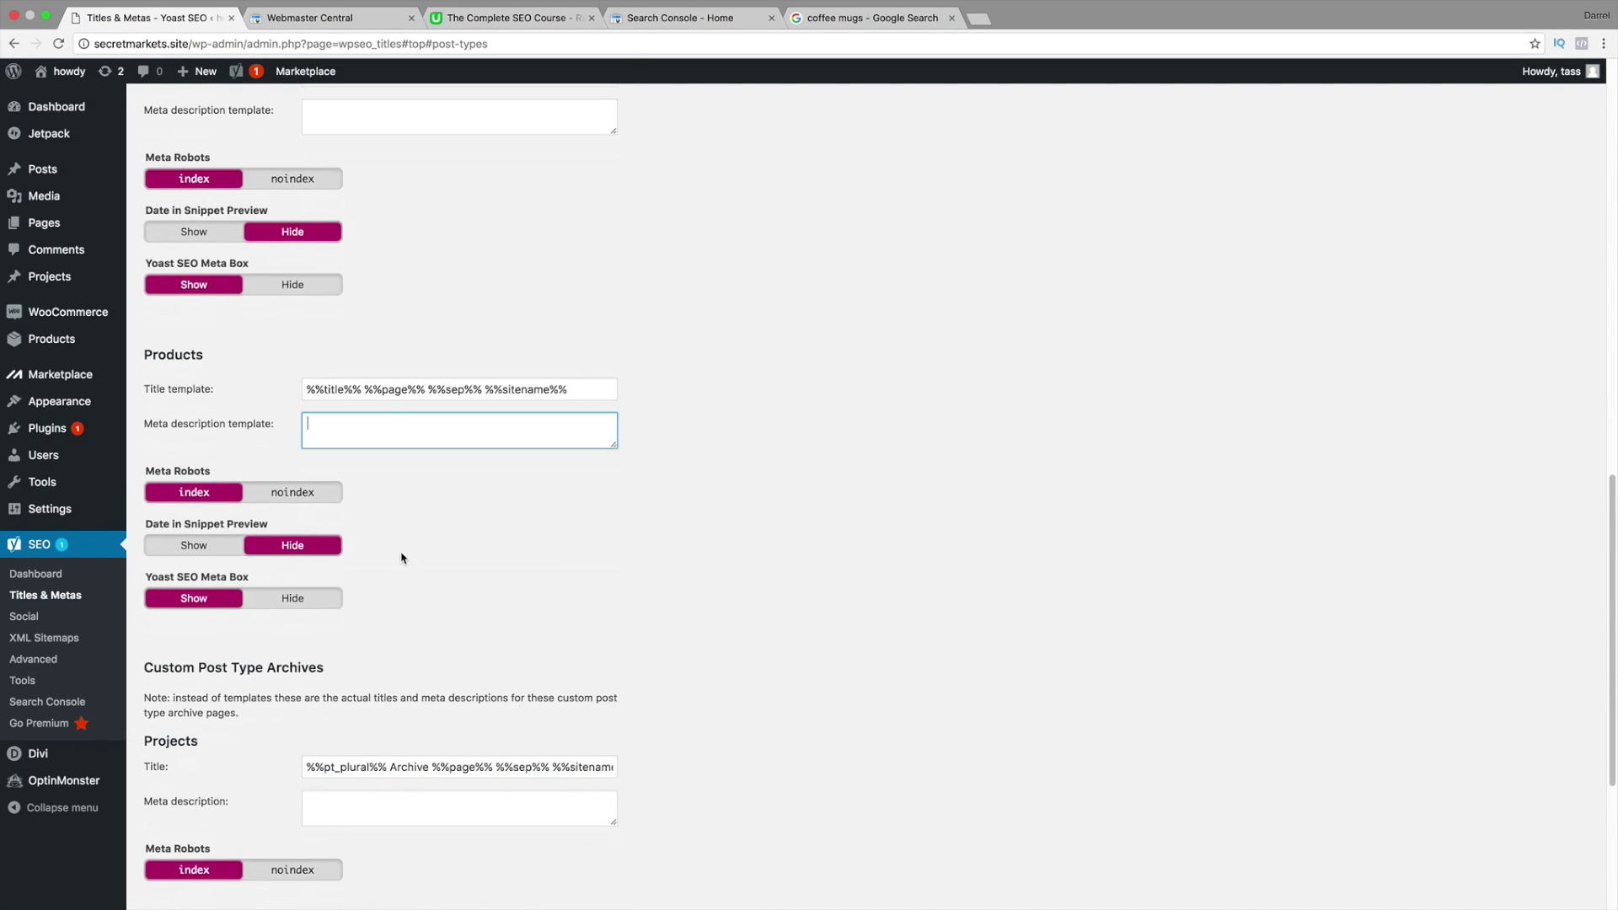
{"action": "scroll", "coordinate": [308, 619], "scroll_direction": "down", "scroll_amount": 1}
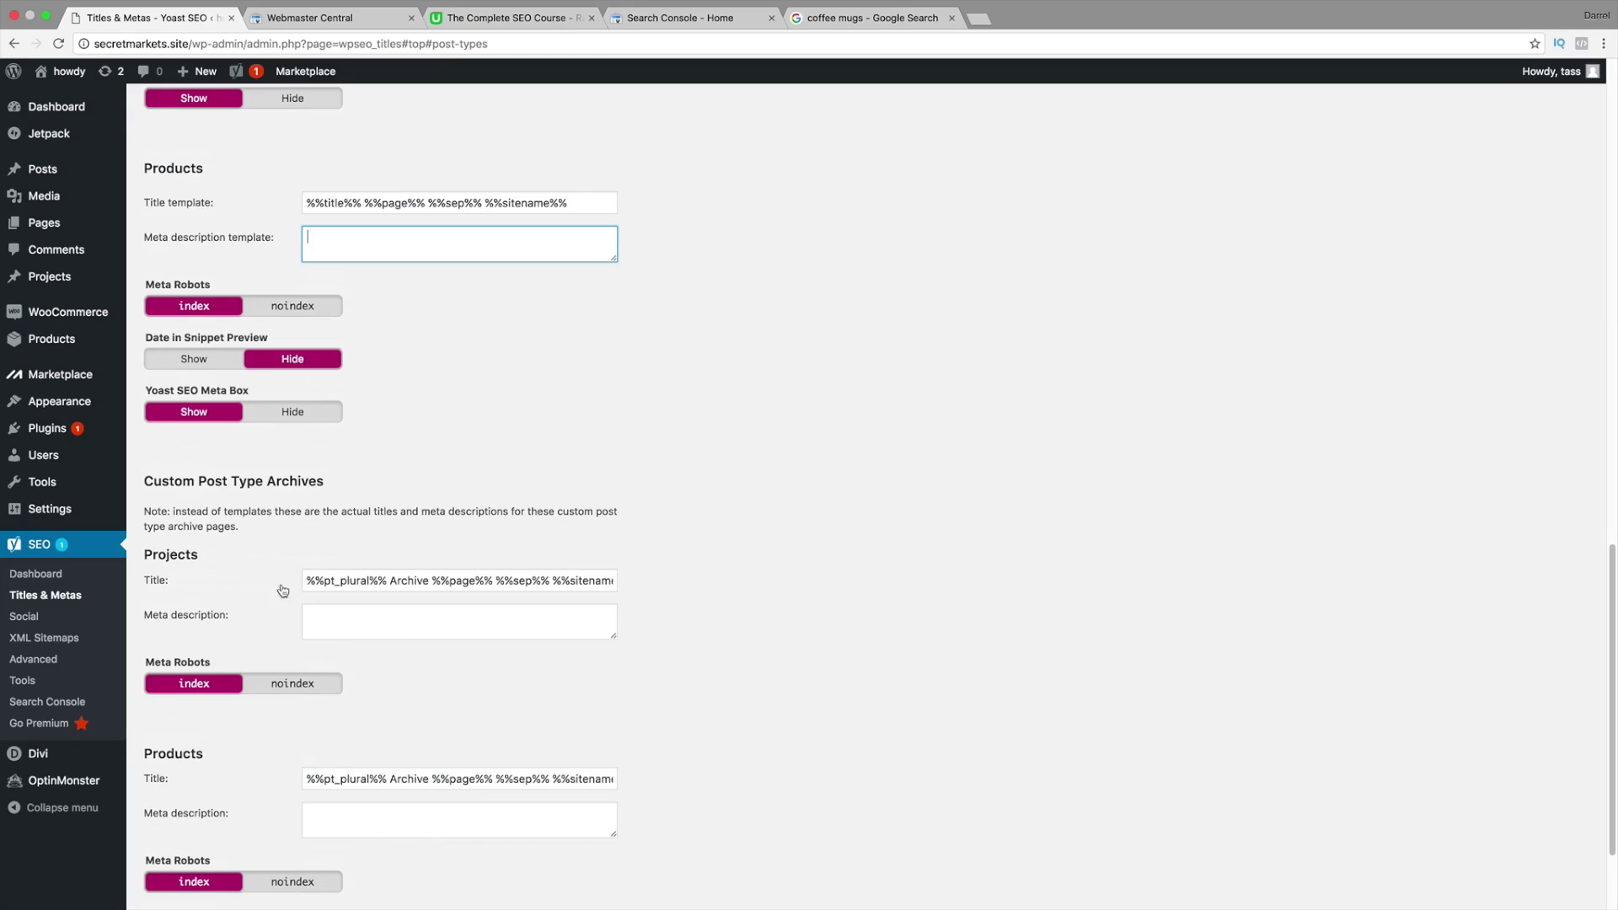
Step: Check the Projects and Products titles under Custom Post Type Archives and save the Post Types settings
{"action": "left_click_drag", "start_coordinate": [199, 482], "coordinate": [294, 484]}
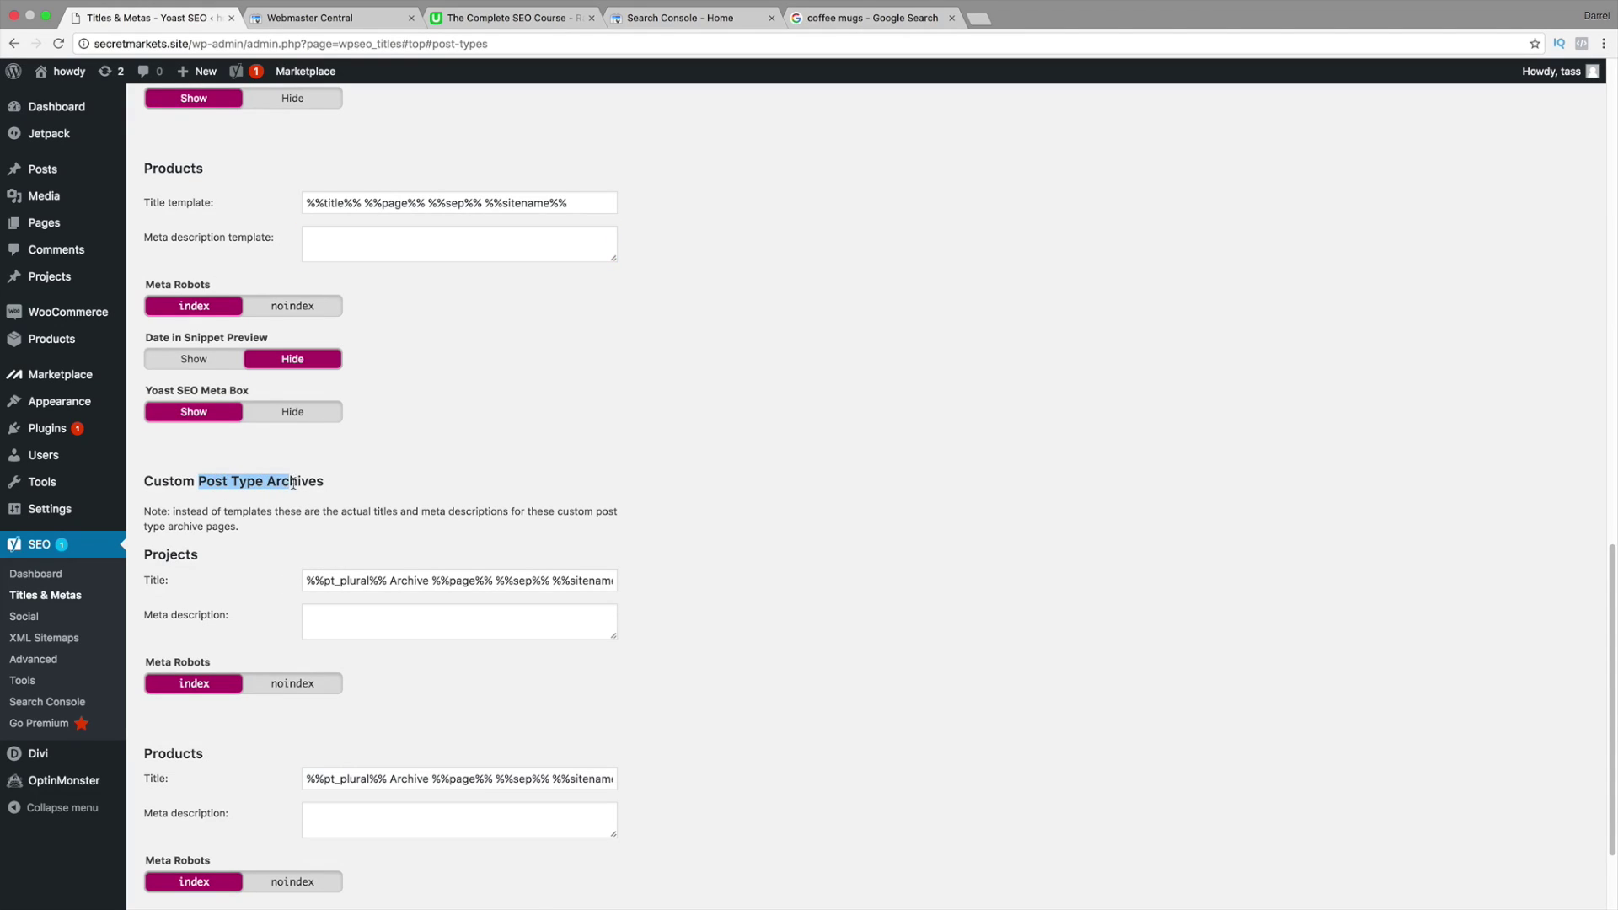
{"action": "left_click", "coordinate": [332, 583]}
{"action": "scroll", "coordinate": [367, 657], "scroll_direction": "down", "scroll_amount": 2}
{"action": "left_click", "coordinate": [369, 659]}
{"action": "left_click", "coordinate": [377, 673]}
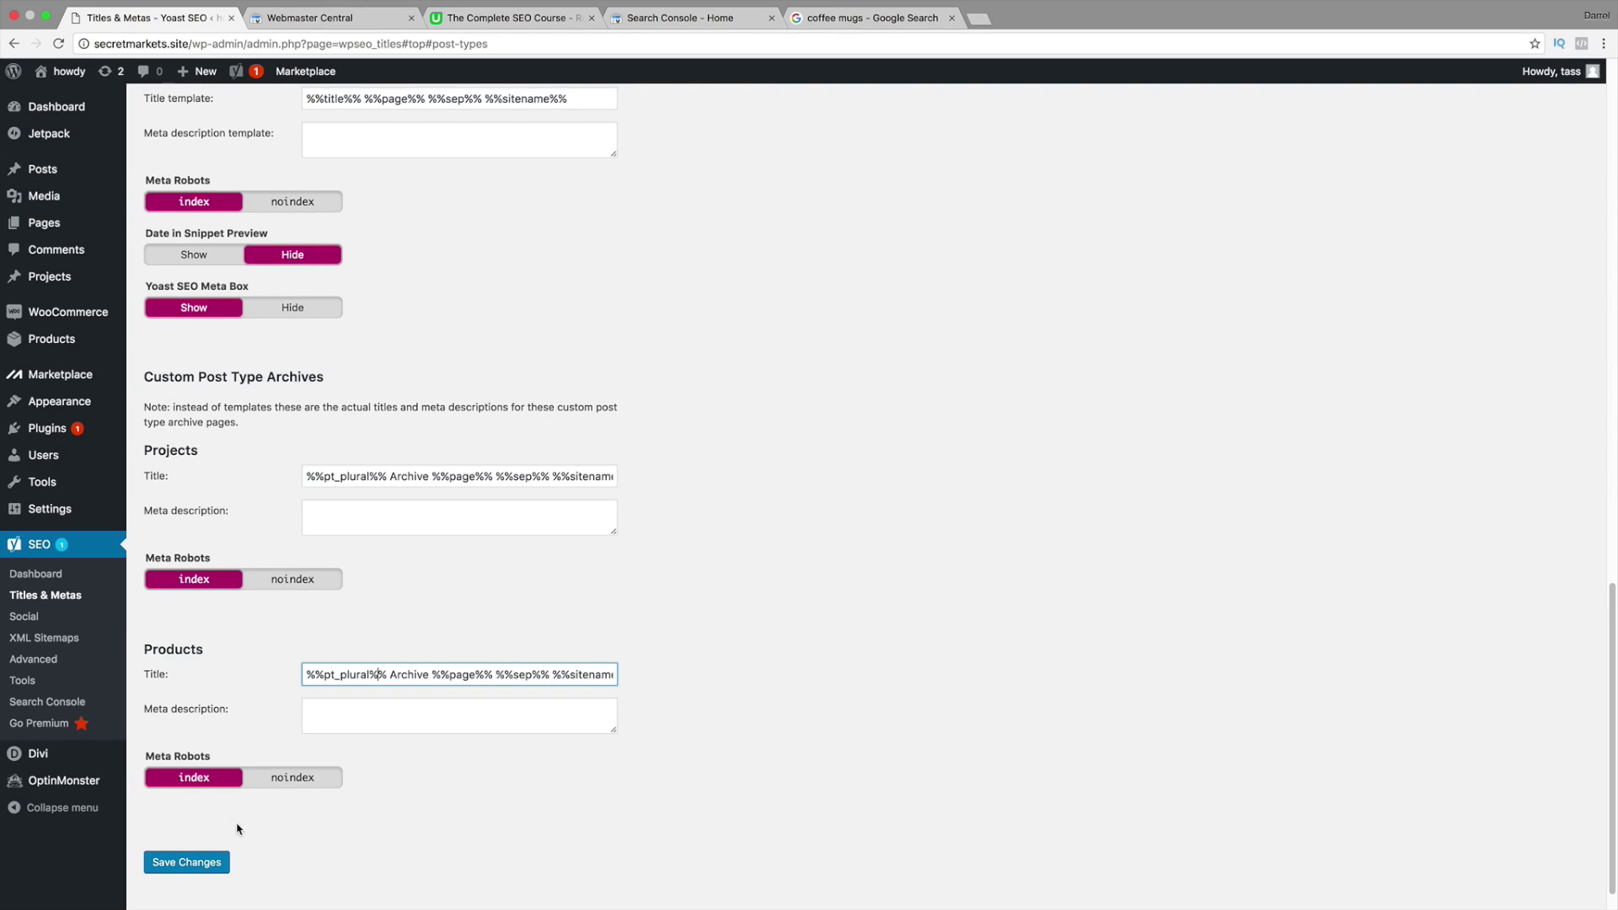
{"action": "left_click", "coordinate": [213, 862]}
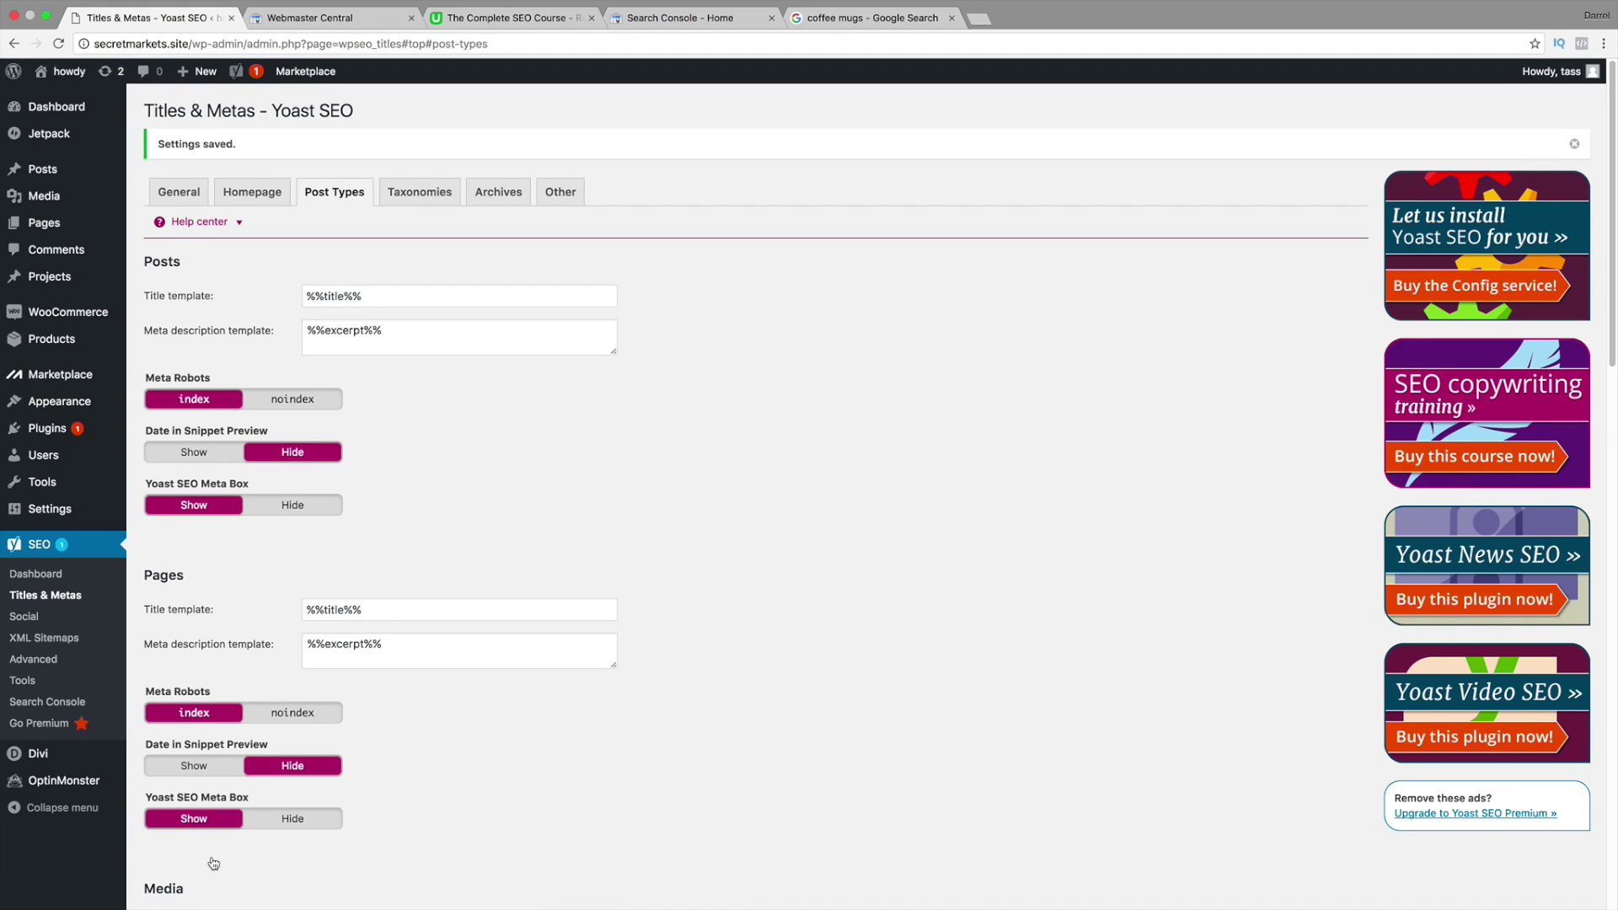
Step: Open the Taxonomies settings and examine the title and meta description templates for Categories and Tags
{"action": "left_click", "coordinate": [414, 194]}
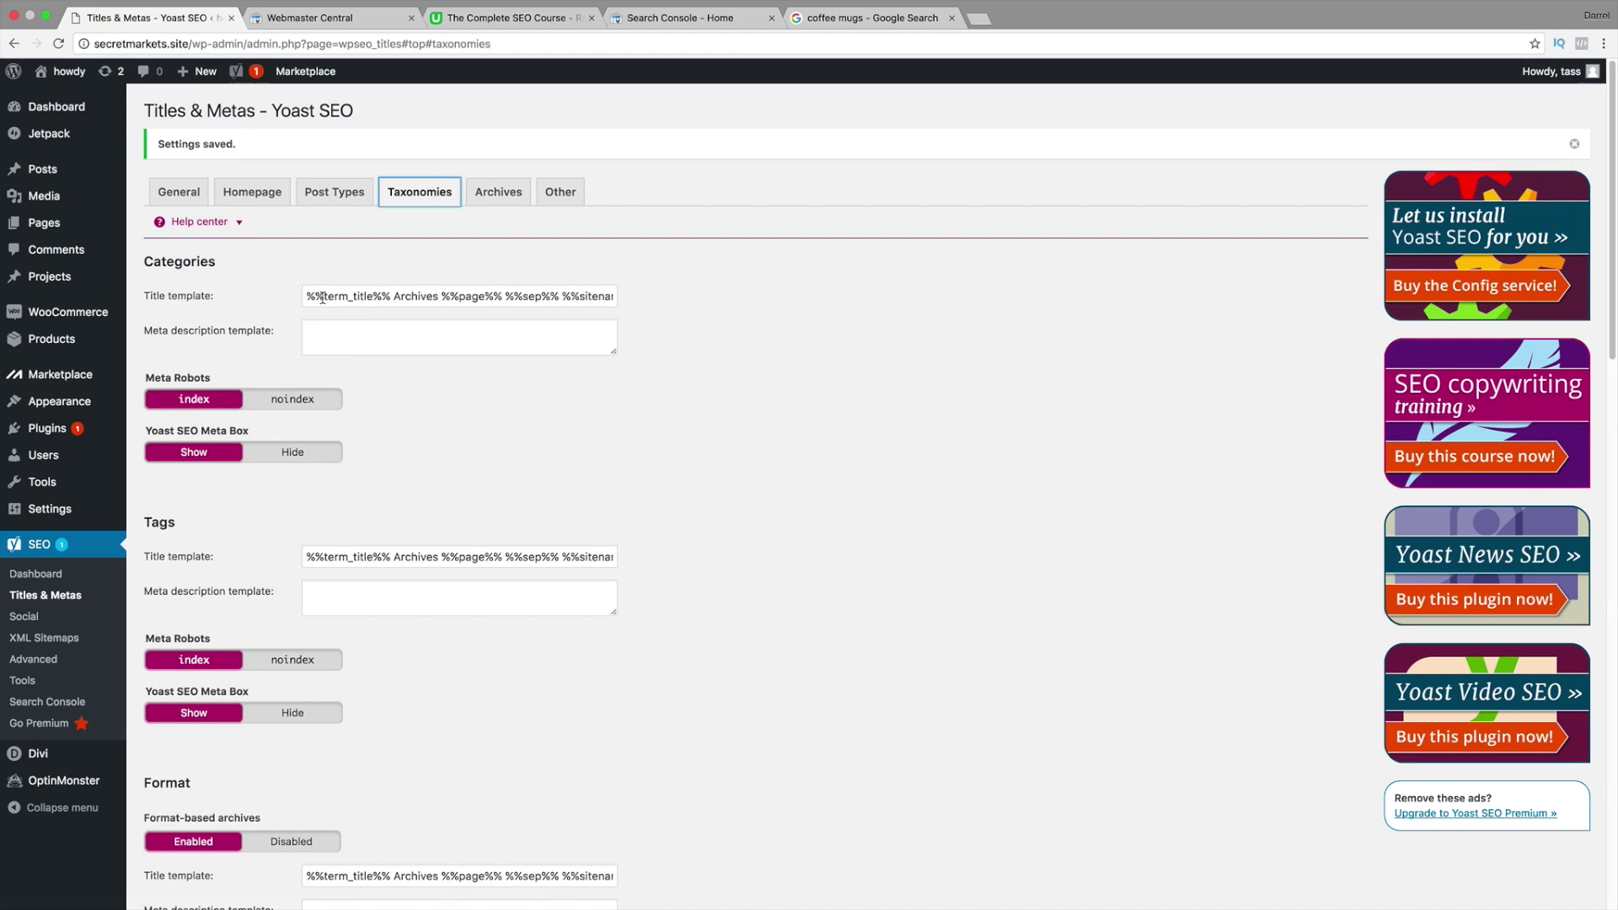
{"action": "left_click_drag", "start_coordinate": [324, 297], "coordinate": [733, 296]}
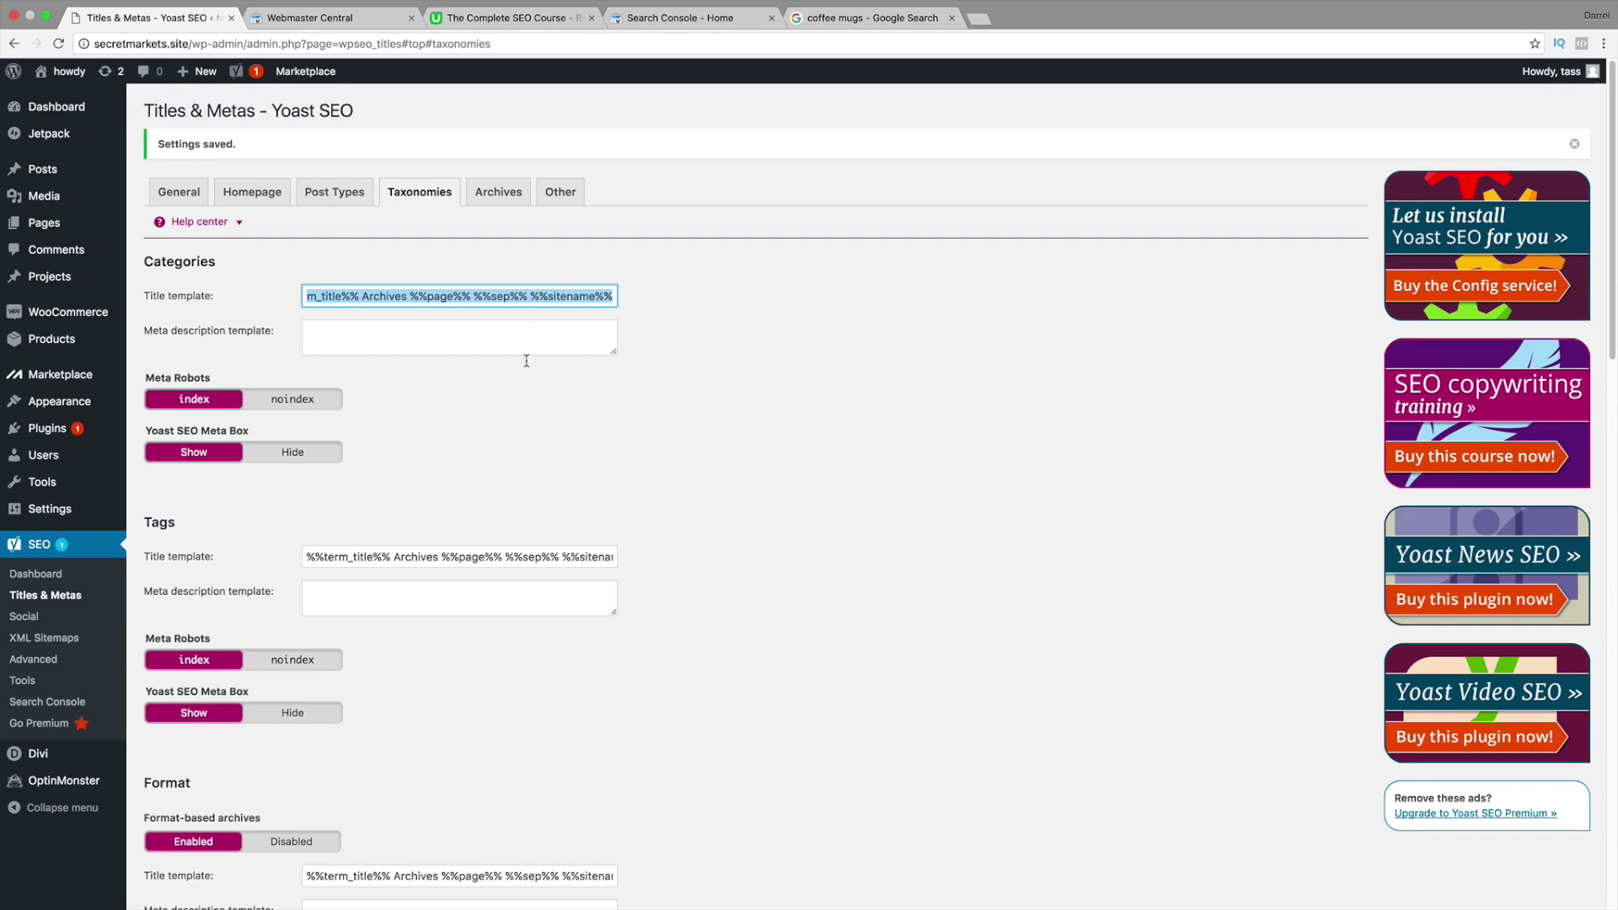
{"action": "scroll", "coordinate": [527, 394], "scroll_direction": "down", "scroll_amount": 4}
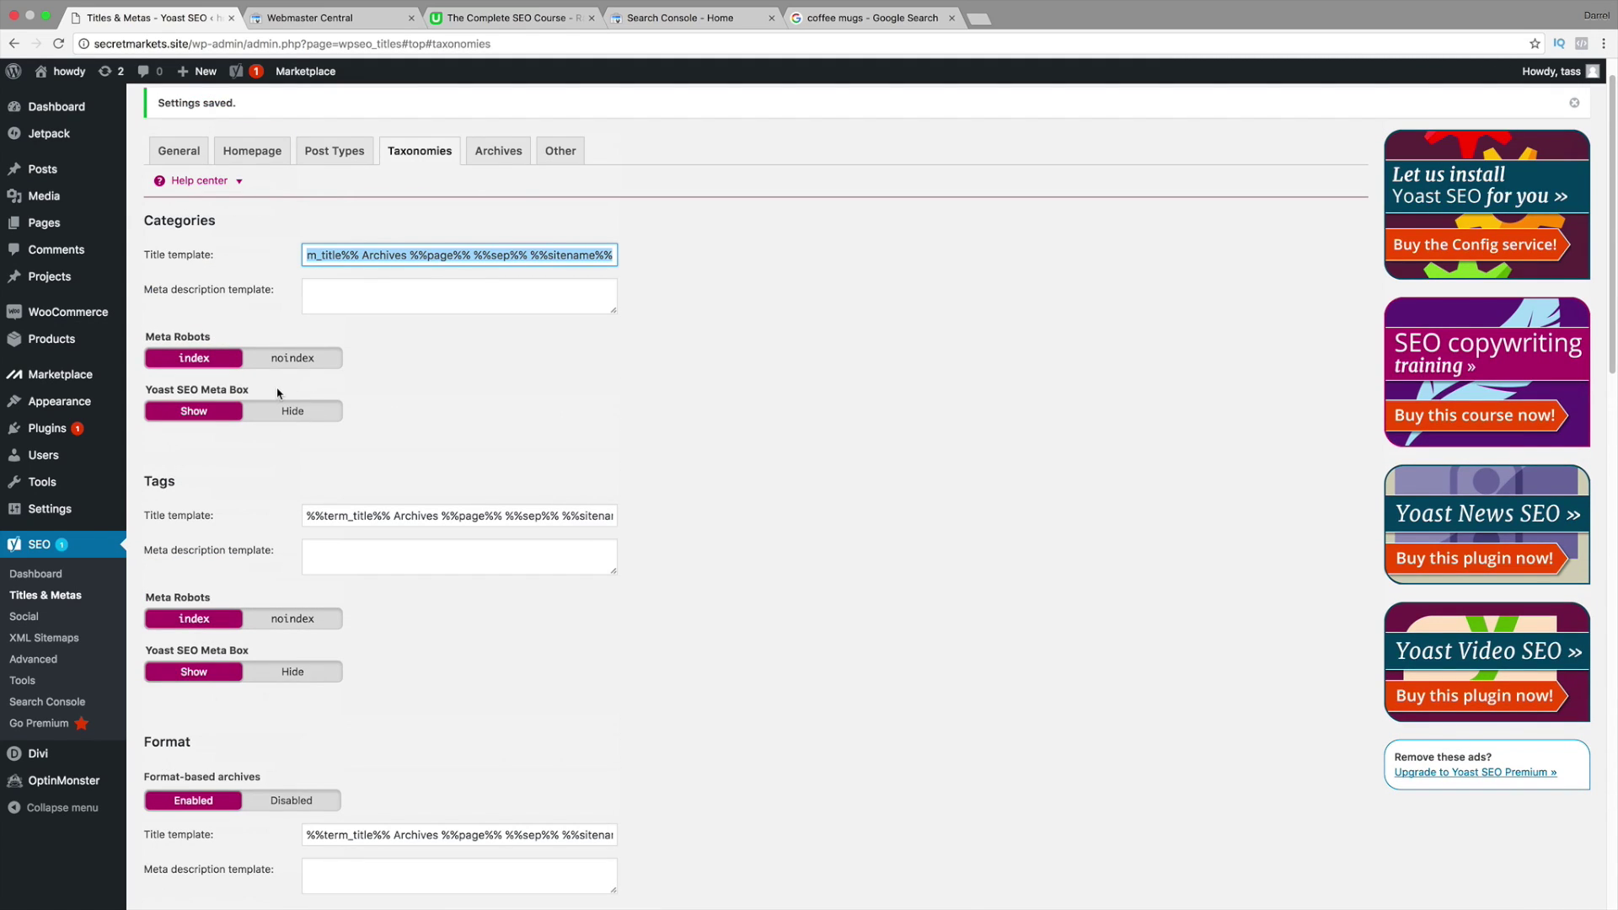
{"action": "left_click", "coordinate": [553, 346]}
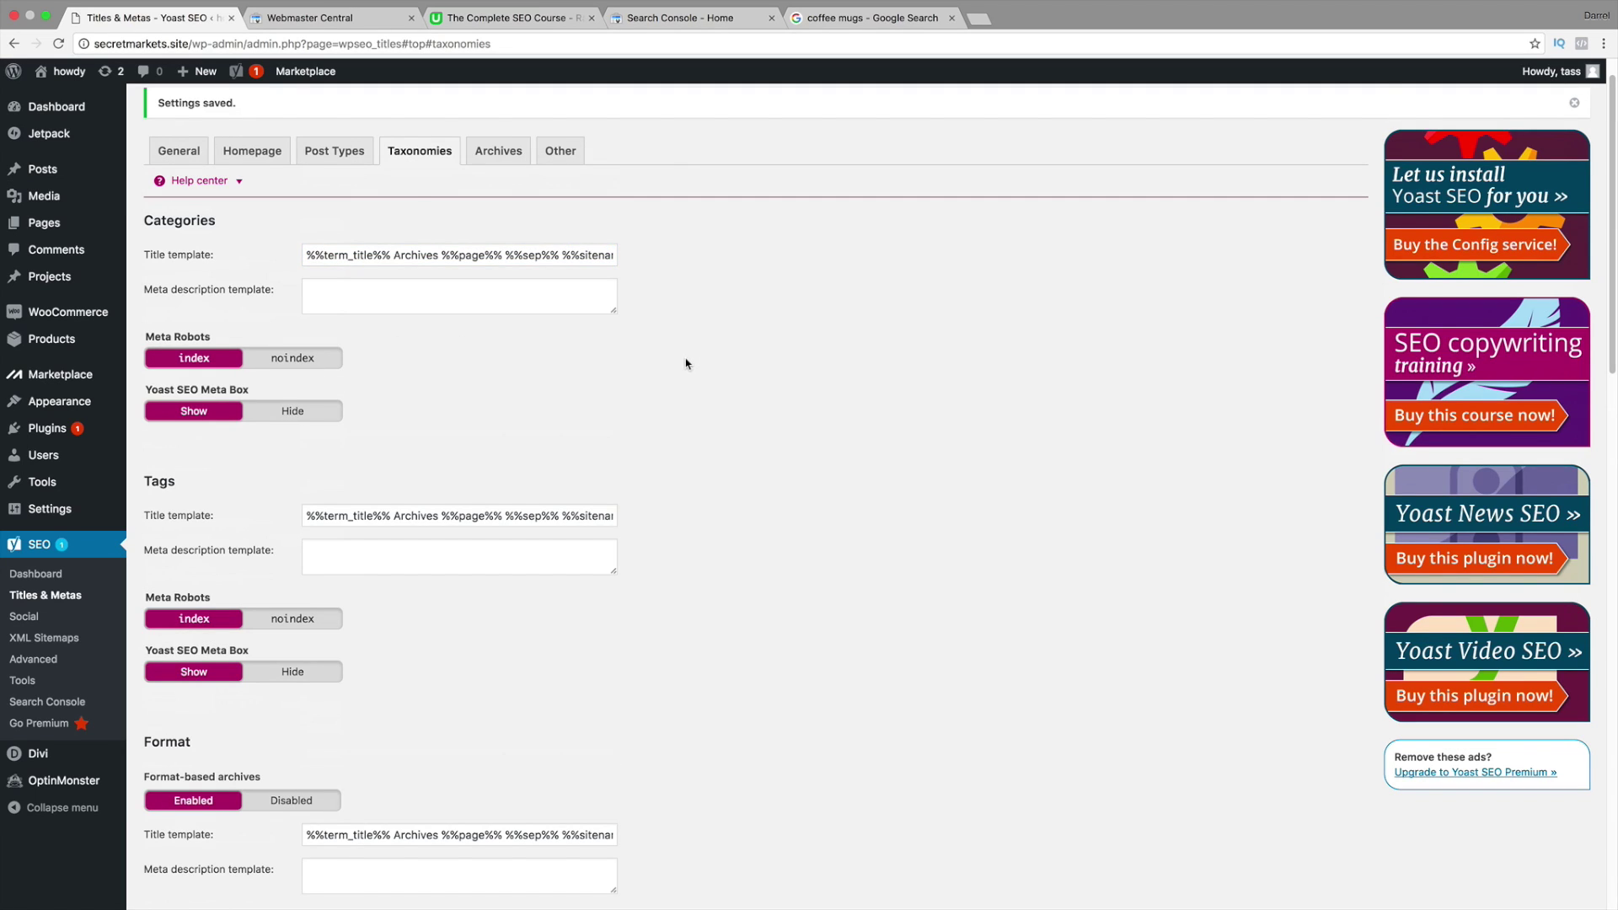
{"action": "scroll", "coordinate": [698, 410], "scroll_direction": "down", "scroll_amount": 1}
{"action": "scroll", "coordinate": [698, 411], "scroll_direction": "down", "scroll_amount": 1}
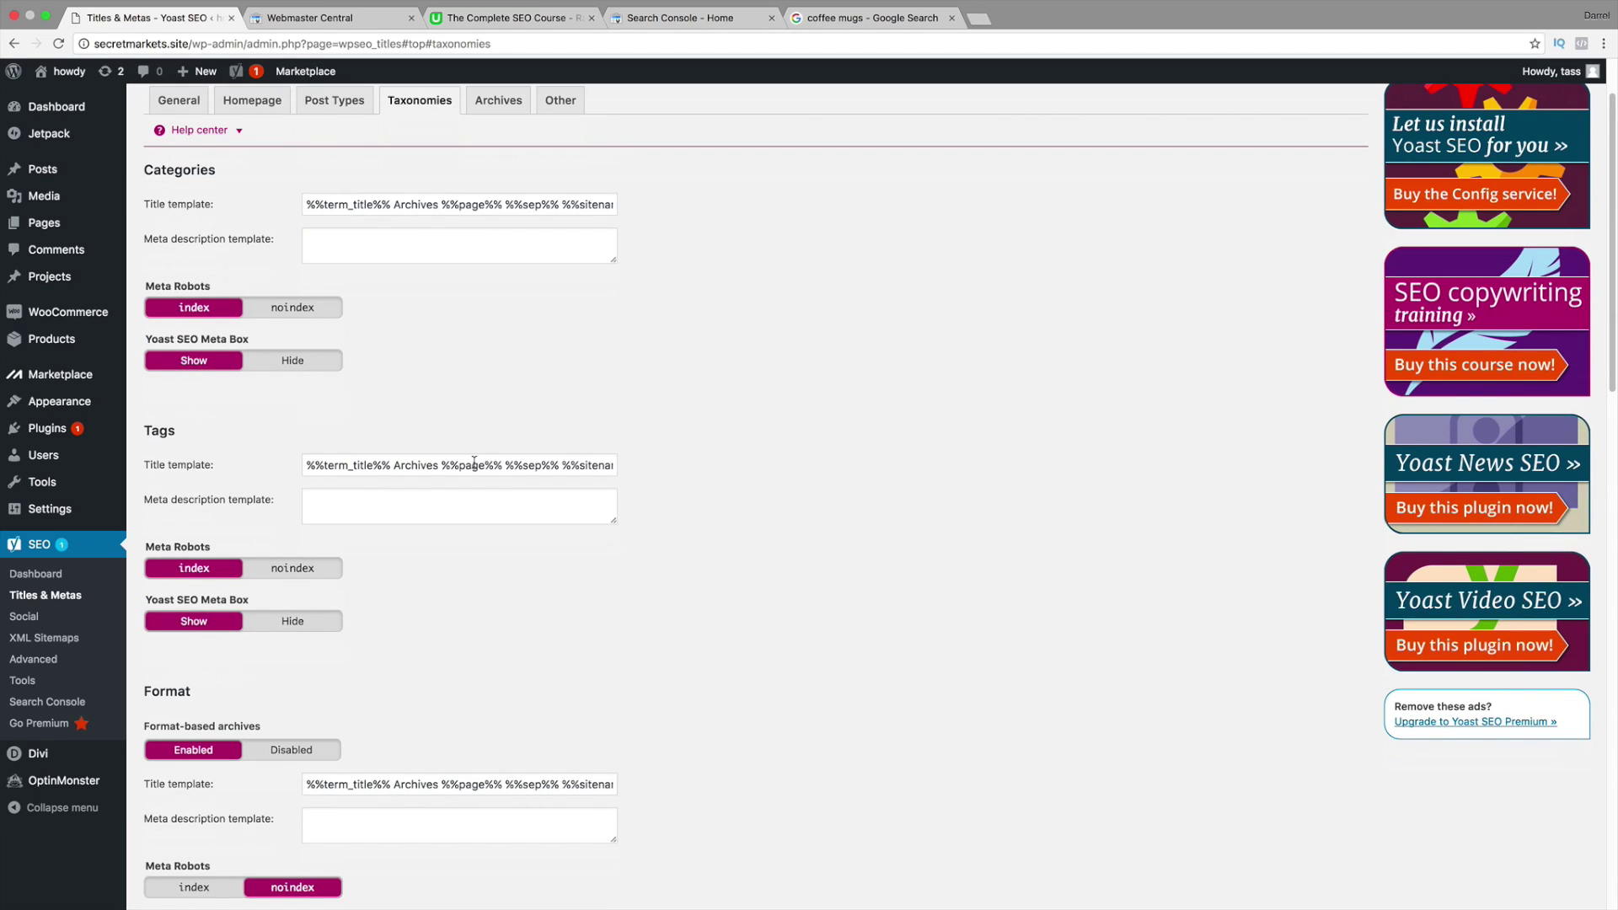
{"action": "left_click_drag", "start_coordinate": [451, 465], "coordinate": [812, 467]}
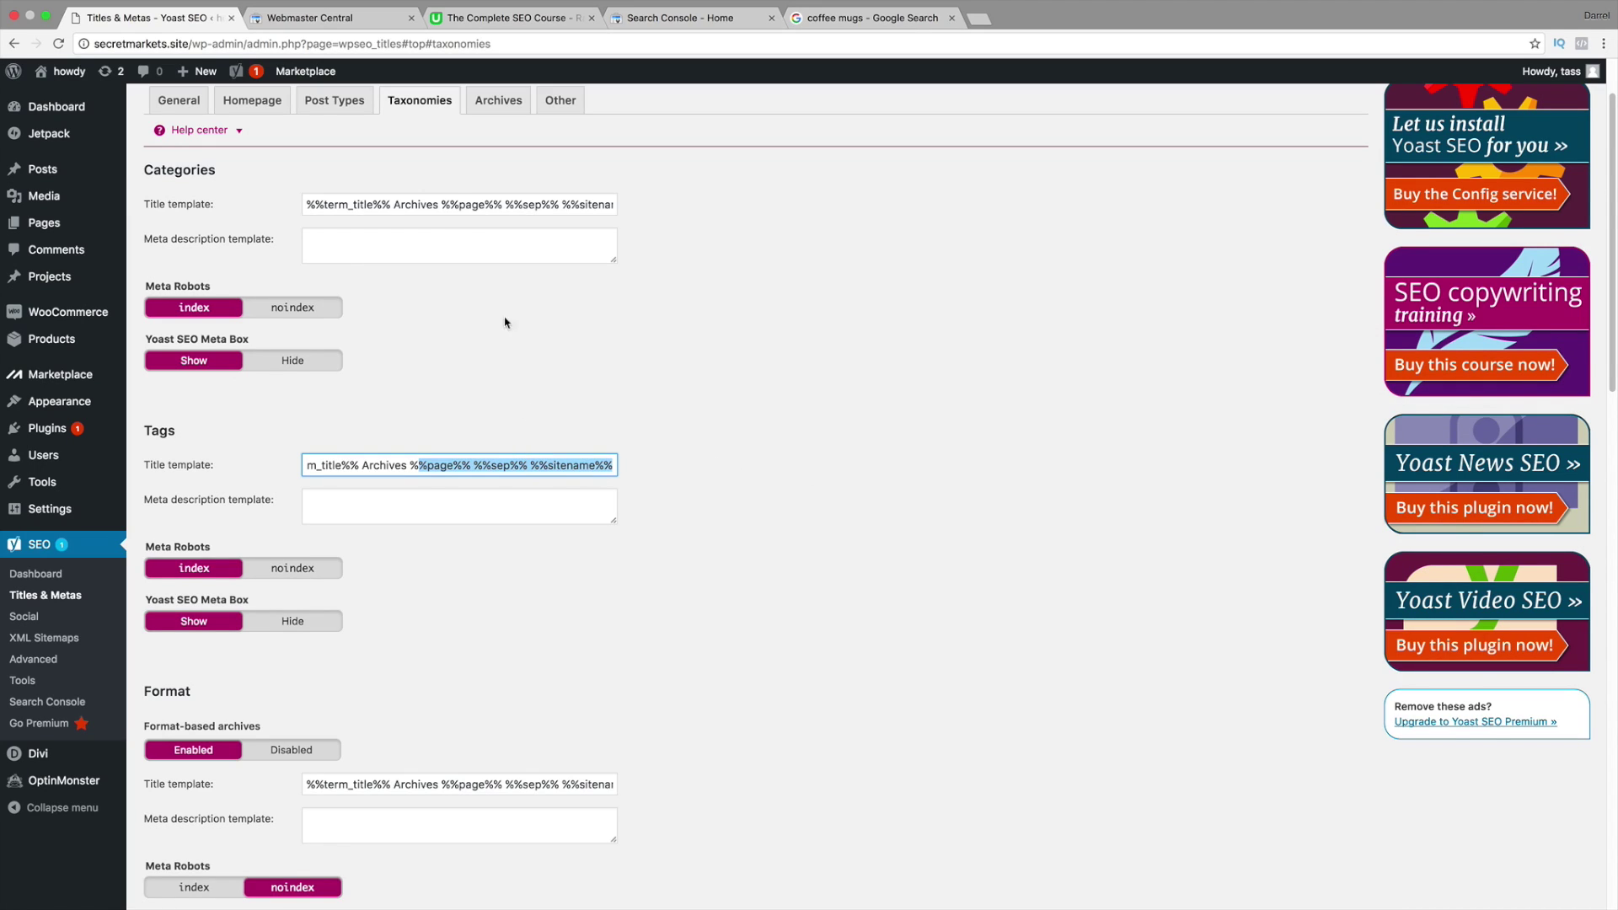
{"action": "left_click", "coordinate": [376, 244]}
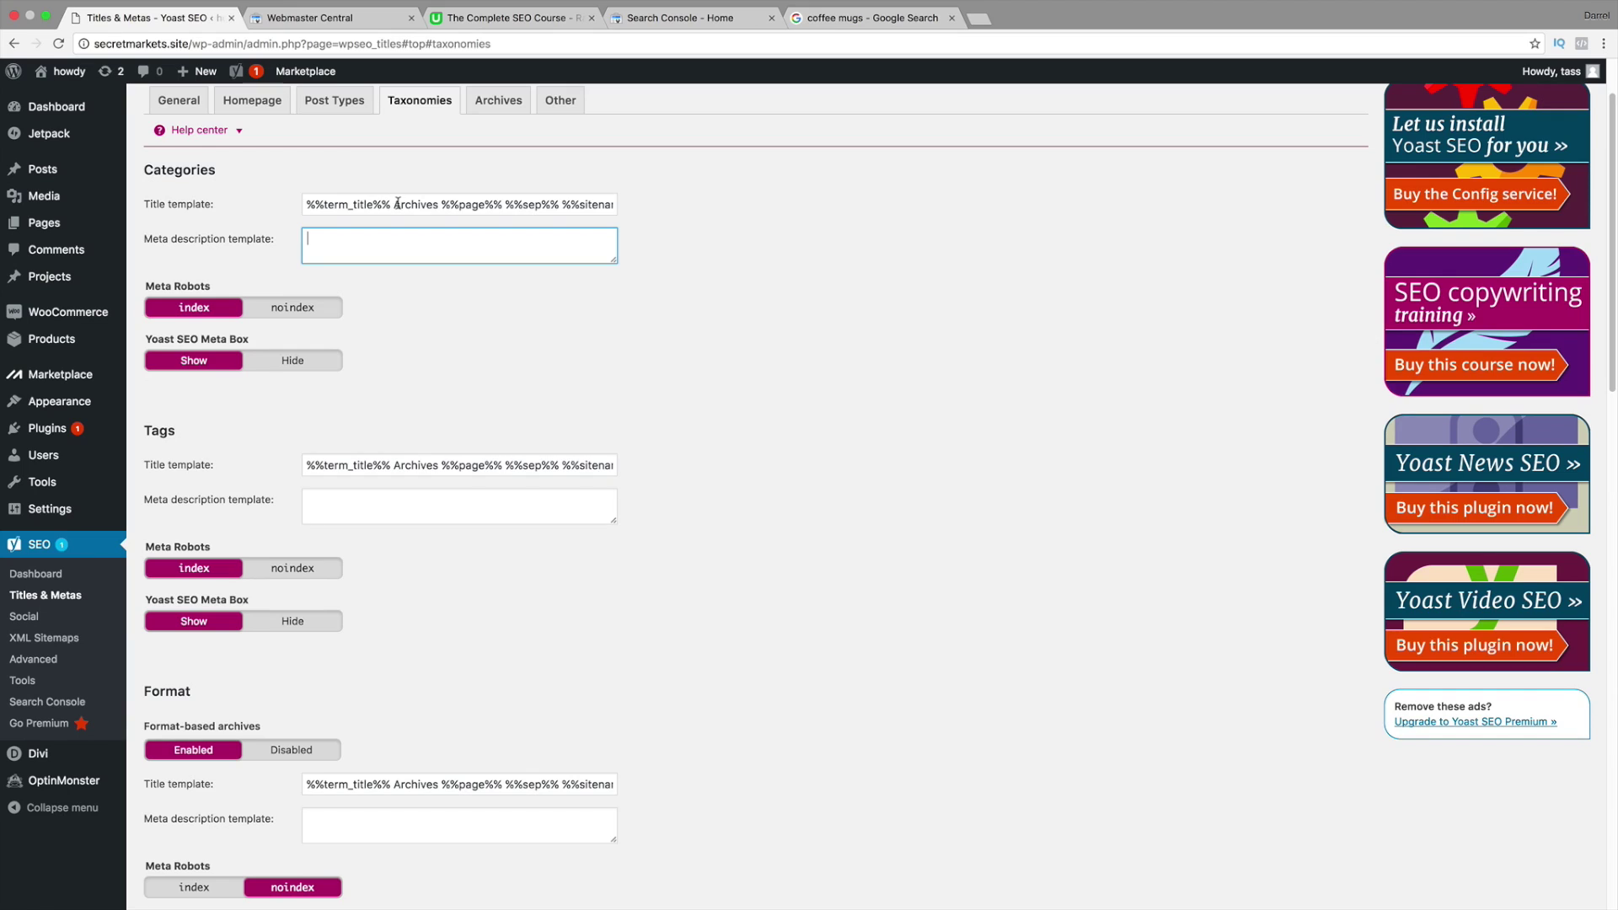
{"action": "left_click_drag", "start_coordinate": [397, 204], "coordinate": [989, 202]}
{"action": "left_click", "coordinate": [506, 206]}
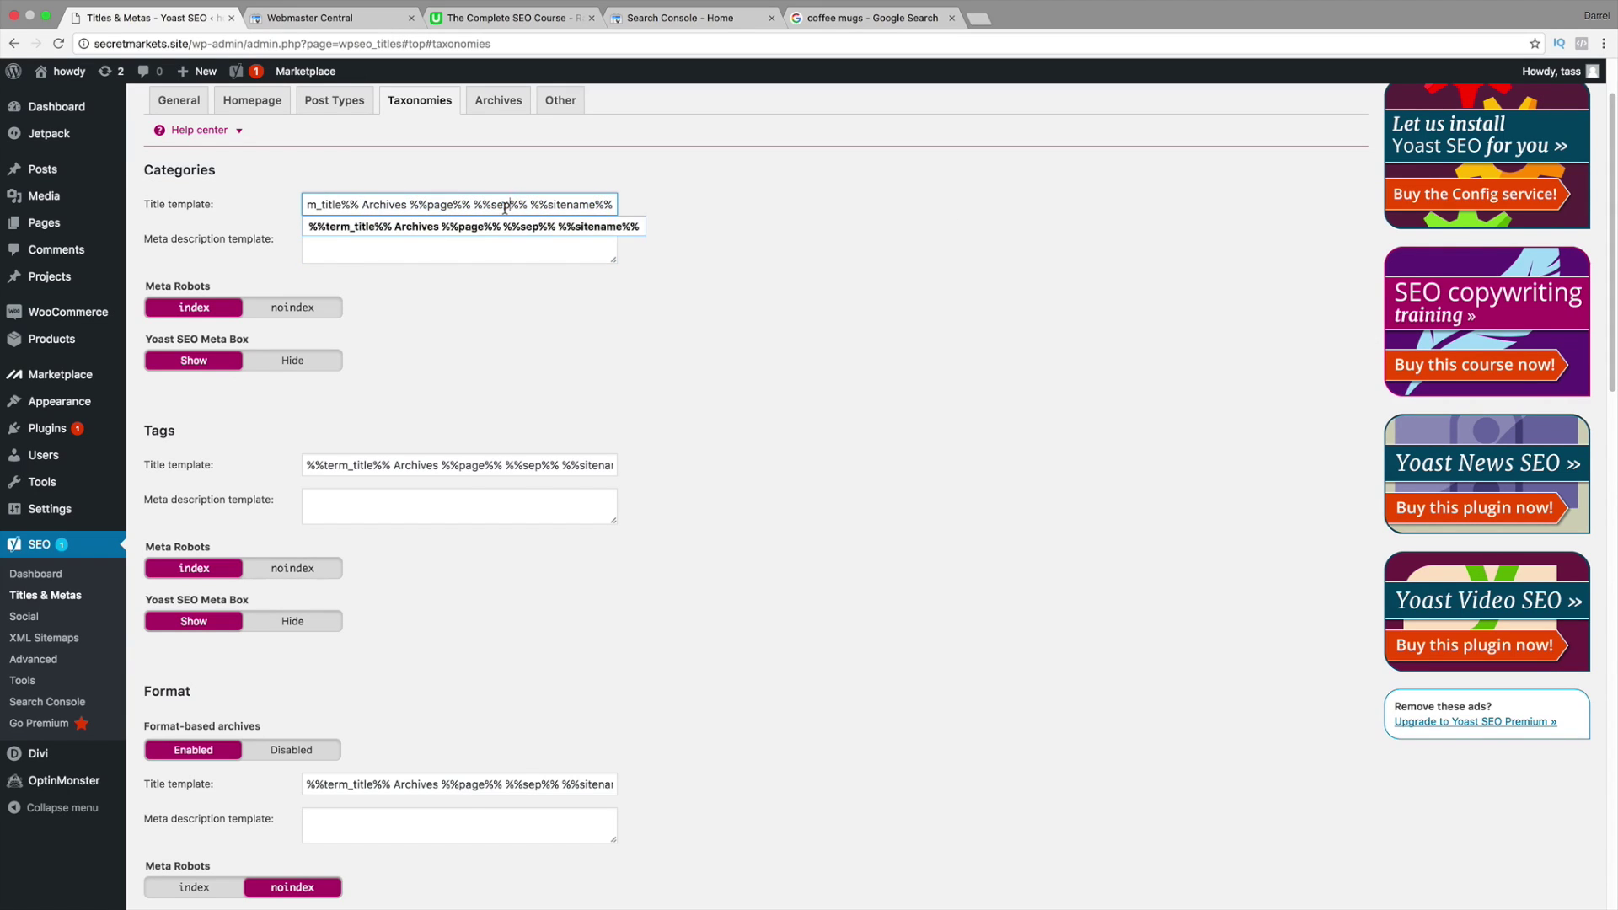
{"action": "left_click", "coordinate": [562, 330]}
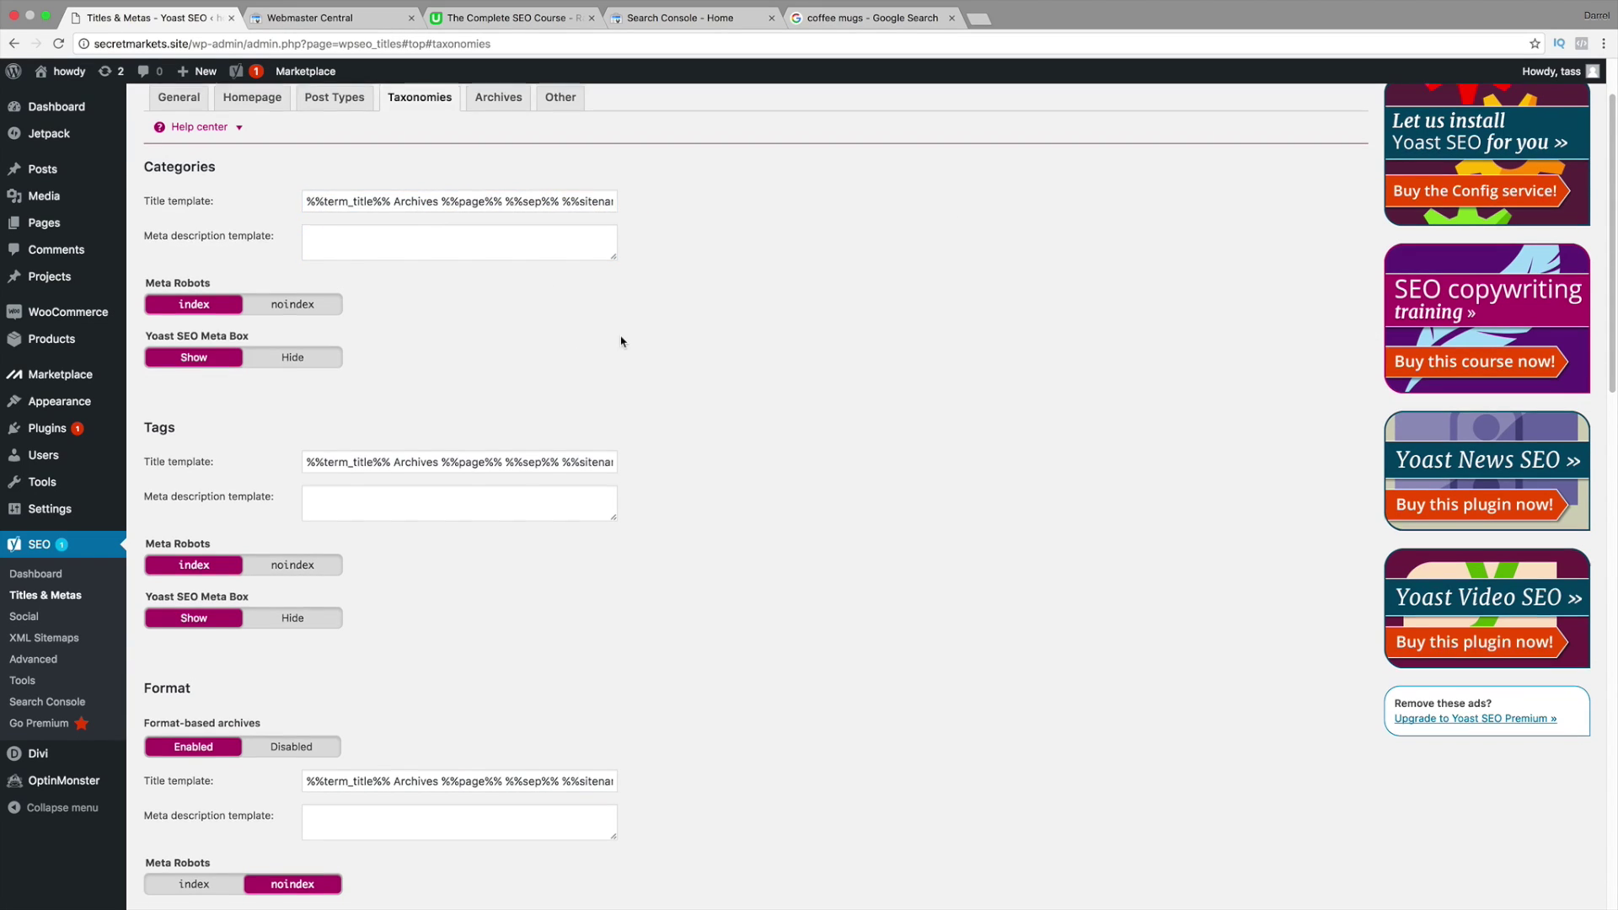
Step: Review the remaining taxonomy templates from Format through Shipping Classes and save the Taxonomies settings
{"action": "scroll", "coordinate": [621, 343], "scroll_direction": "down", "scroll_amount": 3}
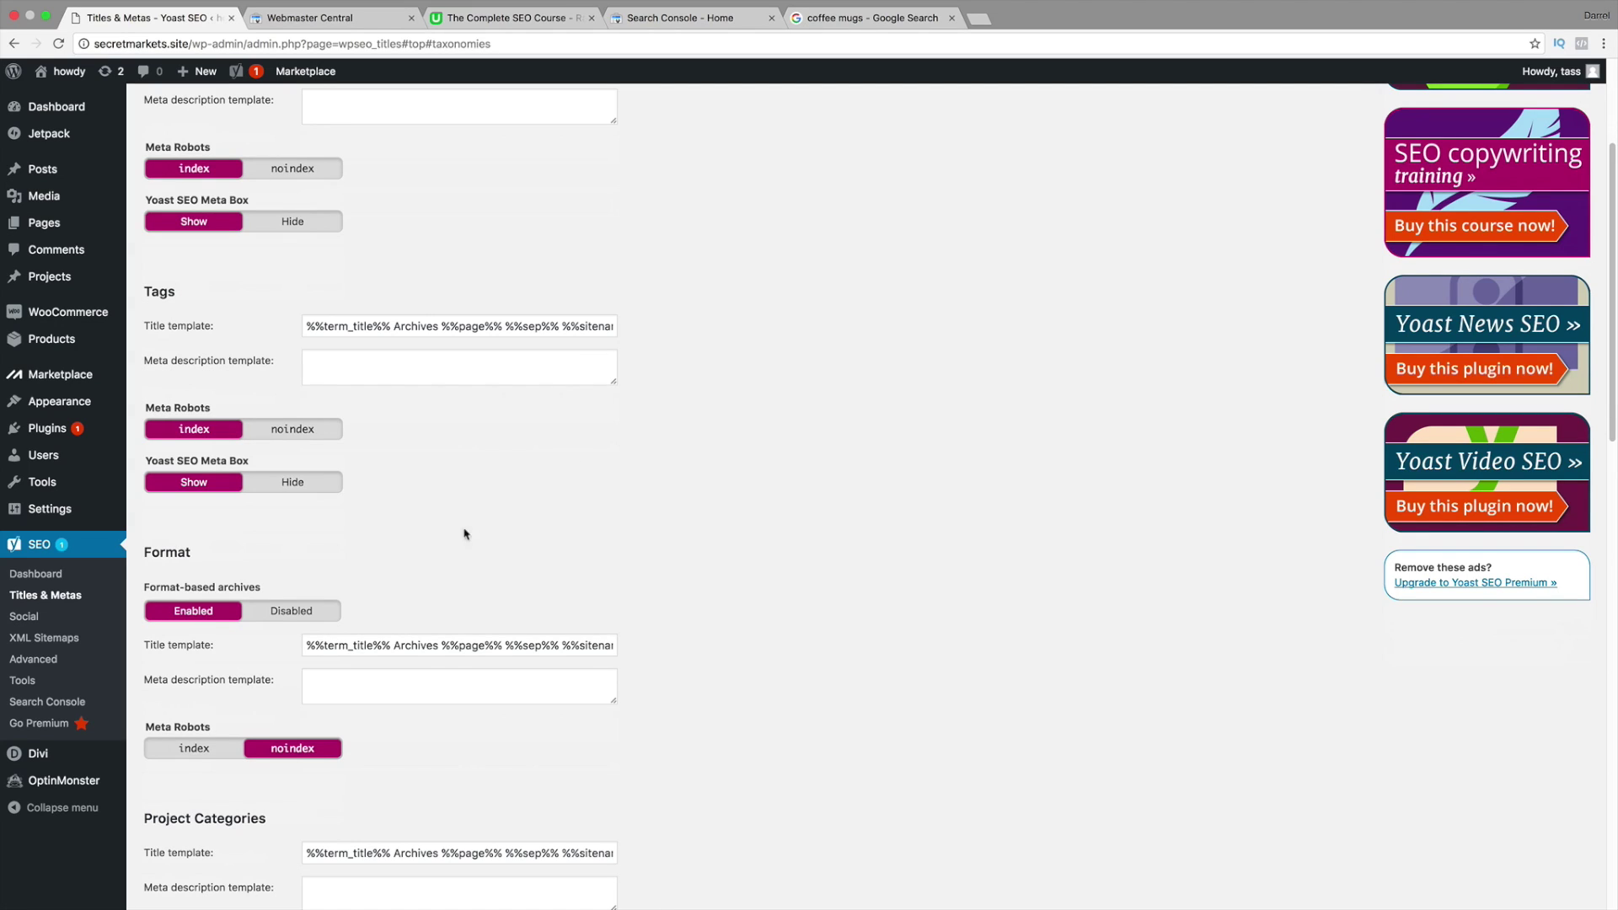
{"action": "scroll", "coordinate": [475, 647], "scroll_direction": "down", "scroll_amount": 1}
{"action": "scroll", "coordinate": [475, 647], "scroll_direction": "down", "scroll_amount": 1}
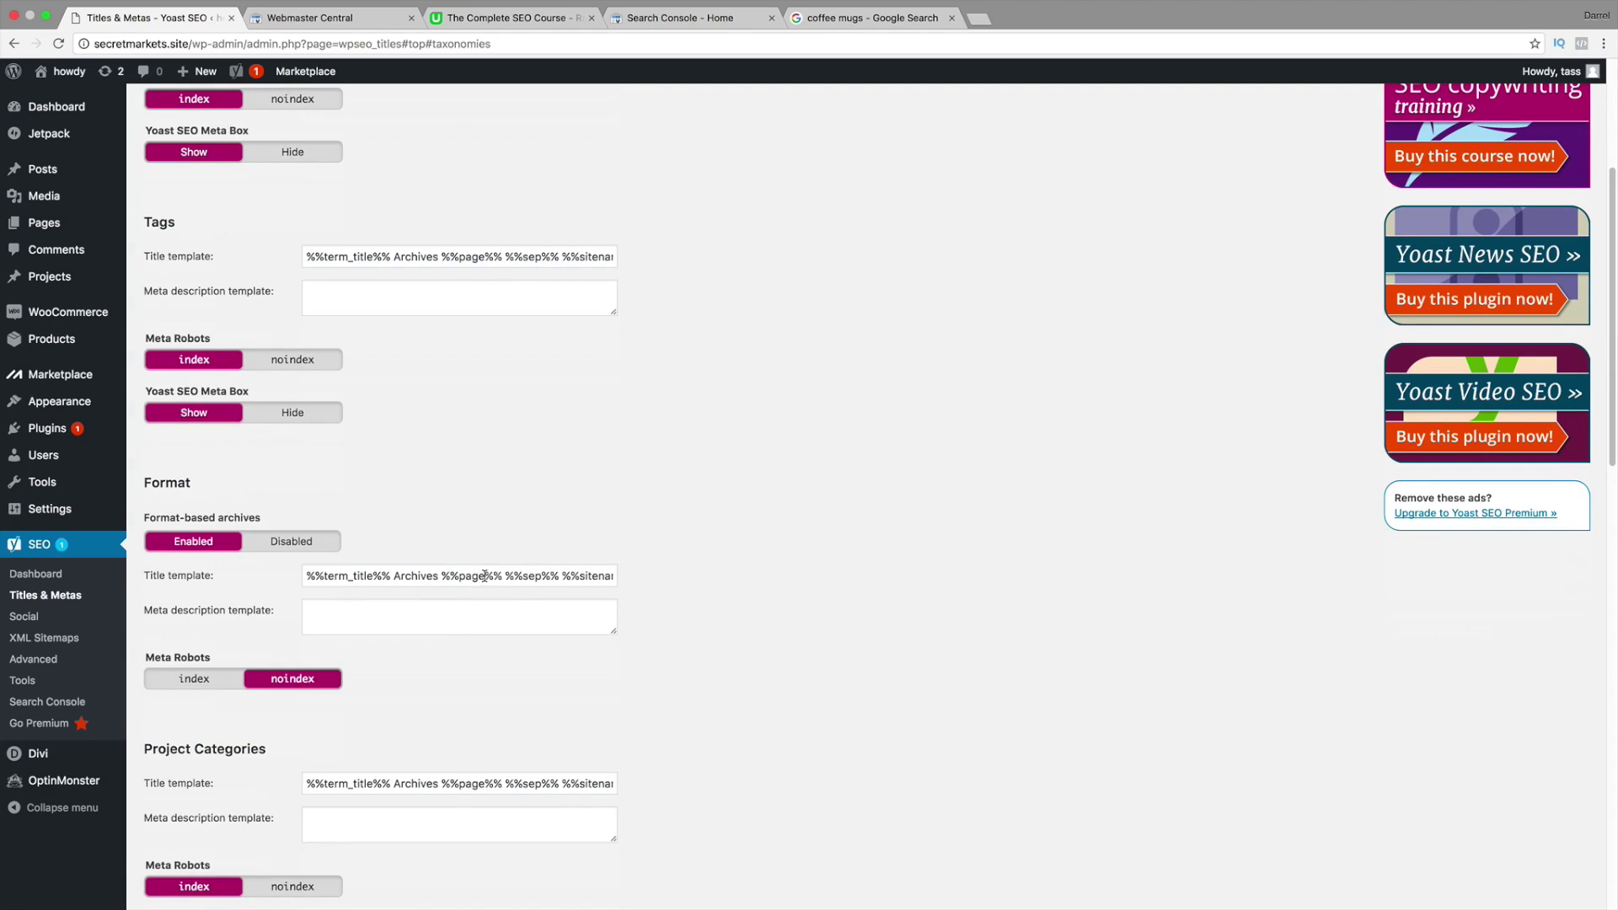
{"action": "scroll", "coordinate": [485, 576], "scroll_direction": "down", "scroll_amount": 3}
{"action": "scroll", "coordinate": [485, 580], "scroll_direction": "down", "scroll_amount": 5}
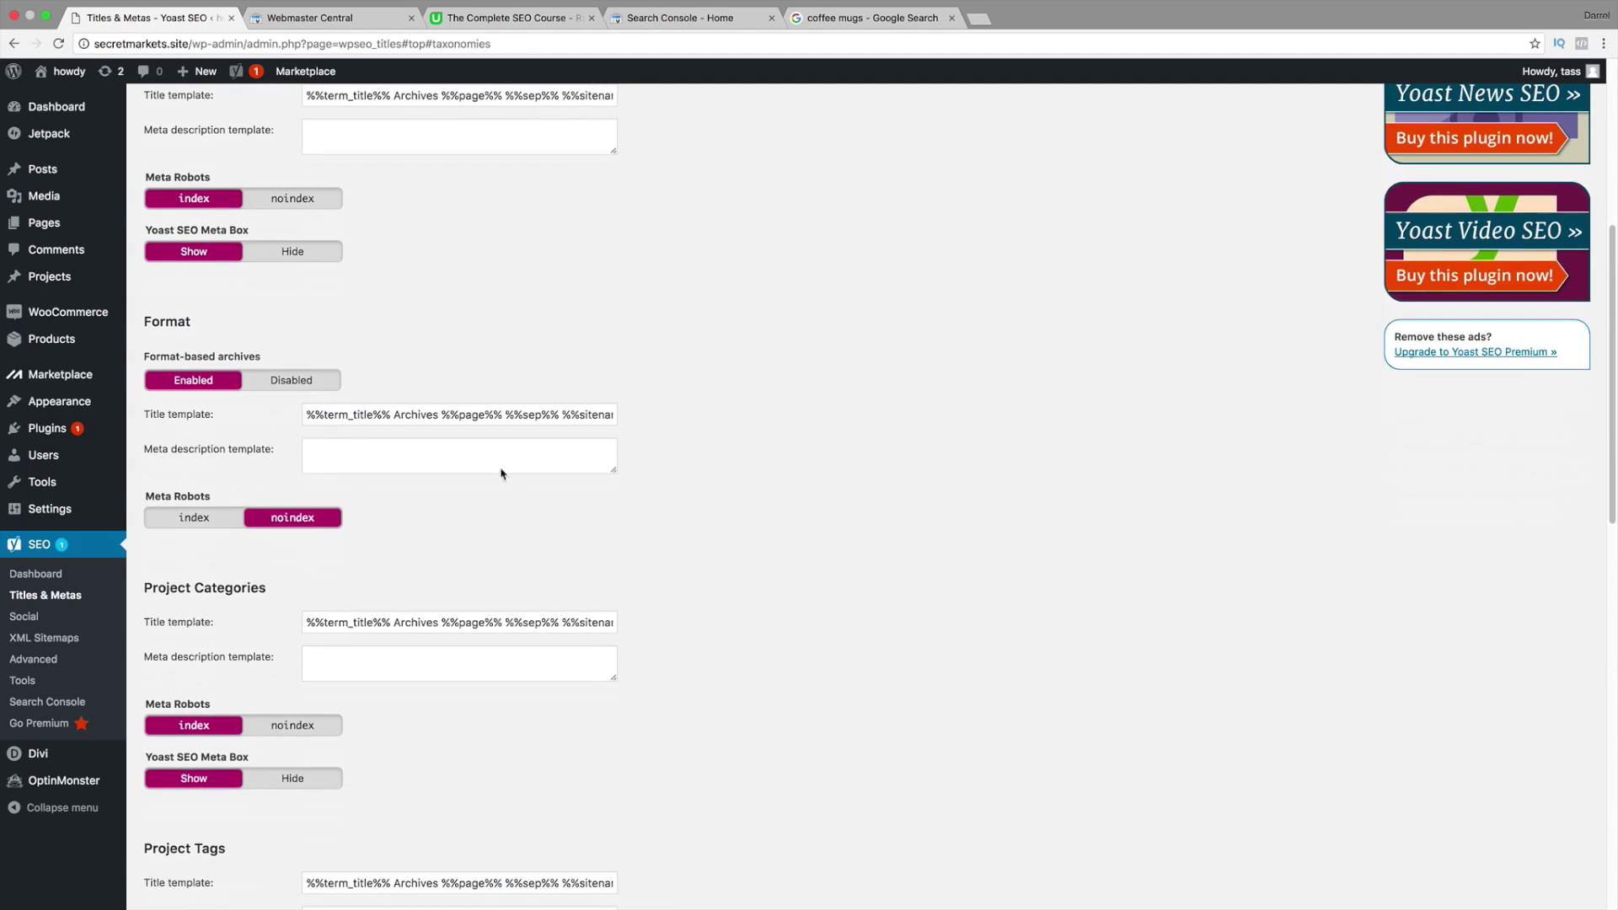
{"action": "scroll", "coordinate": [484, 520], "scroll_direction": "down", "scroll_amount": 7}
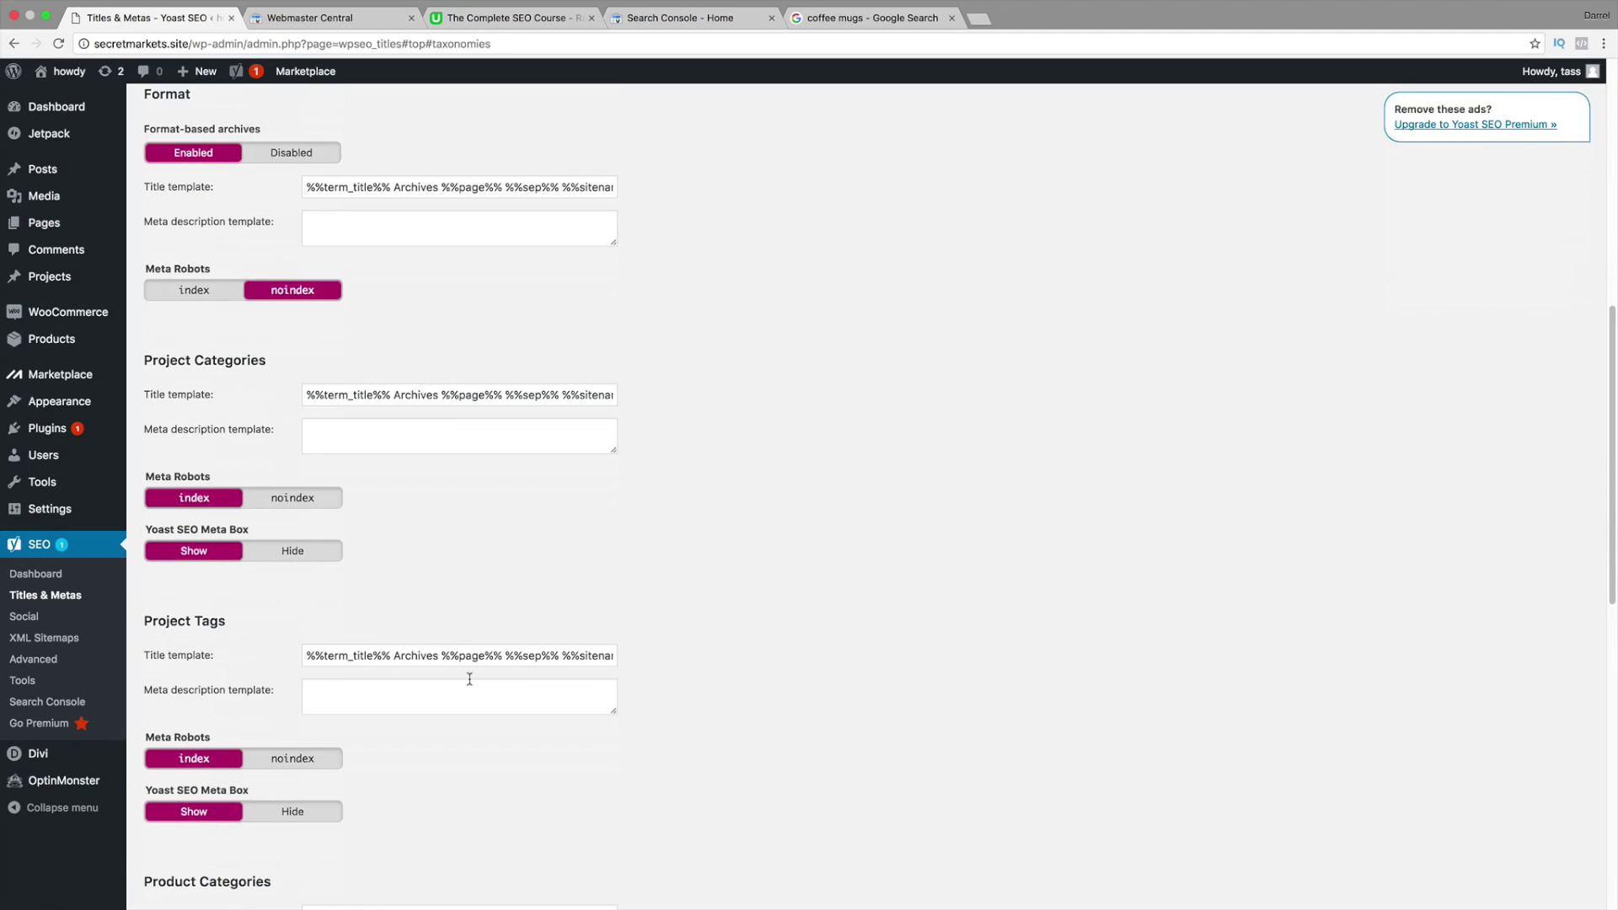
{"action": "scroll", "coordinate": [421, 641], "scroll_direction": "down", "scroll_amount": 7}
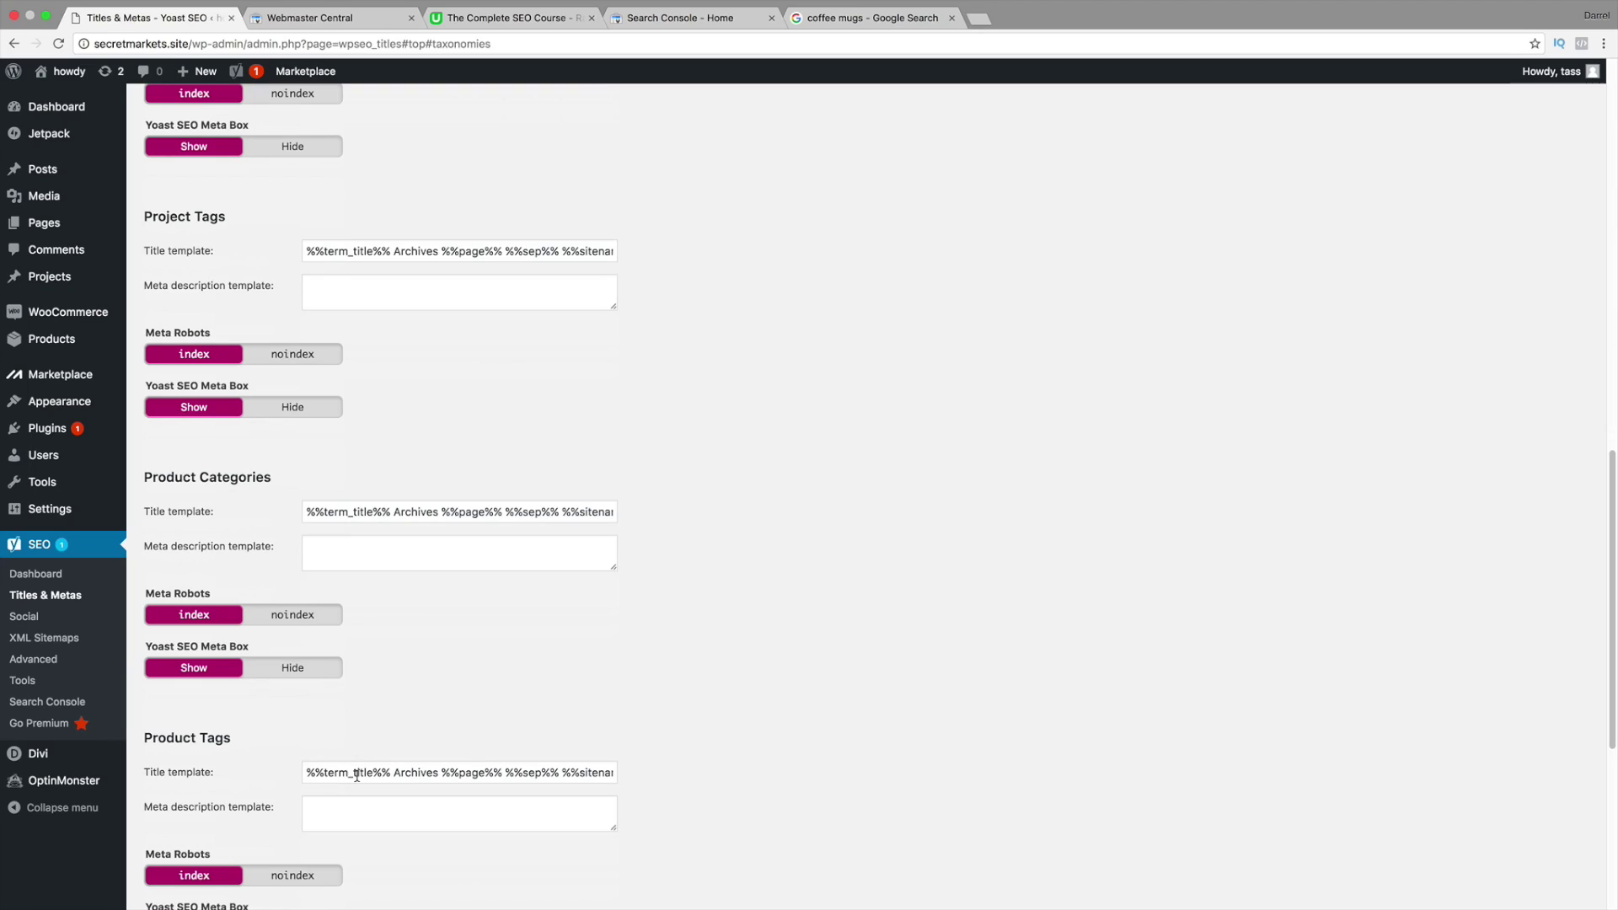
{"action": "triple_click", "coordinate": [332, 770]}
{"action": "scroll", "coordinate": [419, 770], "scroll_direction": "down", "scroll_amount": 2}
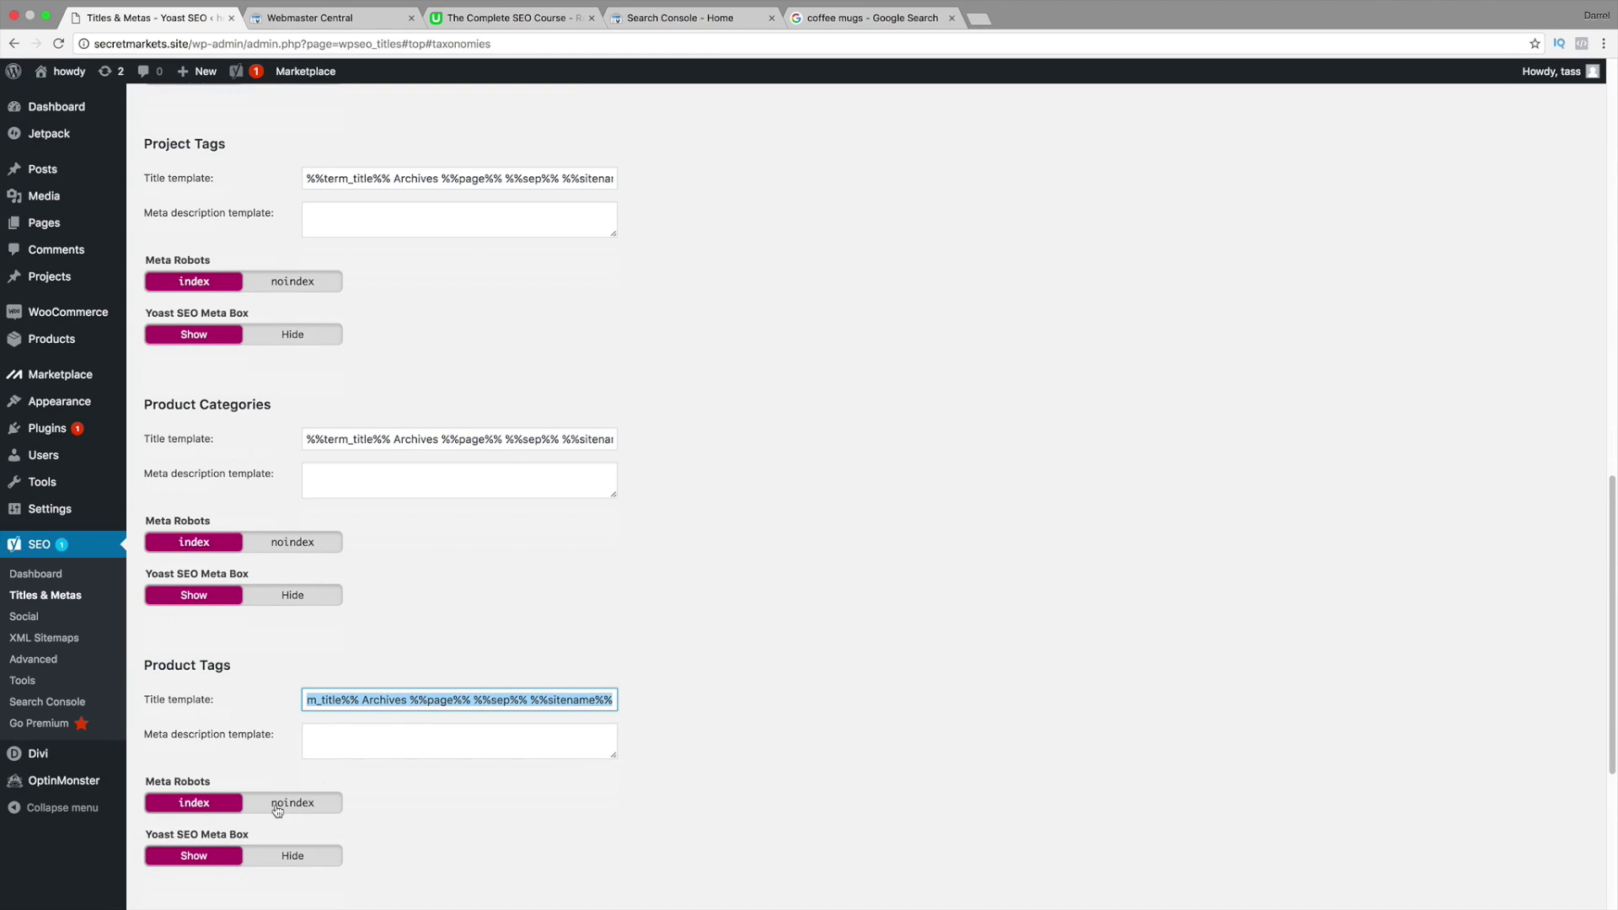
{"action": "scroll", "coordinate": [355, 804], "scroll_direction": "down", "scroll_amount": 10}
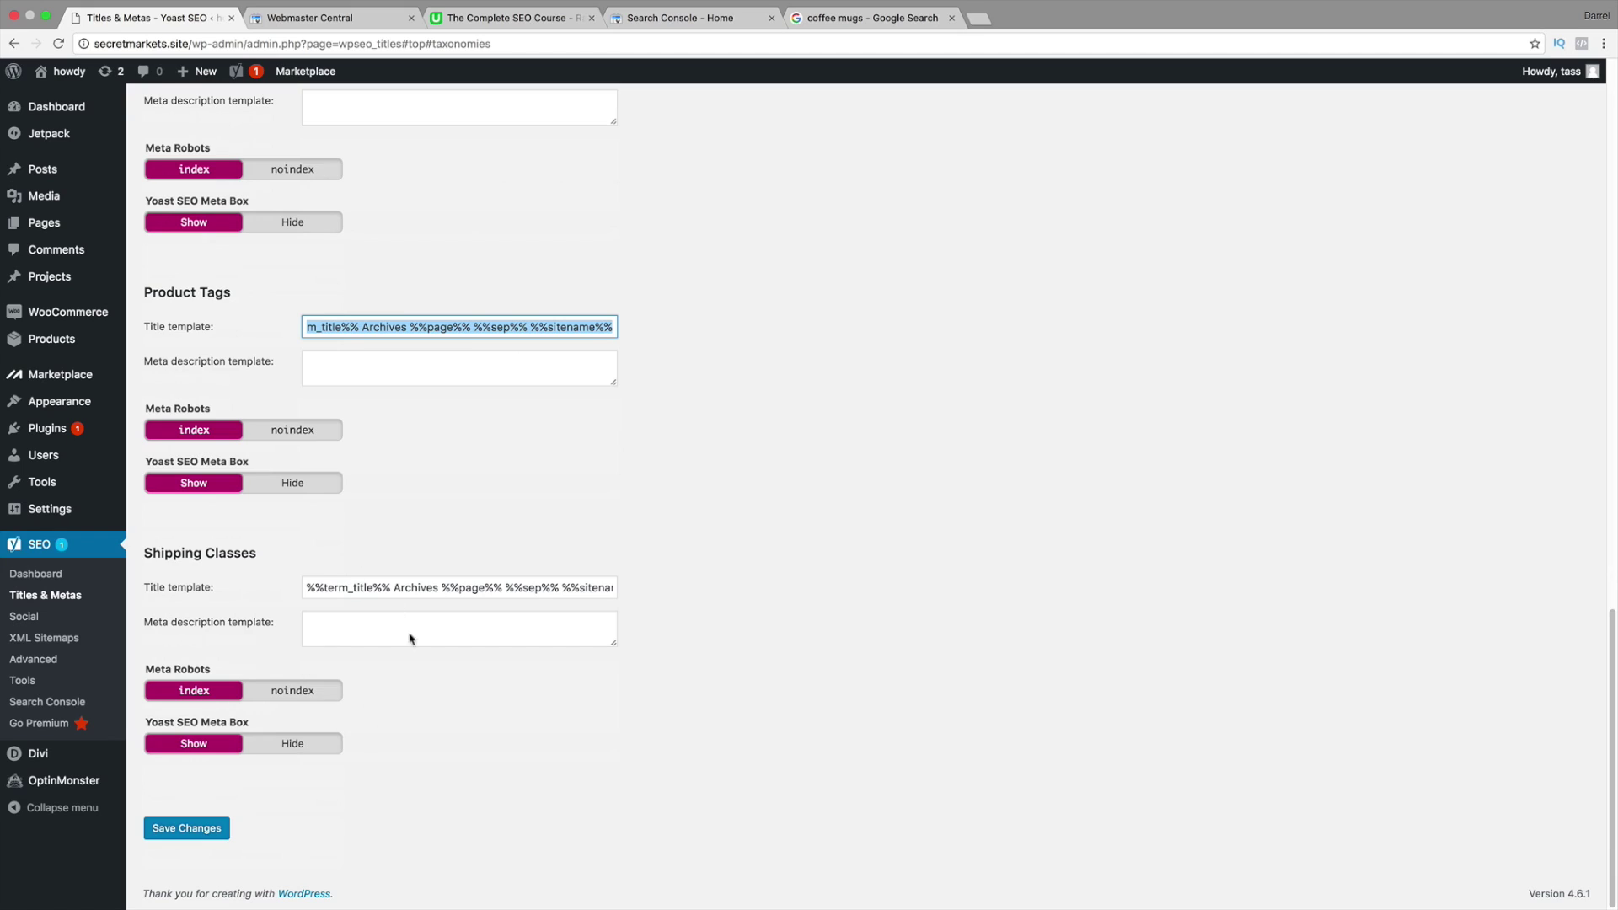
{"action": "left_click", "coordinate": [213, 829]}
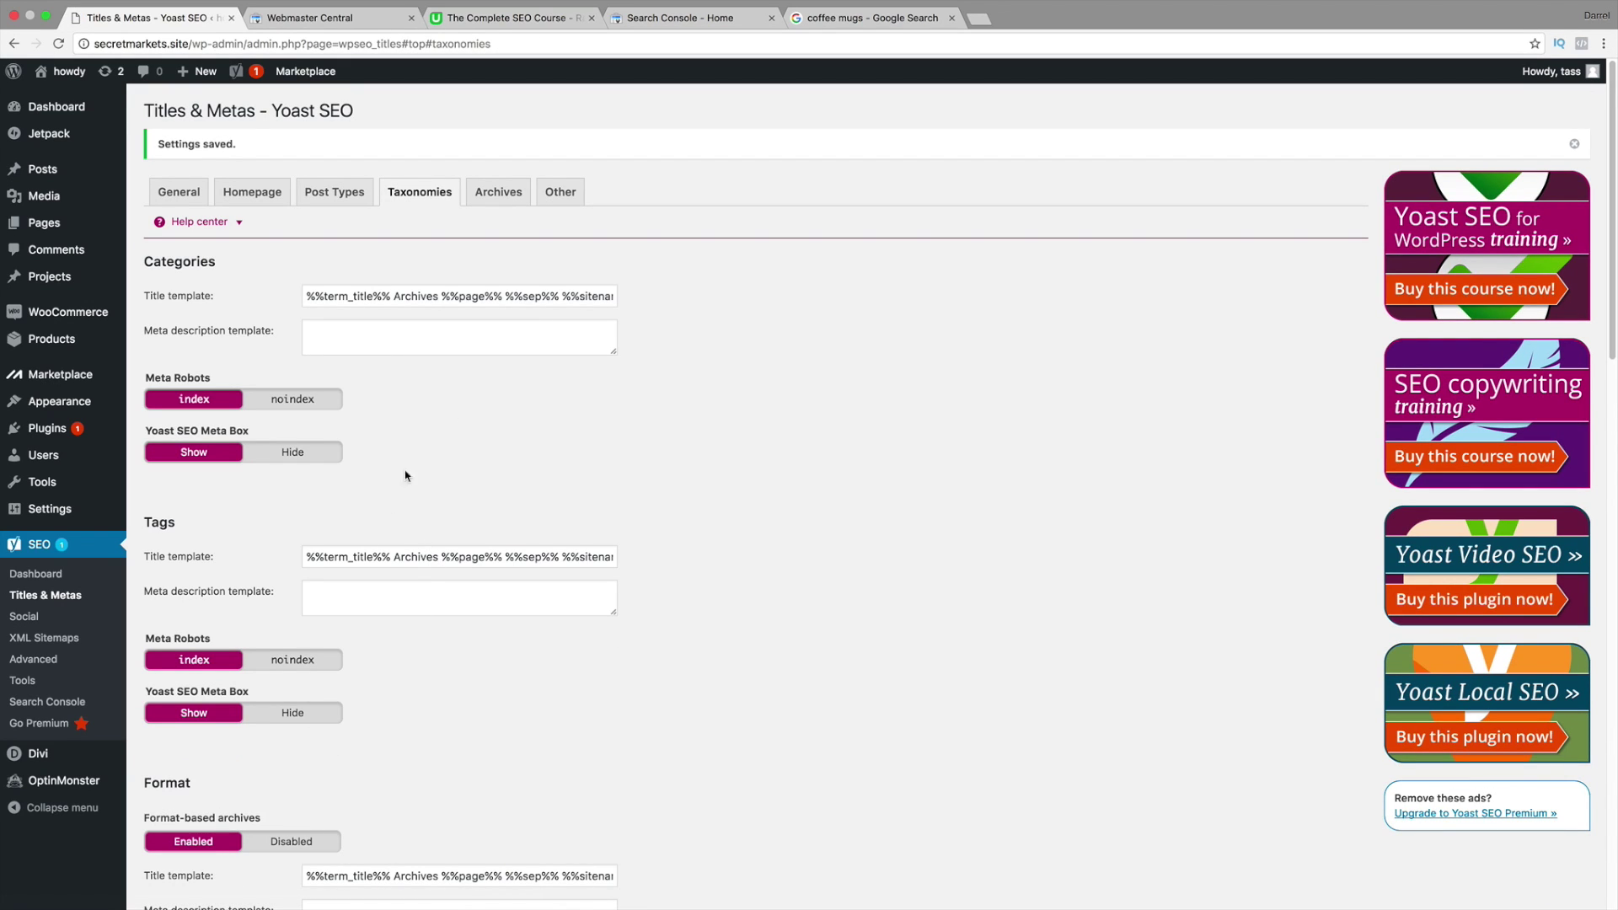
Step: Open the Archives settings and examine the author and date archive options, including the duplicate content note for date-based archives
{"action": "left_click", "coordinate": [494, 197]}
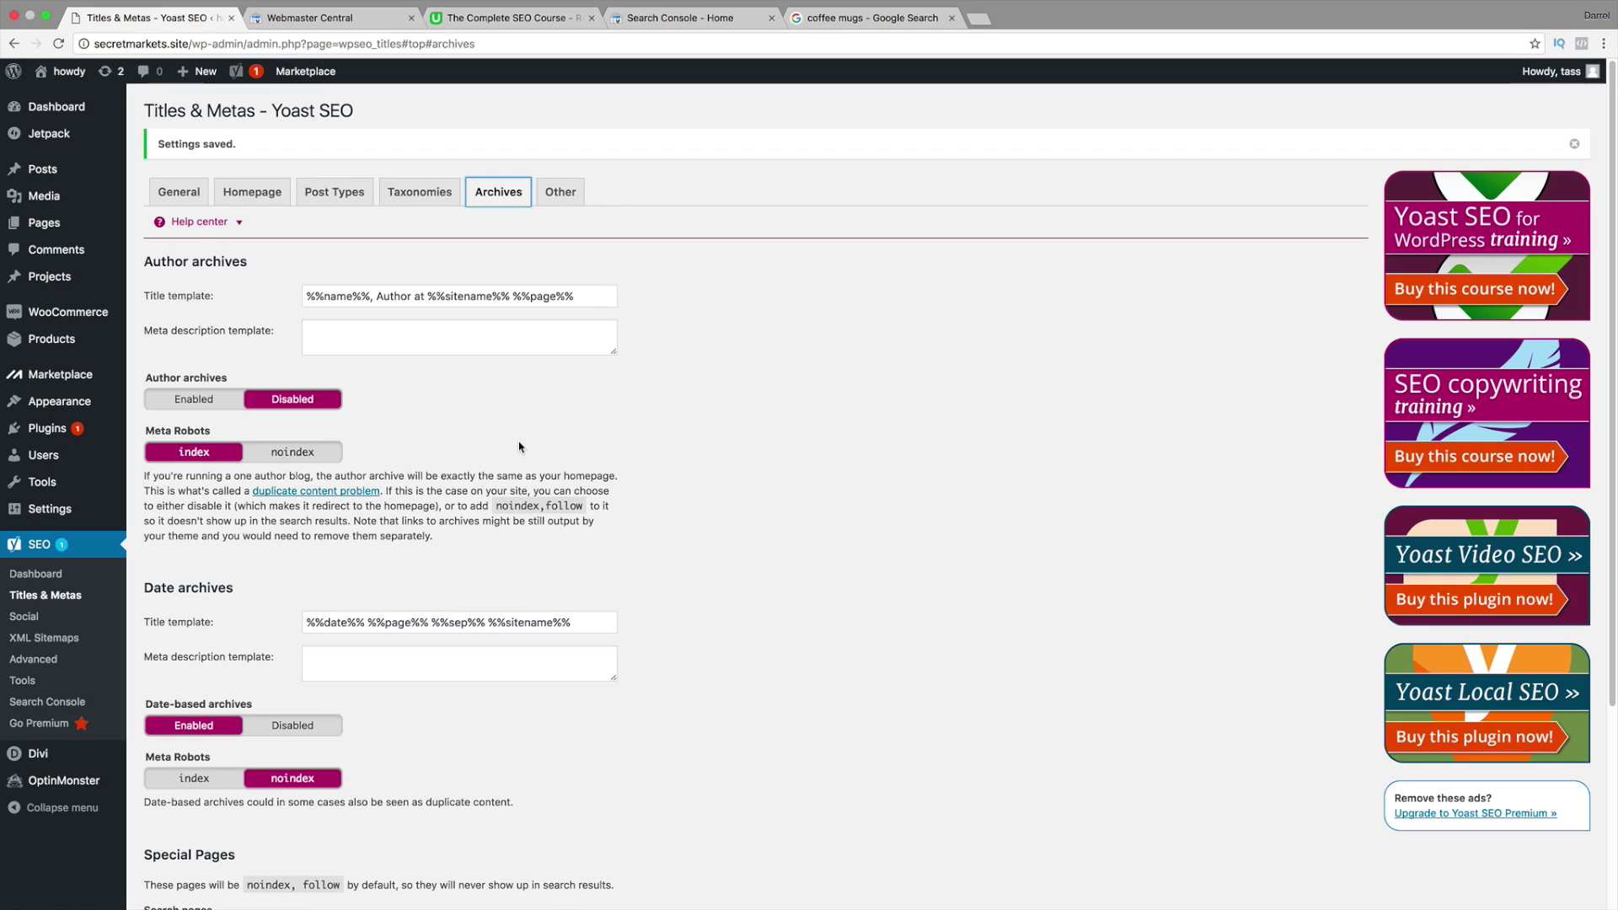
{"action": "scroll", "coordinate": [539, 487], "scroll_direction": "down", "scroll_amount": 1}
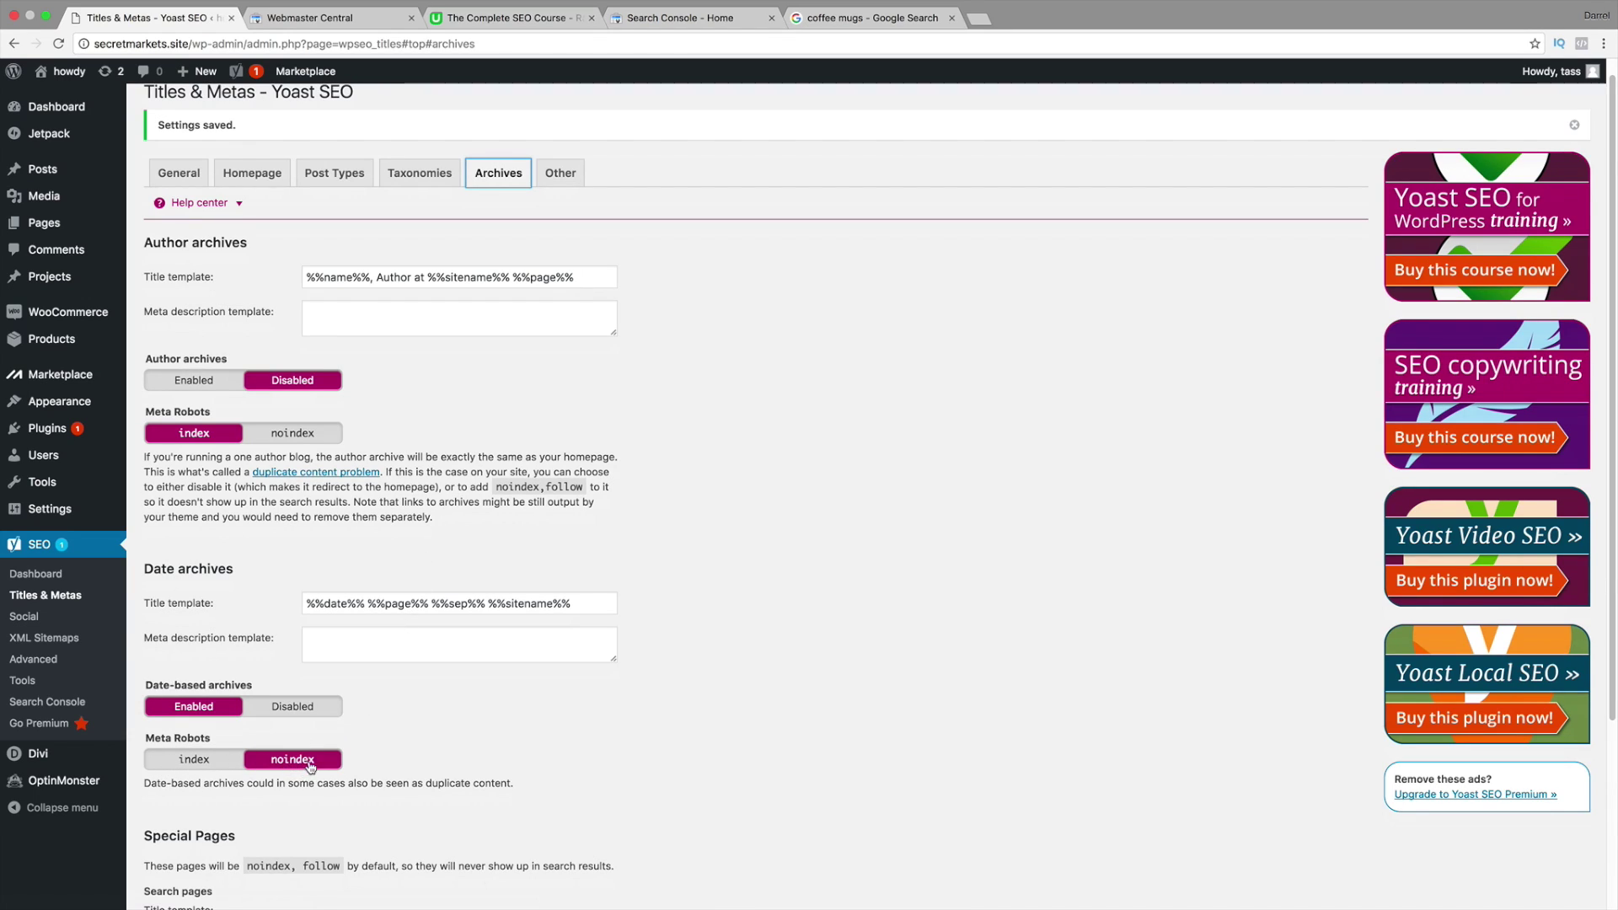
{"action": "left_click_drag", "start_coordinate": [157, 783], "coordinate": [521, 788]}
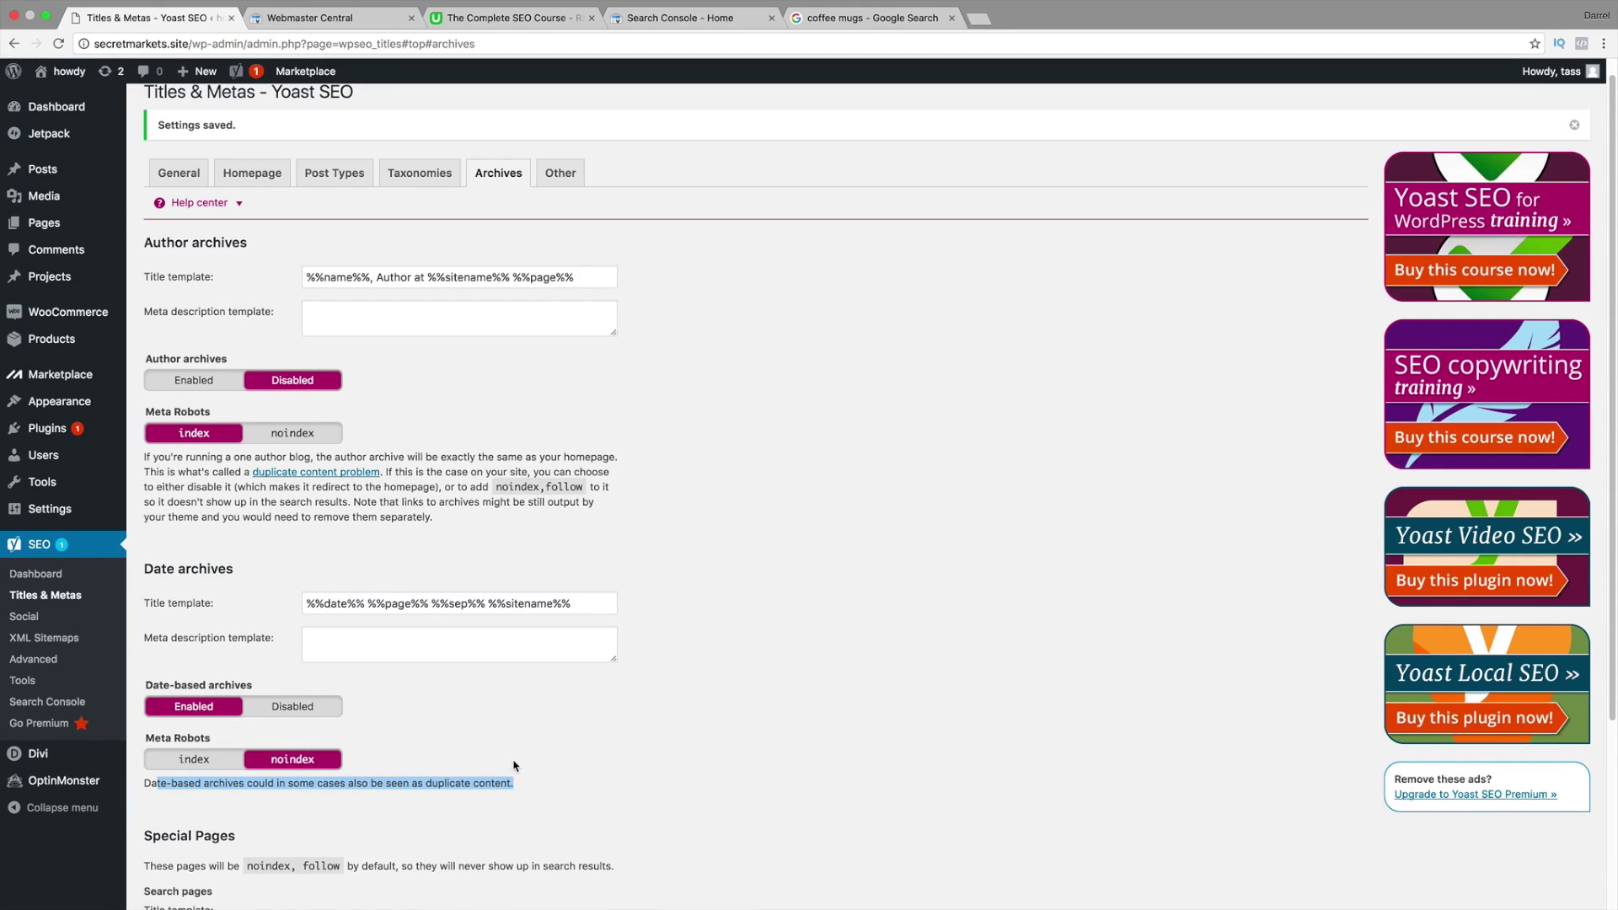
{"action": "scroll", "coordinate": [379, 767], "scroll_direction": "down", "scroll_amount": 2}
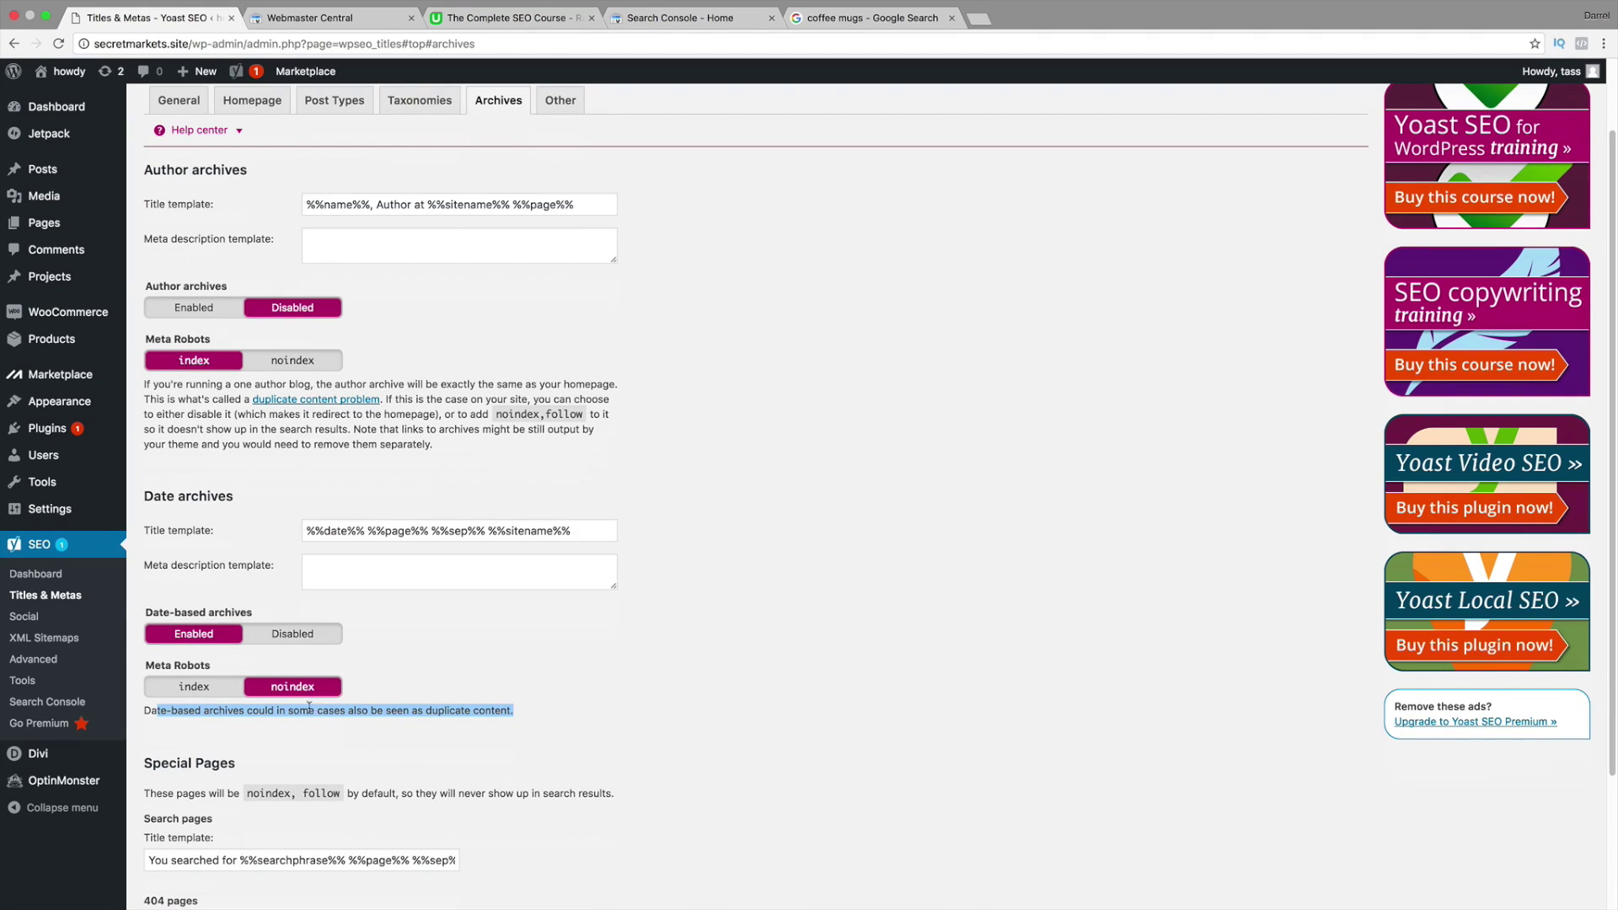
Step: Set Meta Robots for the author archives to noindex and read the duplicate content note beneath it
{"action": "scroll", "coordinate": [314, 704], "scroll_direction": "down", "scroll_amount": 1}
{"action": "scroll", "coordinate": [316, 698], "scroll_direction": "down", "scroll_amount": 1}
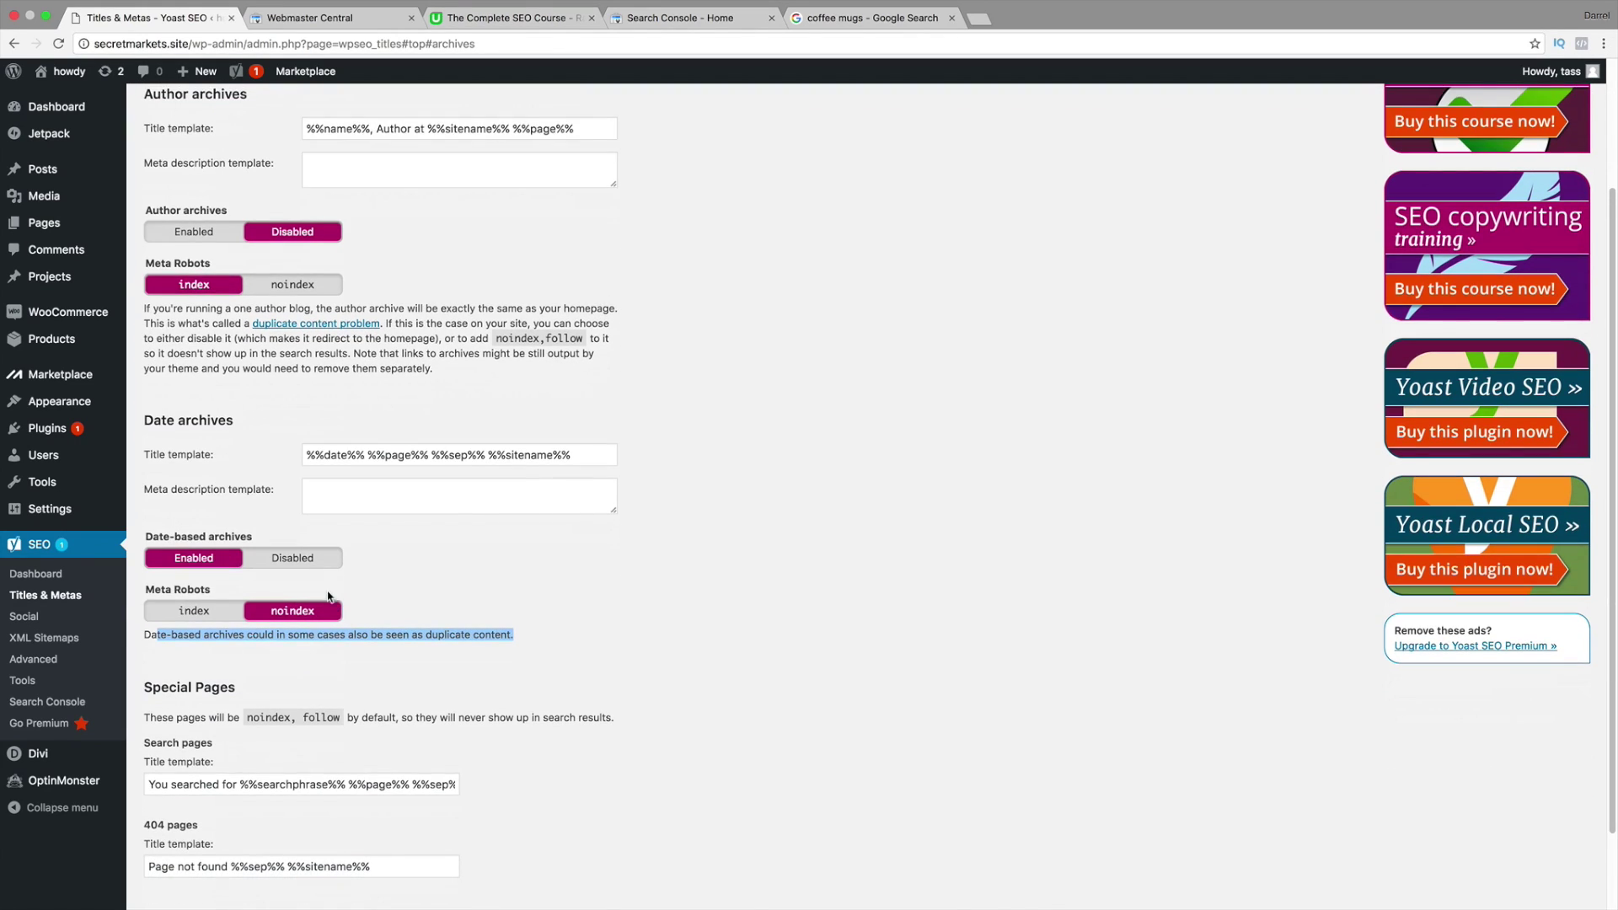
{"action": "scroll", "coordinate": [374, 522], "scroll_direction": "up", "scroll_amount": 2}
{"action": "scroll", "coordinate": [375, 518], "scroll_direction": "up", "scroll_amount": 1}
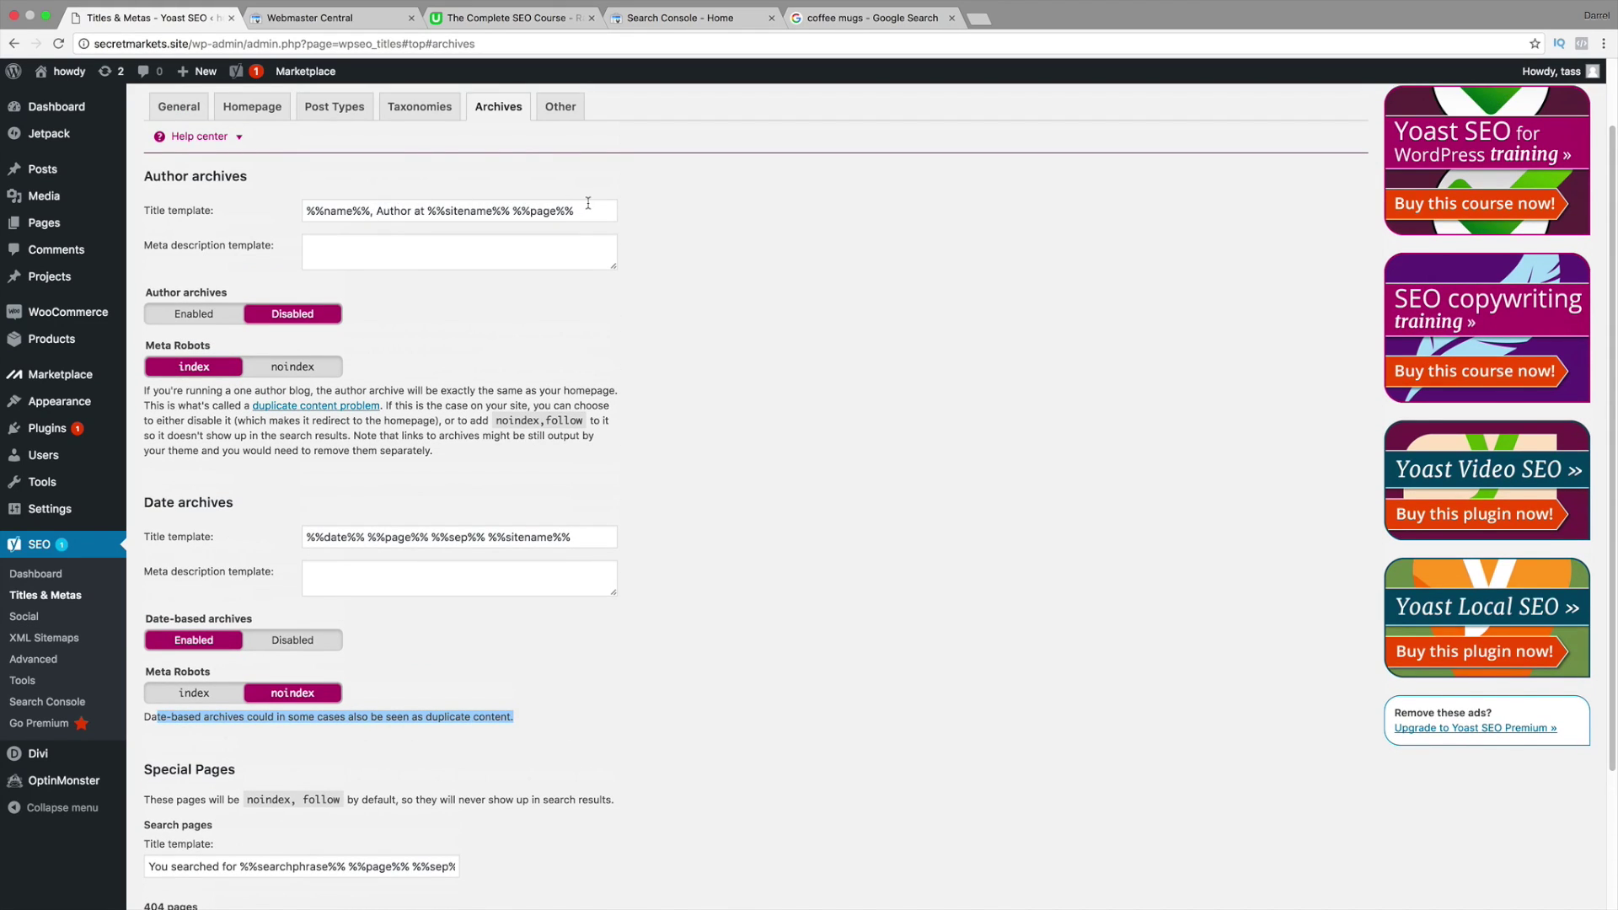
{"action": "left_click_drag", "start_coordinate": [588, 210], "coordinate": [304, 210]}
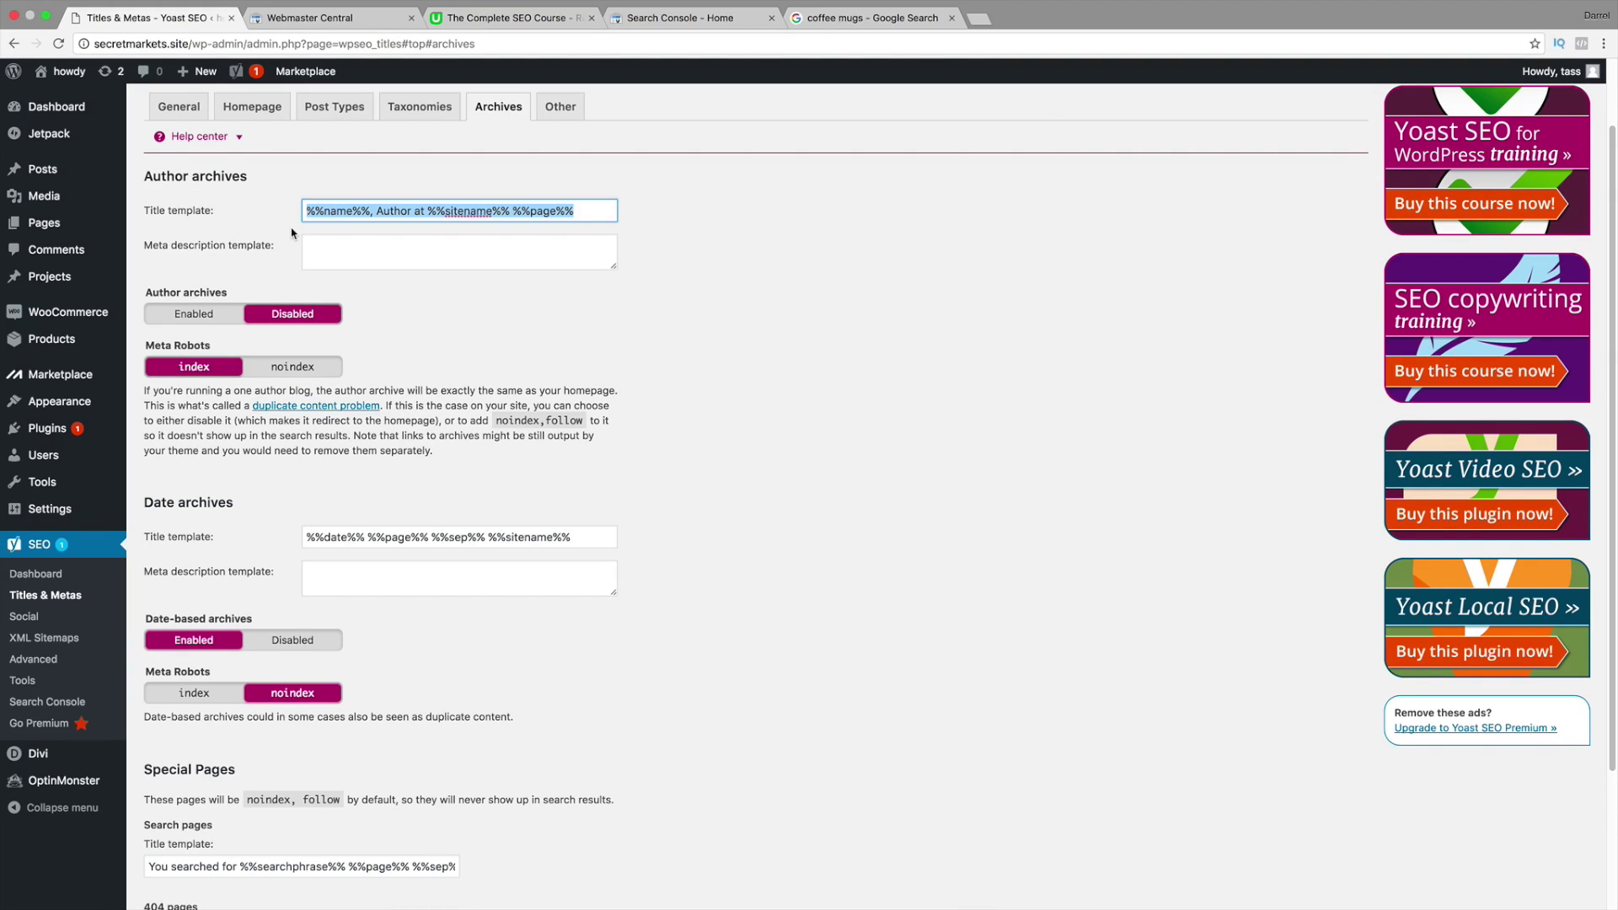
{"action": "left_click", "coordinate": [316, 369]}
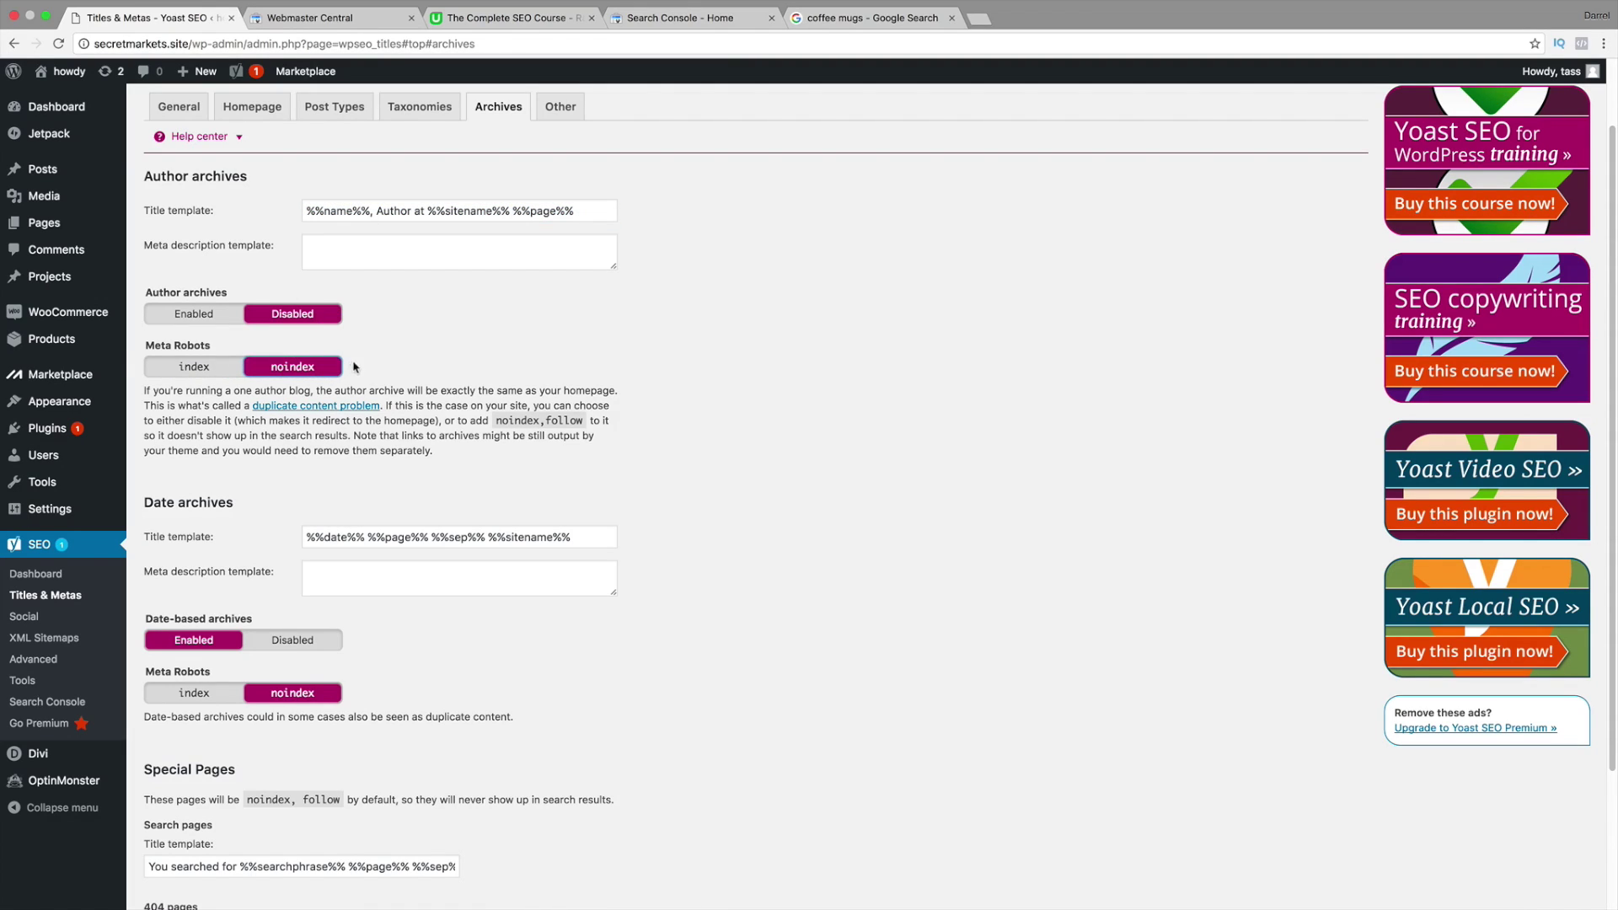
{"action": "left_click_drag", "start_coordinate": [433, 411], "coordinate": [338, 430]}
{"action": "left_click", "coordinate": [485, 383]}
Step: Check the 404 pages title template under Special Pages and save the Archives settings
{"action": "scroll", "coordinate": [268, 272], "scroll_direction": "down", "scroll_amount": 3}
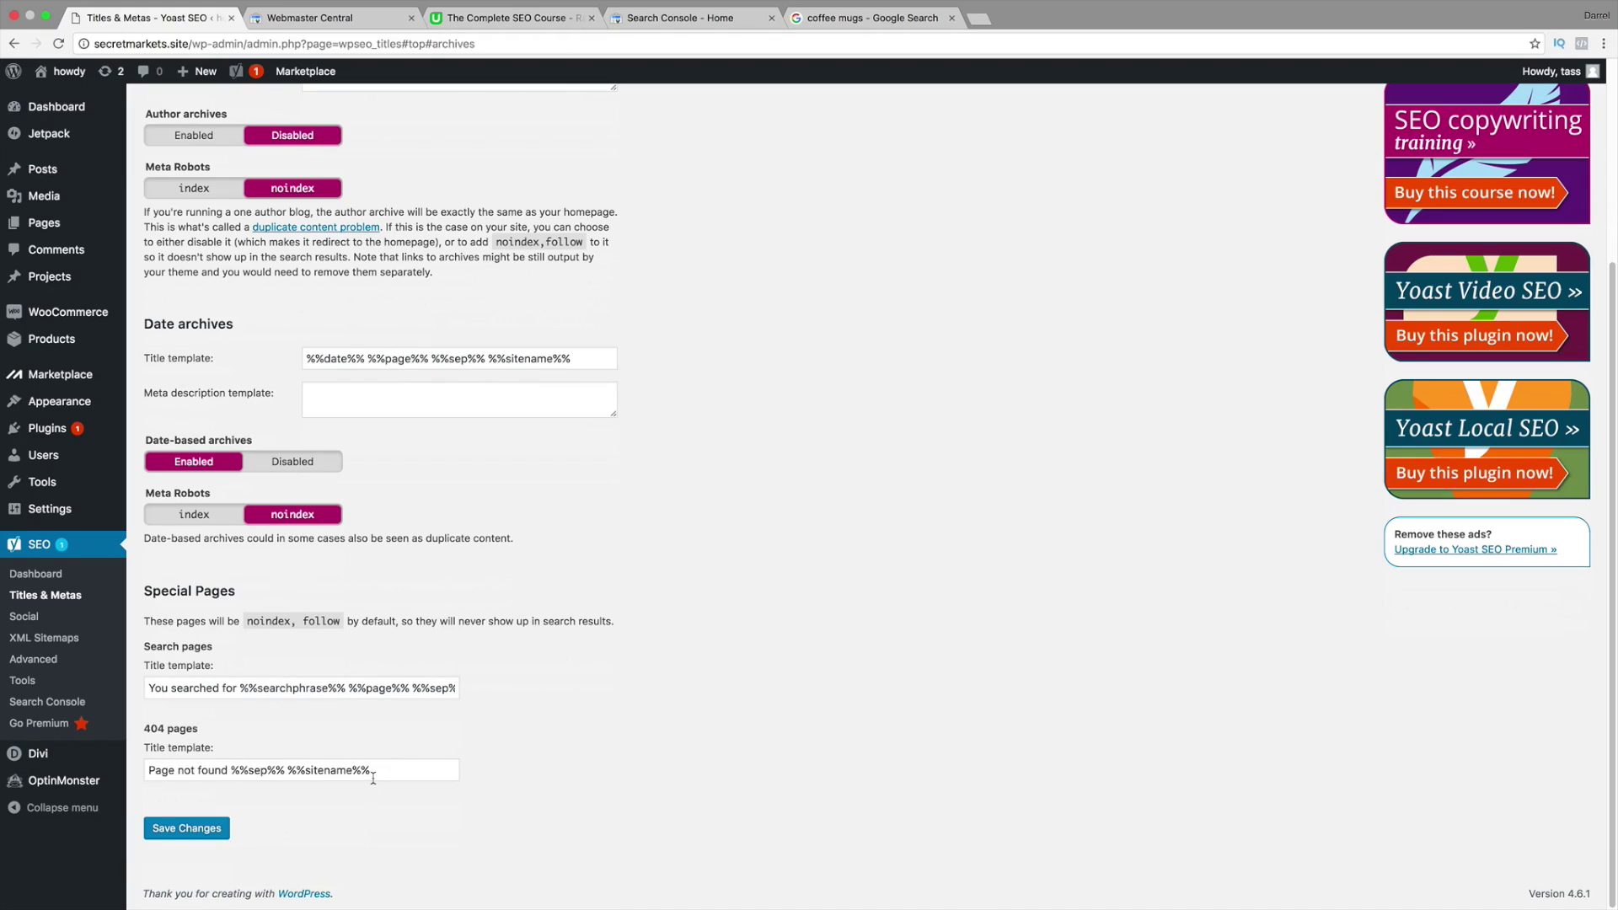
{"action": "left_click_drag", "start_coordinate": [377, 768], "coordinate": [150, 767]}
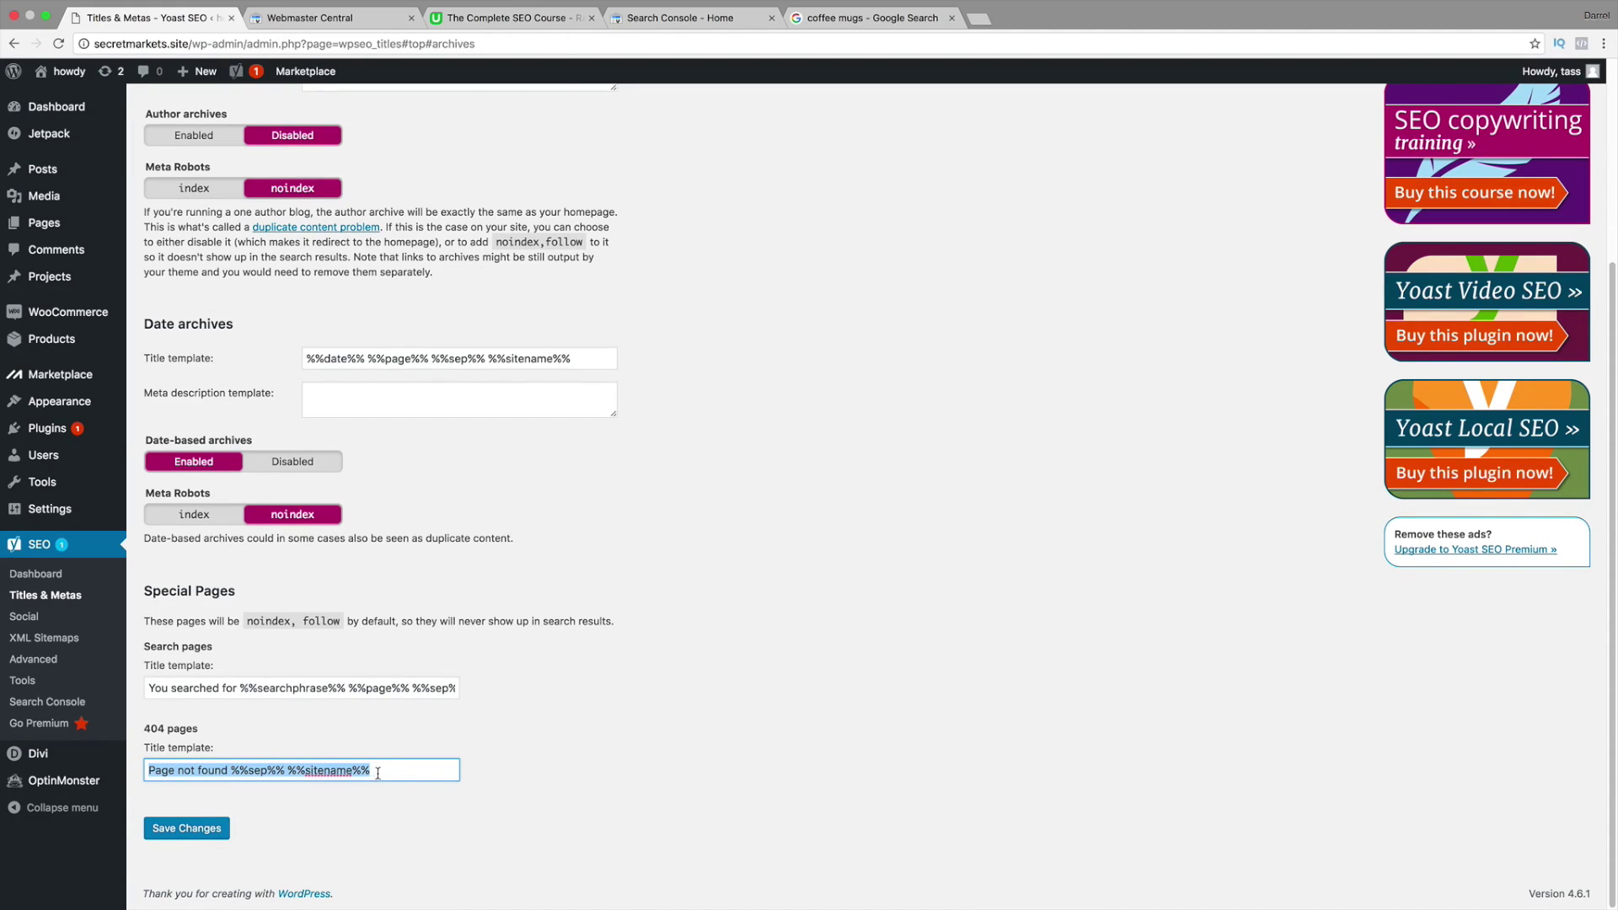
{"action": "left_click", "coordinate": [370, 741]}
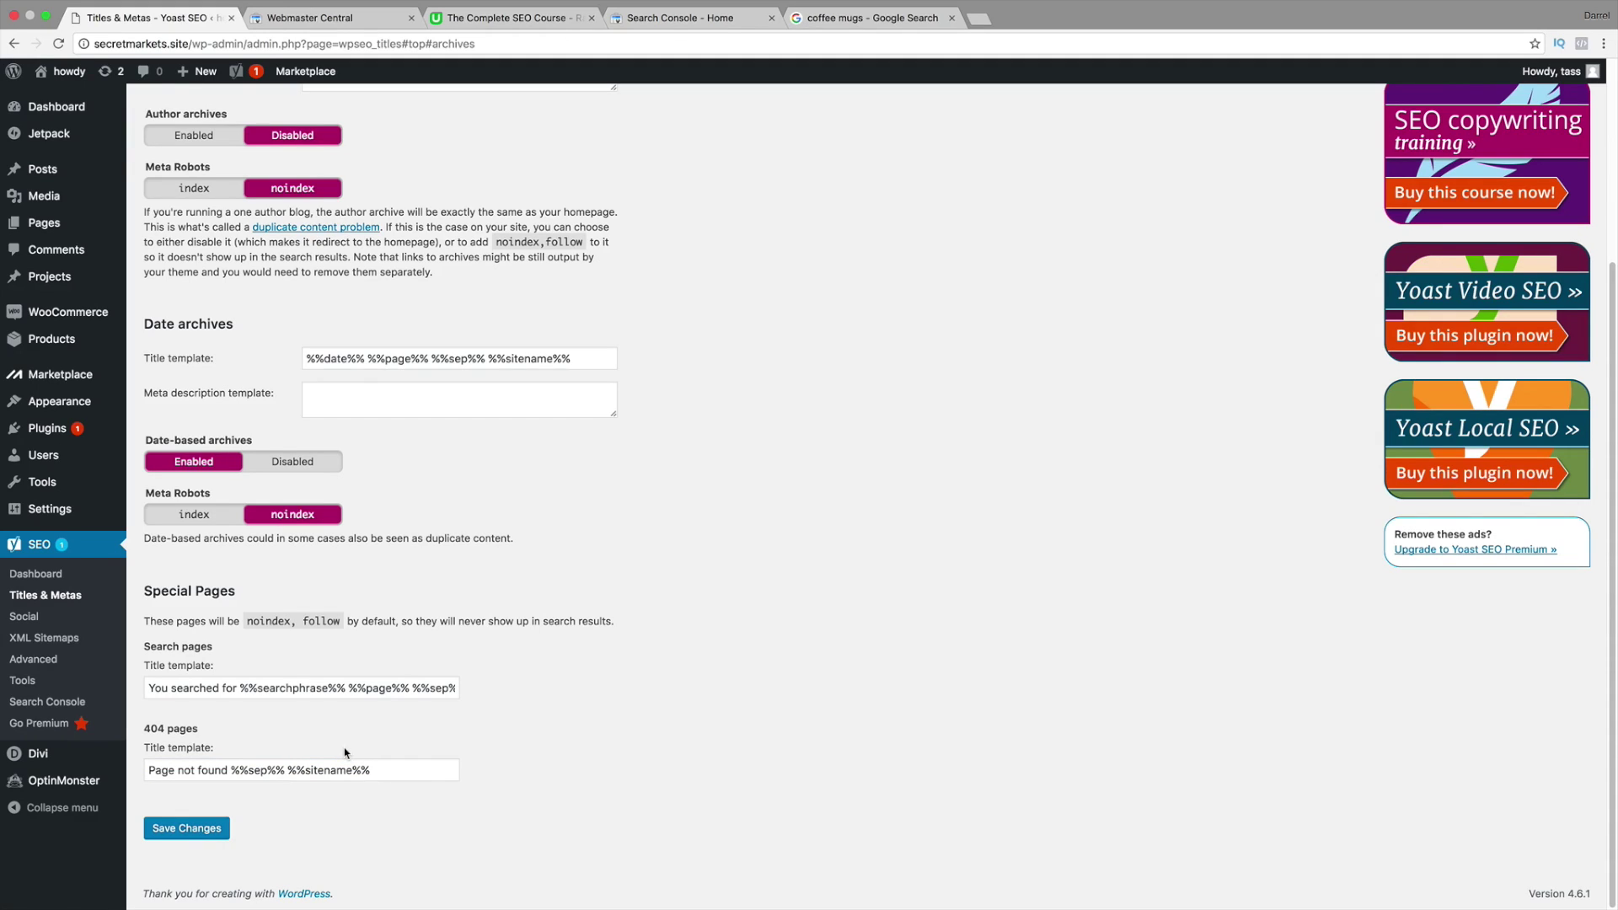
{"action": "double_click", "coordinate": [246, 770]}
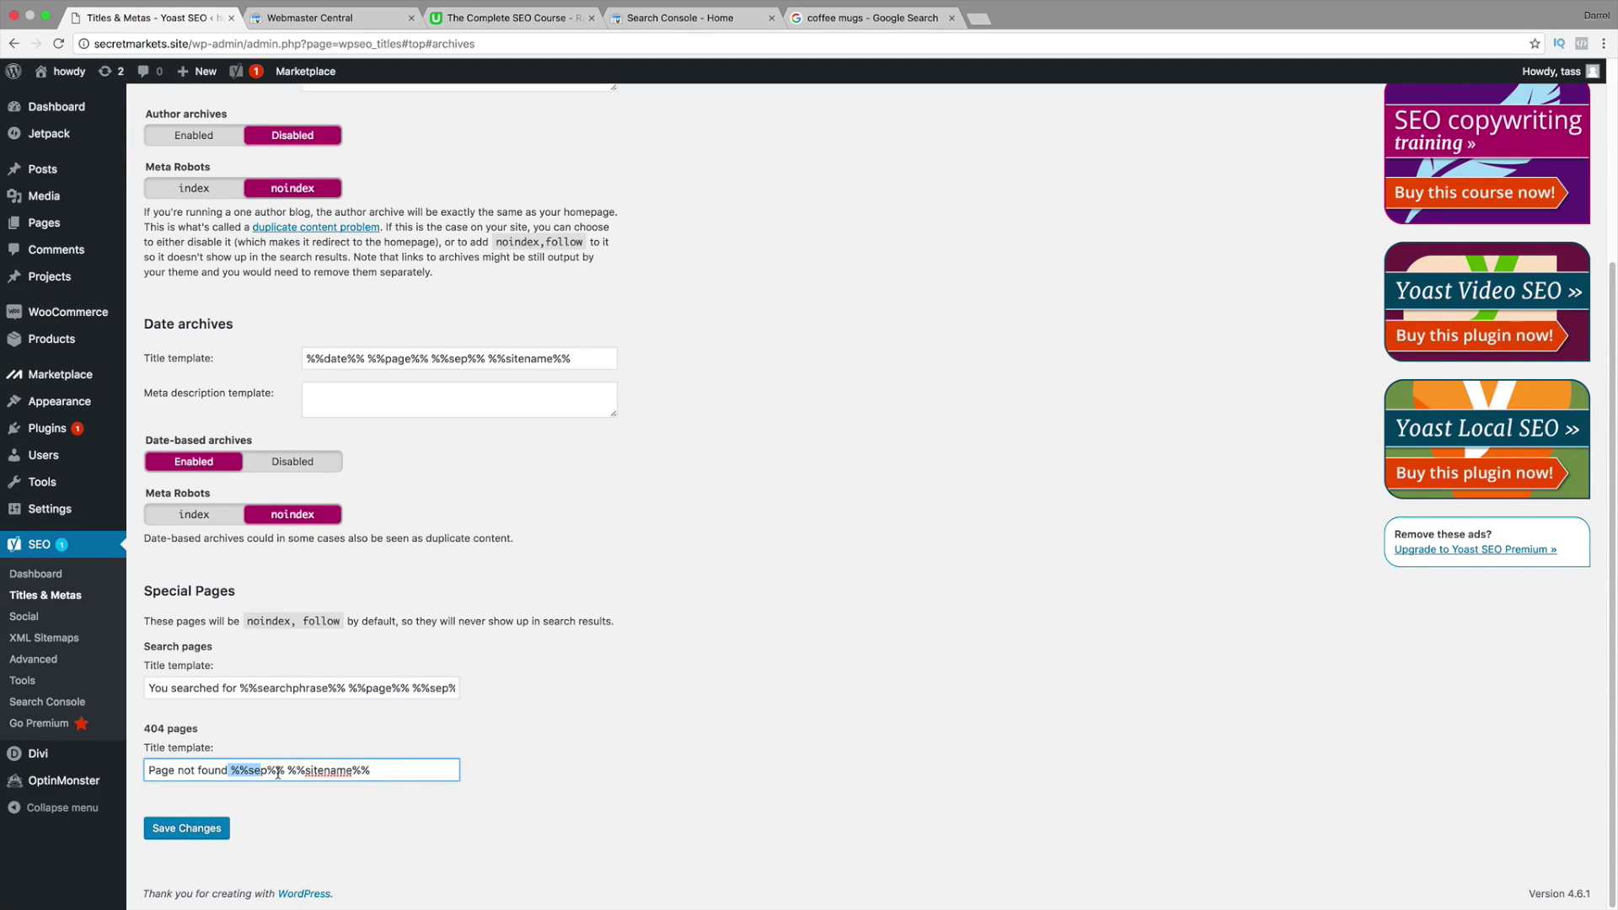
{"action": "left_click_drag", "start_coordinate": [287, 770], "coordinate": [412, 772]}
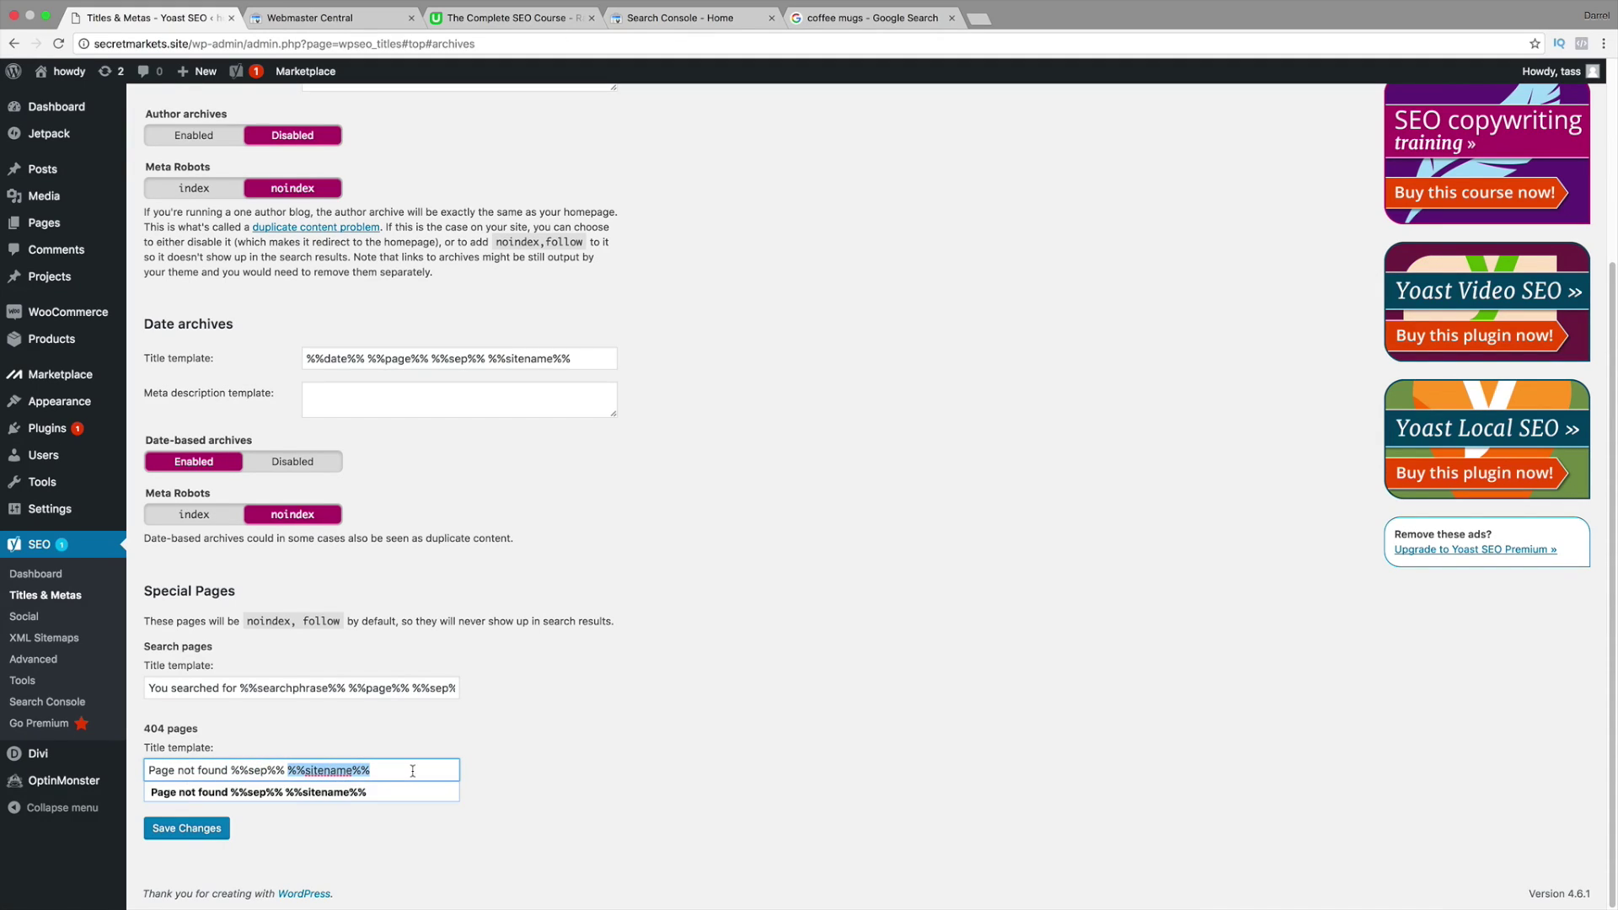
{"action": "left_click", "coordinate": [218, 830]}
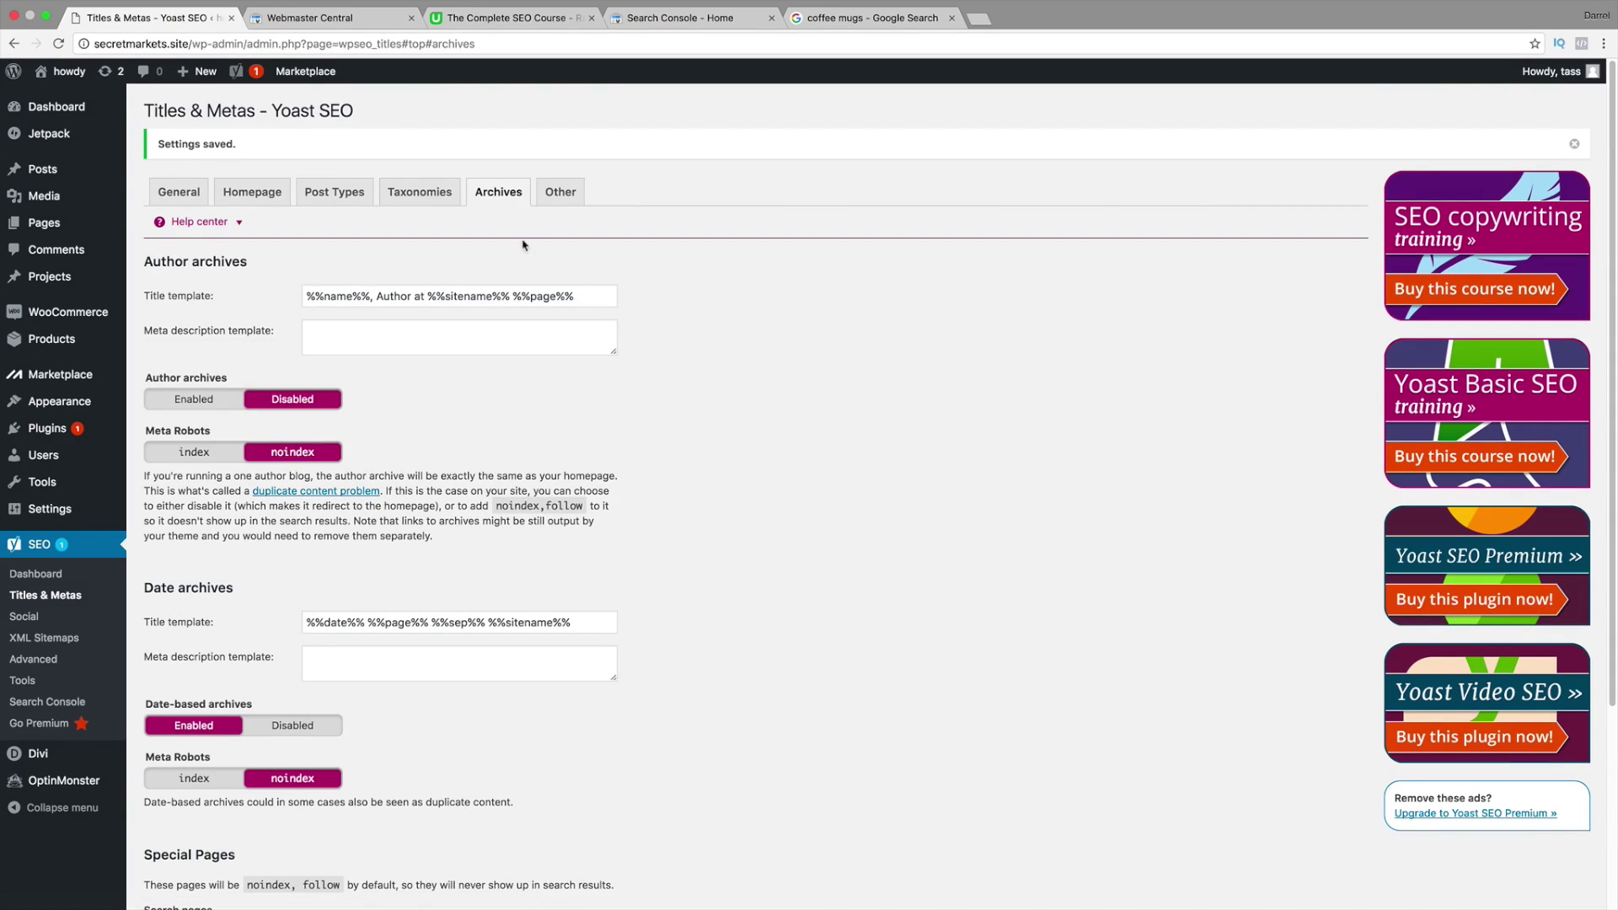
Step: Open the Other settings, read the note on the meta keywords tag, and save the sitewide meta settings
{"action": "left_click", "coordinate": [551, 198]}
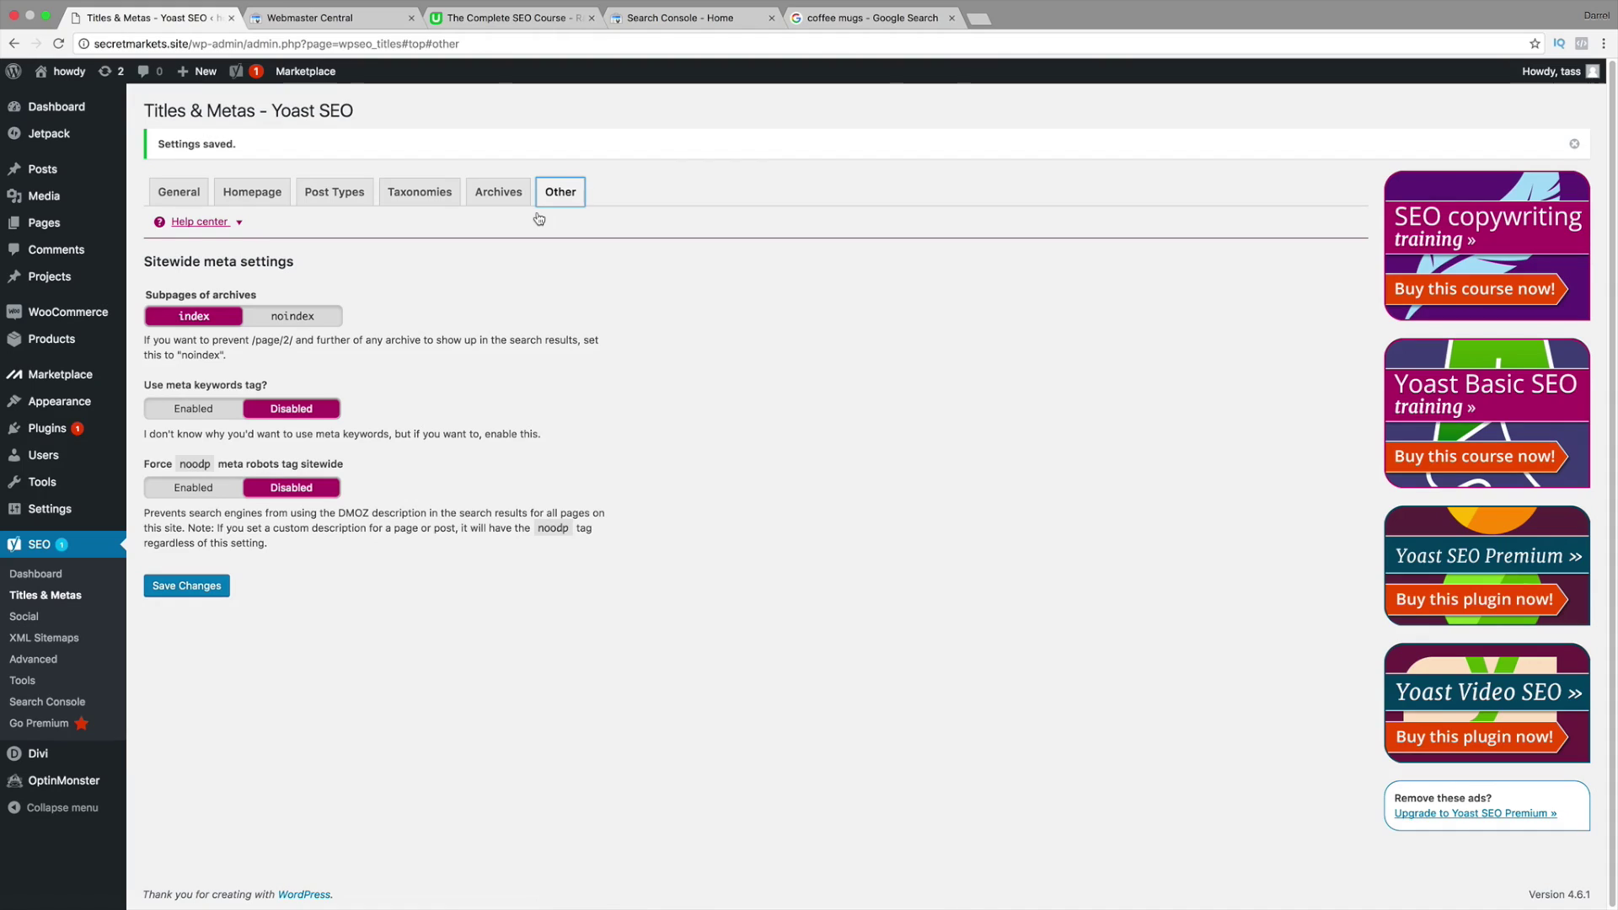
{"action": "left_click_drag", "start_coordinate": [177, 436], "coordinate": [537, 434]}
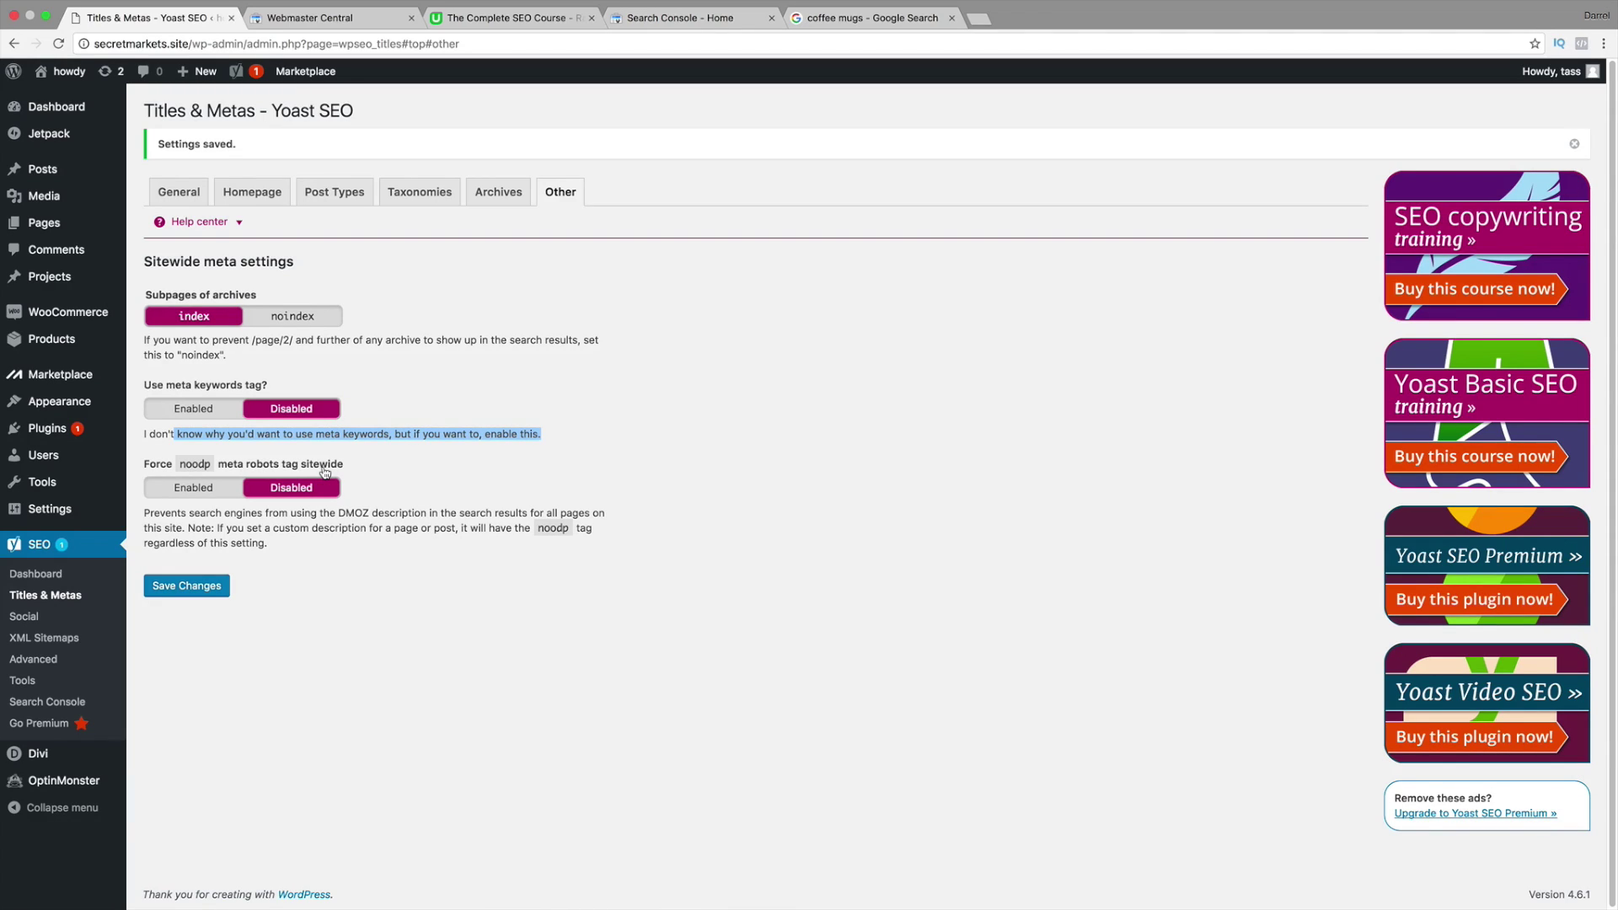
{"action": "left_click", "coordinate": [216, 590]}
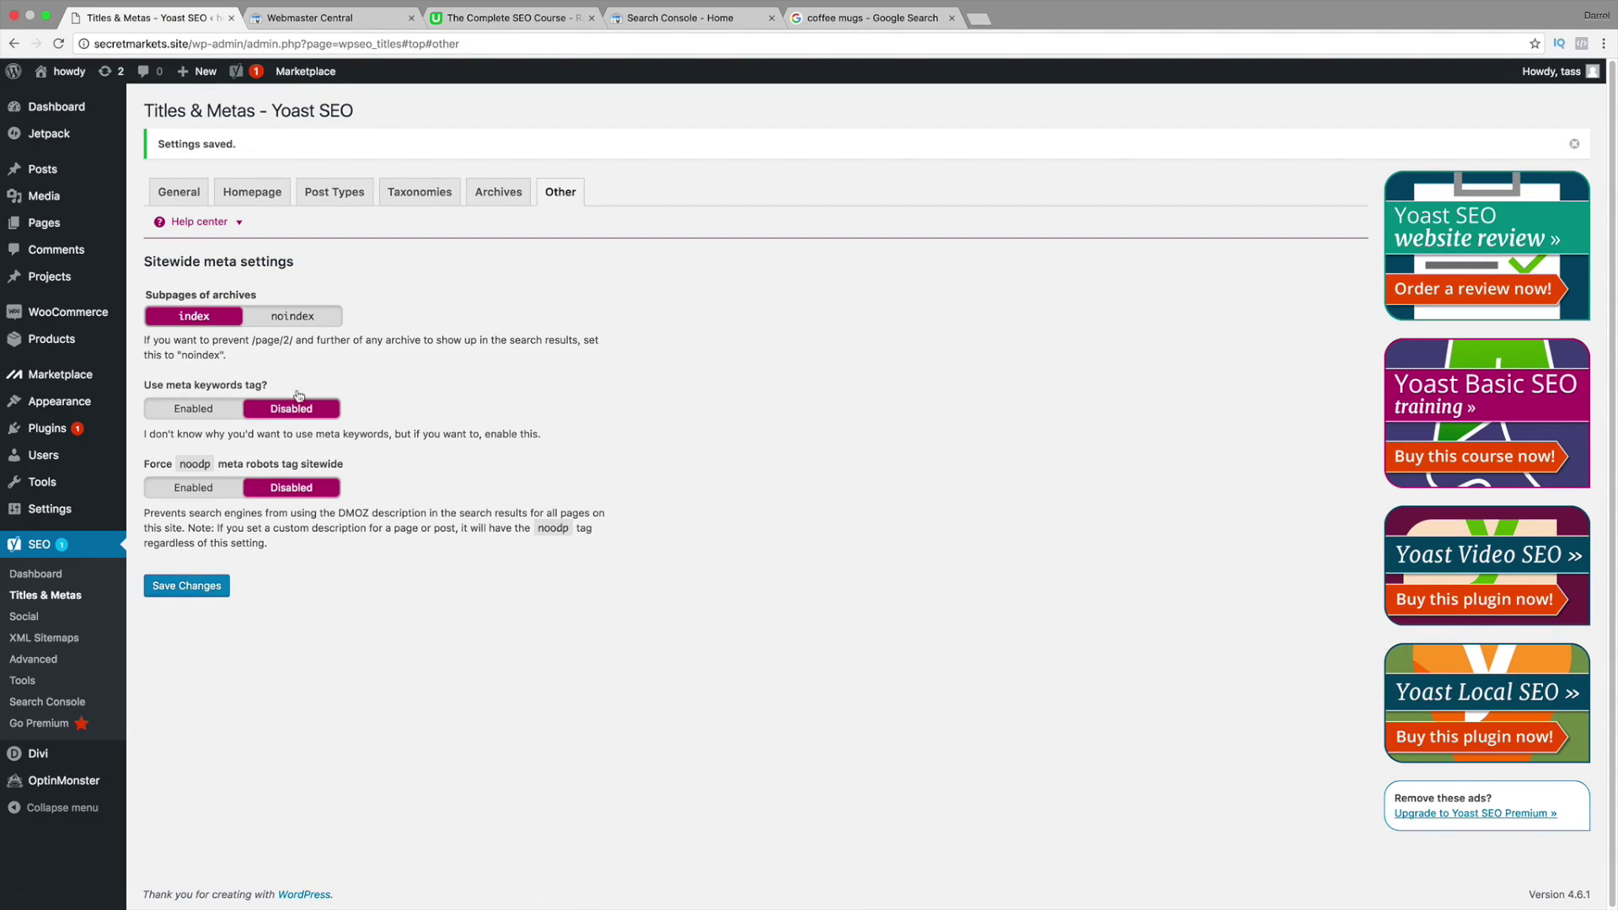
Step: Review the Titles & Metas sections from General through Other, then return to the Post Types settings
{"action": "left_click", "coordinate": [187, 191]}
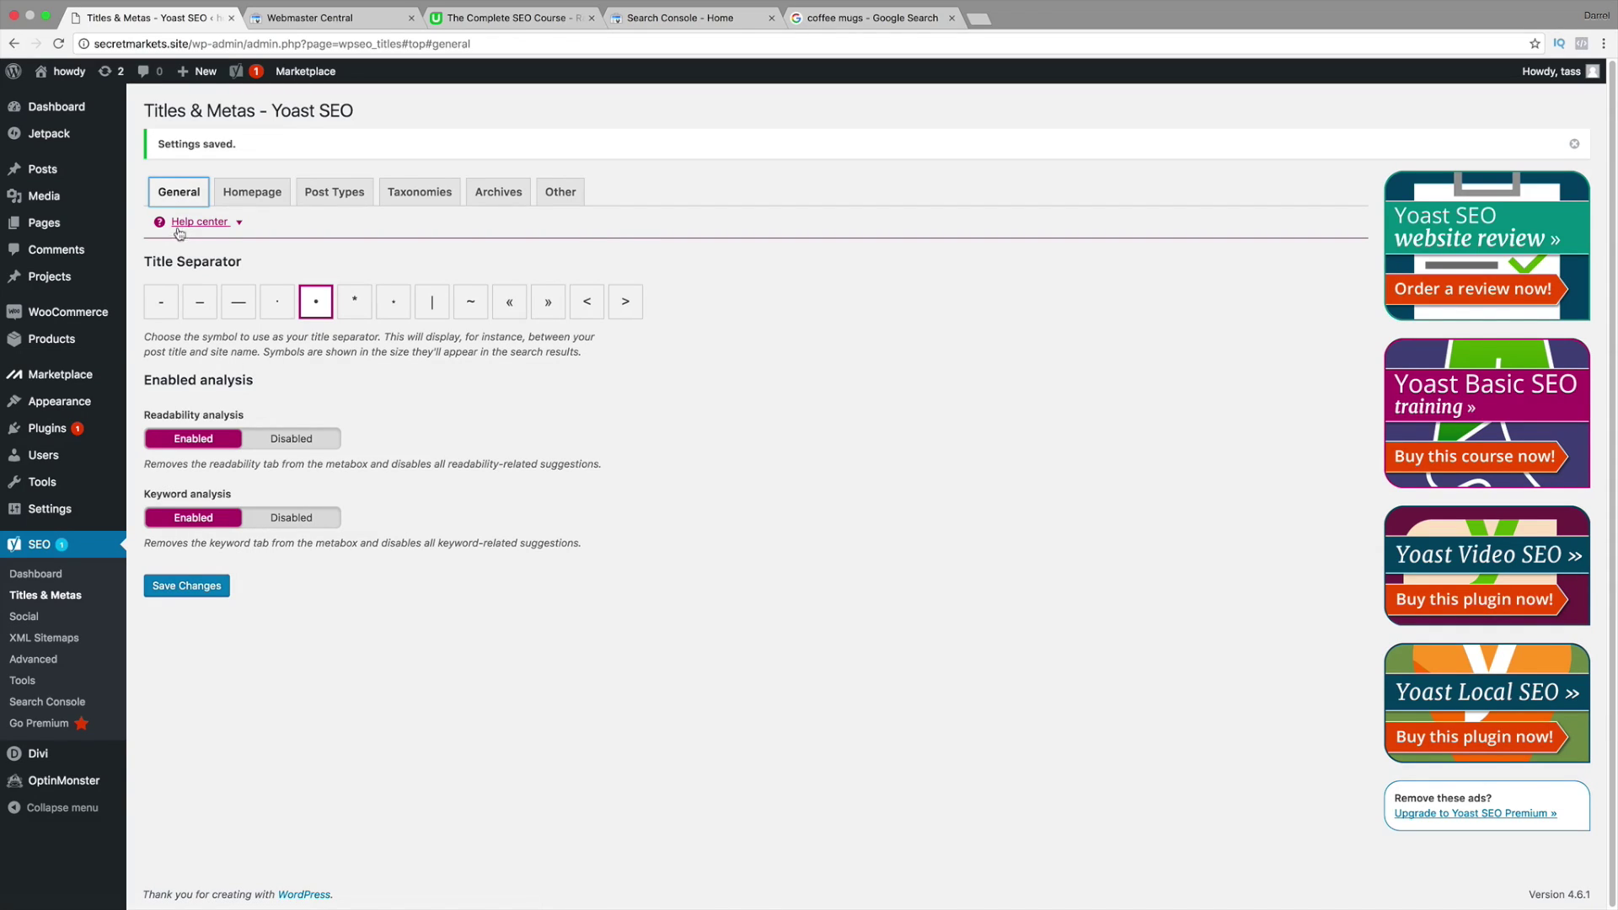
{"action": "left_click", "coordinate": [254, 194]}
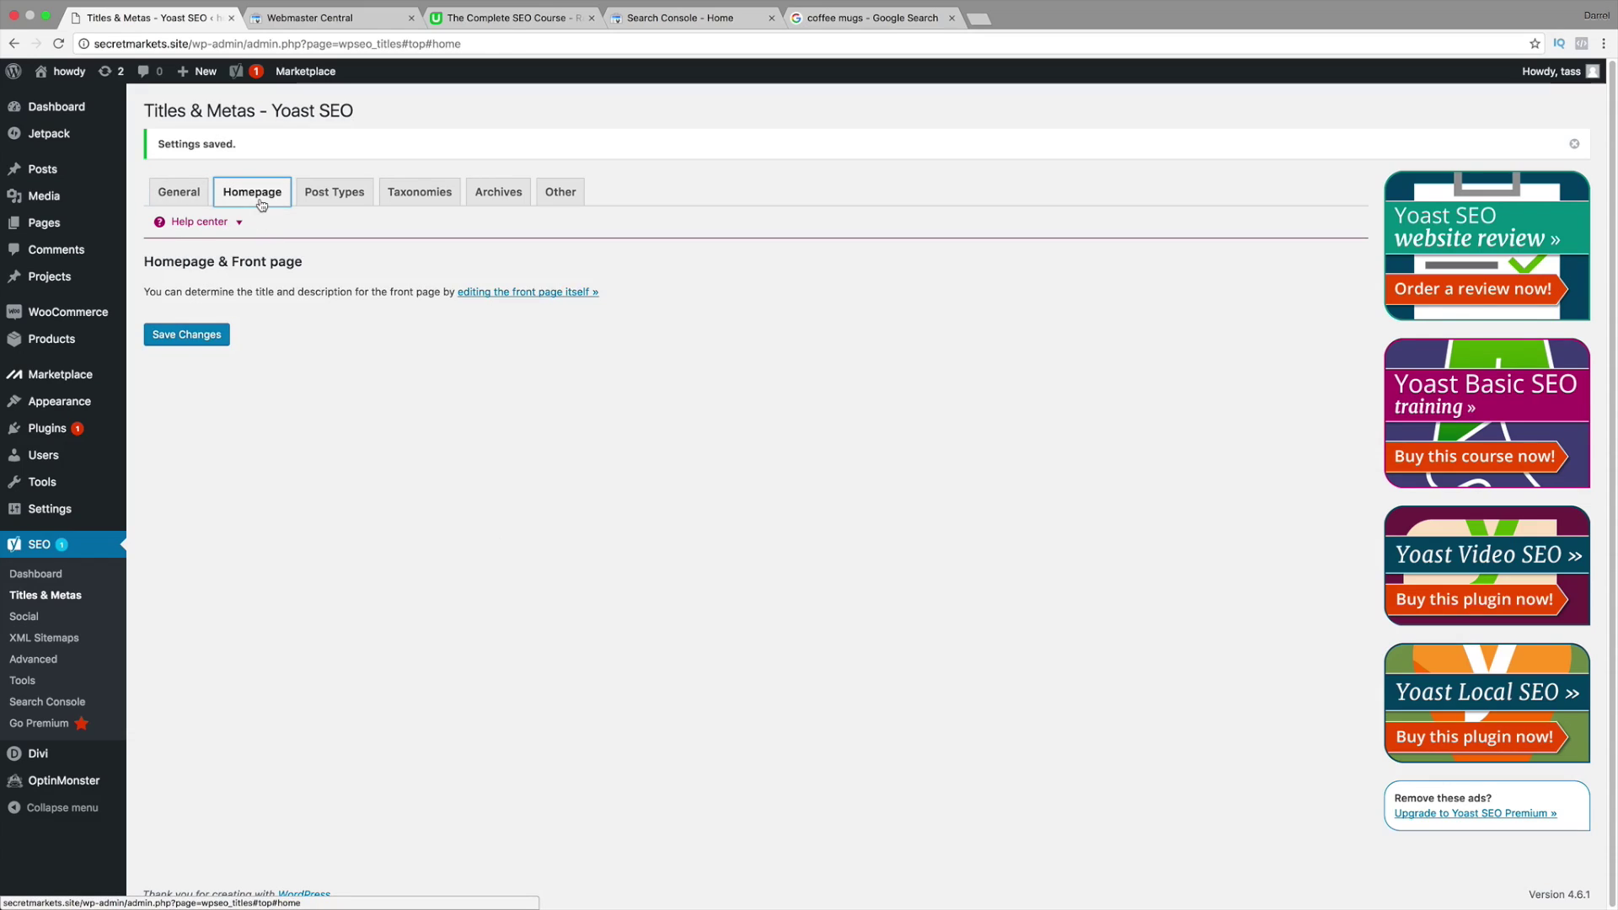
{"action": "left_click", "coordinate": [349, 194]}
{"action": "left_click", "coordinate": [422, 193]}
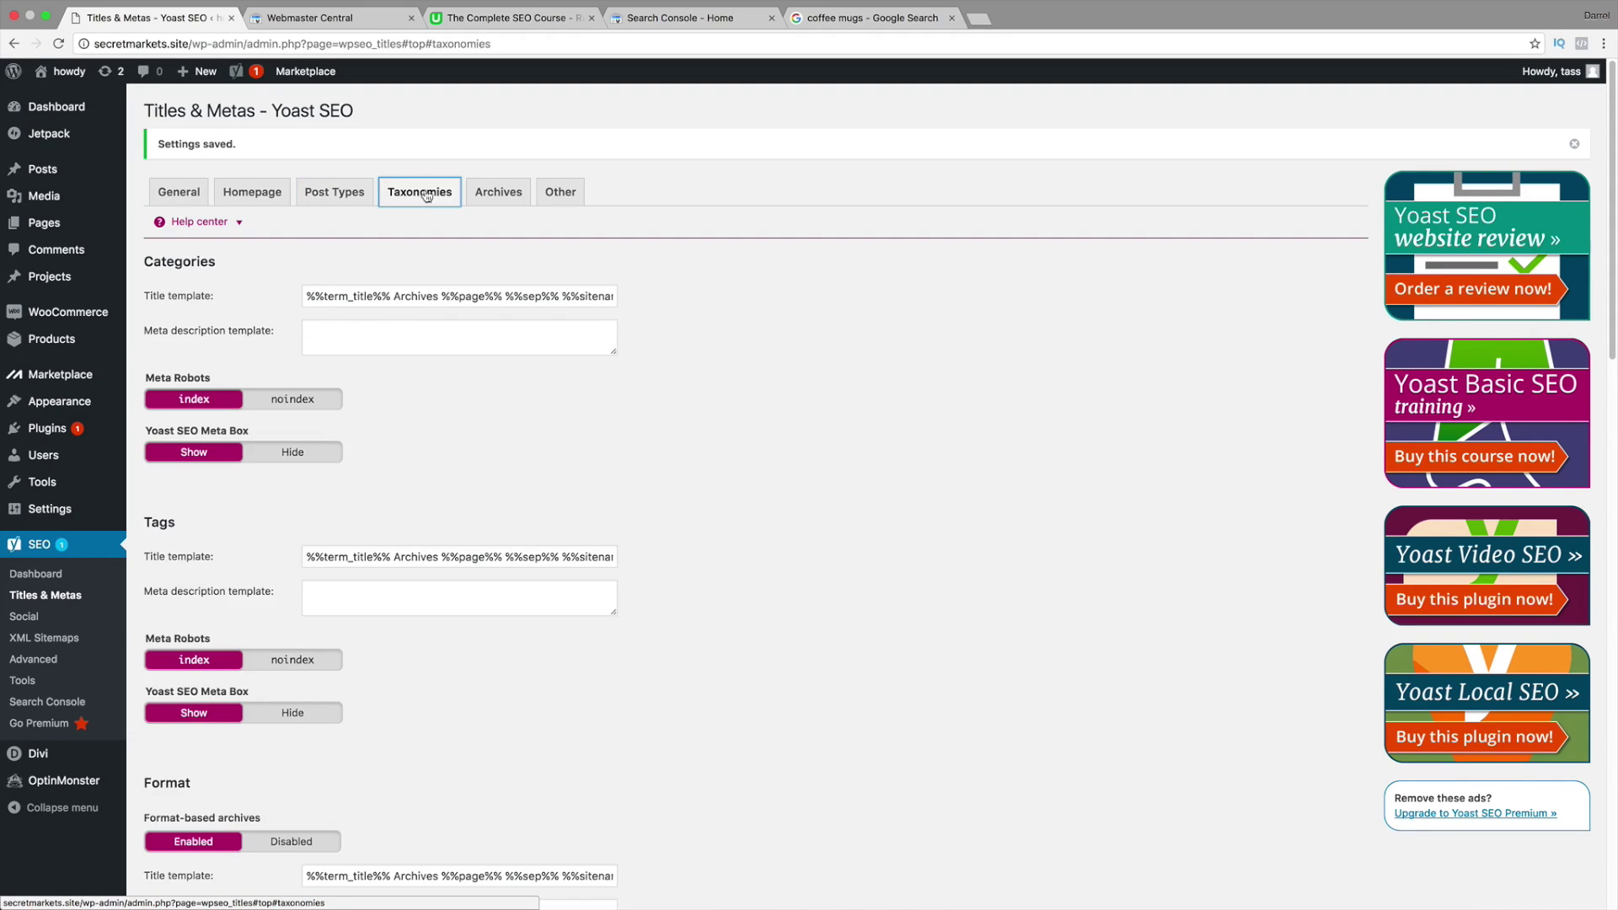
{"action": "left_click", "coordinate": [496, 194]}
{"action": "left_click", "coordinate": [571, 195]}
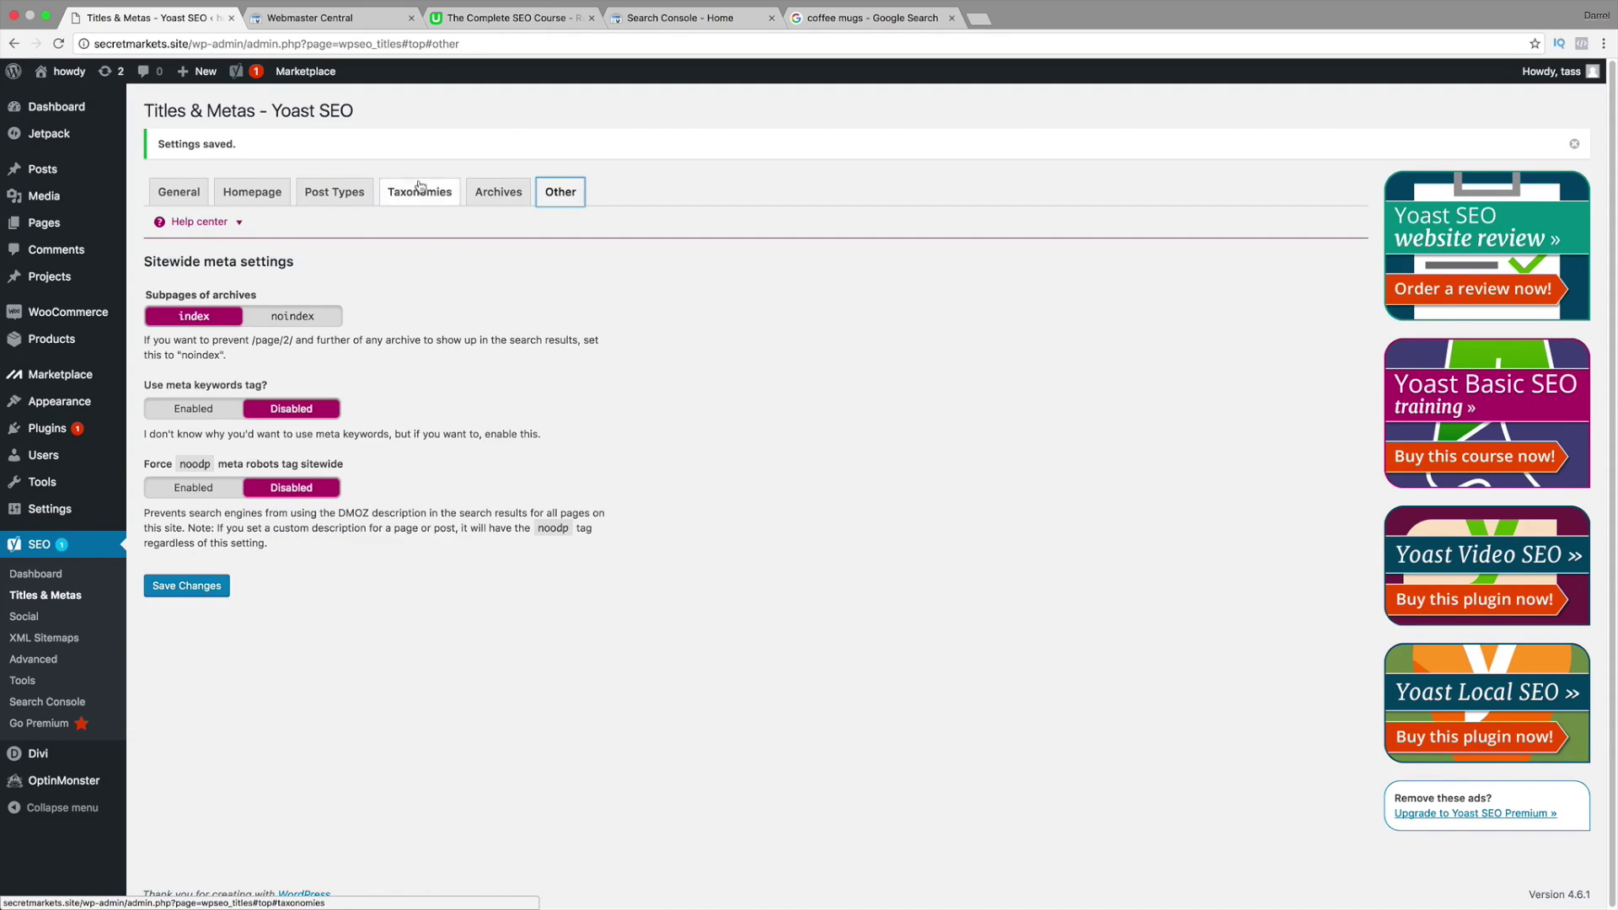
{"action": "left_click", "coordinate": [422, 191]}
{"action": "left_click", "coordinate": [335, 192]}
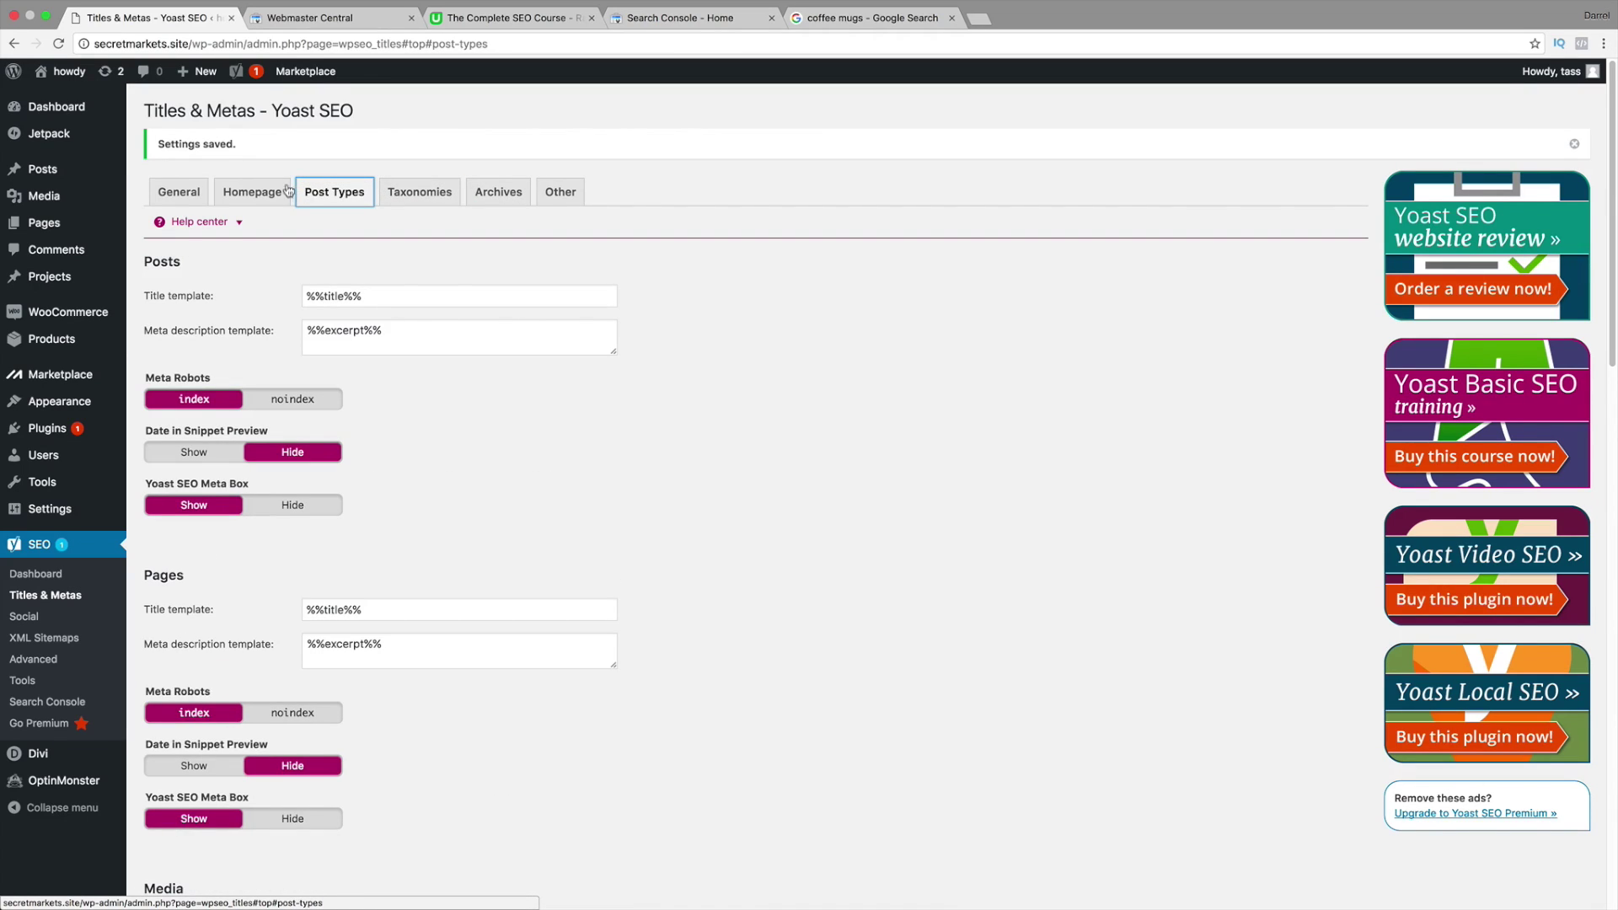
Step: Check the Homepage and General title settings, and open the plugin's Social settings
{"action": "left_click", "coordinate": [275, 300]}
{"action": "left_click", "coordinate": [252, 192]}
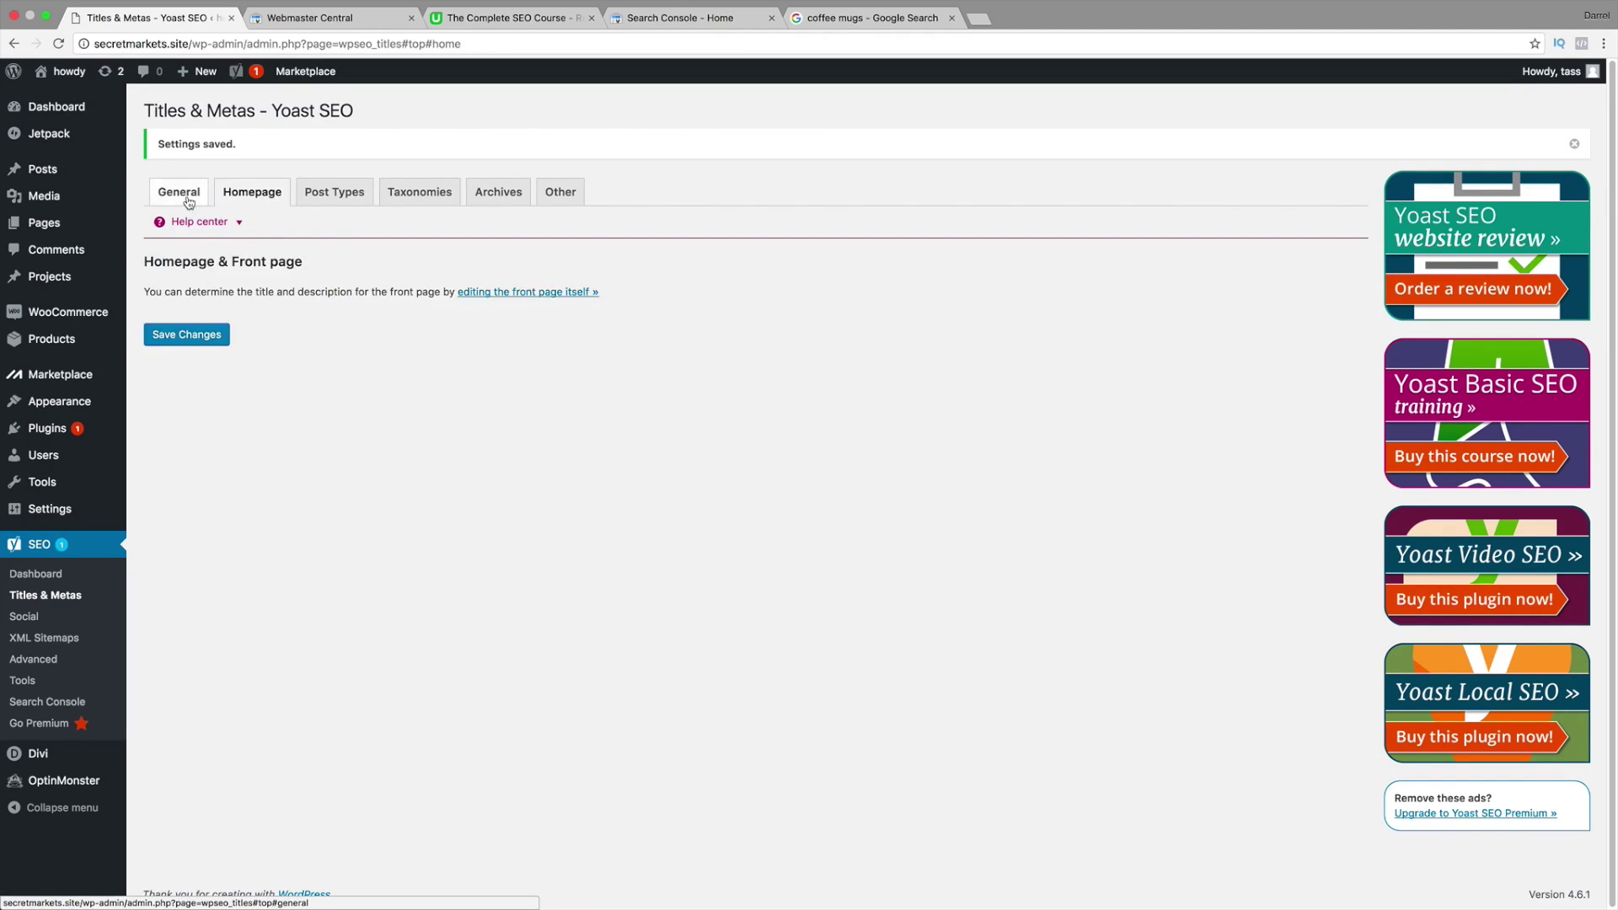
{"action": "left_click", "coordinate": [179, 193]}
{"action": "left_click", "coordinate": [19, 621]}
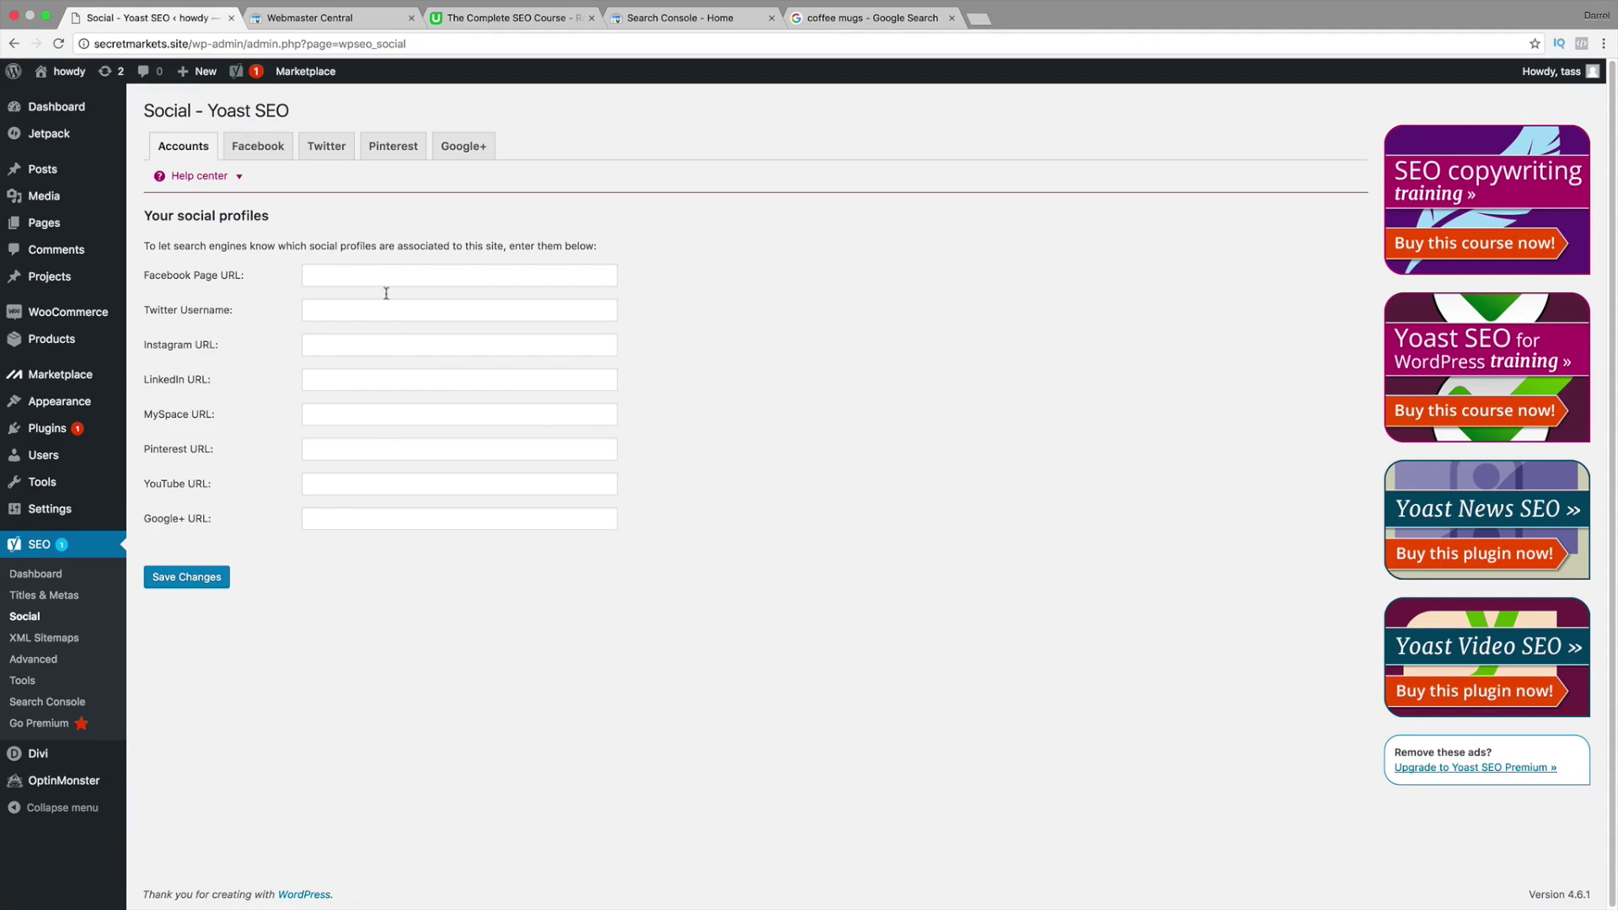
Step: Open facebook.com in a new browser tab and copy the URL of the first managed Page
{"action": "left_click", "coordinate": [979, 19]}
{"action": "type", "text": "facebook.com"}
{"action": "key", "text": "Return"}
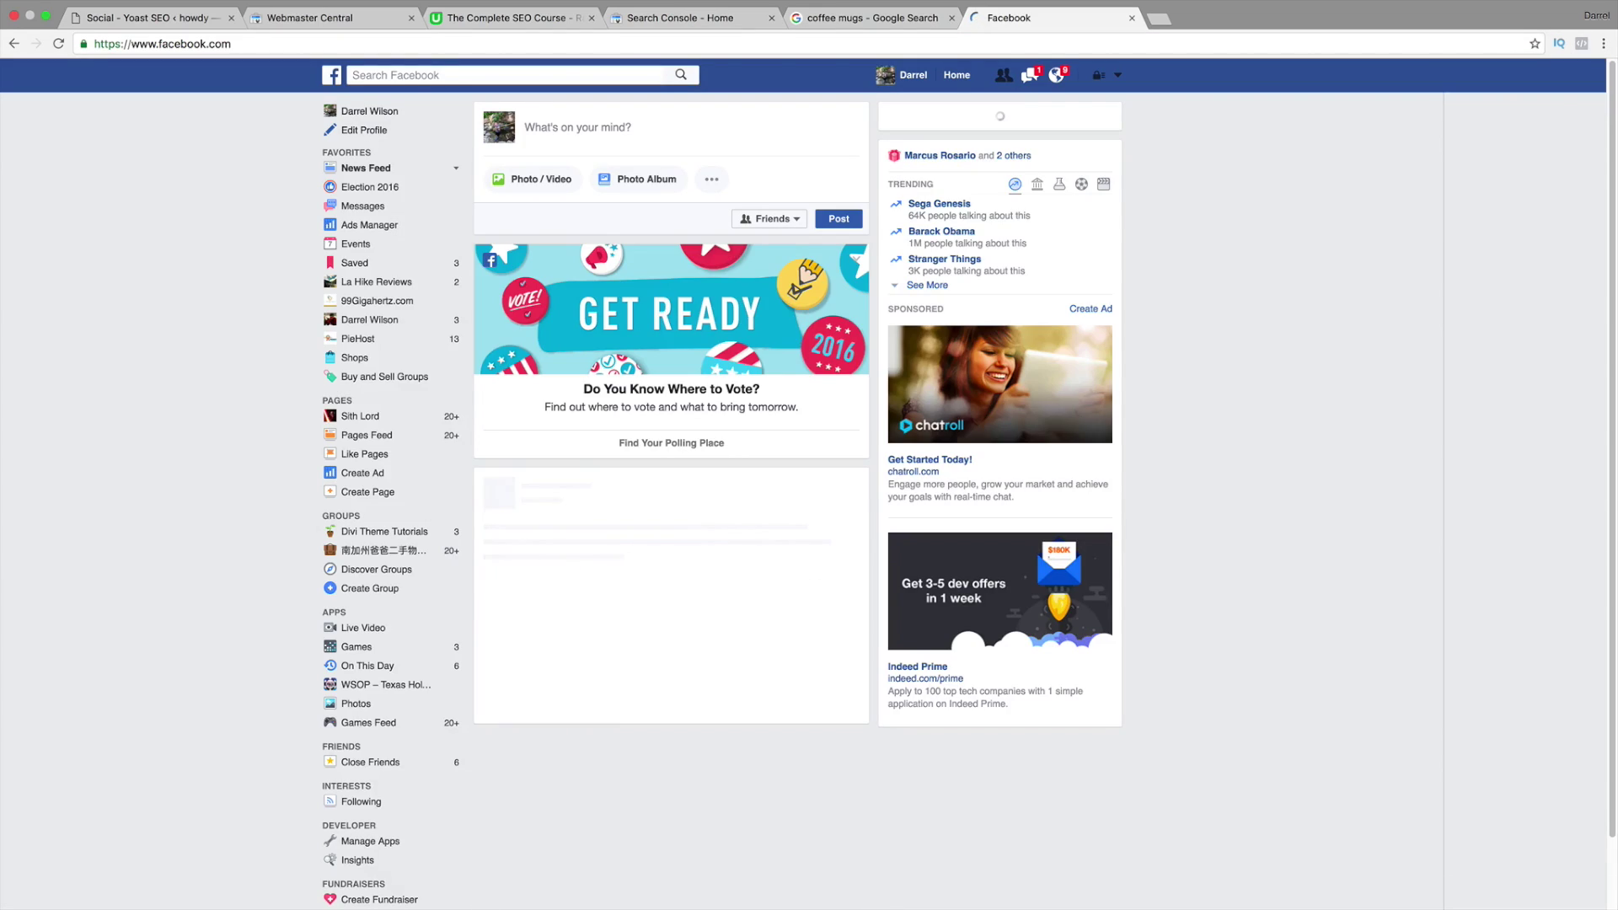
{"action": "left_click", "coordinate": [1117, 76]}
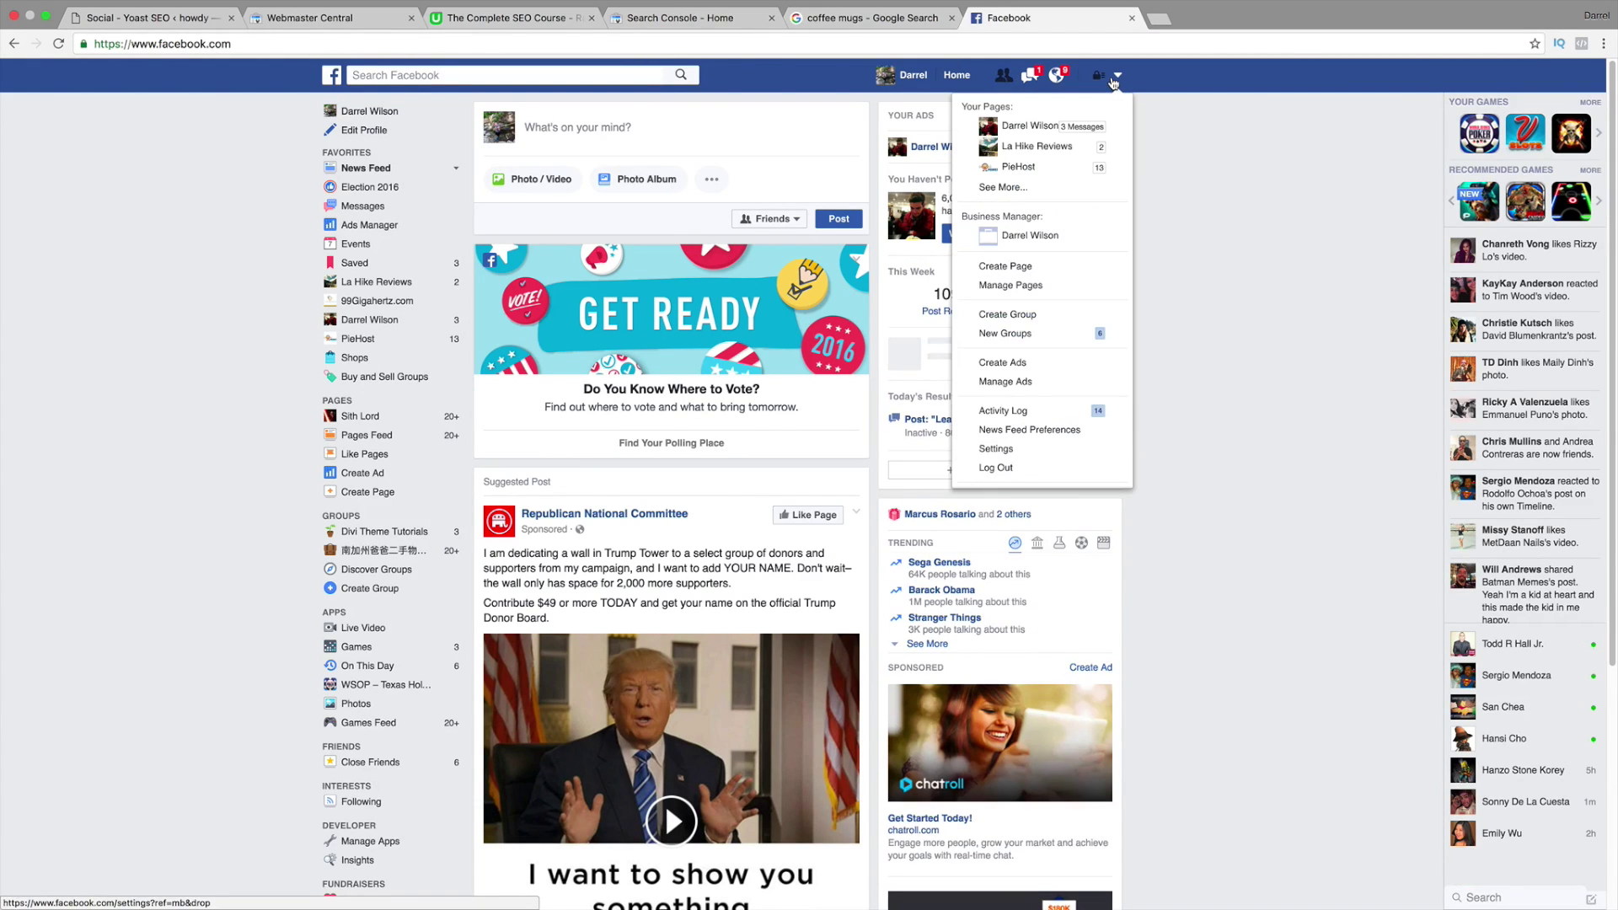
{"action": "left_click", "coordinate": [1042, 130]}
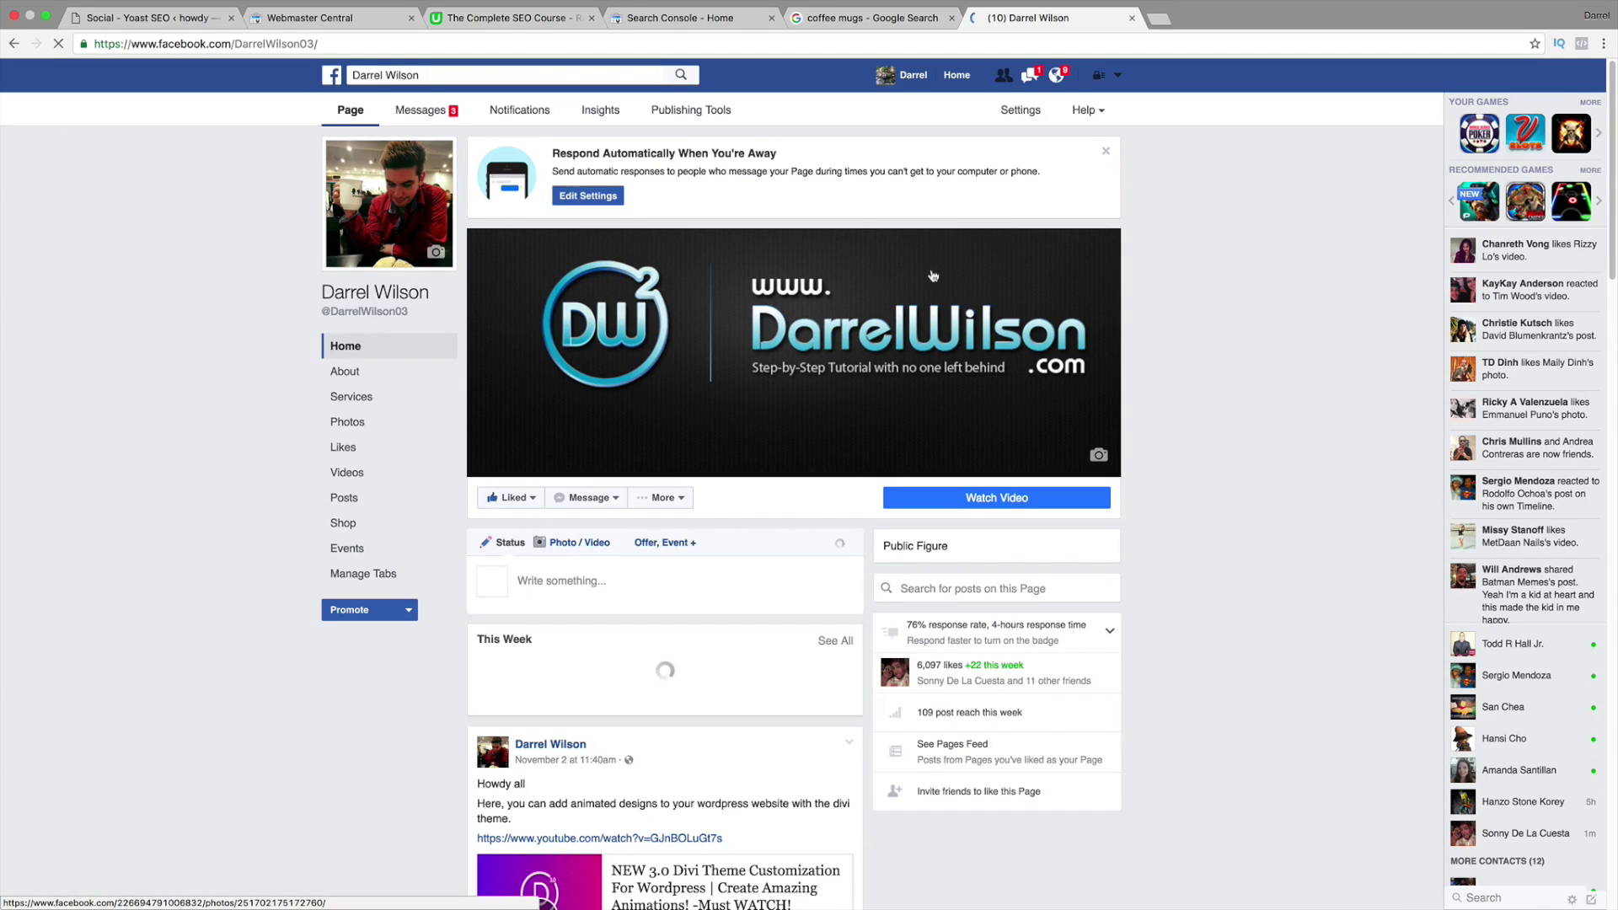
{"action": "left_click", "coordinate": [246, 44]}
{"action": "right_click", "coordinate": [246, 44]}
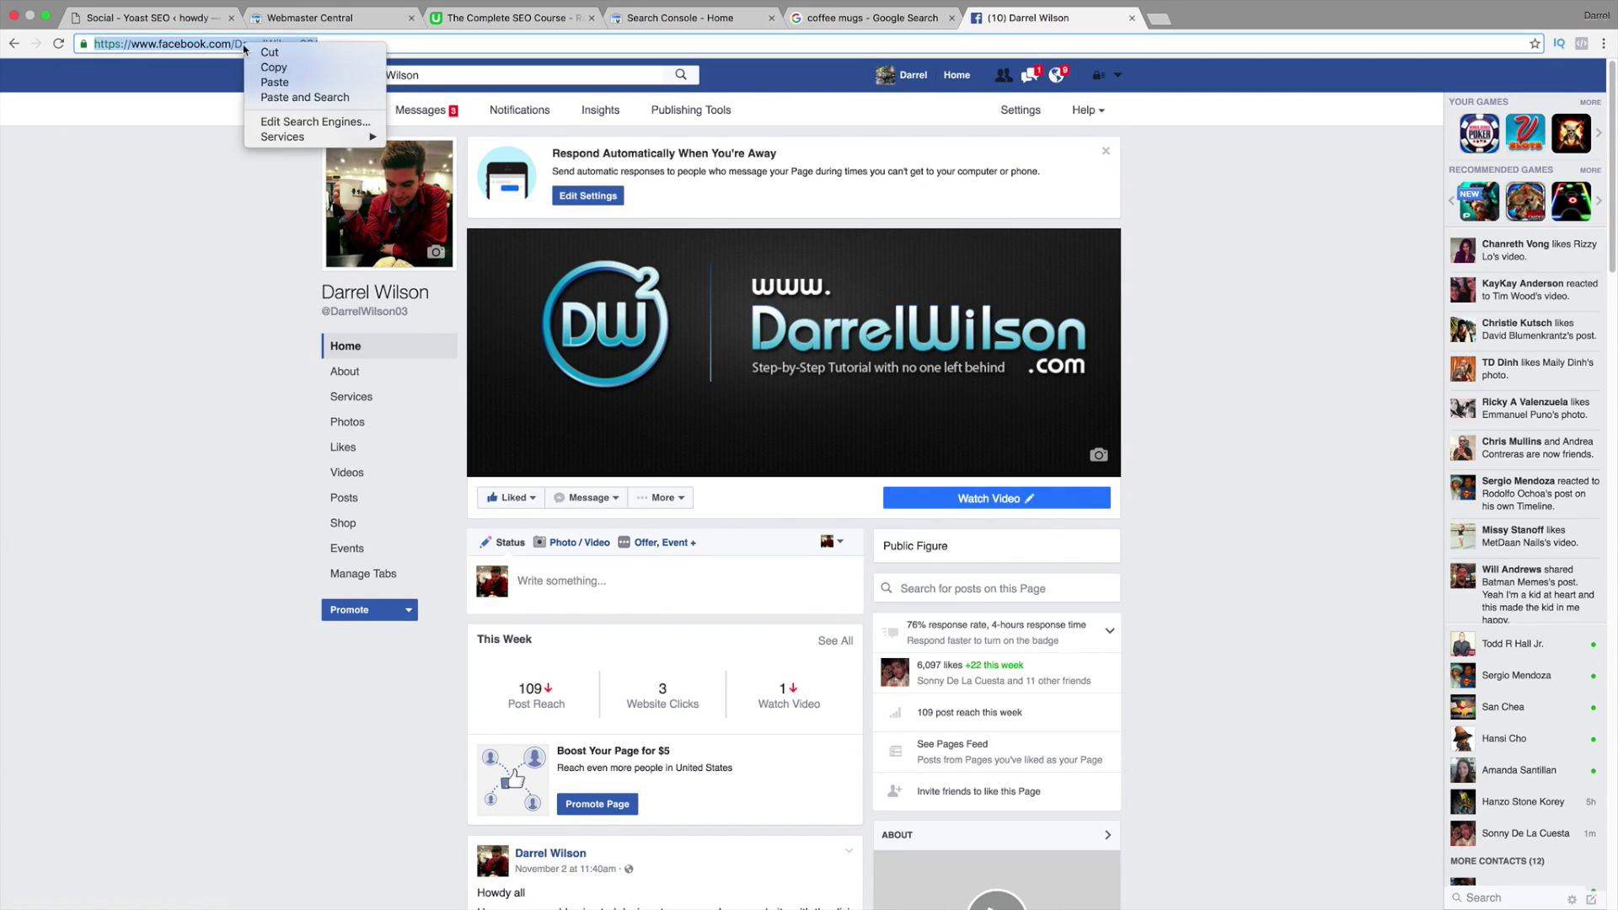
{"action": "left_click", "coordinate": [257, 68]}
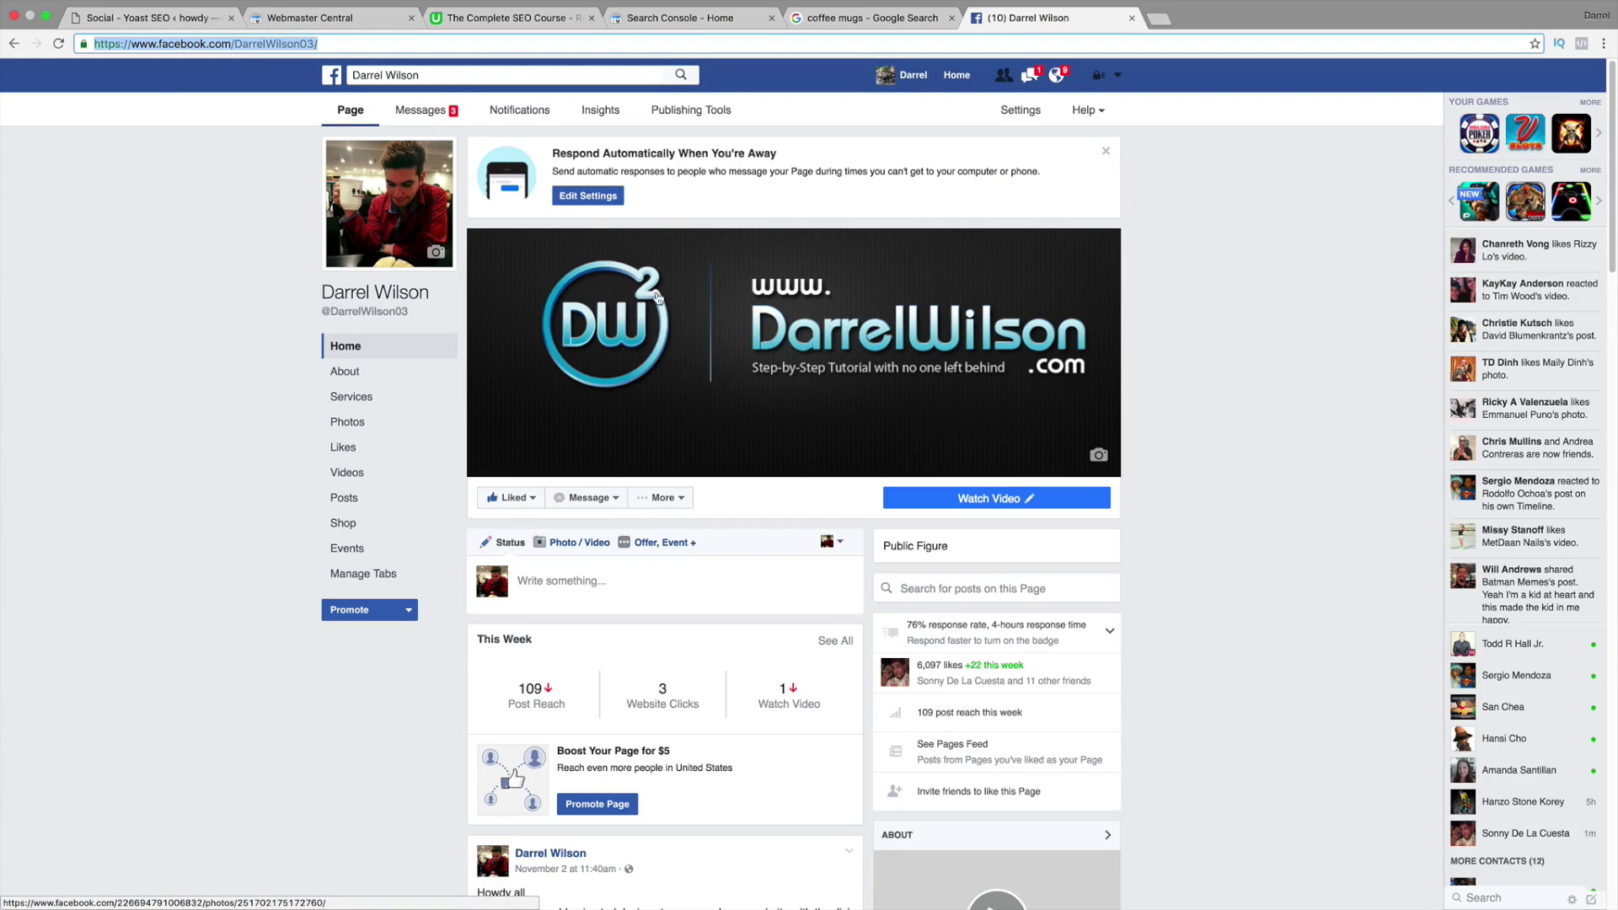
Step: Paste the copied address as the Facebook Page URL in the Yoast SEO social profiles and save the changes
{"action": "left_click", "coordinate": [169, 18]}
{"action": "left_click", "coordinate": [338, 268]}
{"action": "right_click", "coordinate": [341, 270]}
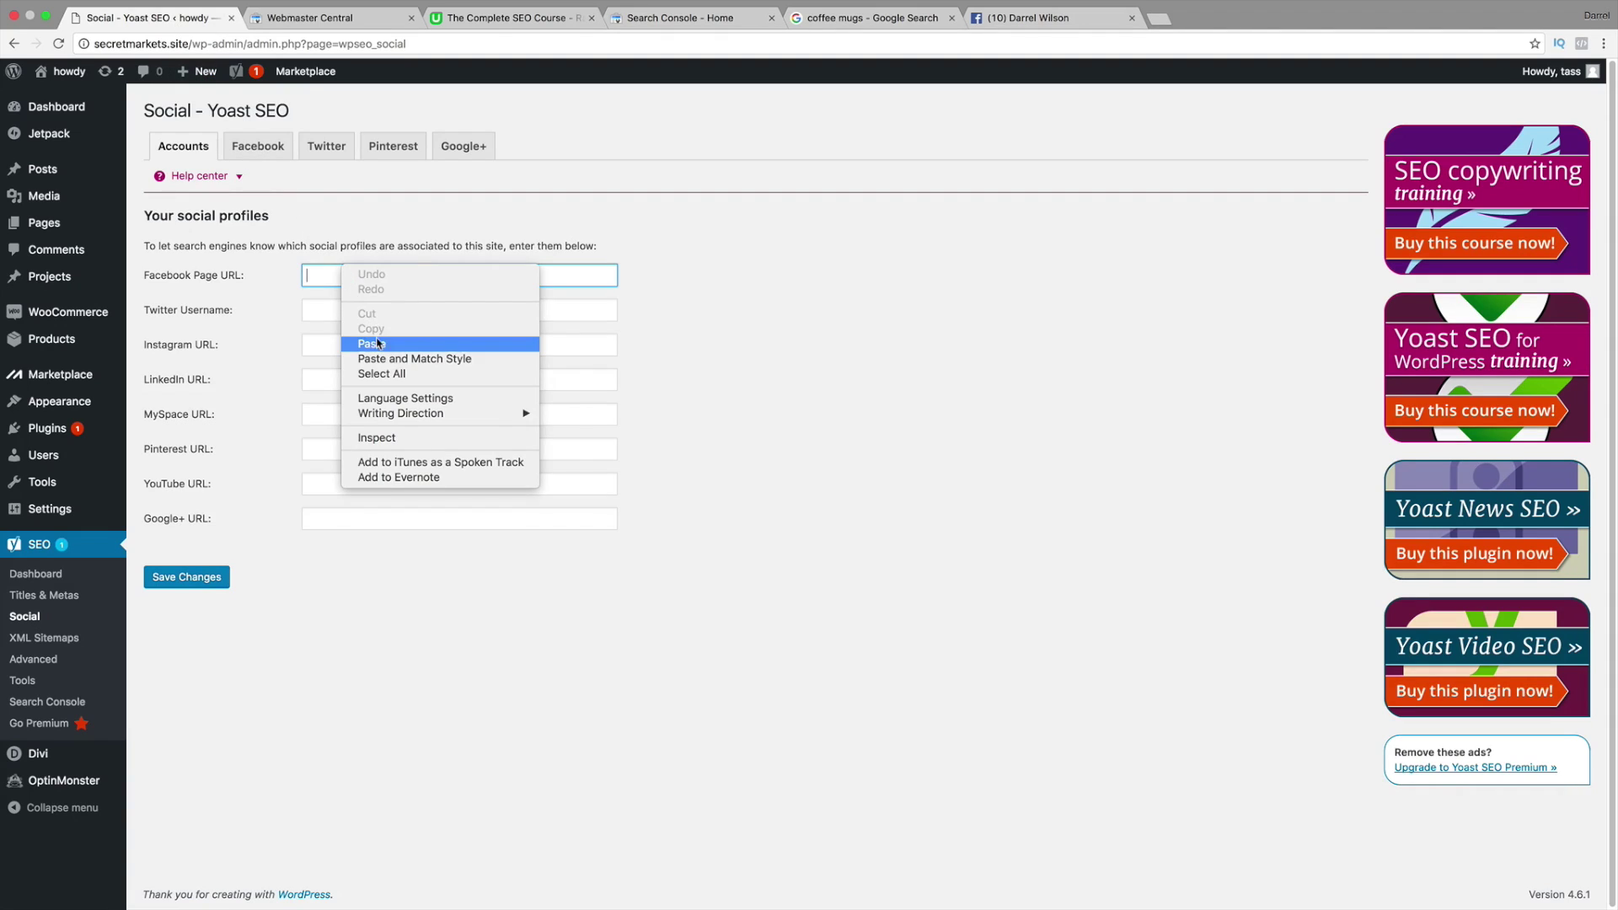
{"action": "left_click", "coordinate": [354, 345]}
{"action": "left_click", "coordinate": [270, 588]}
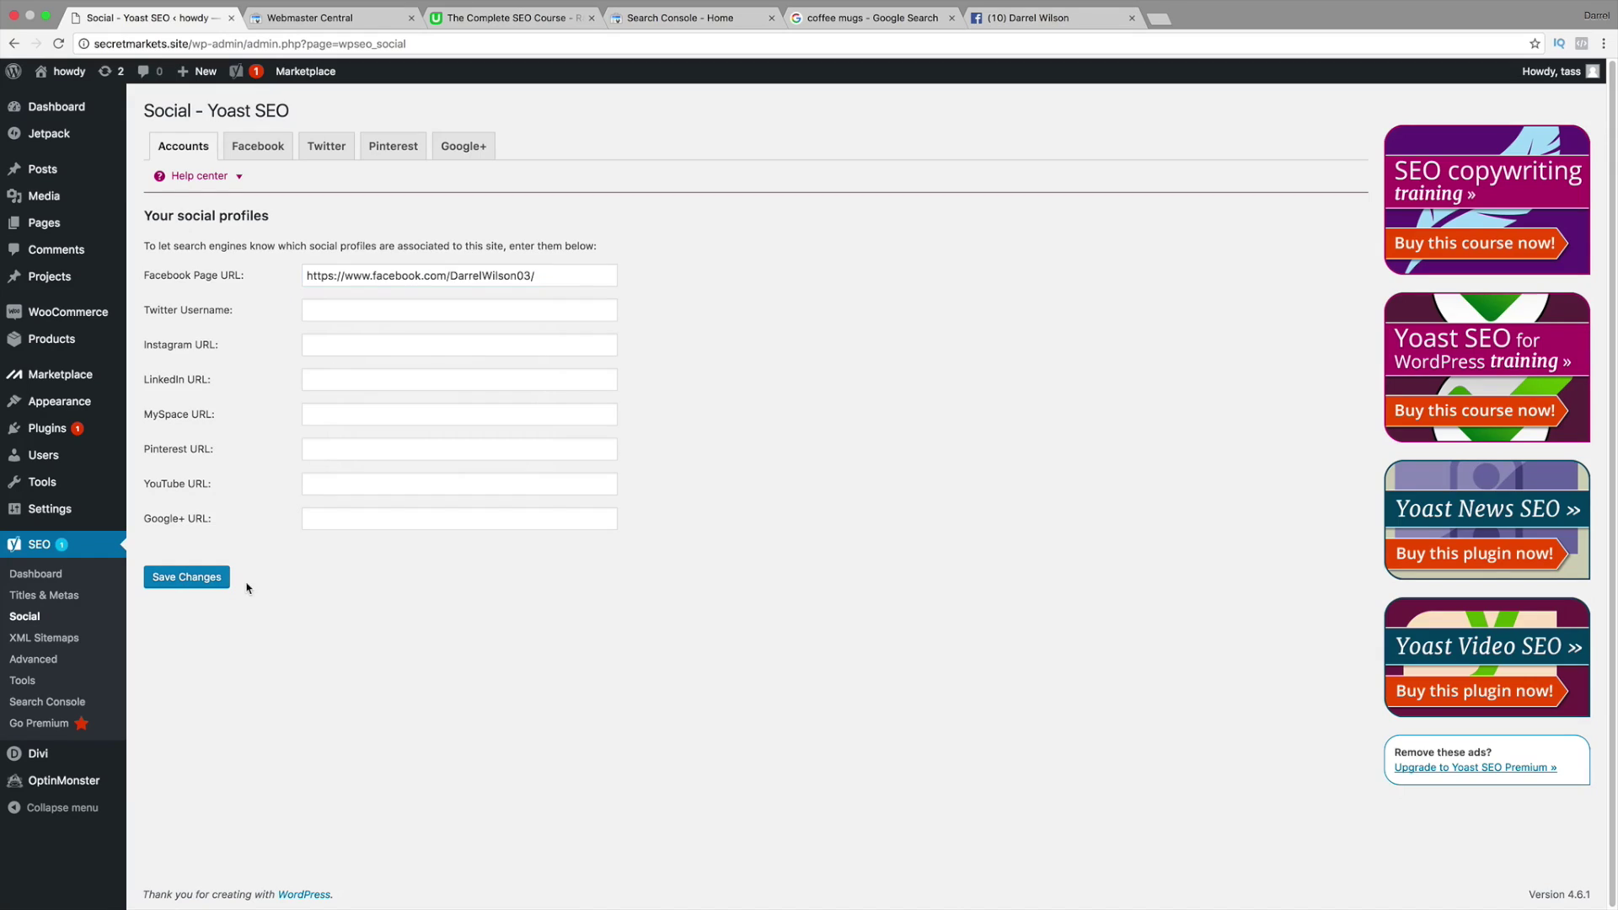
{"action": "left_click", "coordinate": [226, 580]}
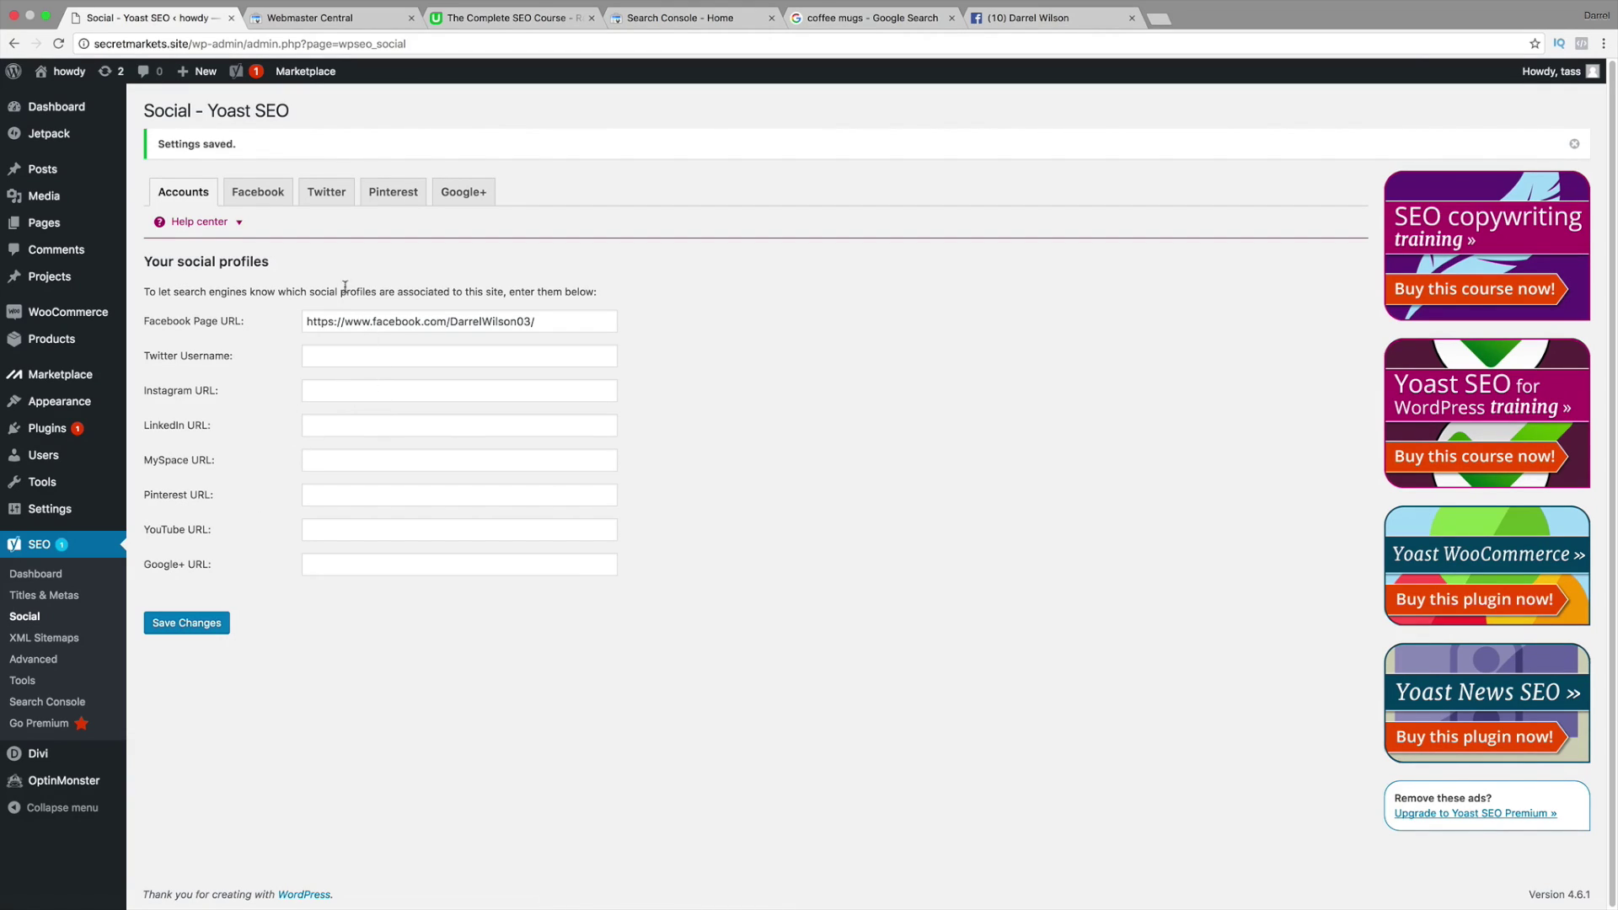
Step: Review the Facebook social settings, including the default image URL and the Facebook App ID
{"action": "left_click", "coordinate": [271, 202]}
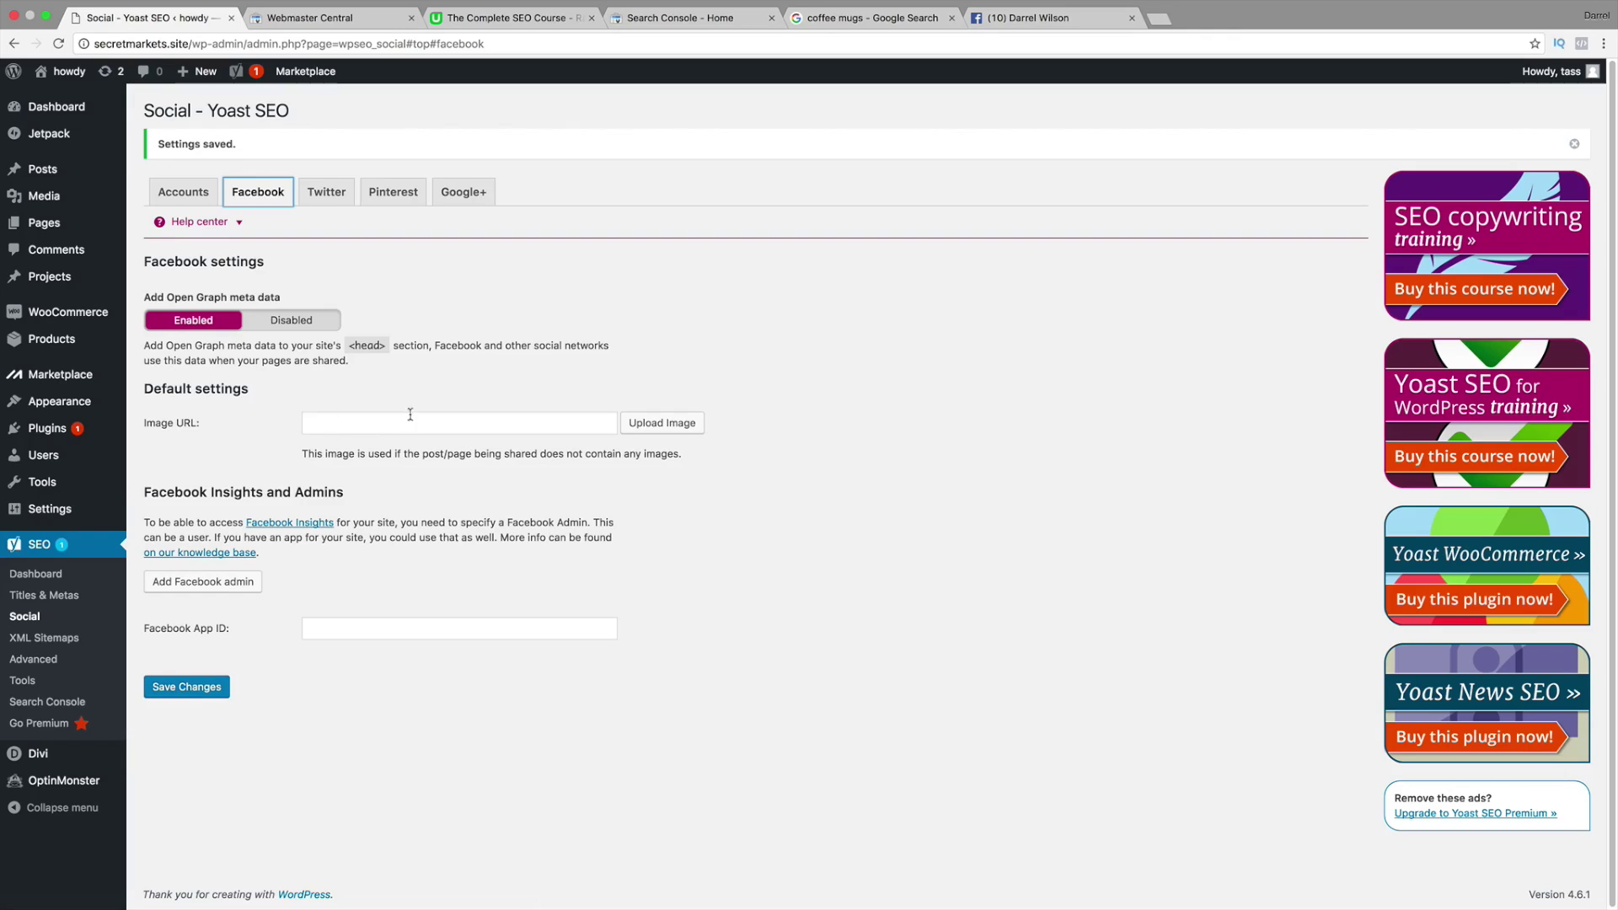
{"action": "left_click", "coordinate": [553, 426]}
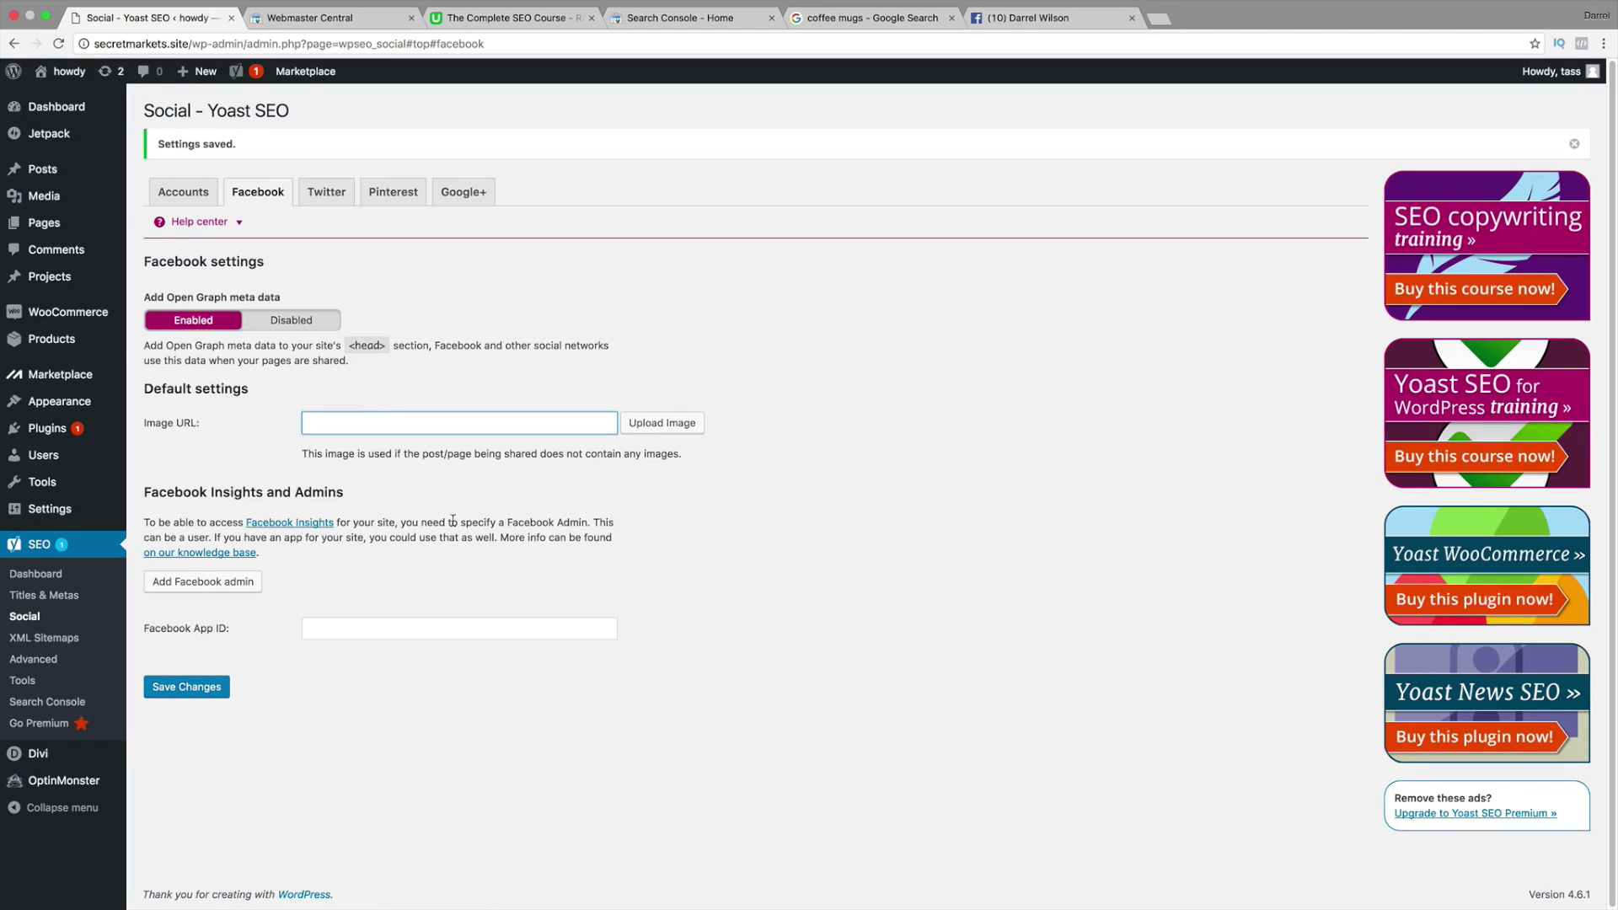
{"action": "left_click", "coordinate": [387, 628]}
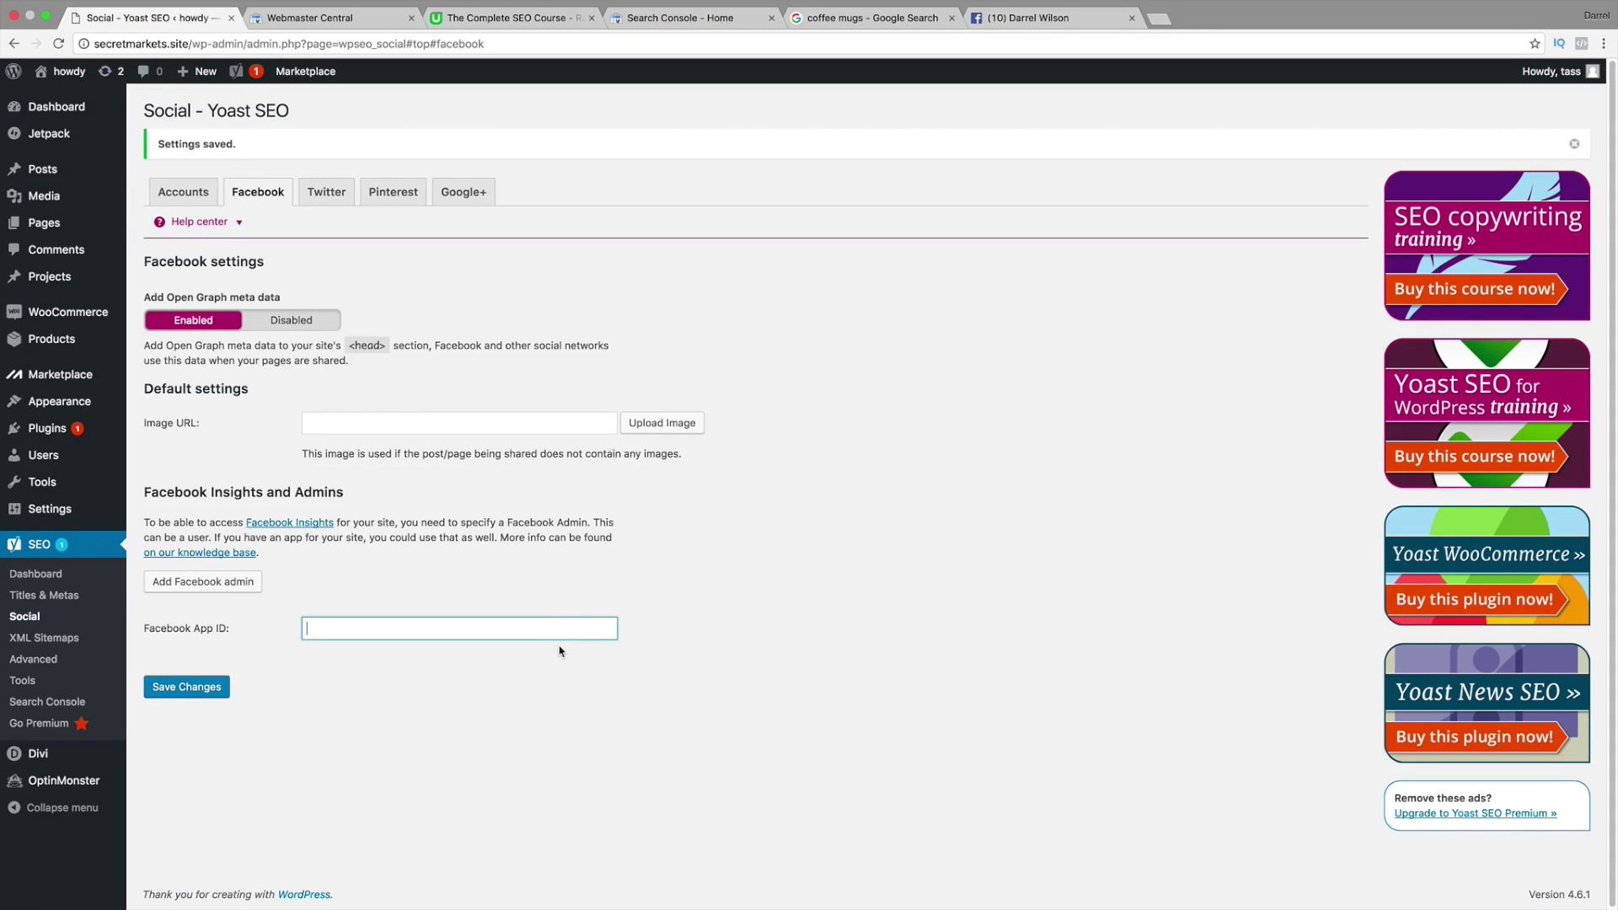
Step: Review the Twitter card settings and the available default card types
{"action": "left_click", "coordinate": [327, 192]}
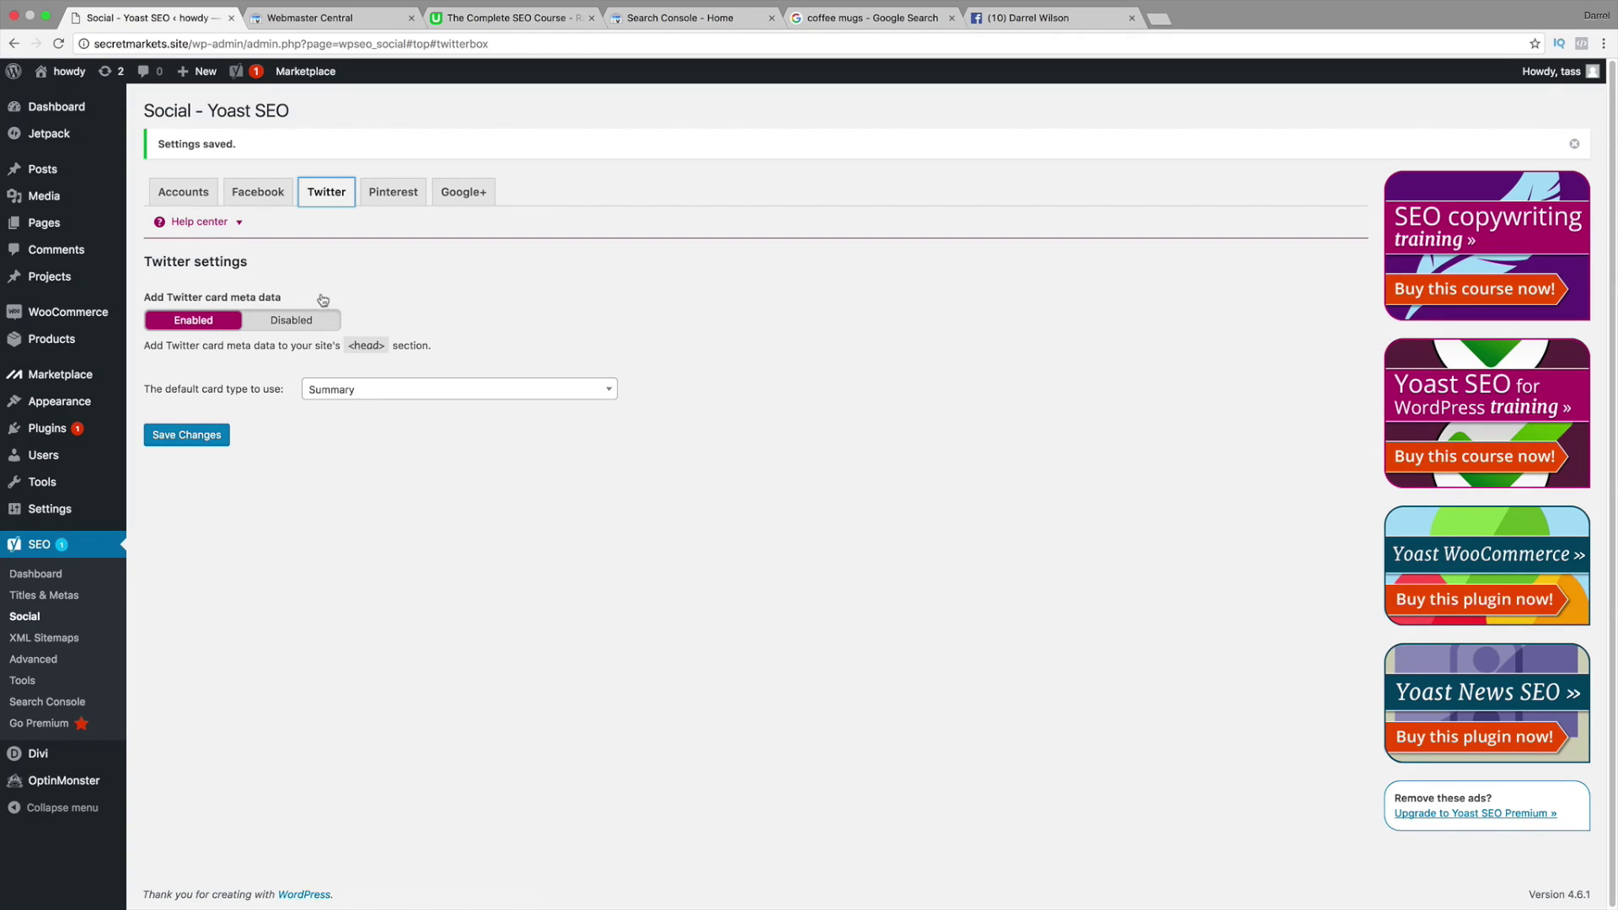
{"action": "left_click", "coordinate": [331, 390]}
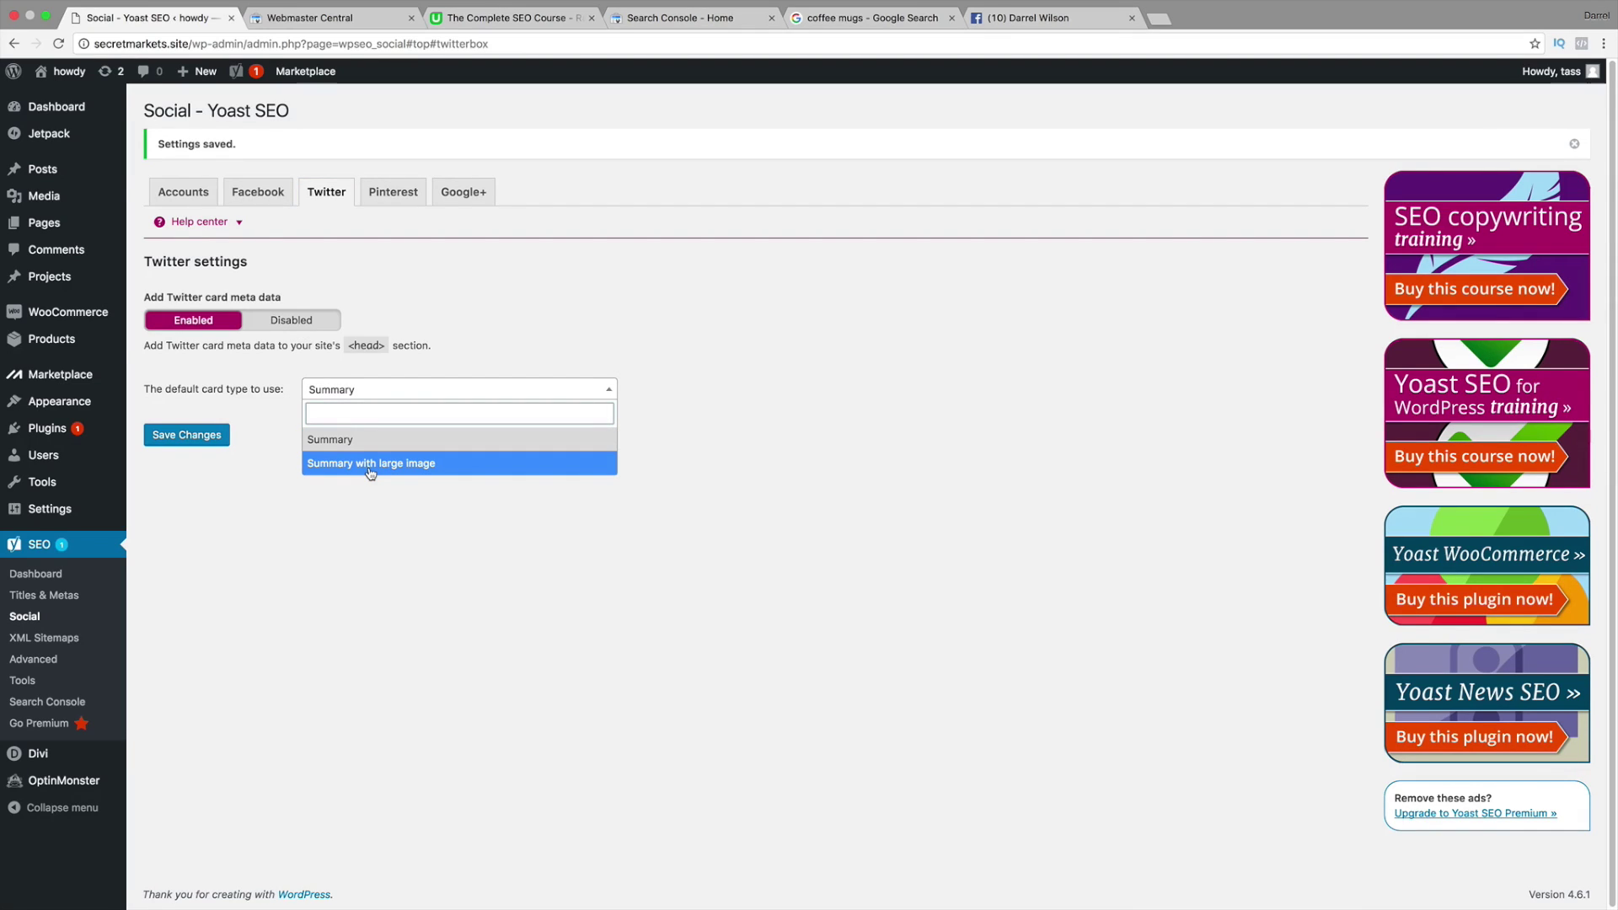
{"action": "left_click", "coordinate": [482, 253]}
Step: Play the help center's video tutorial on Twitter settings and pause it at the tweet card example
{"action": "left_click", "coordinate": [241, 223]}
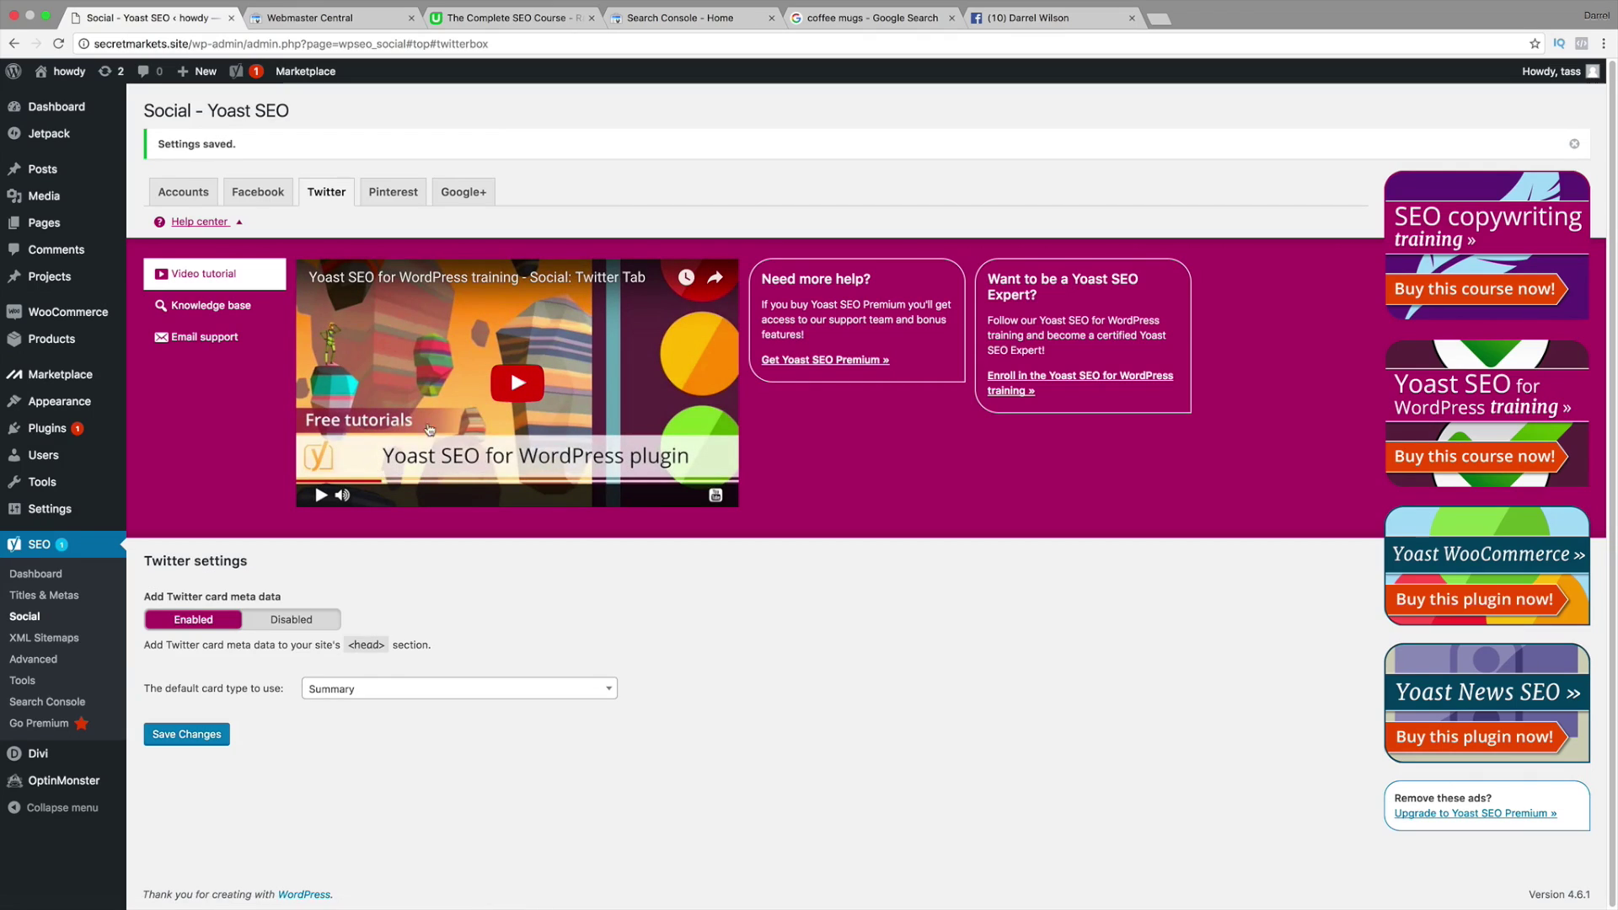
{"action": "left_click", "coordinate": [516, 383]}
{"action": "left_click", "coordinate": [487, 478]}
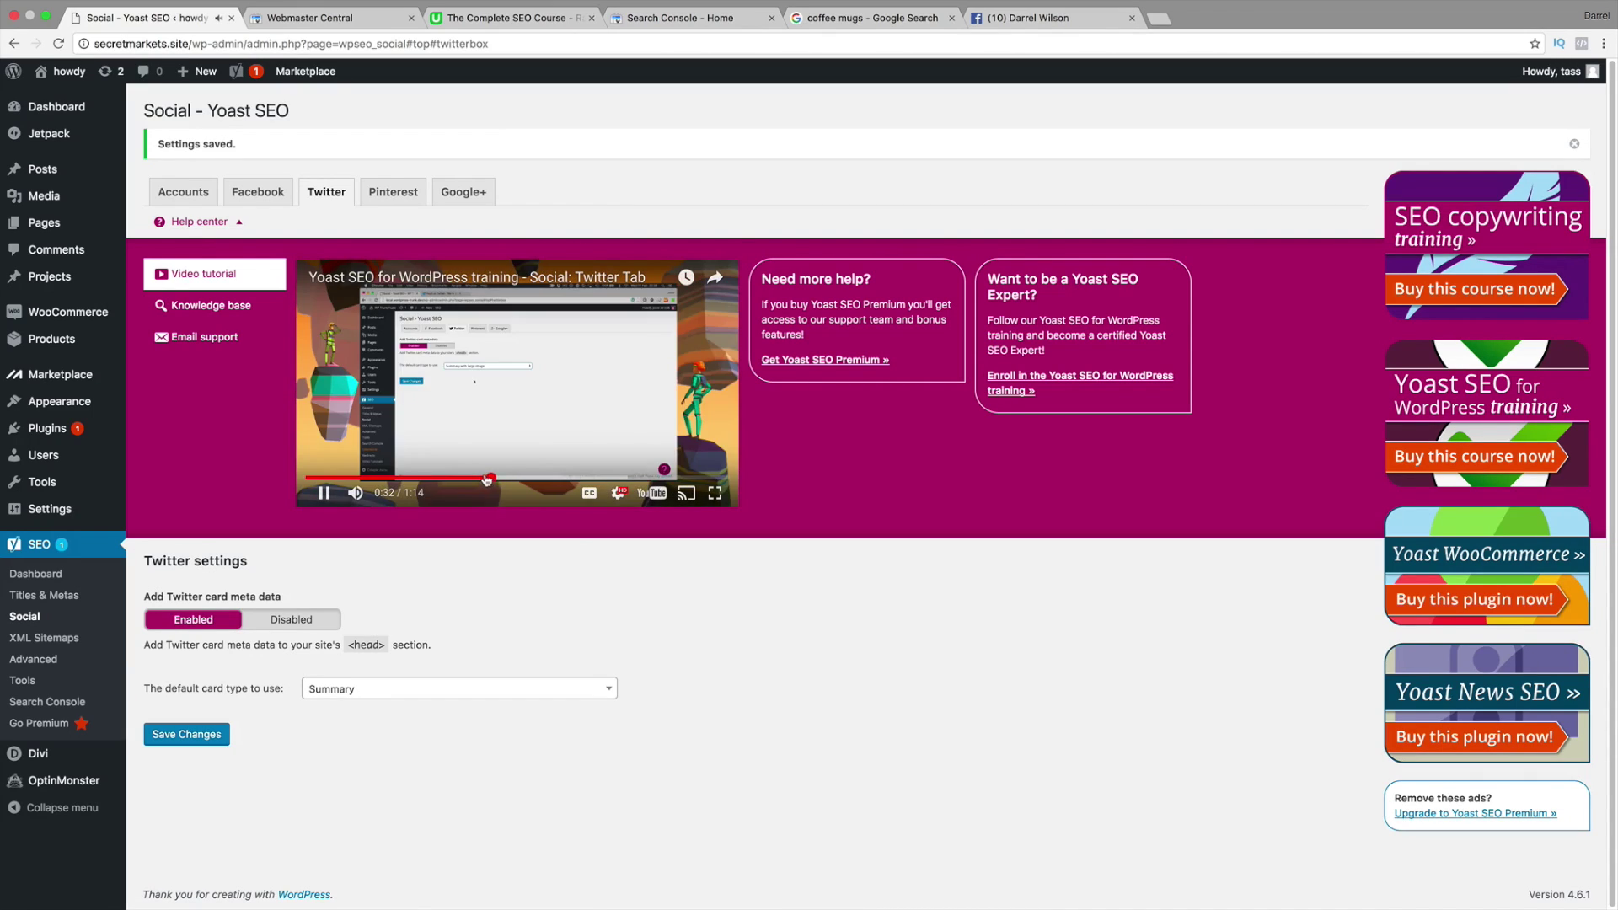
{"action": "left_click", "coordinate": [440, 478]}
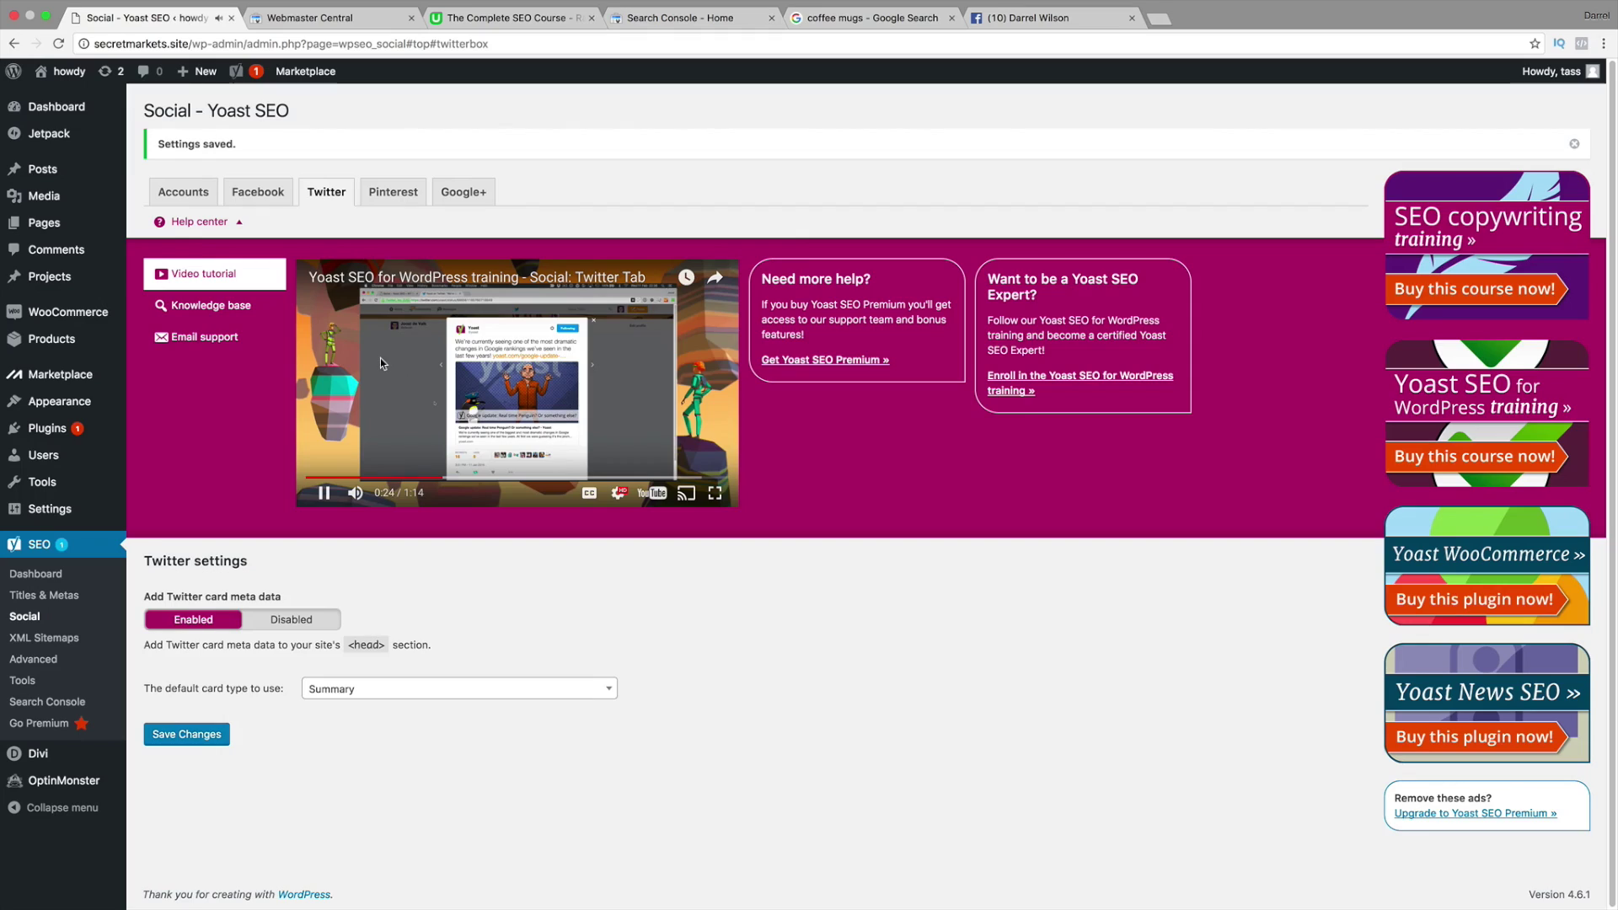
{"action": "left_click", "coordinate": [381, 358]}
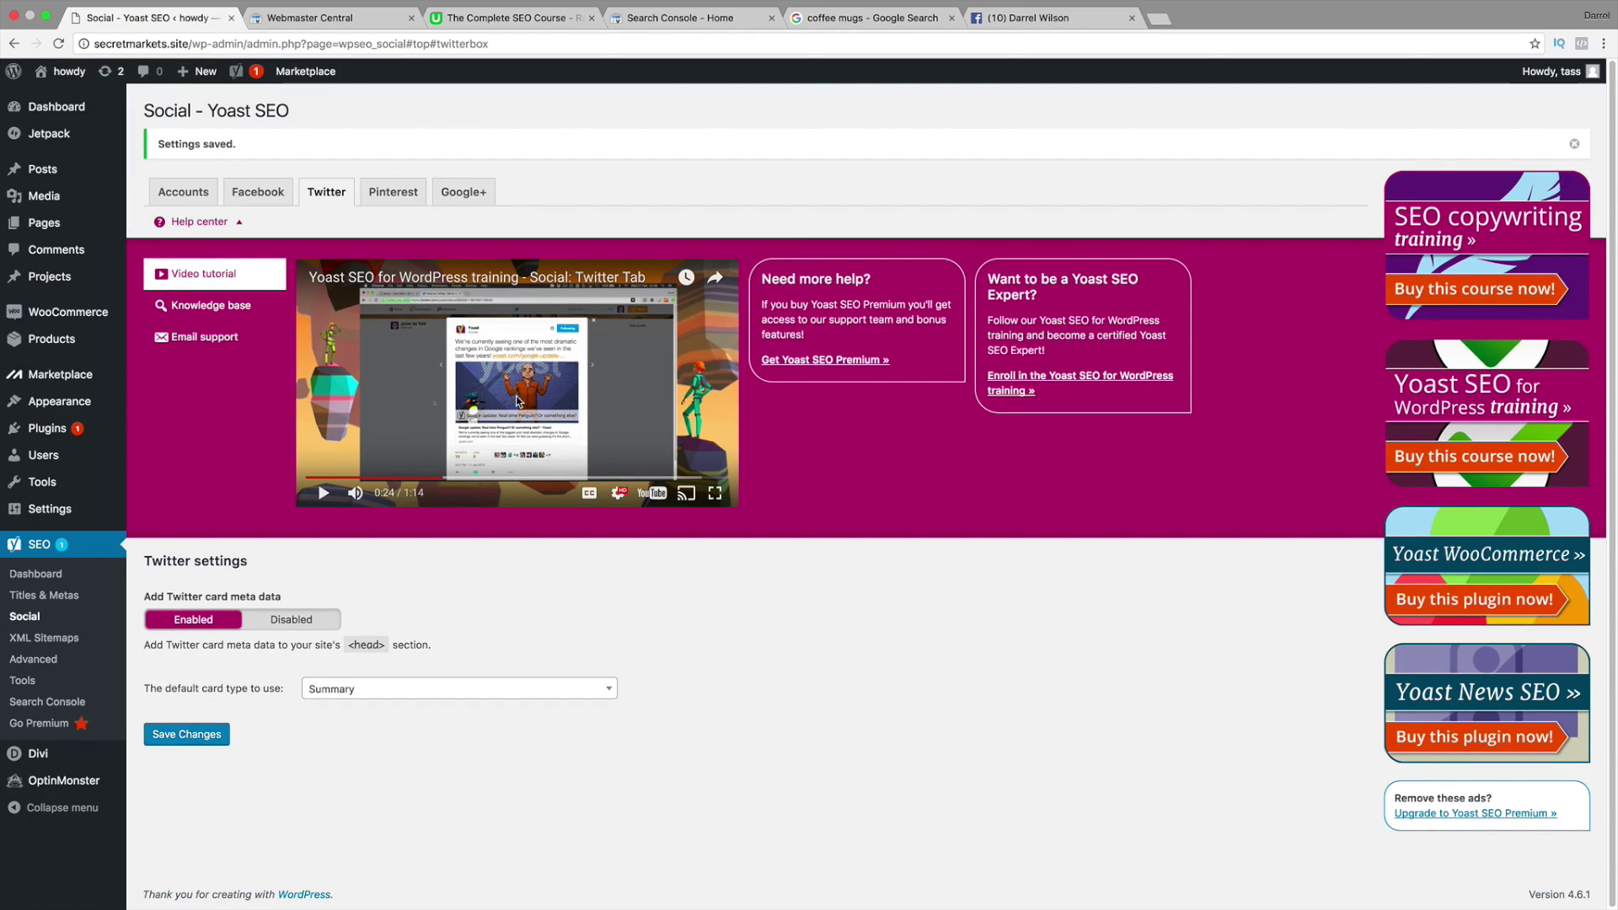
Step: Try Summary with large image as the default Twitter card type, set it back to Summary, and save the changes
{"action": "left_click", "coordinate": [405, 684]}
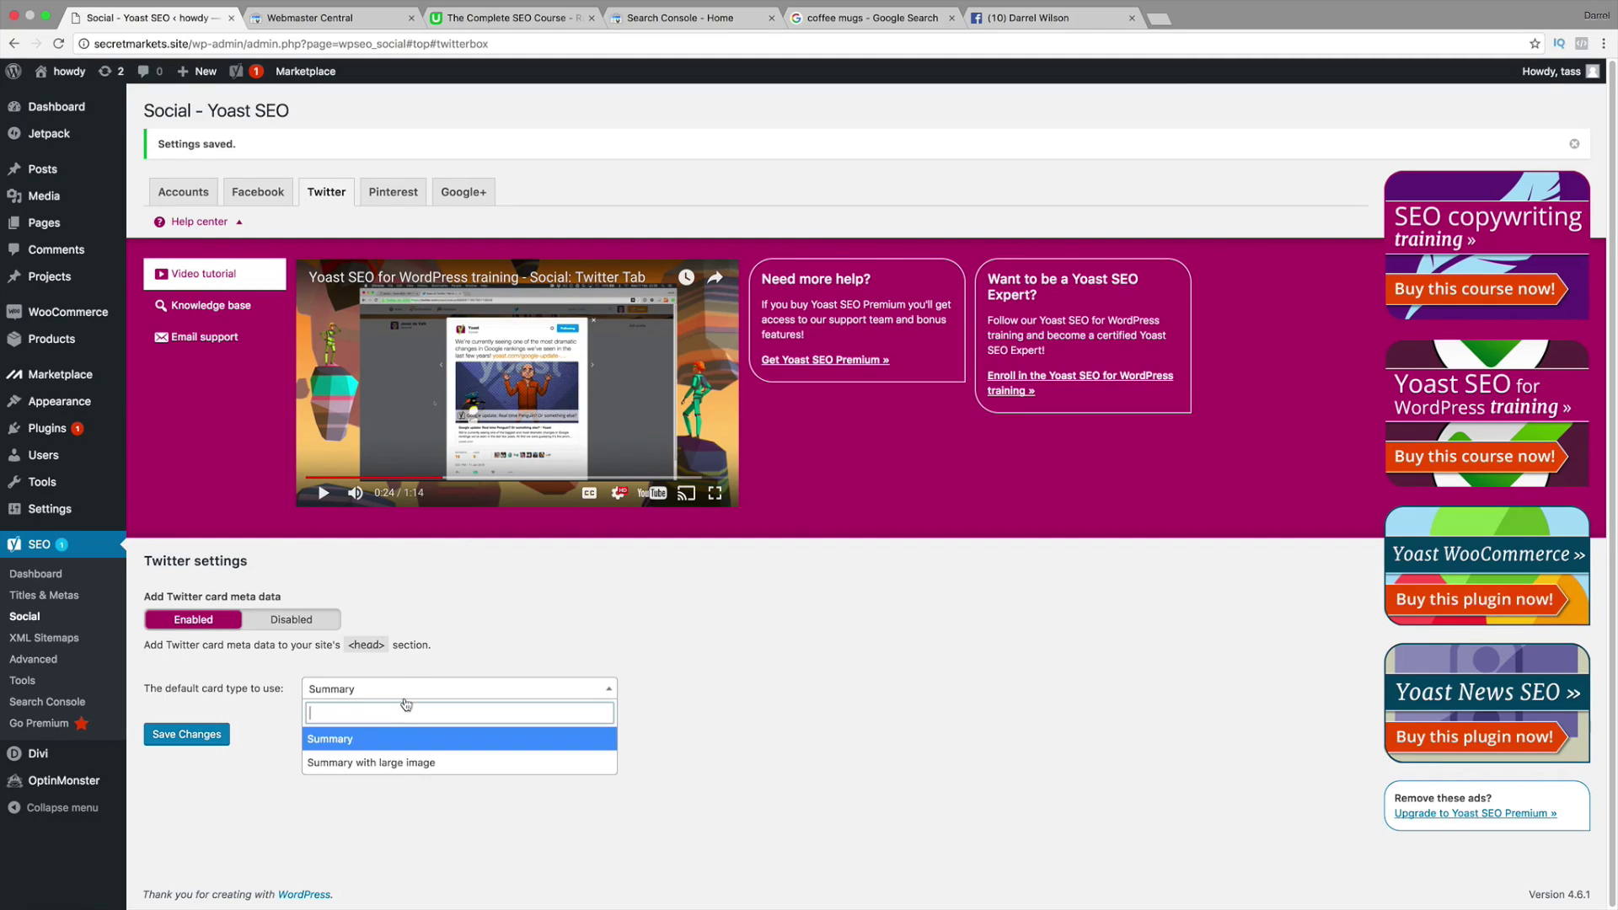
{"action": "left_click", "coordinate": [405, 763]}
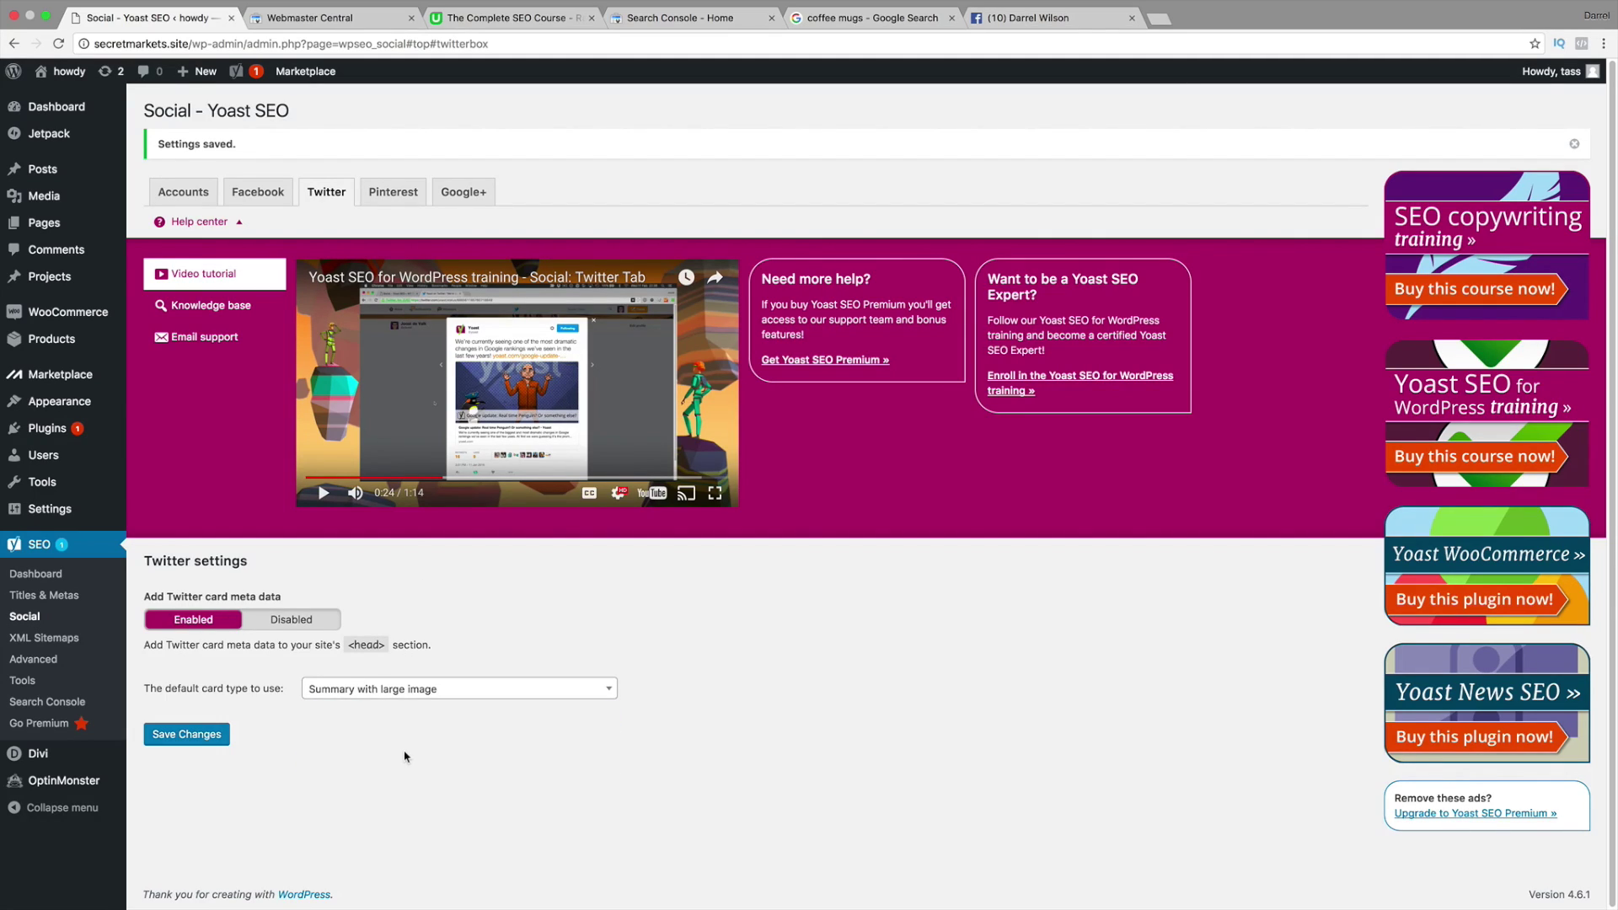
{"action": "left_click", "coordinate": [426, 691]}
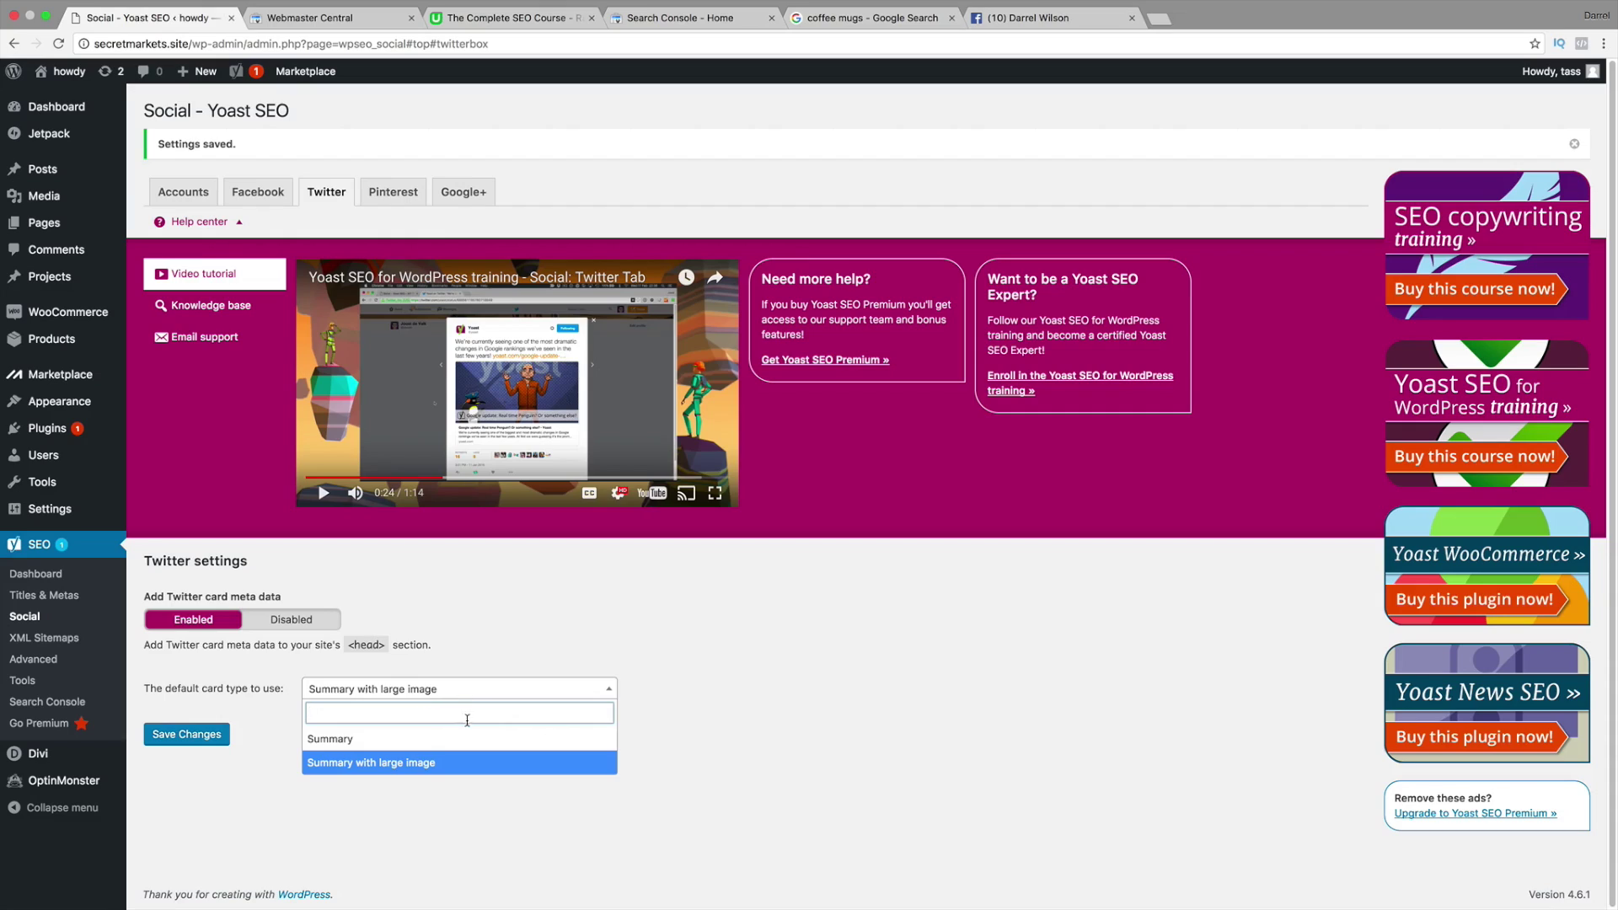
{"action": "left_click", "coordinate": [445, 739]}
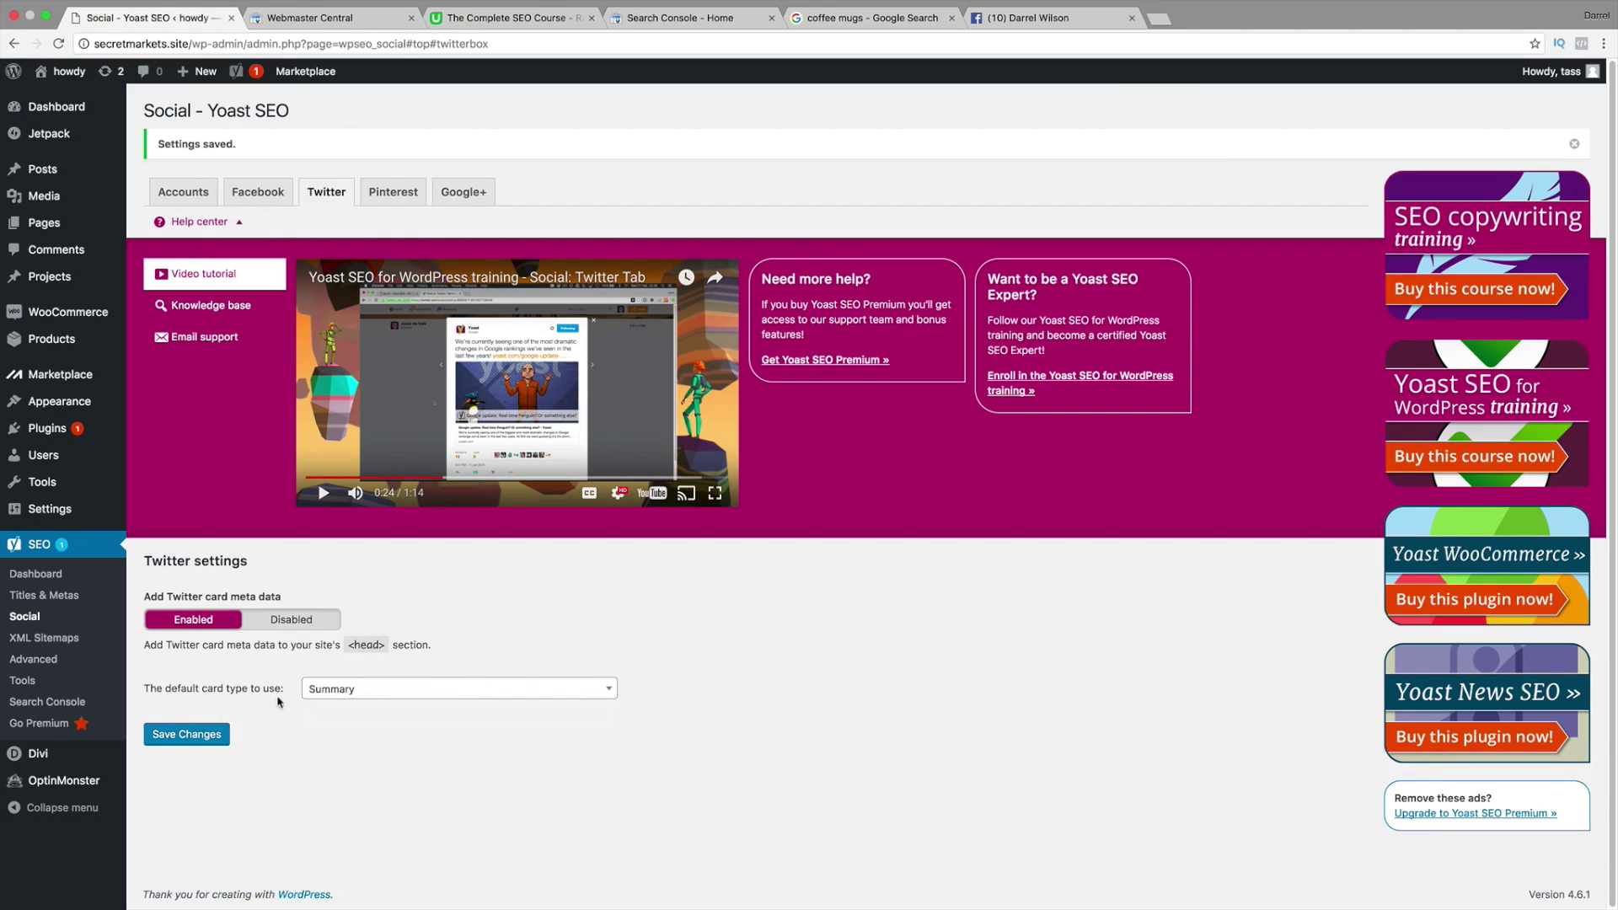
{"action": "left_click", "coordinate": [202, 734]}
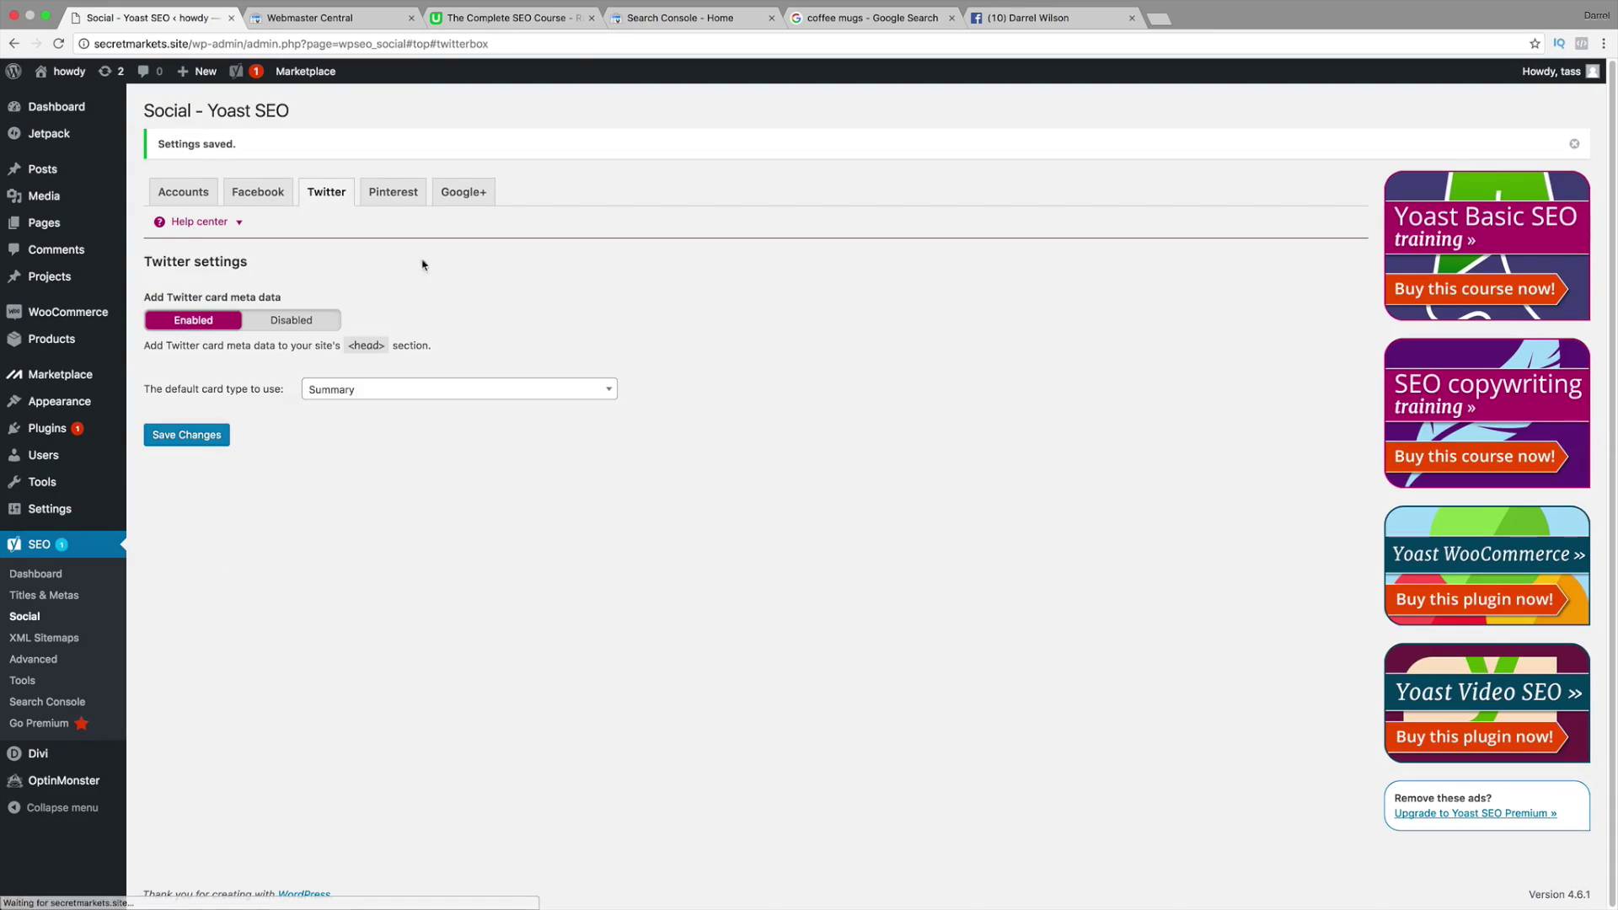
Step: Review the Pinterest confirmation setting and the Google+ publisher page setting
{"action": "left_click", "coordinate": [388, 187]}
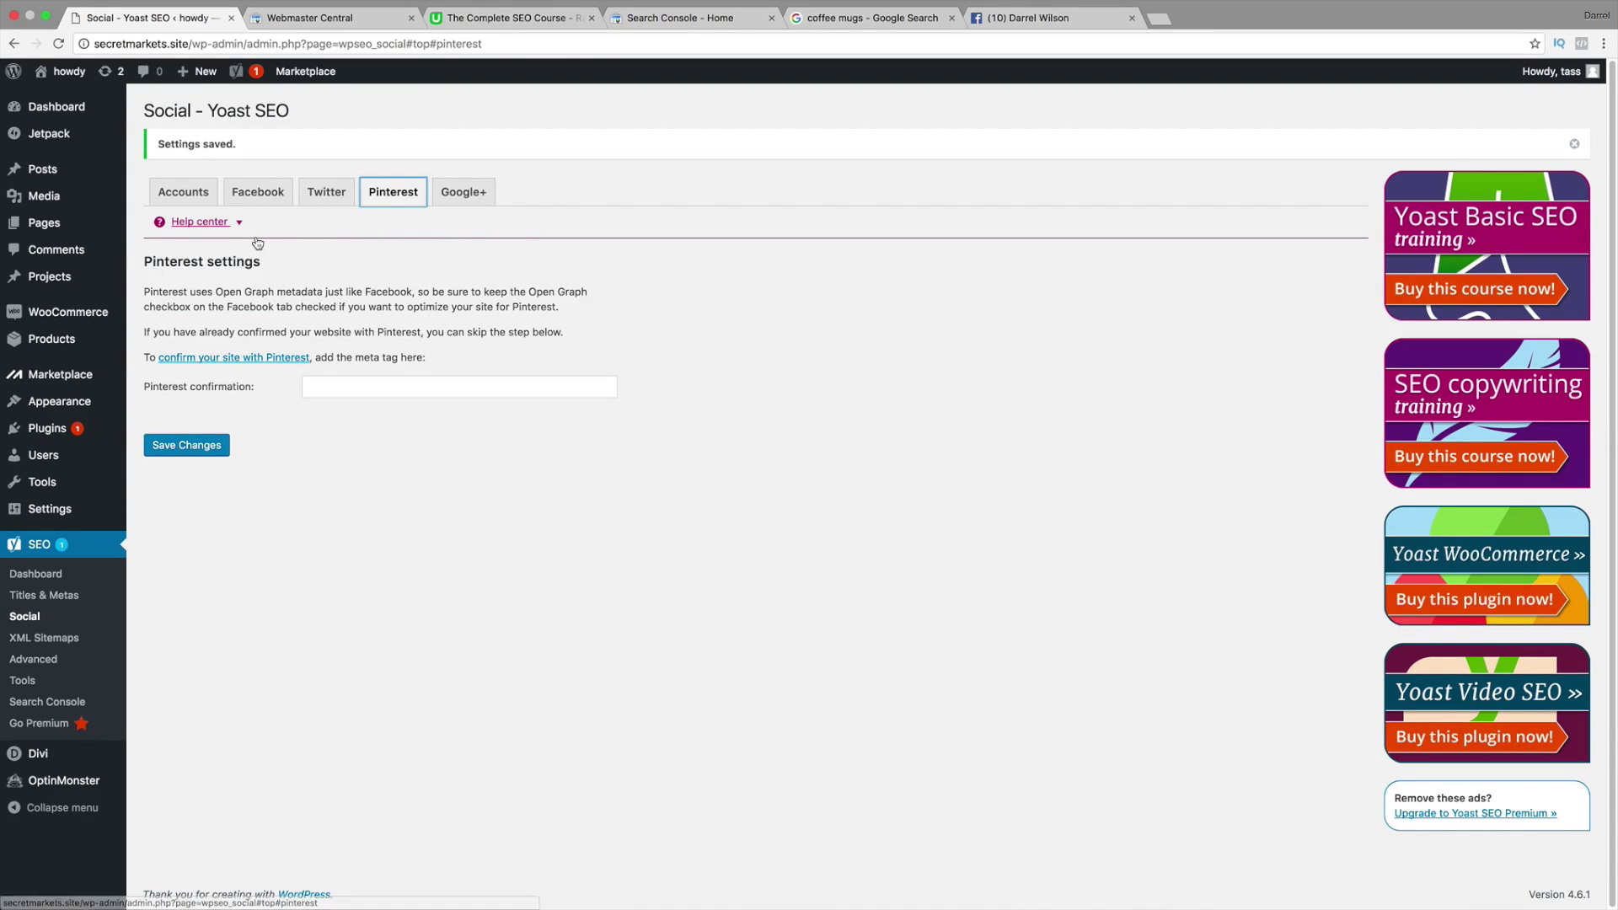
{"action": "left_click", "coordinate": [430, 389]}
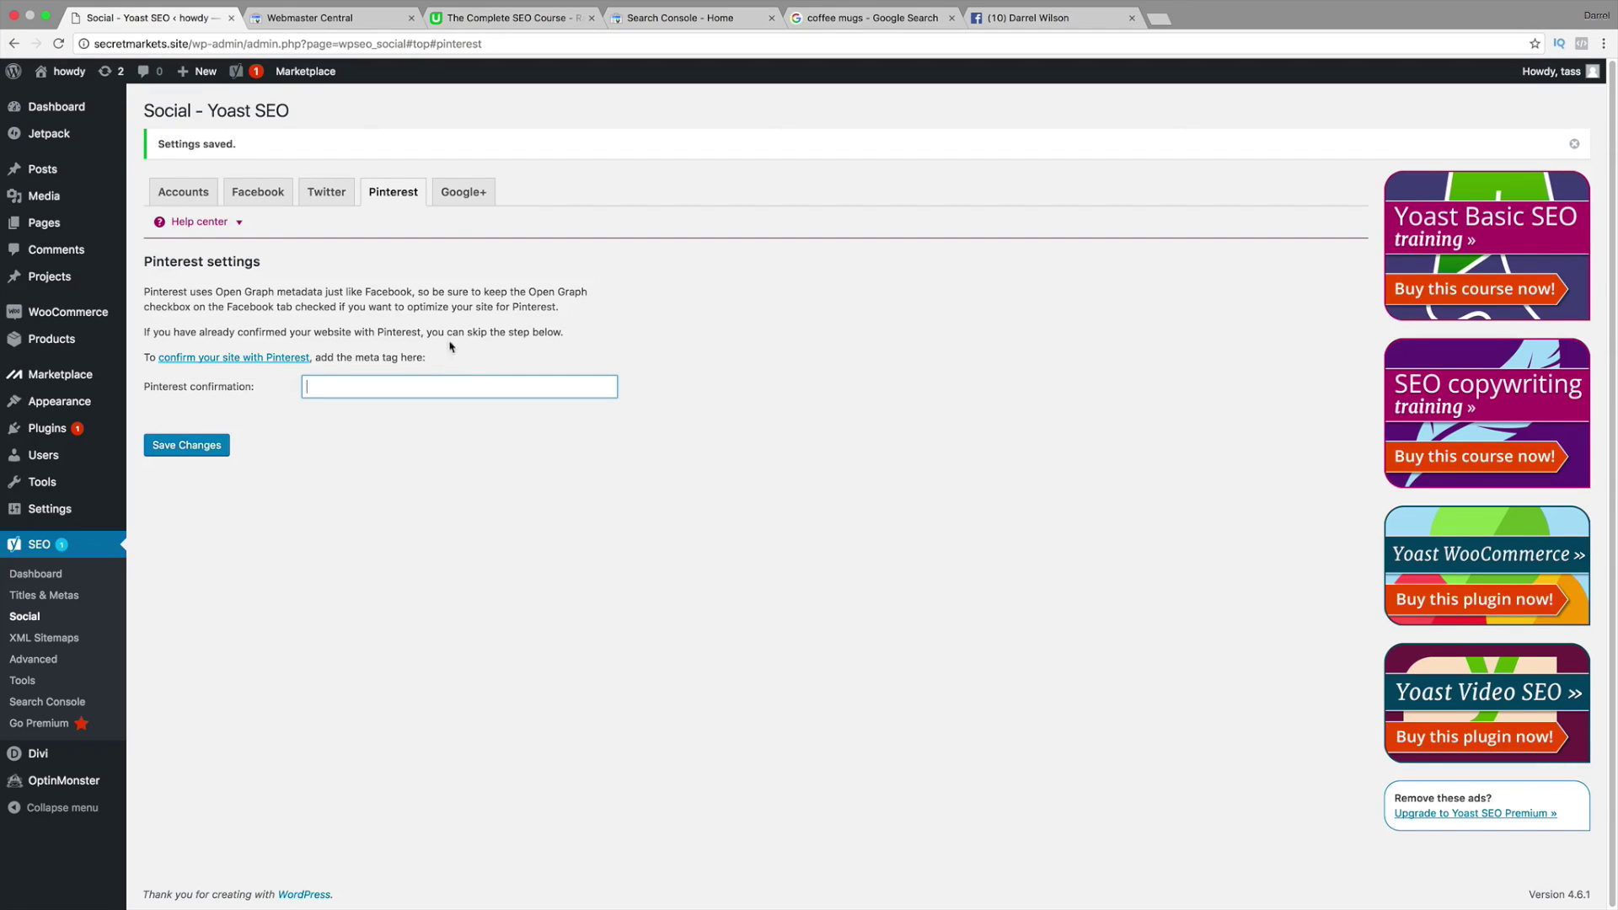
{"action": "left_click", "coordinate": [454, 200]}
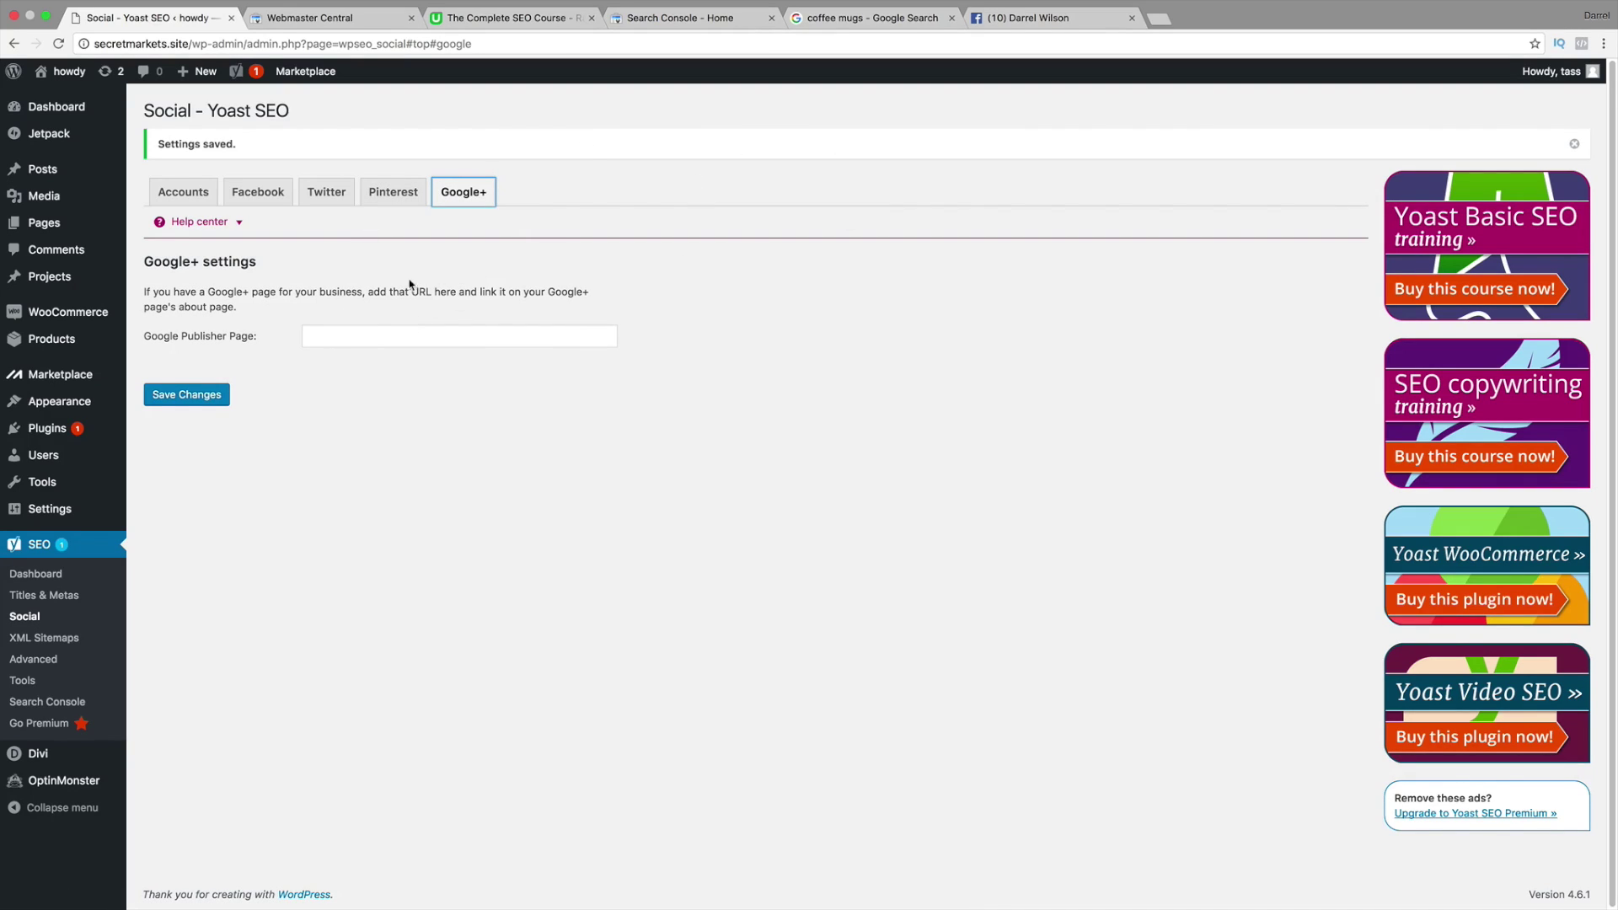
{"action": "left_click", "coordinate": [402, 334]}
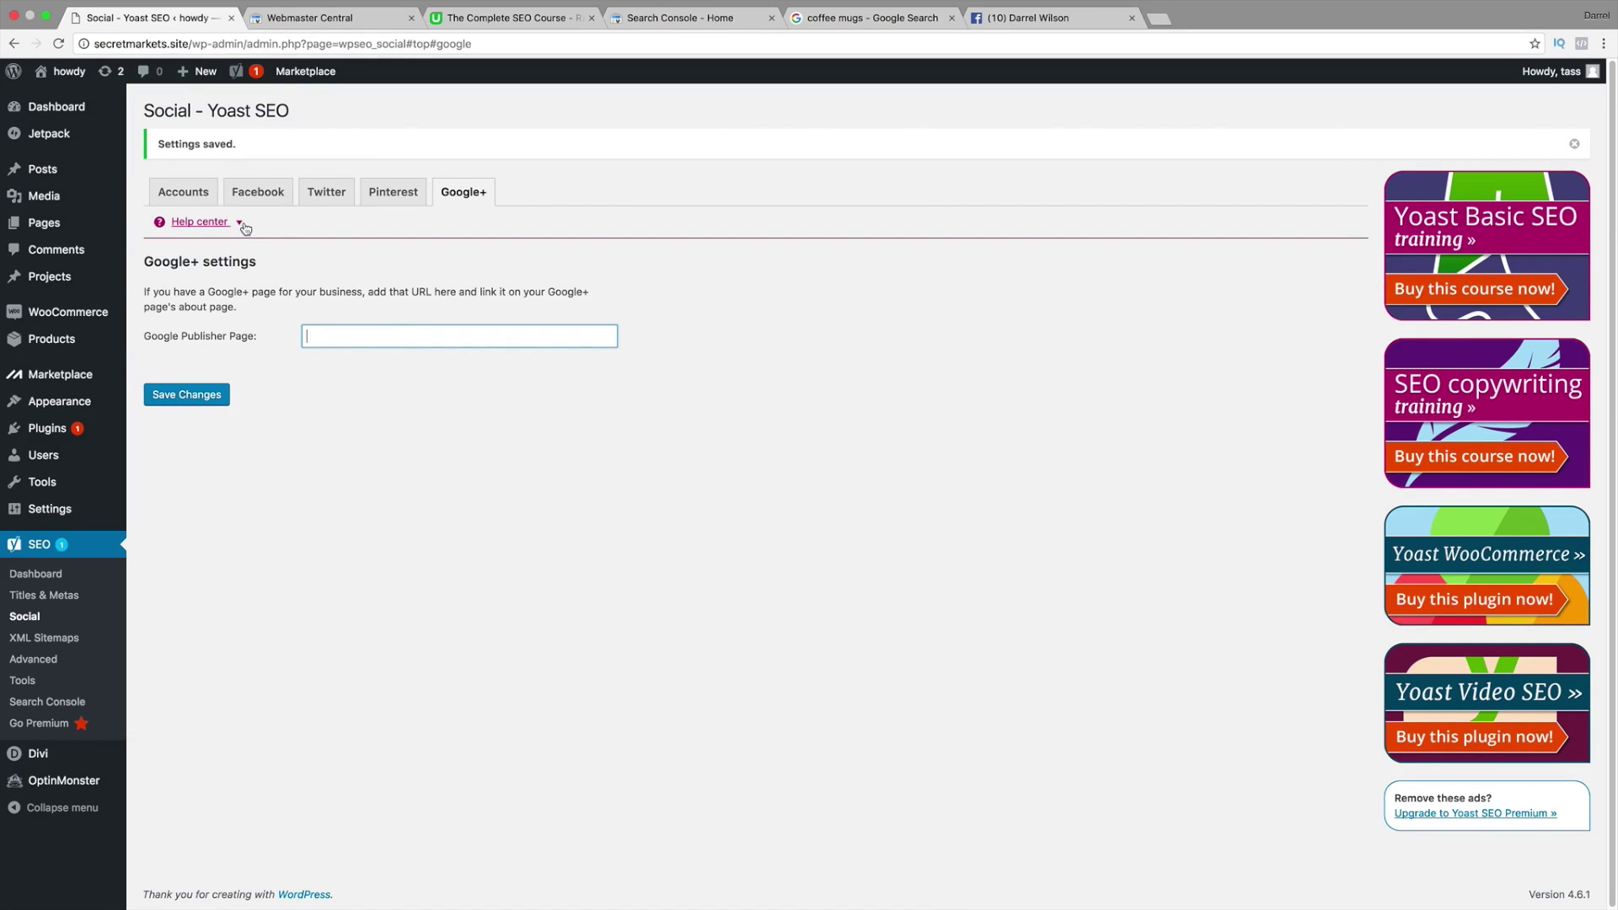
Step: Look at the help center's email support information and return to the social profile accounts
{"action": "left_click", "coordinate": [200, 222]}
{"action": "left_click", "coordinate": [214, 353]}
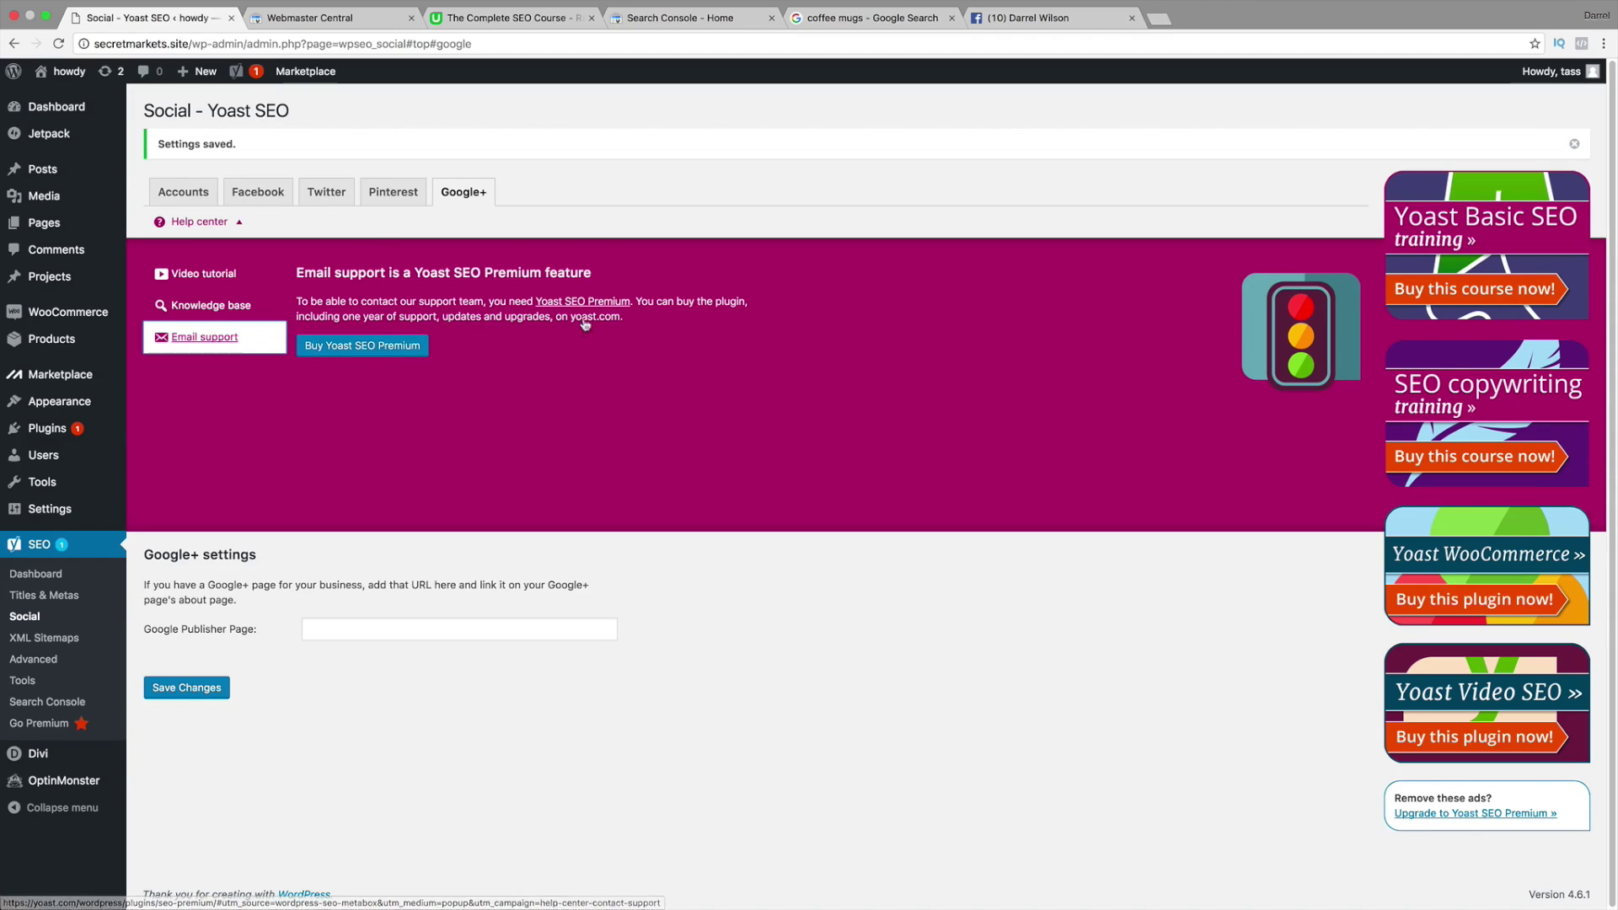
{"action": "left_click", "coordinate": [327, 192]}
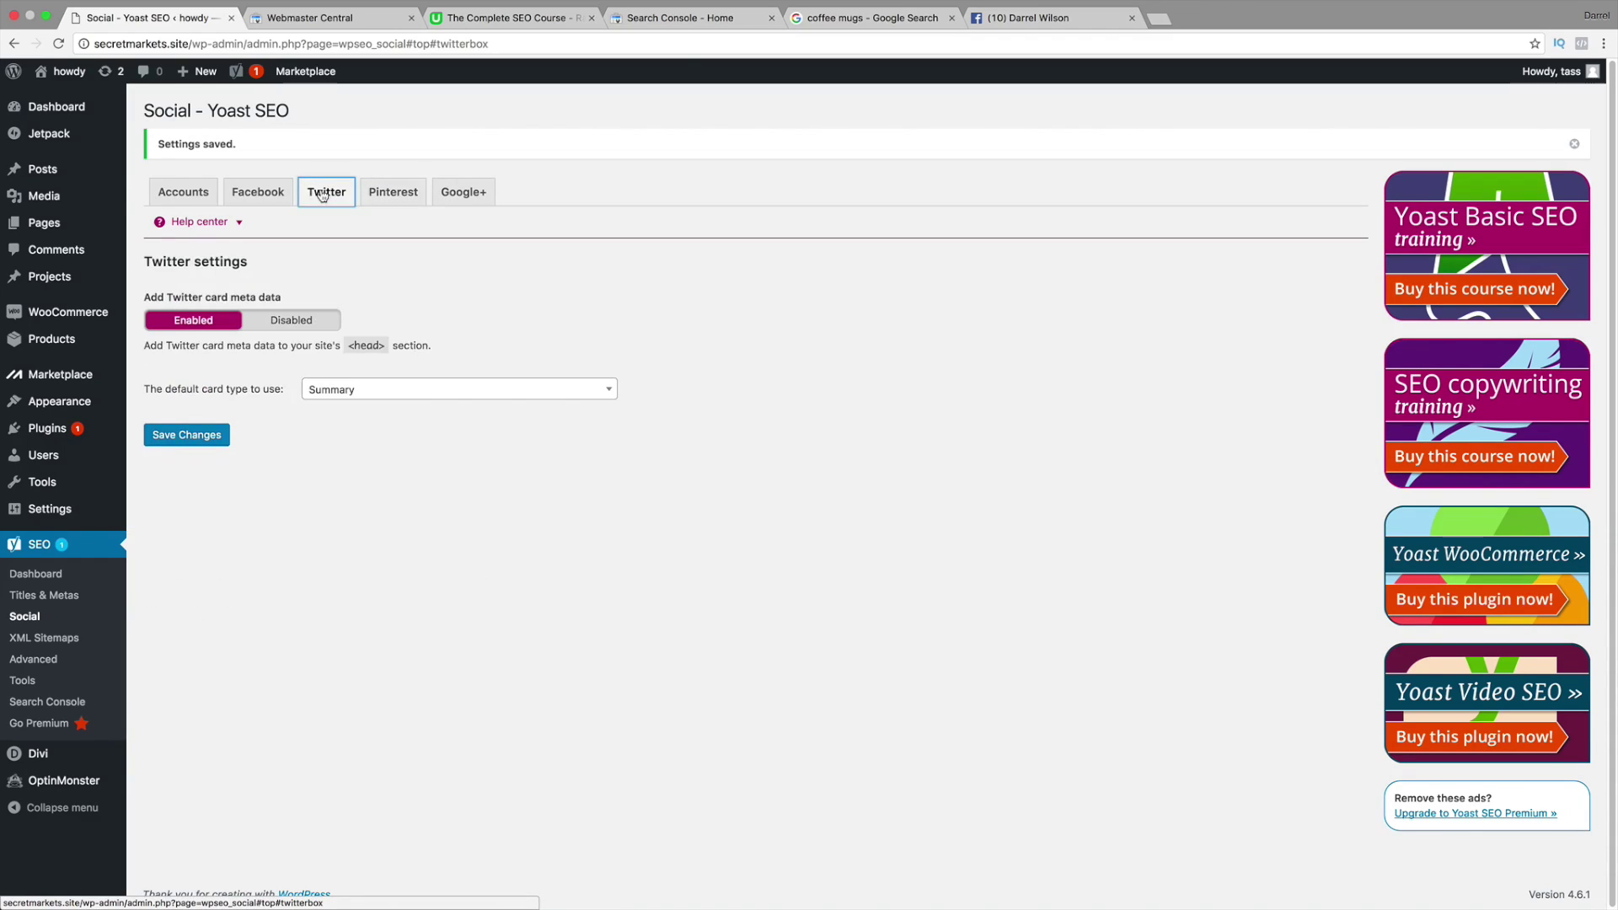
{"action": "left_click", "coordinate": [258, 193]}
{"action": "left_click", "coordinate": [183, 193]}
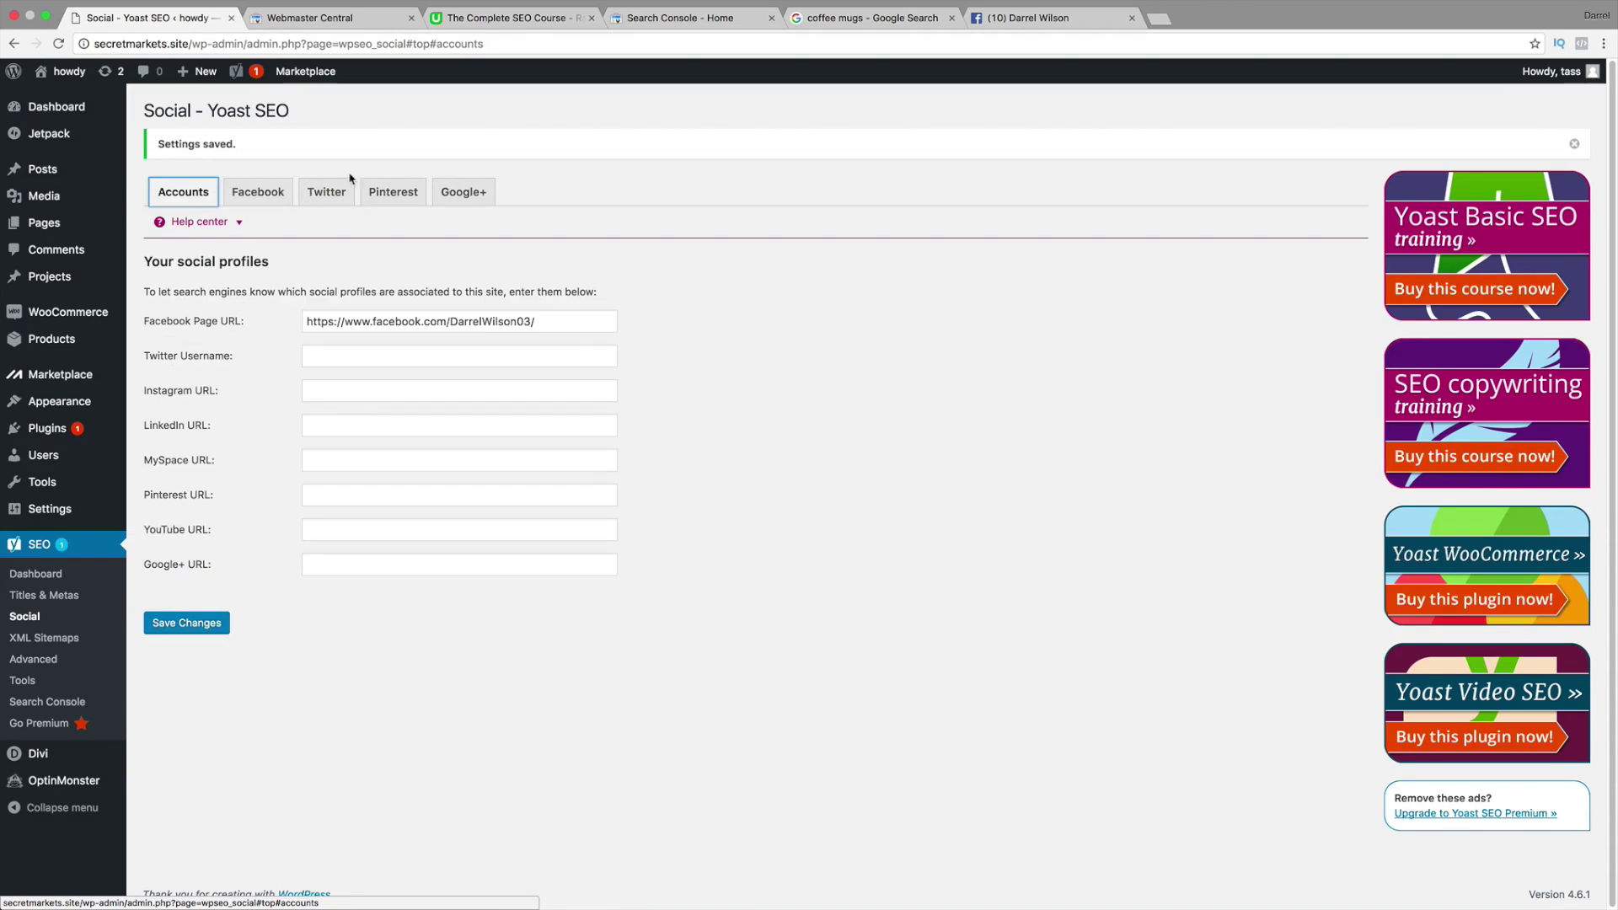
Step: Review the XML sitemap settings for post types and excluded posts
{"action": "left_click", "coordinate": [49, 641]}
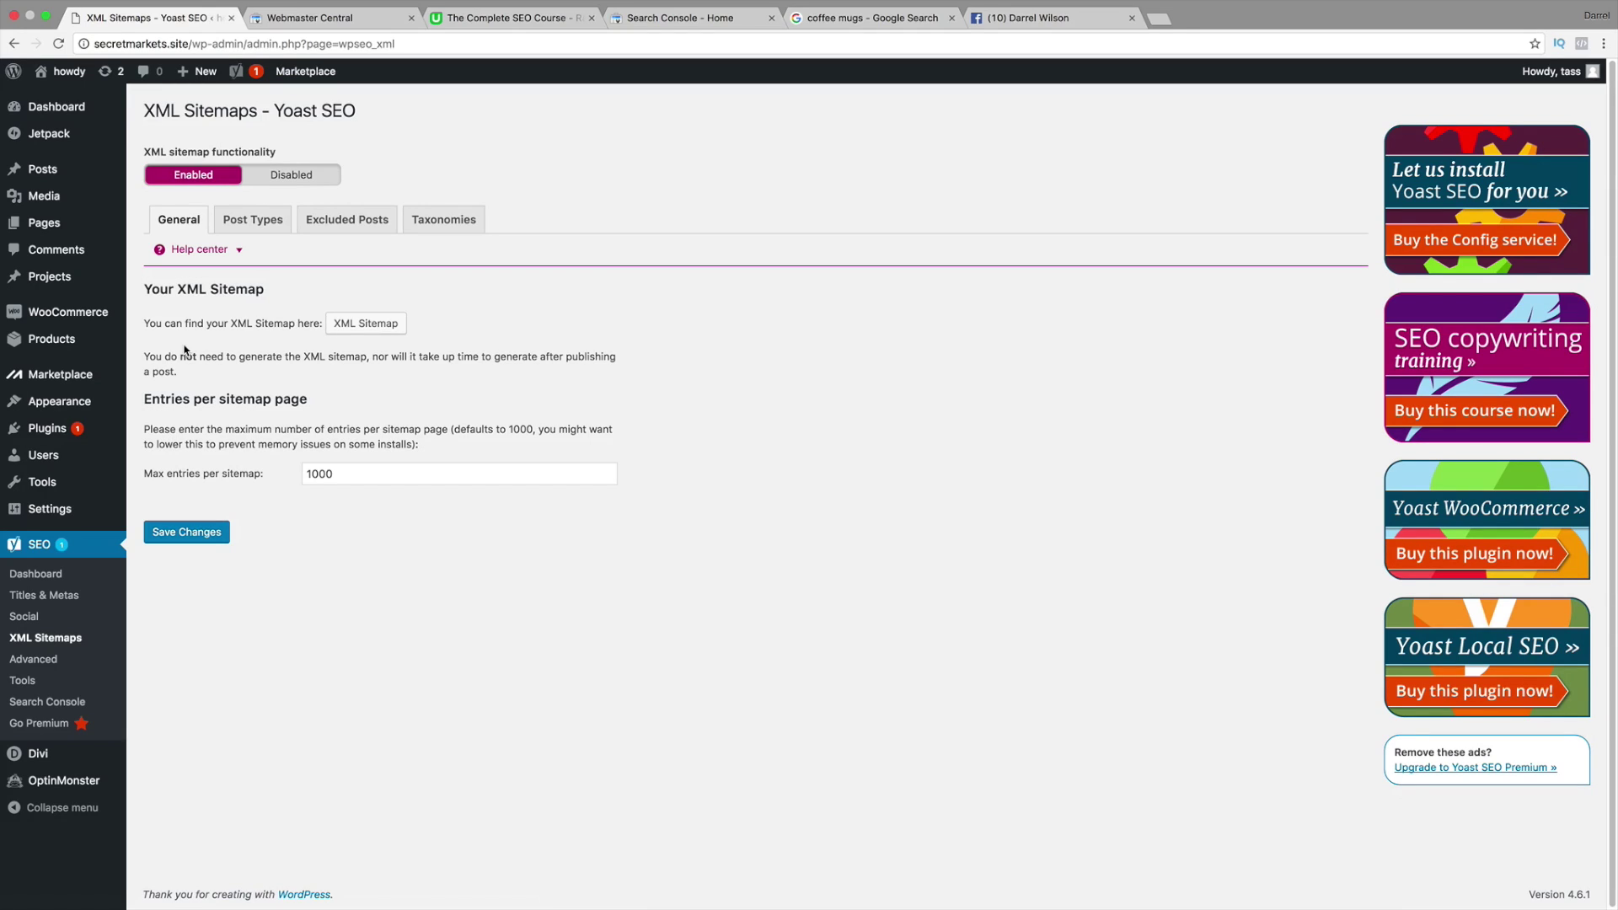
{"action": "left_click", "coordinate": [266, 224]}
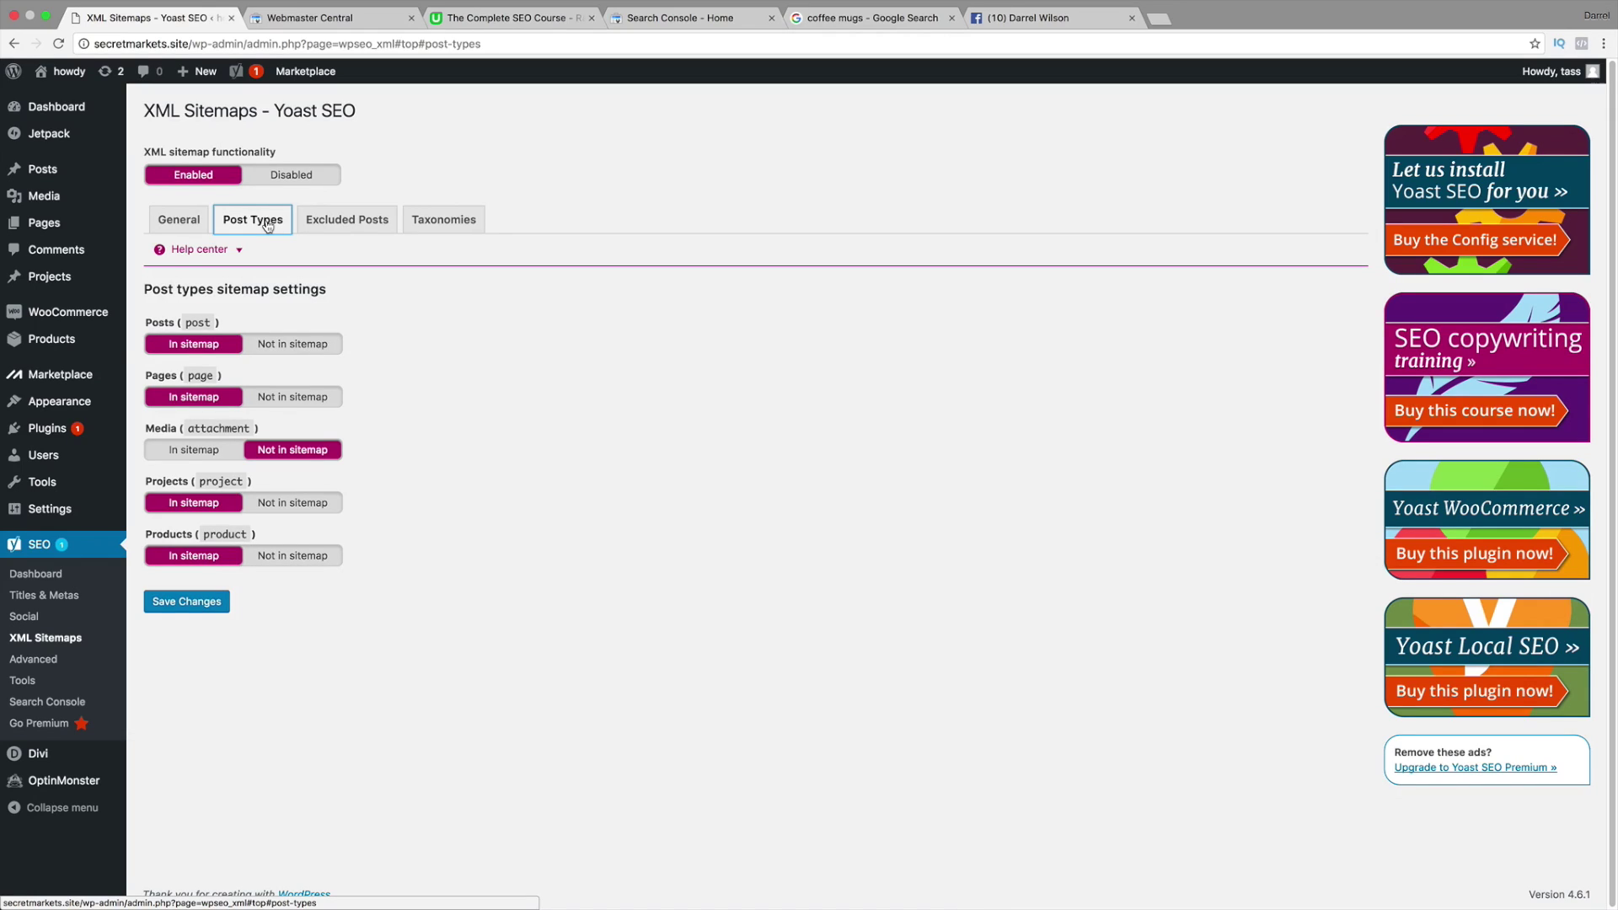
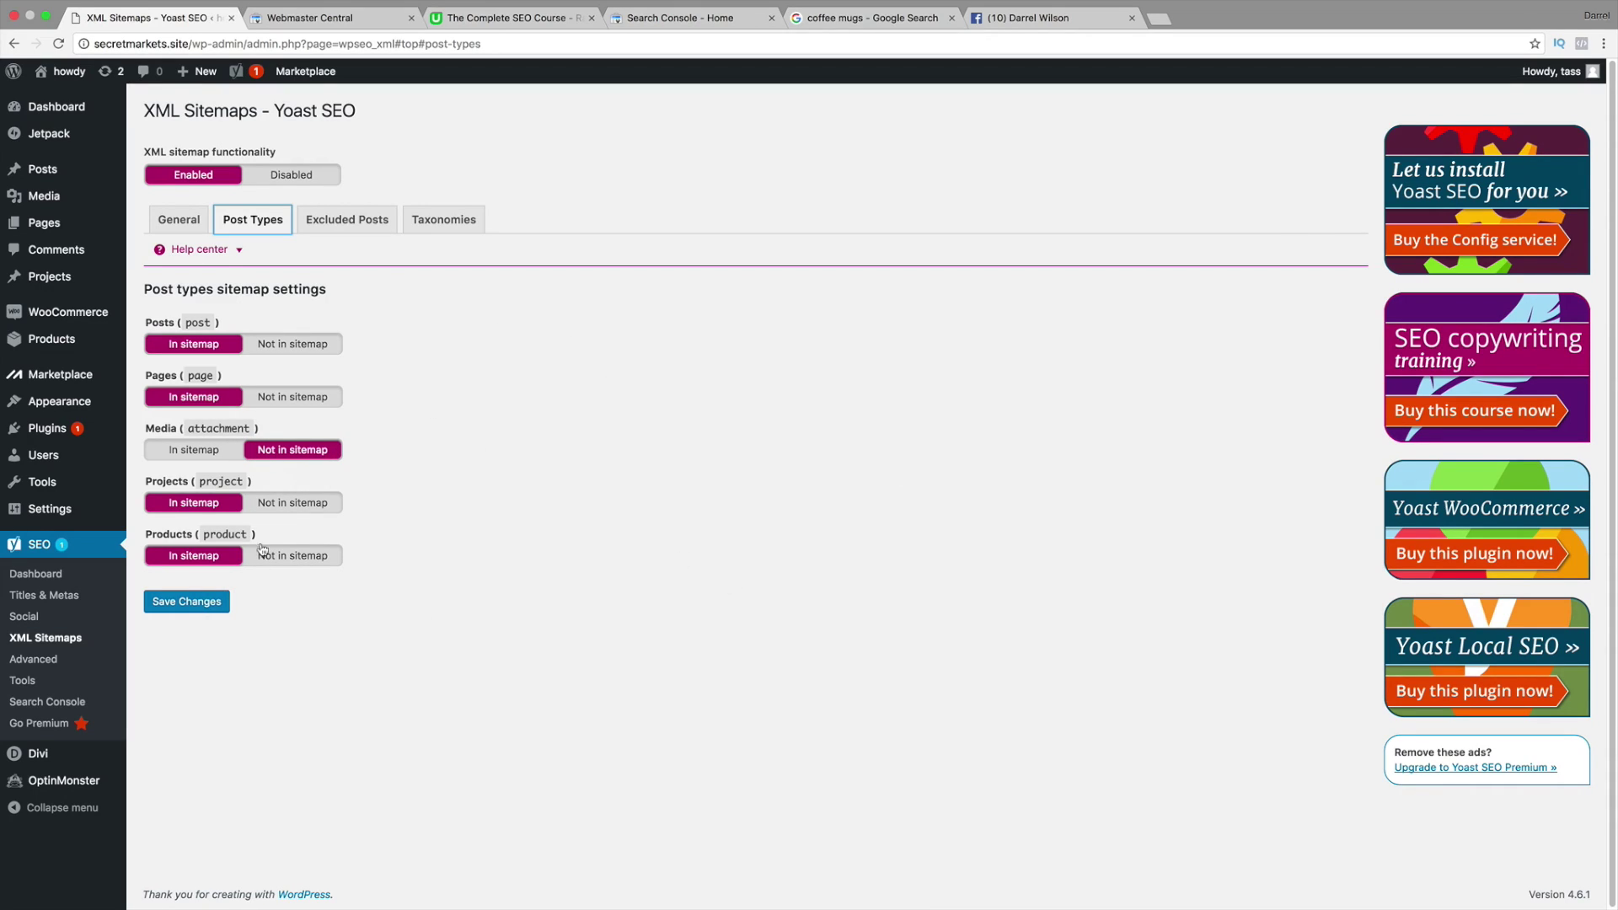
{"action": "left_click", "coordinate": [353, 229]}
{"action": "left_click", "coordinate": [403, 368]}
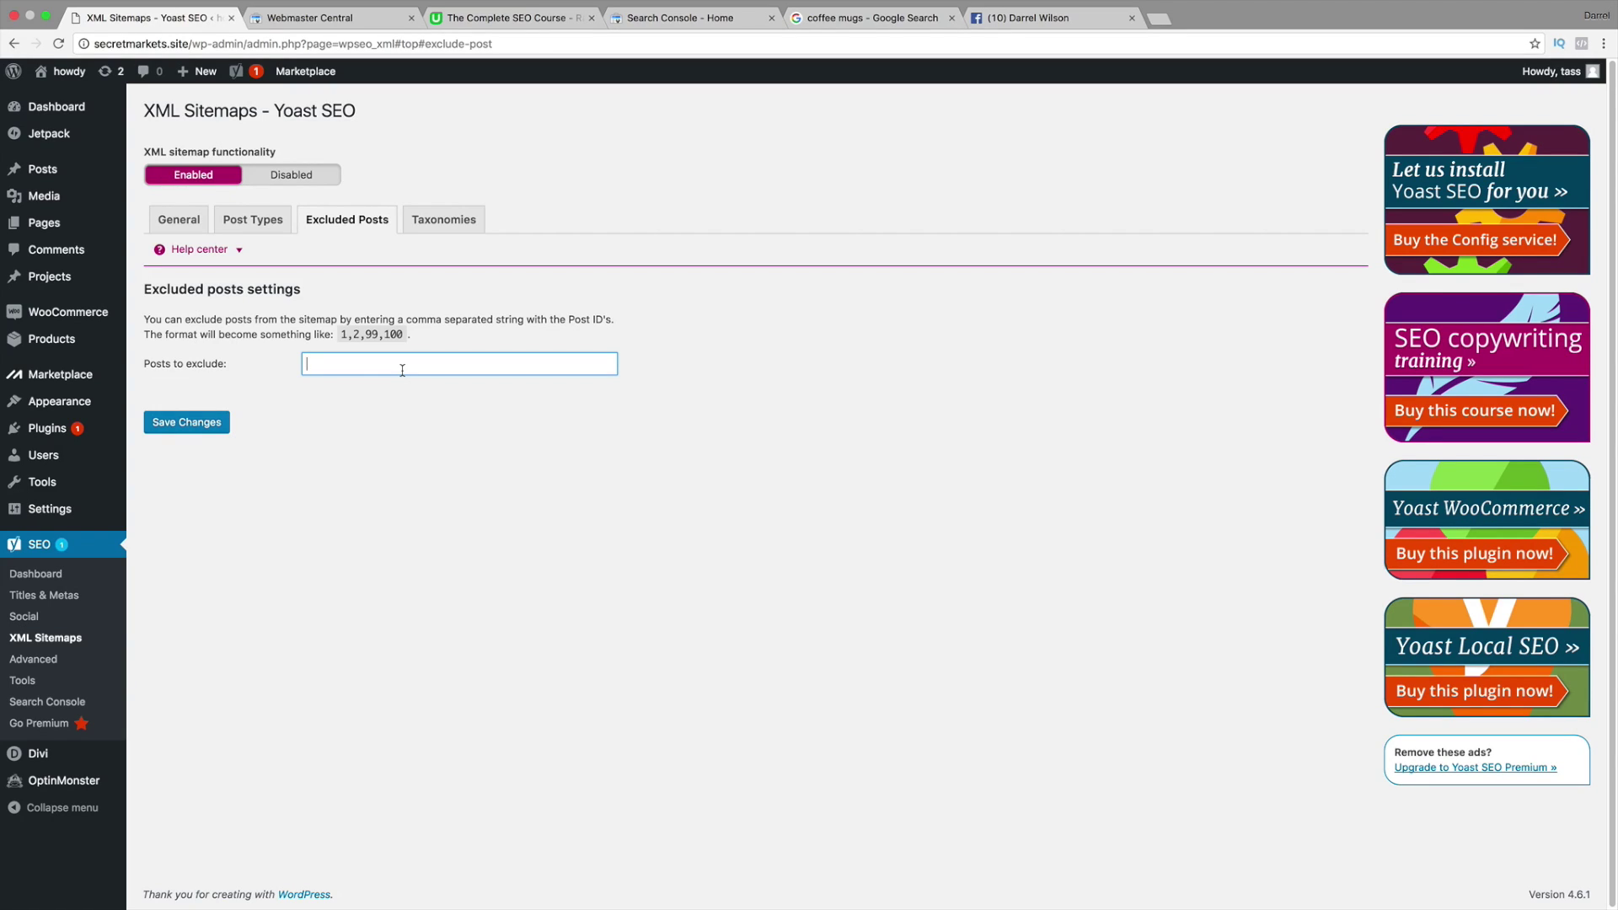
Step: Review the excluded posts instructions, including the Post ID format and the field for posts to exclude
{"action": "left_click_drag", "start_coordinate": [566, 319], "coordinate": [619, 320]}
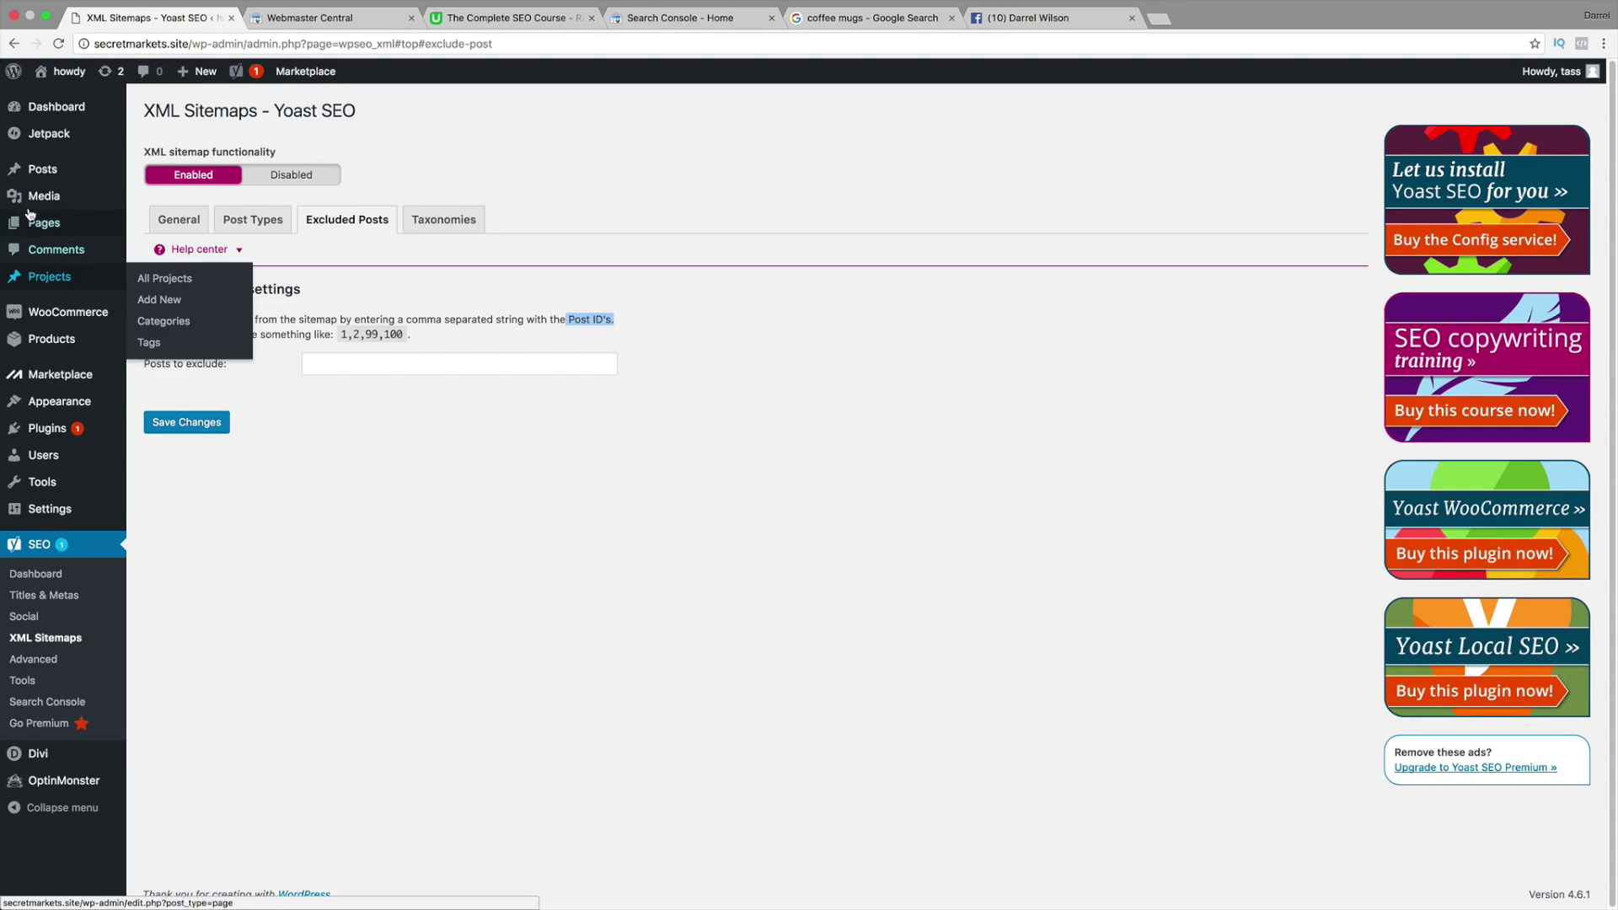
{"action": "mouse_move", "coordinate": [34, 186]}
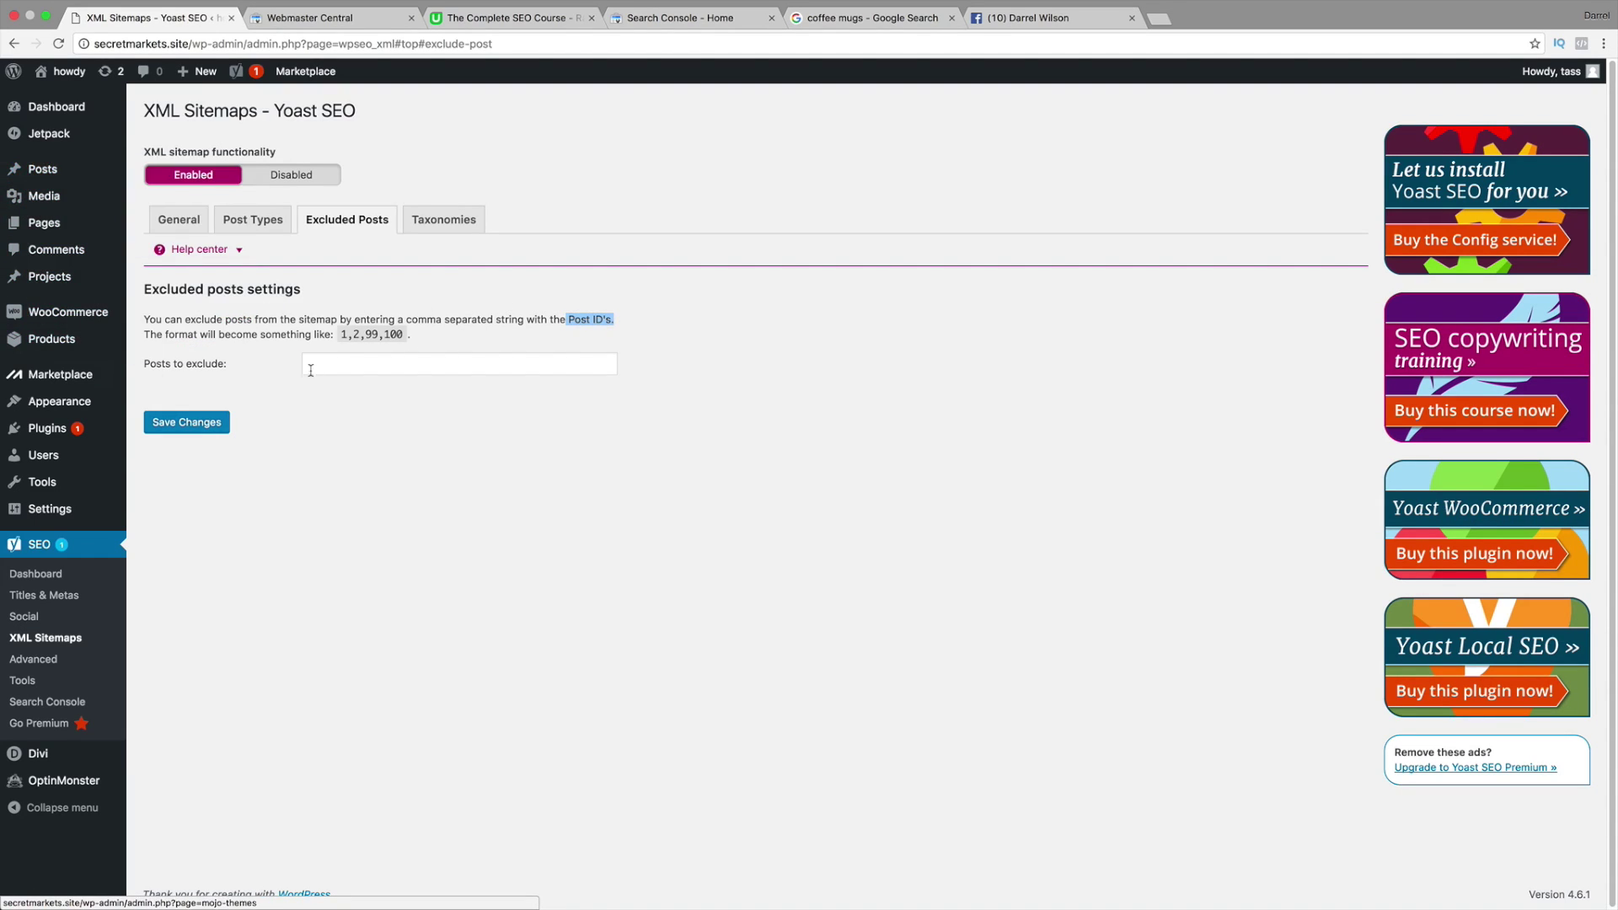
{"action": "left_click", "coordinate": [572, 365]}
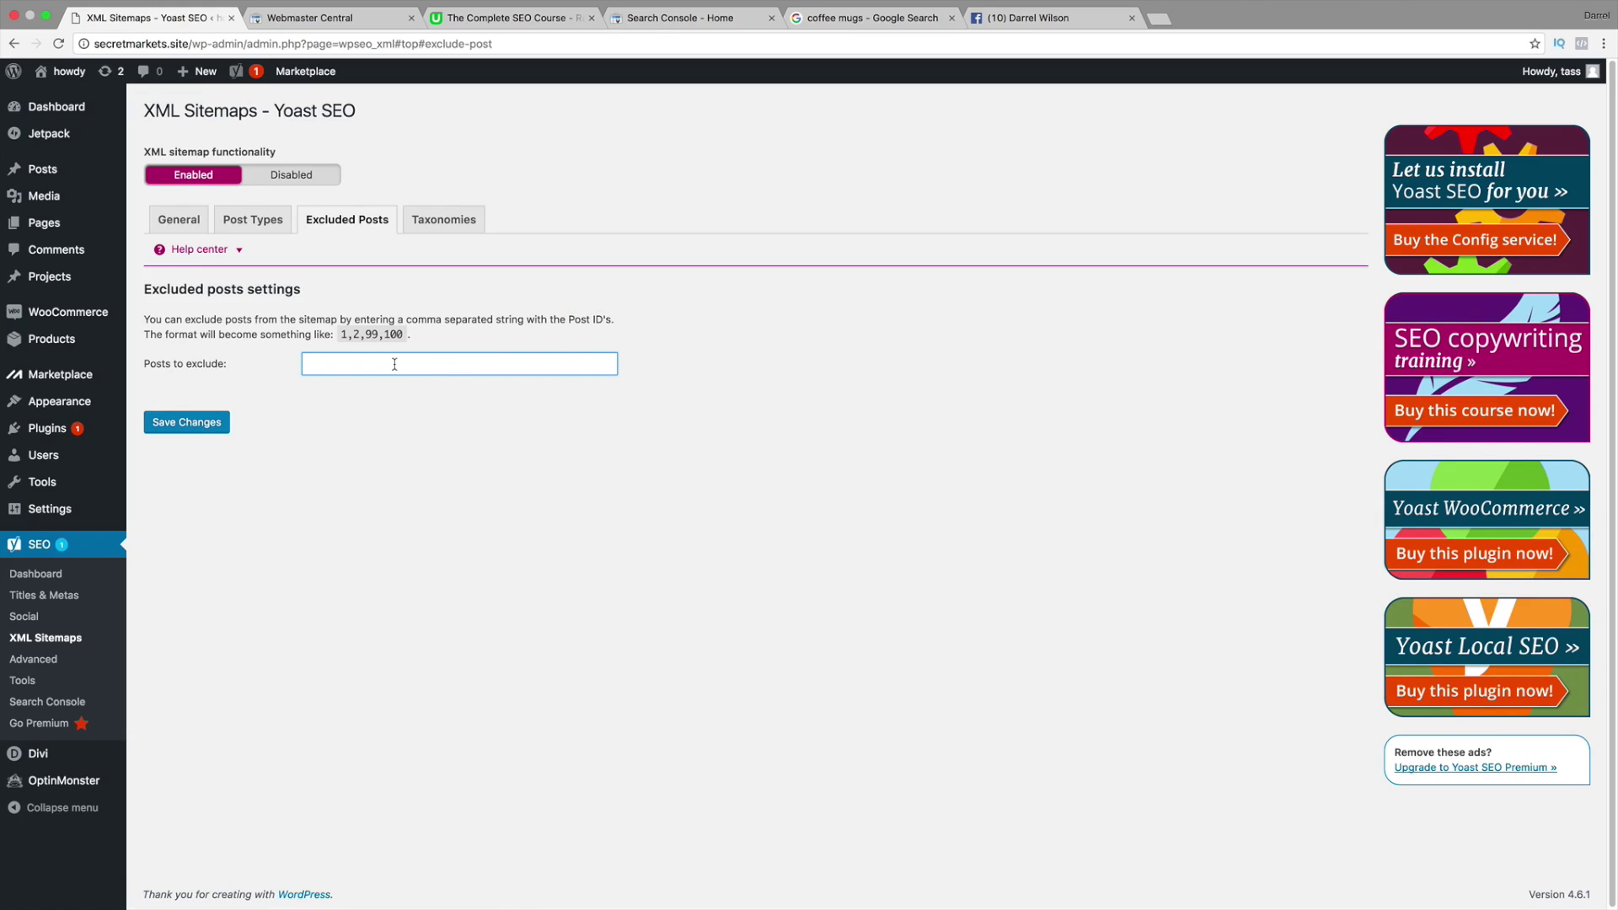
{"action": "left_click_drag", "start_coordinate": [326, 334], "coordinate": [412, 336]}
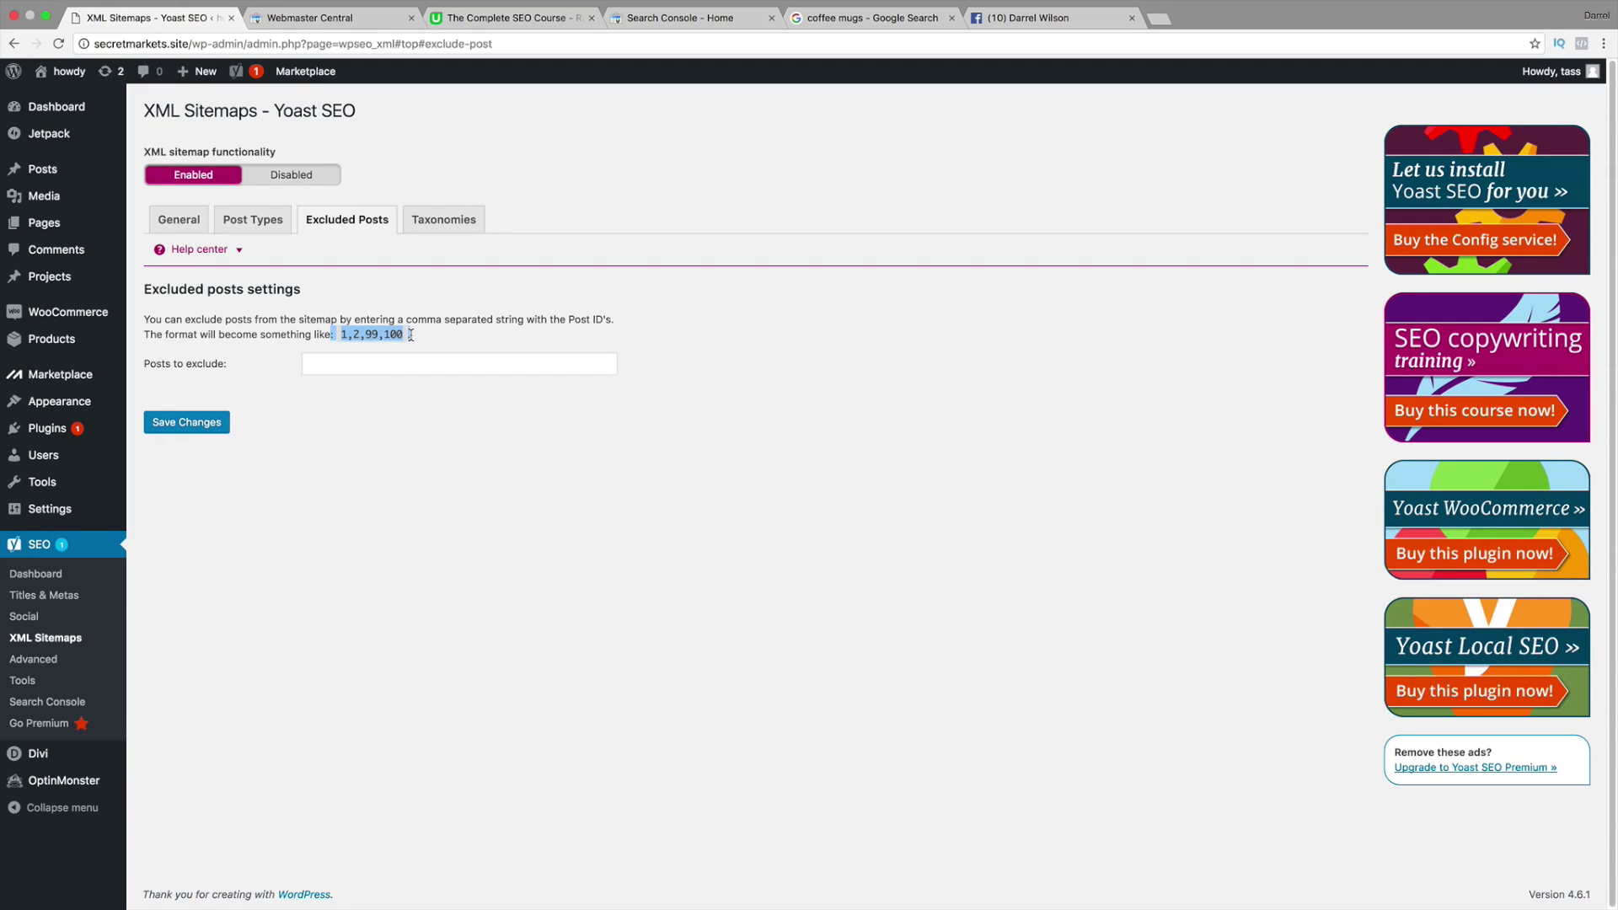
Step: Review the taxonomies sitemap settings and save them with the XML sitemap functionality enabled
{"action": "left_click", "coordinate": [428, 224]}
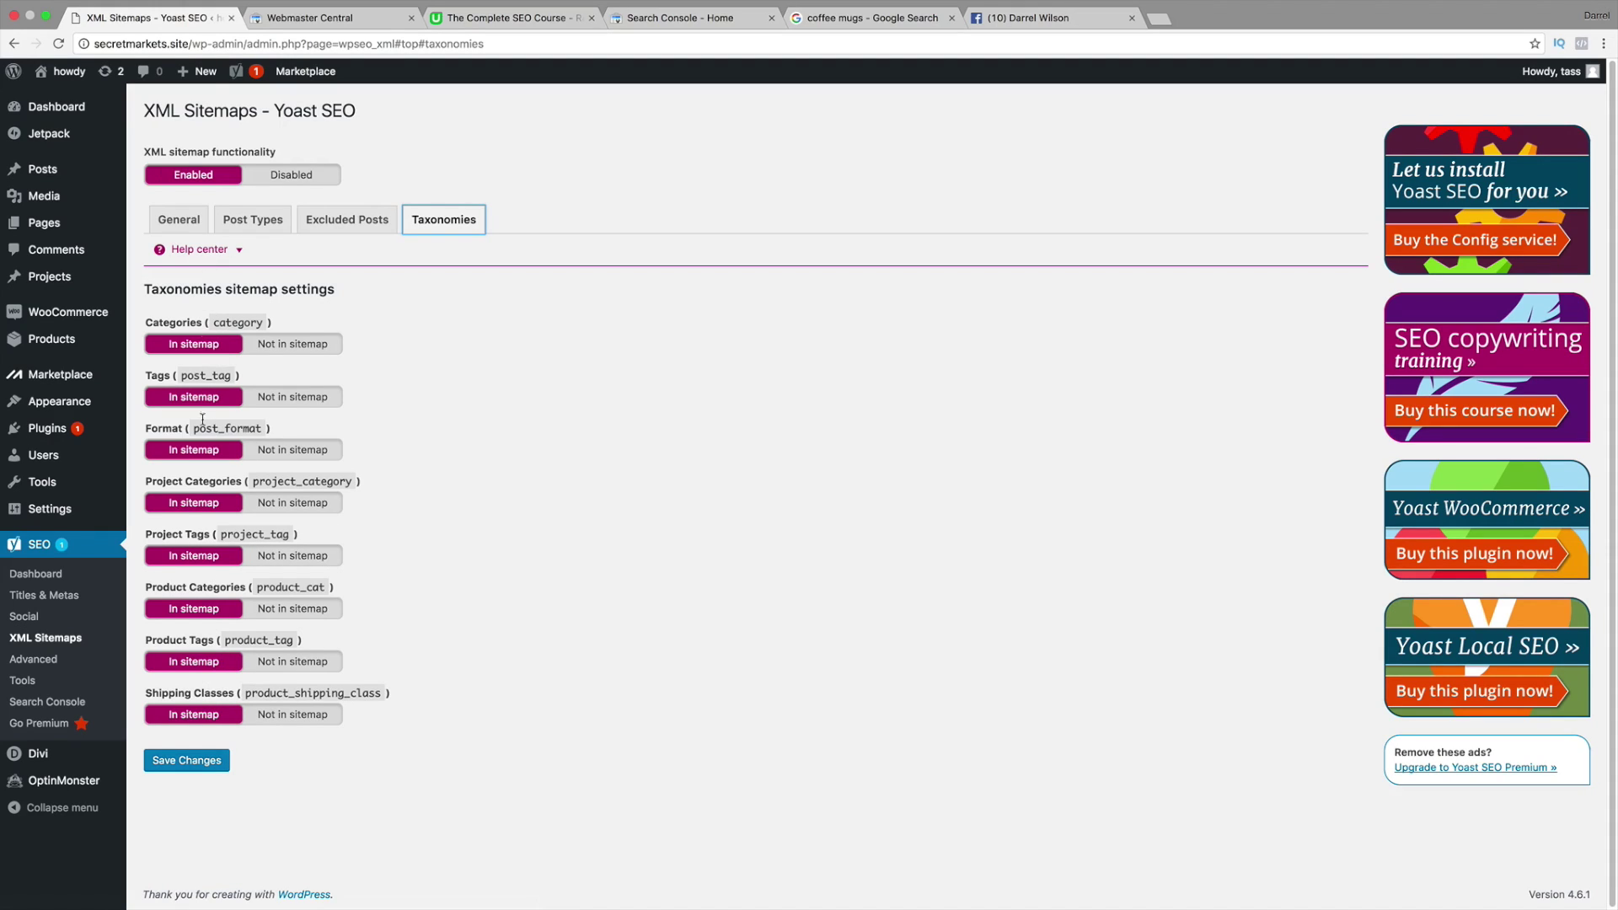
{"action": "left_click", "coordinate": [203, 769]}
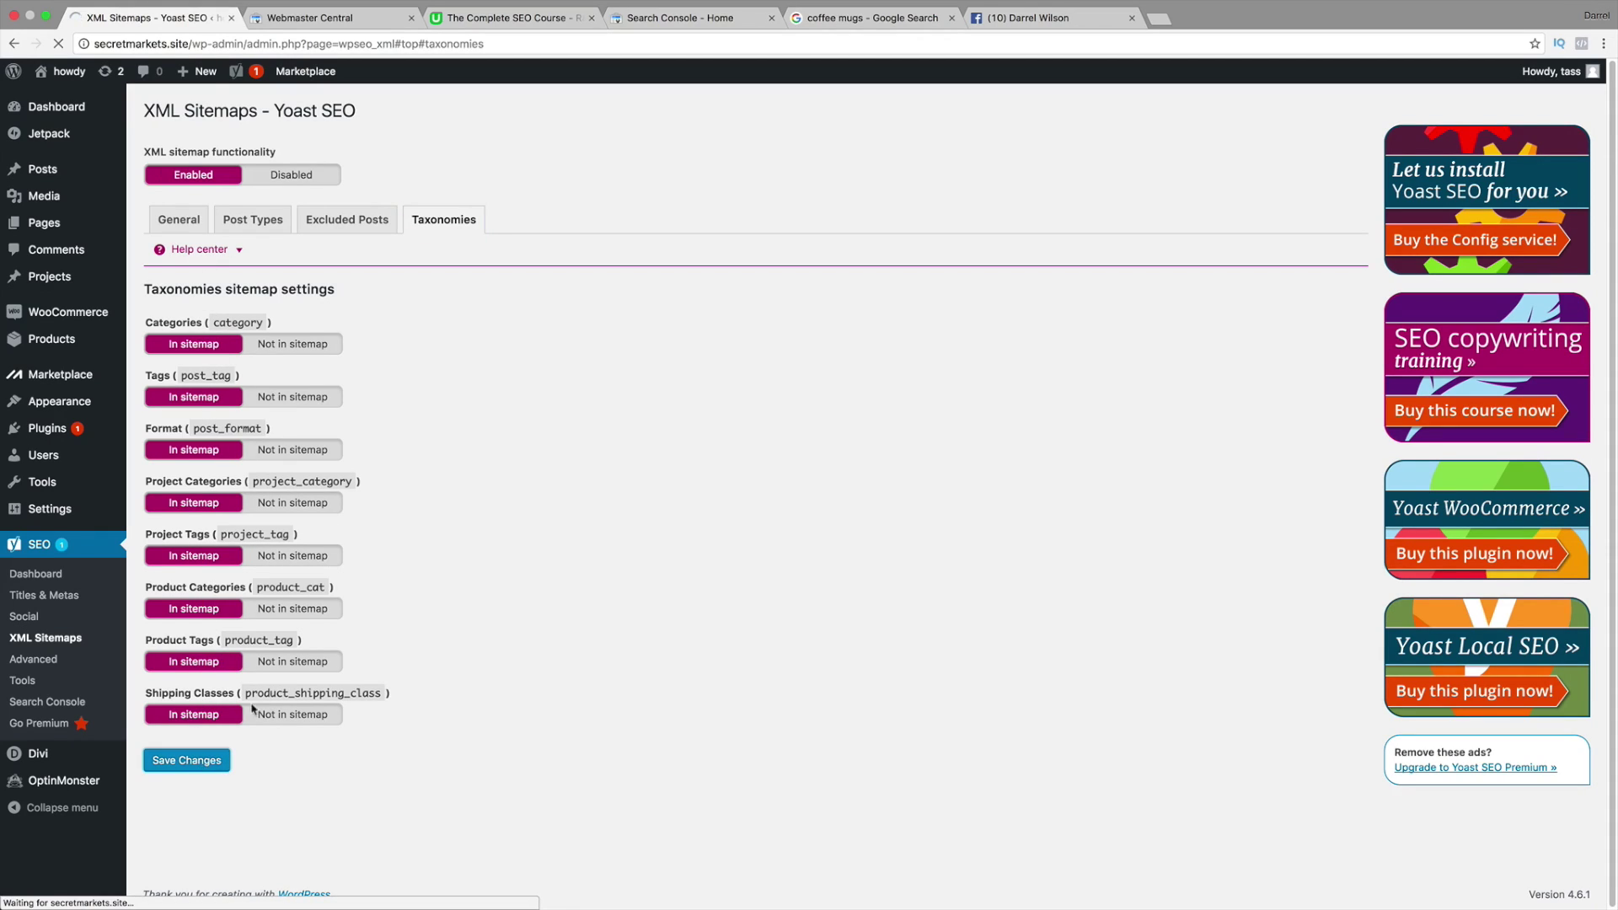
{"action": "left_click", "coordinate": [189, 221]}
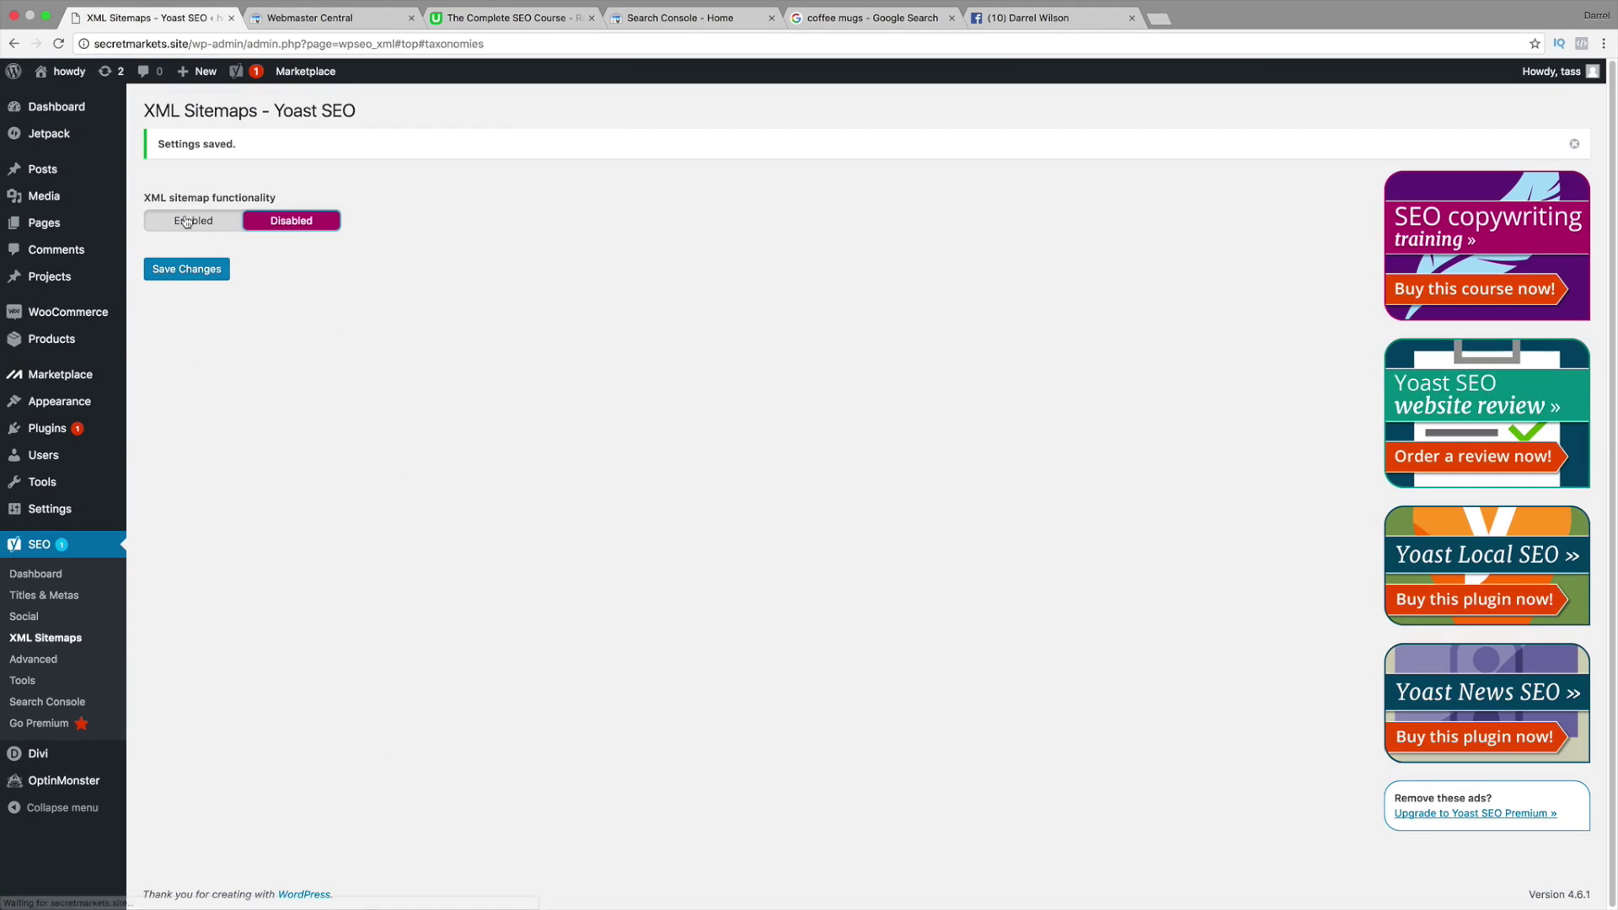
{"action": "left_click", "coordinate": [211, 222]}
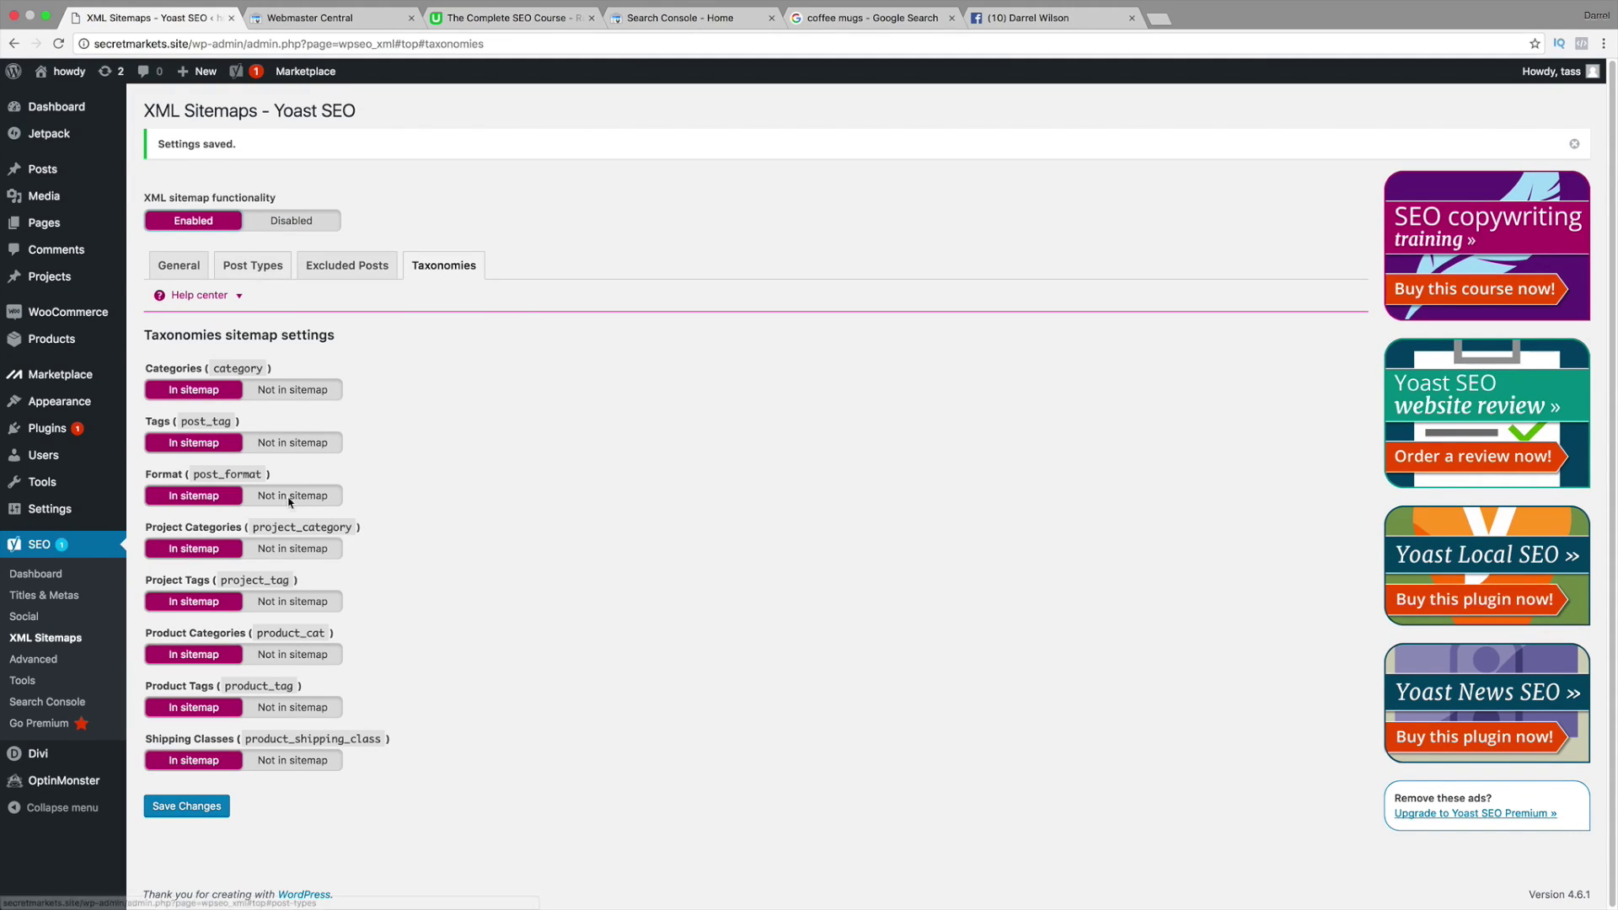
{"action": "left_click", "coordinate": [208, 808]}
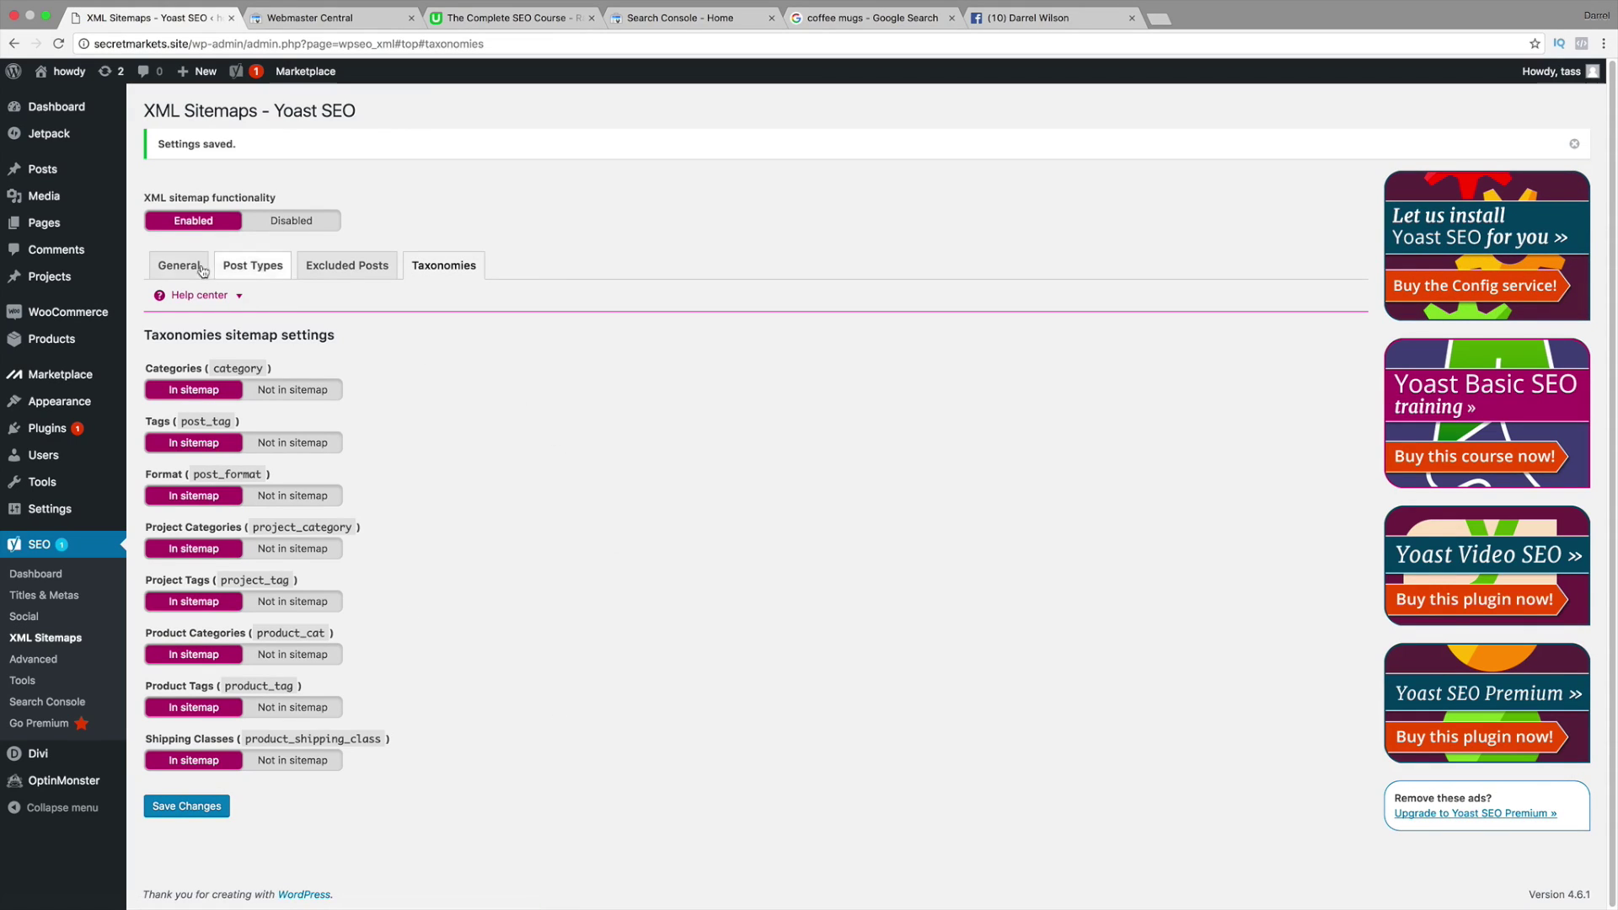
Step: View the site's XML sitemap index from the general sitemap settings and return to the settings page
{"action": "left_click", "coordinate": [189, 266]}
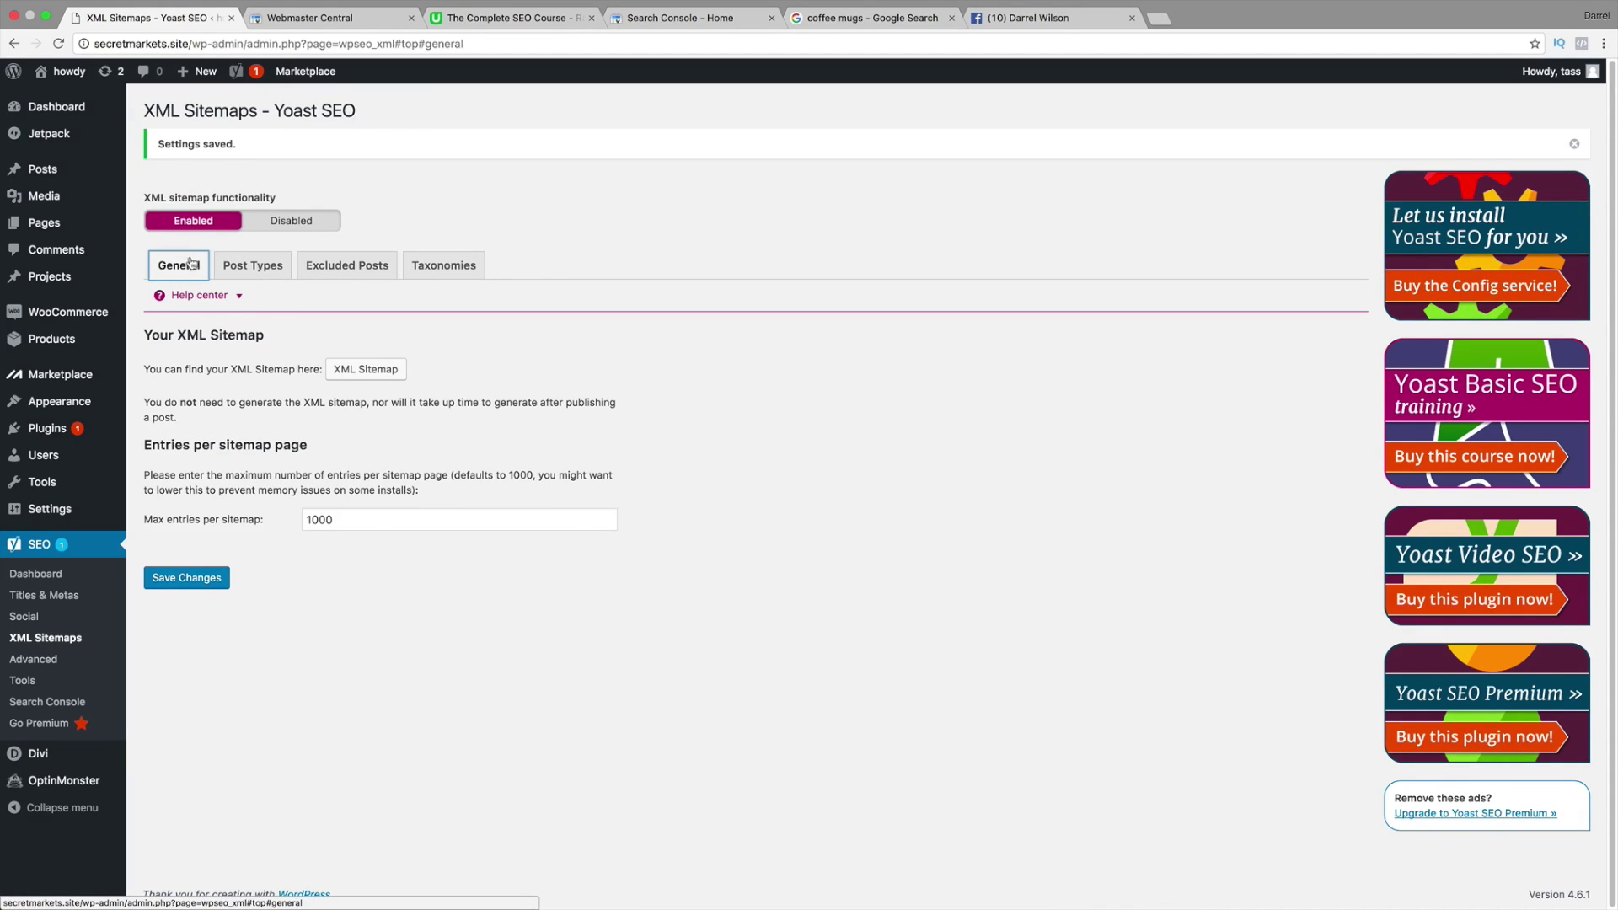
{"action": "left_click", "coordinate": [391, 374]}
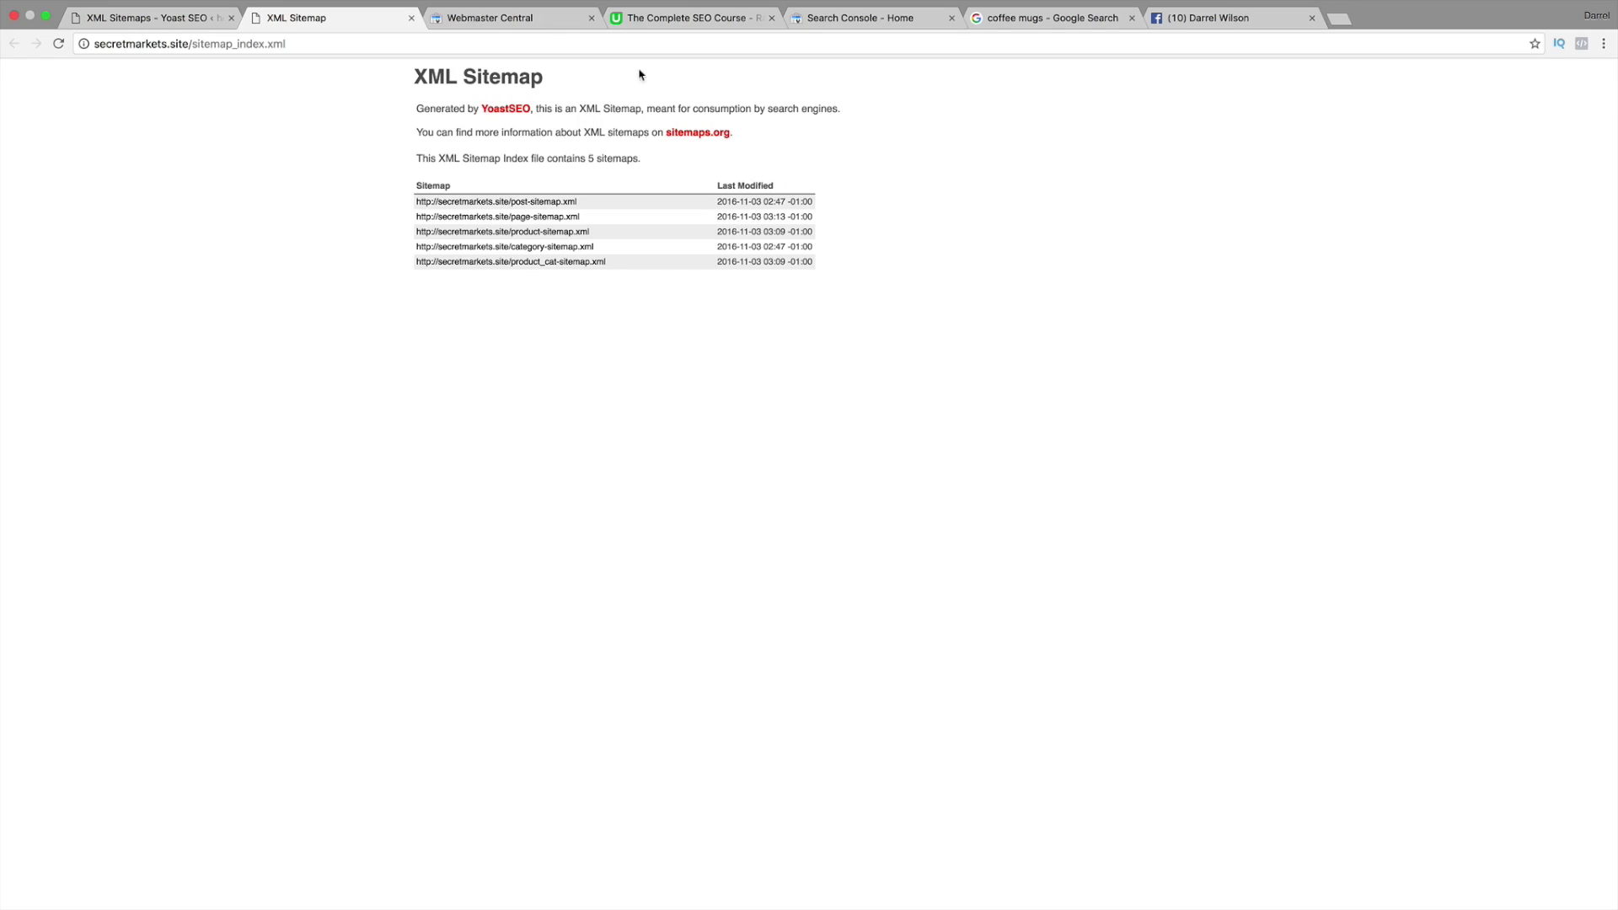
{"action": "left_click", "coordinate": [126, 18]}
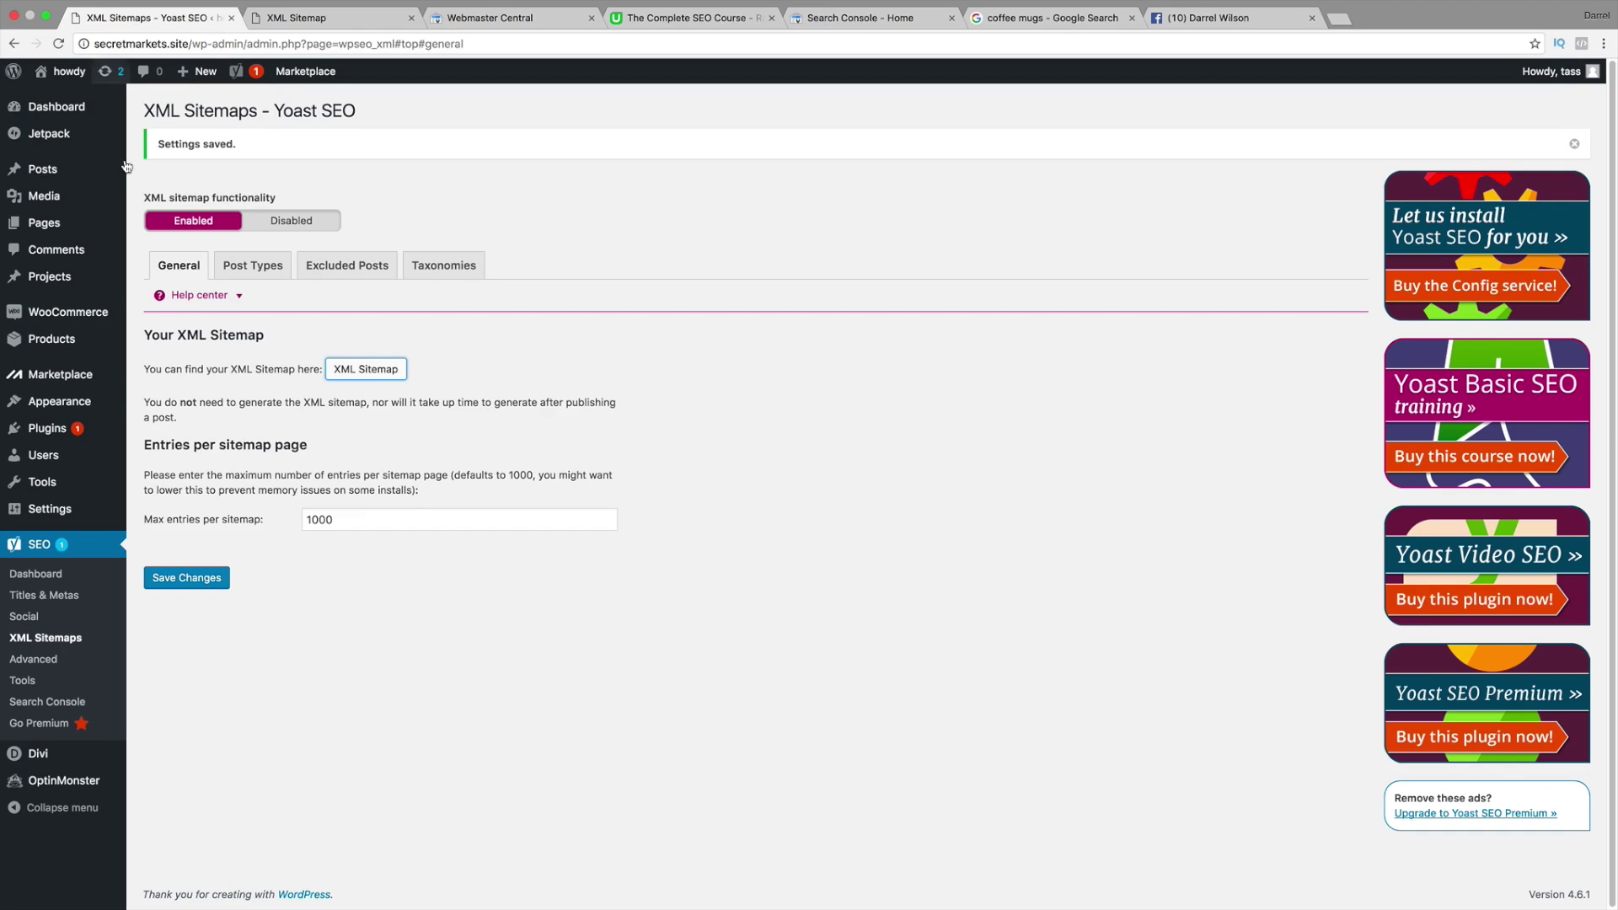
Step: Set the site's permalink structure to Day and name and save the changes
{"action": "mouse_move", "coordinate": [124, 406]}
{"action": "mouse_move", "coordinate": [122, 510]}
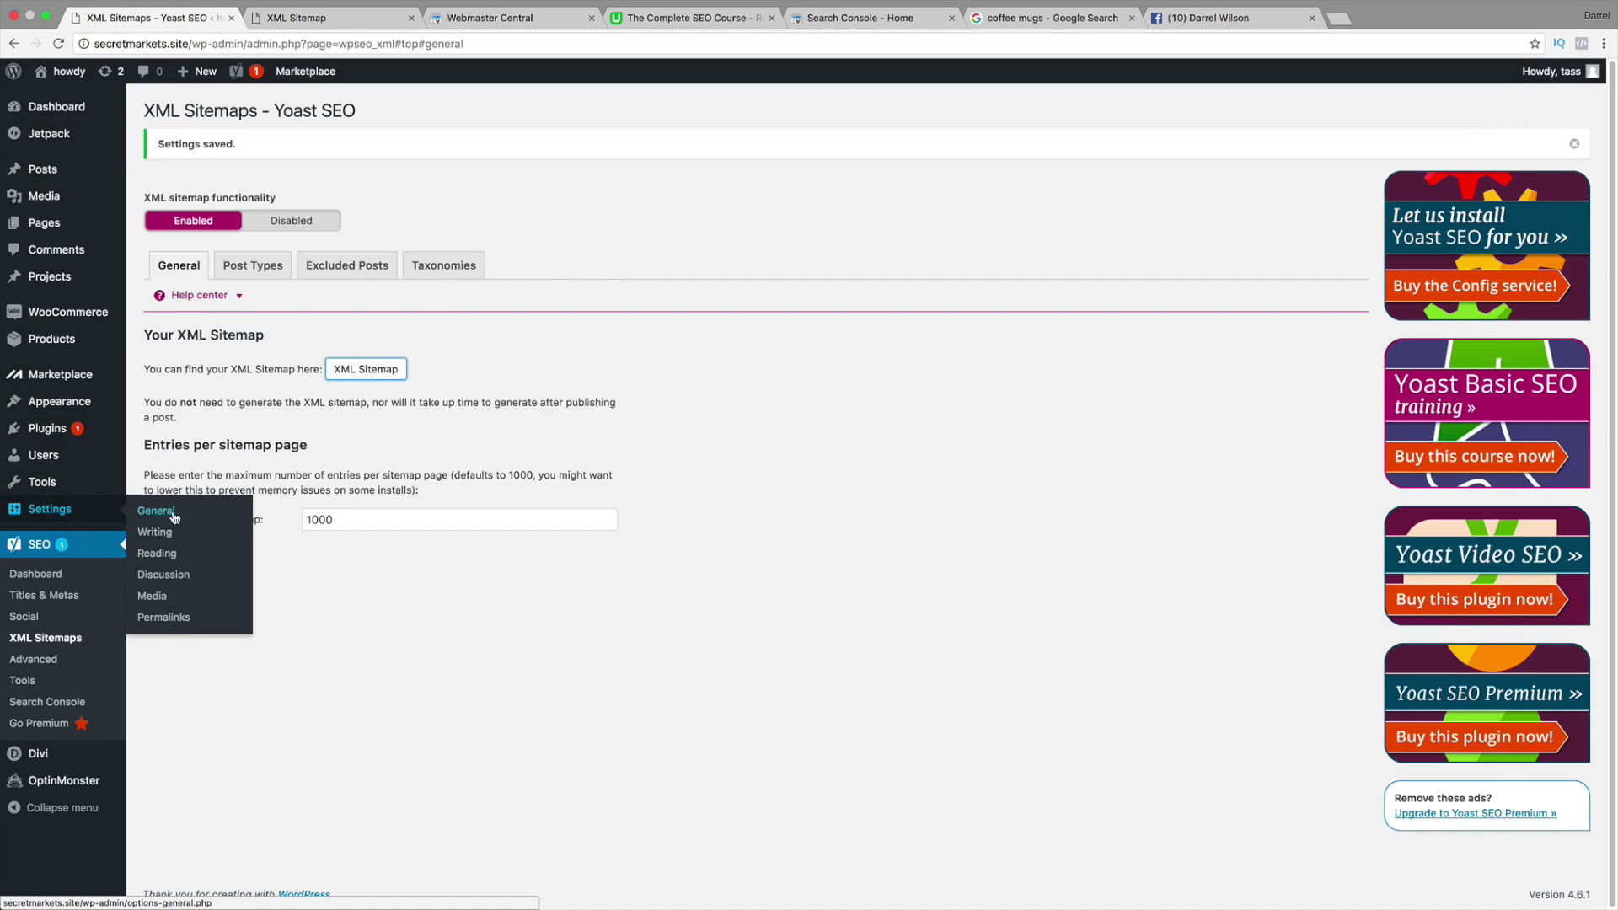
{"action": "left_click", "coordinate": [190, 619]}
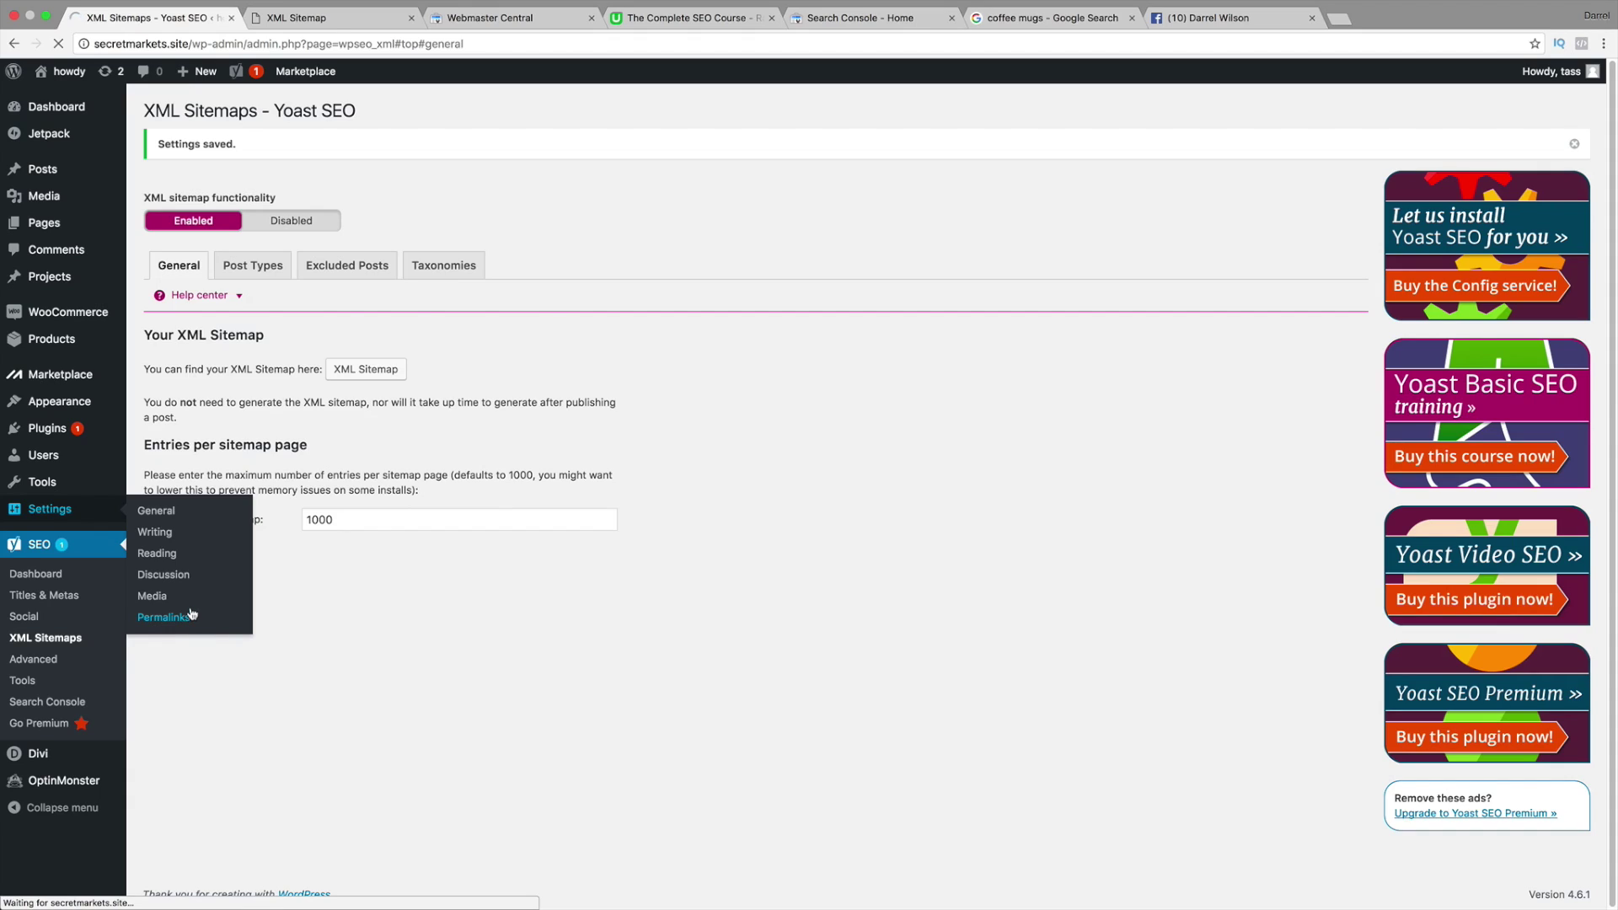
{"action": "left_click", "coordinate": [167, 452]}
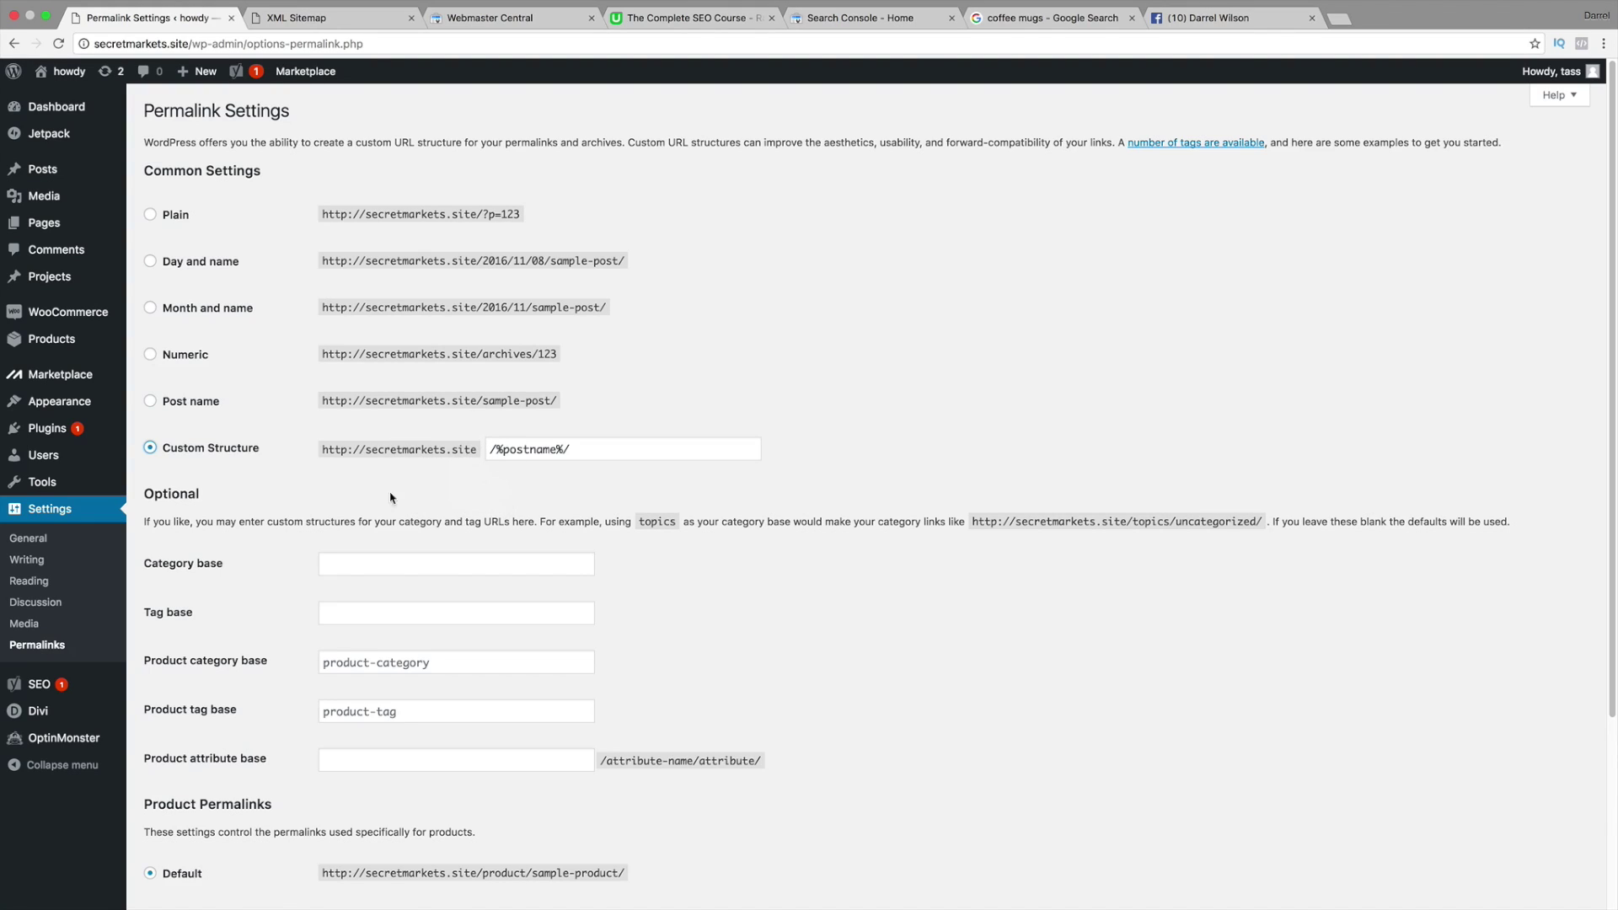
{"action": "left_click", "coordinate": [151, 402]}
{"action": "left_click", "coordinate": [151, 262]}
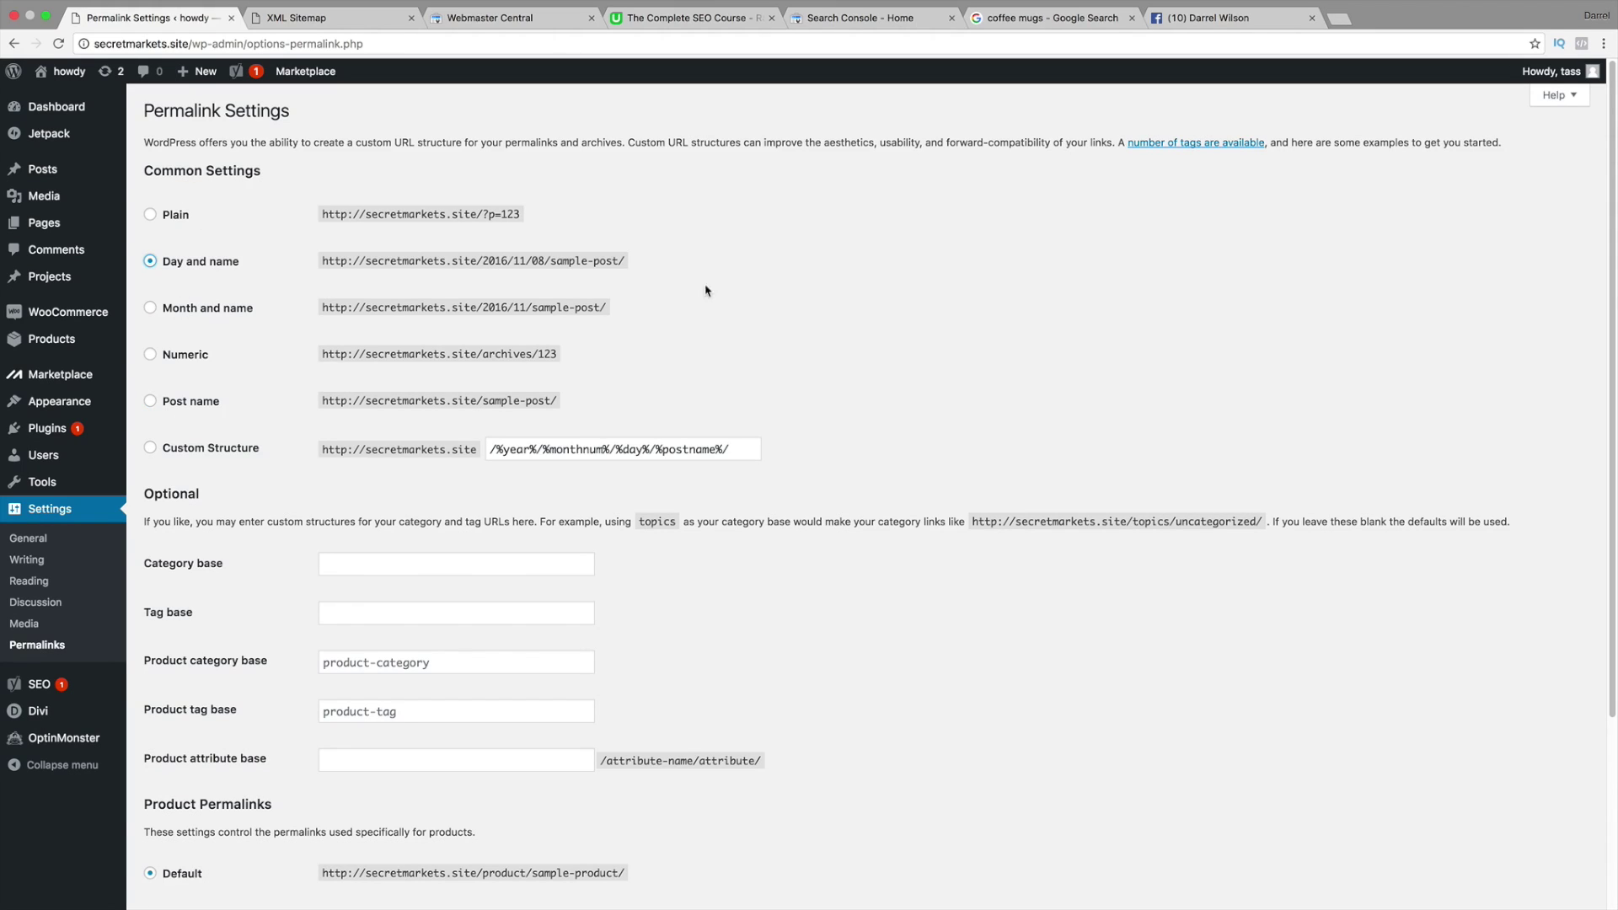
{"action": "scroll", "coordinate": [705, 289], "scroll_direction": "down", "scroll_amount": 3}
{"action": "left_click", "coordinate": [208, 825]}
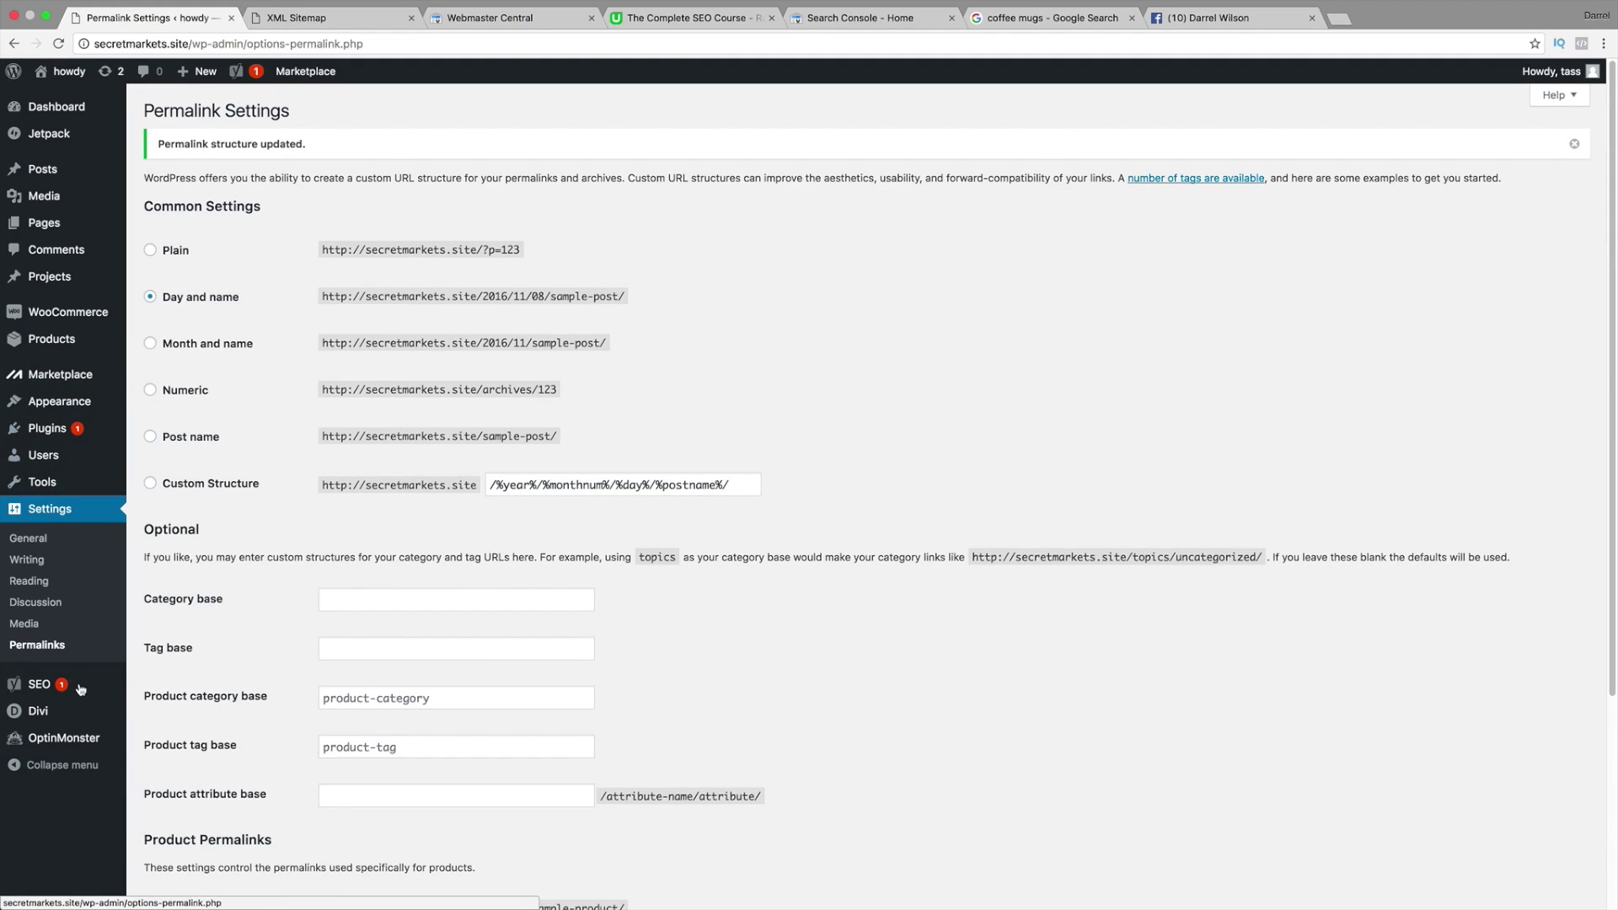
Step: Check the XML sitemap index with the Day and name permalinks and return to the sitemap settings
{"action": "mouse_move", "coordinate": [70, 693]}
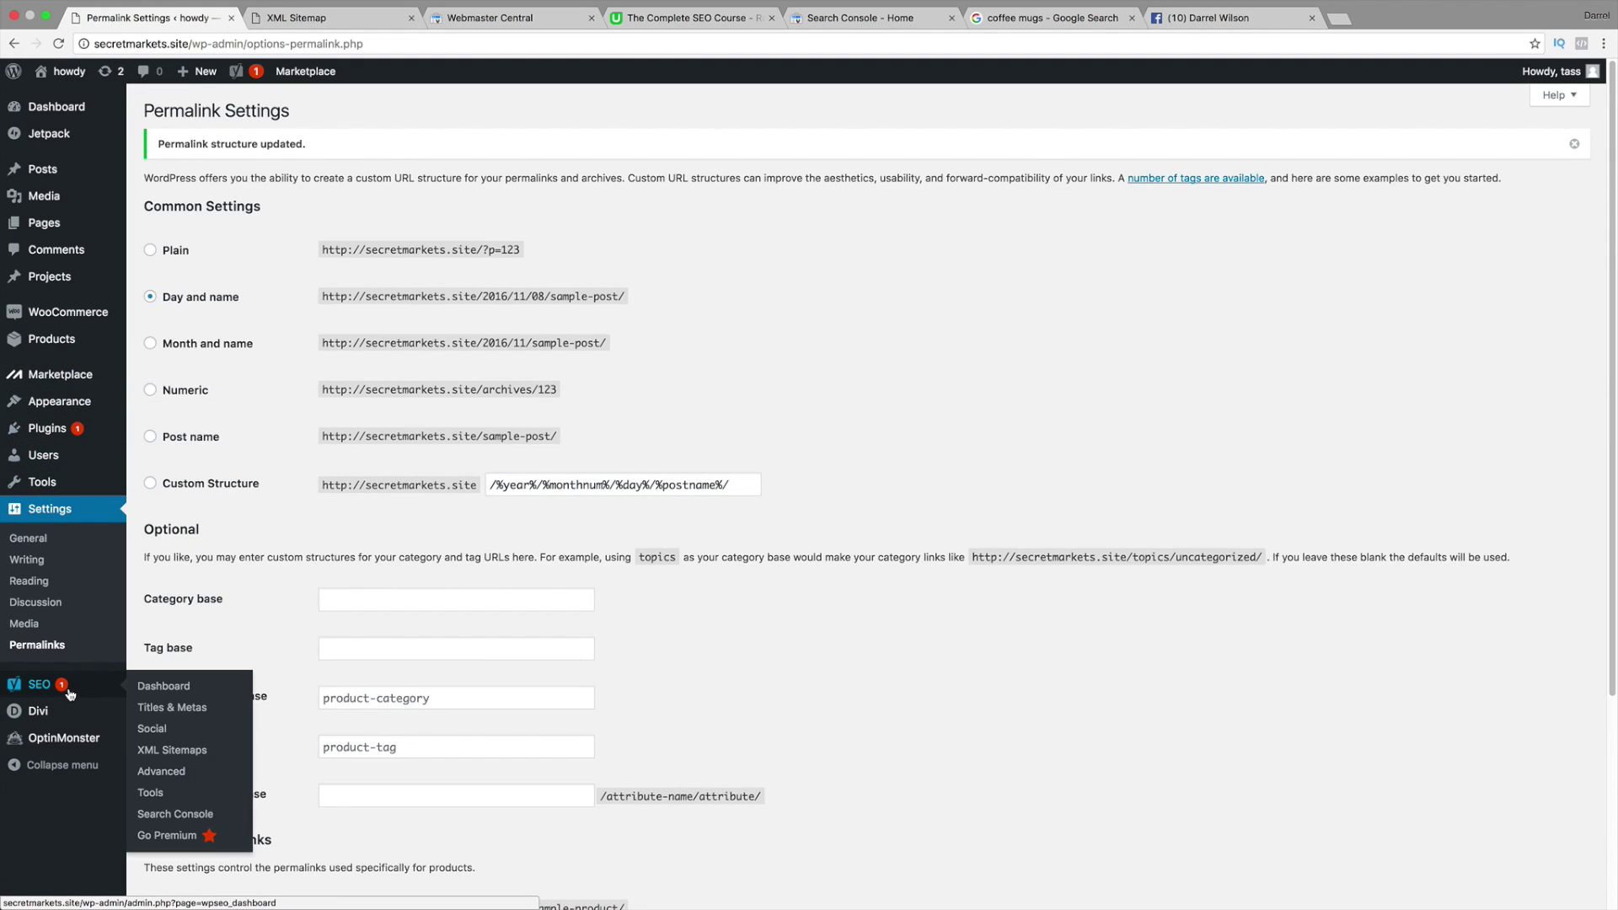
{"action": "left_click", "coordinate": [144, 751]}
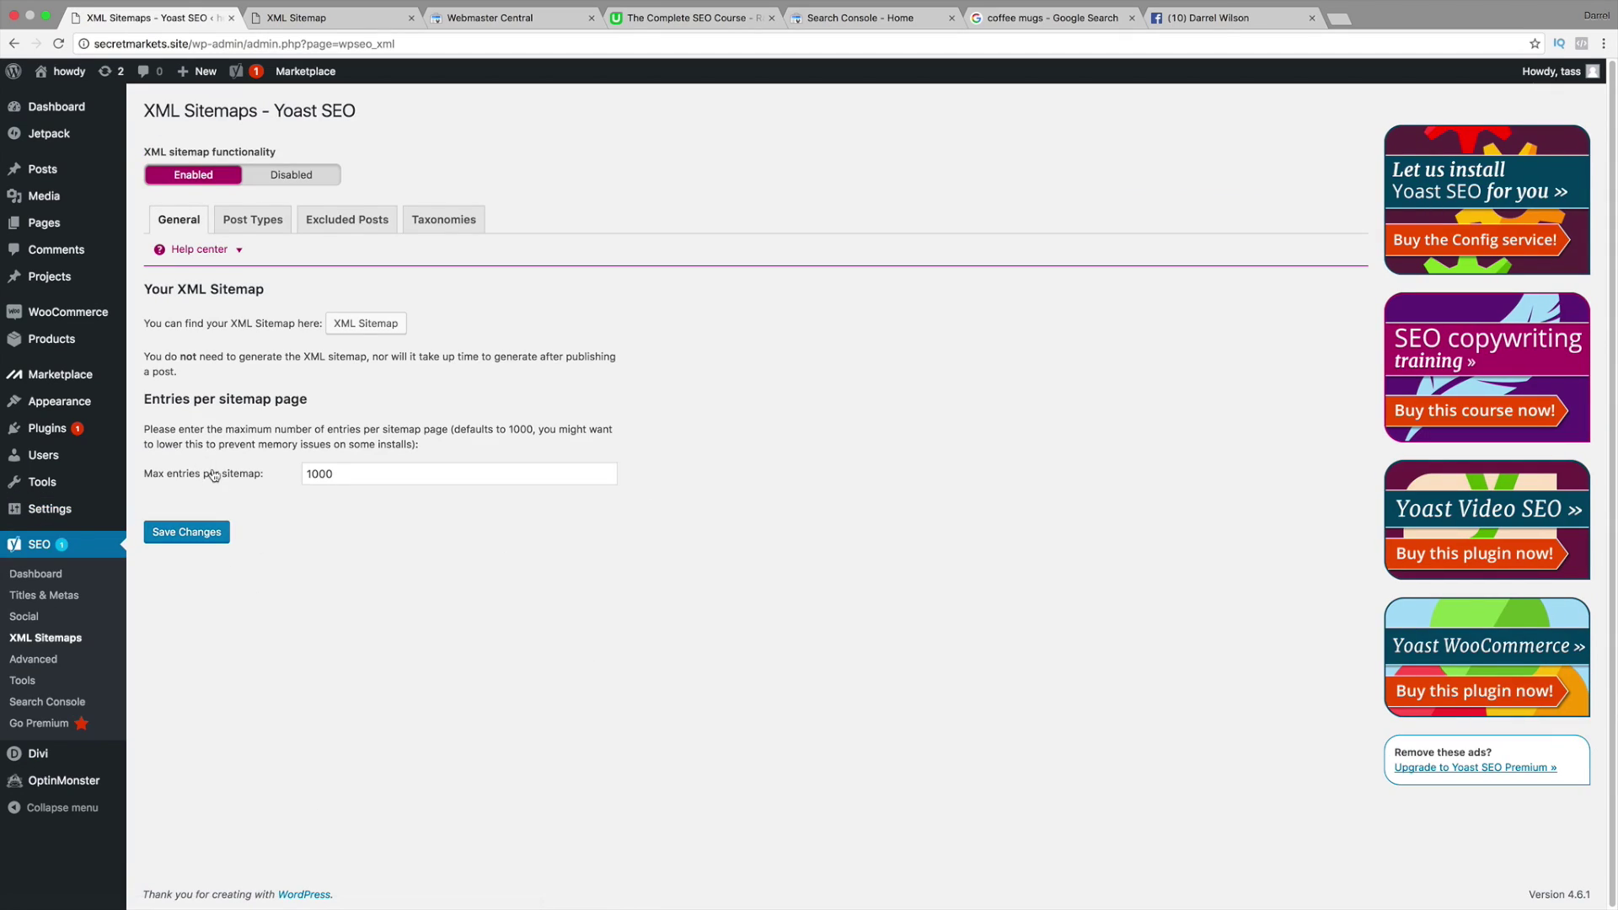
{"action": "left_click", "coordinate": [366, 323]}
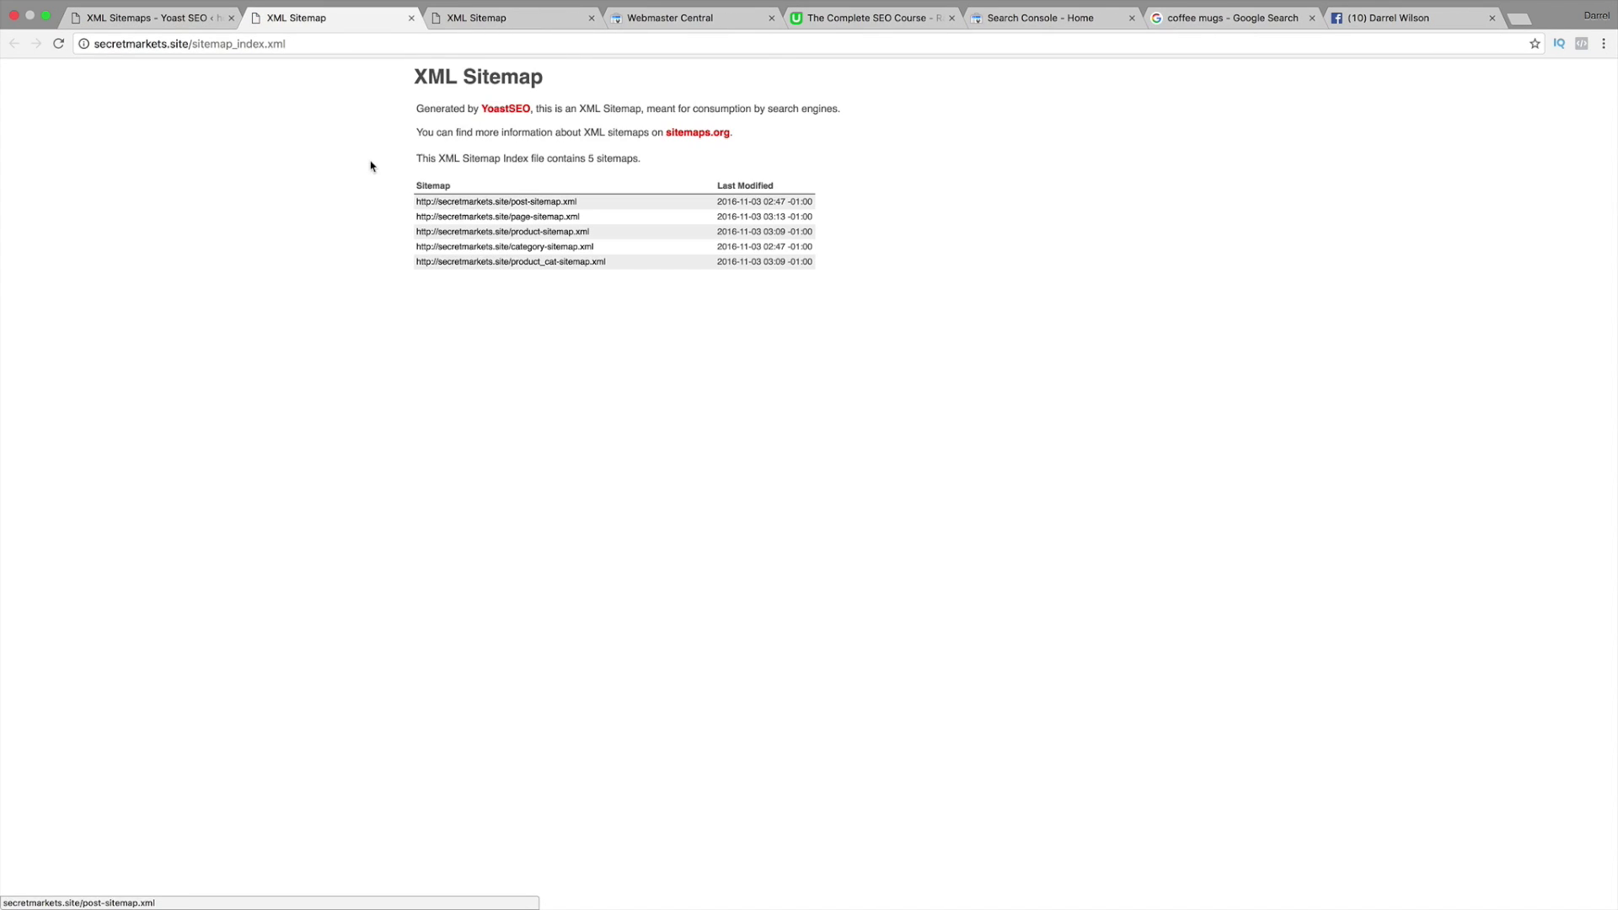
{"action": "left_click", "coordinate": [209, 24]}
Step: Set the site's permalink structure to Post name and save the changes
{"action": "mouse_move", "coordinate": [74, 512]}
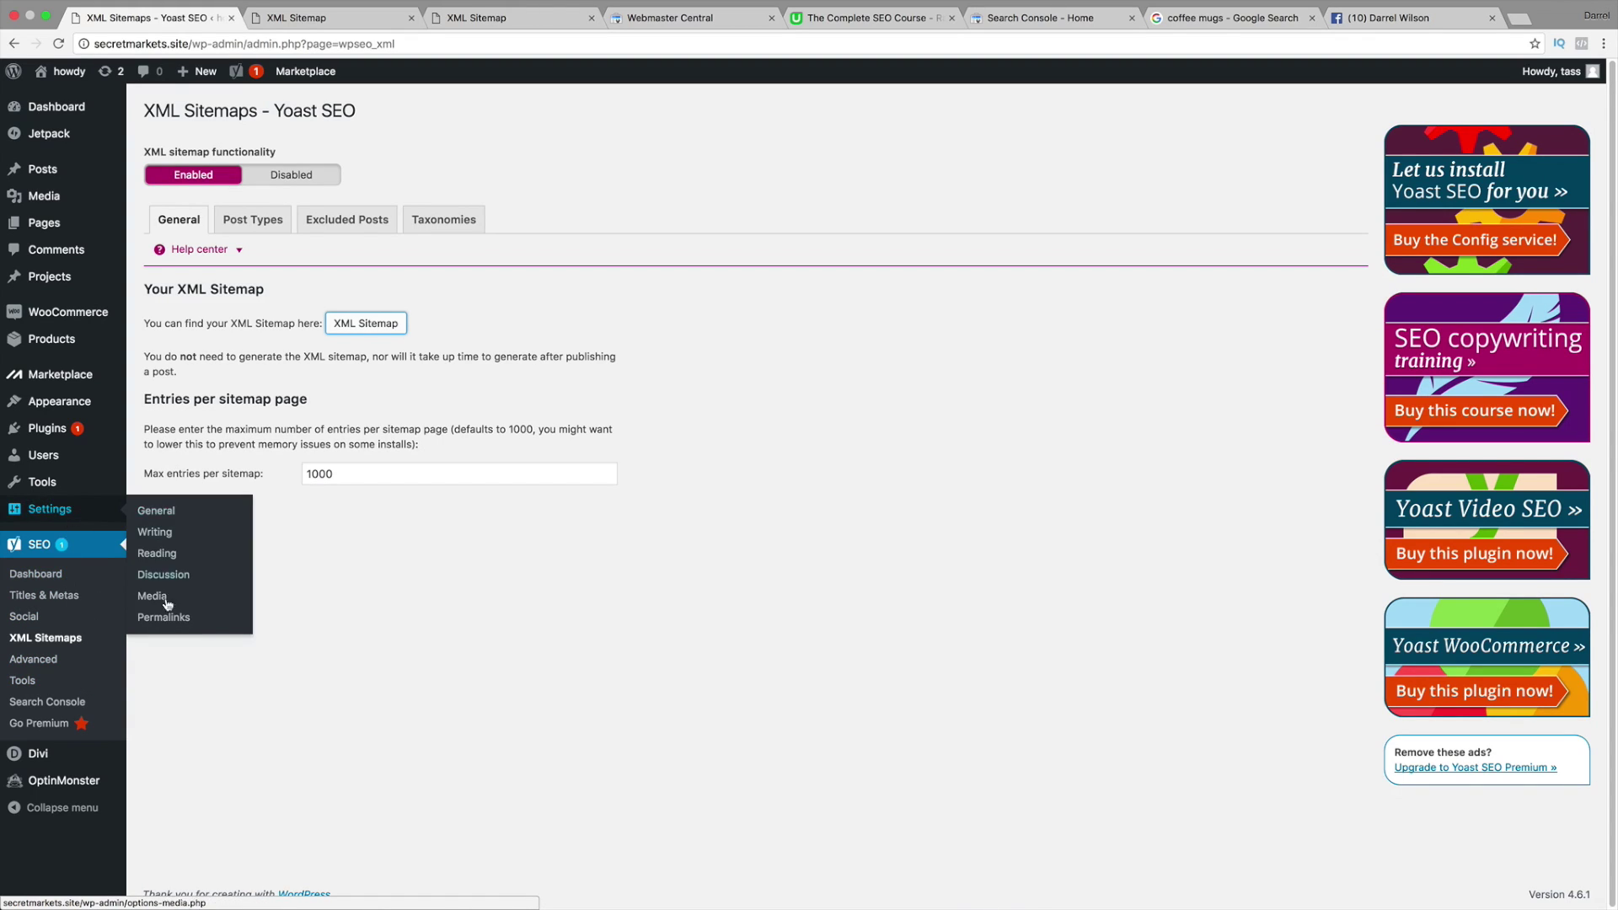
{"action": "left_click", "coordinate": [166, 621]}
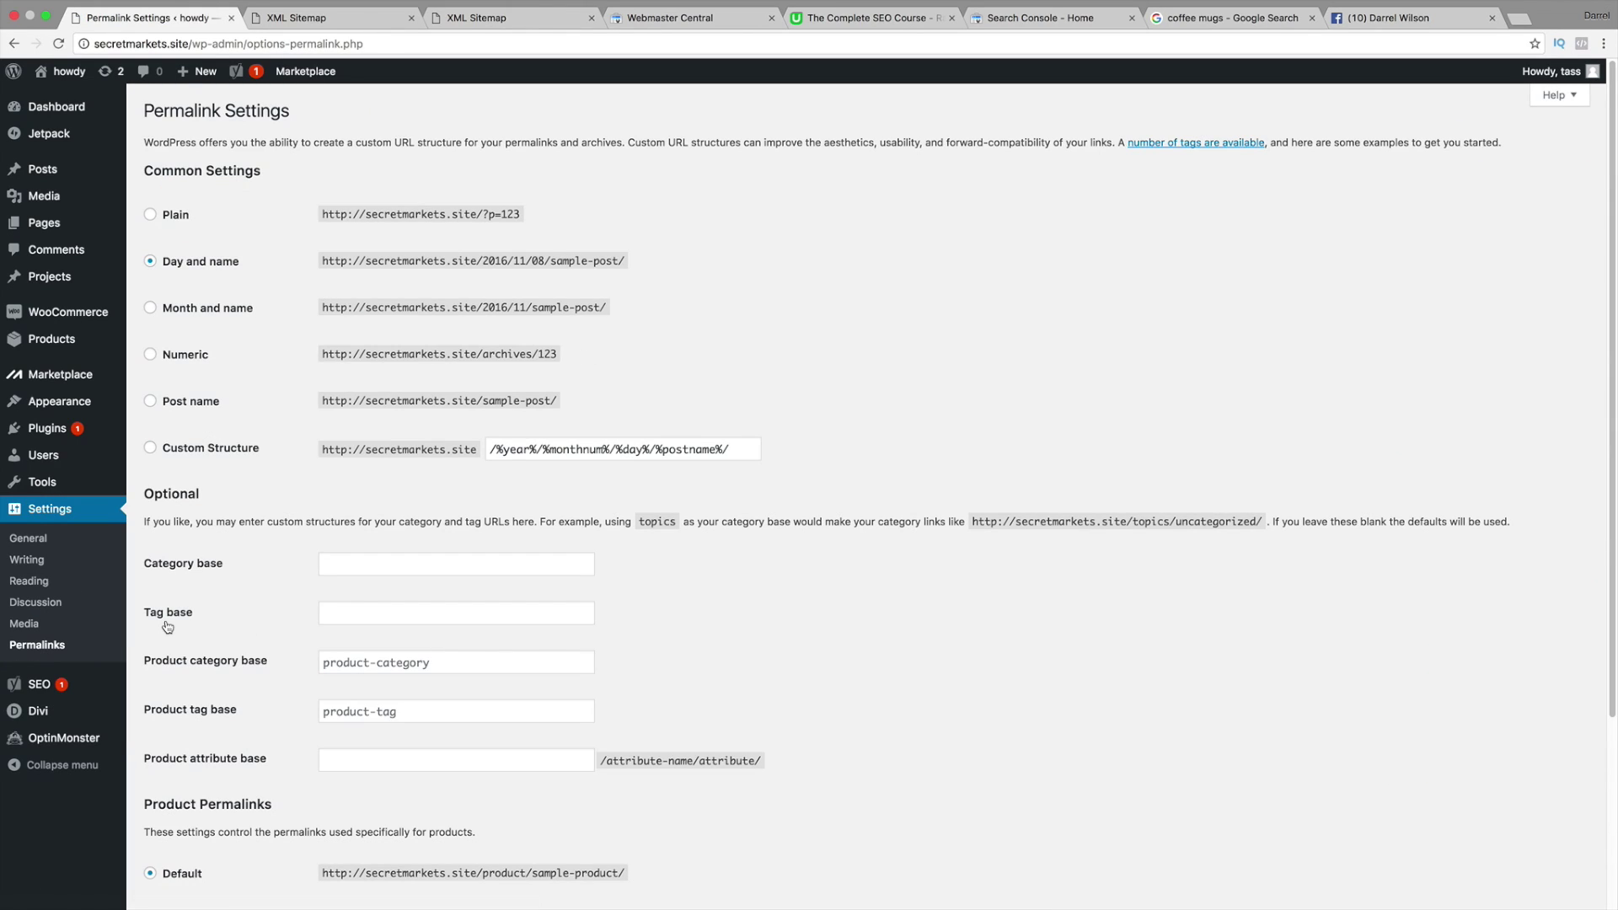
{"action": "left_click", "coordinate": [150, 403]}
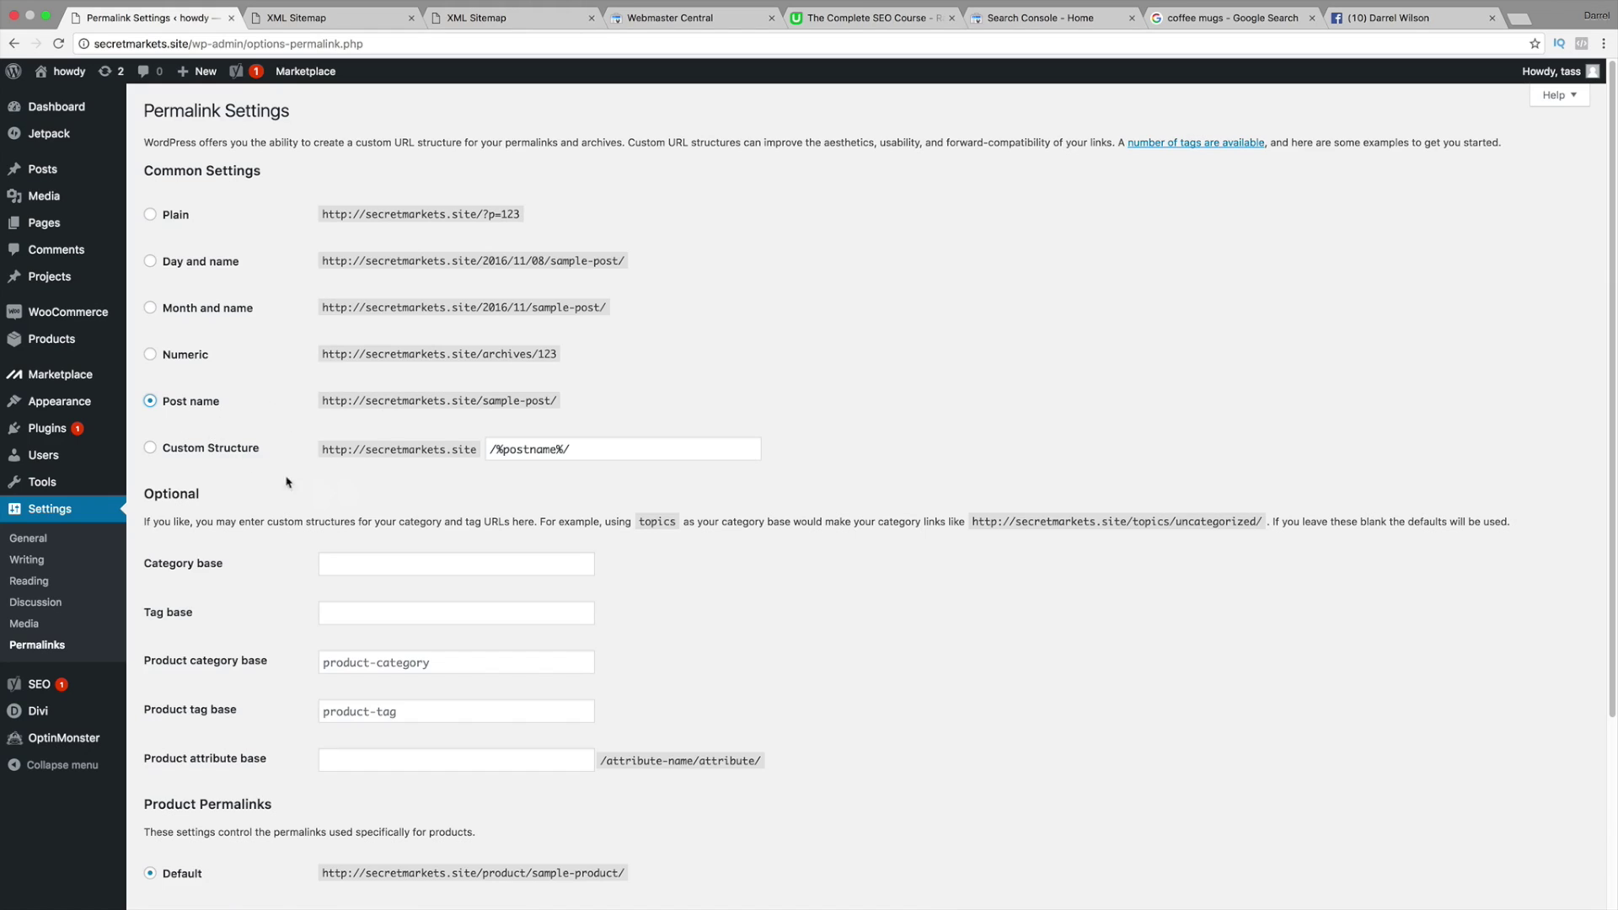
{"action": "scroll", "coordinate": [287, 482], "scroll_direction": "down", "scroll_amount": 5}
{"action": "left_click", "coordinate": [186, 829]}
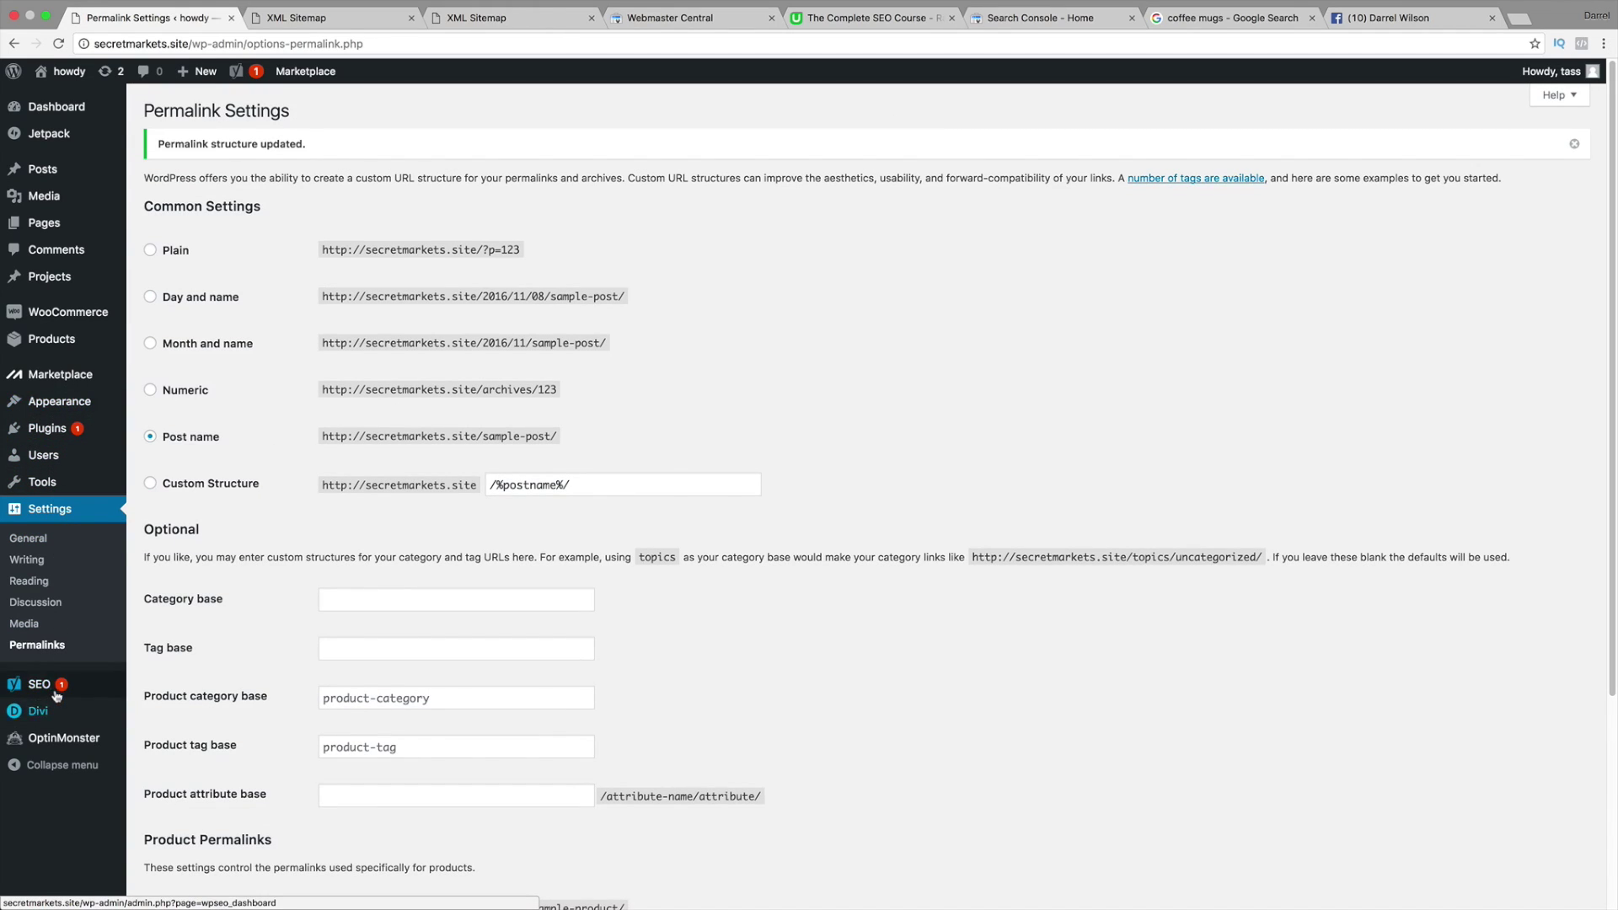
Step: Go back to the Yoast XML sitemap settings and open the sitemap index with the Post name permalinks
{"action": "mouse_move", "coordinate": [49, 688]}
{"action": "left_click", "coordinate": [185, 752]}
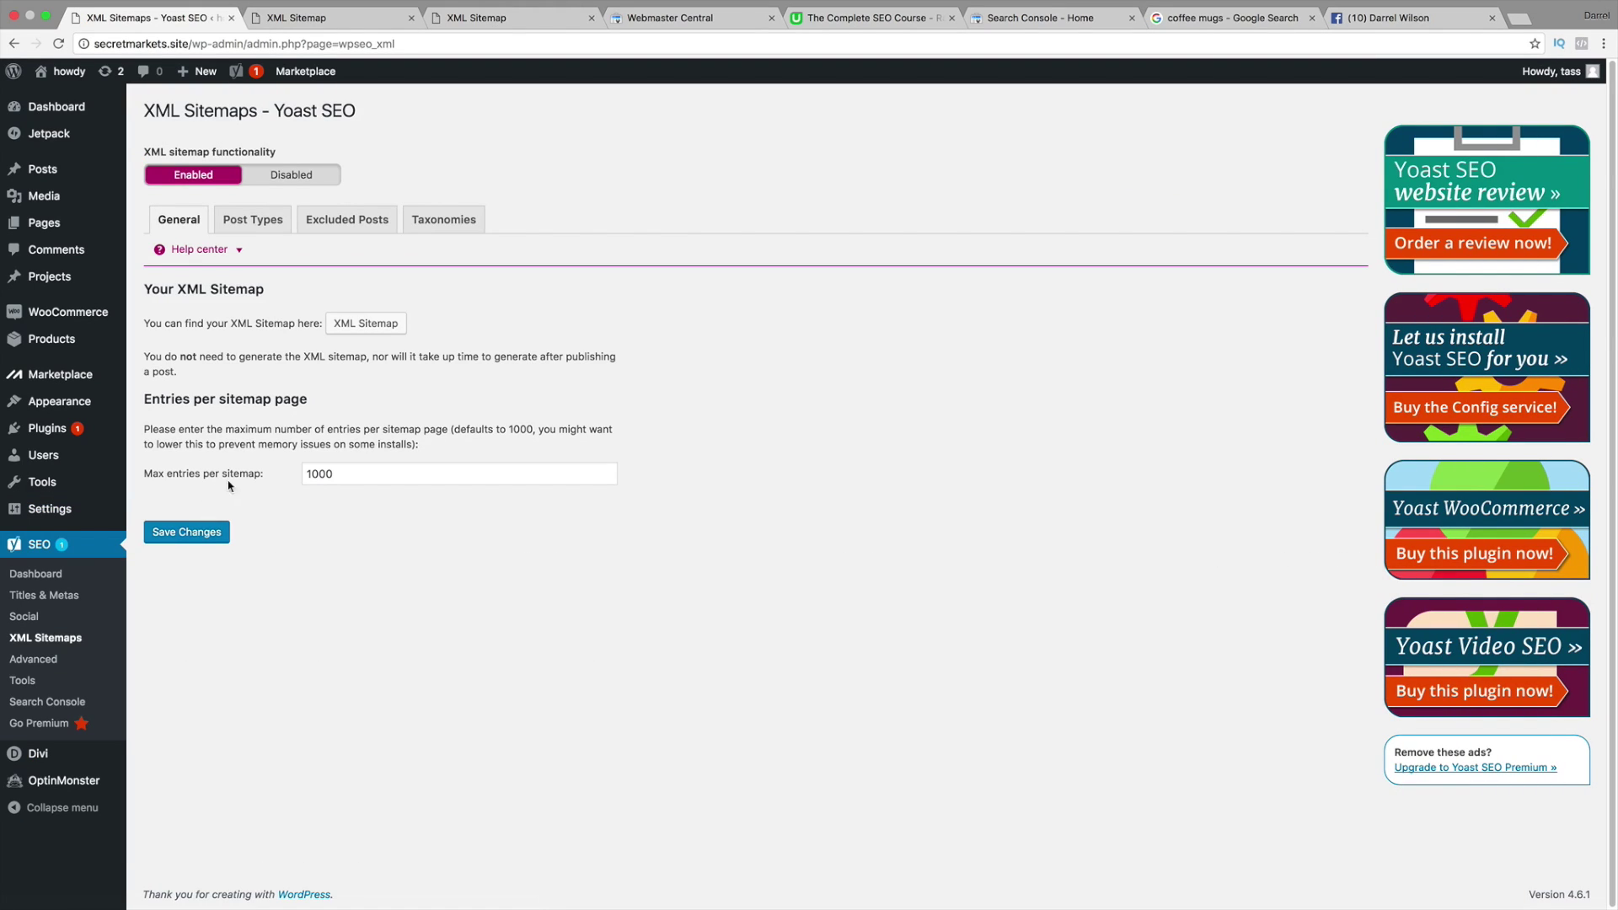
{"action": "left_click", "coordinate": [356, 325]}
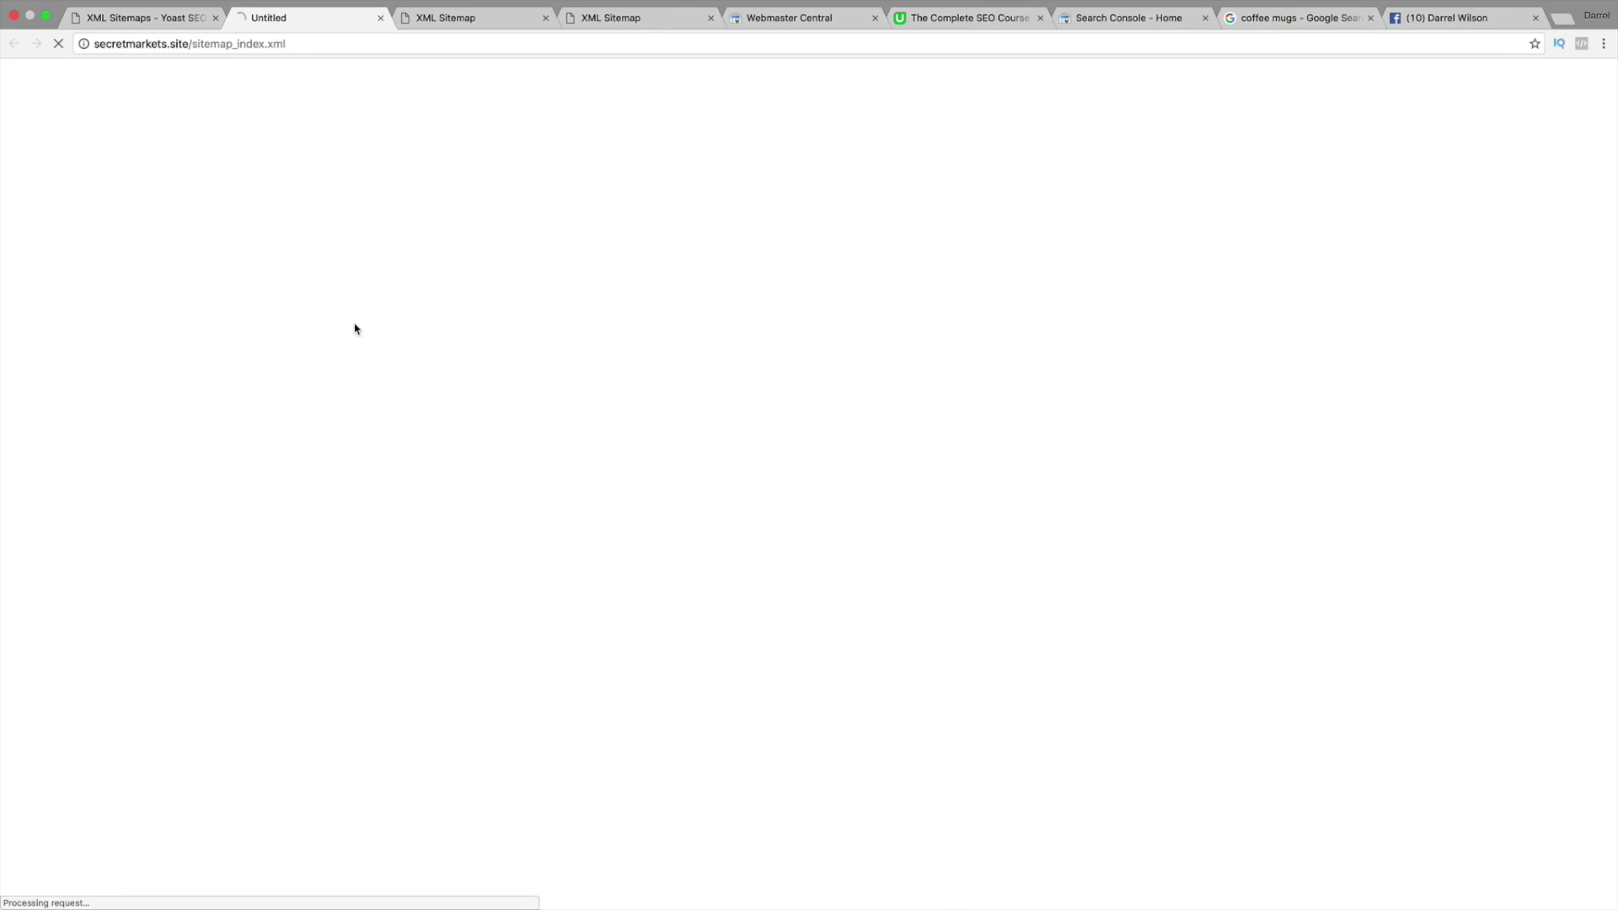
Step: Close the duplicate sitemap, Webmaster Central, Search Console, coffee mugs and Facebook pages, then highlight the post-sitemap.xml entry in the sitemap index
{"action": "left_click", "coordinate": [545, 17]}
{"action": "left_click", "coordinate": [545, 18]}
{"action": "left_click", "coordinate": [546, 17]}
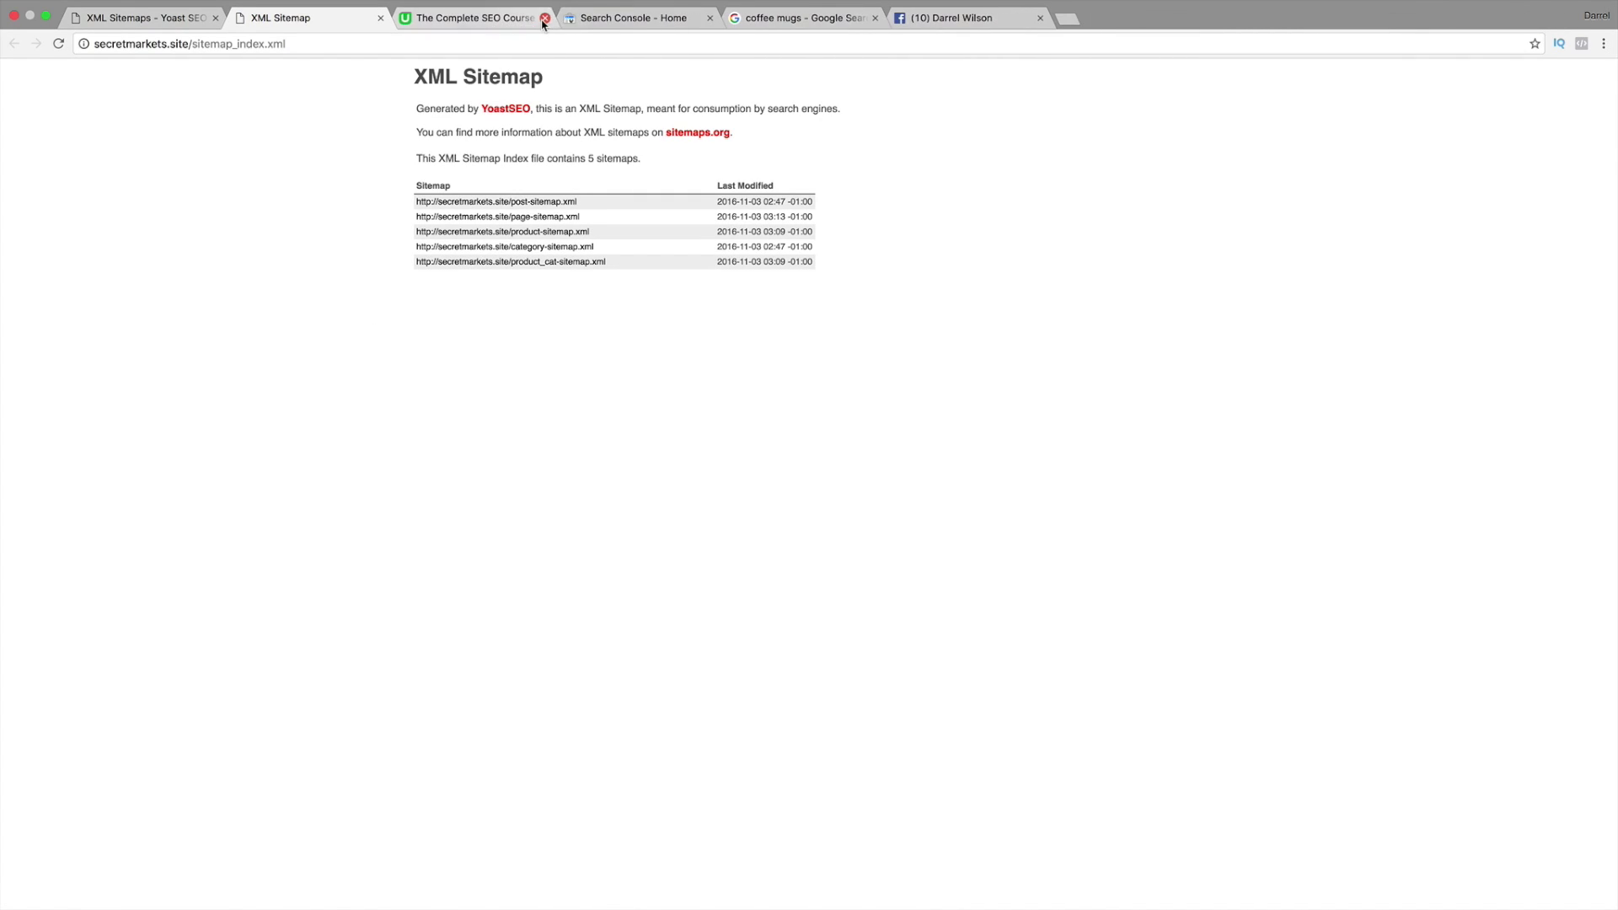
{"action": "left_click", "coordinate": [723, 22]}
{"action": "left_click", "coordinate": [710, 18]}
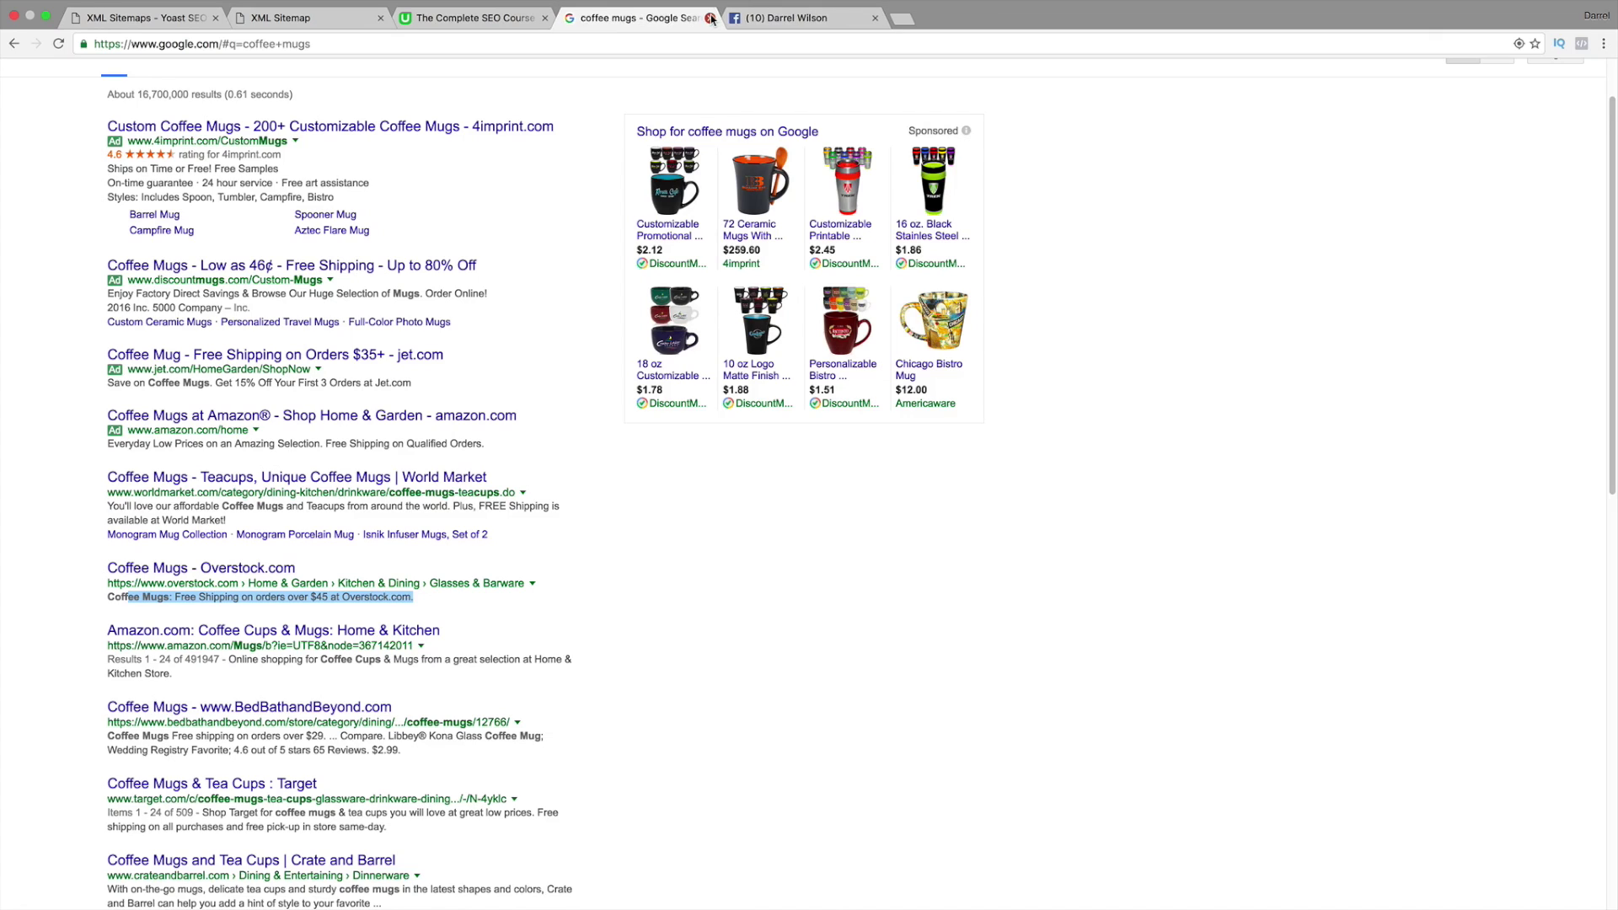
{"action": "left_click", "coordinate": [711, 18]}
{"action": "left_click", "coordinate": [710, 18]}
{"action": "left_click", "coordinate": [352, 16]}
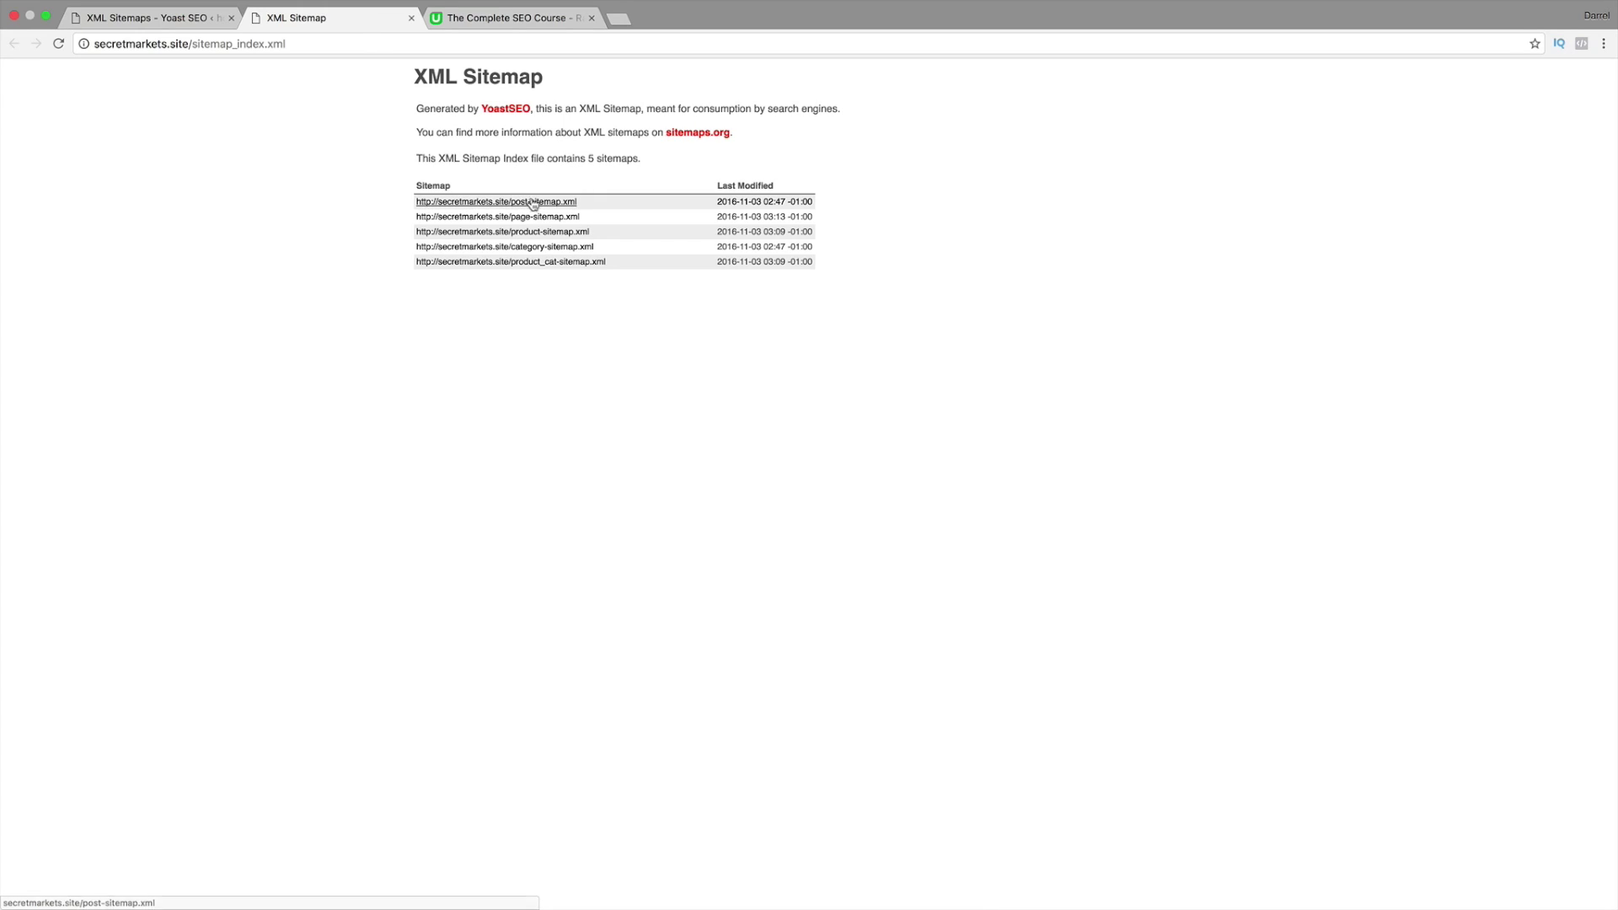
{"action": "left_click_drag", "start_coordinate": [577, 201], "coordinate": [516, 201]}
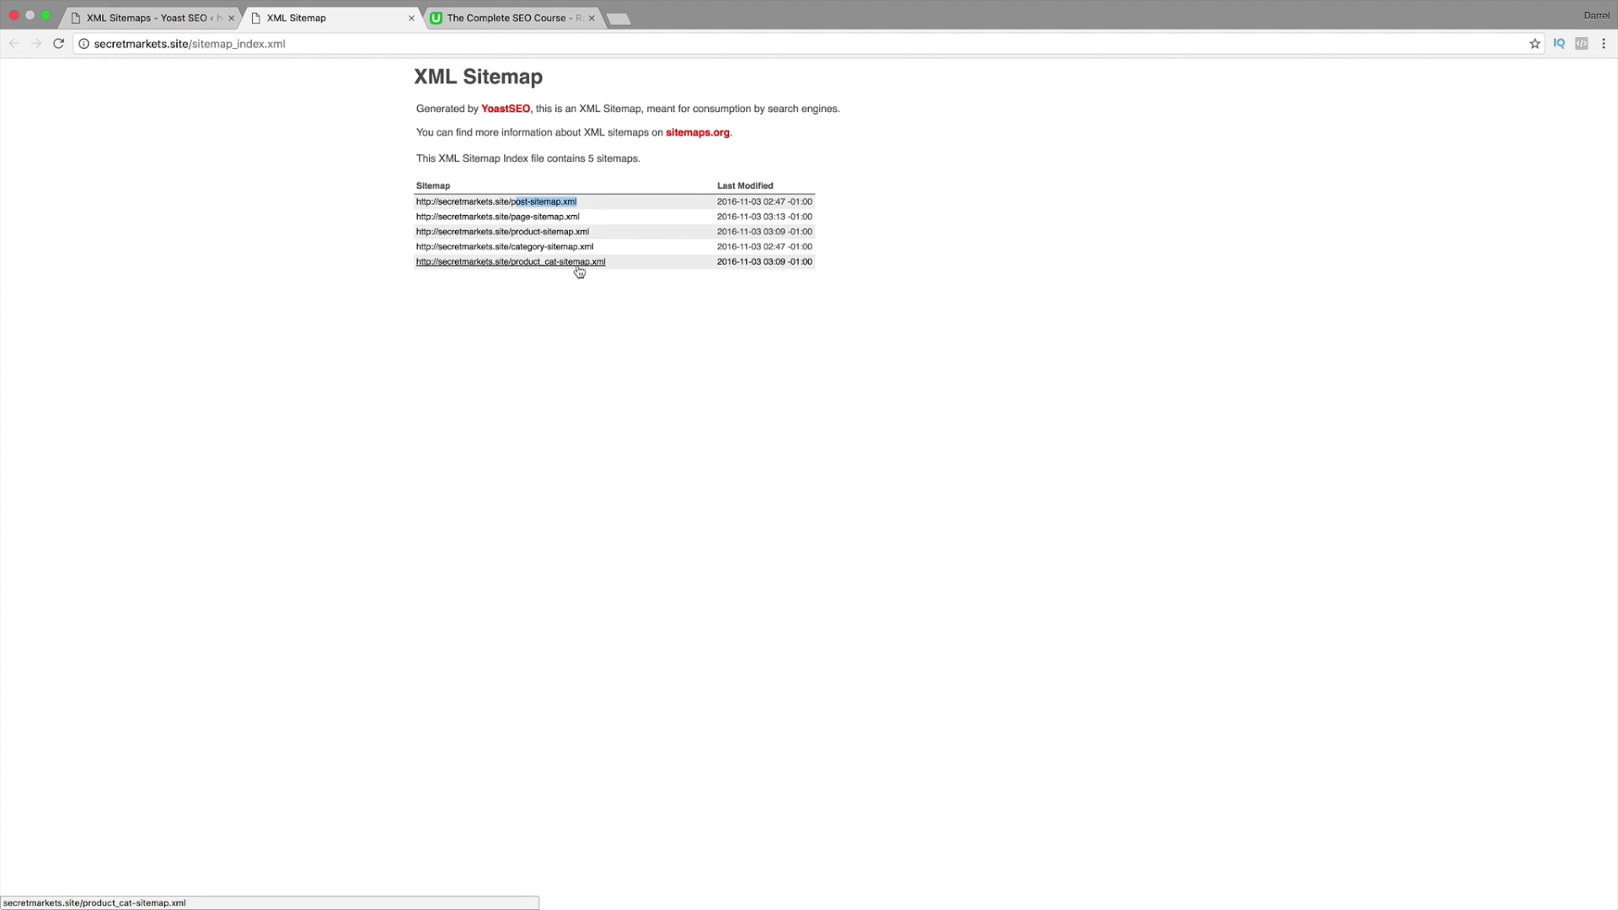
Step: Search Google for "google search console", open the Search Console property list, and return to the Yoast XML sitemap settings
{"action": "left_click", "coordinate": [620, 19]}
{"action": "type", "text": "google.com"}
{"action": "key", "text": "Return"}
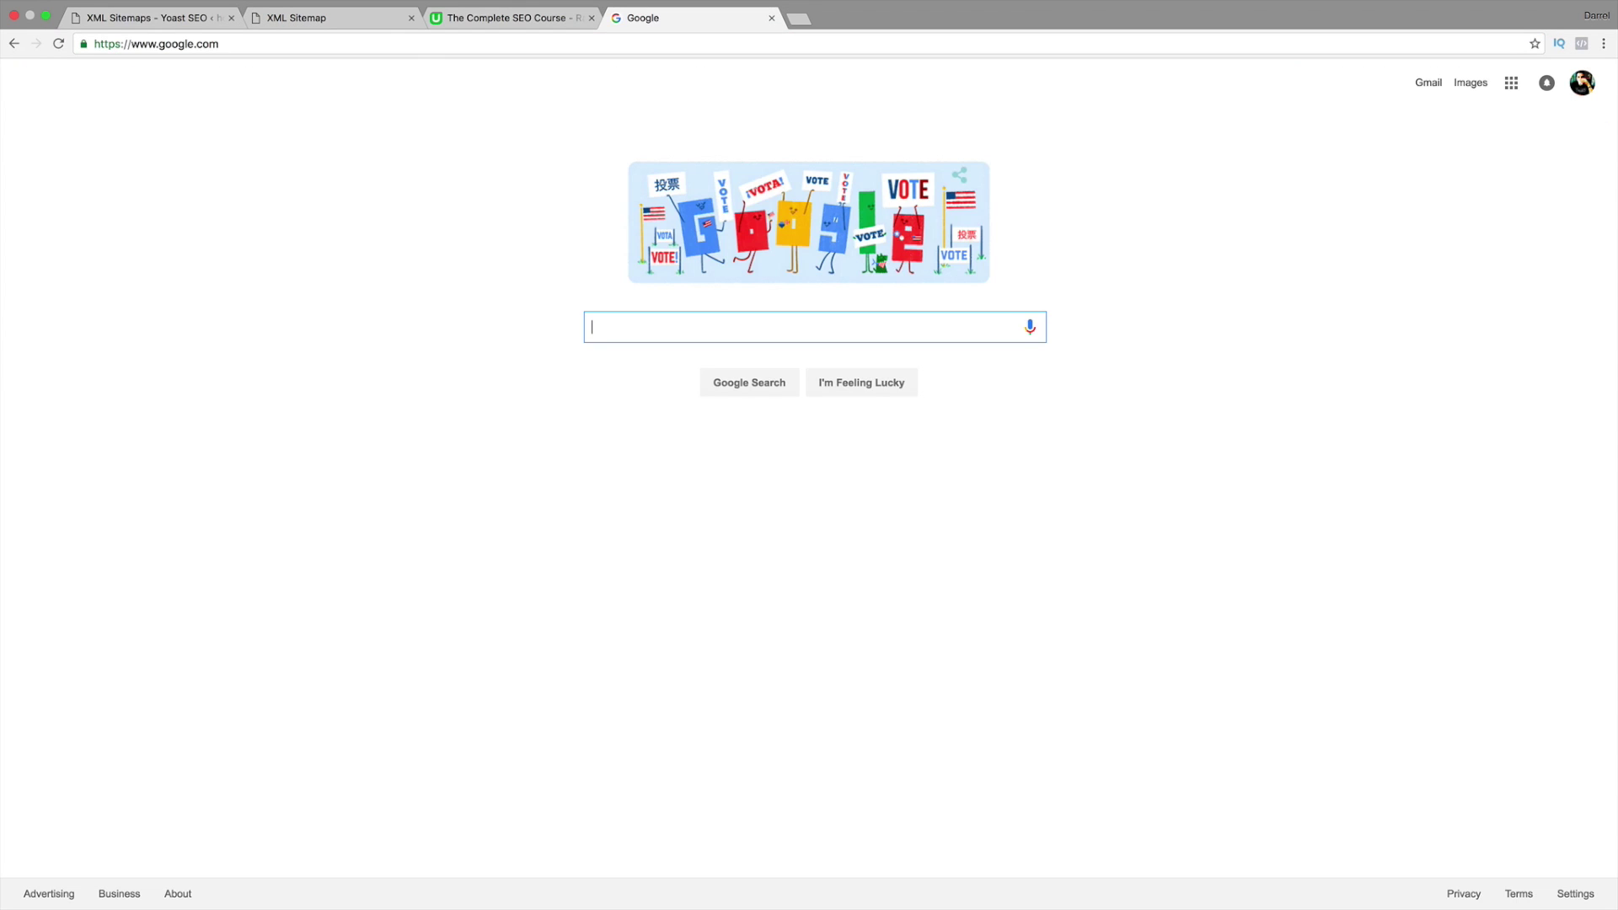
{"action": "type", "text": "google search console"}
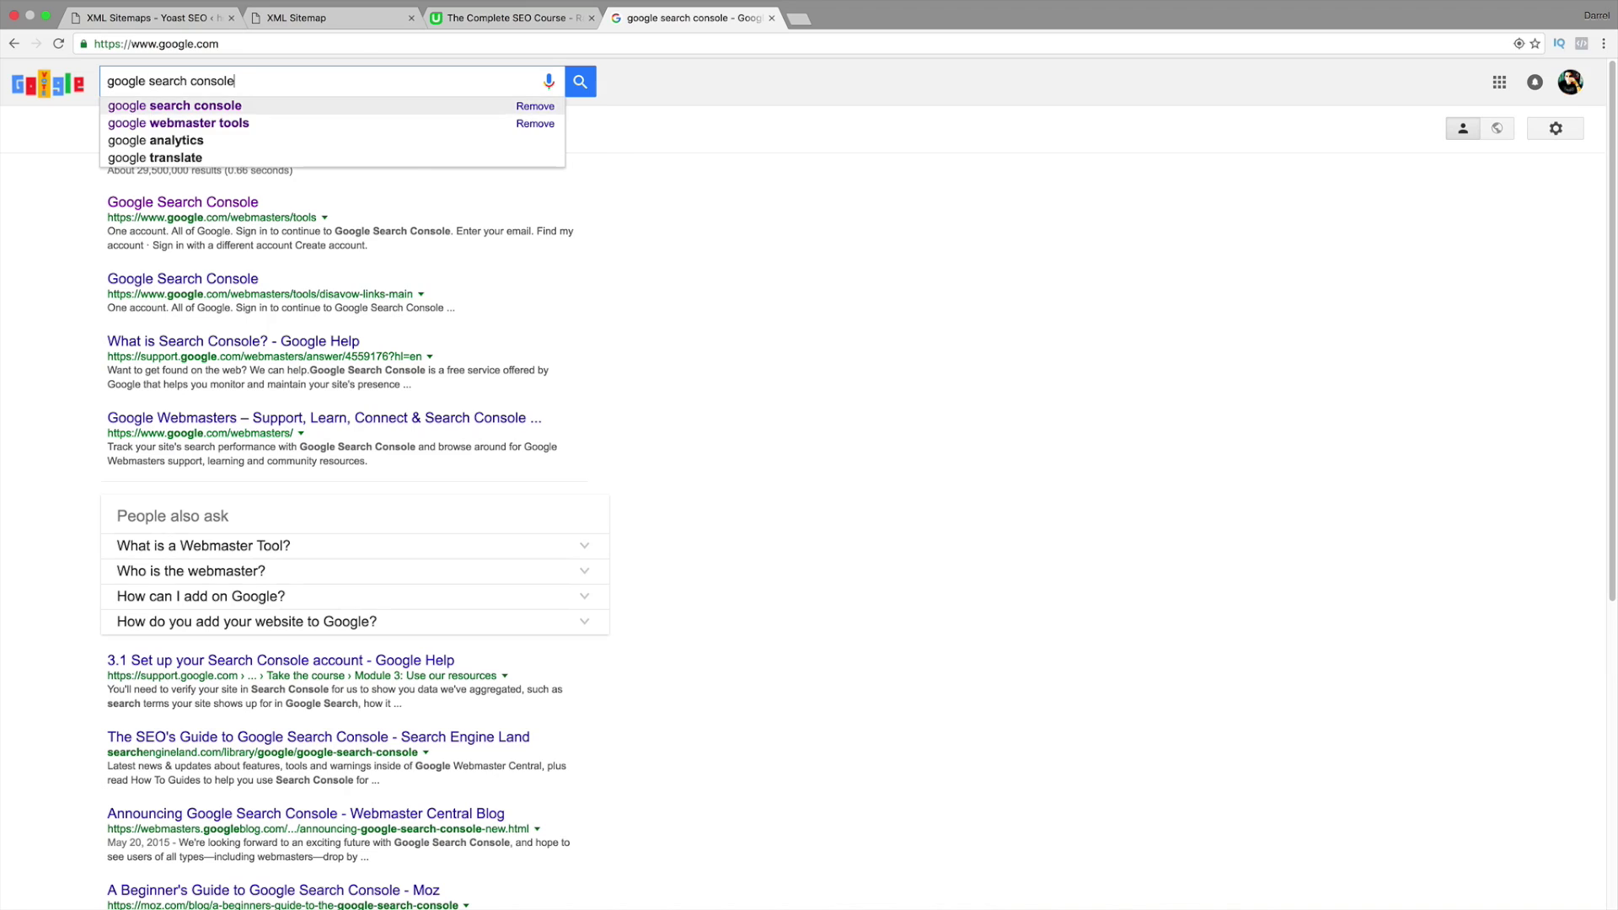
{"action": "key", "text": "Return"}
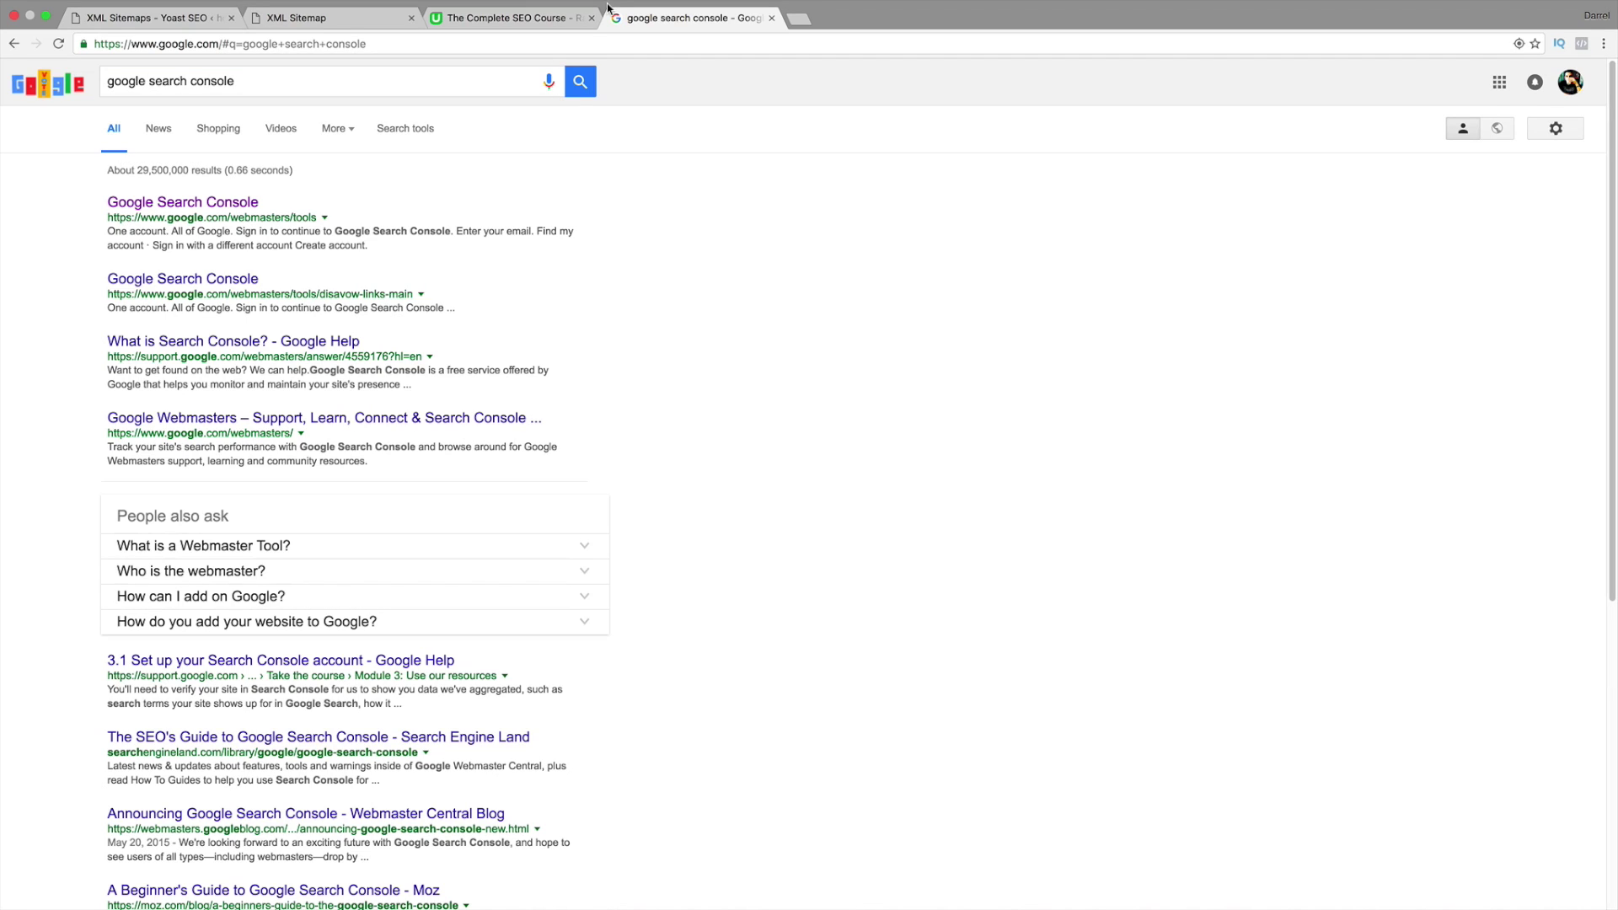
{"action": "left_click", "coordinate": [212, 206]}
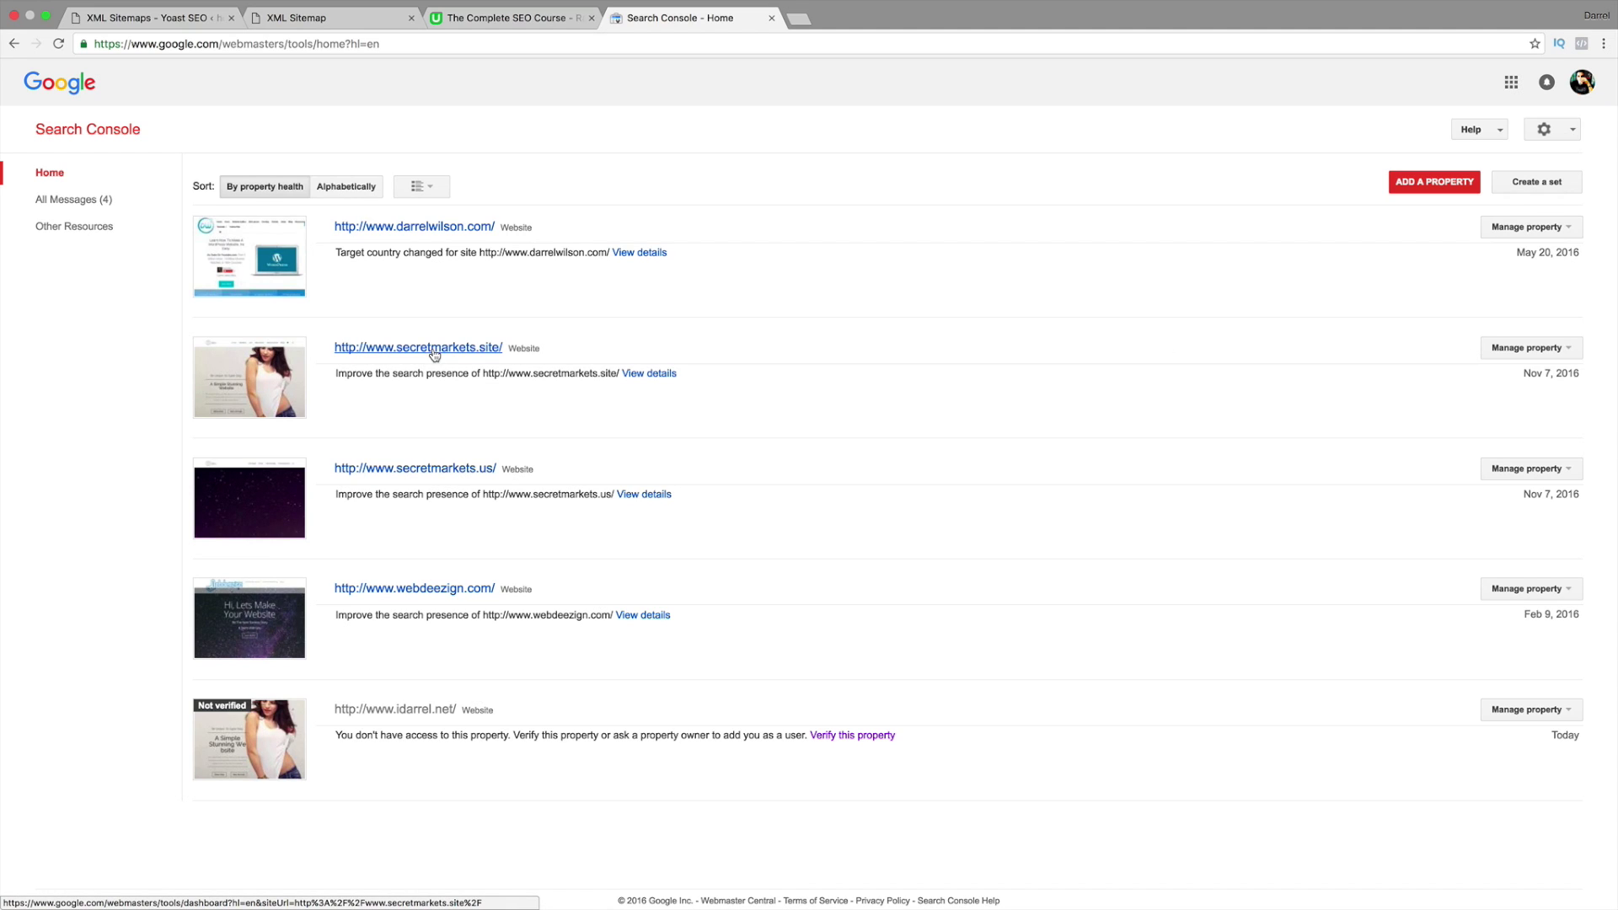
{"action": "left_click", "coordinate": [160, 18]}
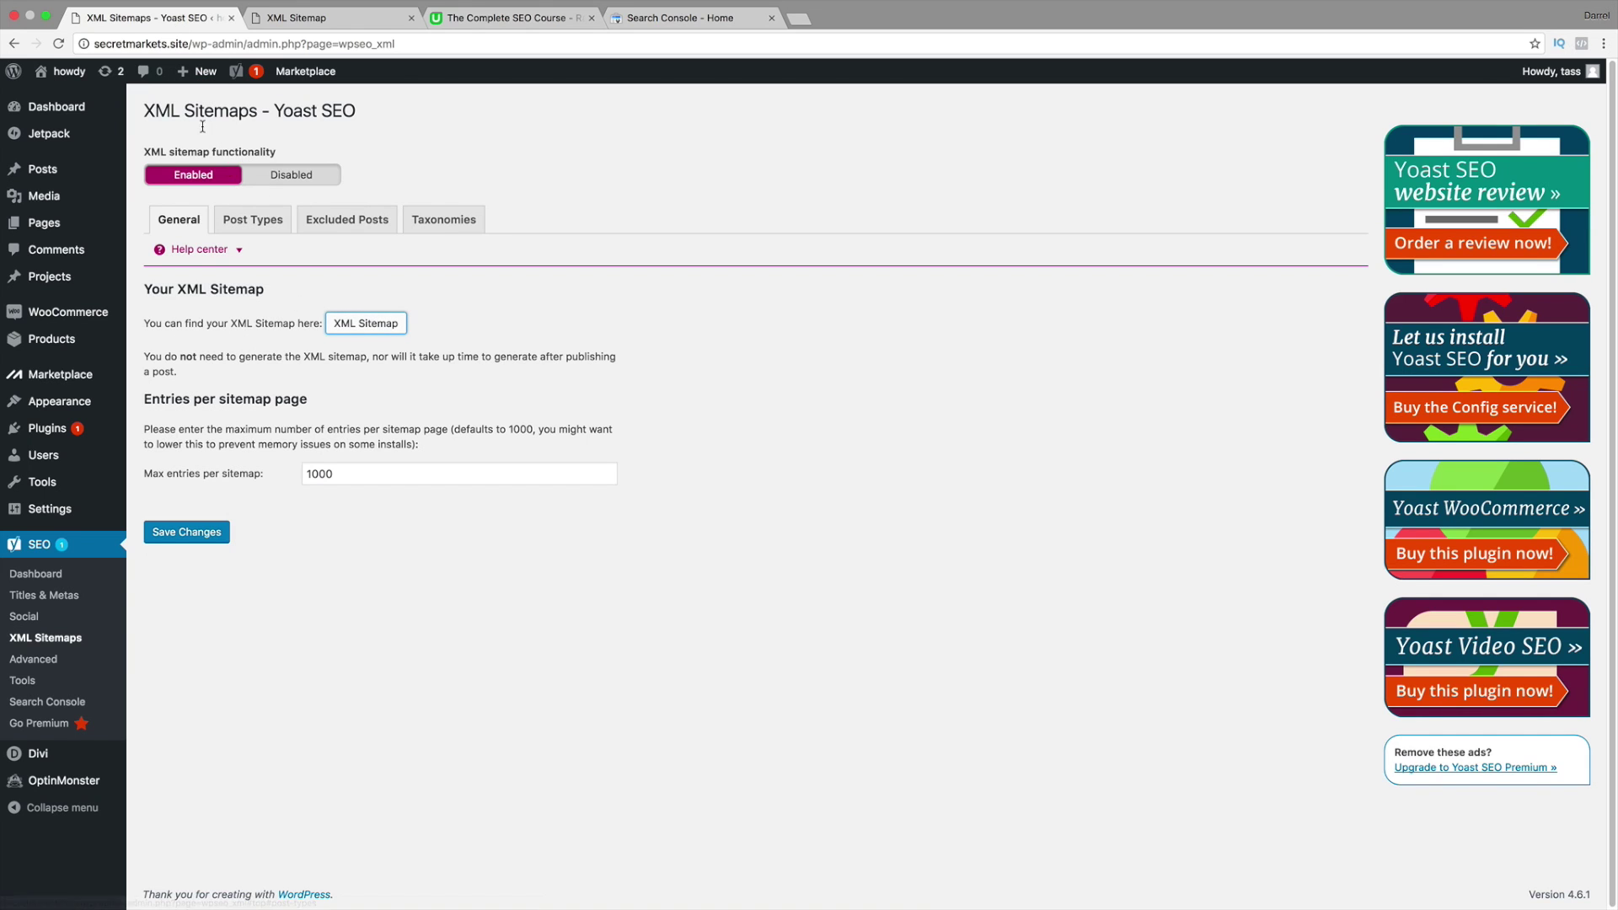
Step: Reauthenticate Yoast's Search Console connection with Google, request an authorization code and allow Yoast SEO to manage the Search Console data
{"action": "left_click", "coordinate": [40, 704]}
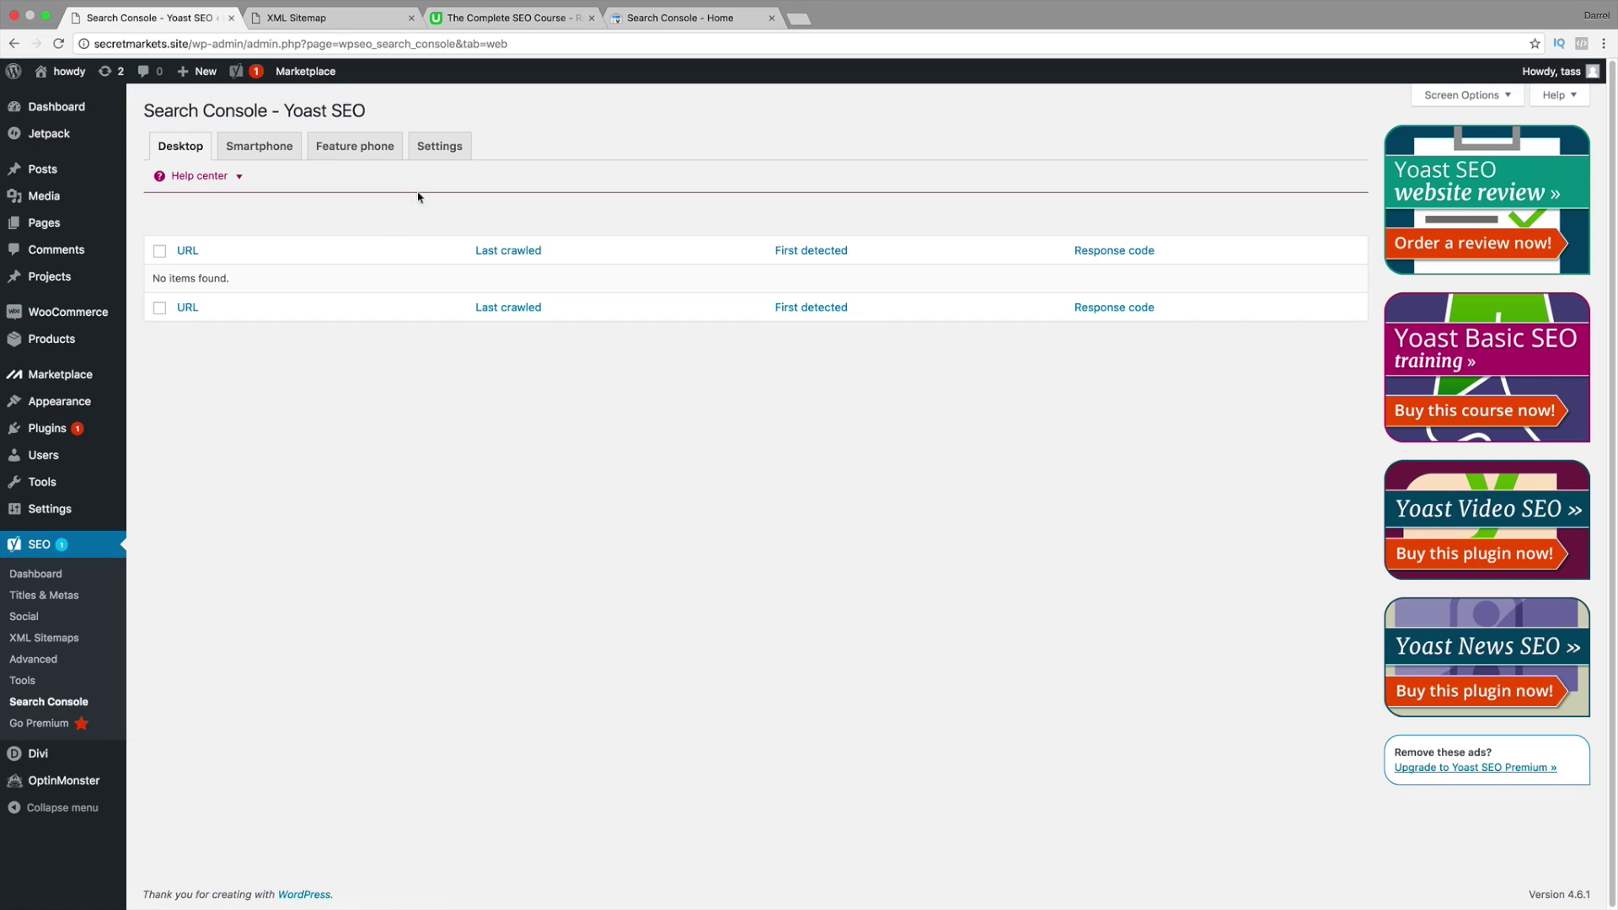
{"action": "left_click", "coordinate": [441, 152]}
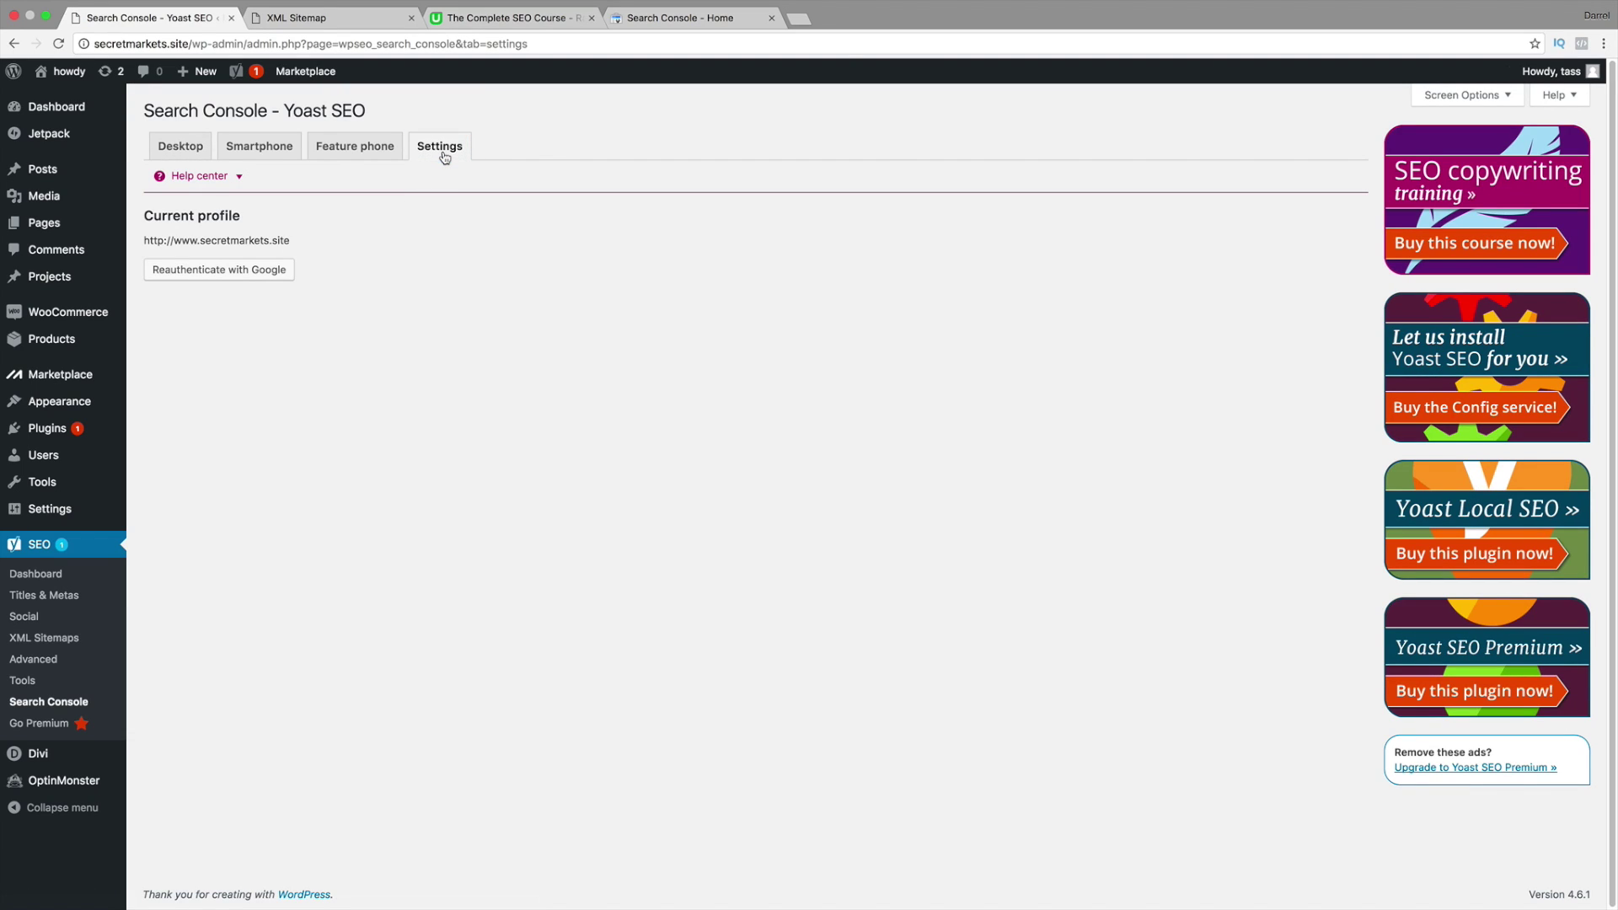
{"action": "left_click", "coordinate": [216, 277]}
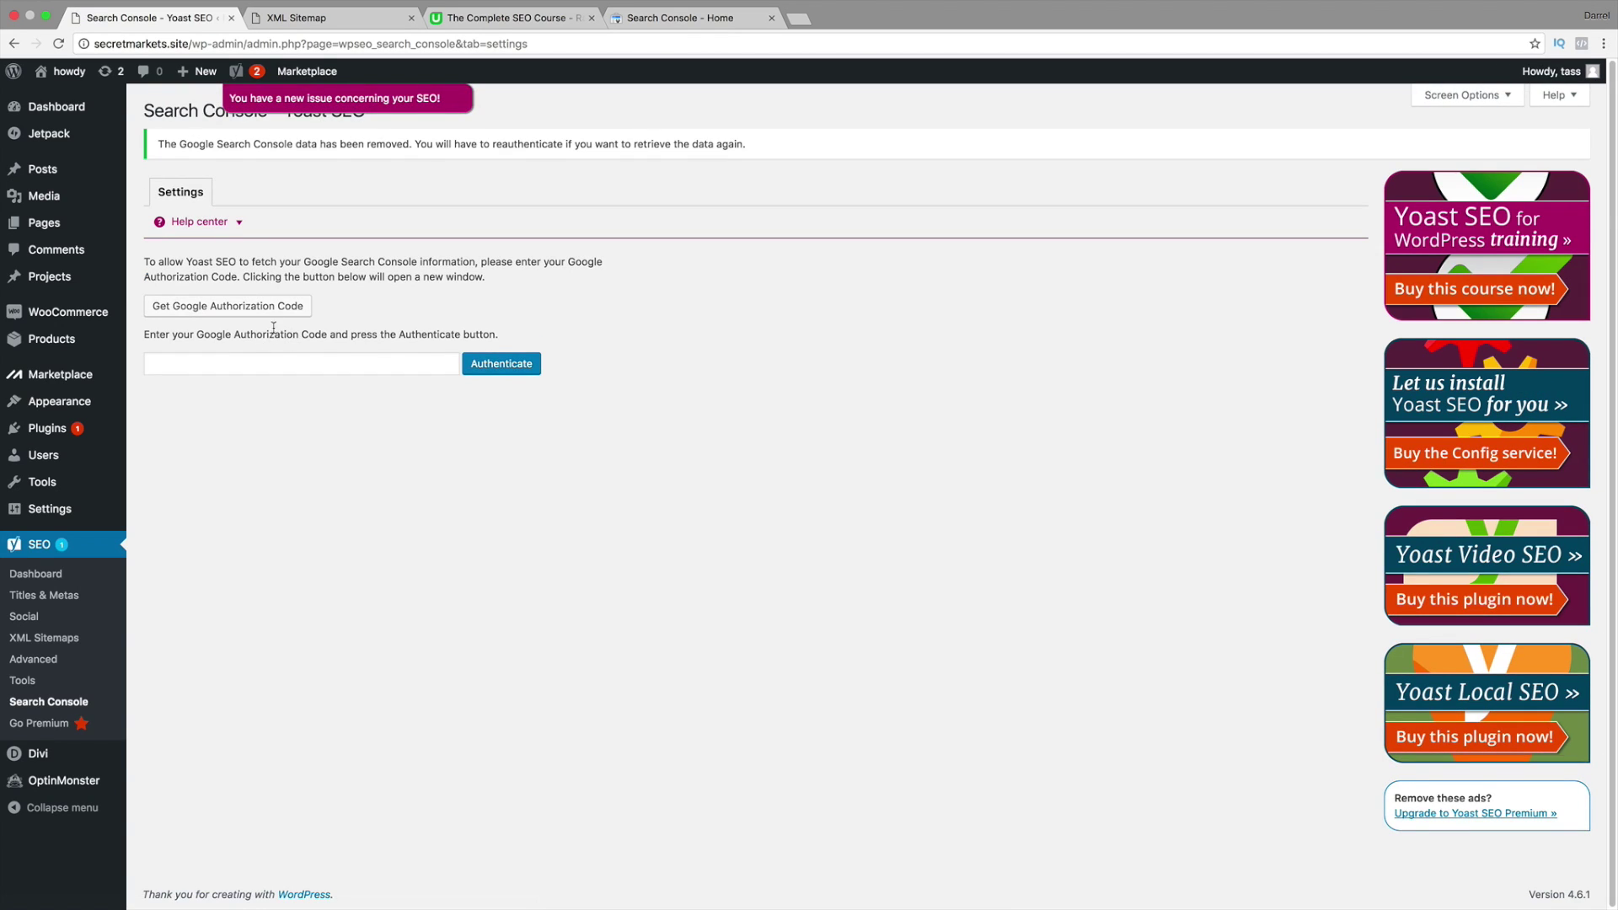
{"action": "left_click", "coordinate": [215, 307]}
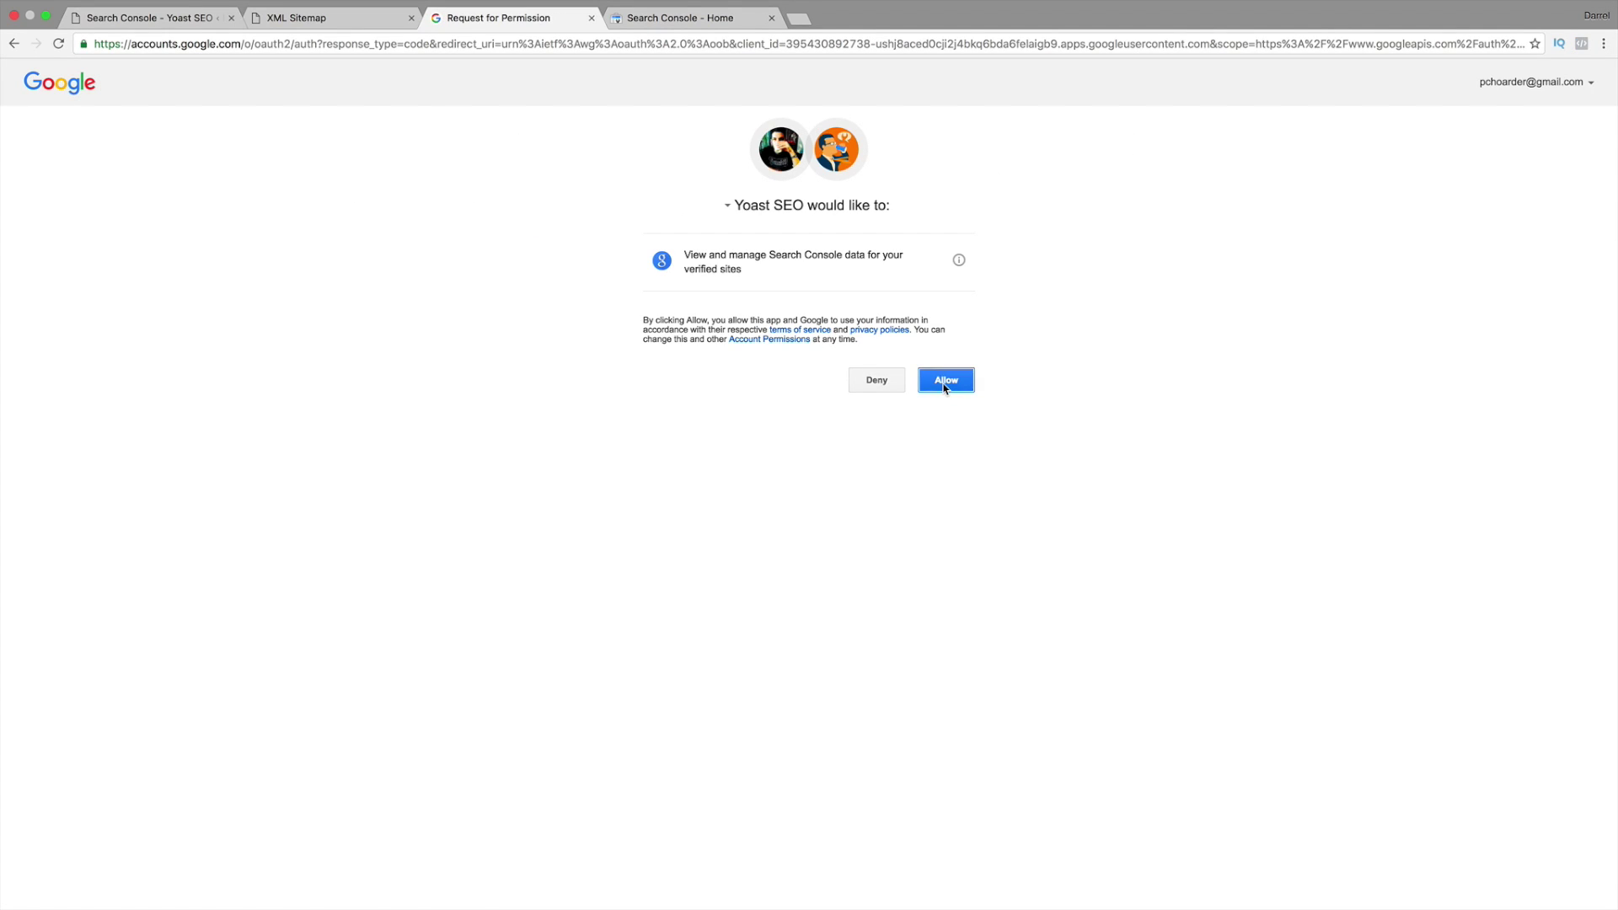
{"action": "left_click", "coordinate": [945, 387]}
Step: Copy the Google authorization code into the Yoast Search Console settings and authenticate with it
{"action": "left_click", "coordinate": [112, 137]}
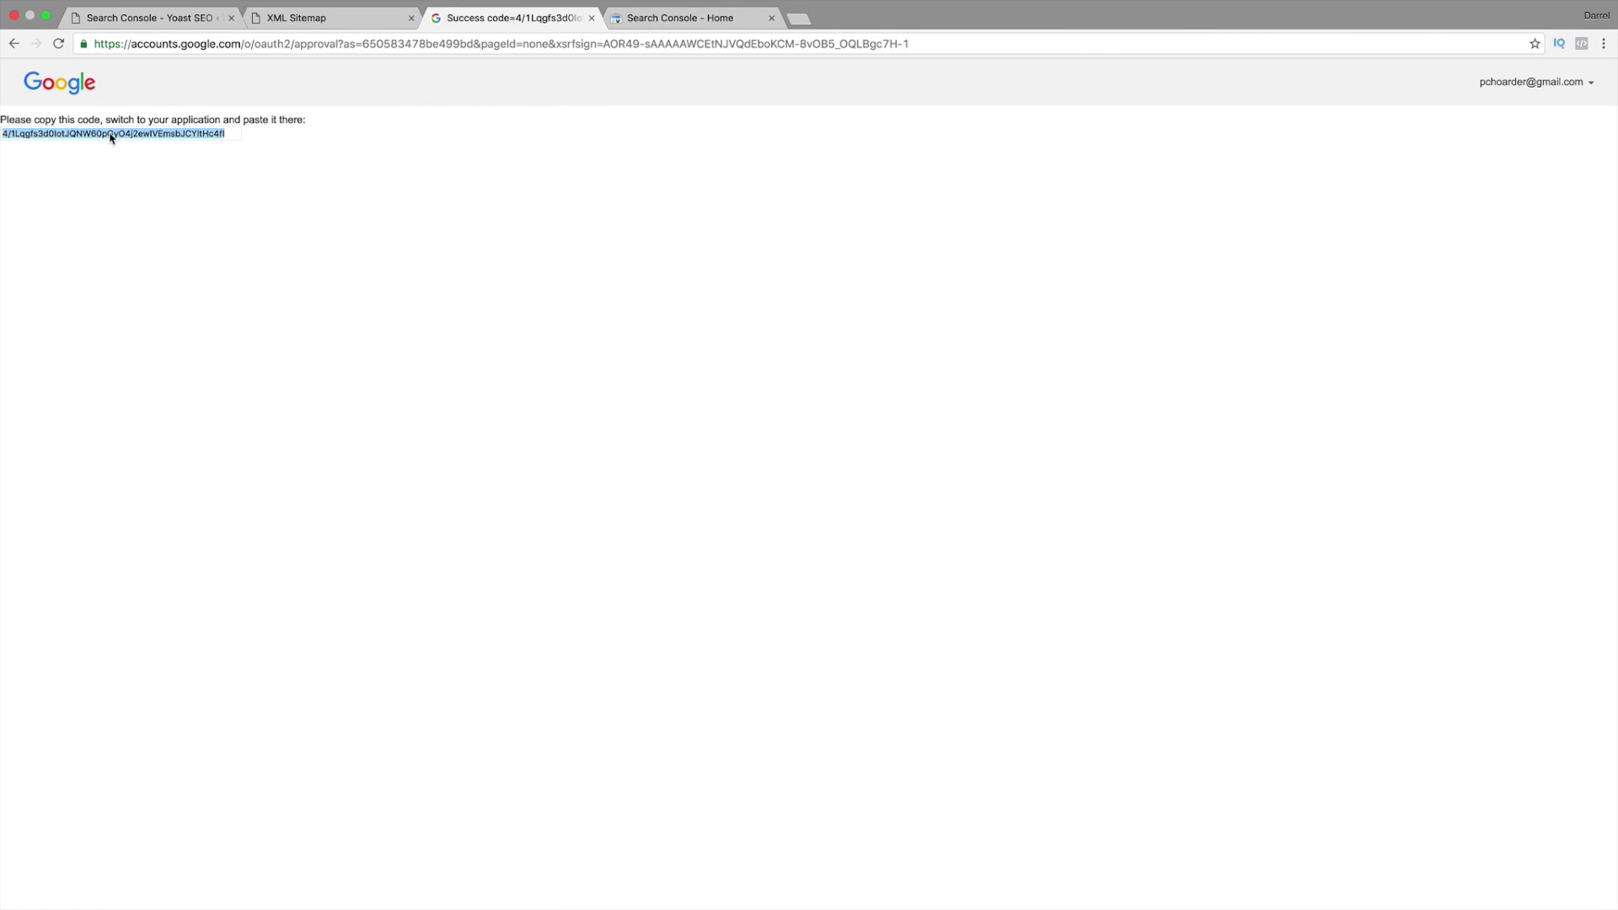
{"action": "right_click", "coordinate": [112, 138]}
{"action": "left_click", "coordinate": [135, 162]}
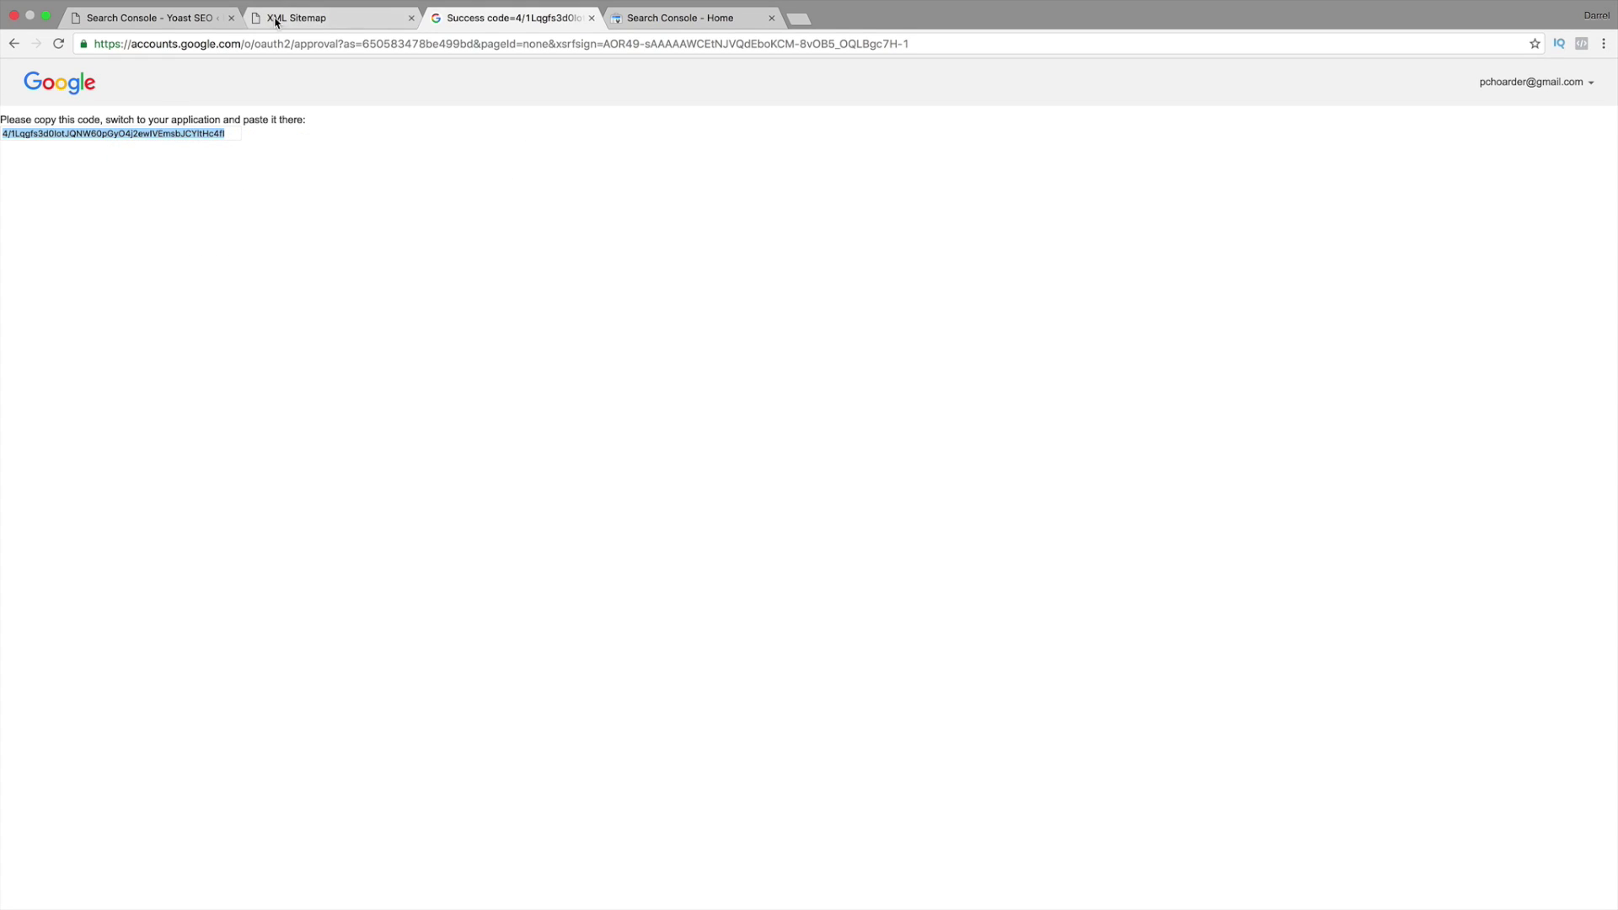
{"action": "left_click", "coordinate": [169, 20]}
{"action": "left_click", "coordinate": [245, 364]}
{"action": "right_click", "coordinate": [231, 367]}
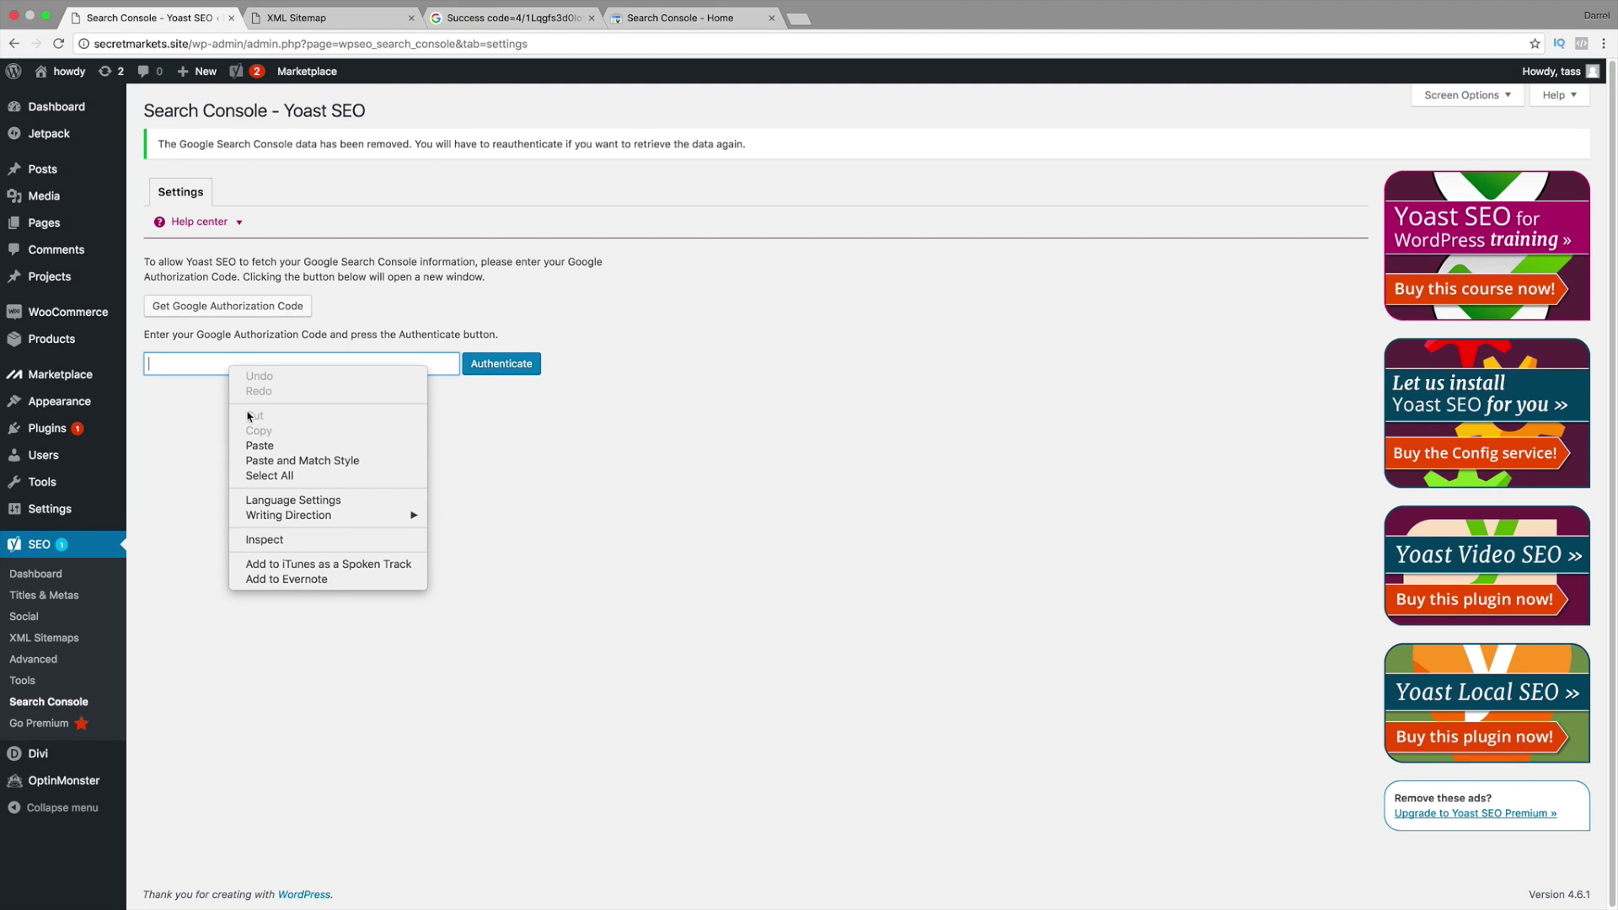
{"action": "left_click", "coordinate": [258, 445]}
{"action": "left_click", "coordinate": [510, 371]}
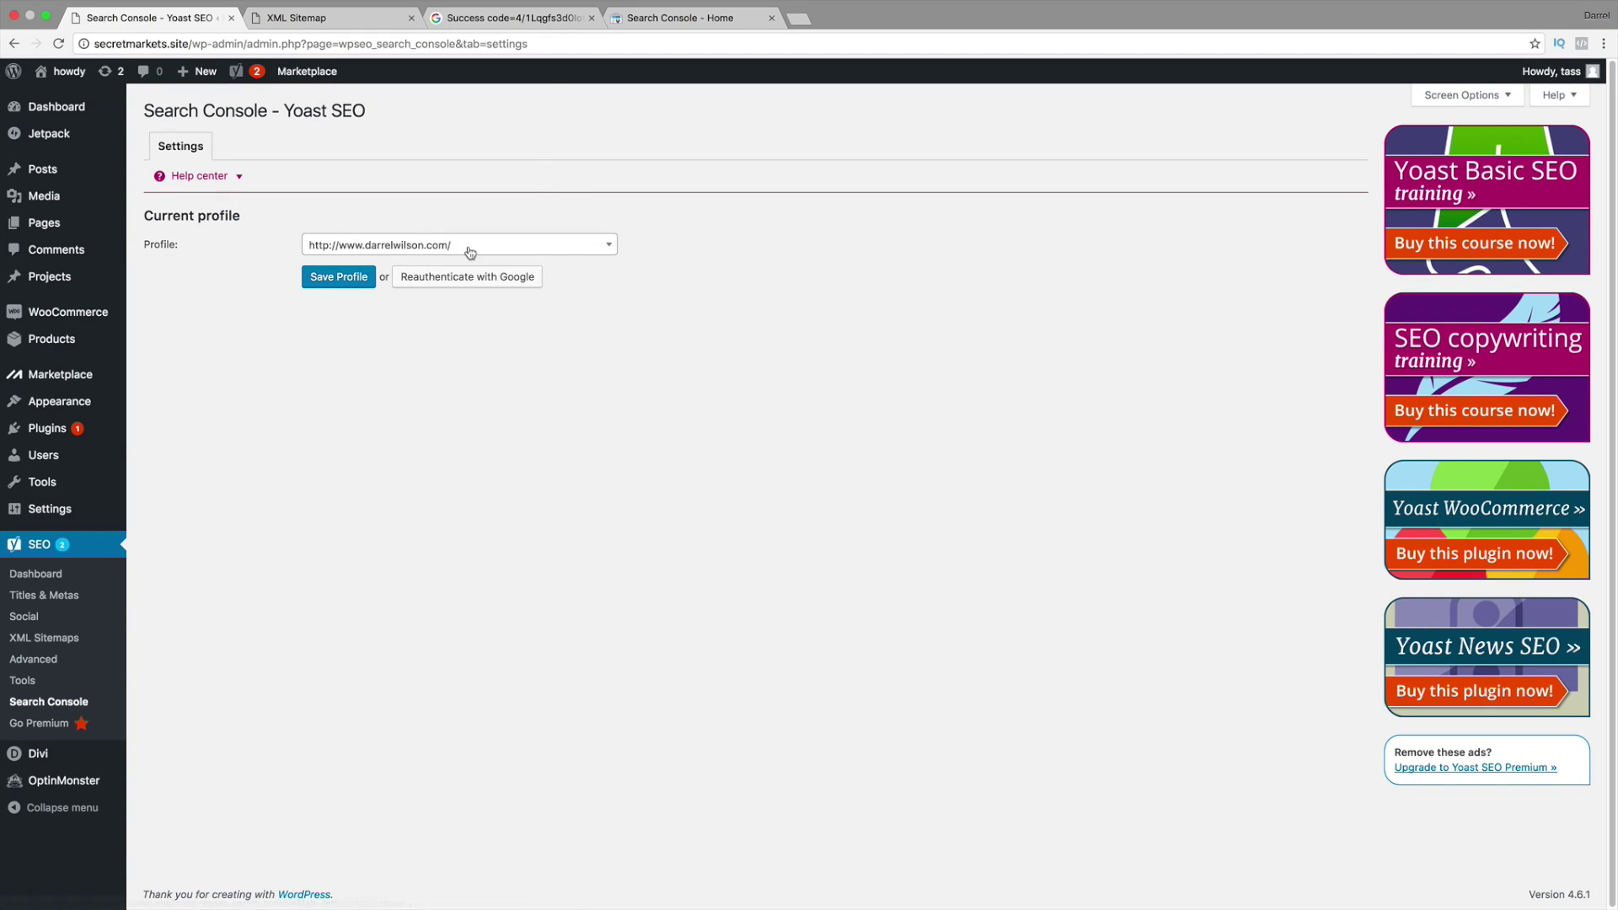
{"action": "left_click", "coordinate": [469, 252]}
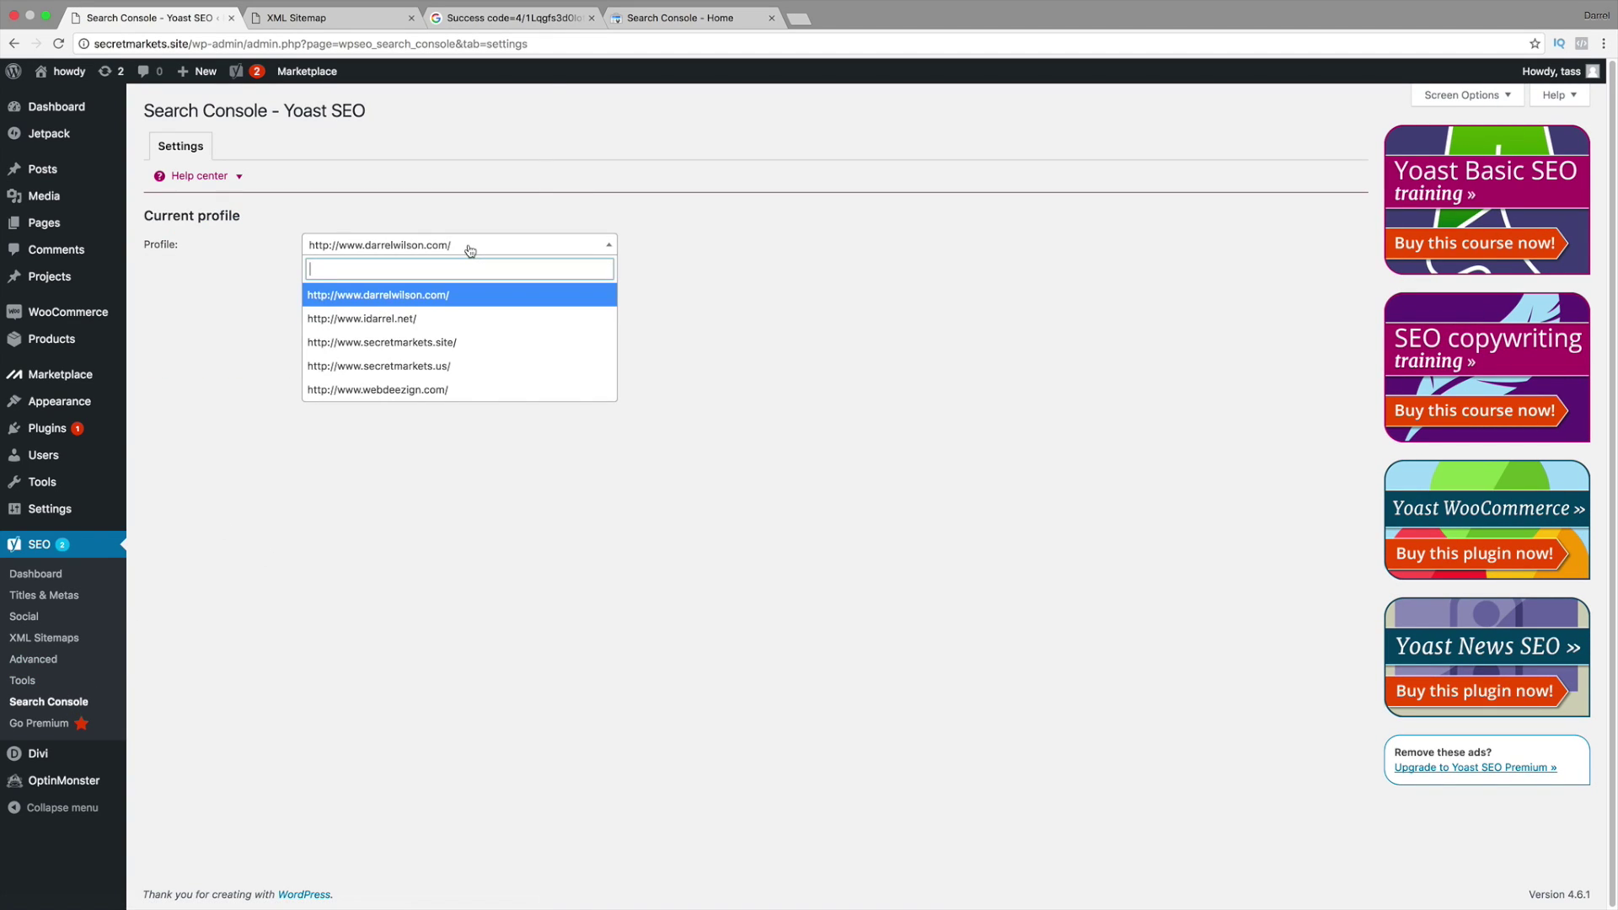
{"action": "left_click", "coordinate": [469, 350]}
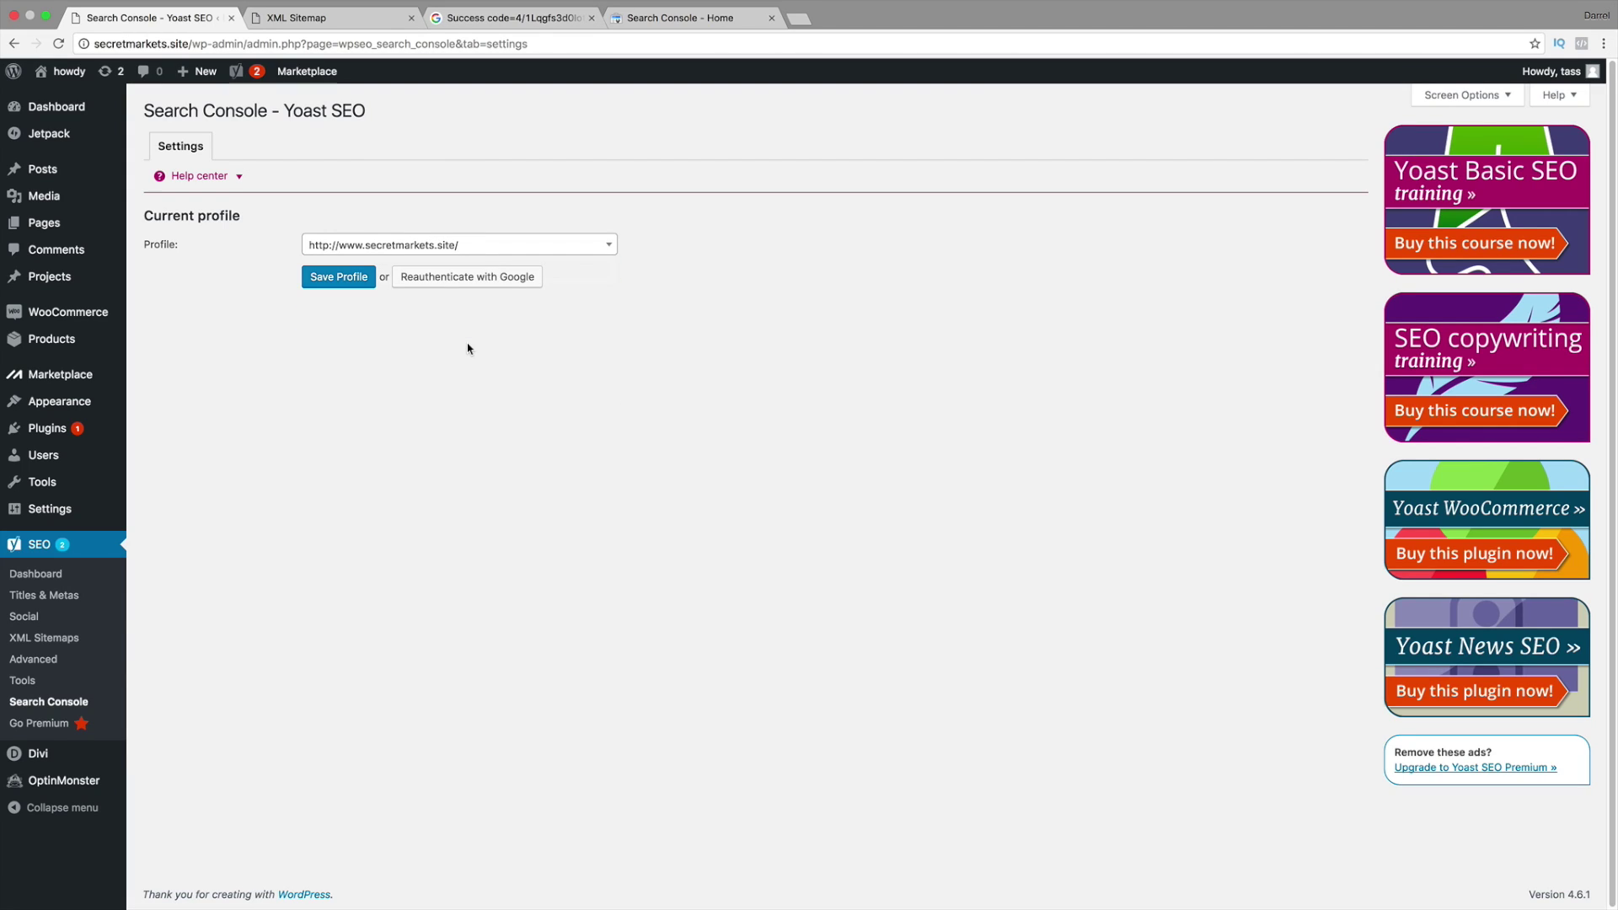
{"action": "left_click", "coordinate": [341, 280]}
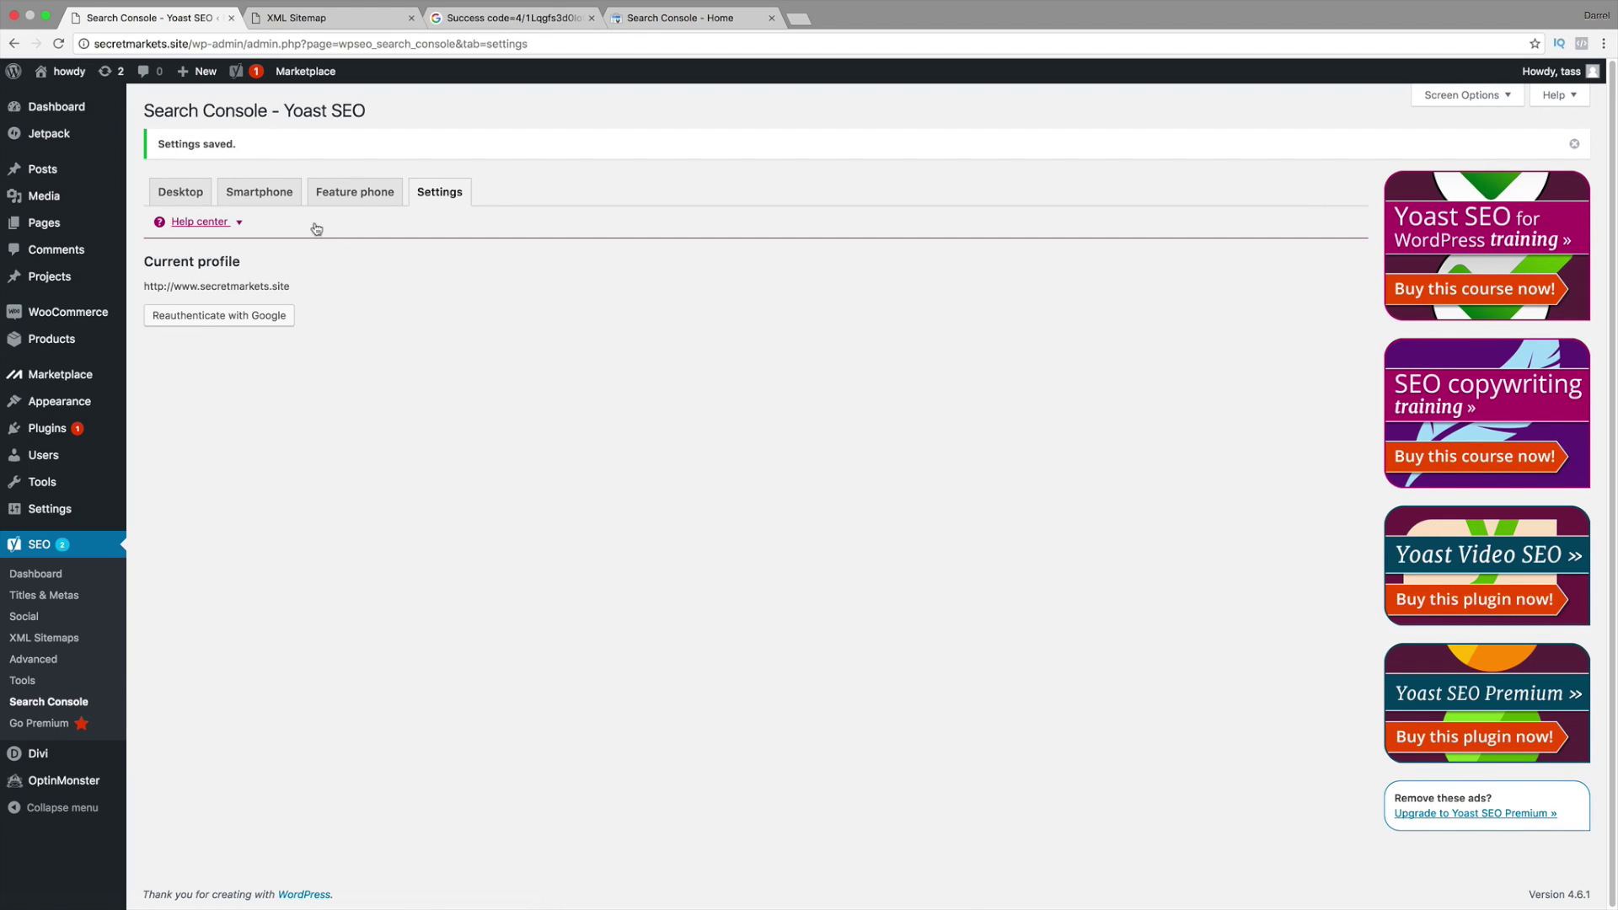
Step: Look through the general Yoast settings and highlight the Google Search Console verification code in the Webmaster Tools section
{"action": "left_click", "coordinate": [53, 579]}
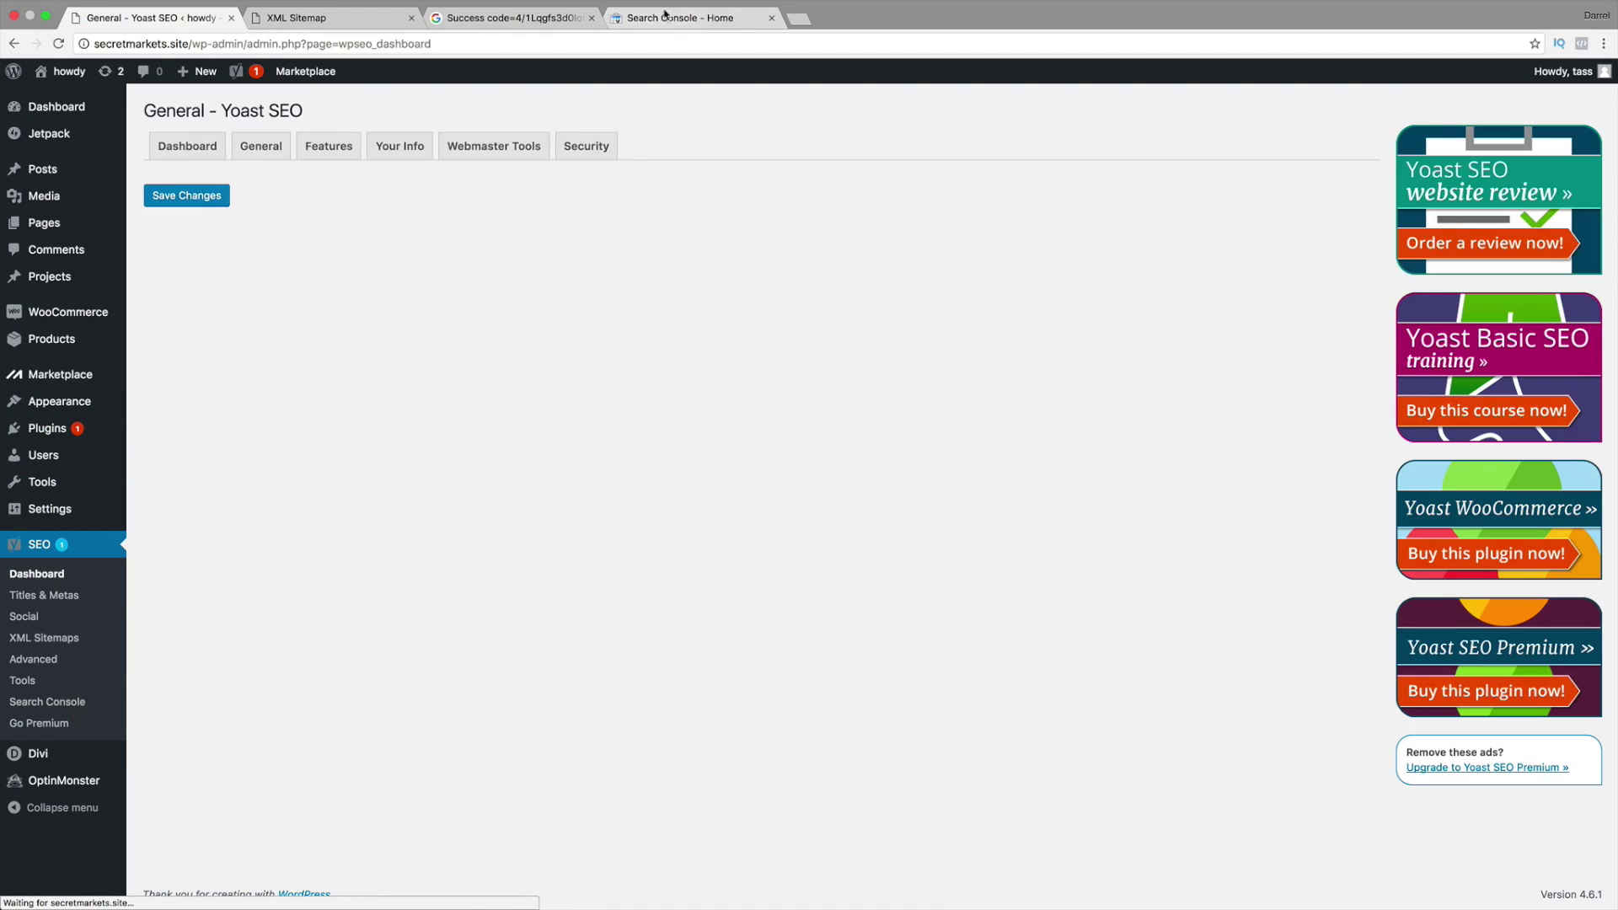
{"action": "left_click", "coordinate": [486, 18]}
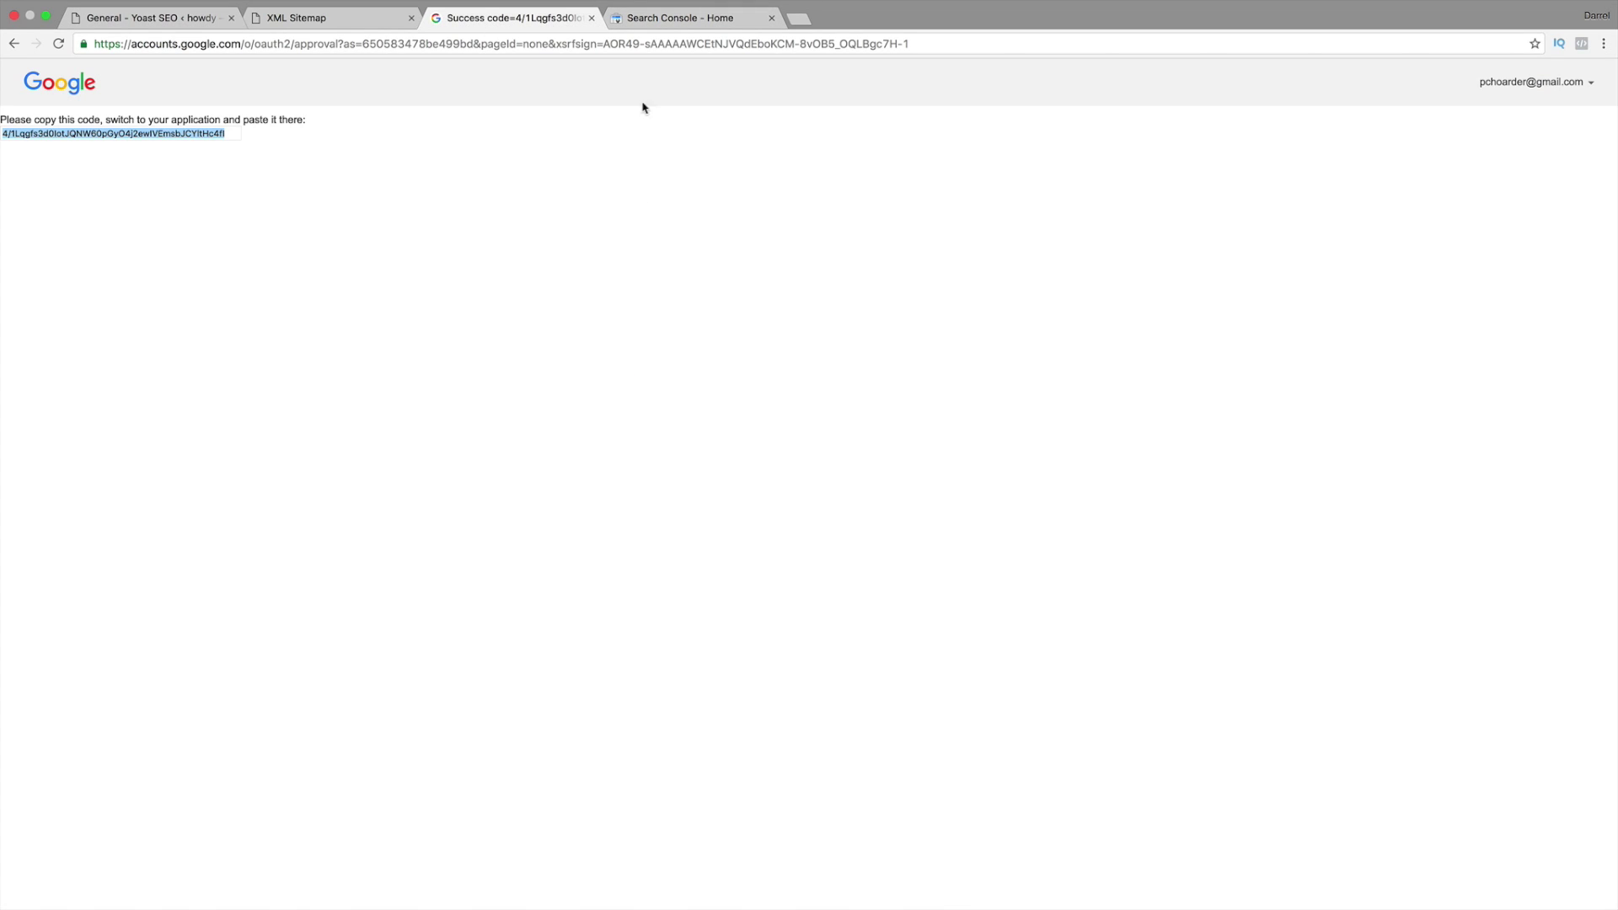
{"action": "left_click", "coordinate": [134, 18]}
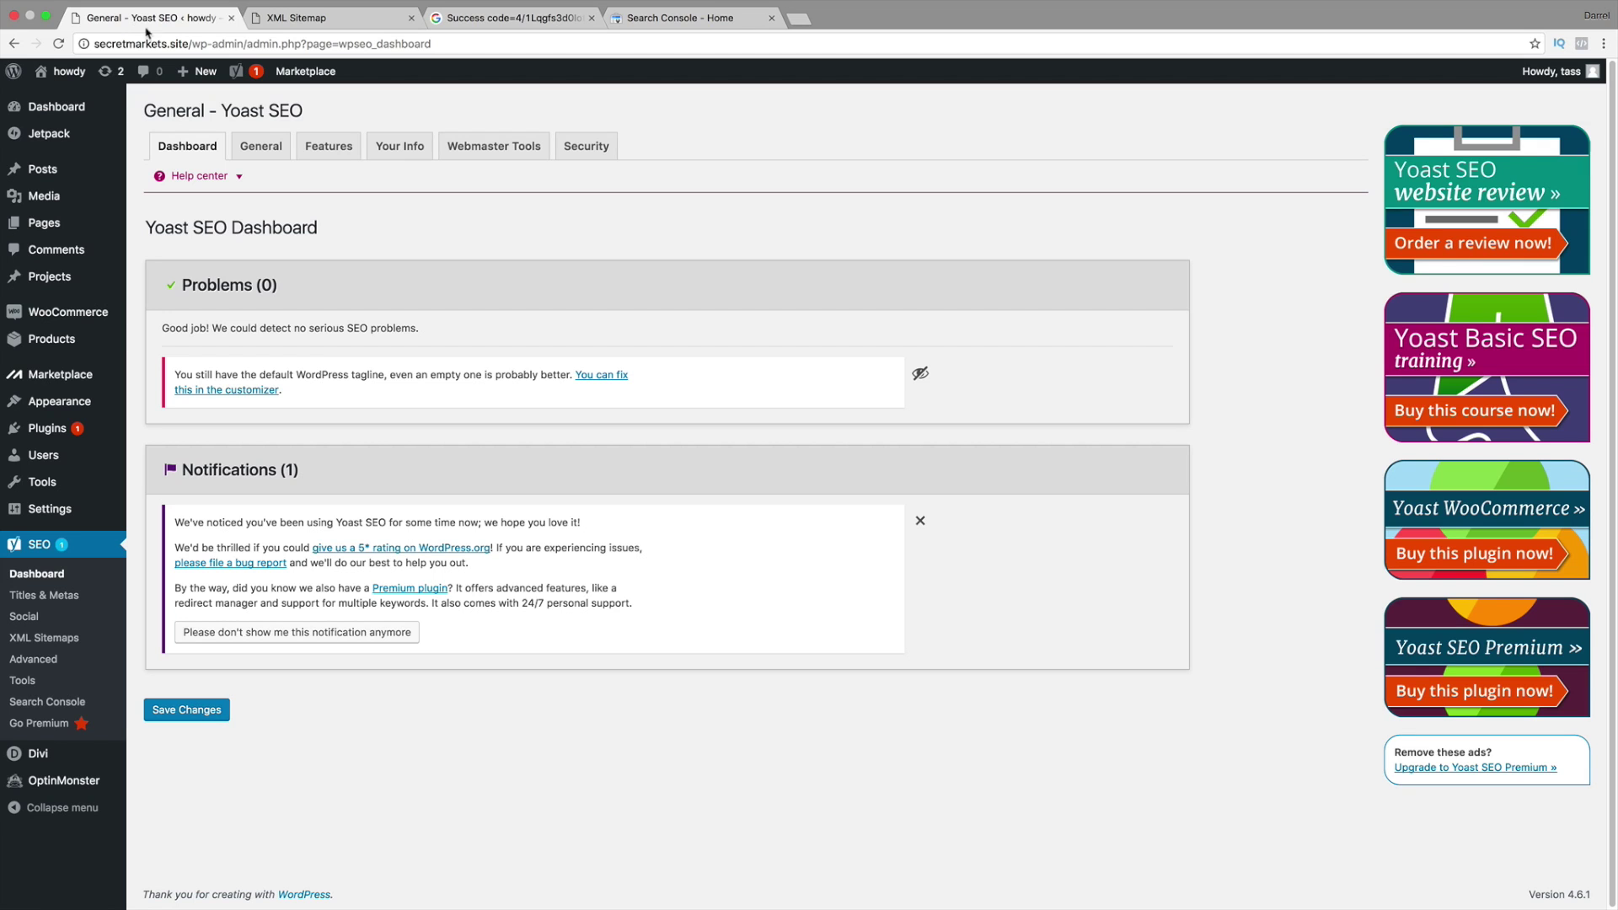
{"action": "left_click", "coordinate": [427, 156]}
{"action": "left_click", "coordinate": [328, 153]}
{"action": "left_click", "coordinate": [247, 152]}
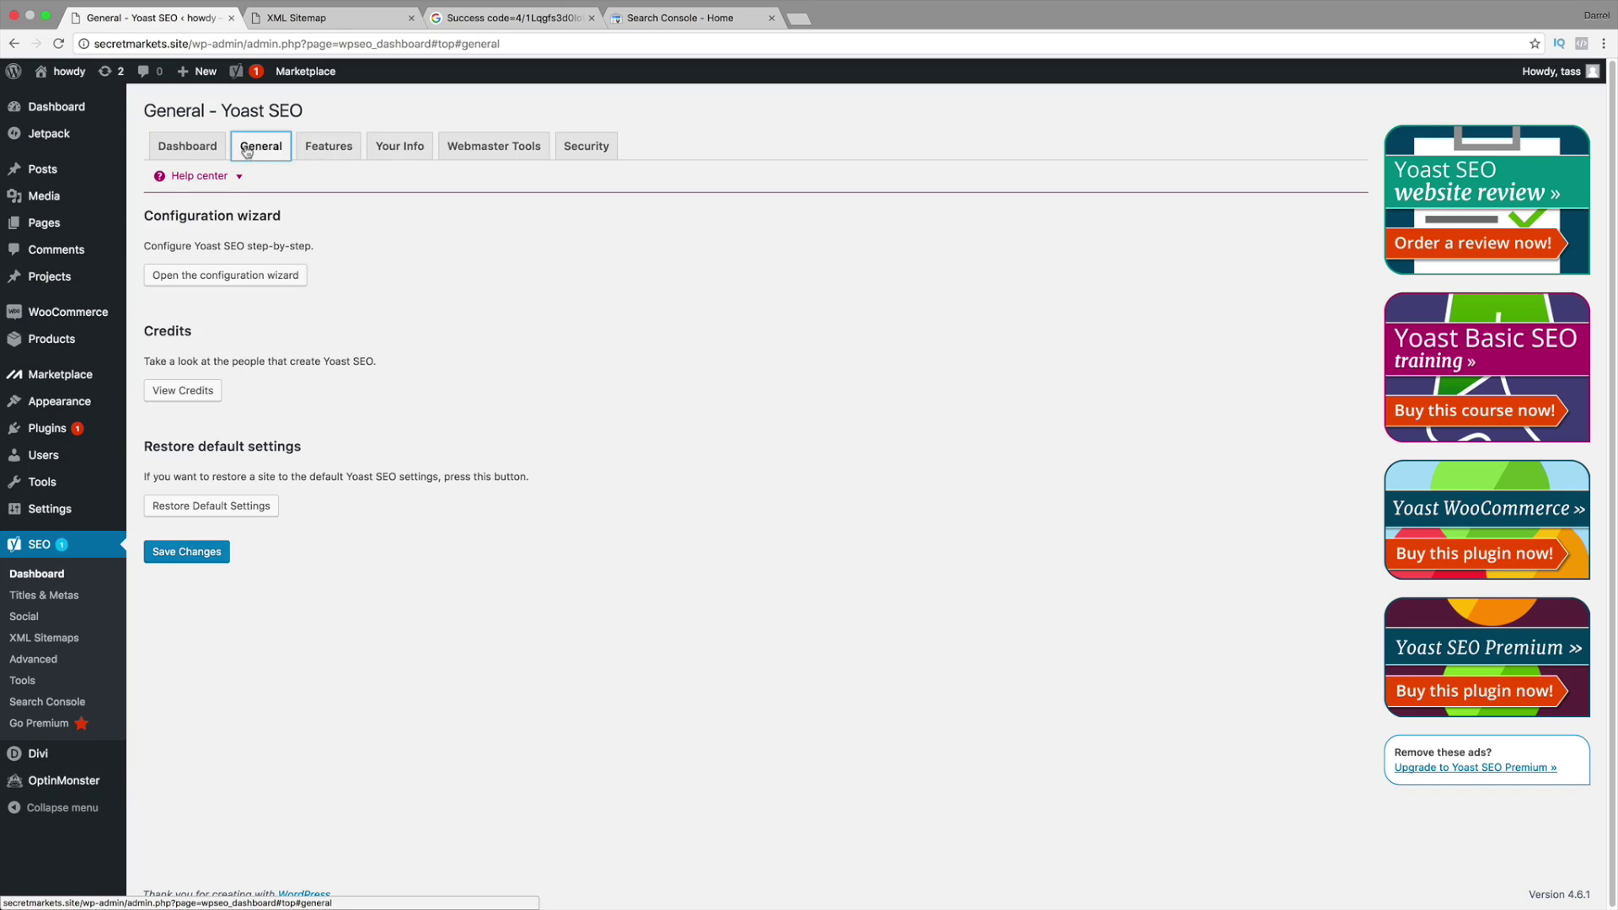
{"action": "left_click", "coordinate": [506, 148]}
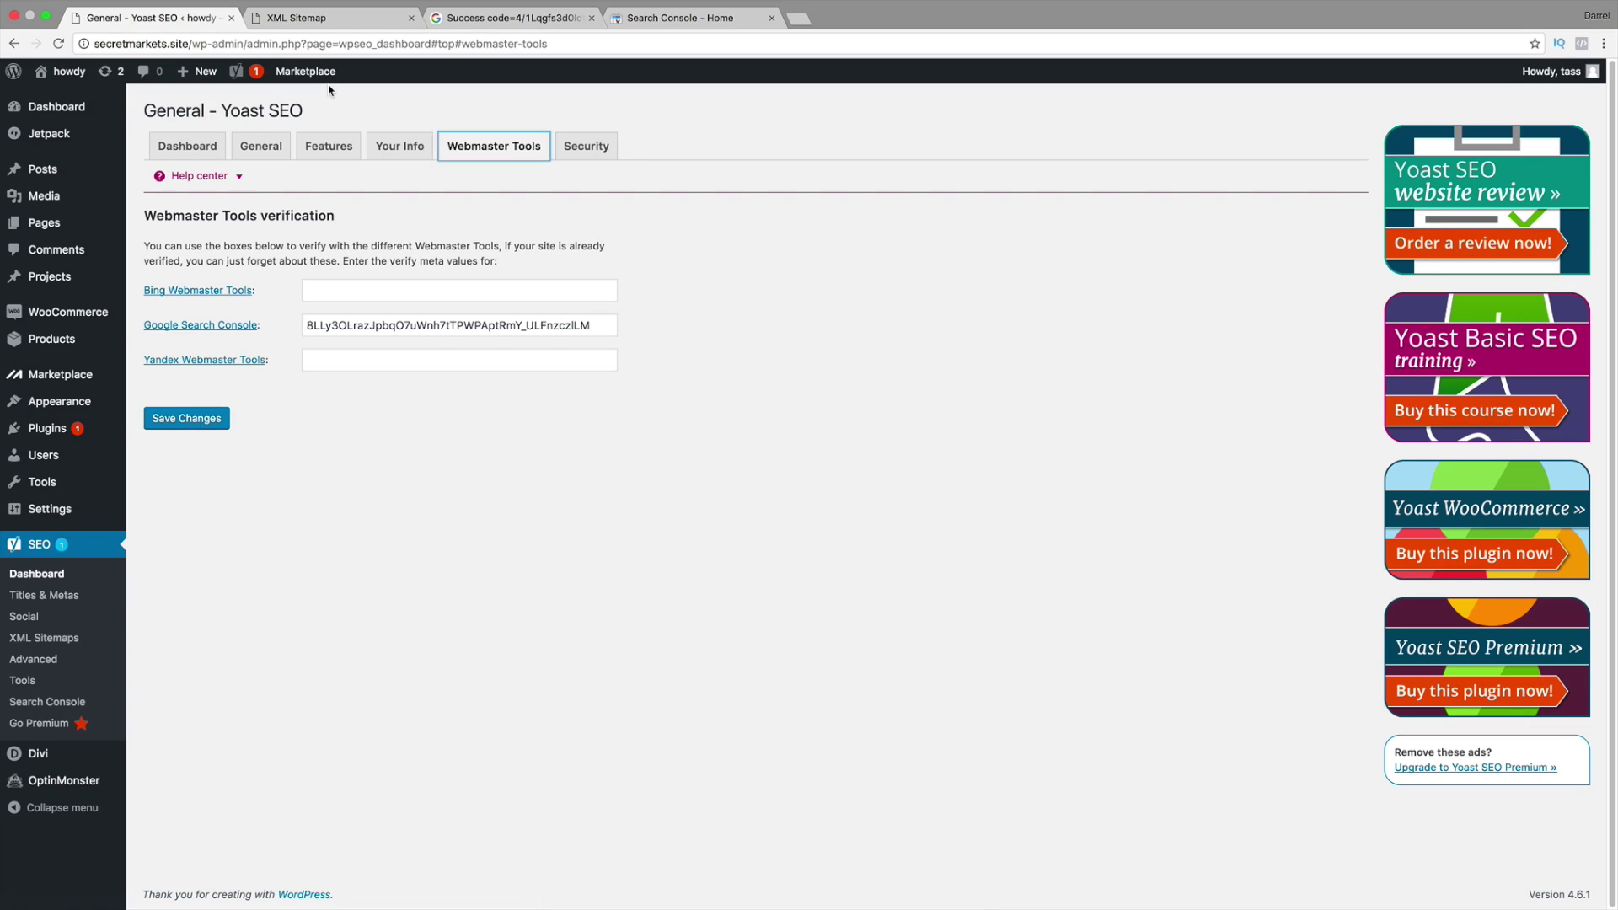
{"action": "double_click", "coordinate": [394, 325]}
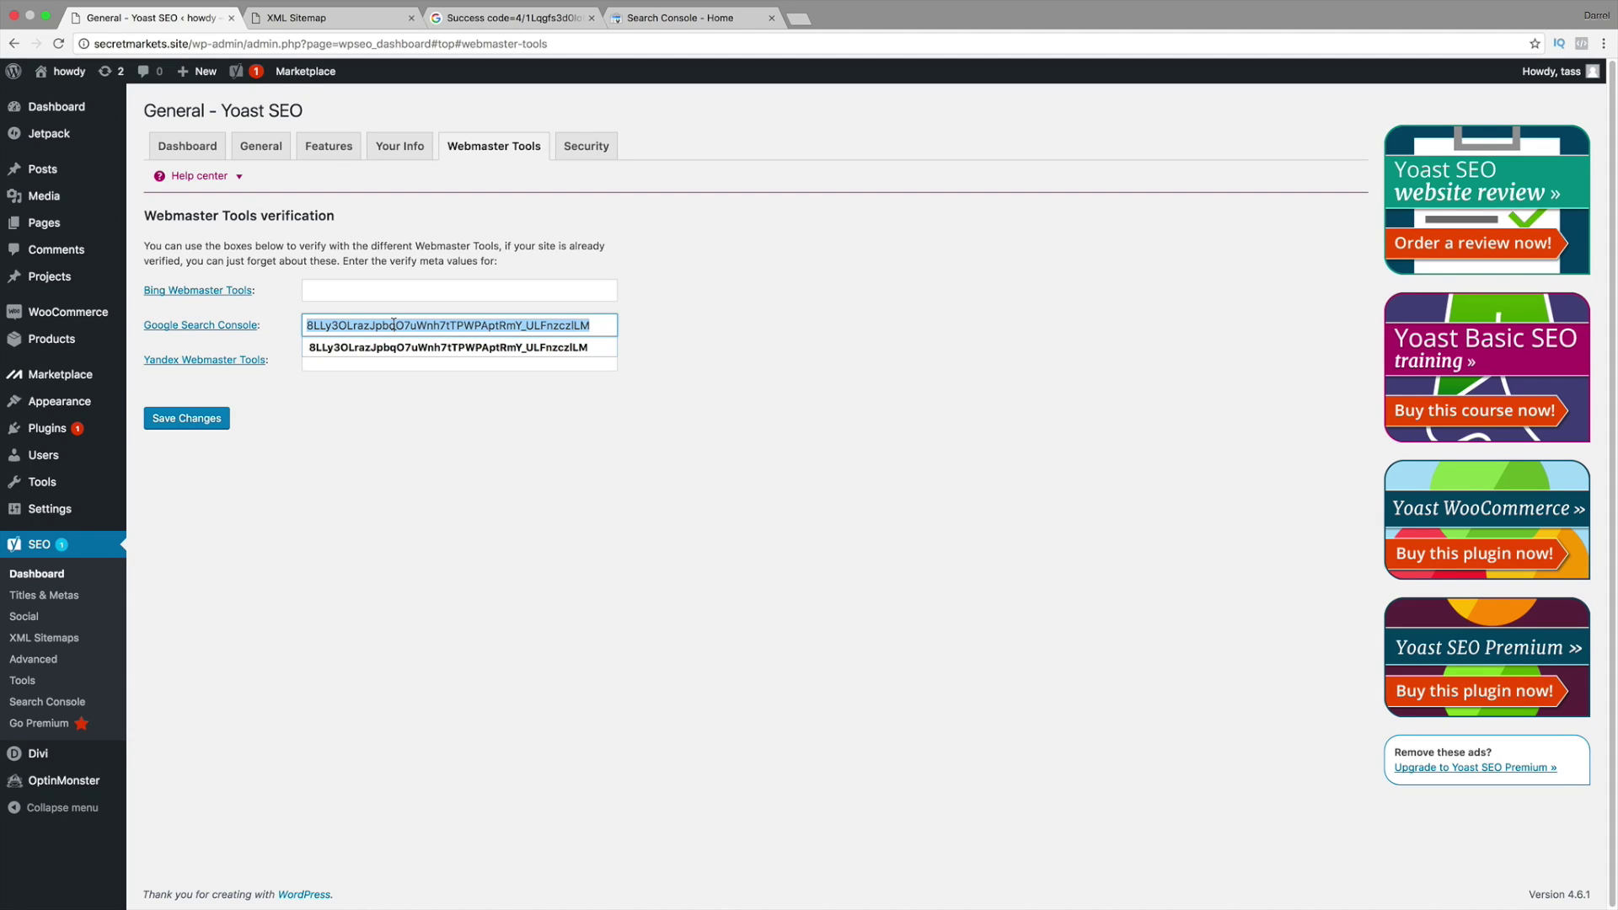
{"action": "left_click", "coordinate": [55, 639]}
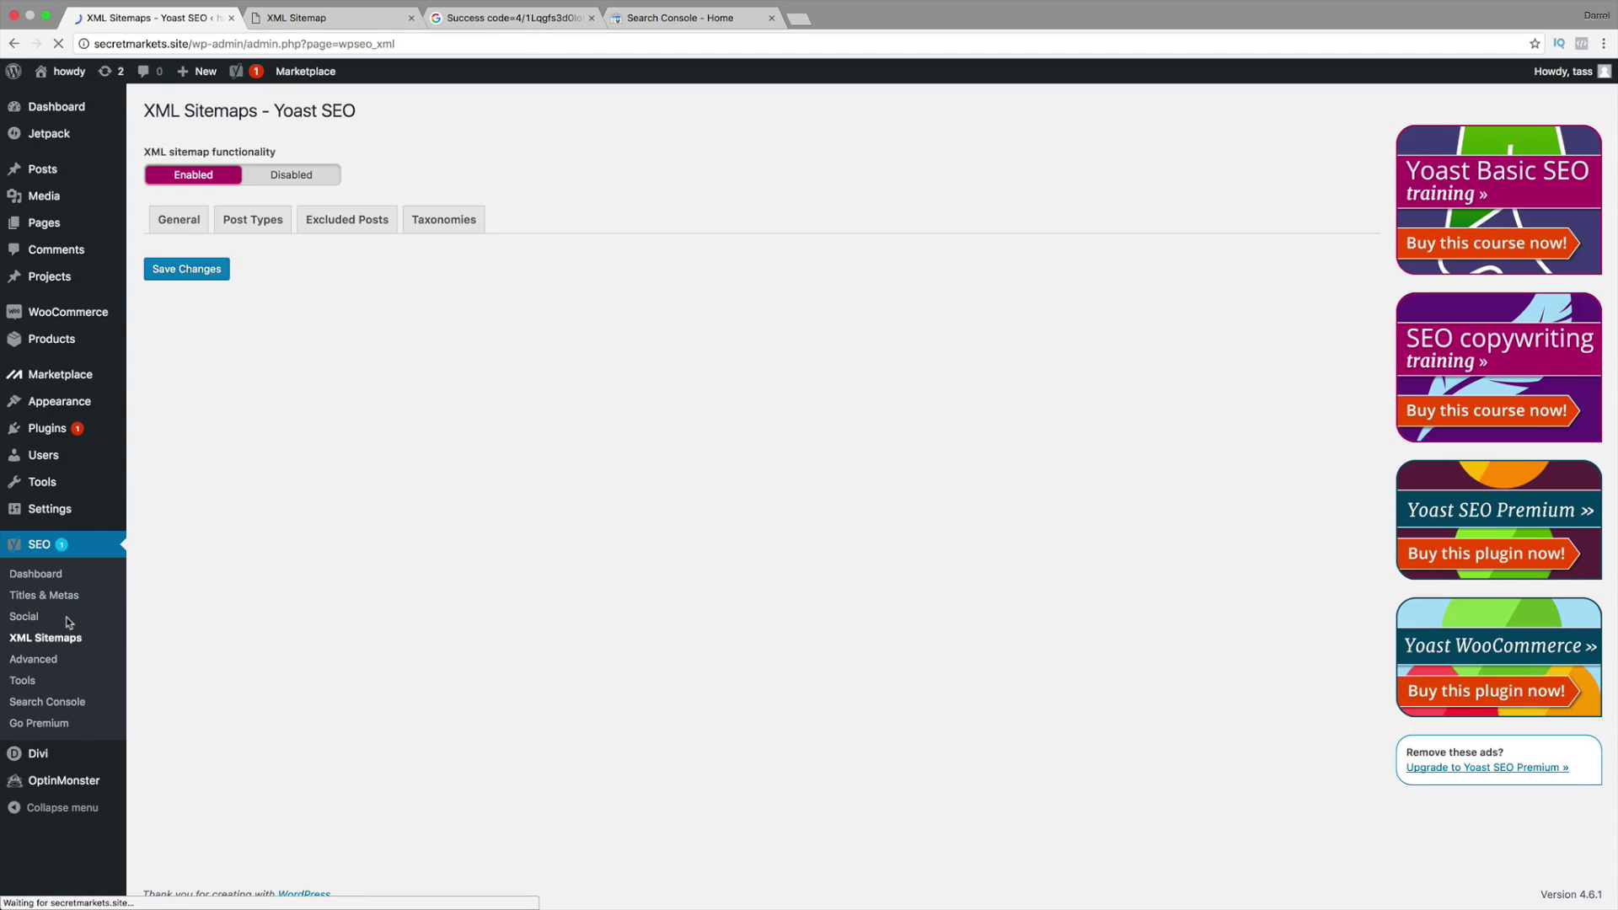
{"action": "left_click", "coordinate": [645, 23]}
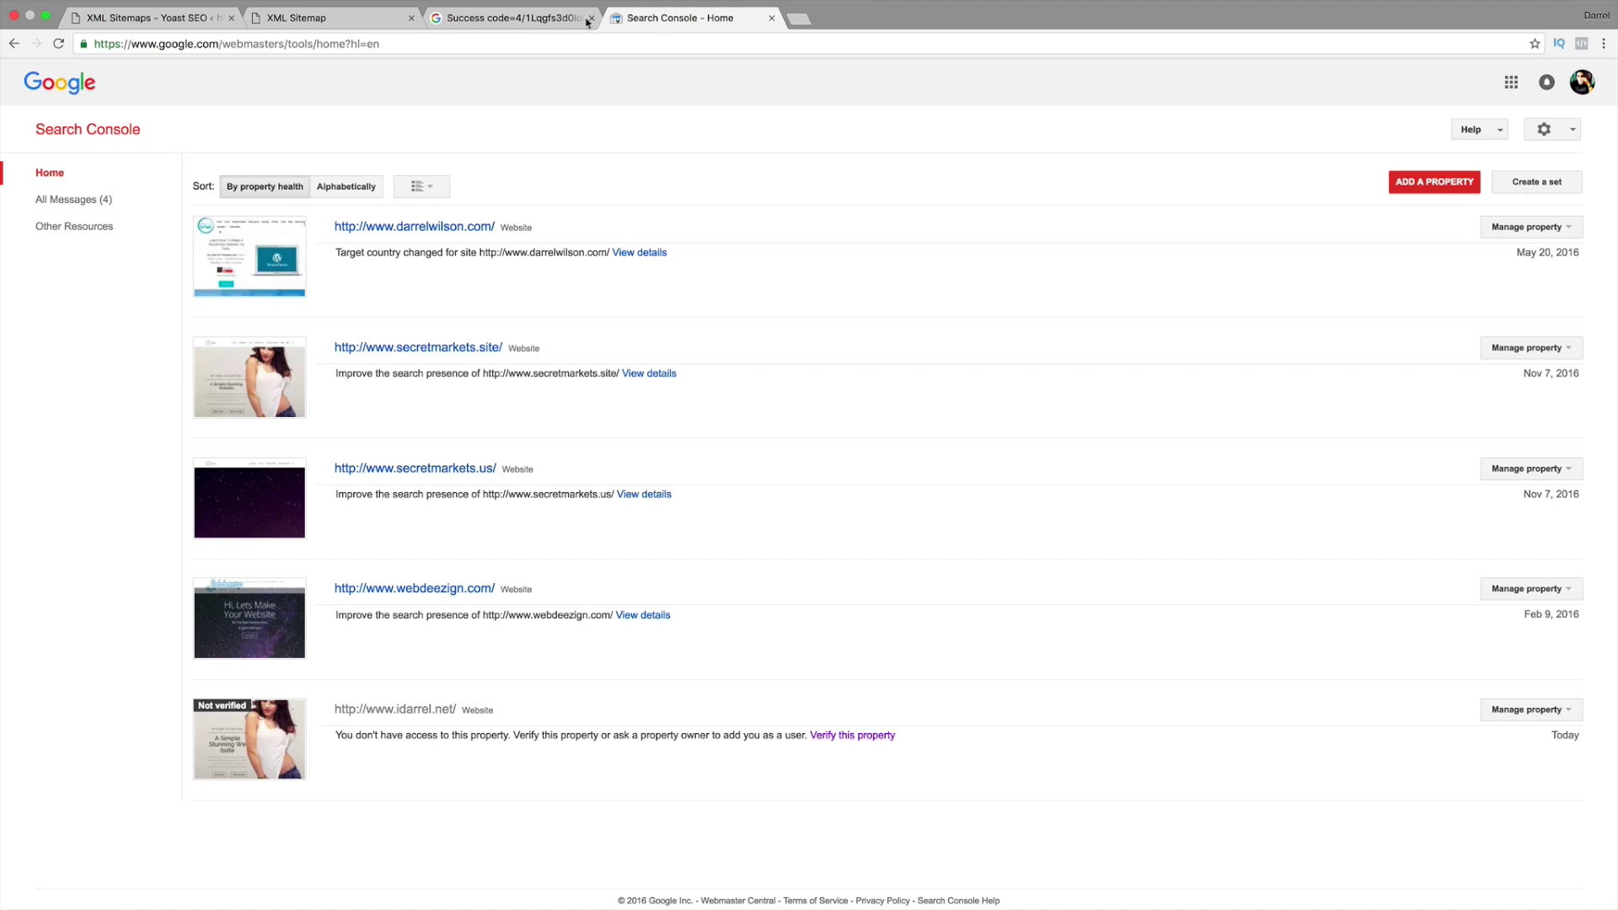
{"action": "left_click", "coordinate": [548, 20]}
{"action": "left_click", "coordinate": [680, 25]}
{"action": "left_click", "coordinate": [1566, 349]}
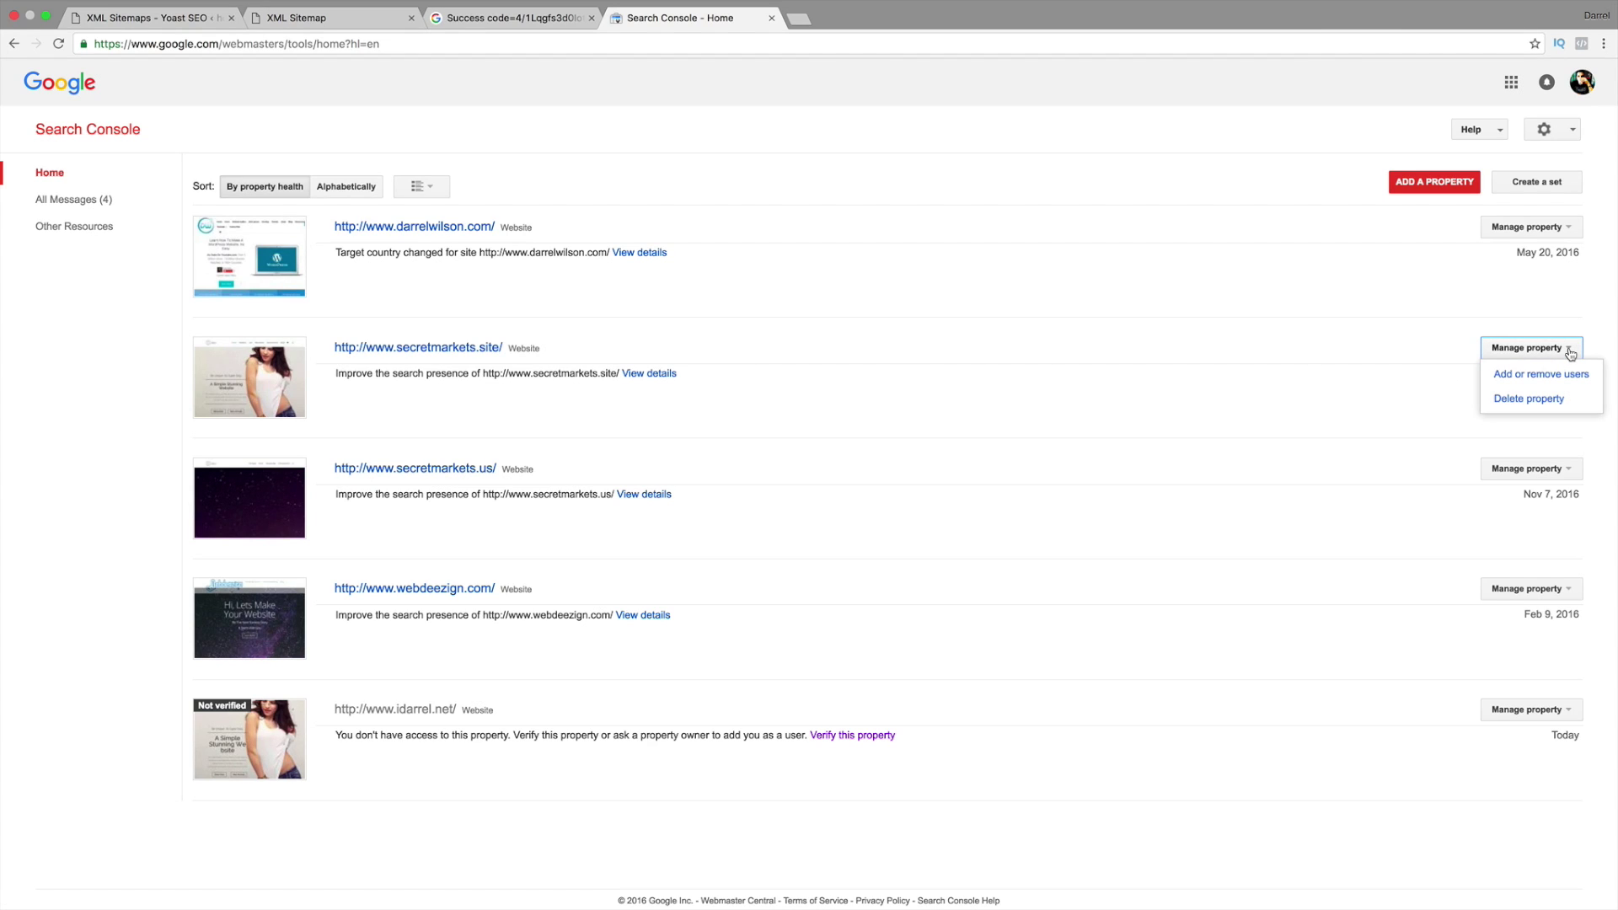
{"action": "left_click", "coordinate": [474, 349]}
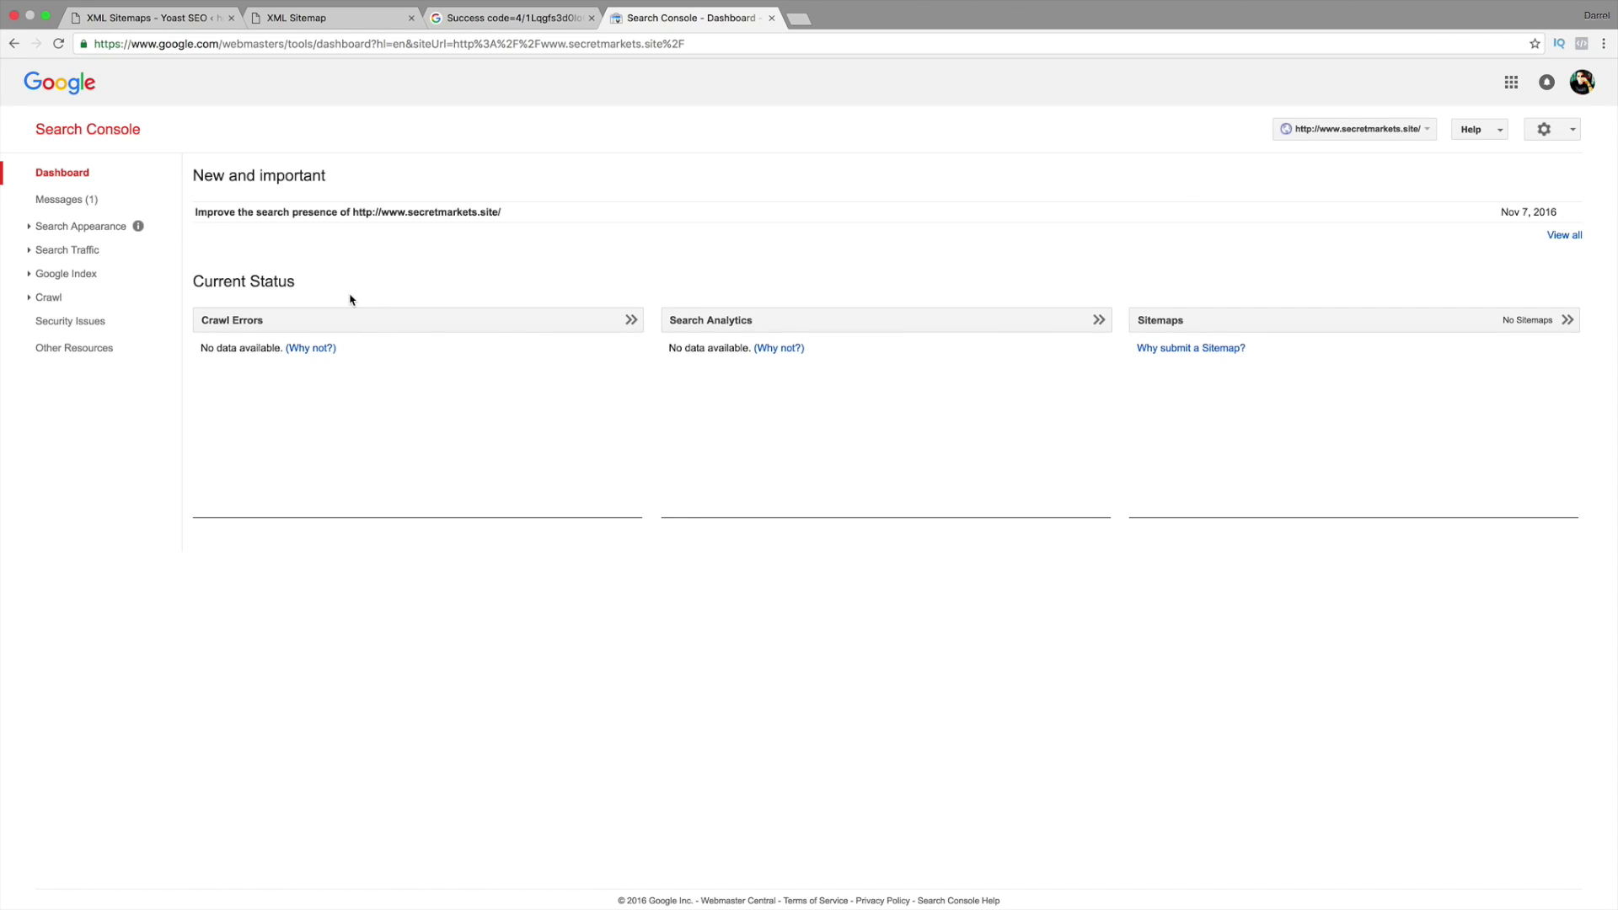
{"action": "left_click", "coordinate": [59, 299]}
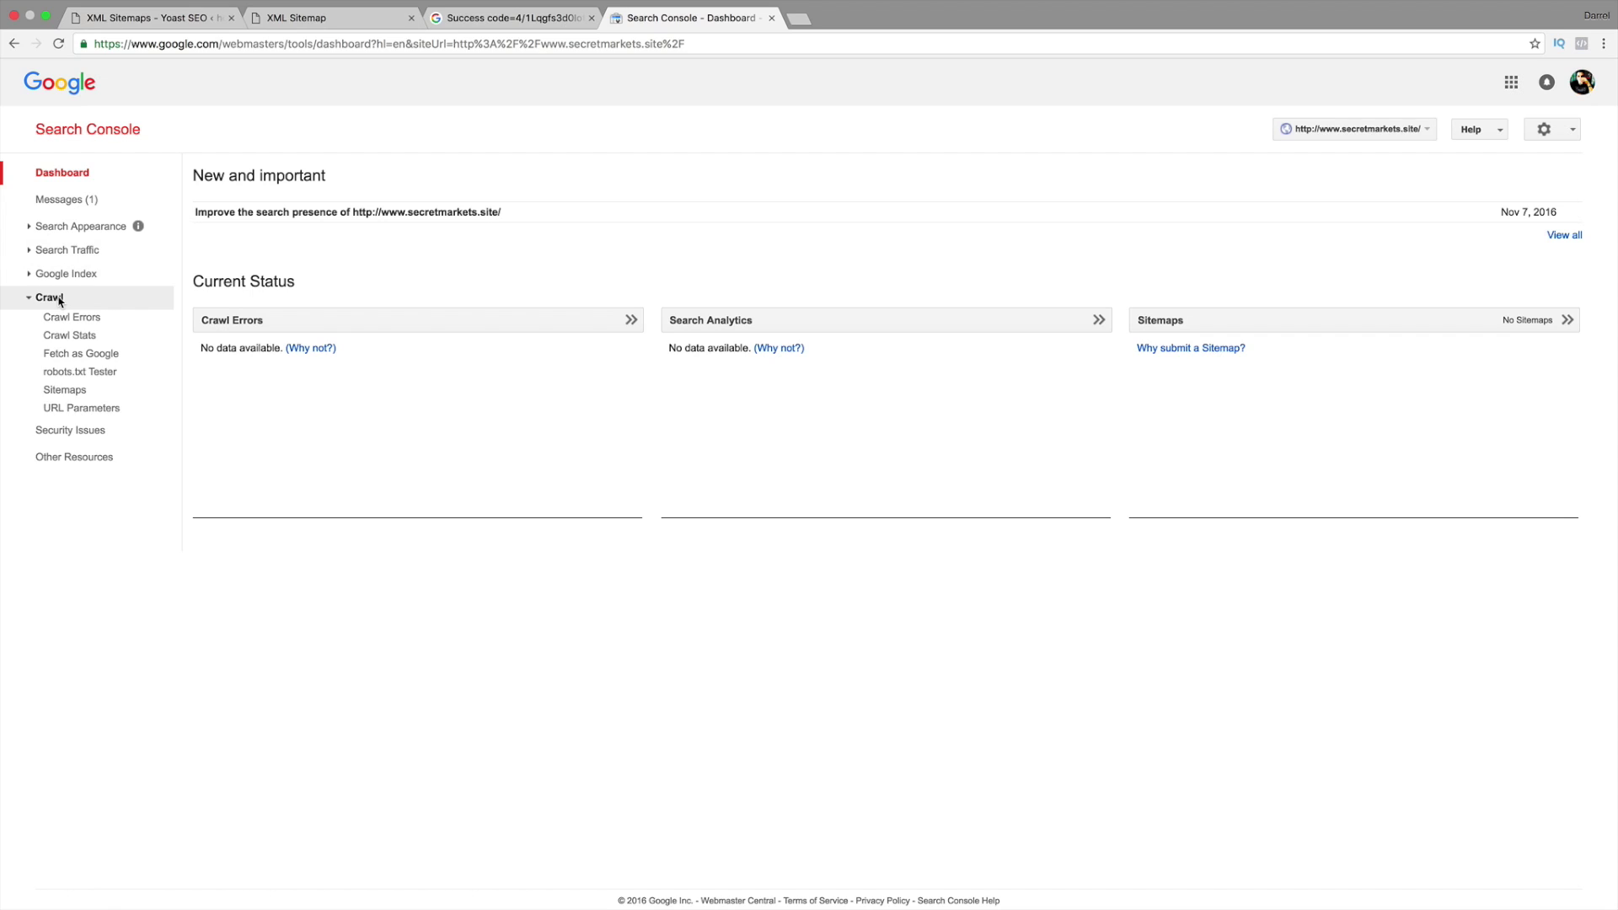
{"action": "left_click", "coordinate": [62, 393]}
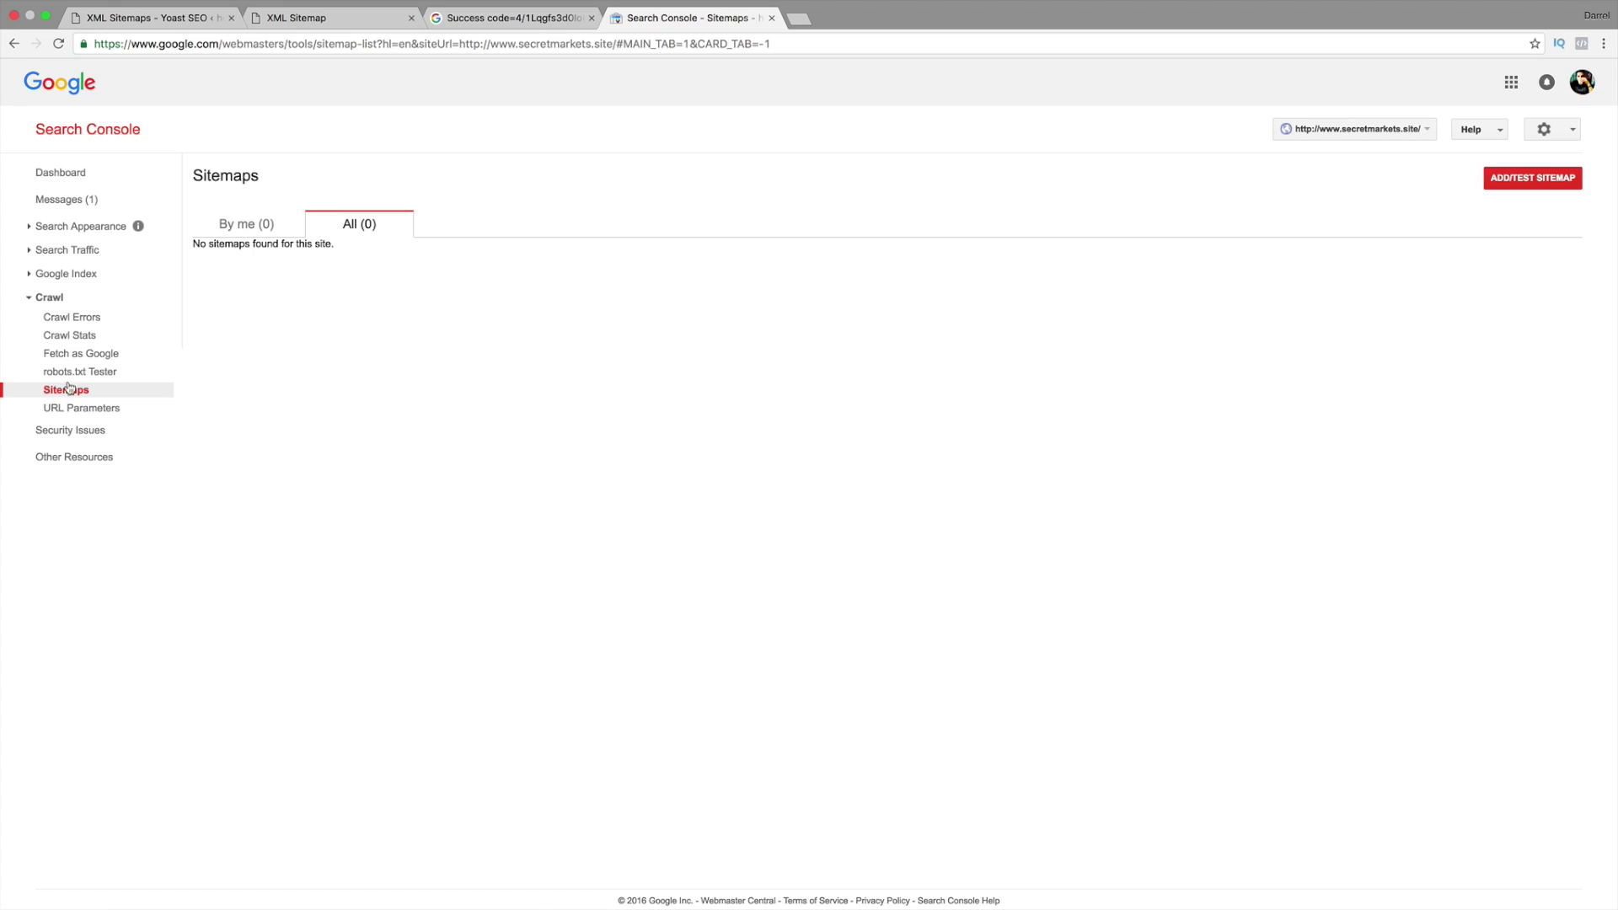
Step: Copy category-sitemap.xml from the XML sitemap index into a new sitemap entry for the property and run a test on it
{"action": "left_click", "coordinate": [1505, 179]}
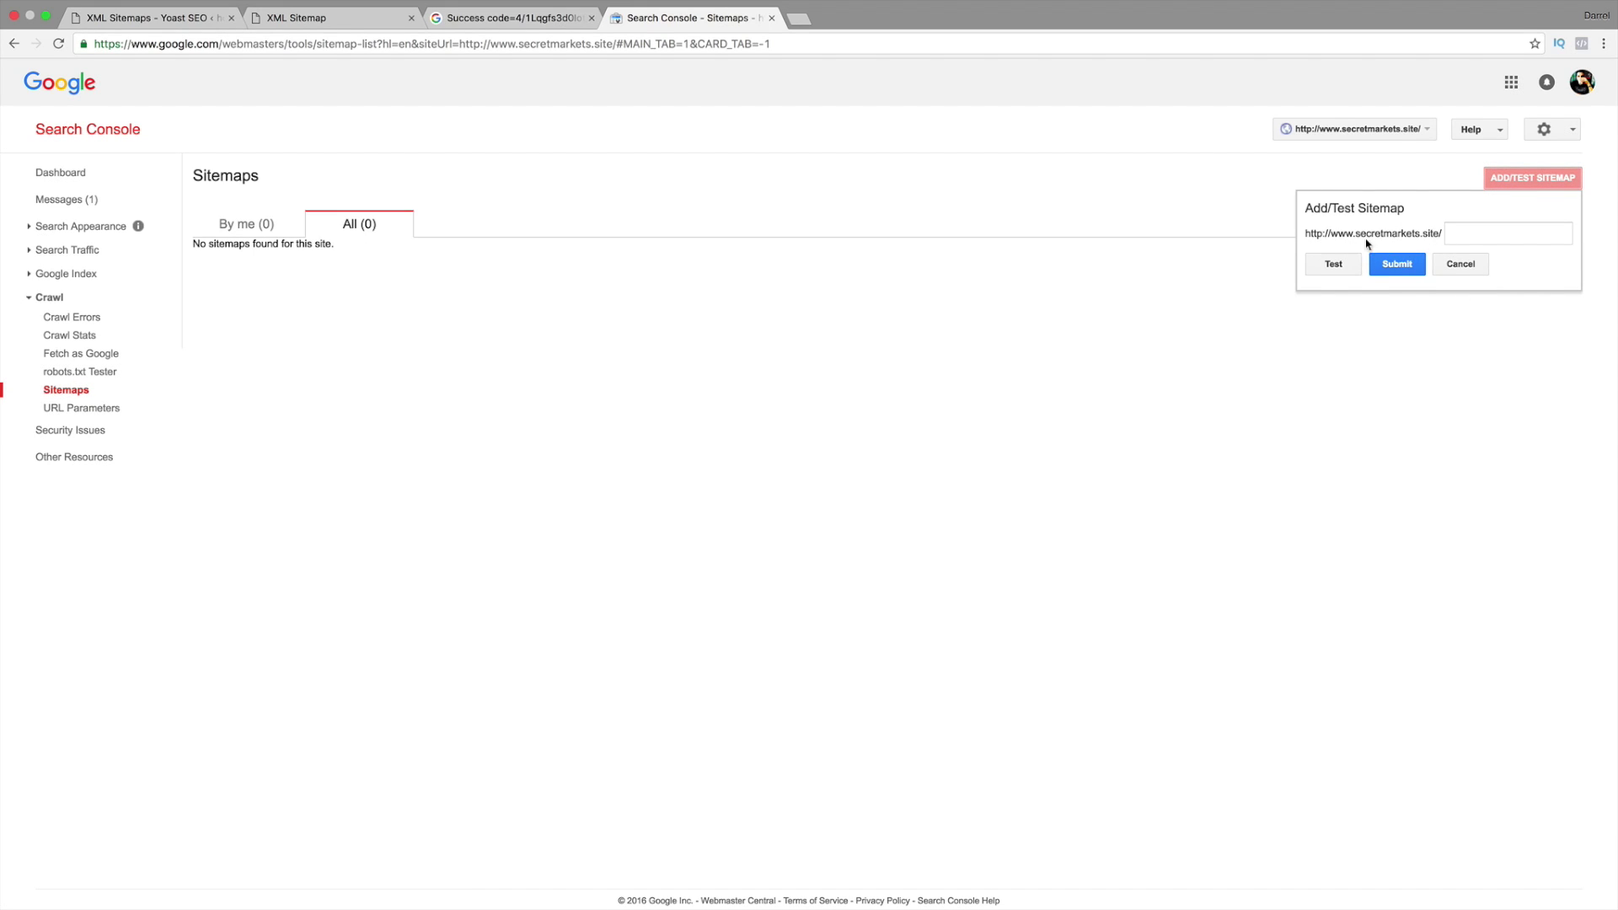
{"action": "left_click", "coordinate": [412, 12]}
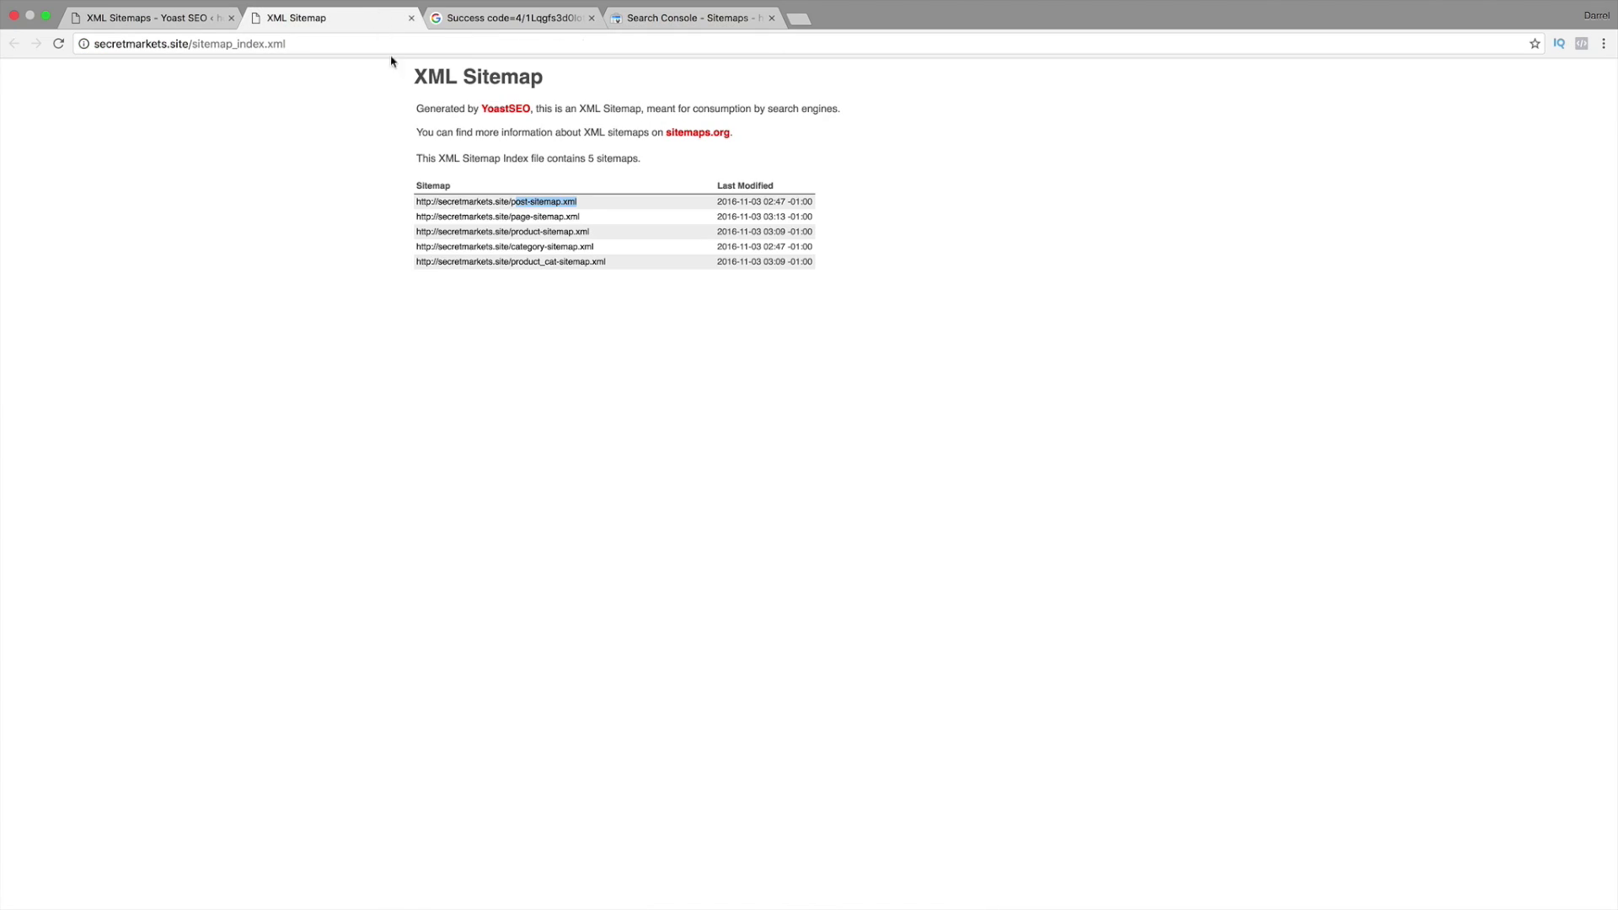
{"action": "left_click", "coordinate": [590, 191]}
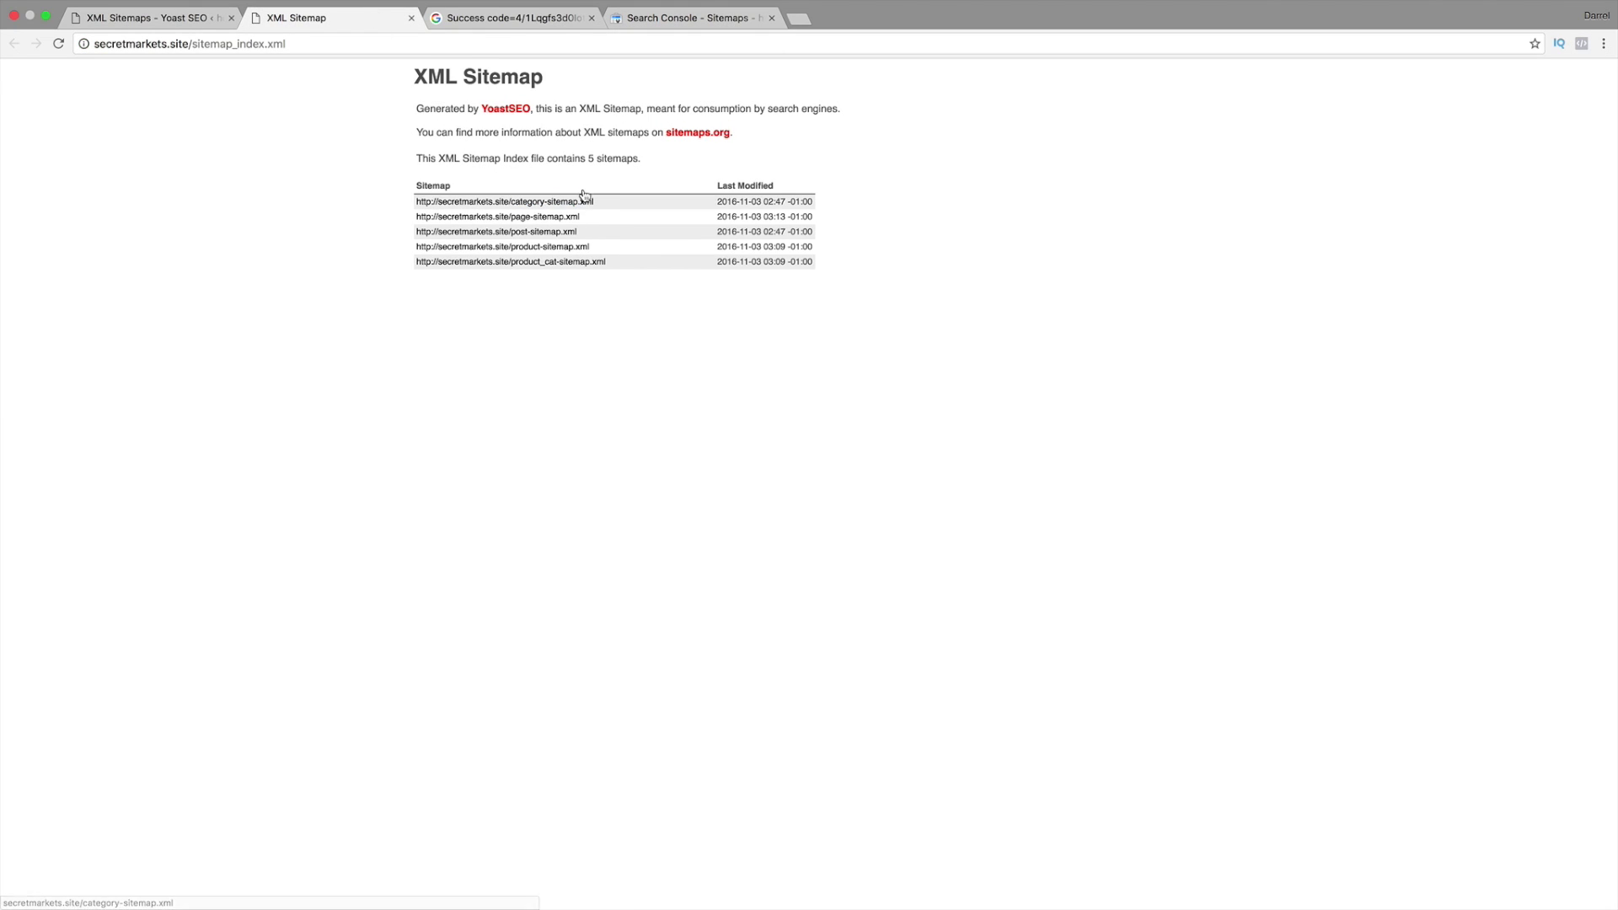
{"action": "left_click_drag", "start_coordinate": [602, 208], "coordinate": [514, 195]}
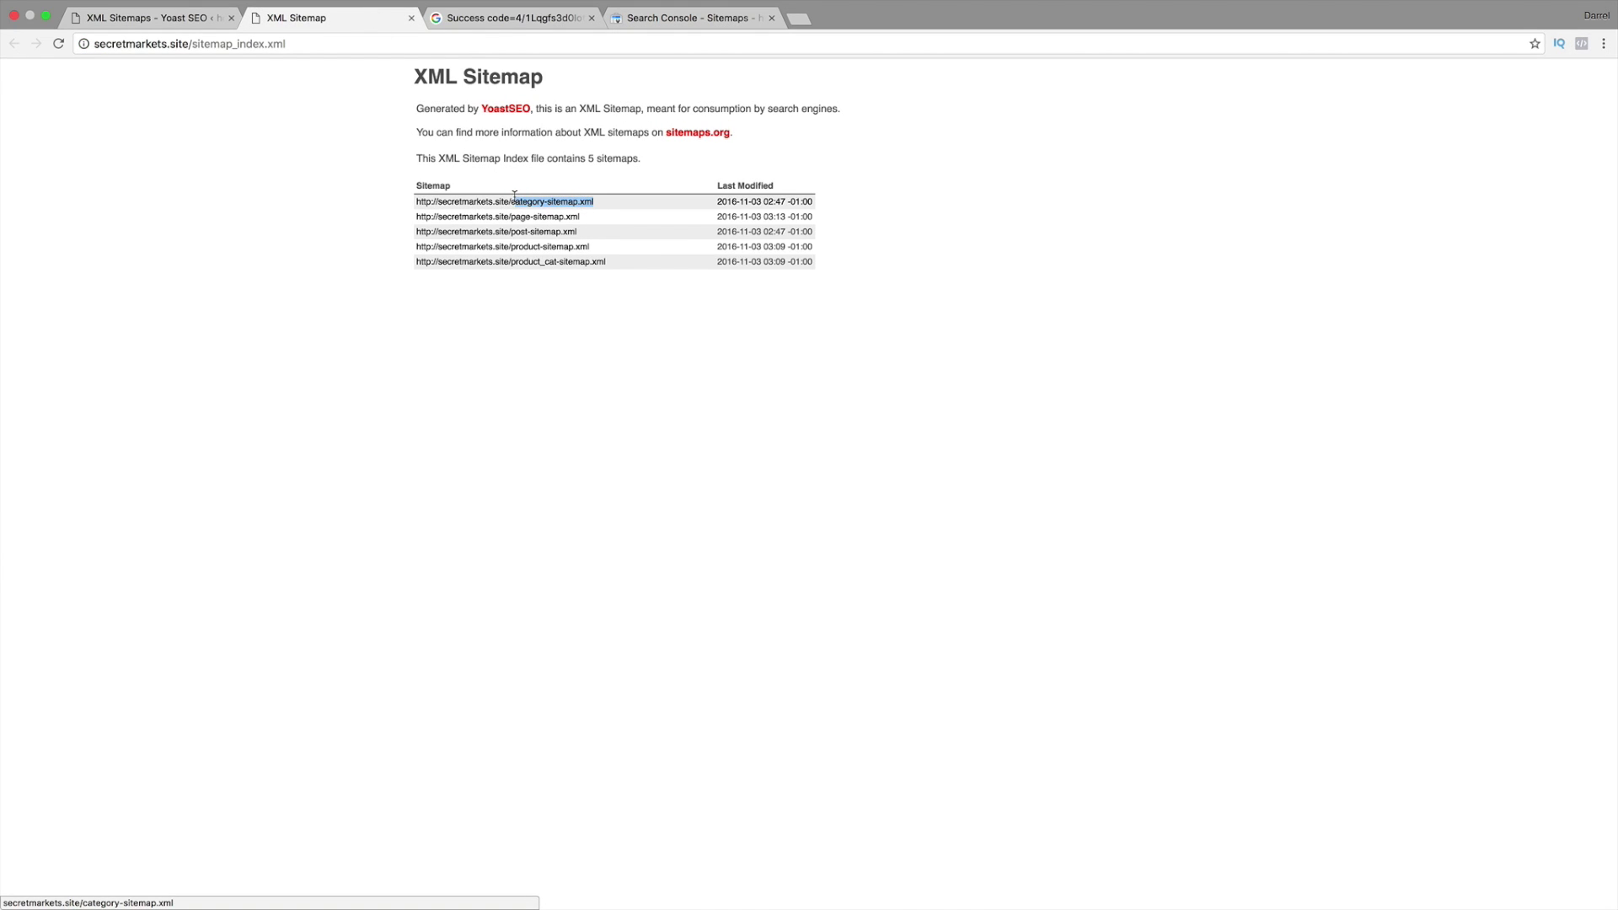
{"action": "right_click", "coordinate": [524, 202]}
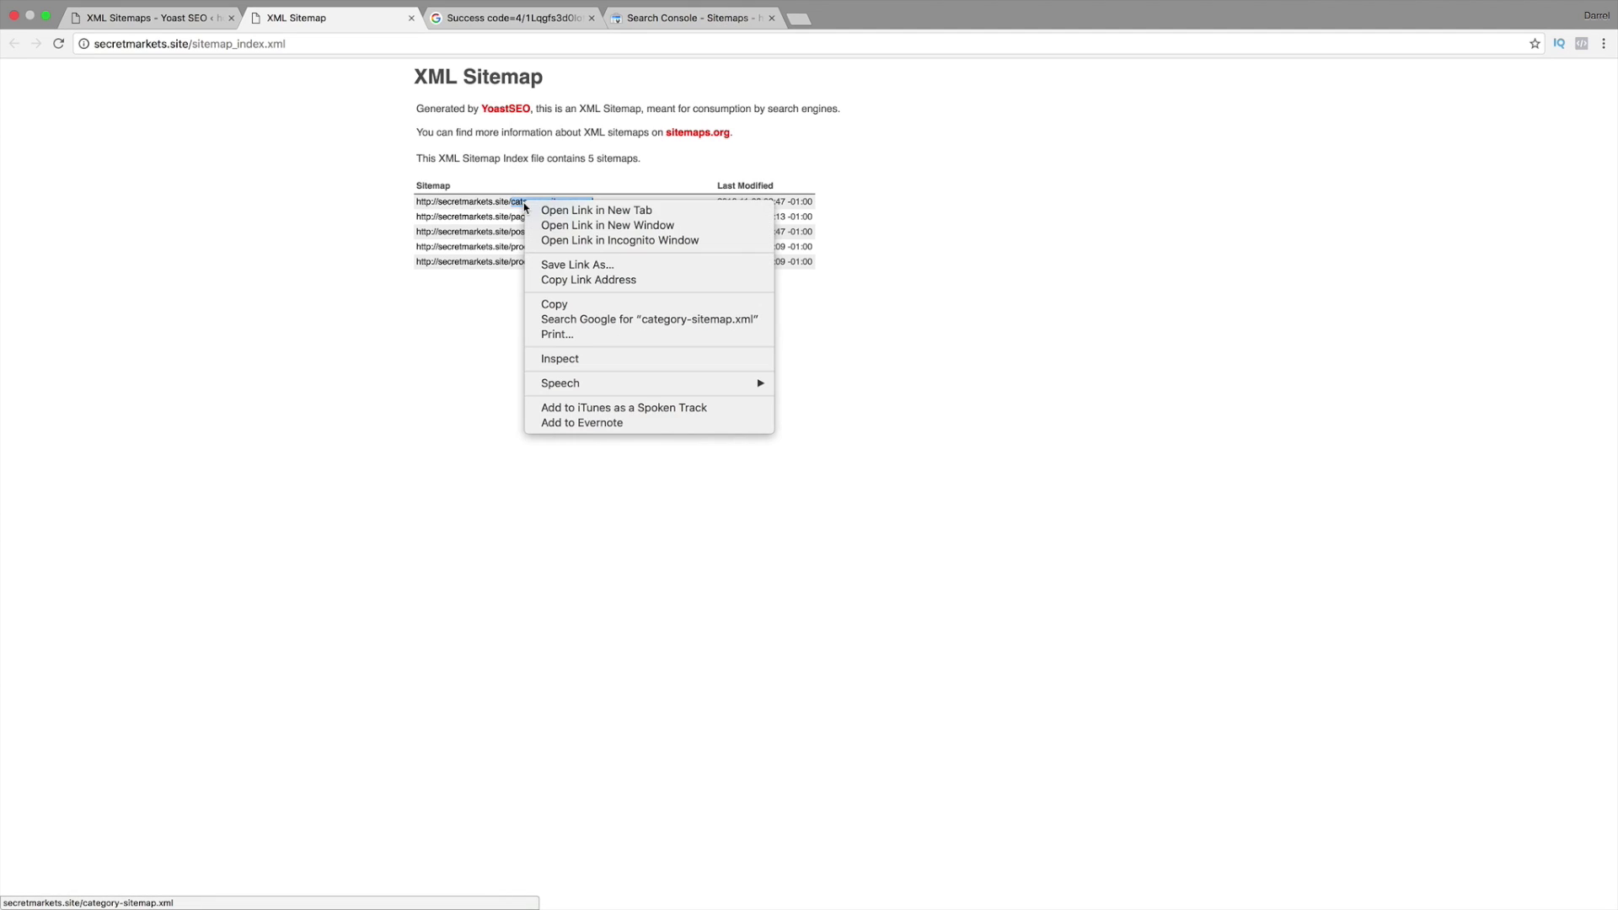
{"action": "left_click", "coordinate": [564, 304]}
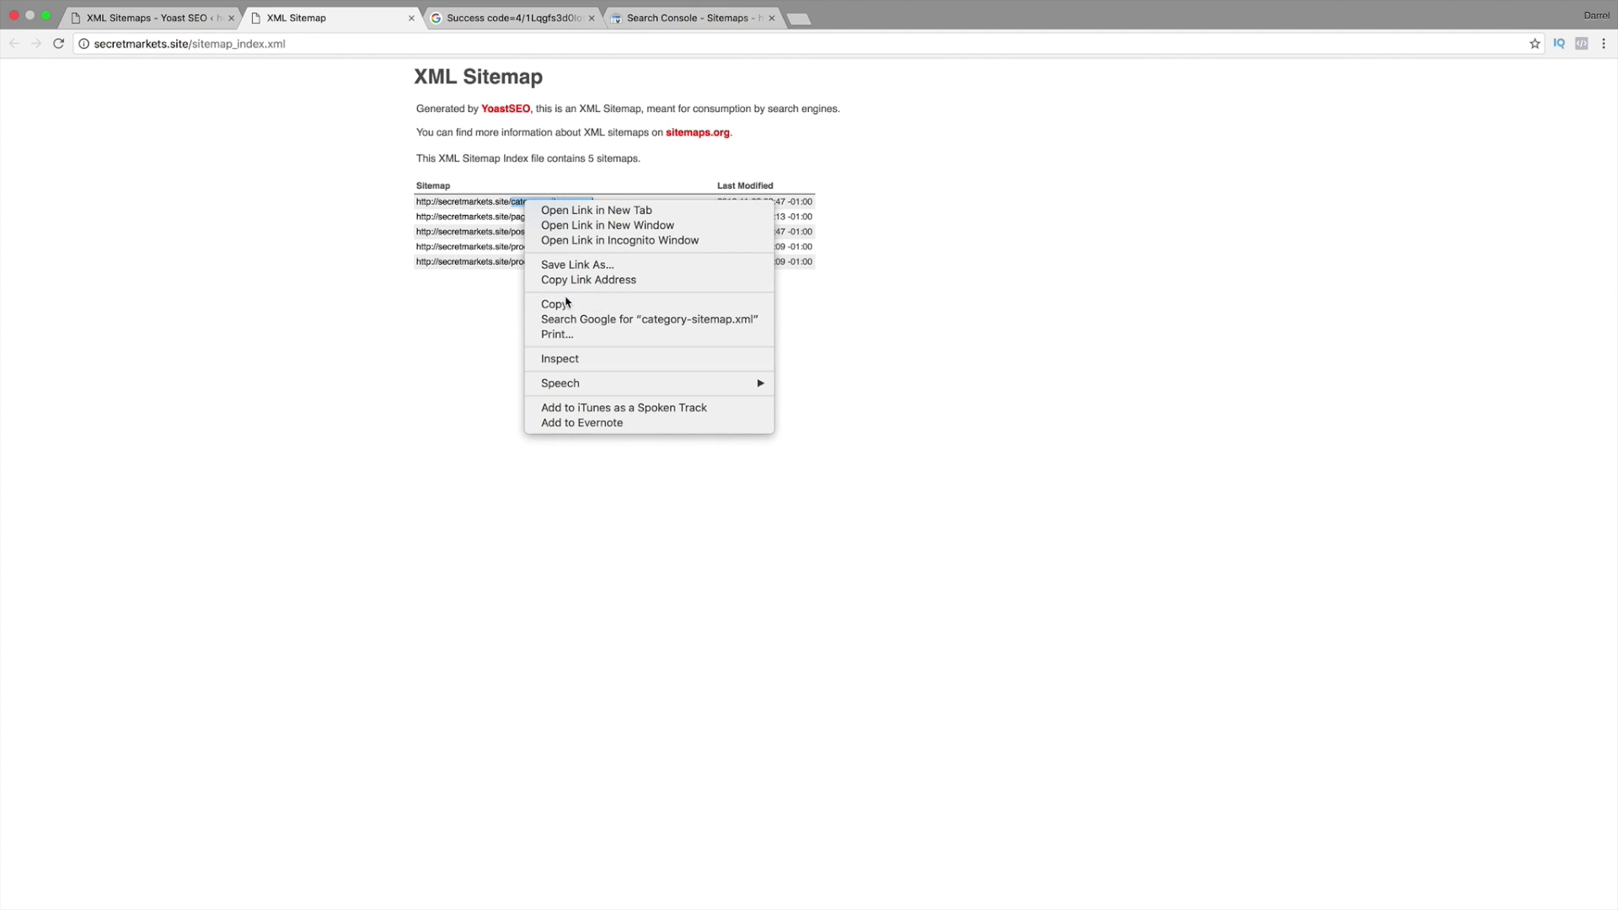
{"action": "left_click", "coordinate": [651, 18]}
{"action": "right_click", "coordinate": [1459, 234]}
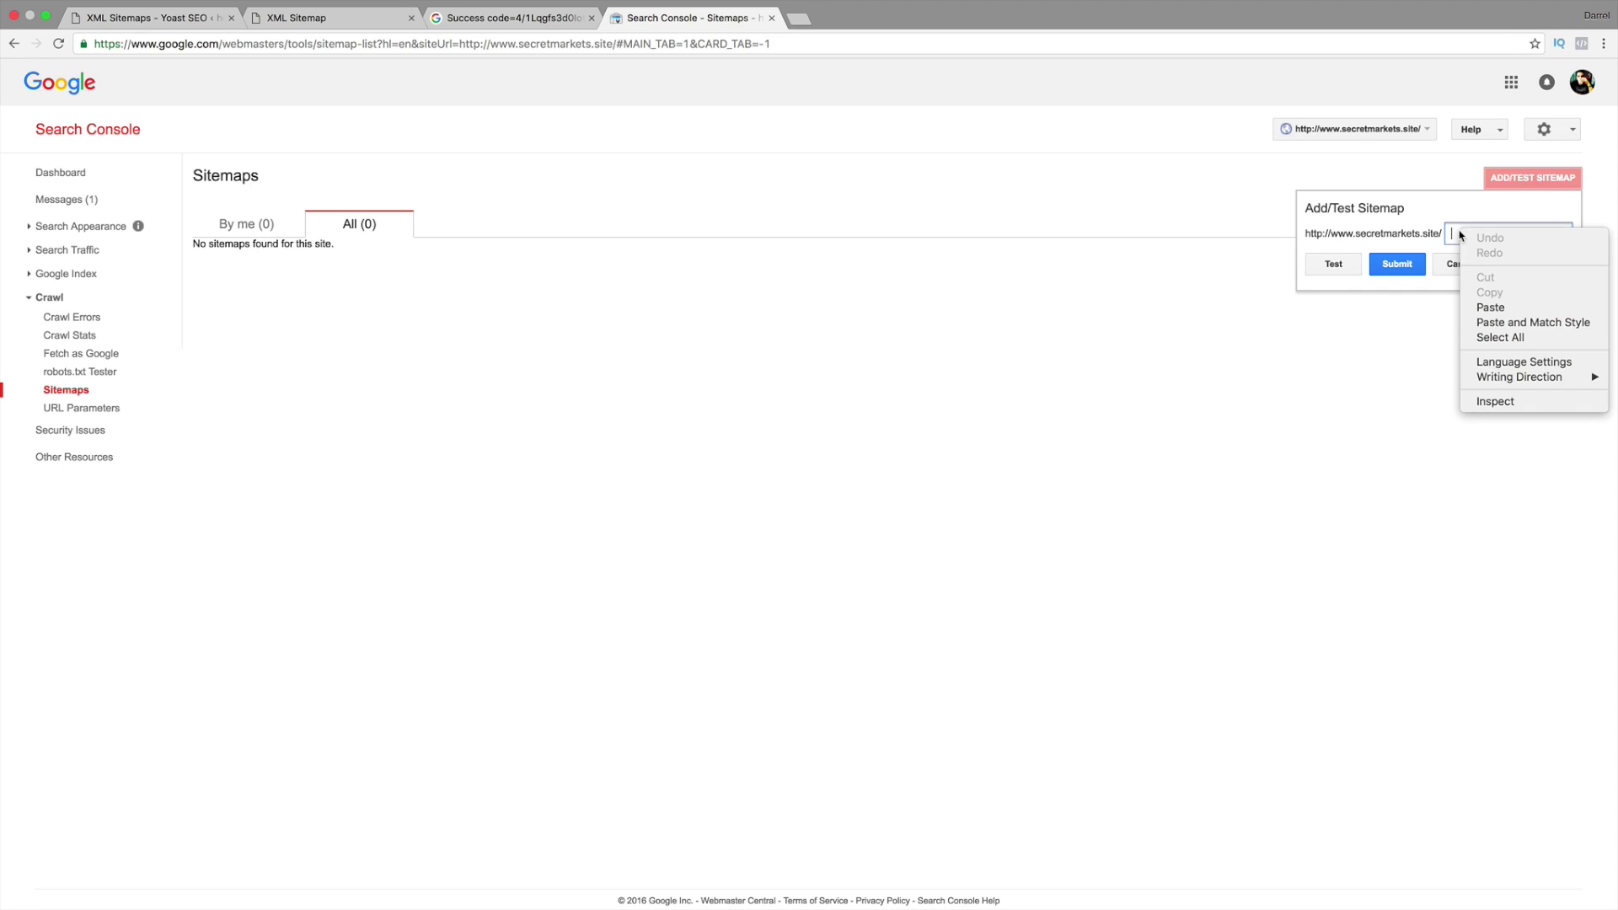
{"action": "left_click", "coordinate": [1491, 307]}
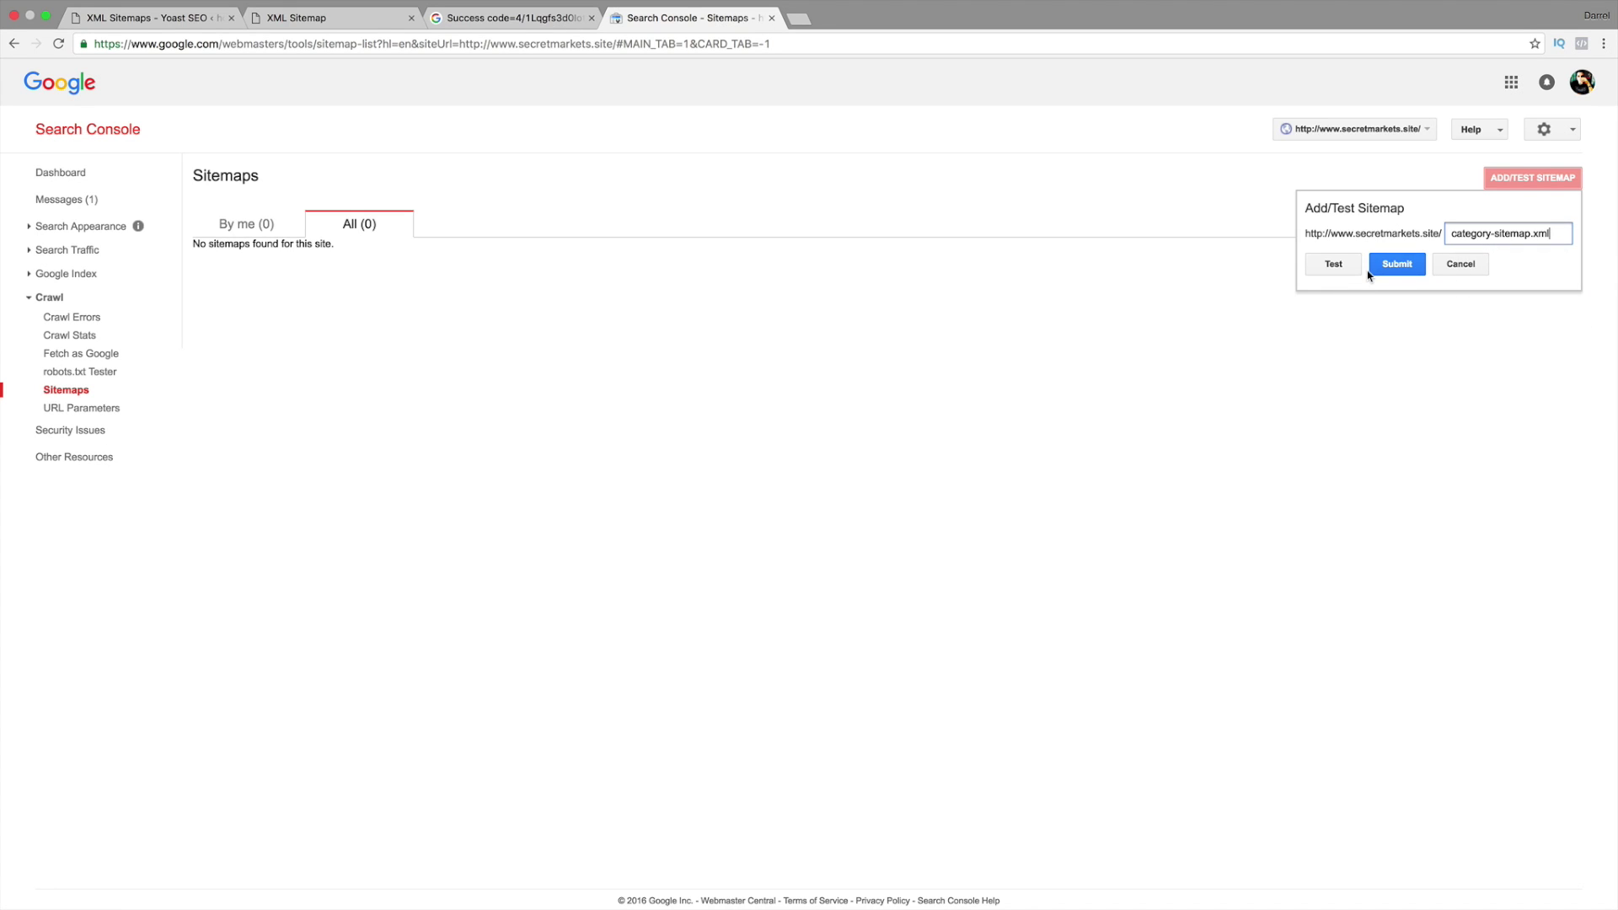
{"action": "left_click", "coordinate": [1328, 269]}
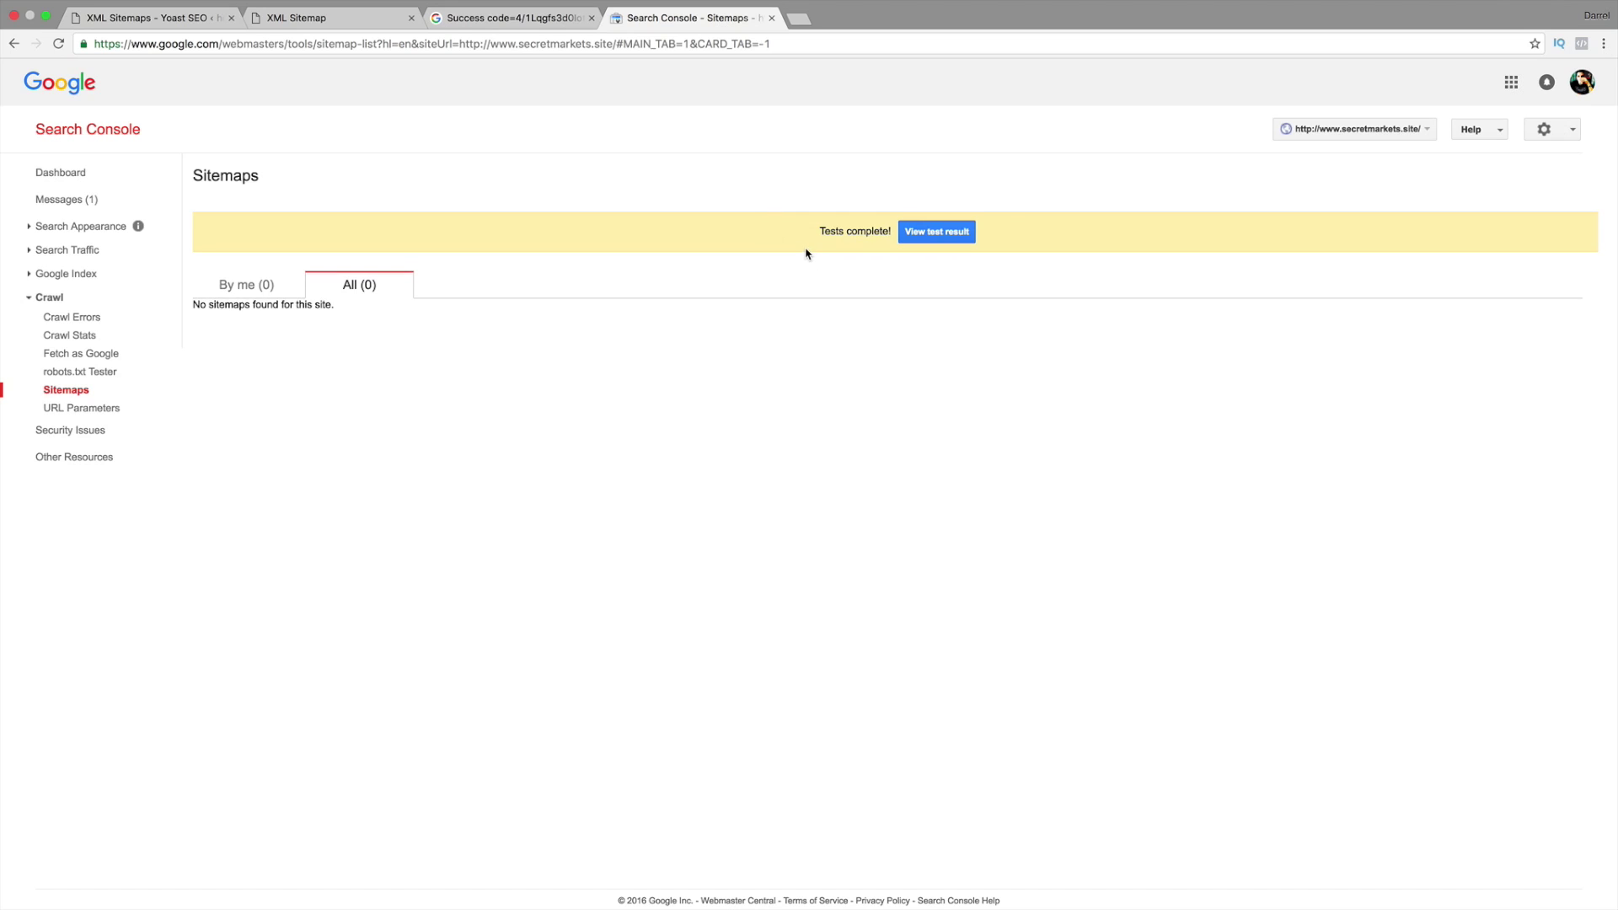
Step: View the test result for category-sitemap.xml, check its error details and close the test
{"action": "left_click", "coordinate": [944, 238]}
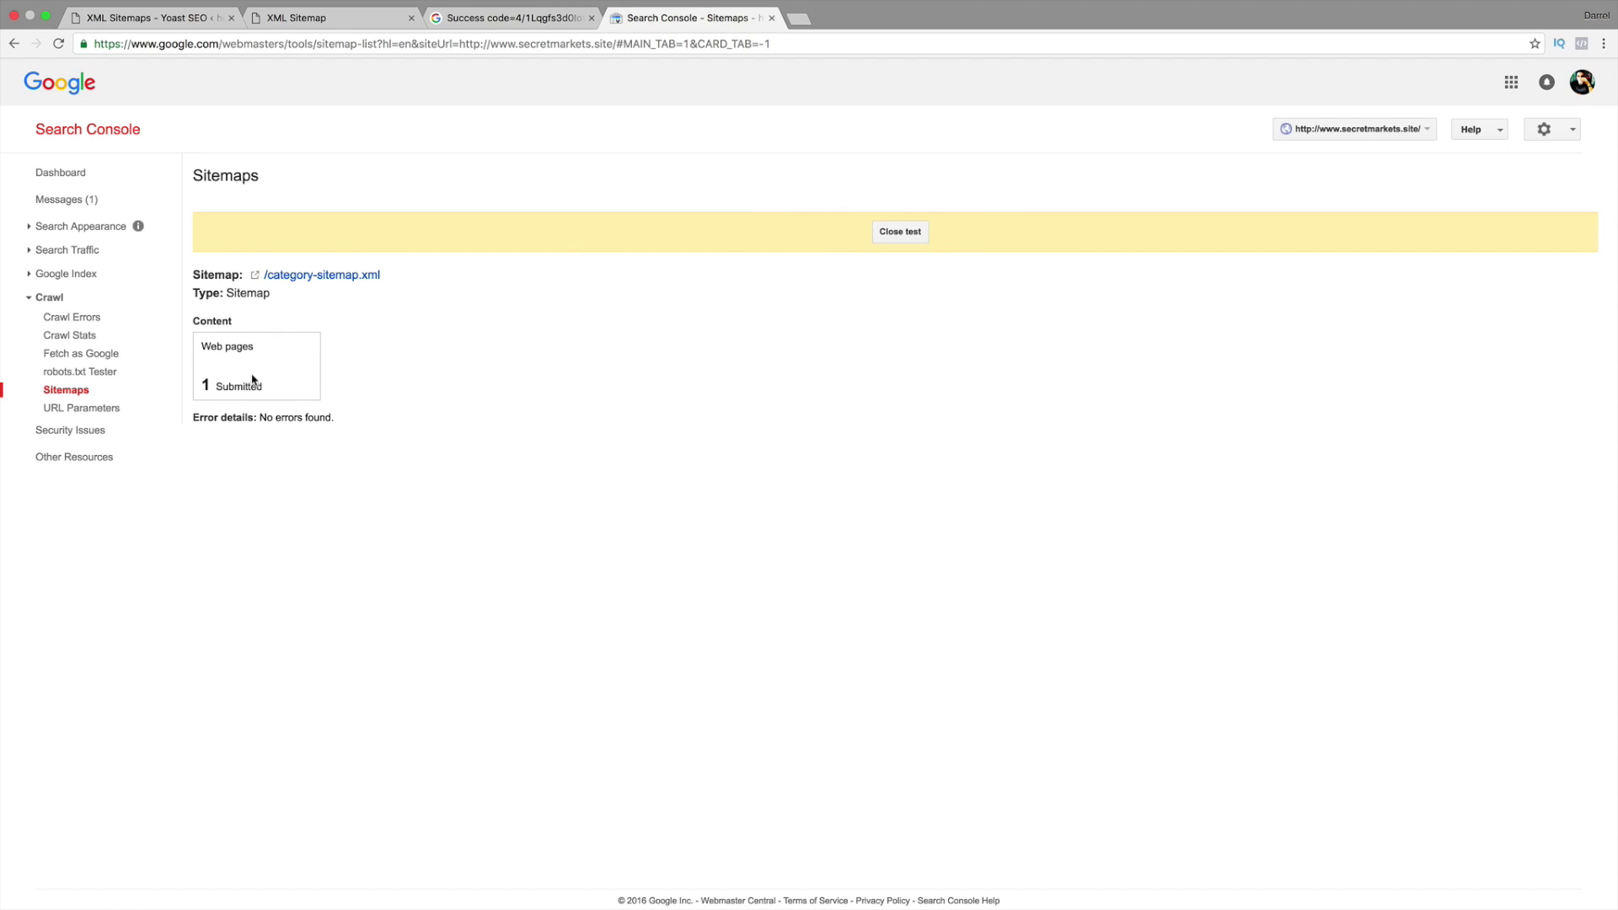
{"action": "left_click_drag", "start_coordinate": [364, 420], "coordinate": [213, 418]}
{"action": "left_click", "coordinate": [912, 239]}
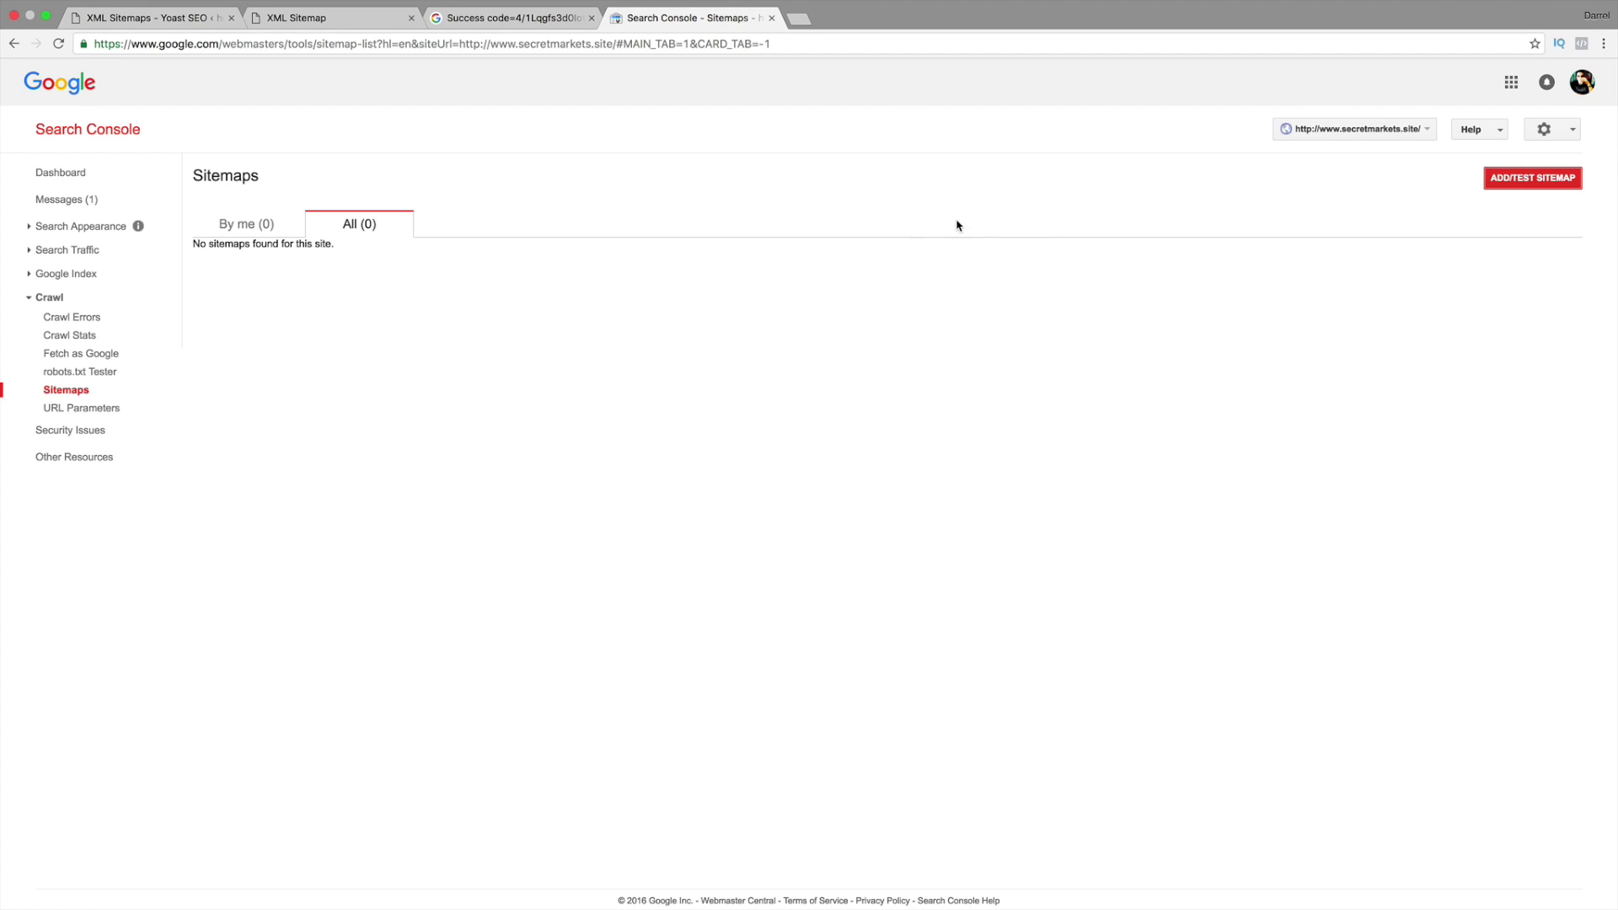
{"action": "left_click", "coordinate": [1519, 178]}
{"action": "left_click", "coordinate": [1483, 234]}
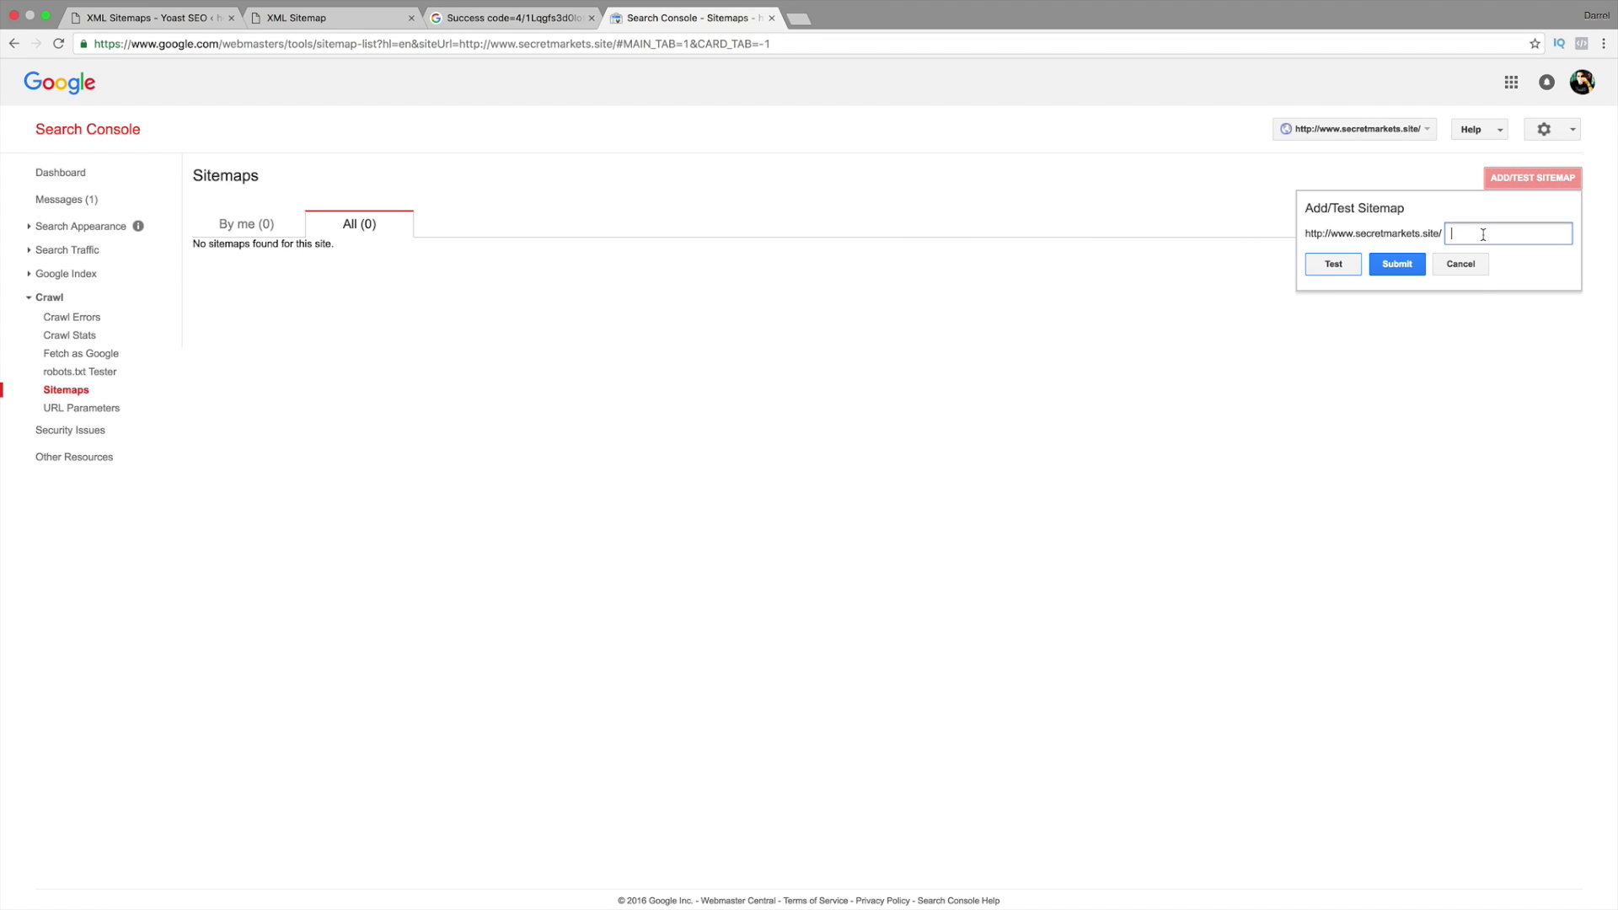
{"action": "right_click", "coordinate": [1483, 234]}
{"action": "left_click", "coordinate": [1476, 311]}
{"action": "left_click", "coordinate": [1407, 266]}
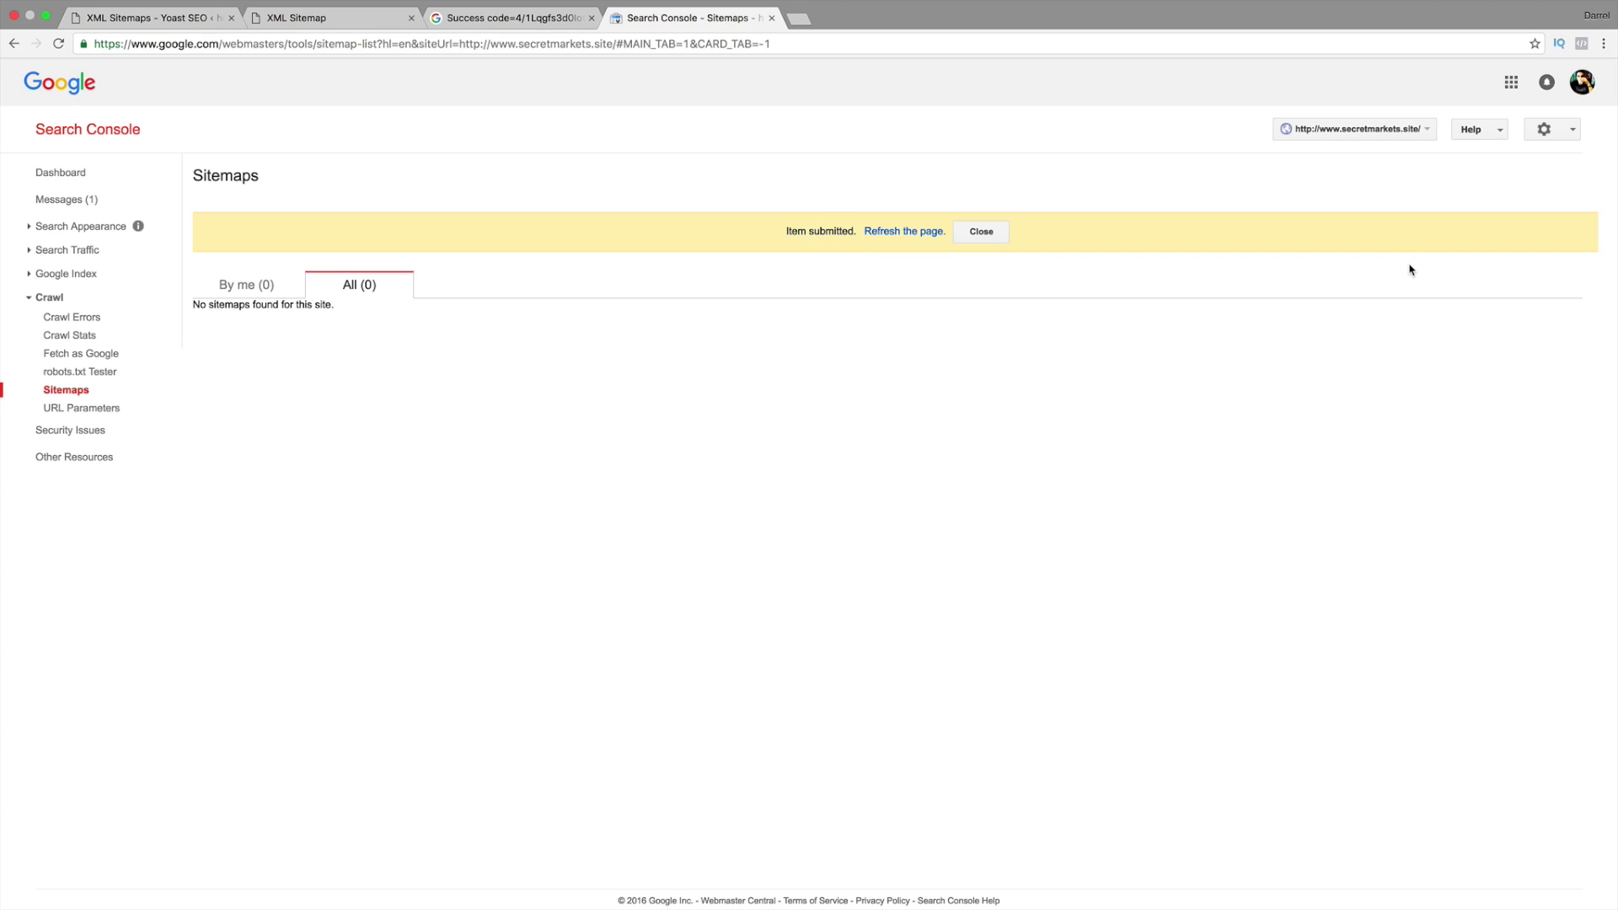
{"action": "left_click", "coordinate": [919, 231]}
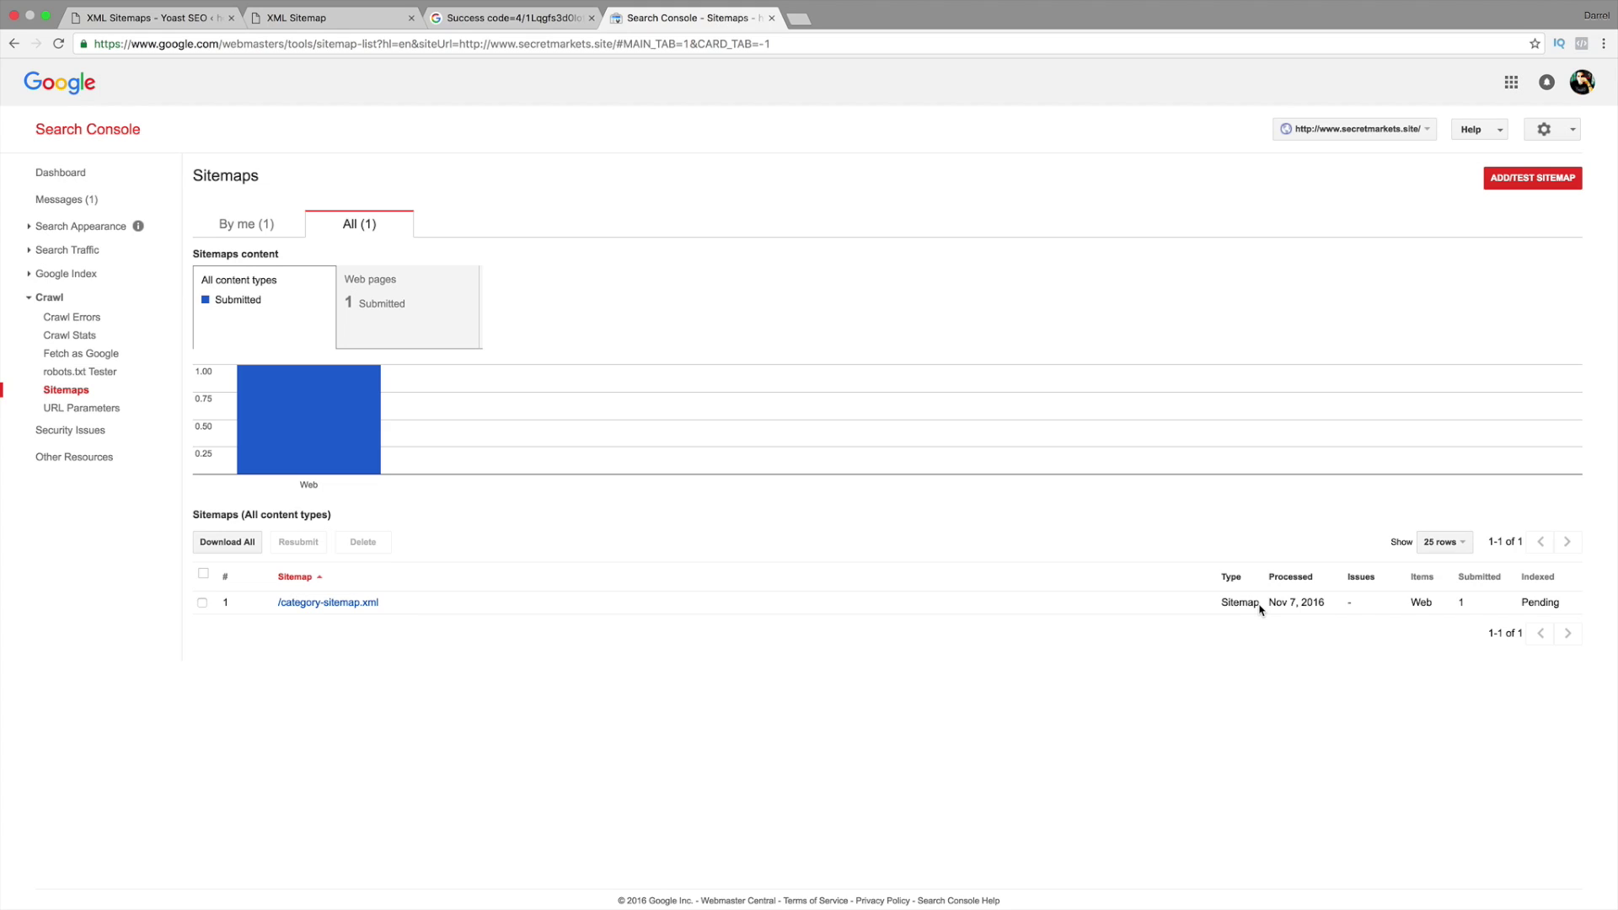
Step: Copy the page-sitemap.xml file name from the XML sitemap index
{"action": "left_click", "coordinate": [324, 18]}
{"action": "left_click_drag", "start_coordinate": [588, 217], "coordinate": [510, 216]}
{"action": "right_click", "coordinate": [511, 216]}
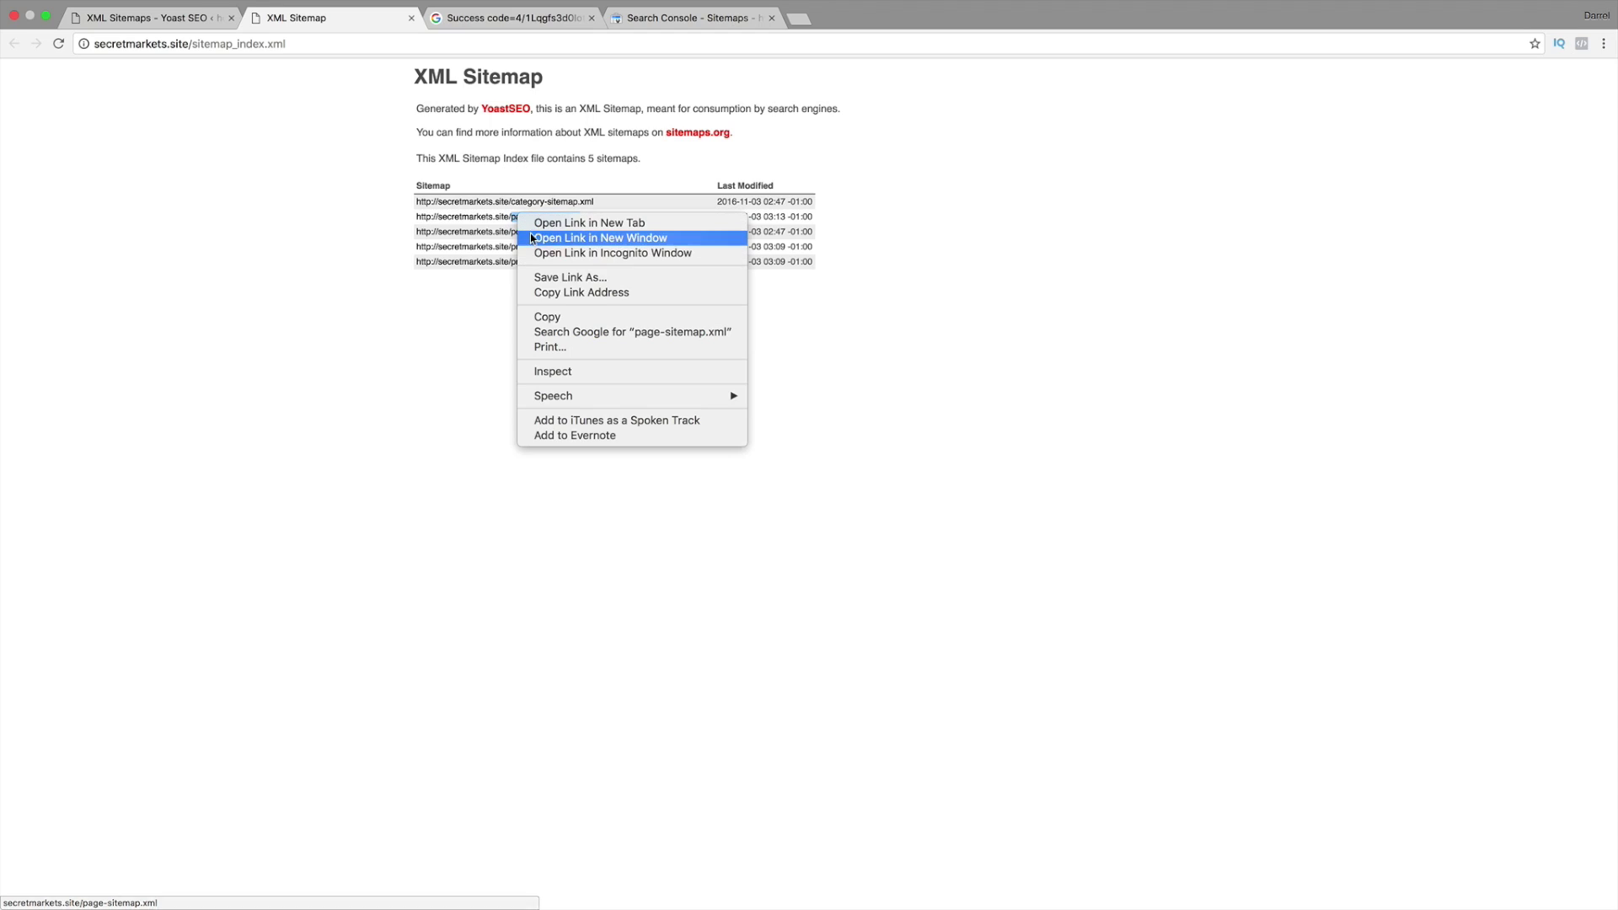
{"action": "left_click", "coordinate": [553, 321]}
Step: Submit page-sitemap.xml as a new sitemap in Search Console and reload the sitemap list
{"action": "left_click", "coordinate": [715, 16]}
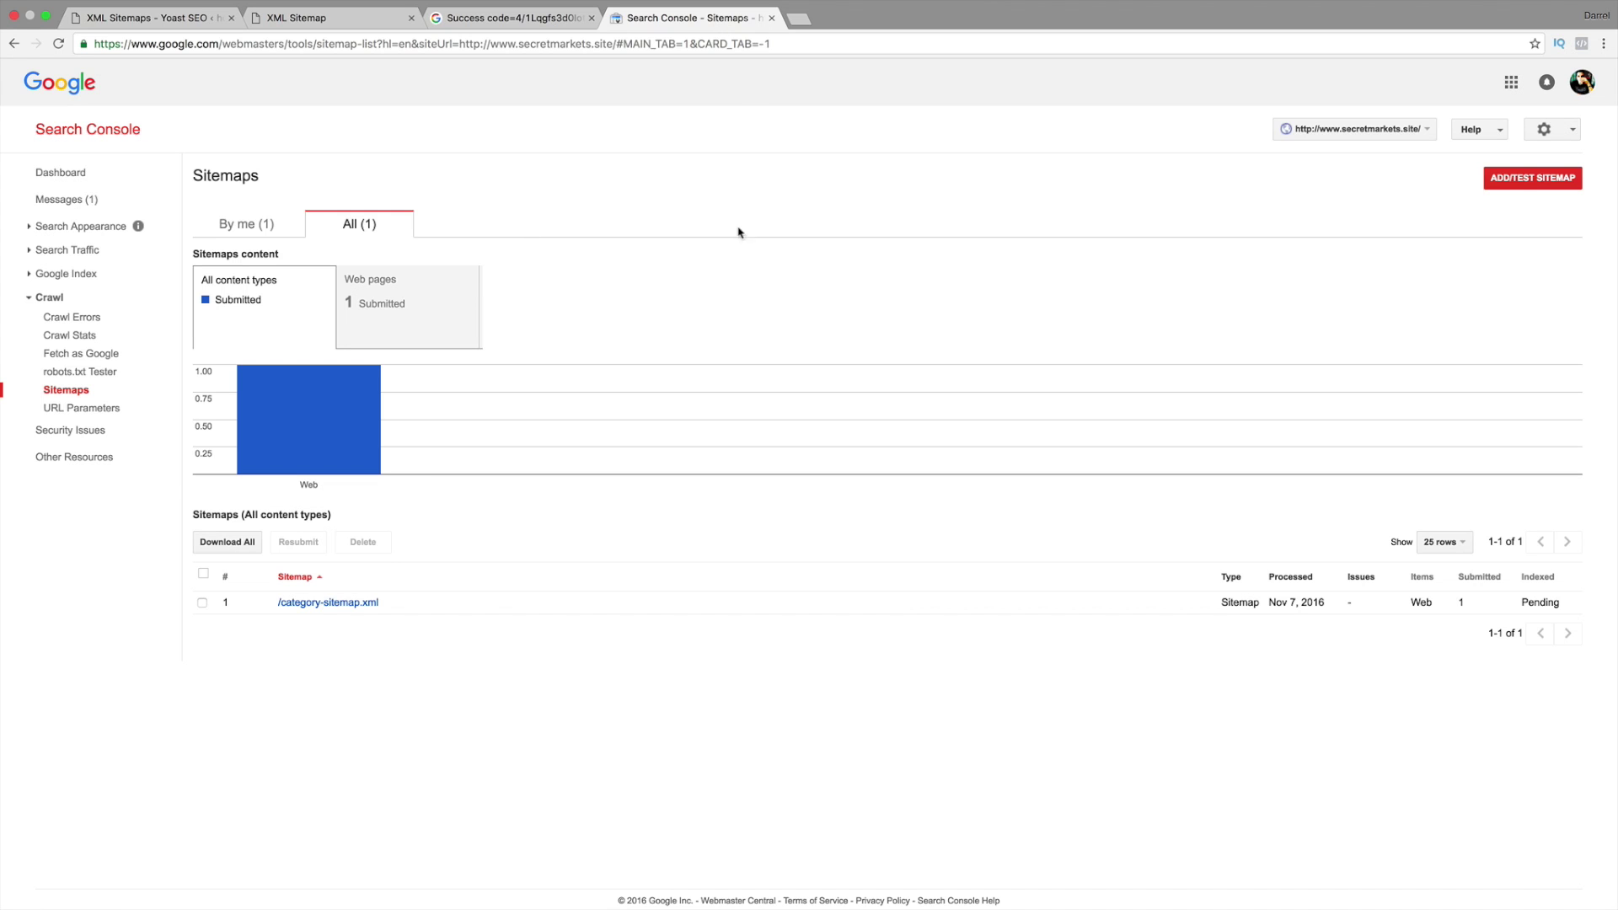
{"action": "left_click", "coordinate": [1518, 190]}
{"action": "left_click", "coordinate": [1471, 240]}
{"action": "right_click", "coordinate": [1471, 239]}
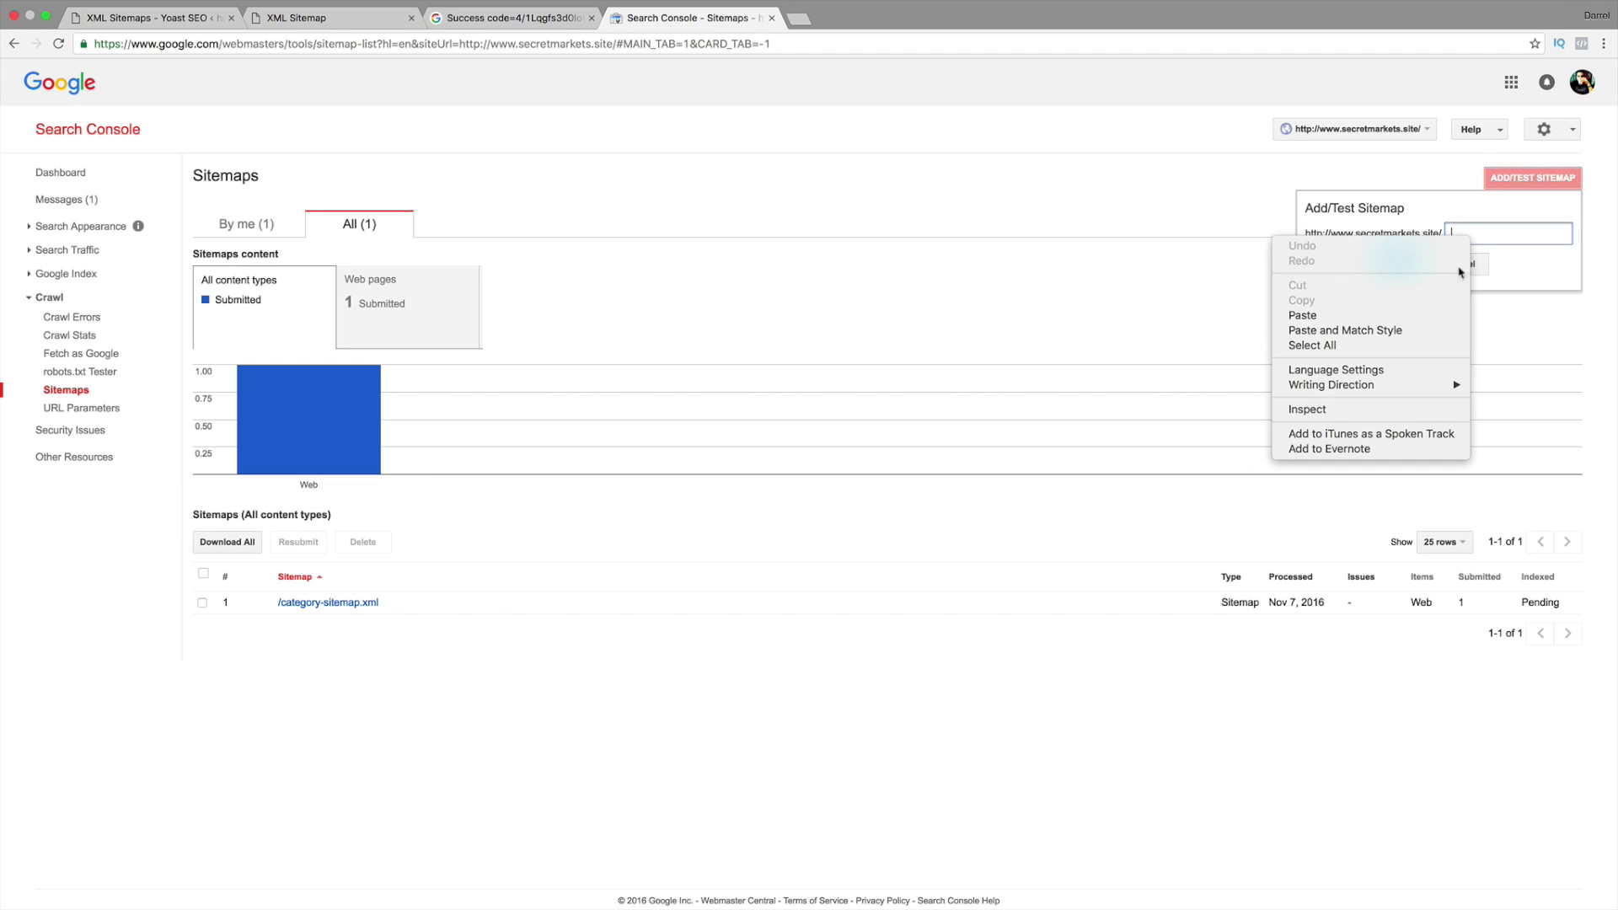
{"action": "left_click", "coordinate": [1302, 315]}
{"action": "left_click", "coordinate": [1396, 264]}
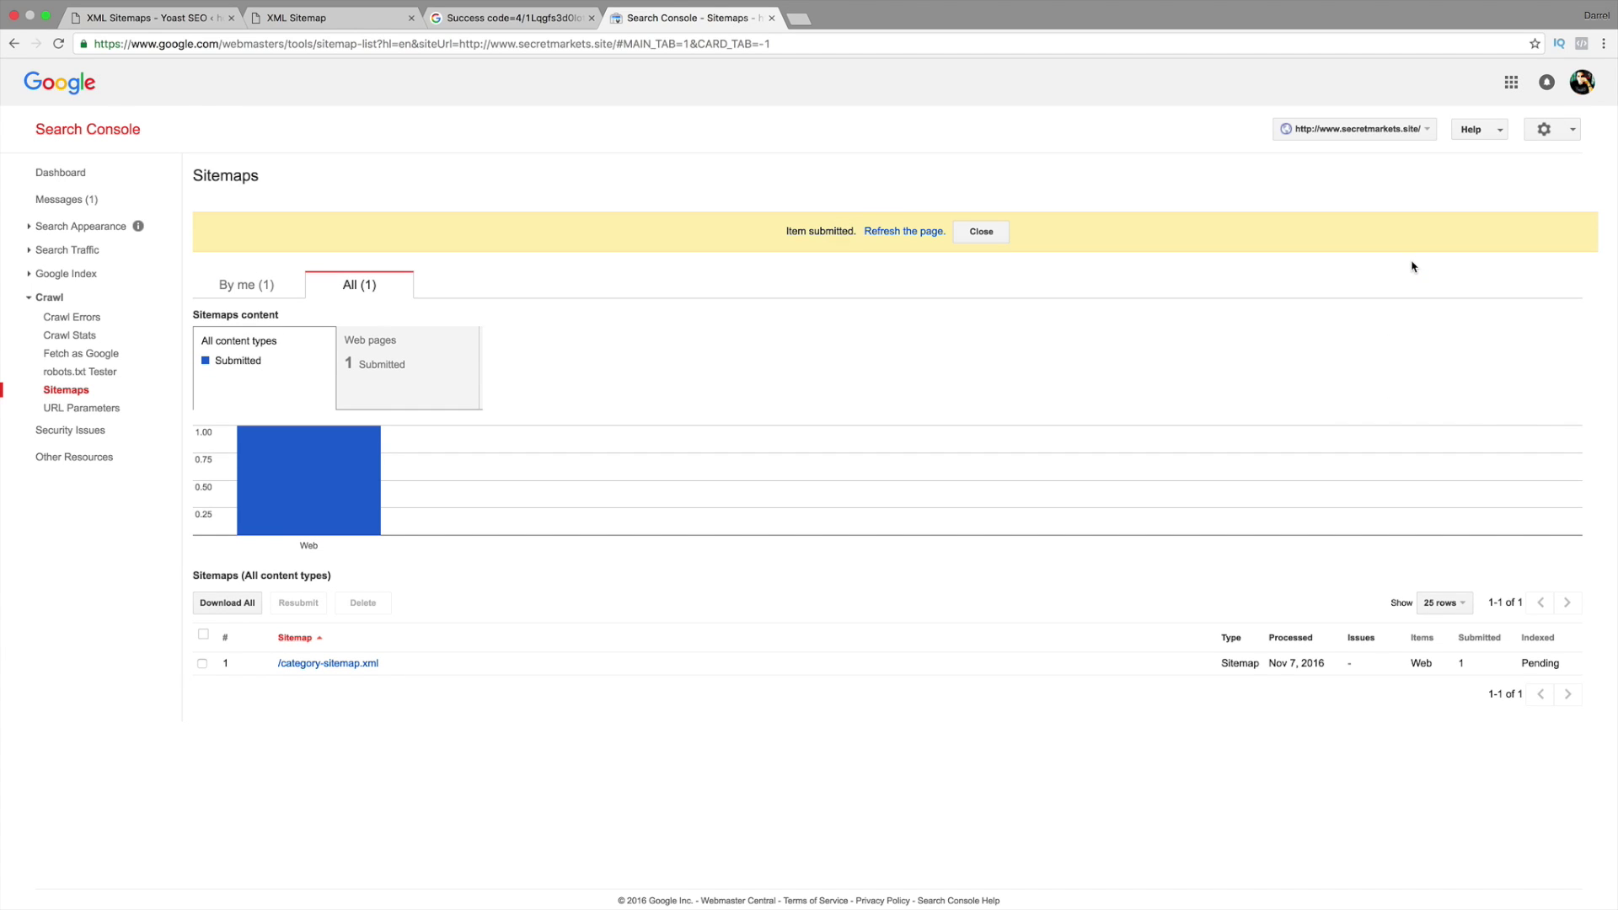
{"action": "left_click", "coordinate": [980, 239]}
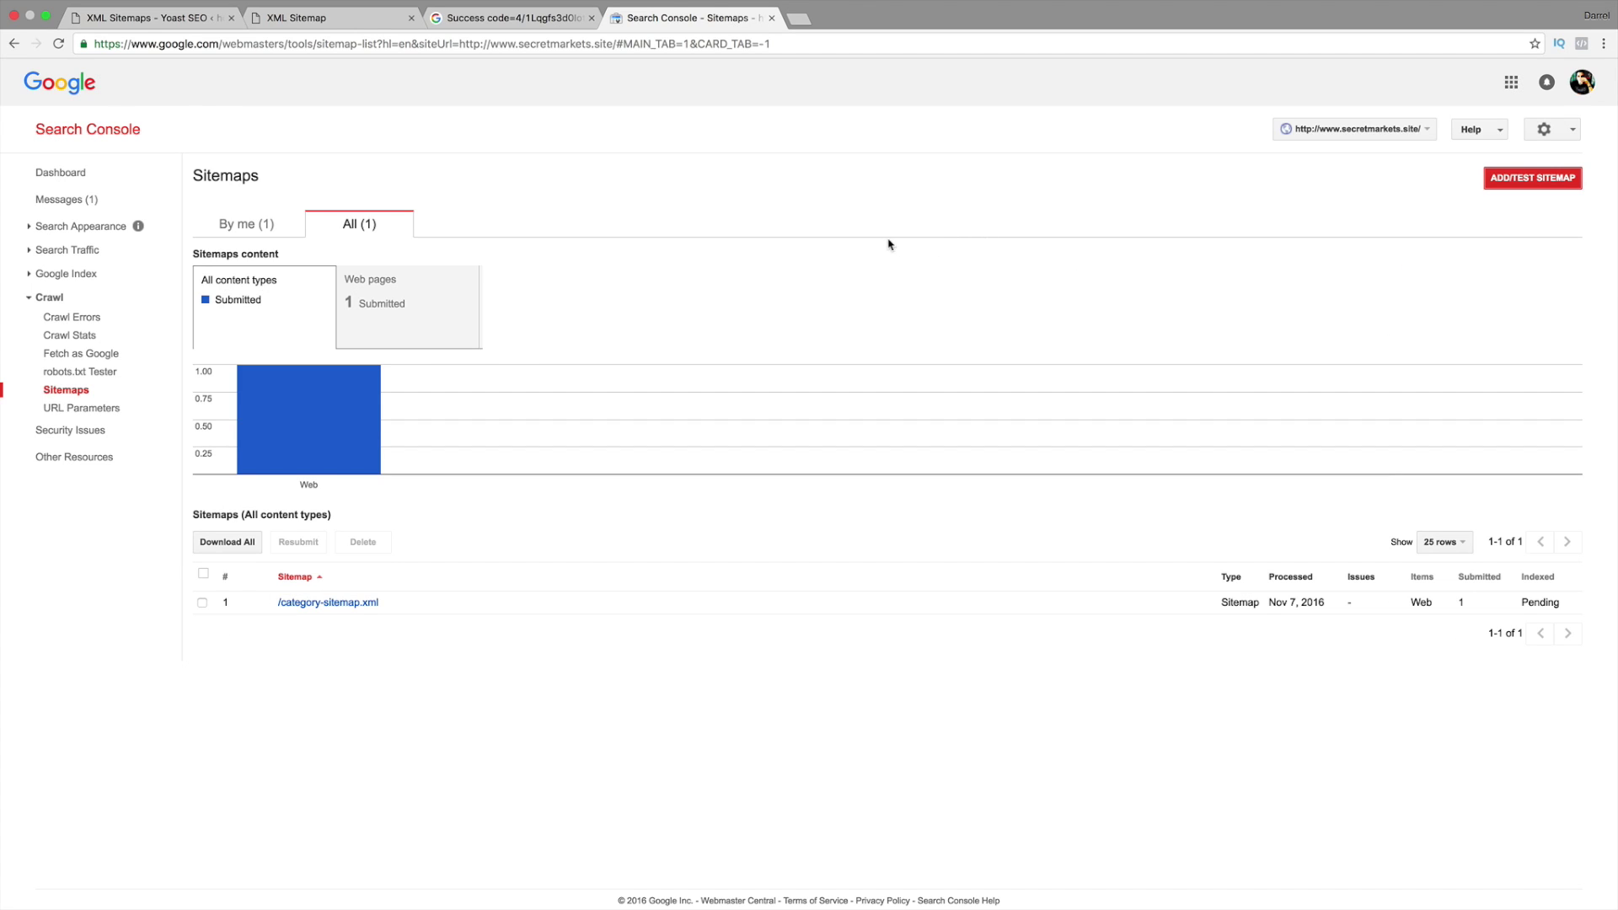
{"action": "left_click", "coordinate": [58, 43]}
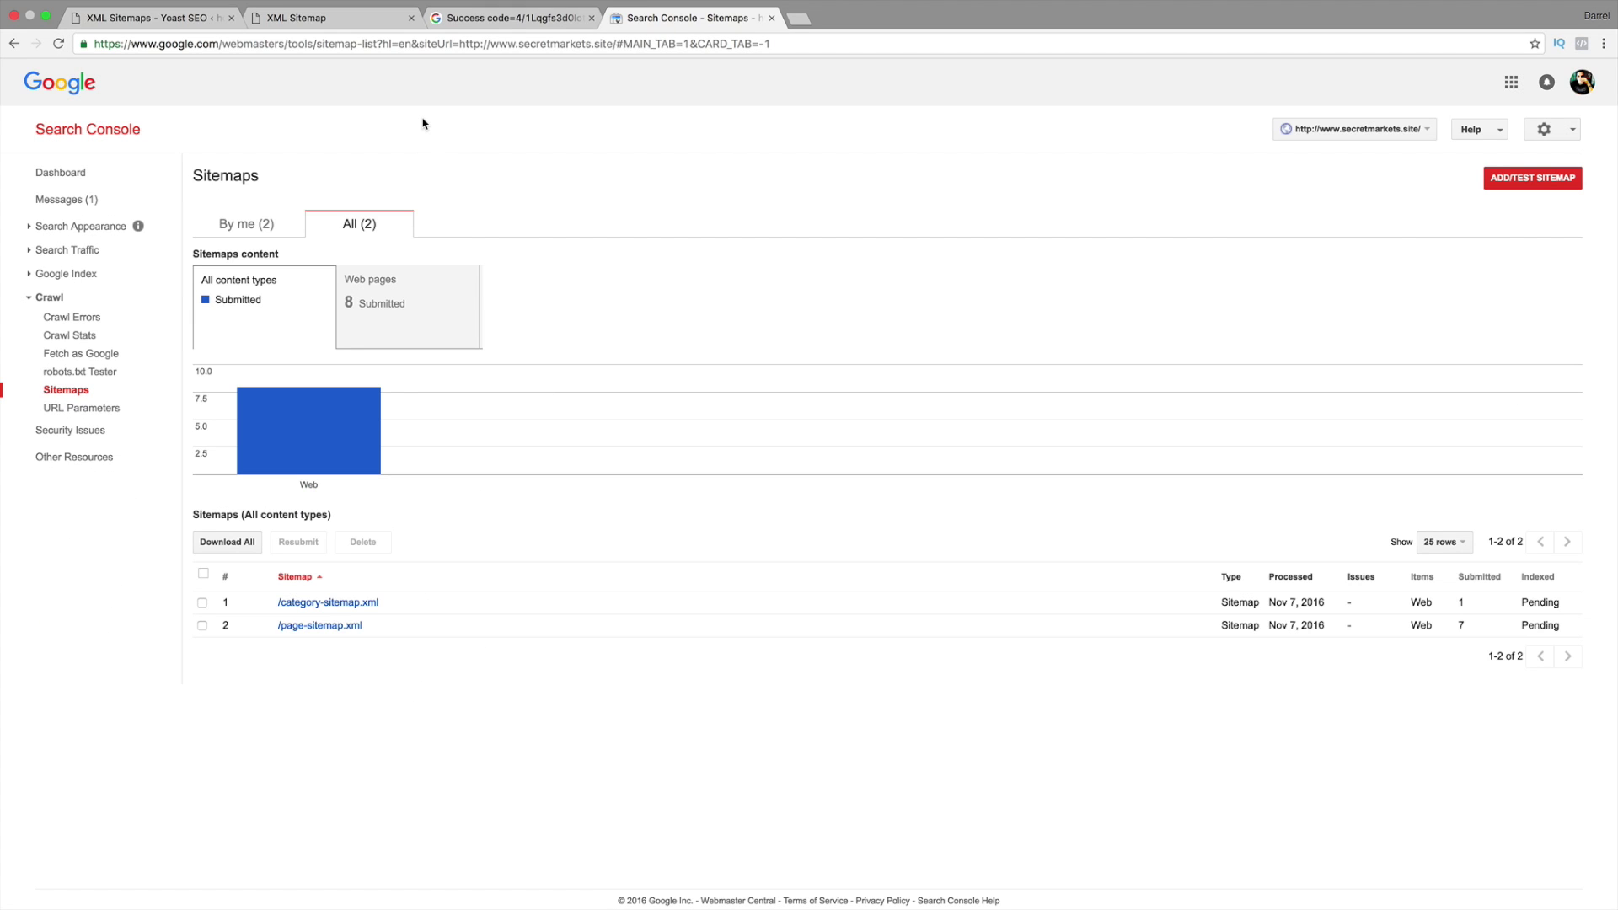
Step: Copy the post-sitemap.xml file name from the XML sitemap index
{"action": "left_click", "coordinate": [463, 17]}
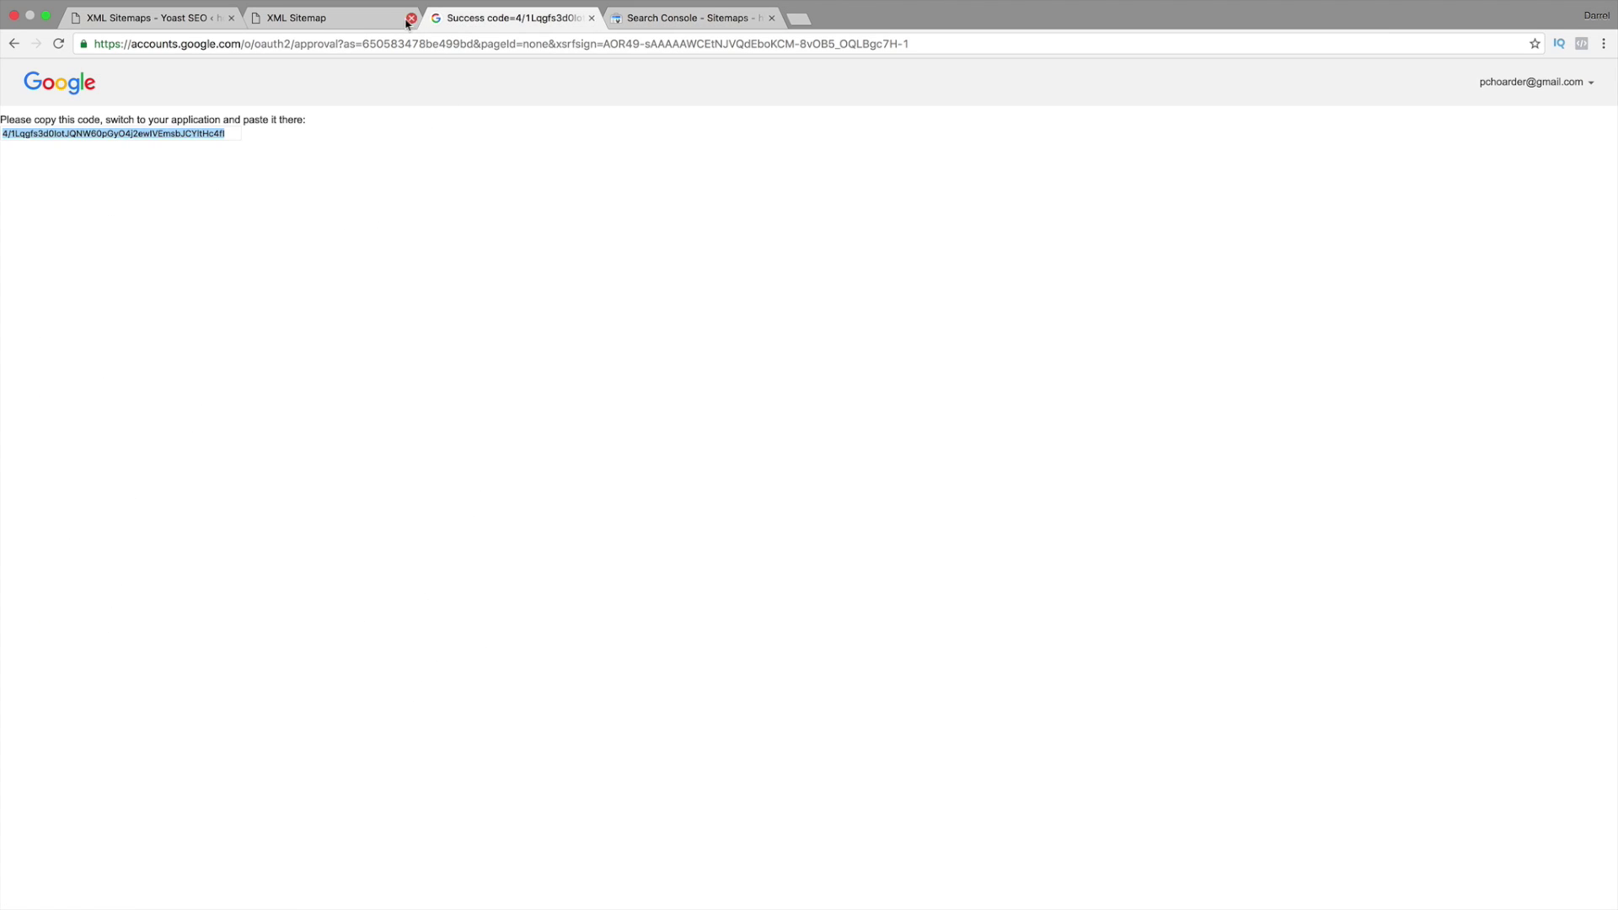
{"action": "left_click", "coordinate": [292, 20]}
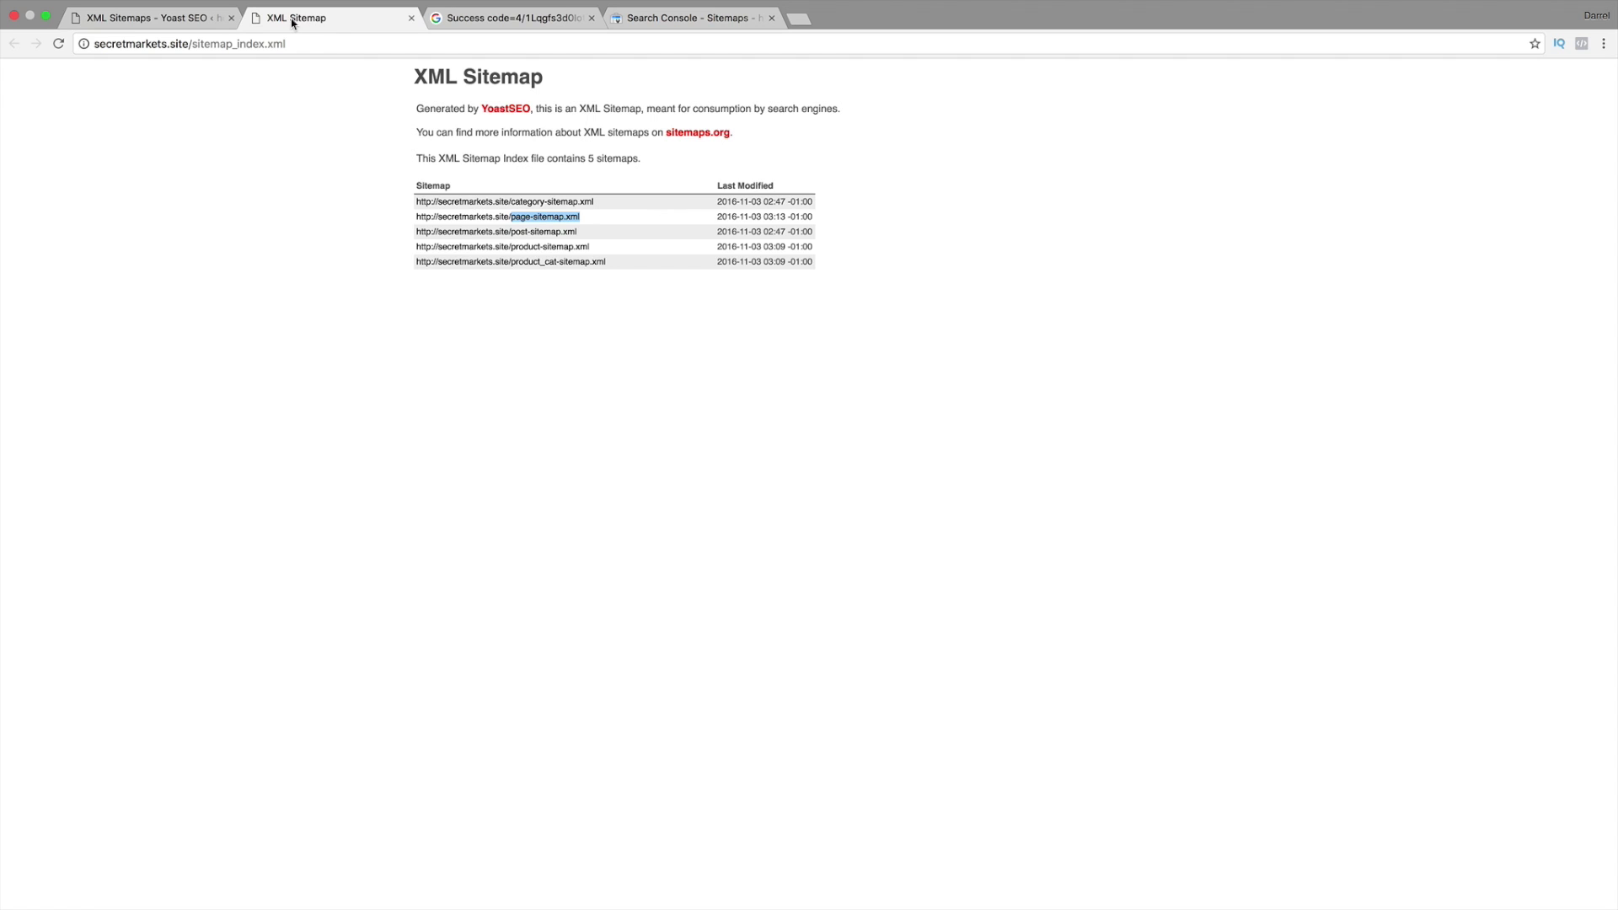
{"action": "left_click", "coordinate": [578, 234]}
{"action": "left_click_drag", "start_coordinate": [579, 234], "coordinate": [515, 233]}
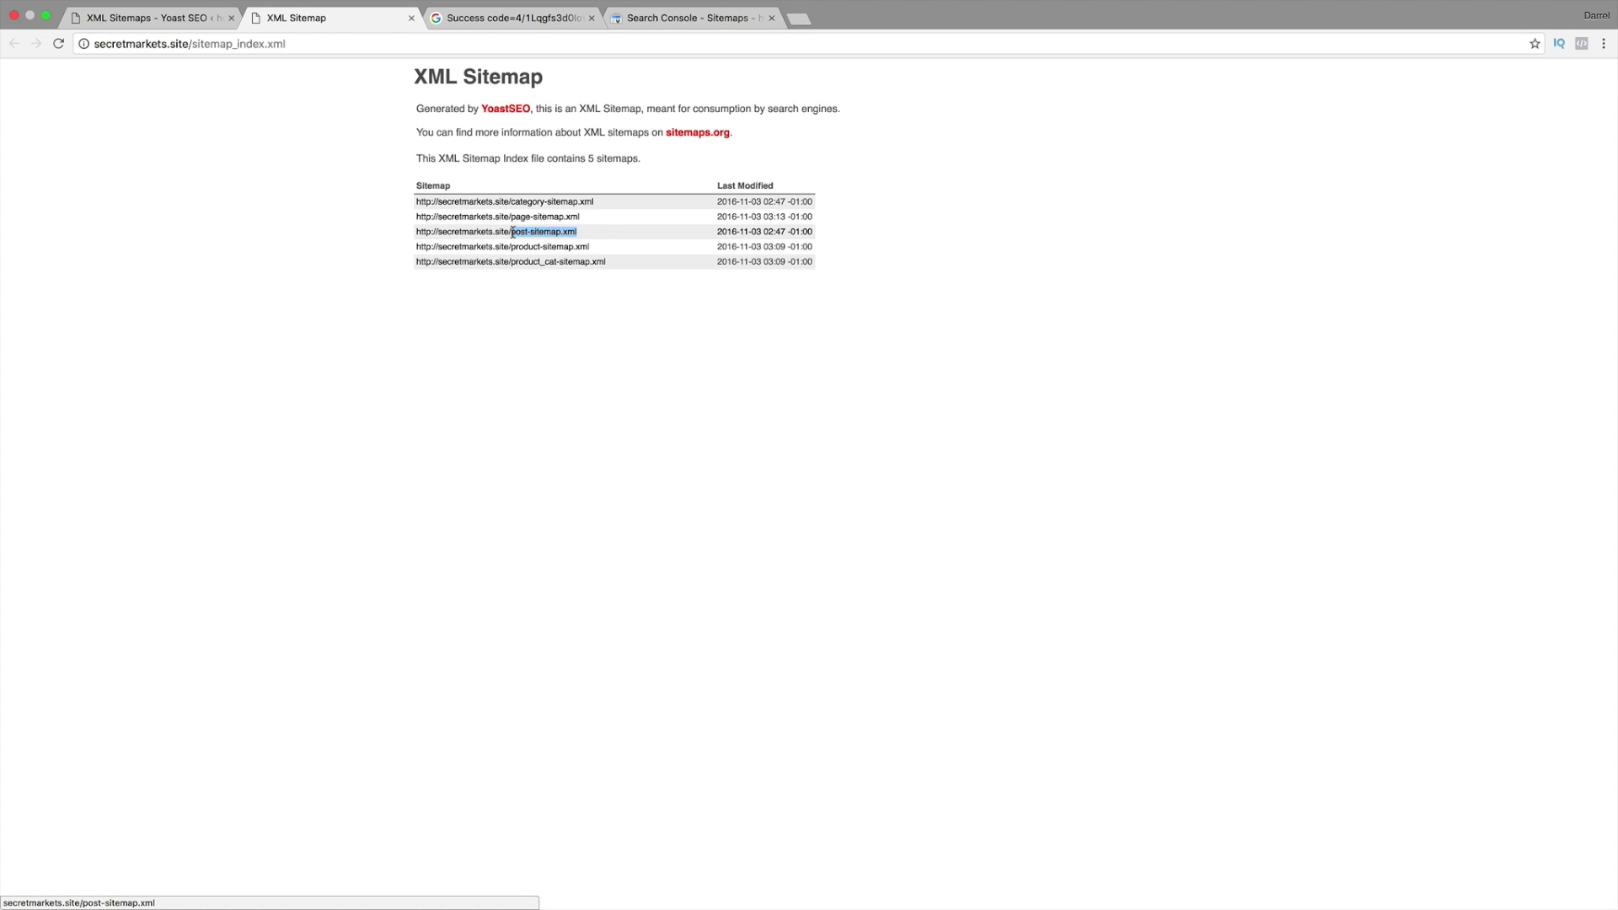
{"action": "right_click", "coordinate": [513, 233]}
{"action": "left_click", "coordinate": [552, 330]}
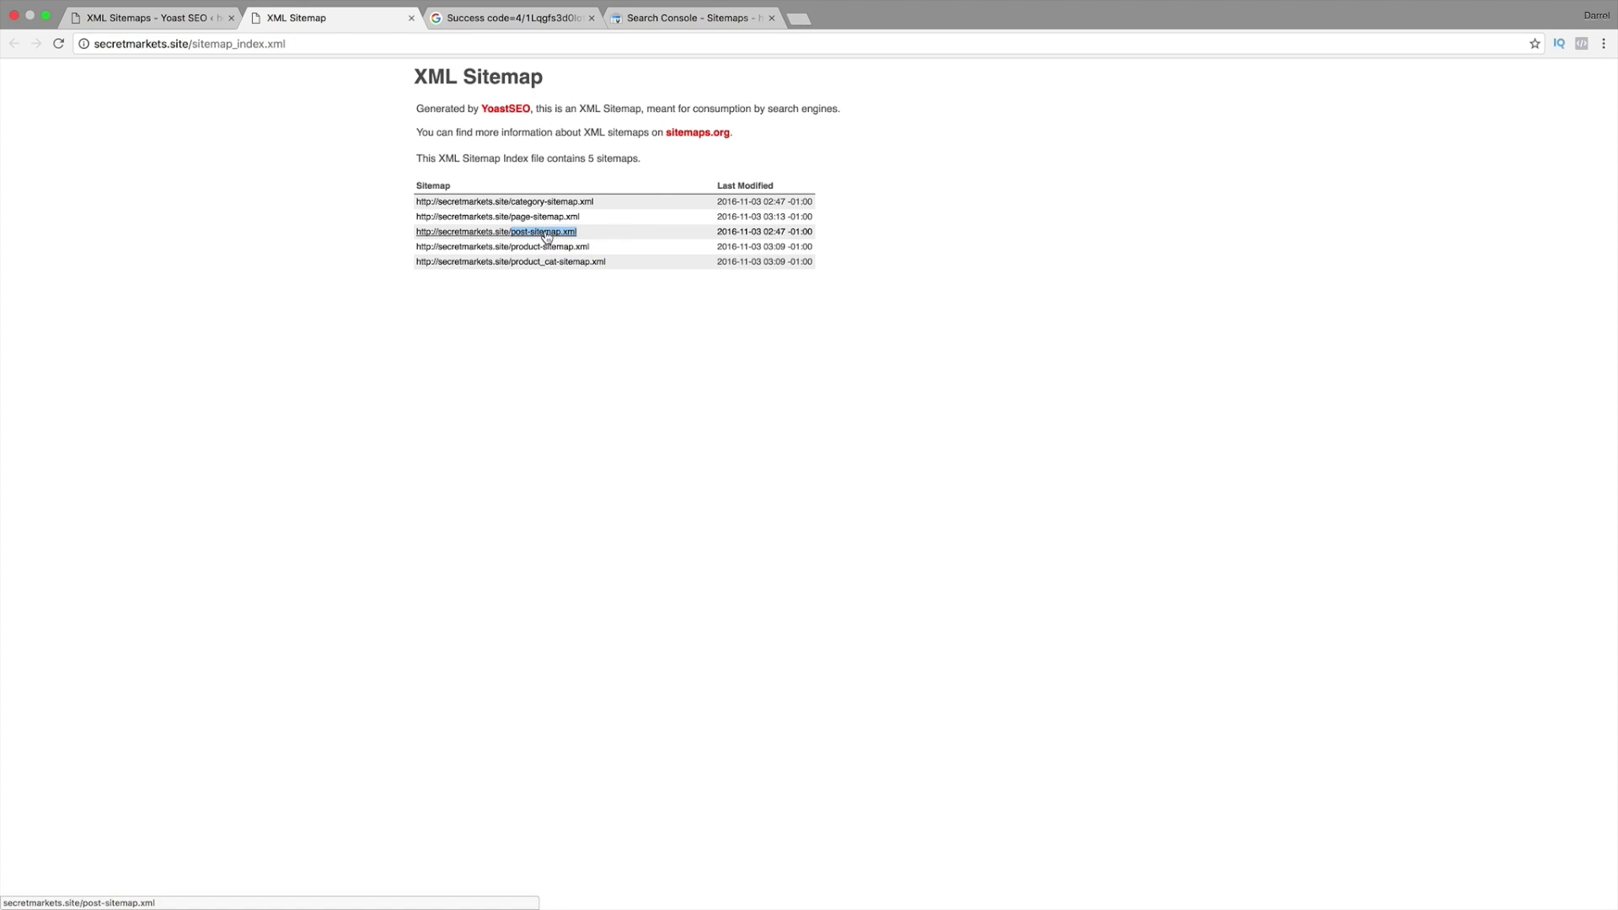
Step: Submit post-sitemap.xml as a new sitemap in Search Console and refresh the sitemap list
{"action": "left_click", "coordinate": [672, 32]}
{"action": "left_click", "coordinate": [1517, 180]}
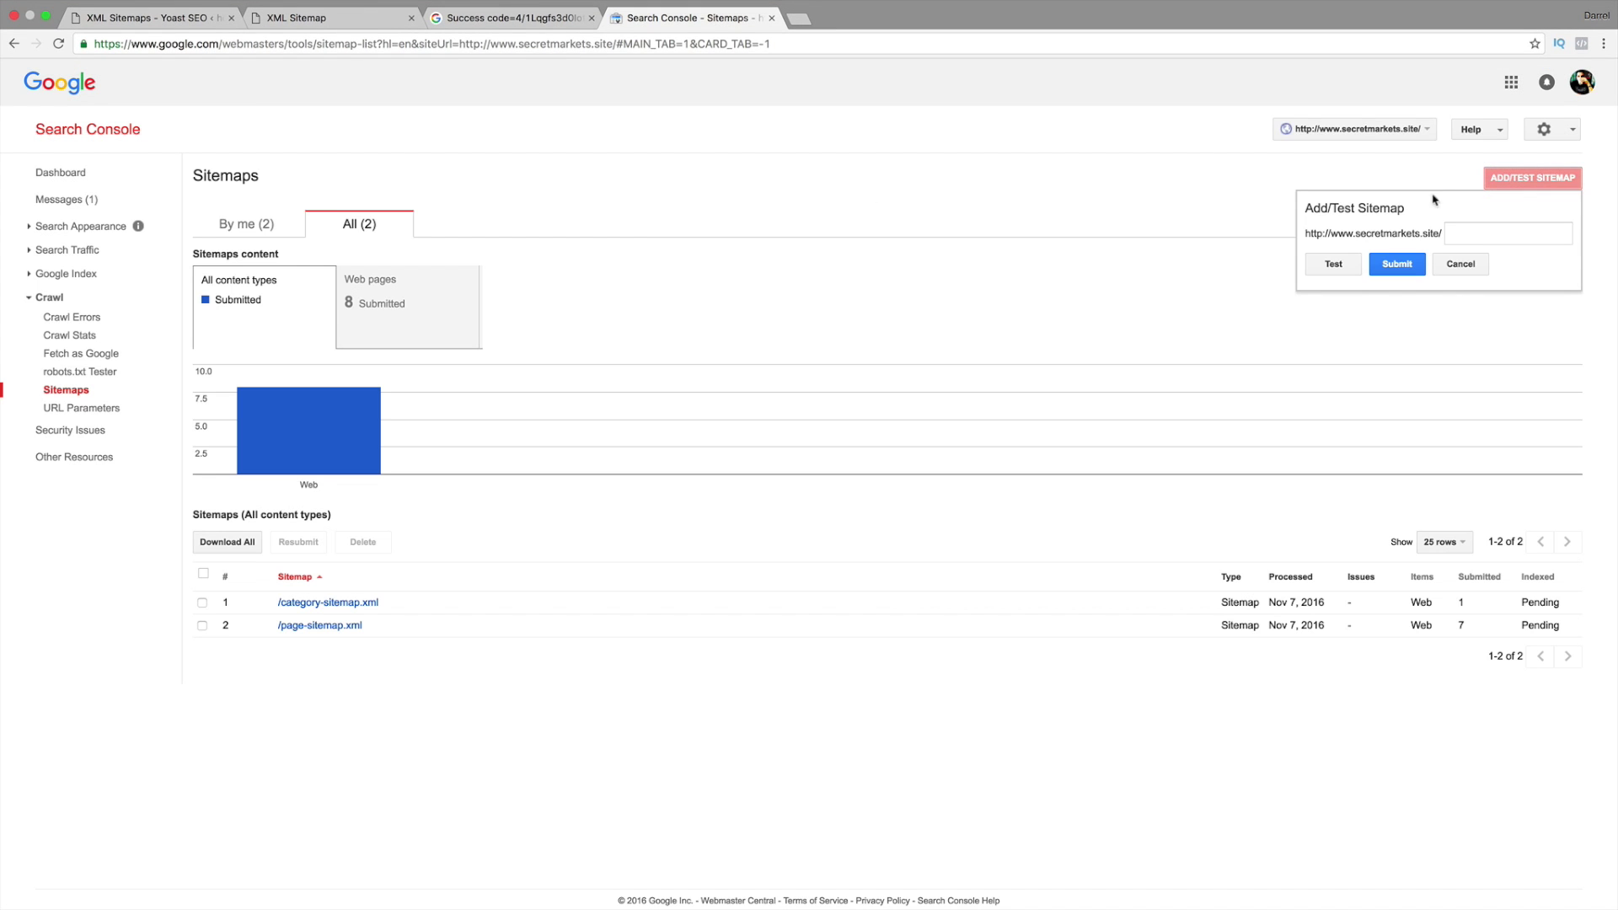
{"action": "right_click", "coordinate": [1465, 226]}
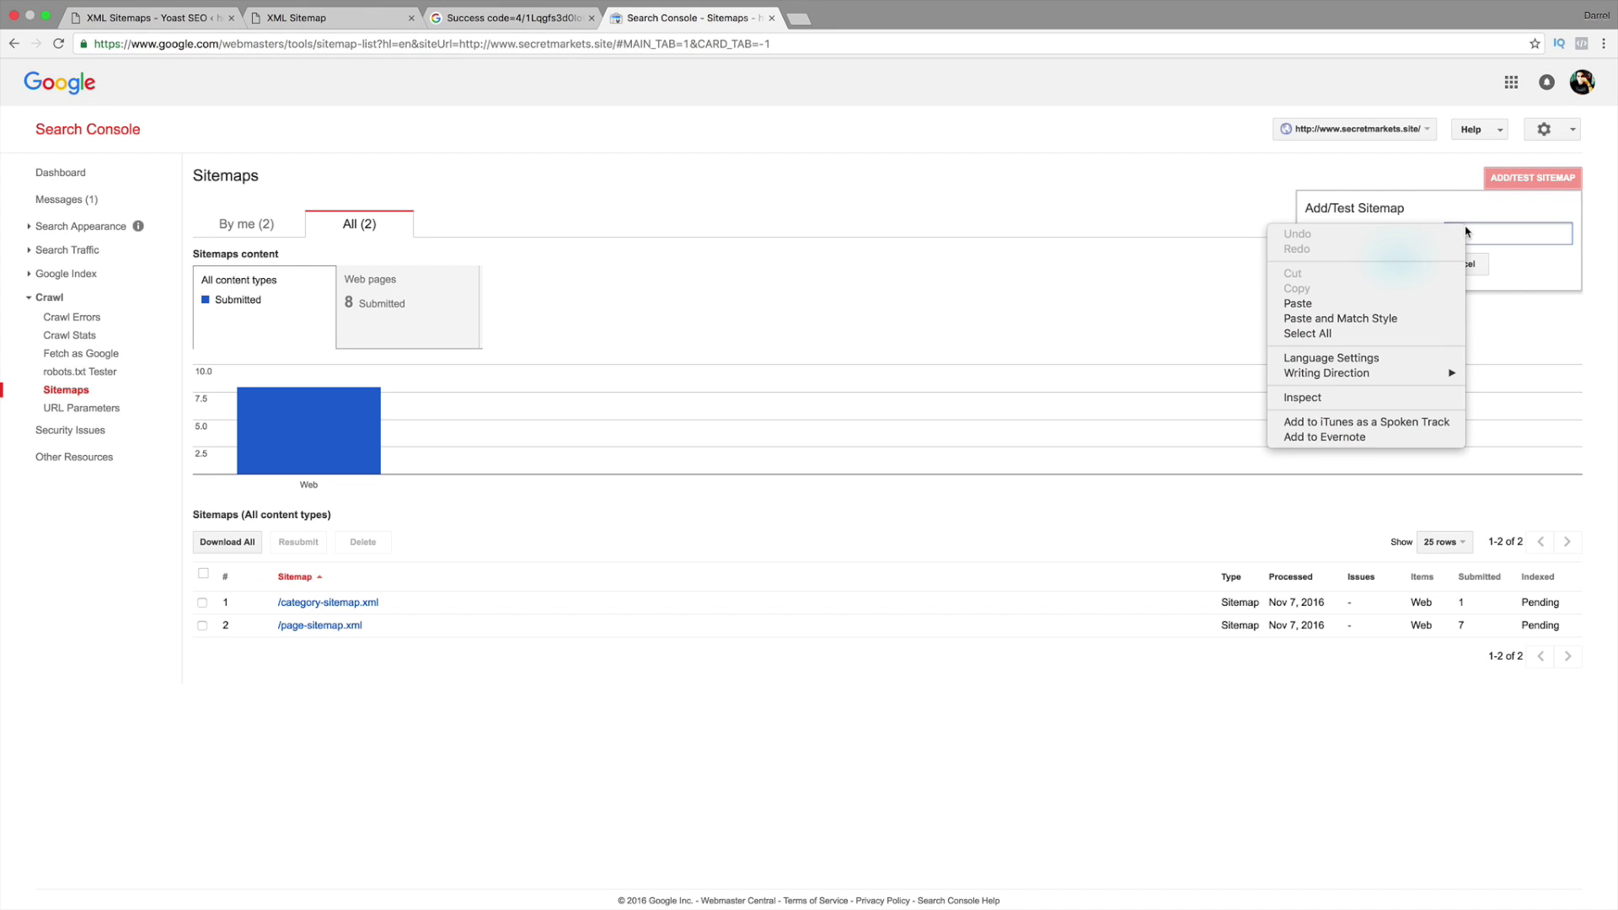
{"action": "left_click", "coordinate": [1421, 303]}
{"action": "left_click", "coordinate": [1403, 263]}
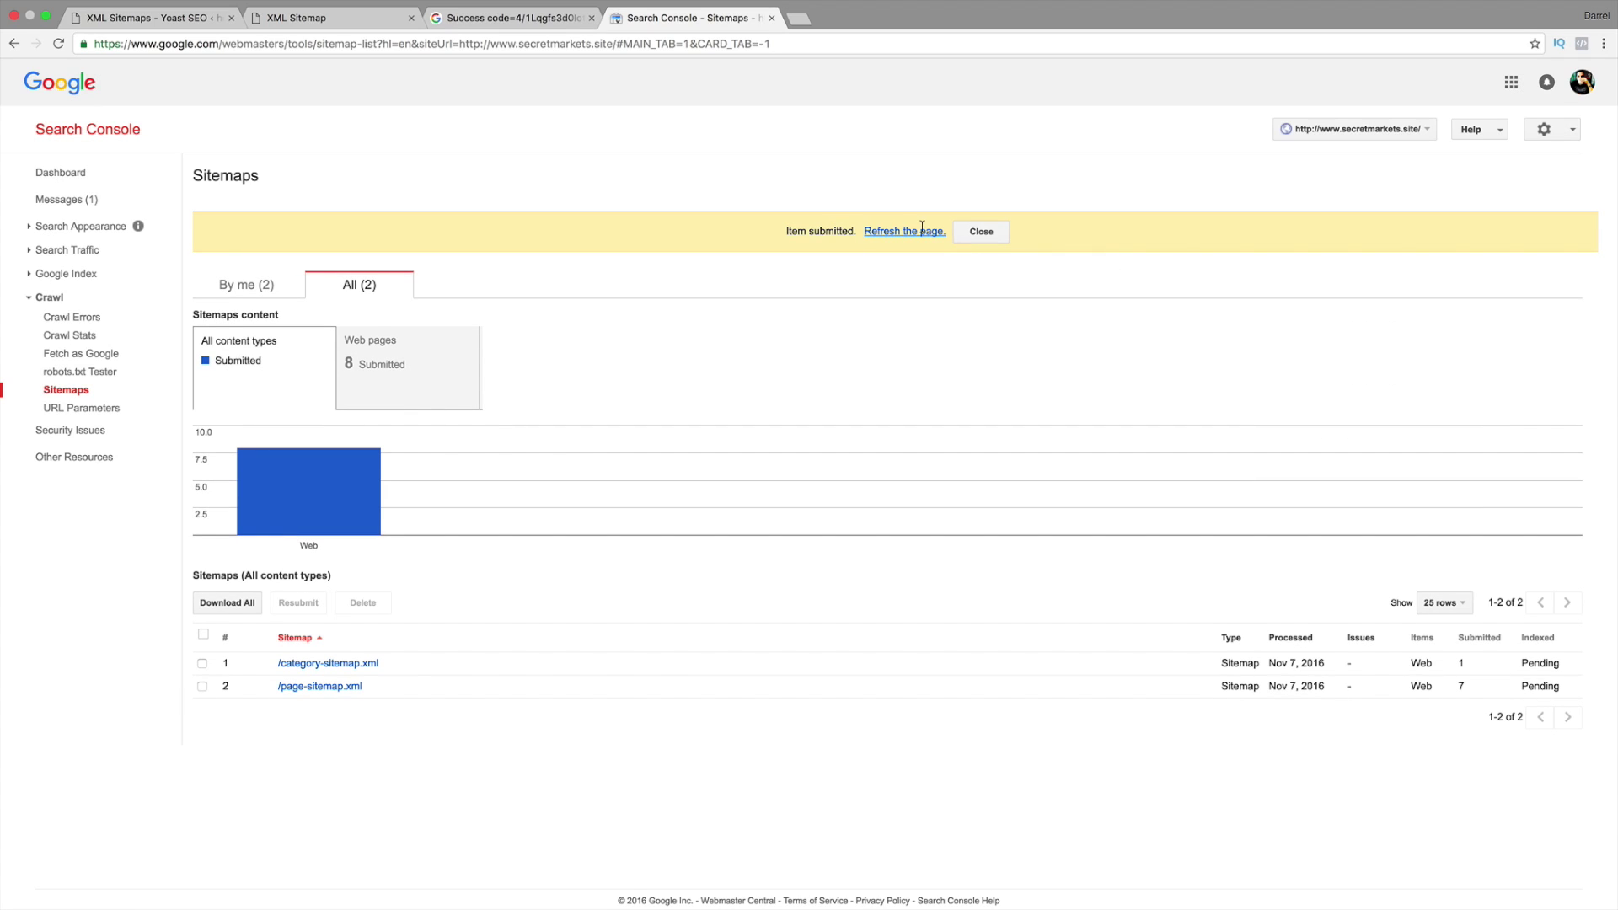
{"action": "left_click", "coordinate": [922, 229]}
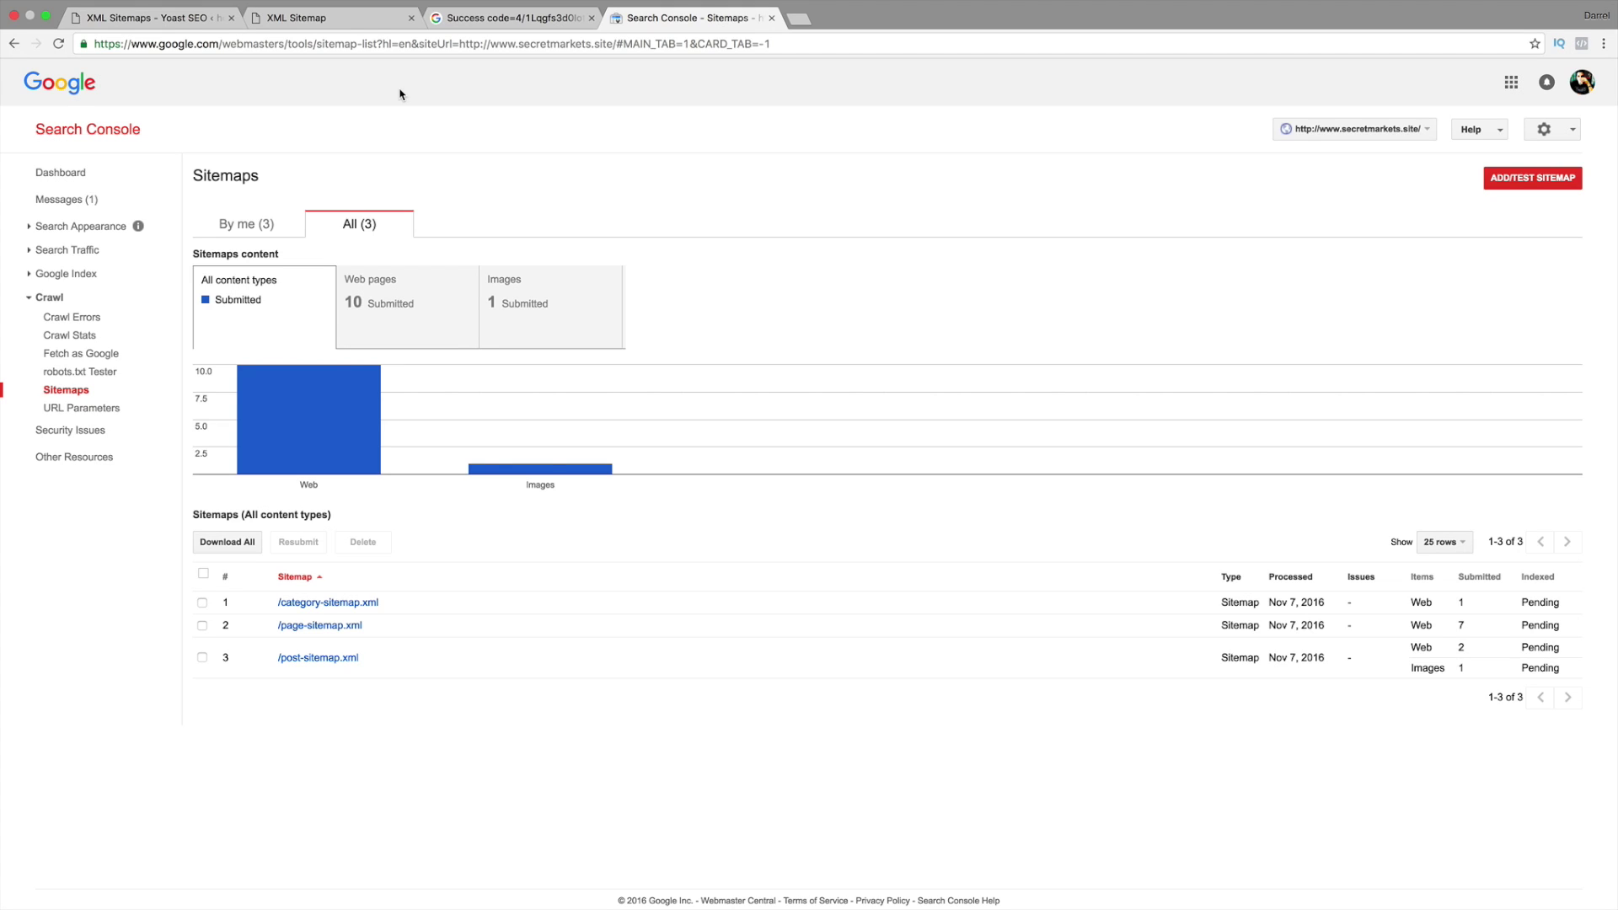
Step: Close the XML sitemap index and Google authorization code pages, and open Yoast's Advanced settings in WordPress
{"action": "left_click", "coordinate": [346, 23]}
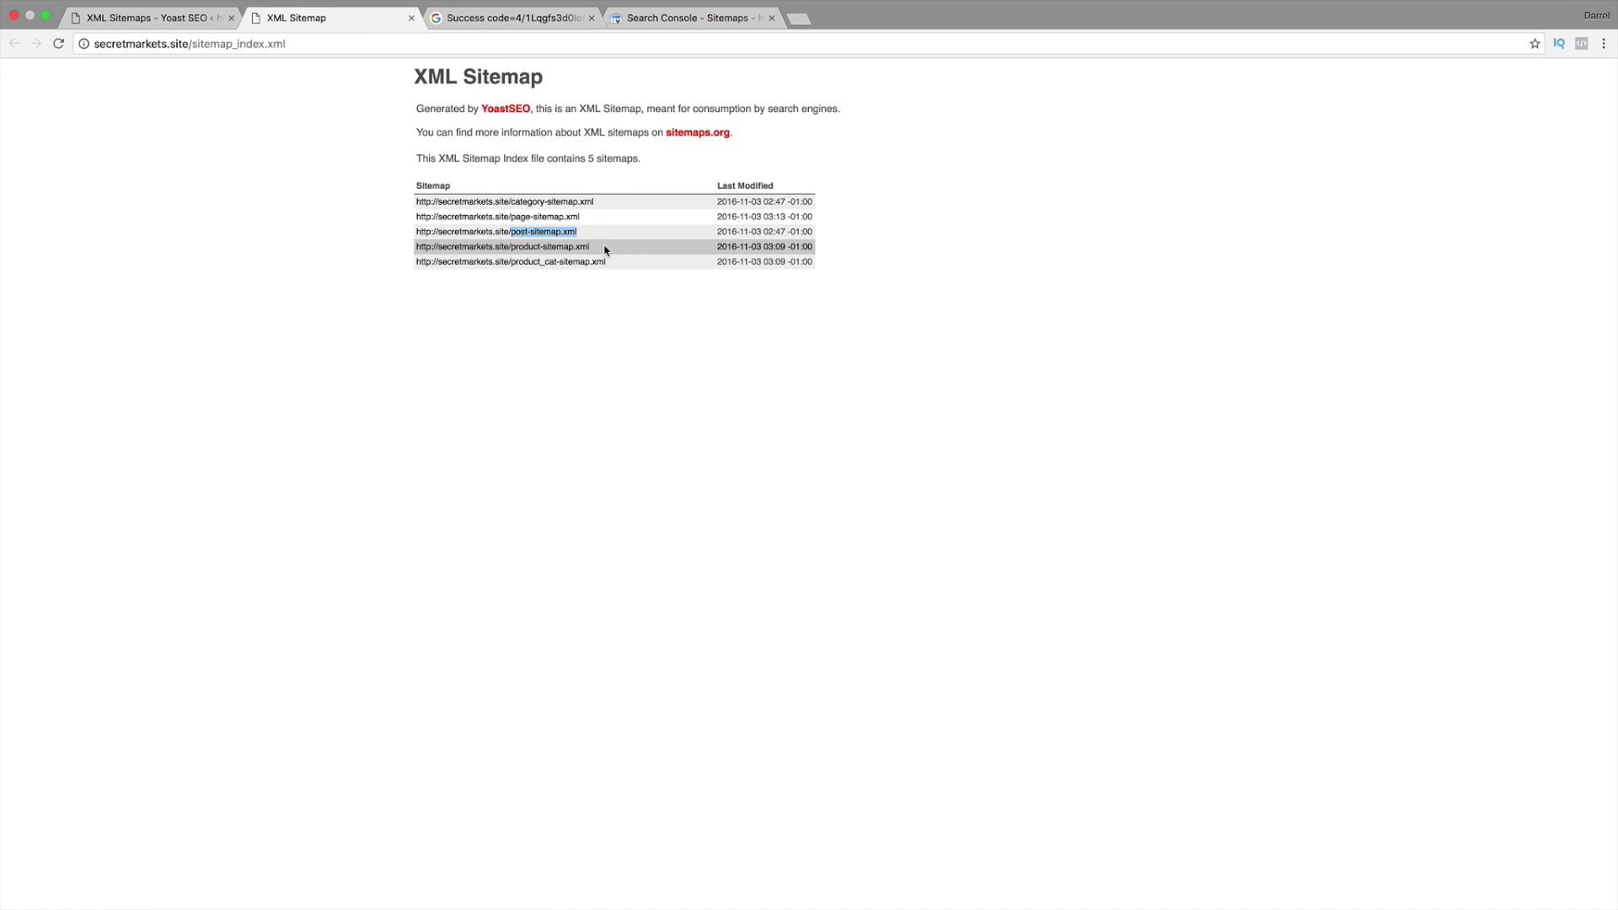
{"action": "left_click", "coordinate": [412, 18]}
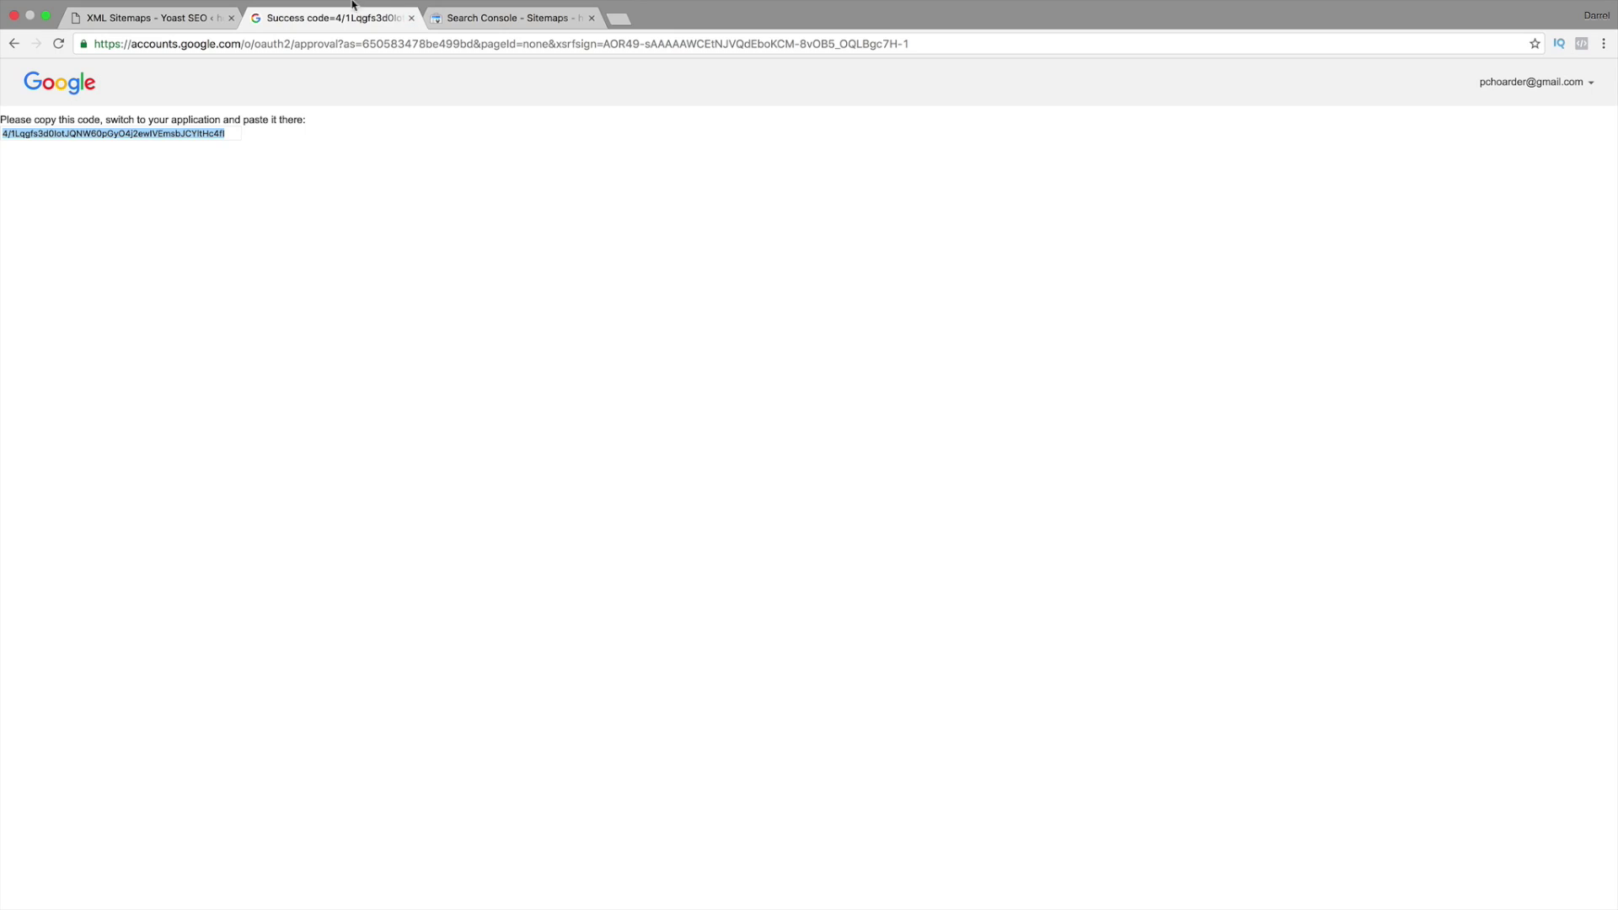
{"action": "left_click", "coordinate": [412, 18]}
{"action": "left_click", "coordinate": [156, 18]}
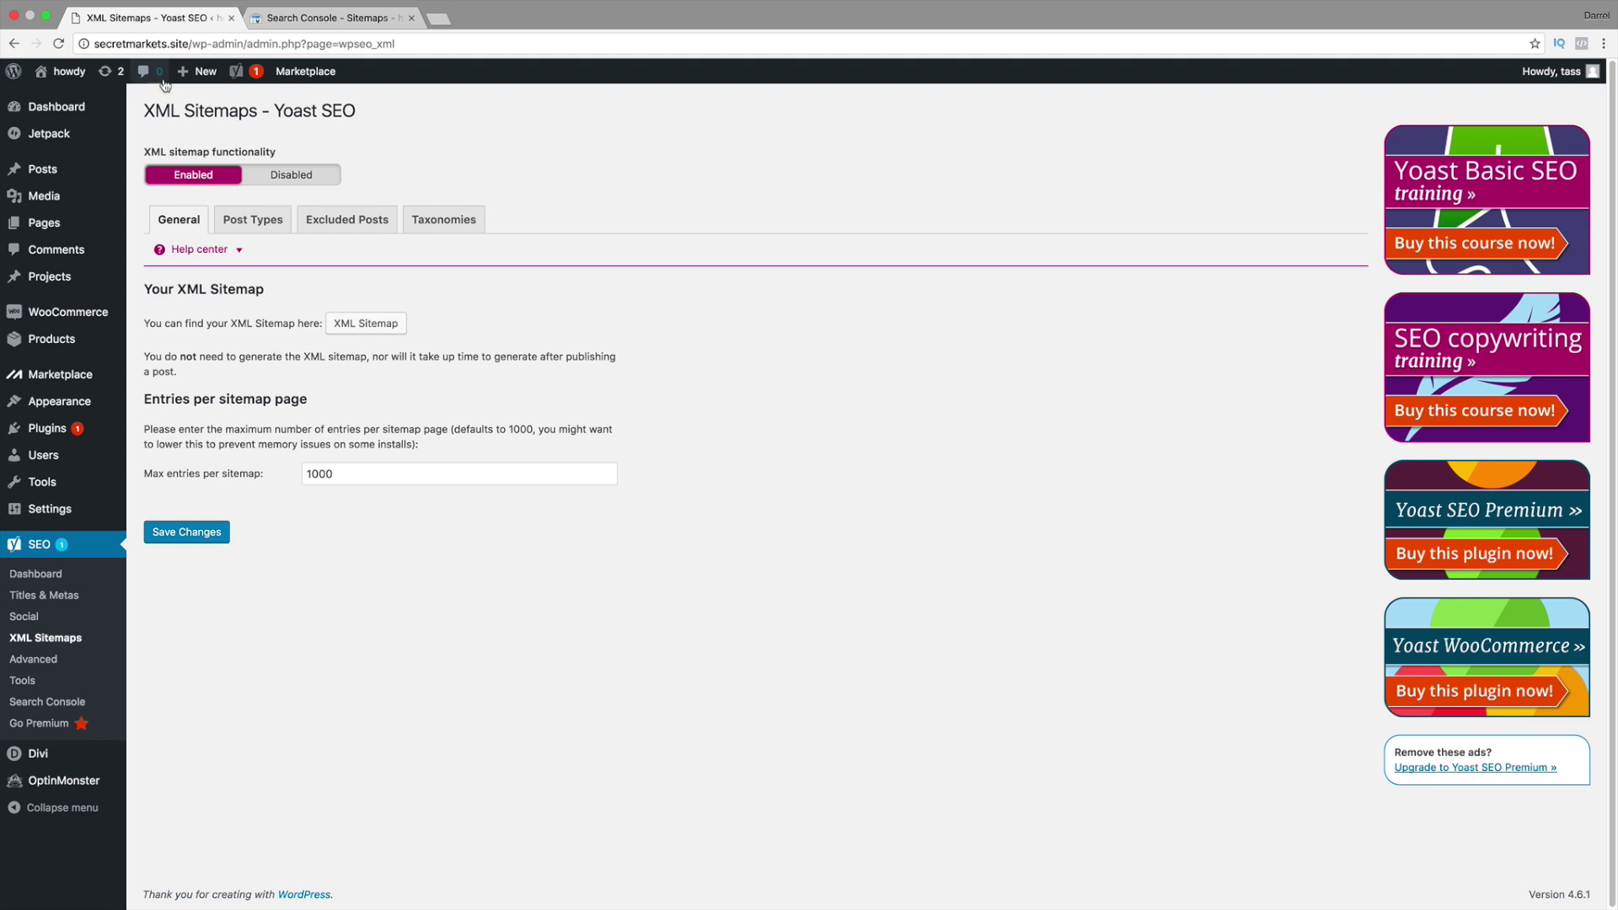
{"action": "left_click", "coordinate": [48, 660]}
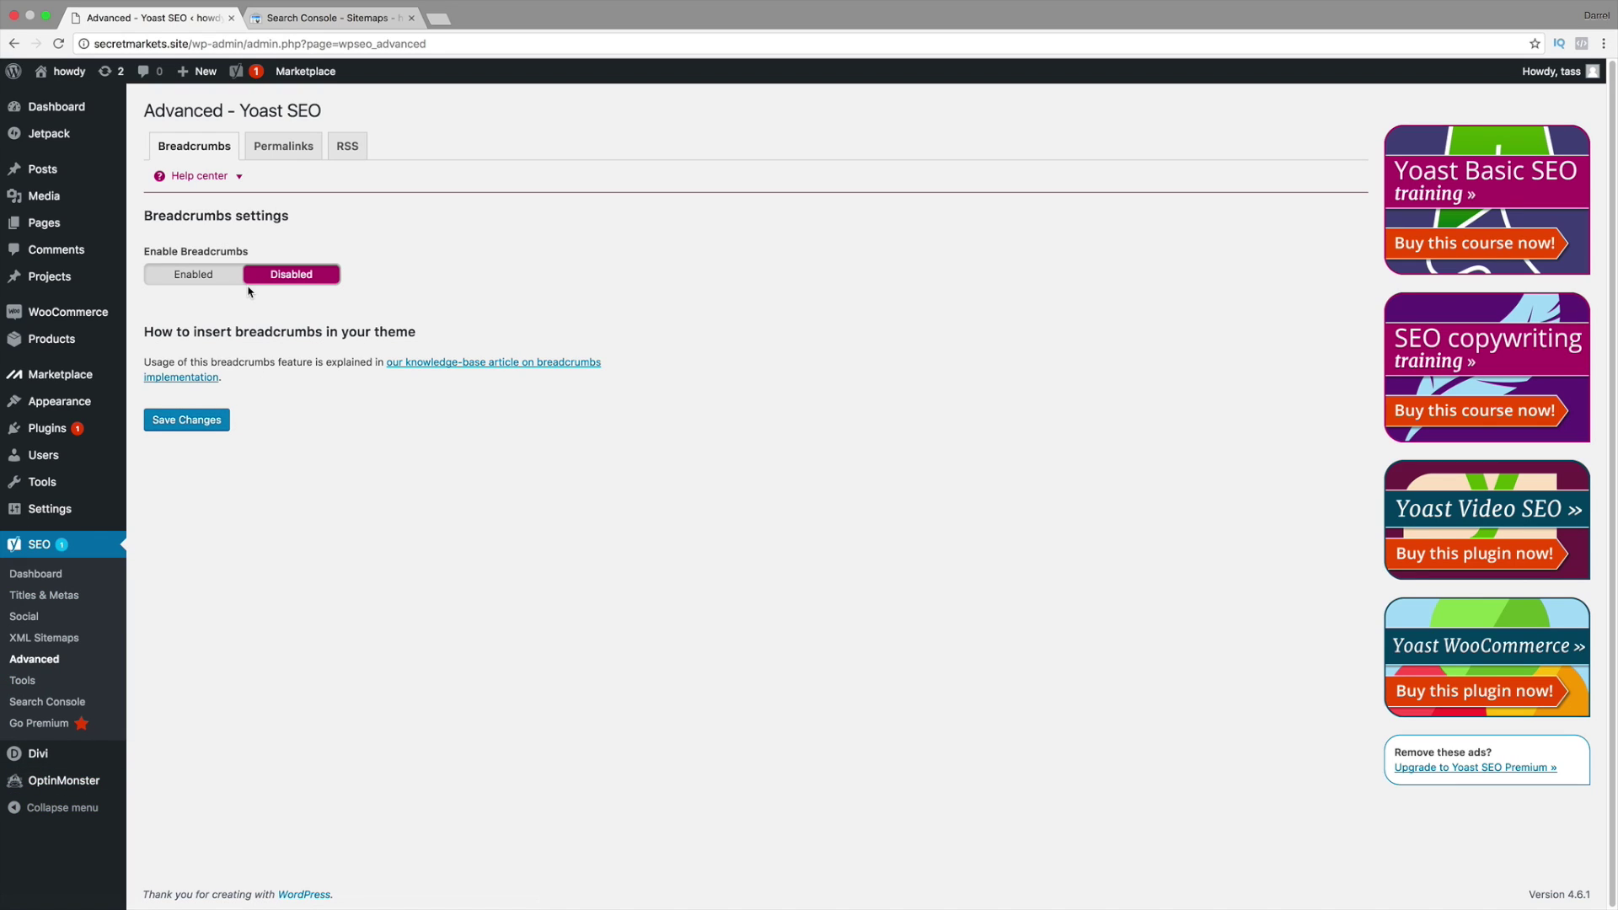
Step: Enable Yoast breadcrumbs and highlight the separator between breadcrumbs
{"action": "left_click", "coordinate": [194, 275]}
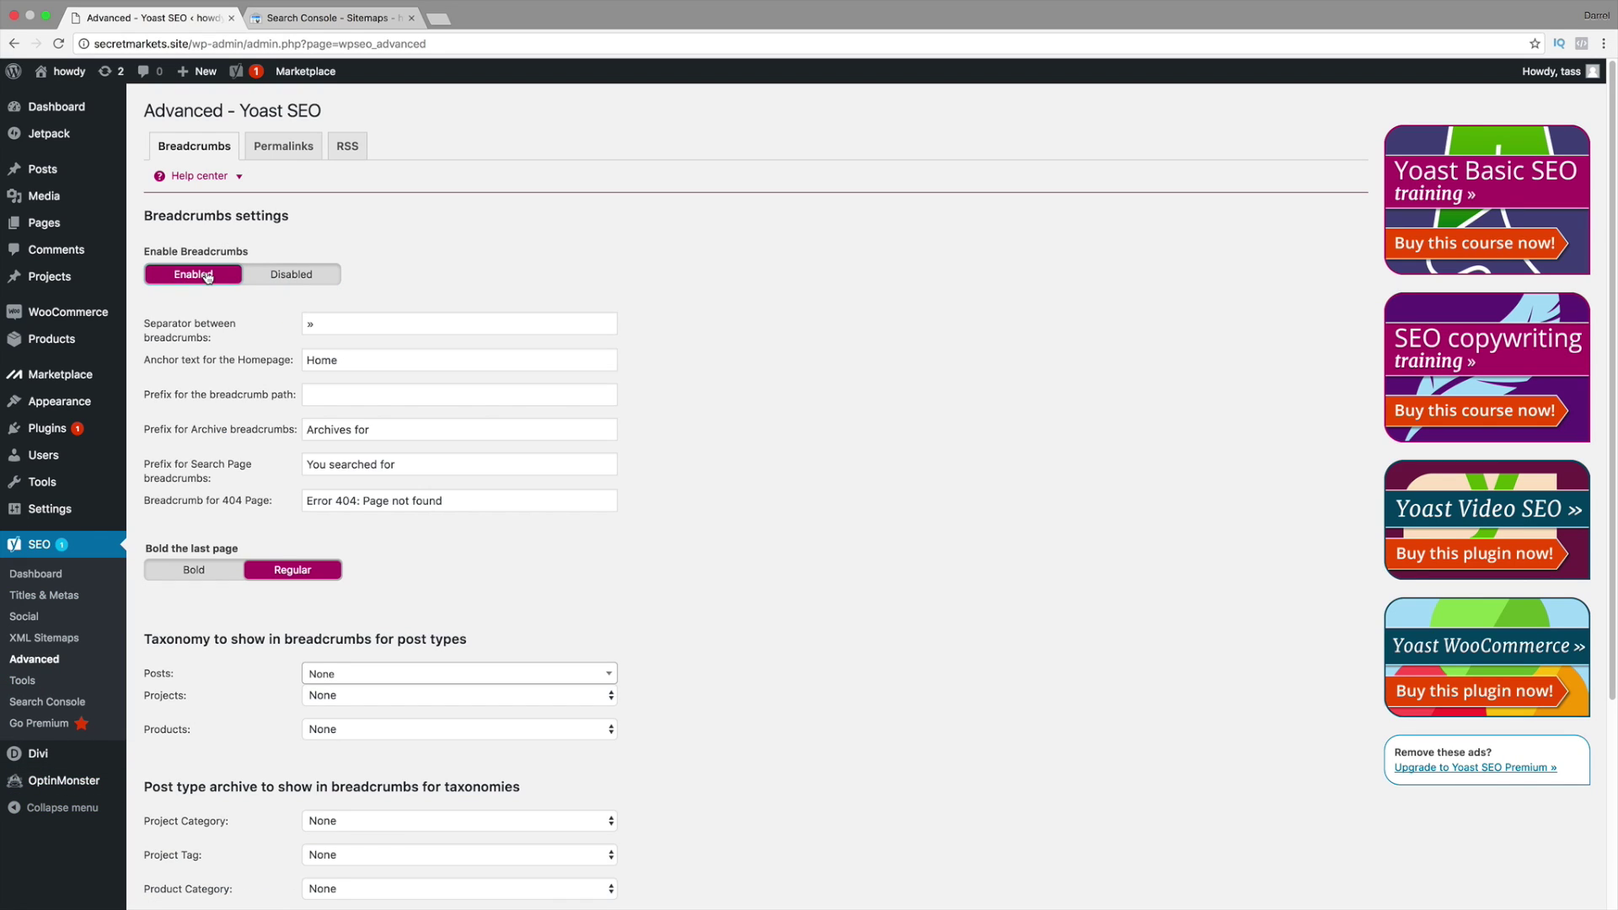
{"action": "left_click", "coordinate": [308, 325]}
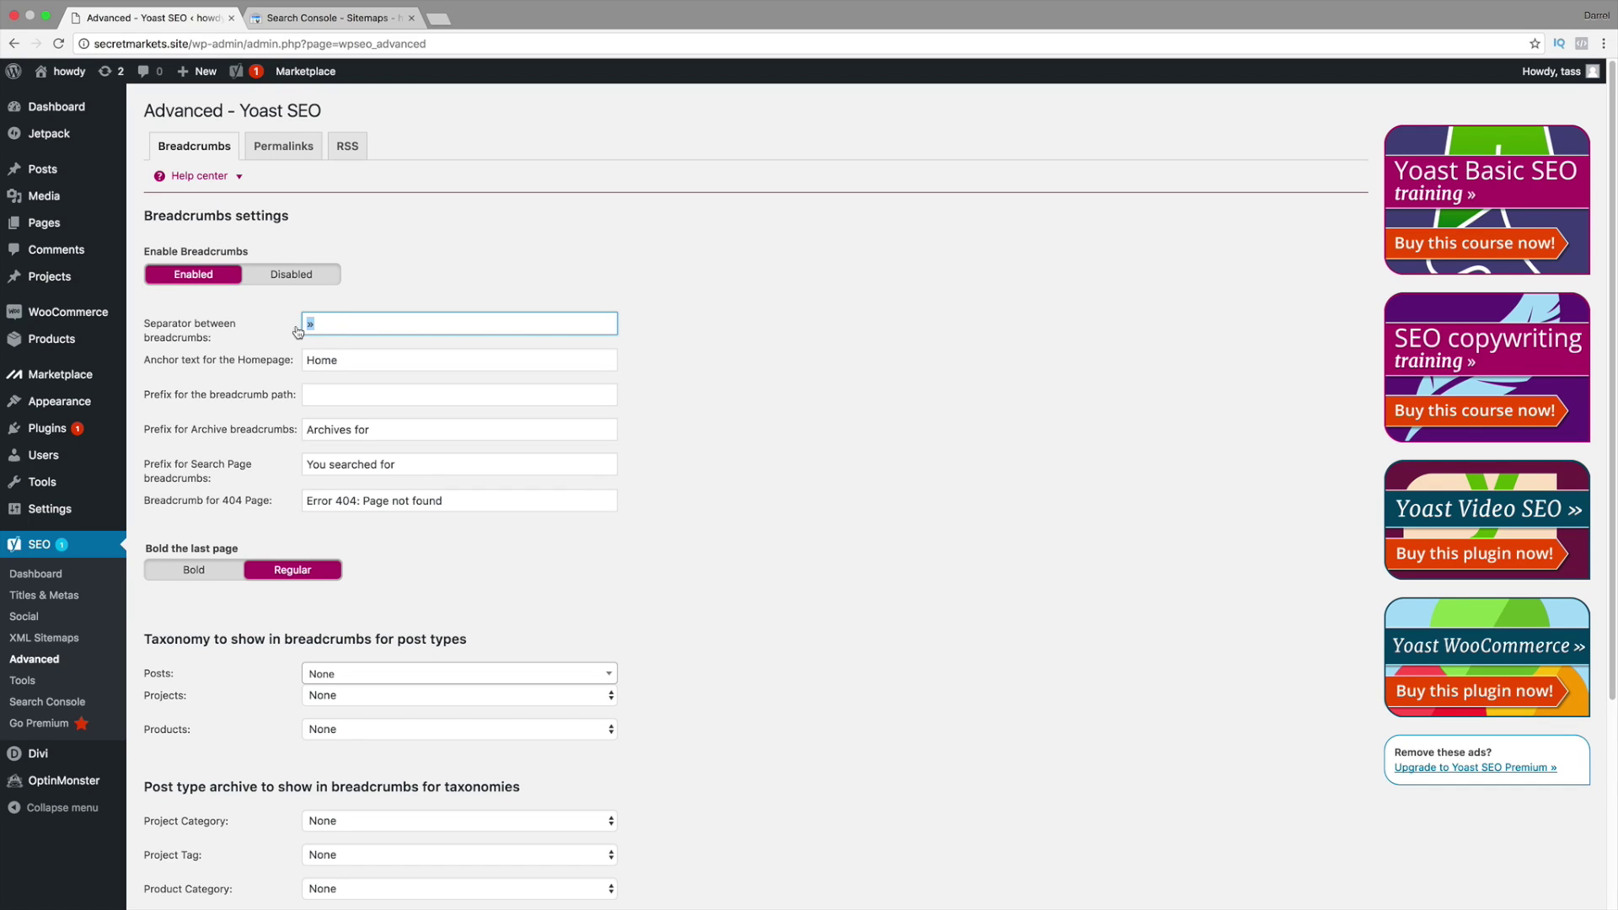
{"action": "double_click", "coordinate": [309, 325]}
{"action": "left_click", "coordinate": [317, 324]}
{"action": "scroll", "coordinate": [381, 299], "scroll_direction": "down", "scroll_amount": 1}
Step: Search Google for wp beginner on a new page and look through how the results are displayed
{"action": "left_click", "coordinate": [436, 25]}
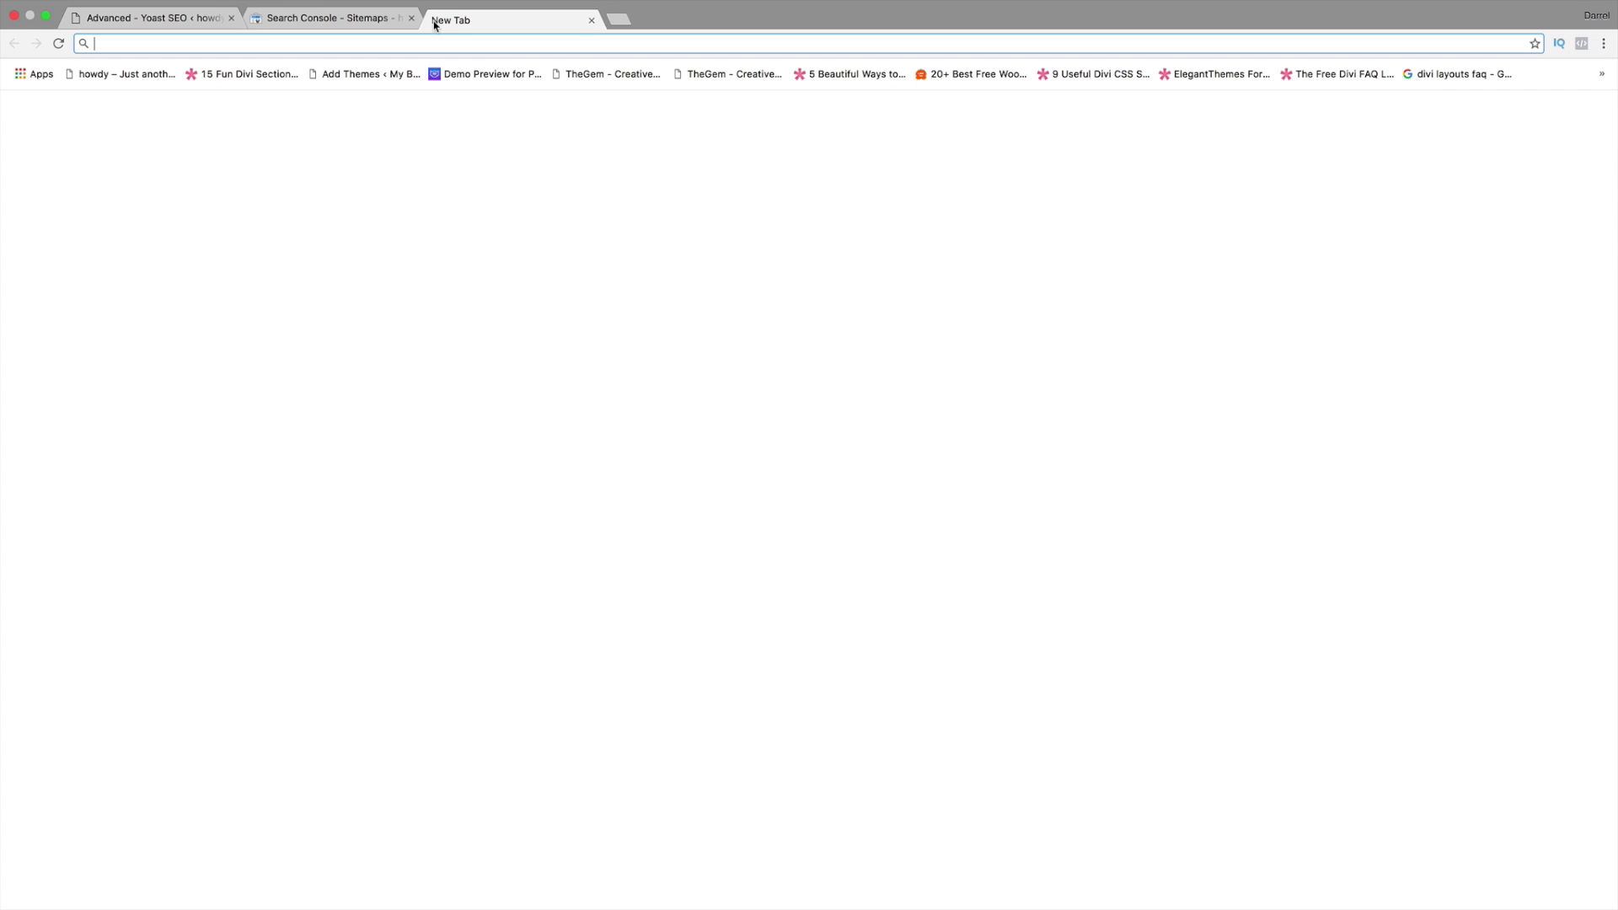
{"action": "type", "text": "google.com"}
{"action": "key", "text": "Return"}
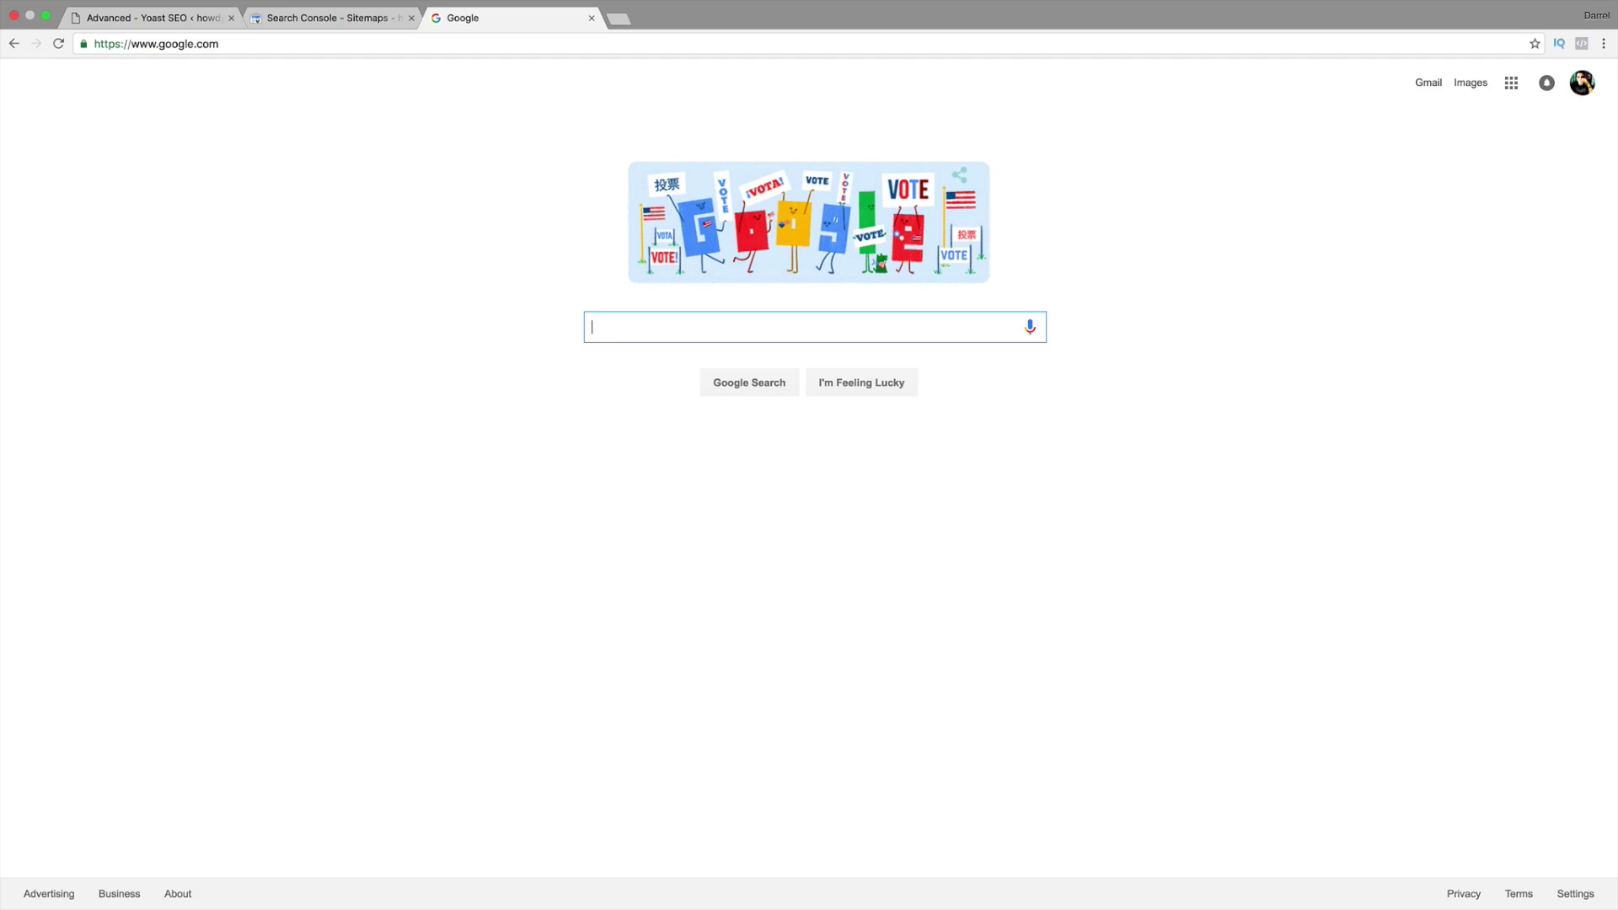
{"action": "type", "text": "wp beiginner"}
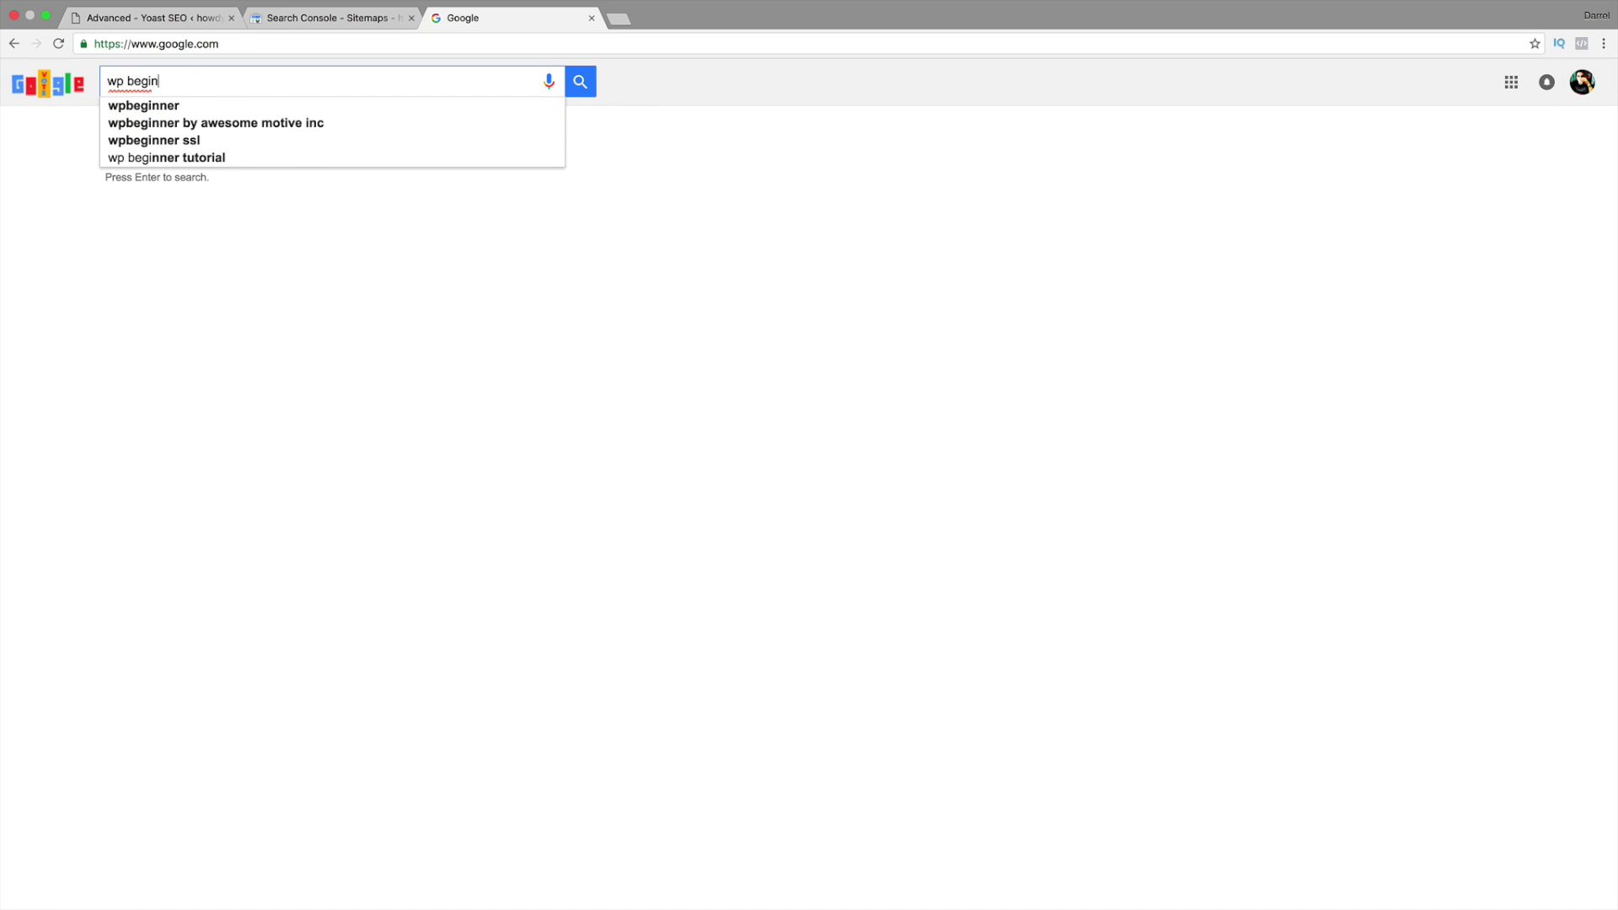
{"action": "key", "text": "Return"}
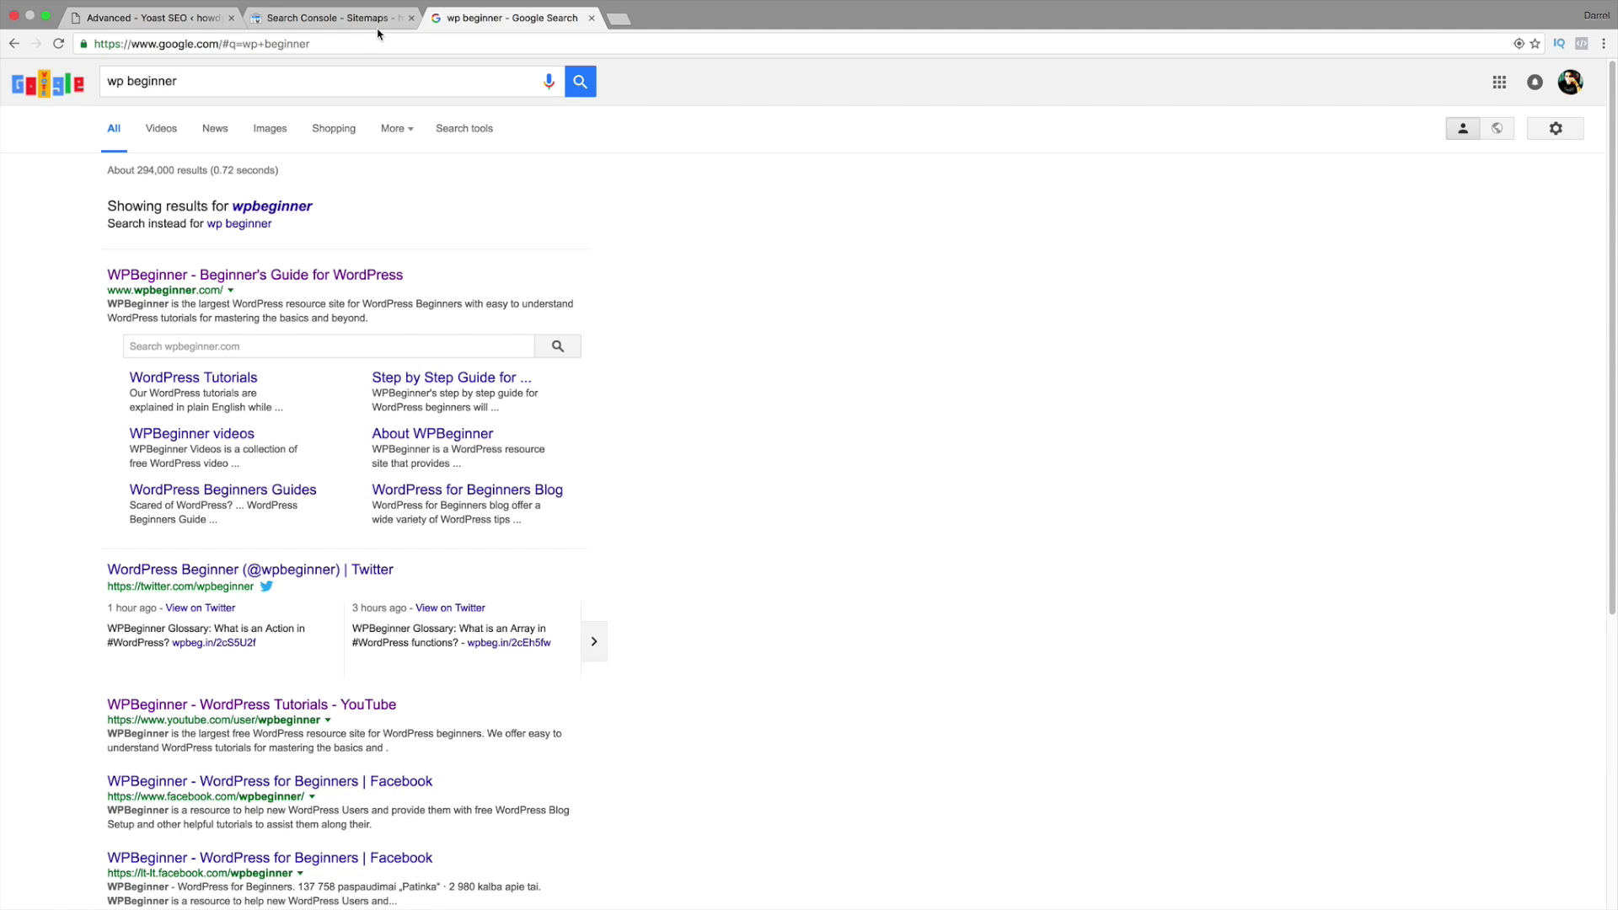
{"action": "scroll", "coordinate": [384, 74], "scroll_direction": "down", "scroll_amount": 5}
{"action": "scroll", "coordinate": [376, 101], "scroll_direction": "up", "scroll_amount": 5}
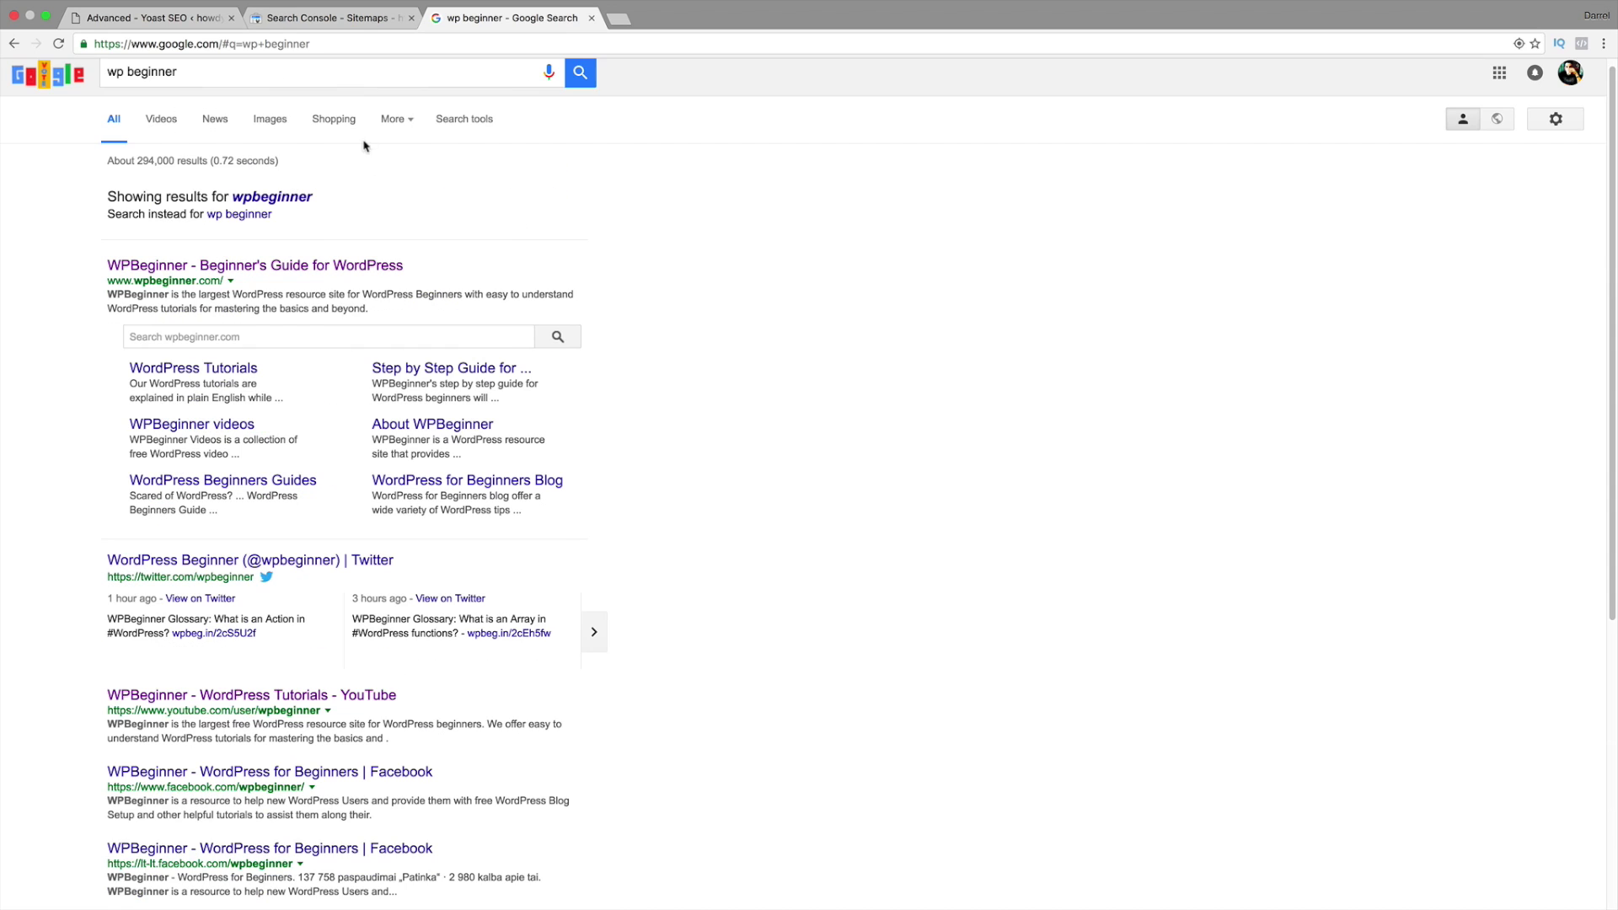
Step: Search Google for the website author's full name and look at the results
{"action": "left_click", "coordinate": [325, 75]}
{"action": "key", "text": "super+a"}
{"action": "type", "text": "darrel wilson"}
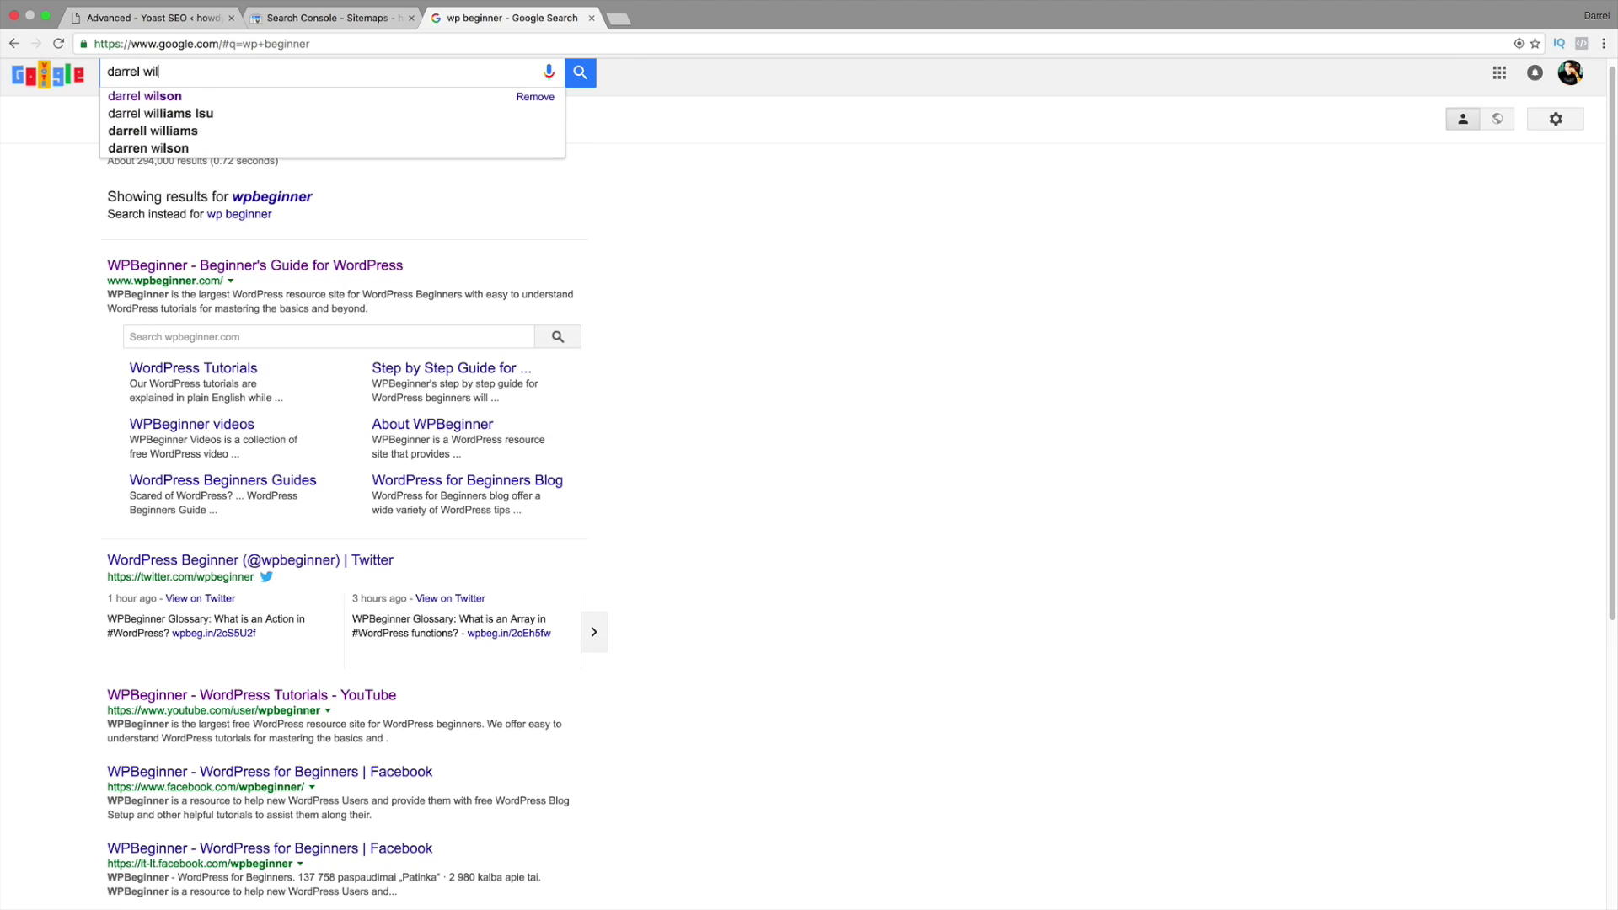
{"action": "key", "text": "Return"}
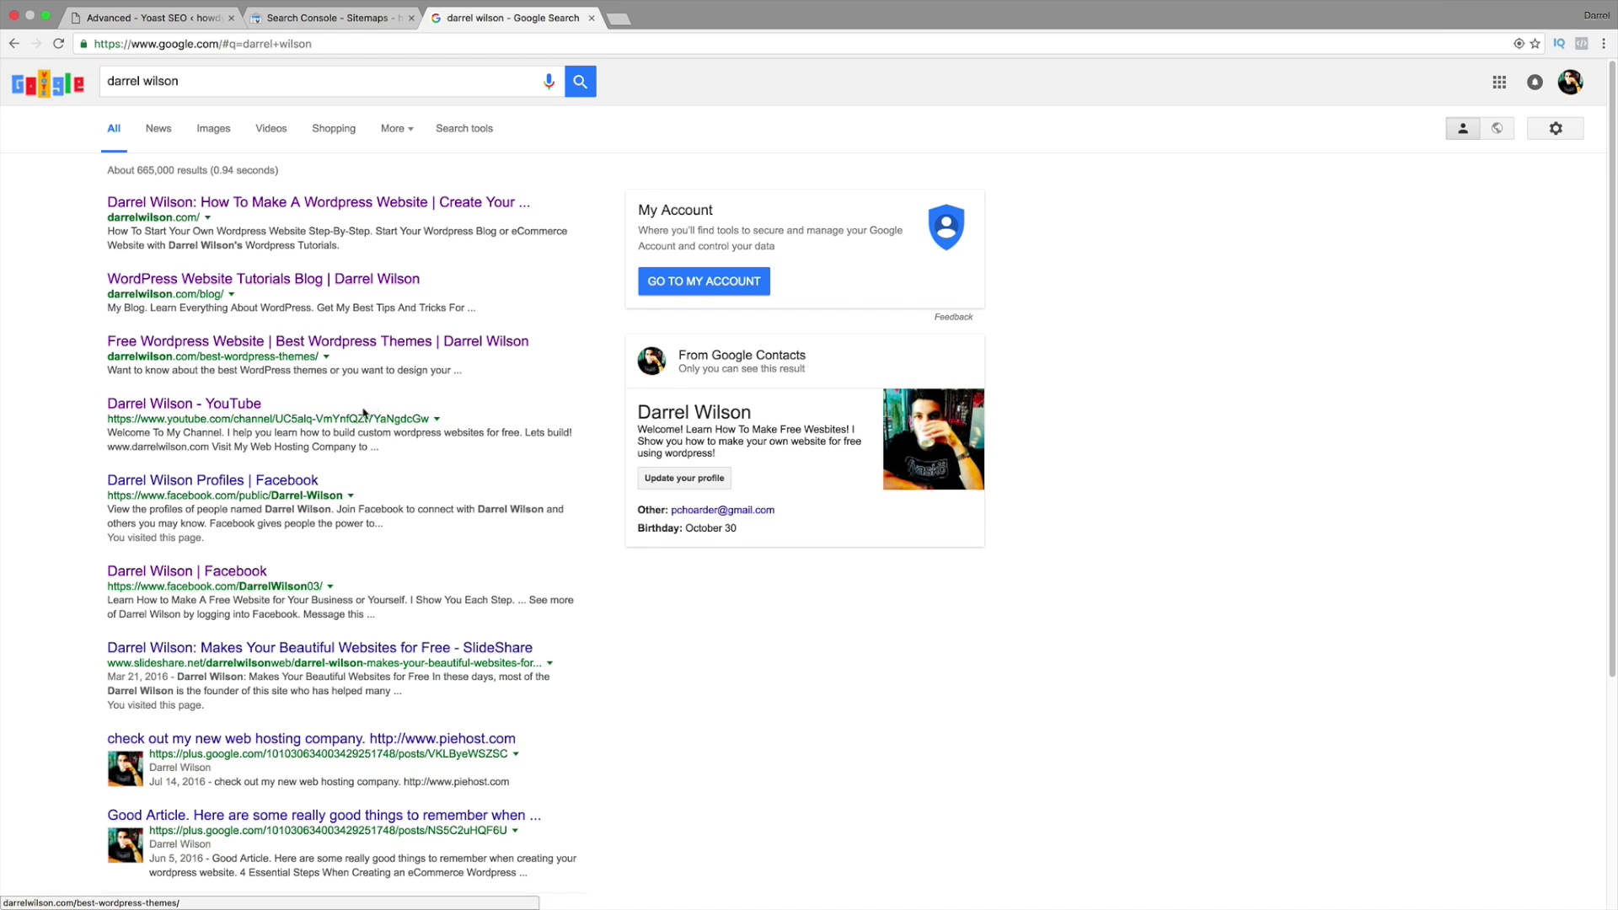
Step: Return to Yoast's Advanced settings, highlight the breadcrumb separator and disable breadcrumbs
{"action": "left_click", "coordinate": [313, 20]}
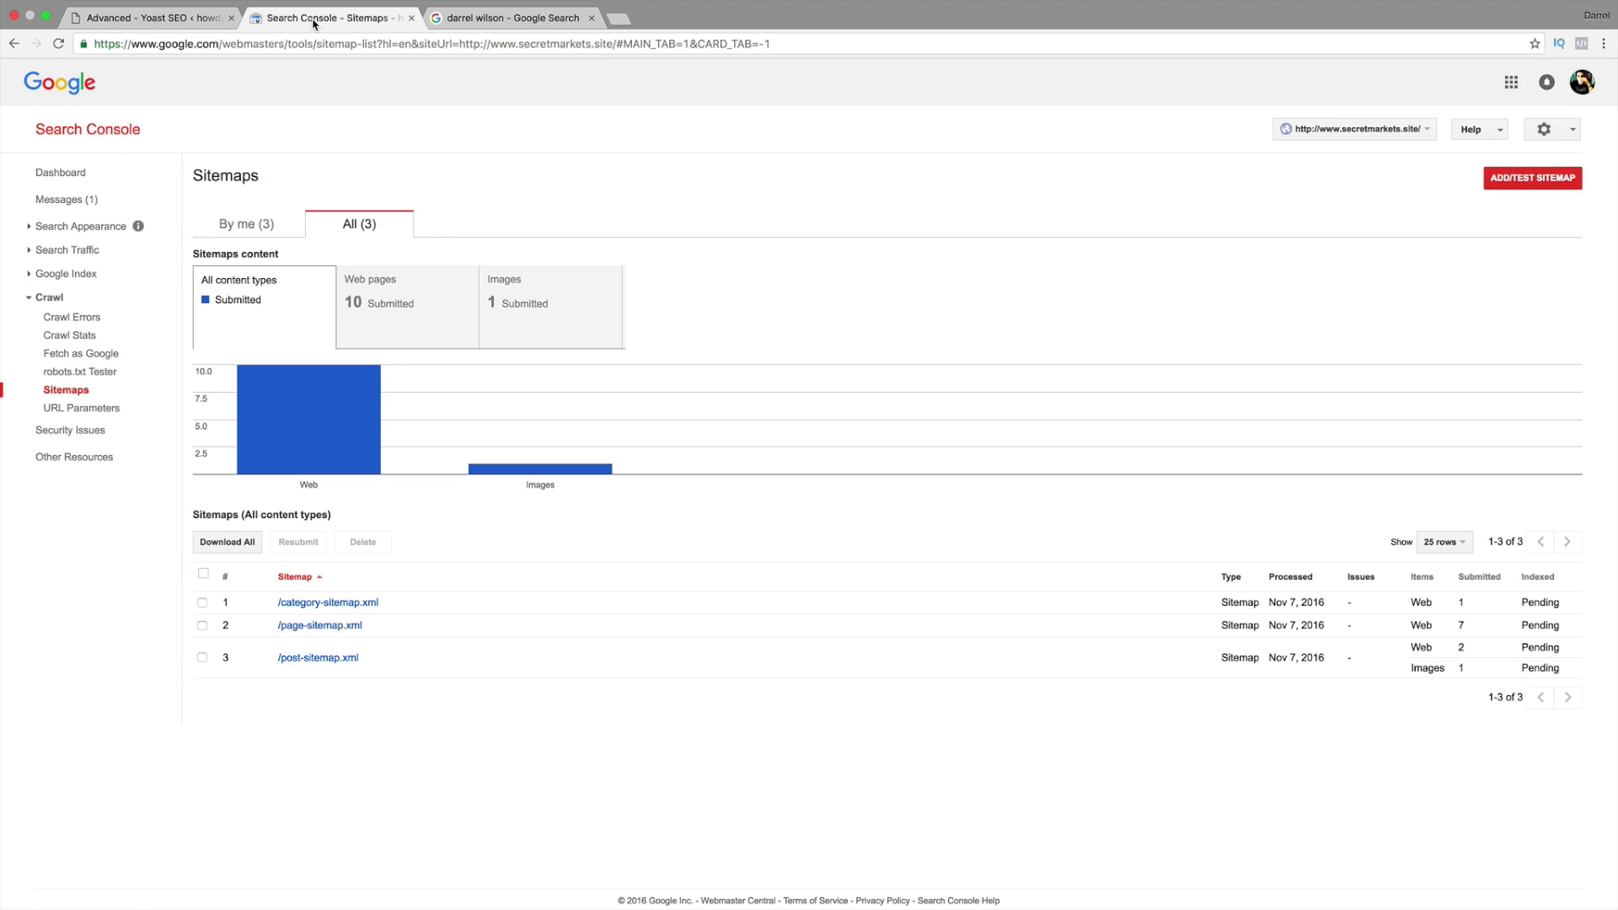
{"action": "left_click", "coordinate": [160, 17]}
{"action": "left_click_drag", "start_coordinate": [357, 308], "coordinate": [295, 310]}
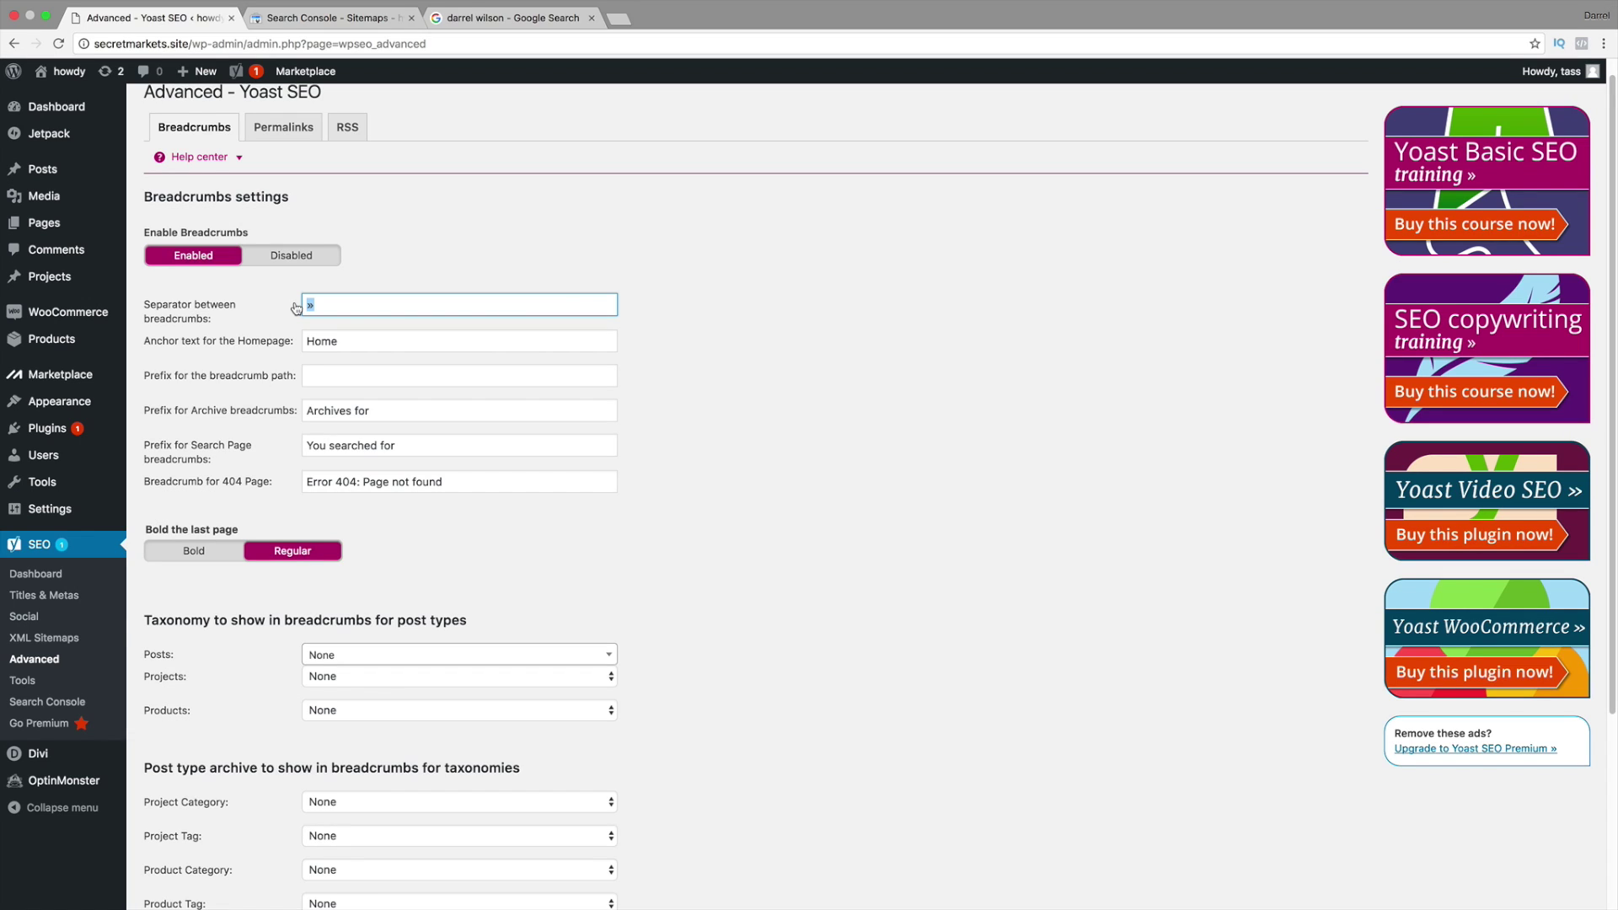
{"action": "left_click", "coordinate": [301, 256]}
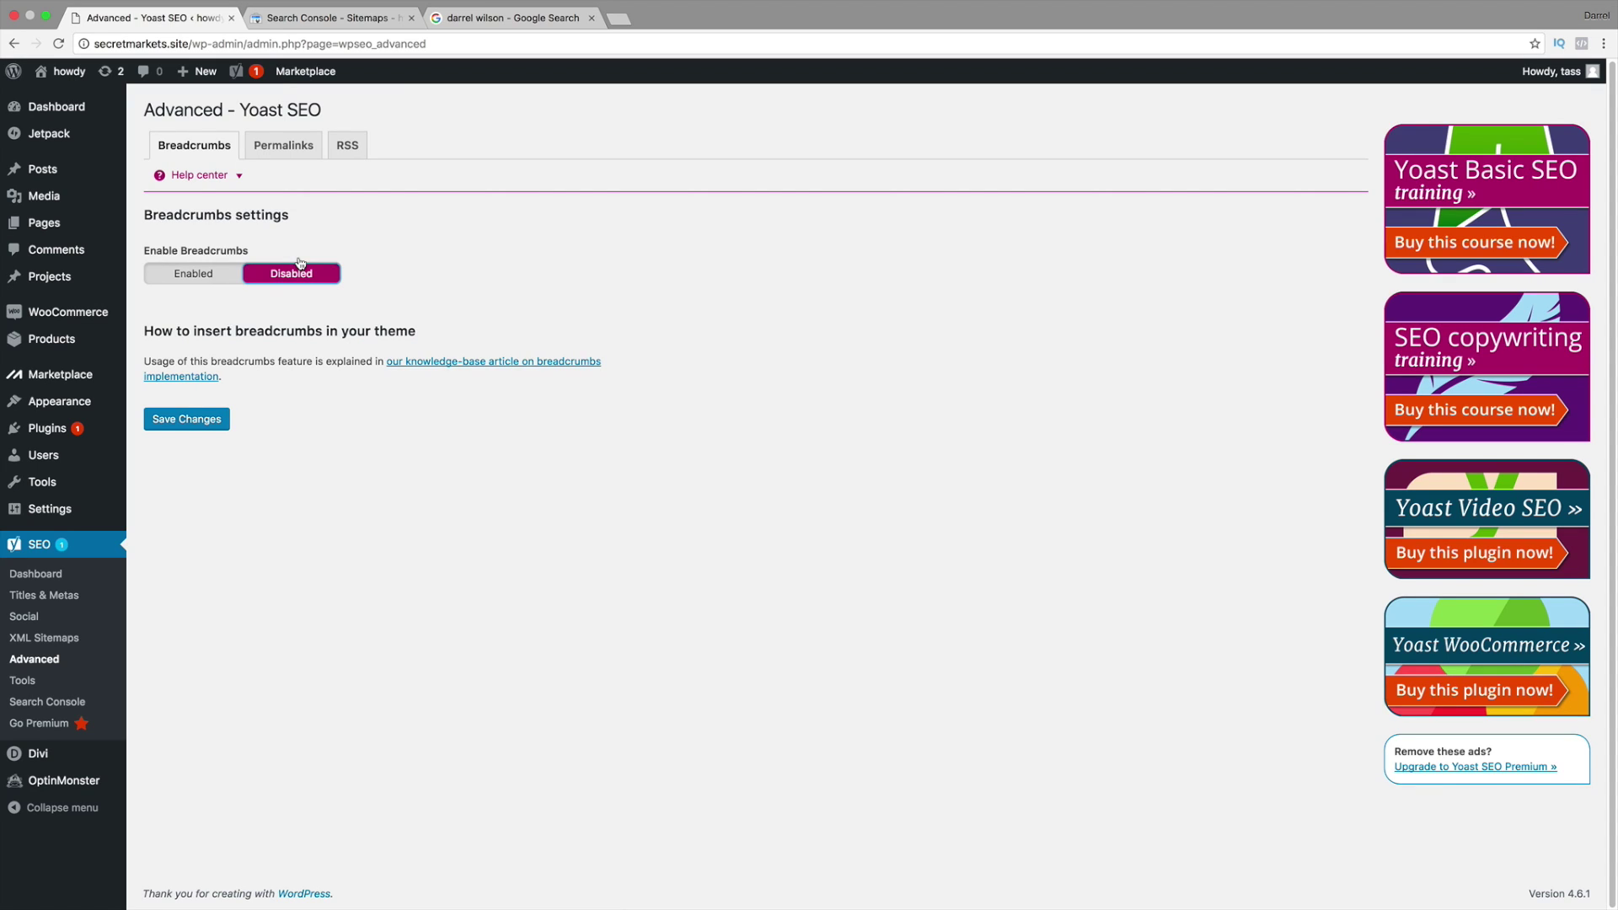
Step: Open Yoast's knowledge-base article on implementing breadcrumbs and read through its theme code instructions
{"action": "left_click", "coordinate": [388, 365]}
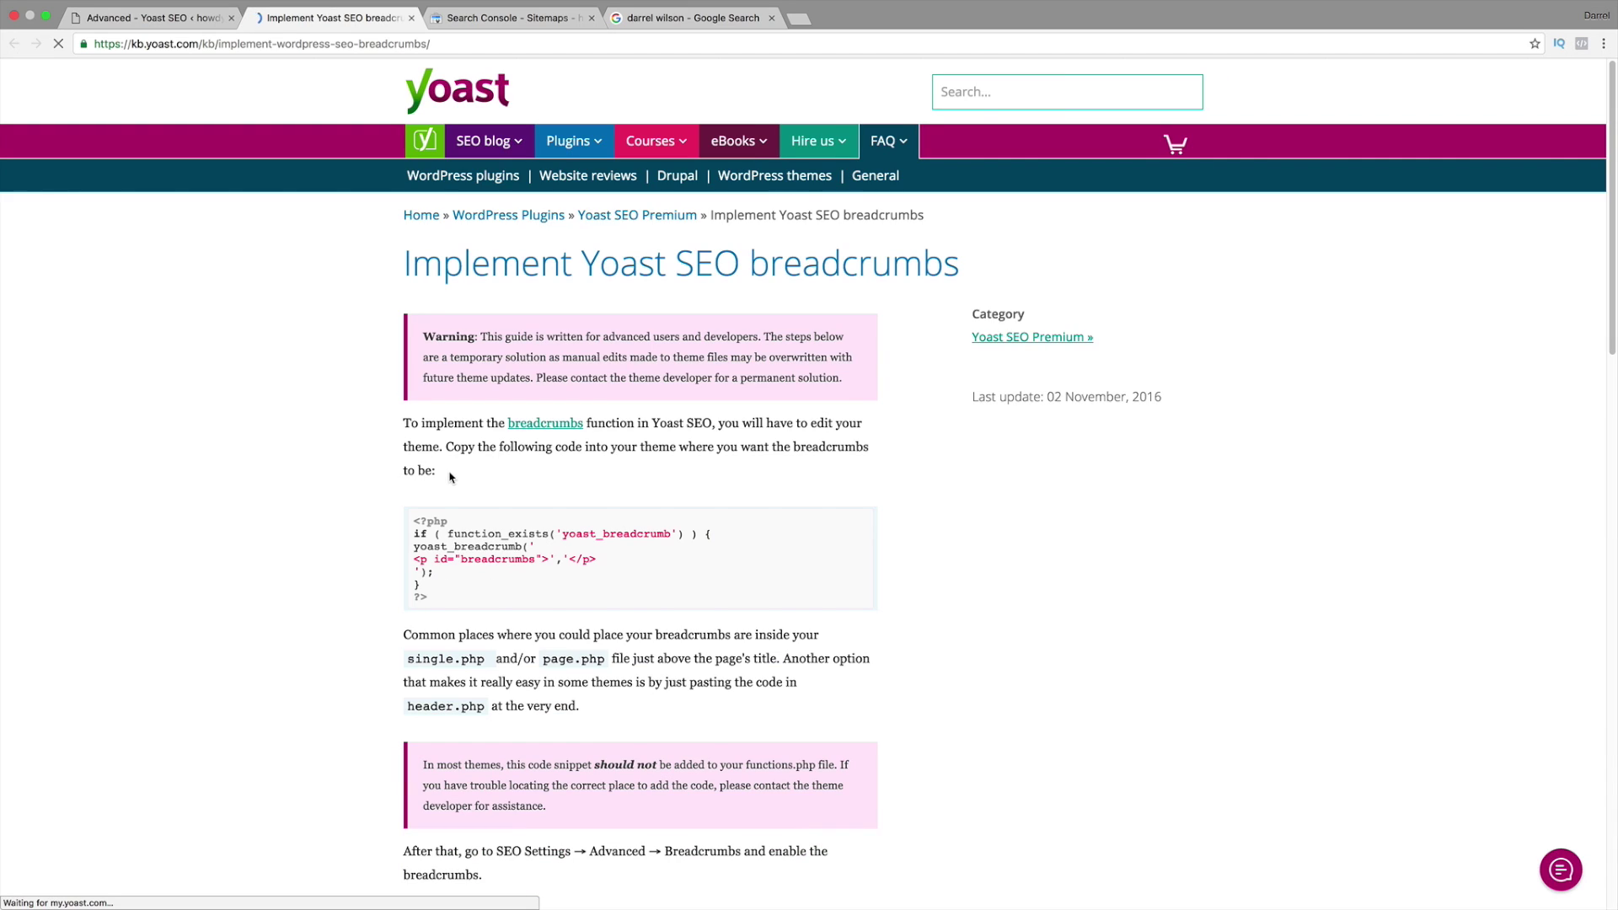
{"action": "scroll", "coordinate": [497, 539], "scroll_direction": "down", "scroll_amount": 3}
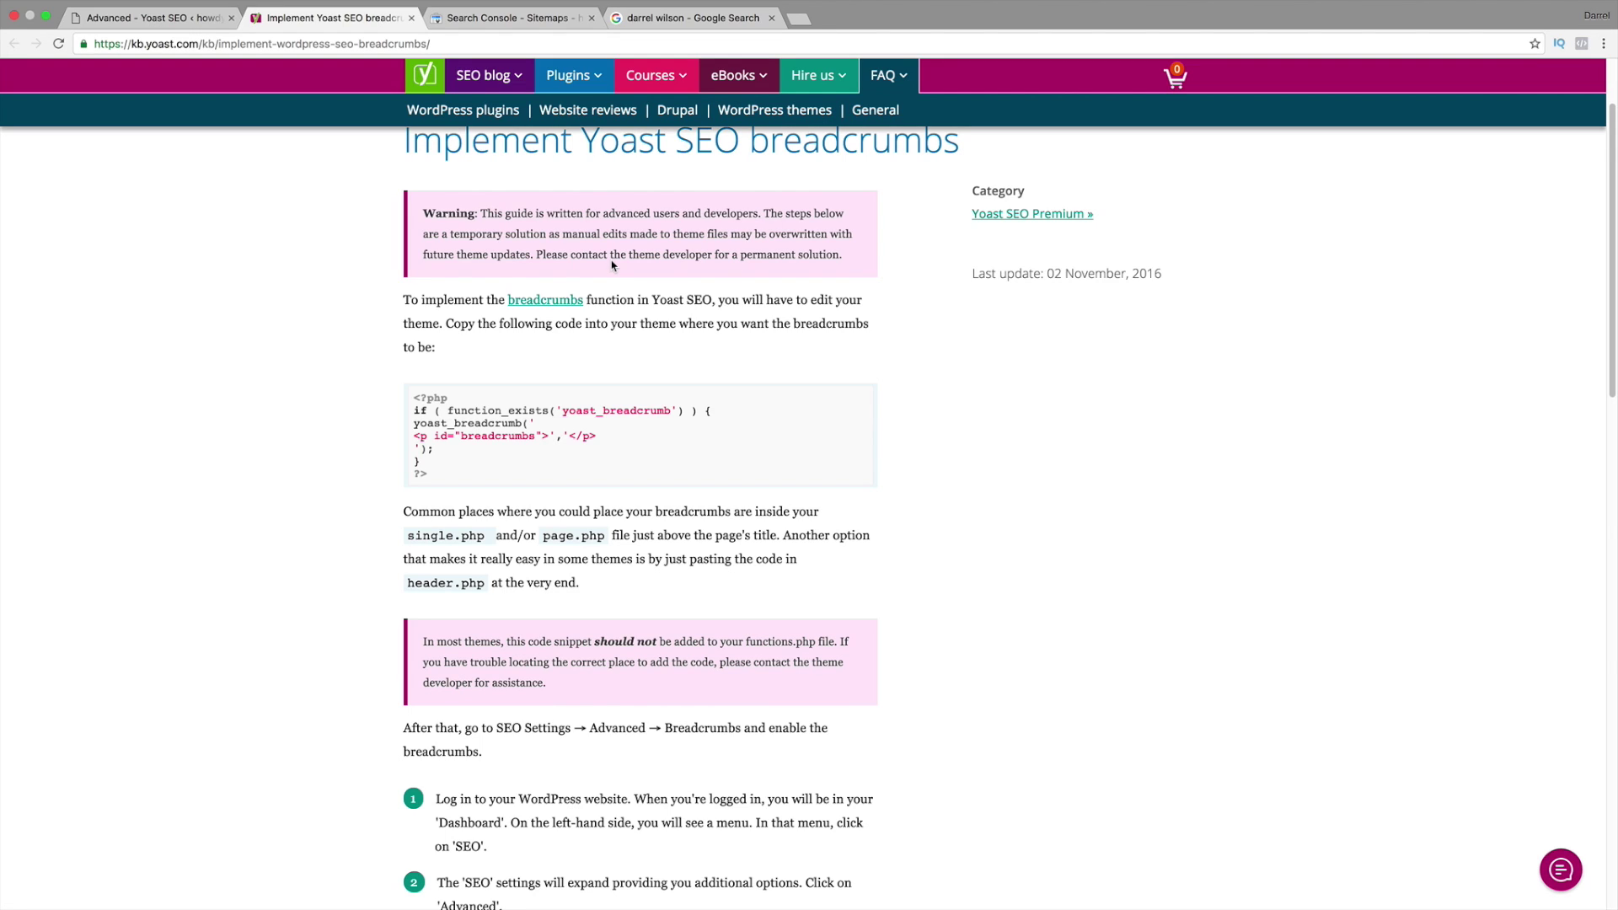
Step: Return to Yoast's permalink settings, open secretmarkets.us in a new browser tab and examine the URL of its Sample Page
{"action": "left_click", "coordinate": [191, 19]}
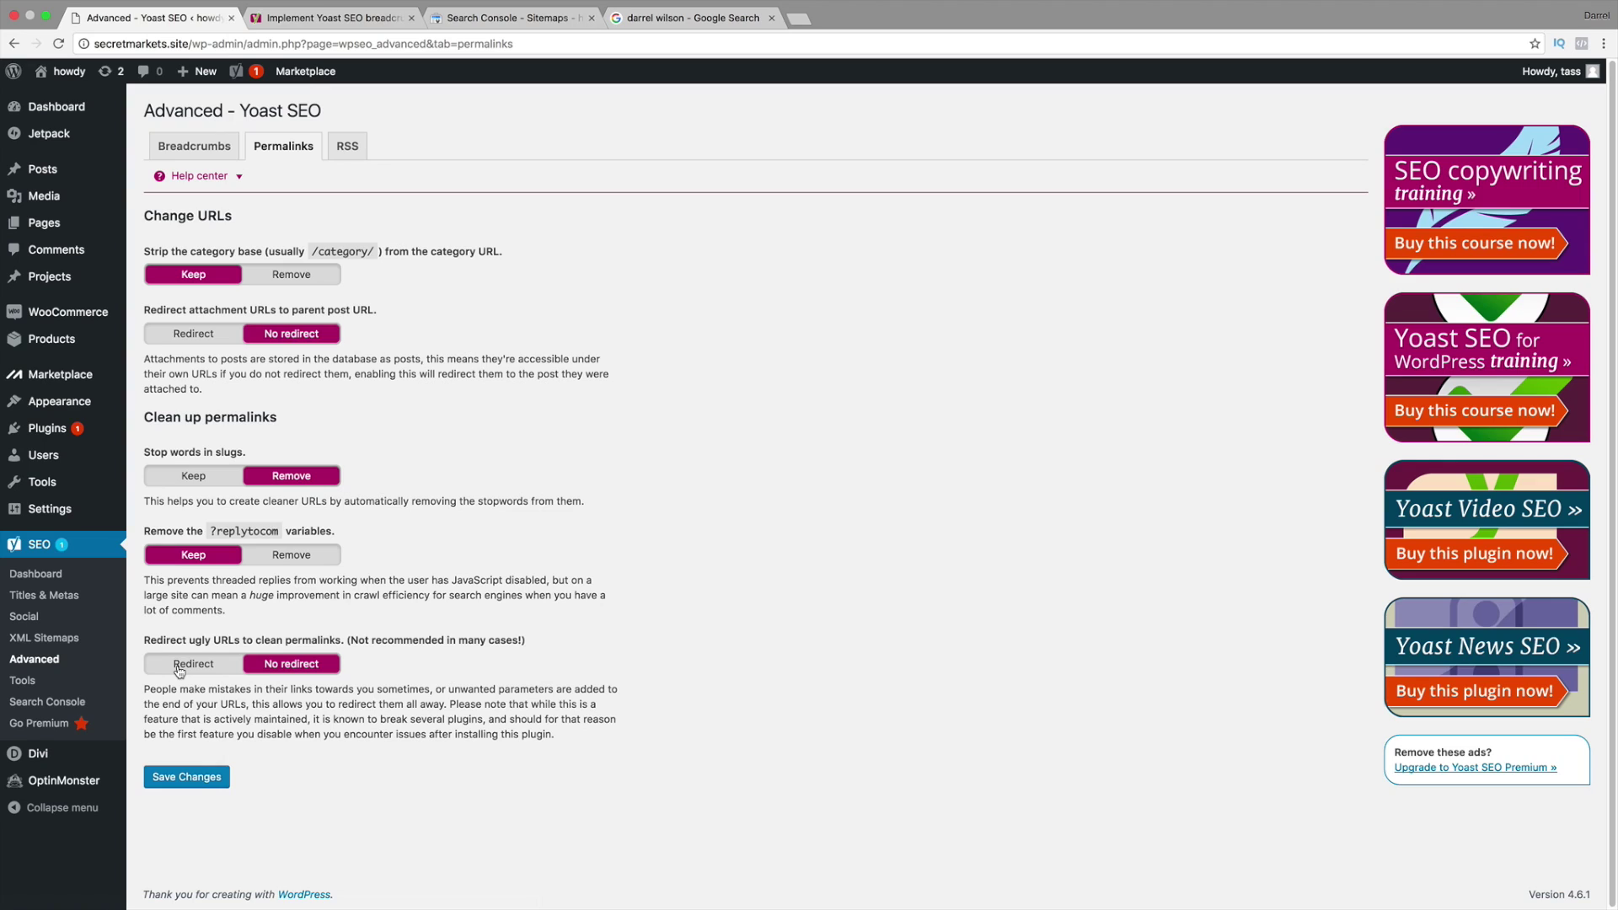
{"action": "left_click", "coordinate": [798, 18]}
{"action": "type", "text": "se"}
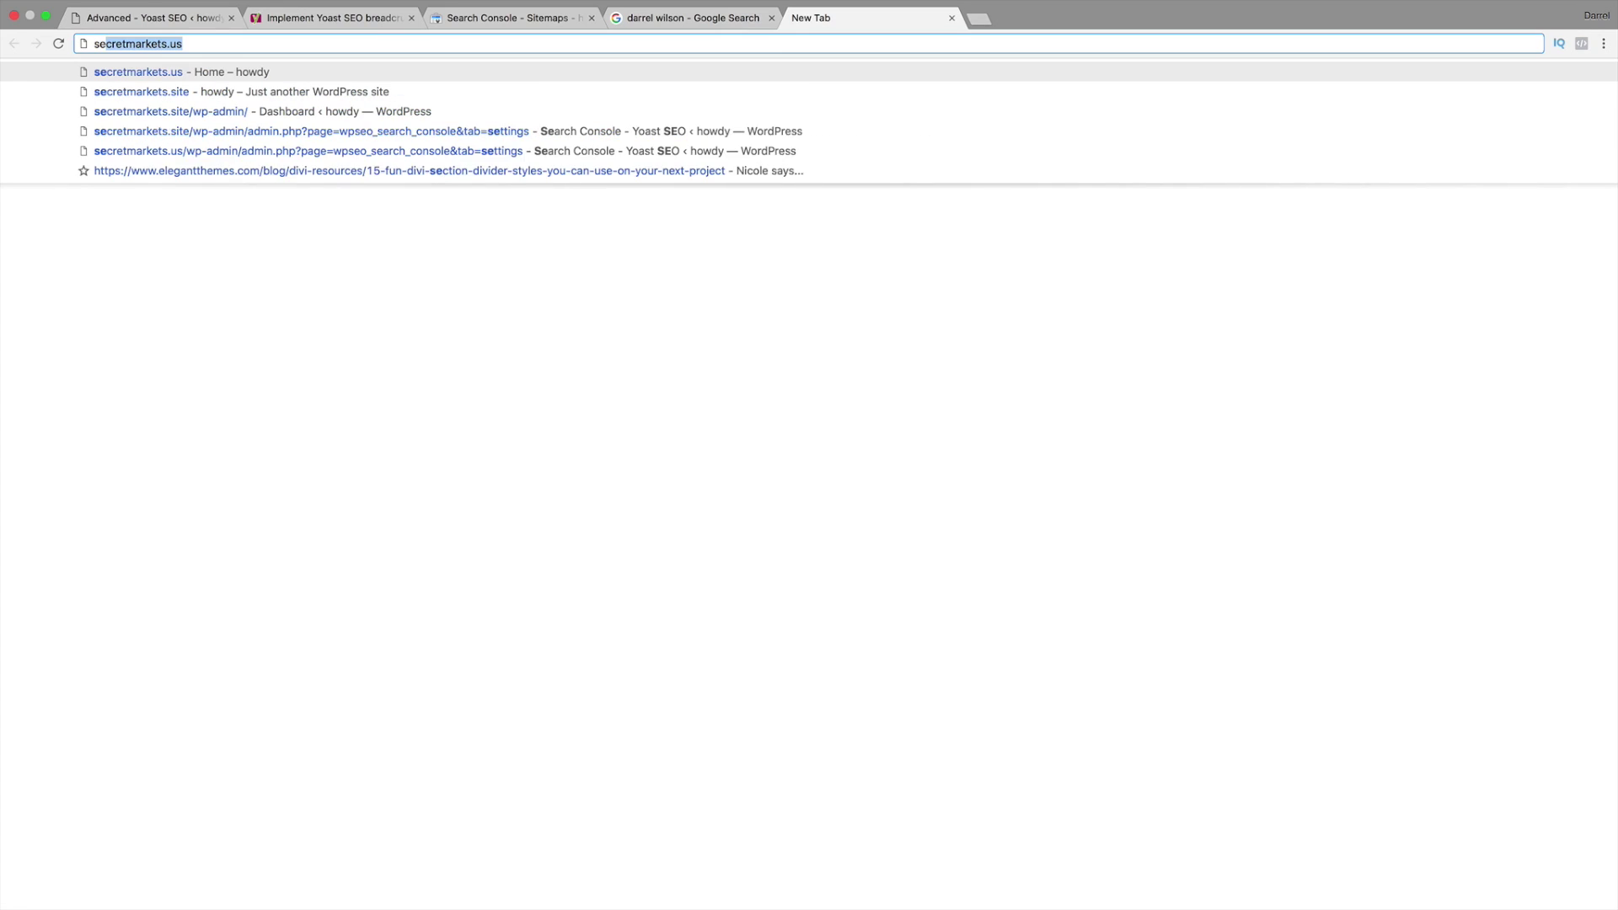
{"action": "type", "text": "c"}
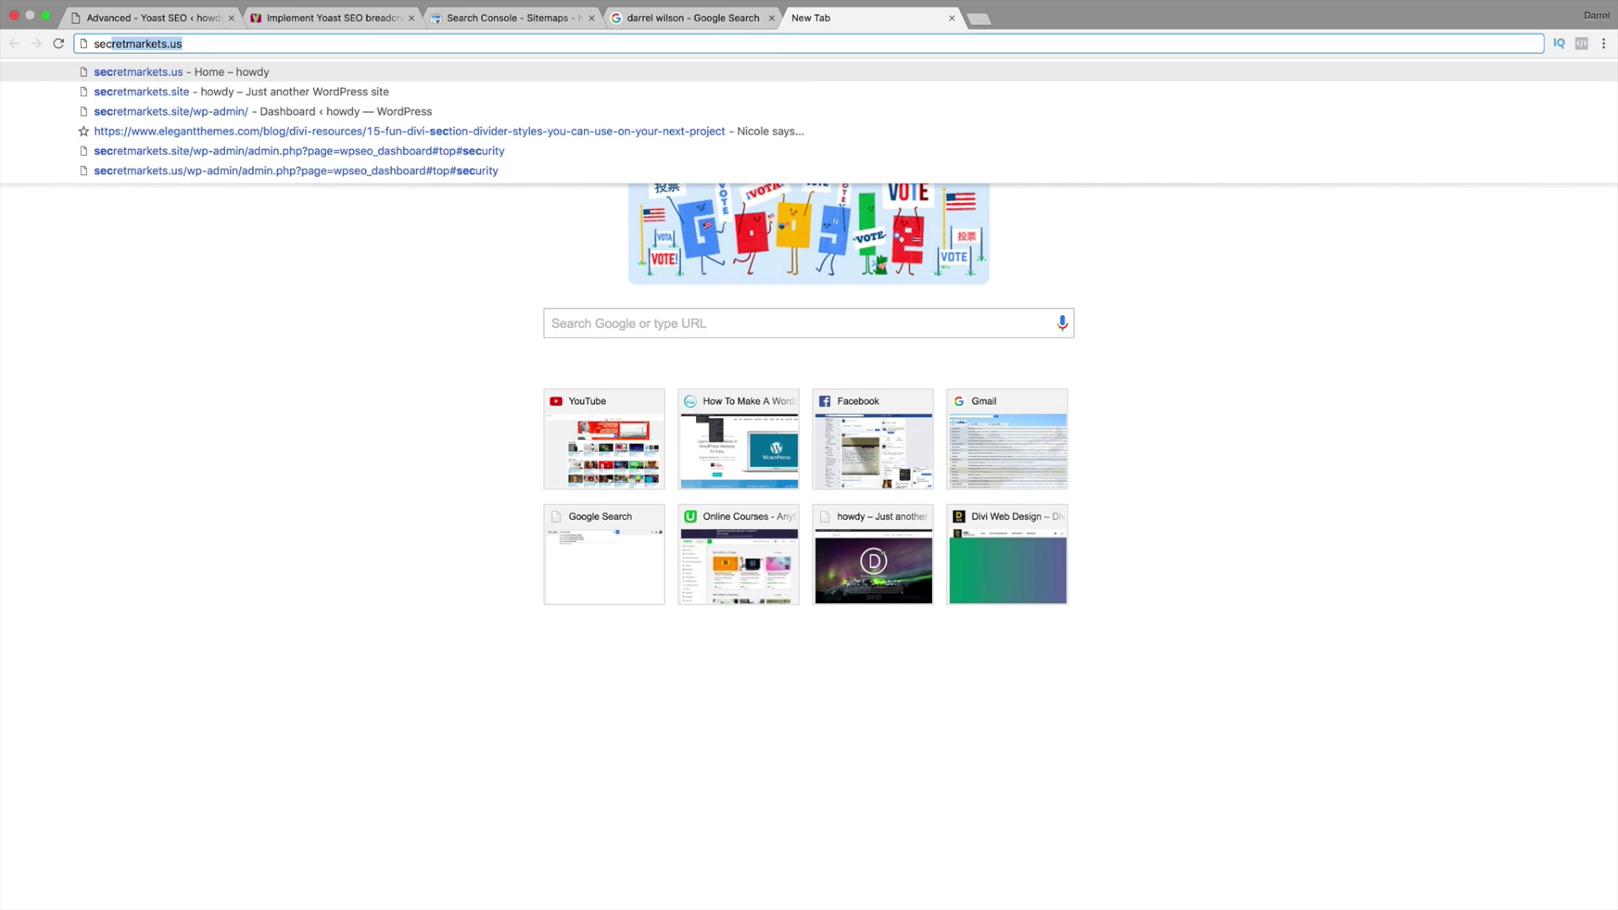
{"action": "key", "text": "Return"}
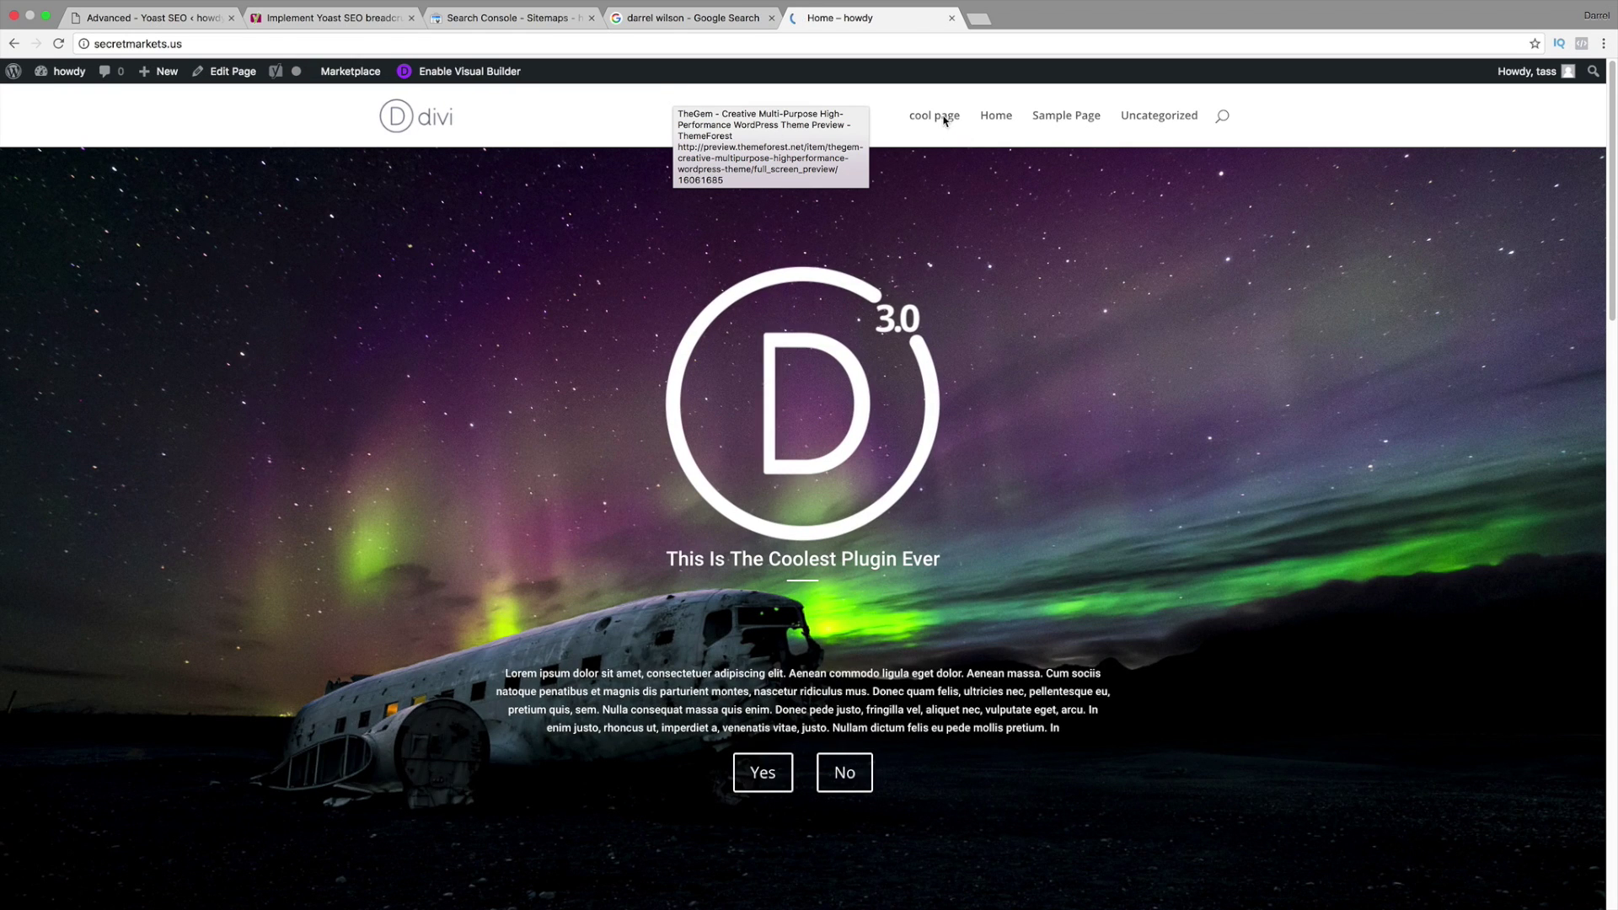
{"action": "left_click", "coordinate": [1061, 118]}
{"action": "left_click", "coordinate": [695, 48]}
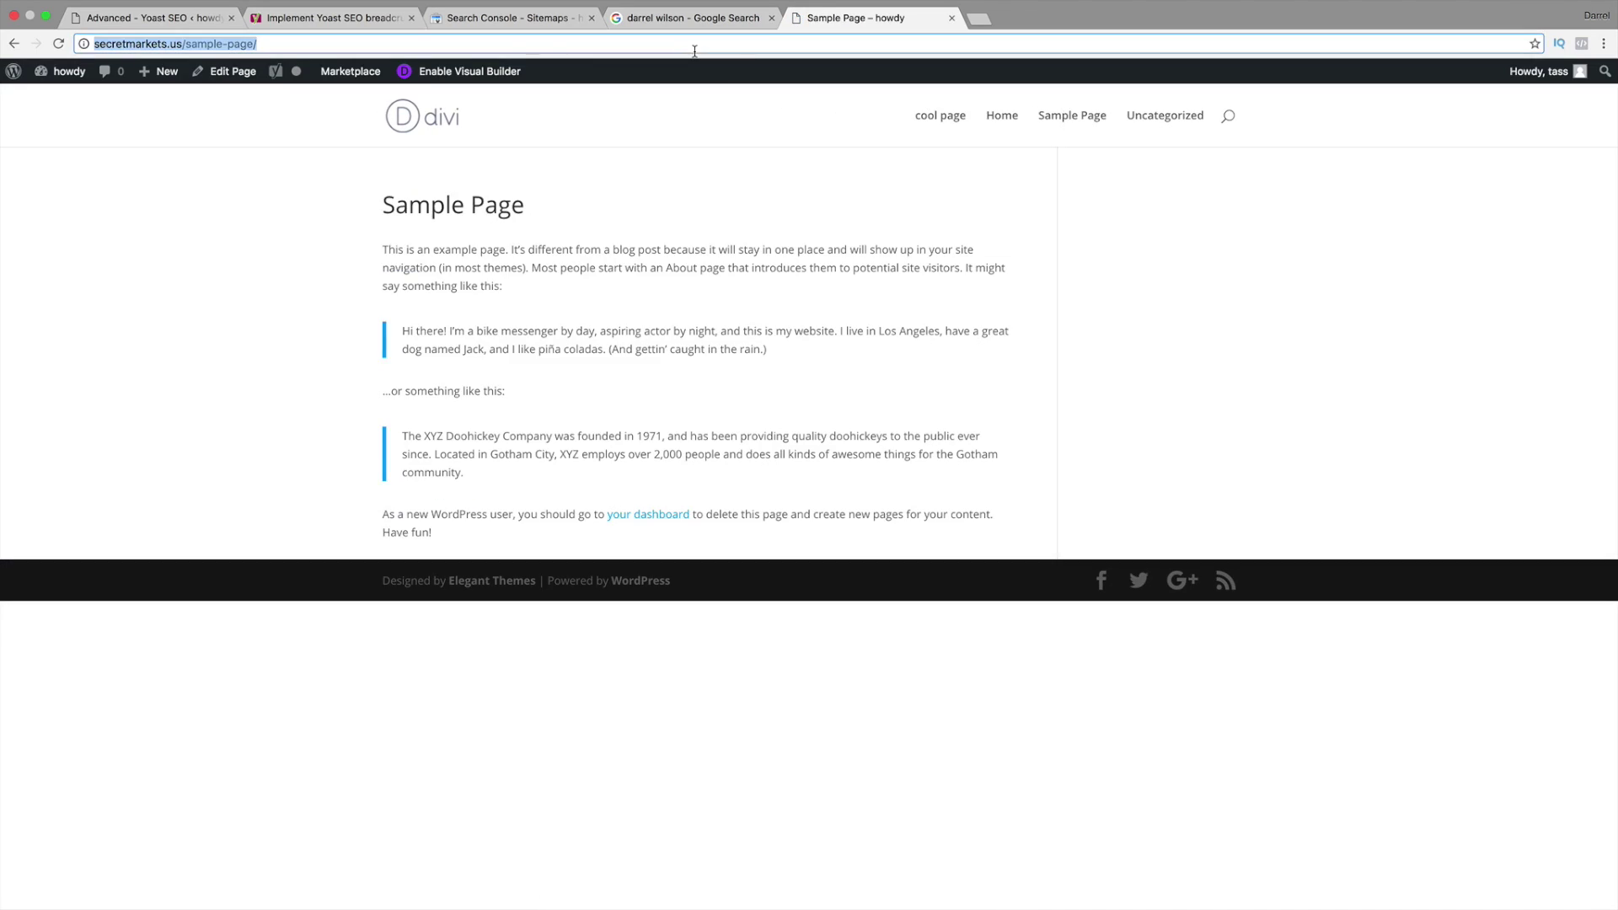
Step: Load secretmarkets.site in the same browser tab and open its Shop page to examine the permalink
{"action": "type", "text": "secretmarkets.site"}
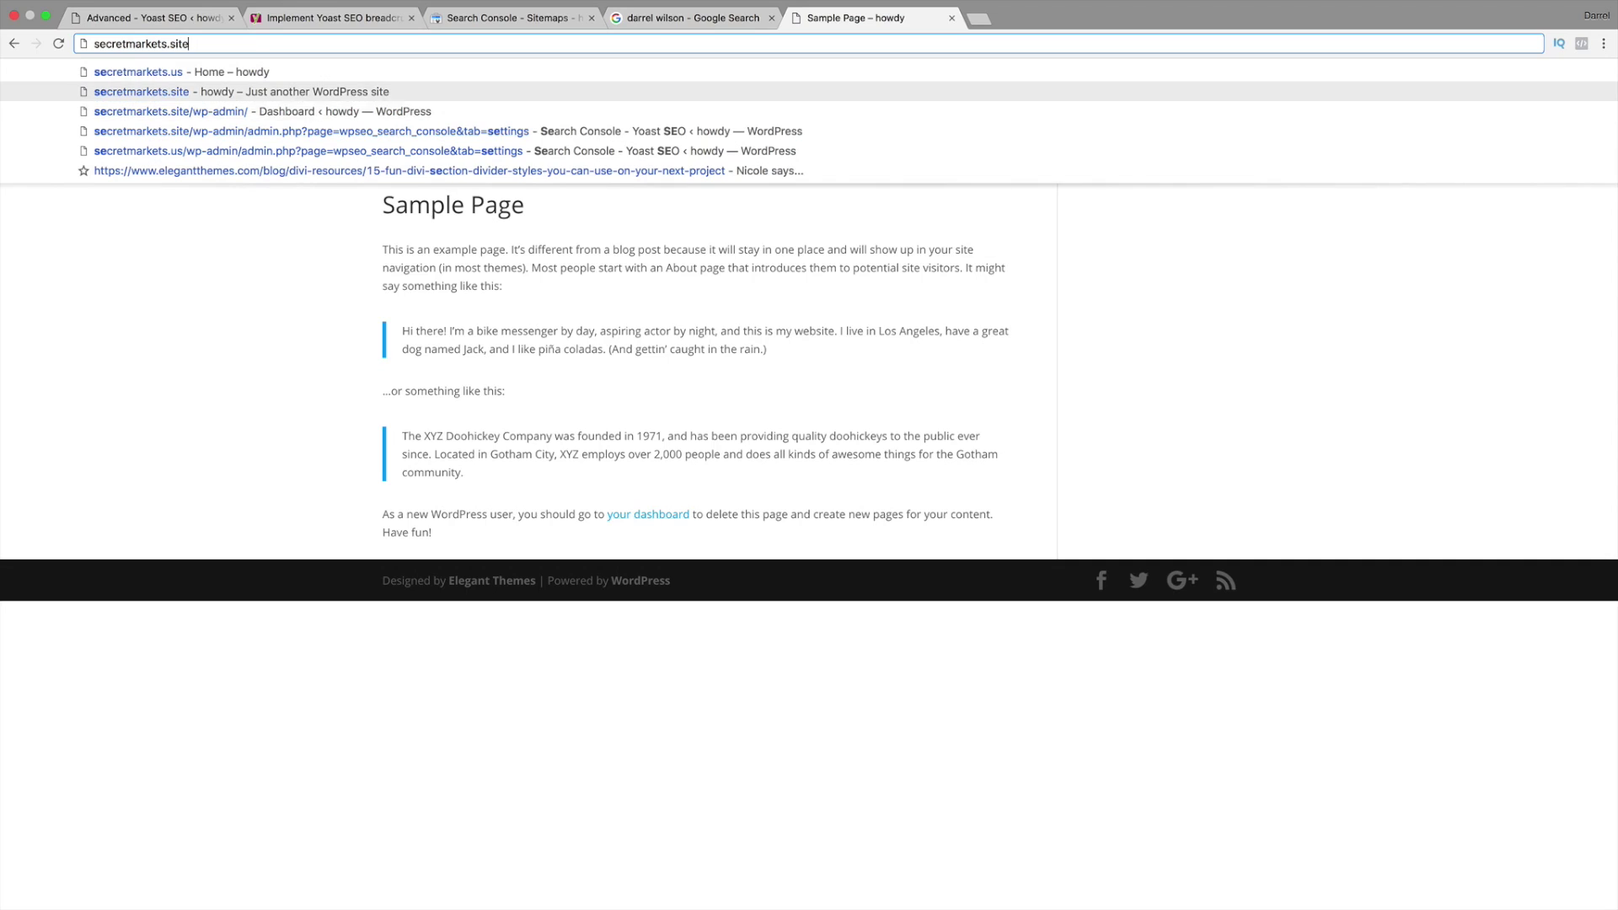
{"action": "key", "text": "Return"}
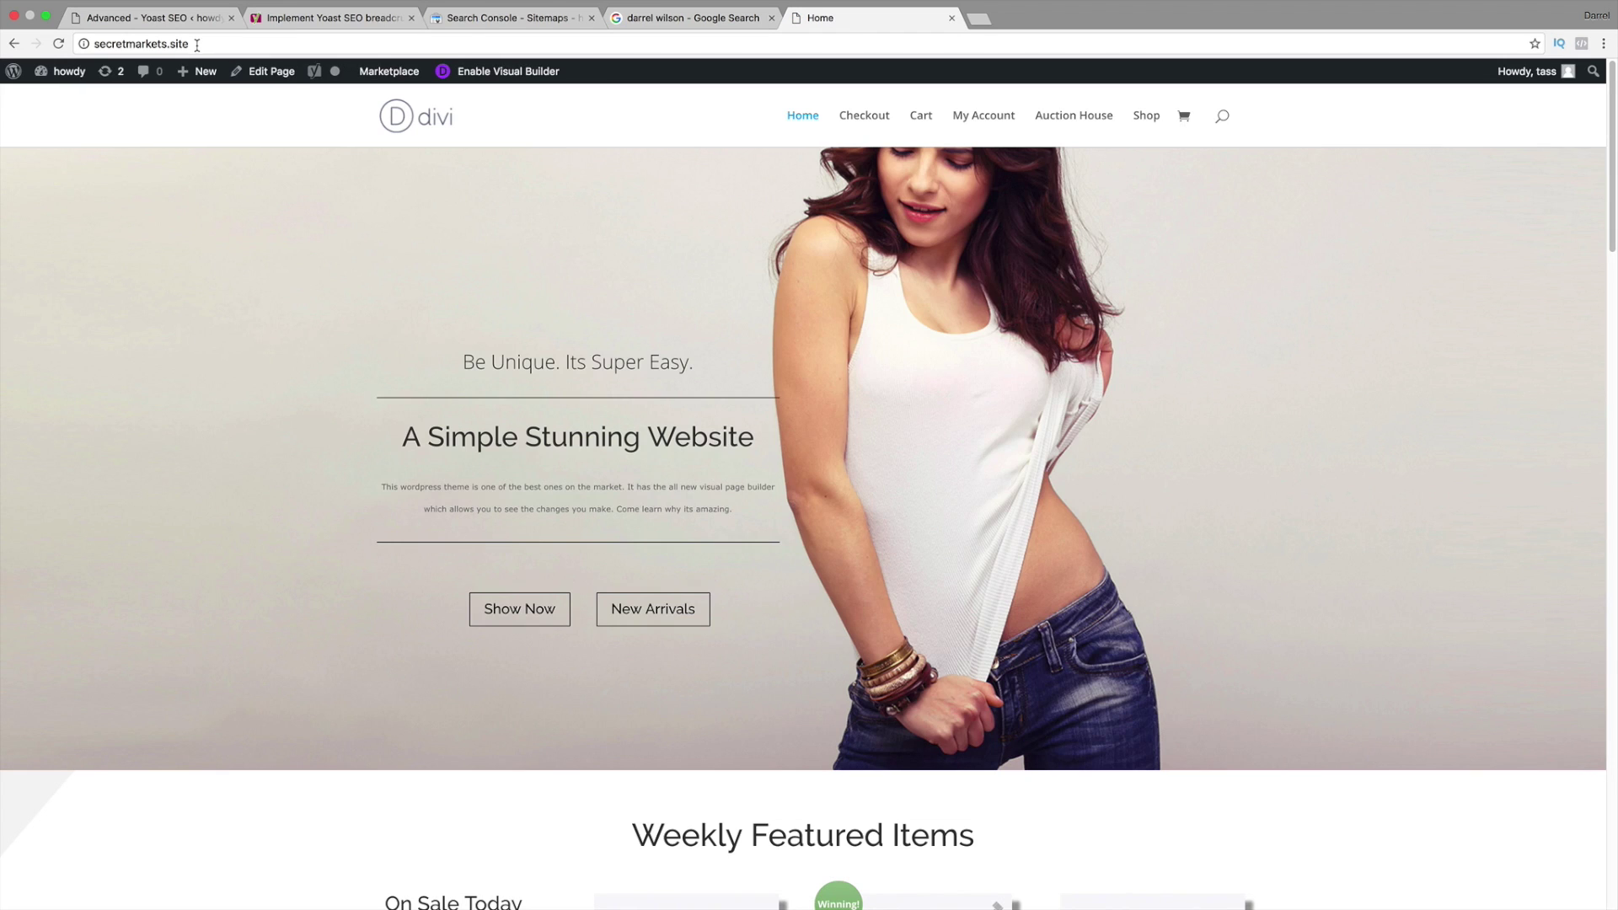
{"action": "mouse_move", "coordinate": [199, 64]}
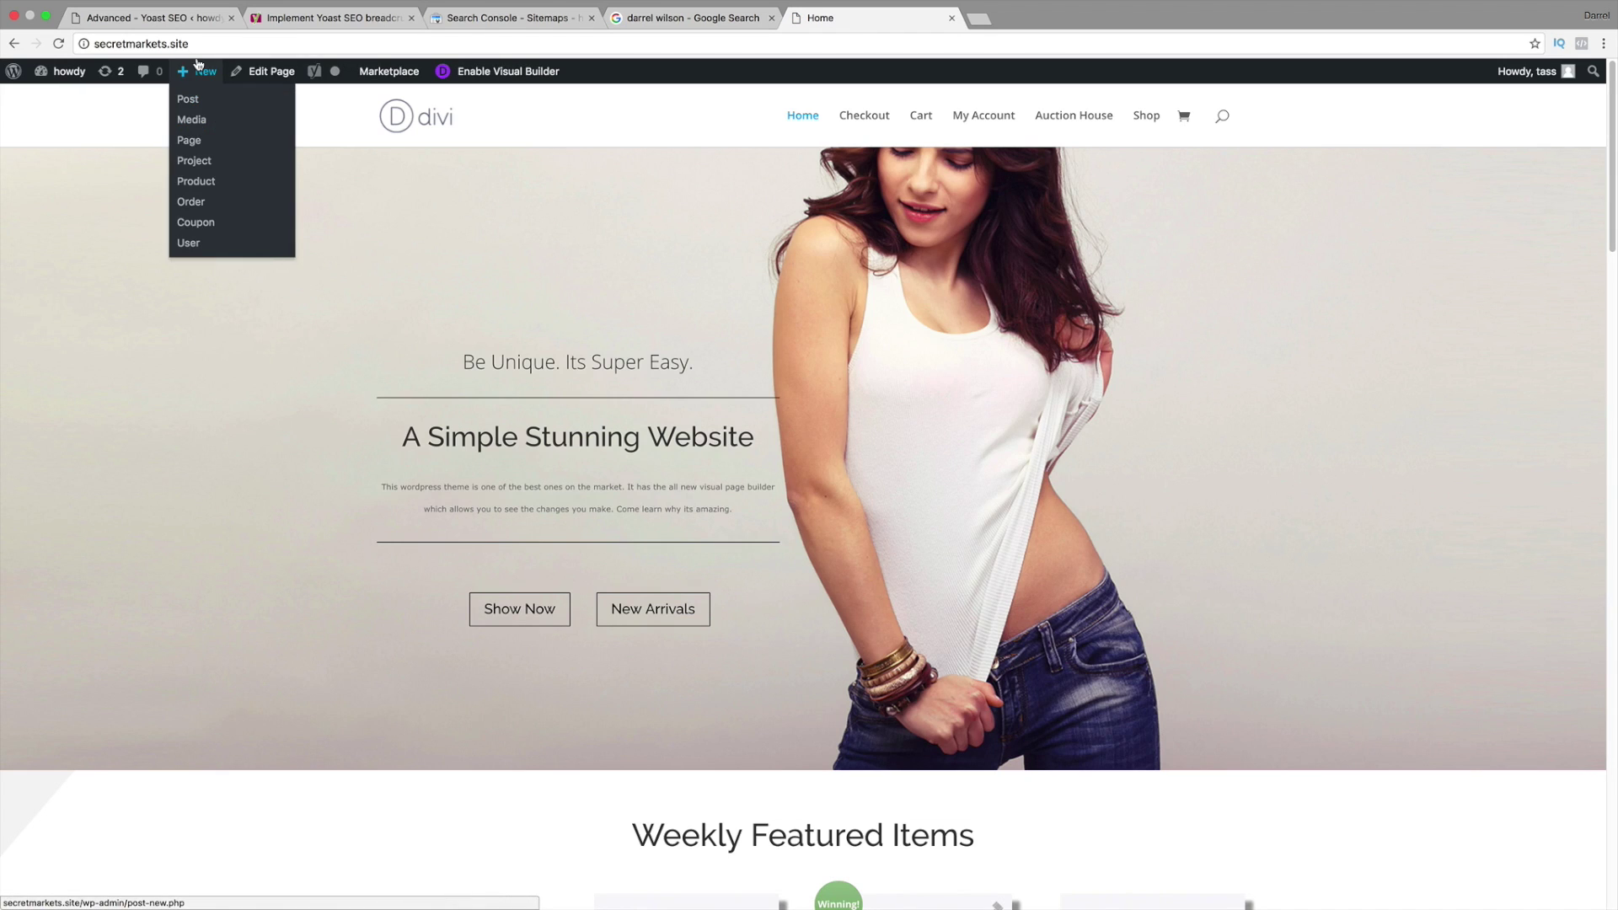
{"action": "left_click", "coordinate": [1136, 124]}
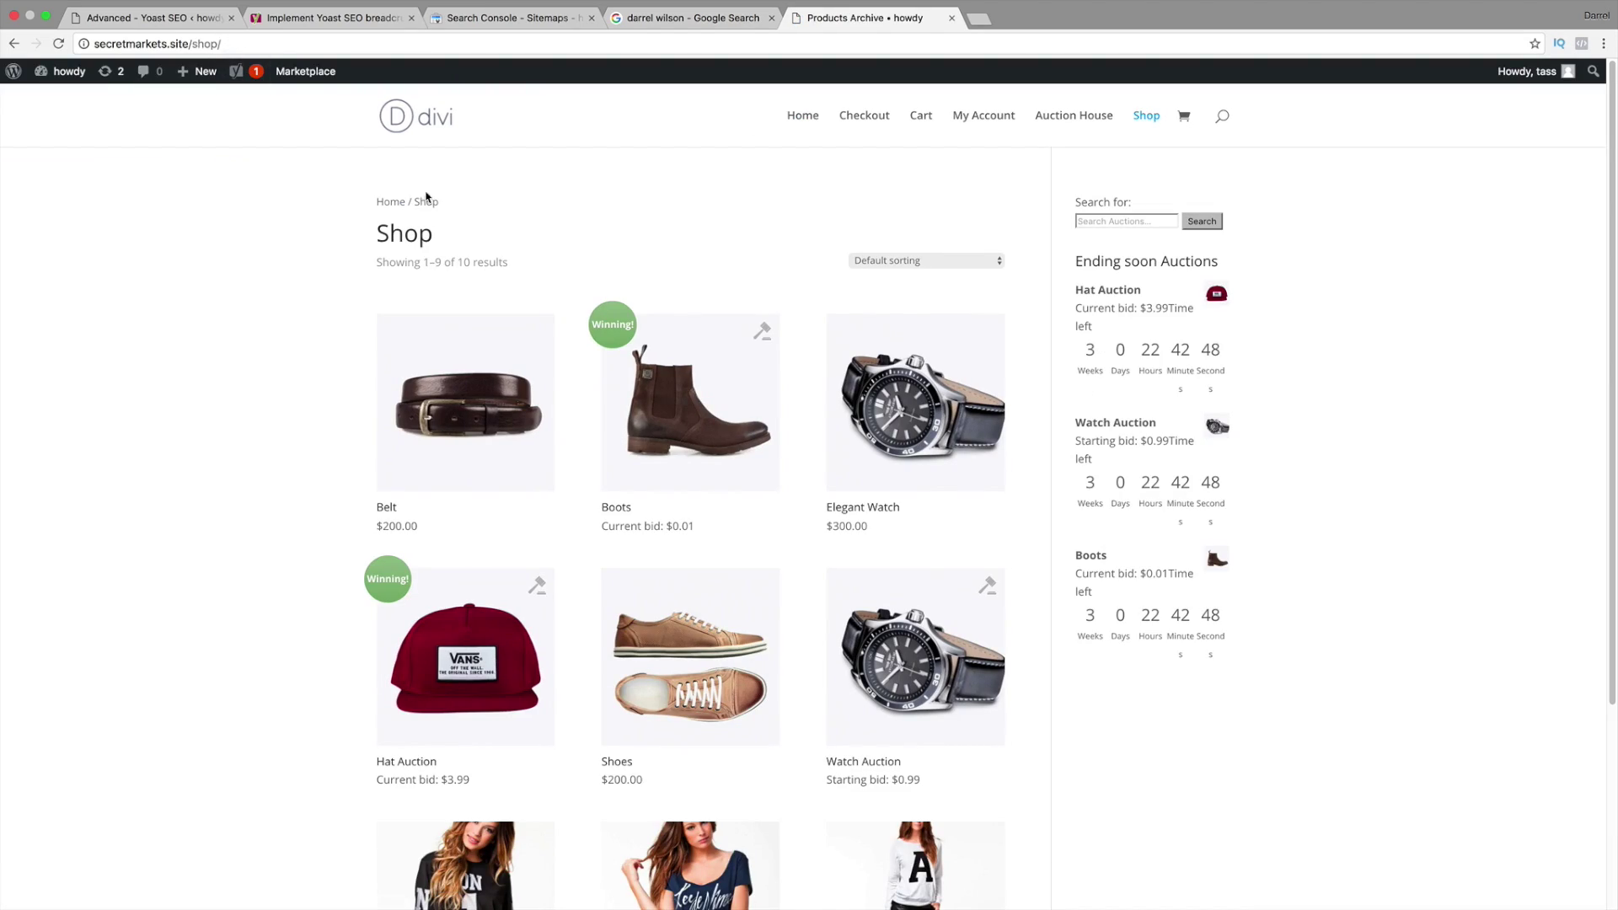
Step: In Yoast's permalink settings, set the ugly URLs option to Redirect and look through the additional clean-up options
{"action": "left_click", "coordinate": [186, 19]}
{"action": "left_click", "coordinate": [194, 665]}
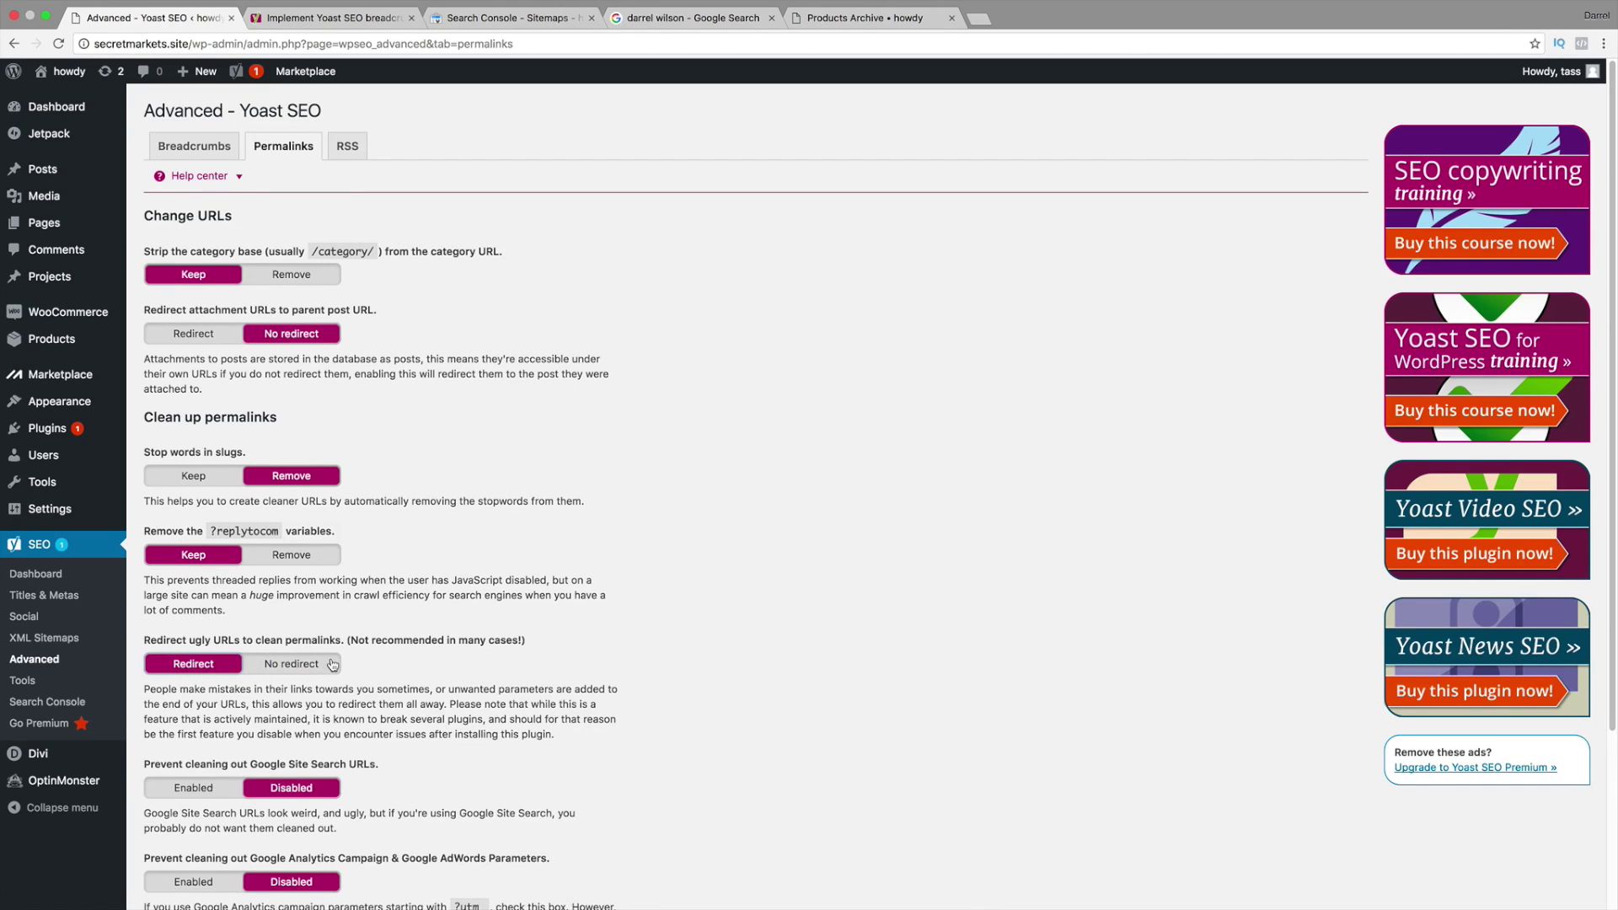
{"action": "scroll", "coordinate": [333, 665], "scroll_direction": "down", "scroll_amount": 5}
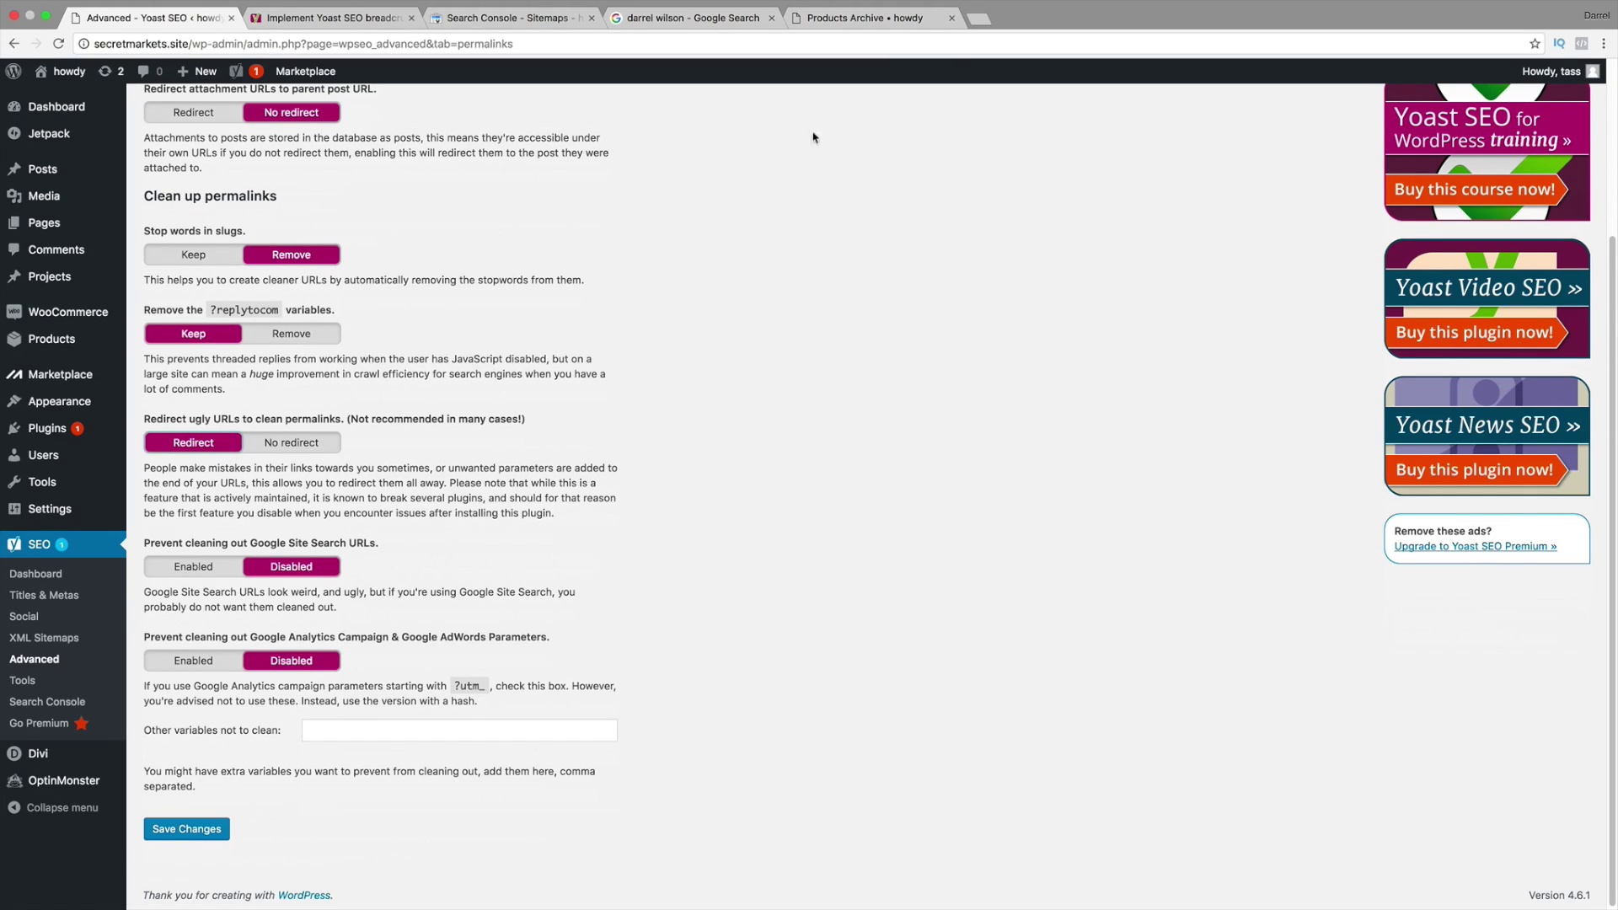
Step: Append dasdasd to the Shop page's address as an example of an unwanted URL ending
{"action": "left_click", "coordinate": [868, 18]}
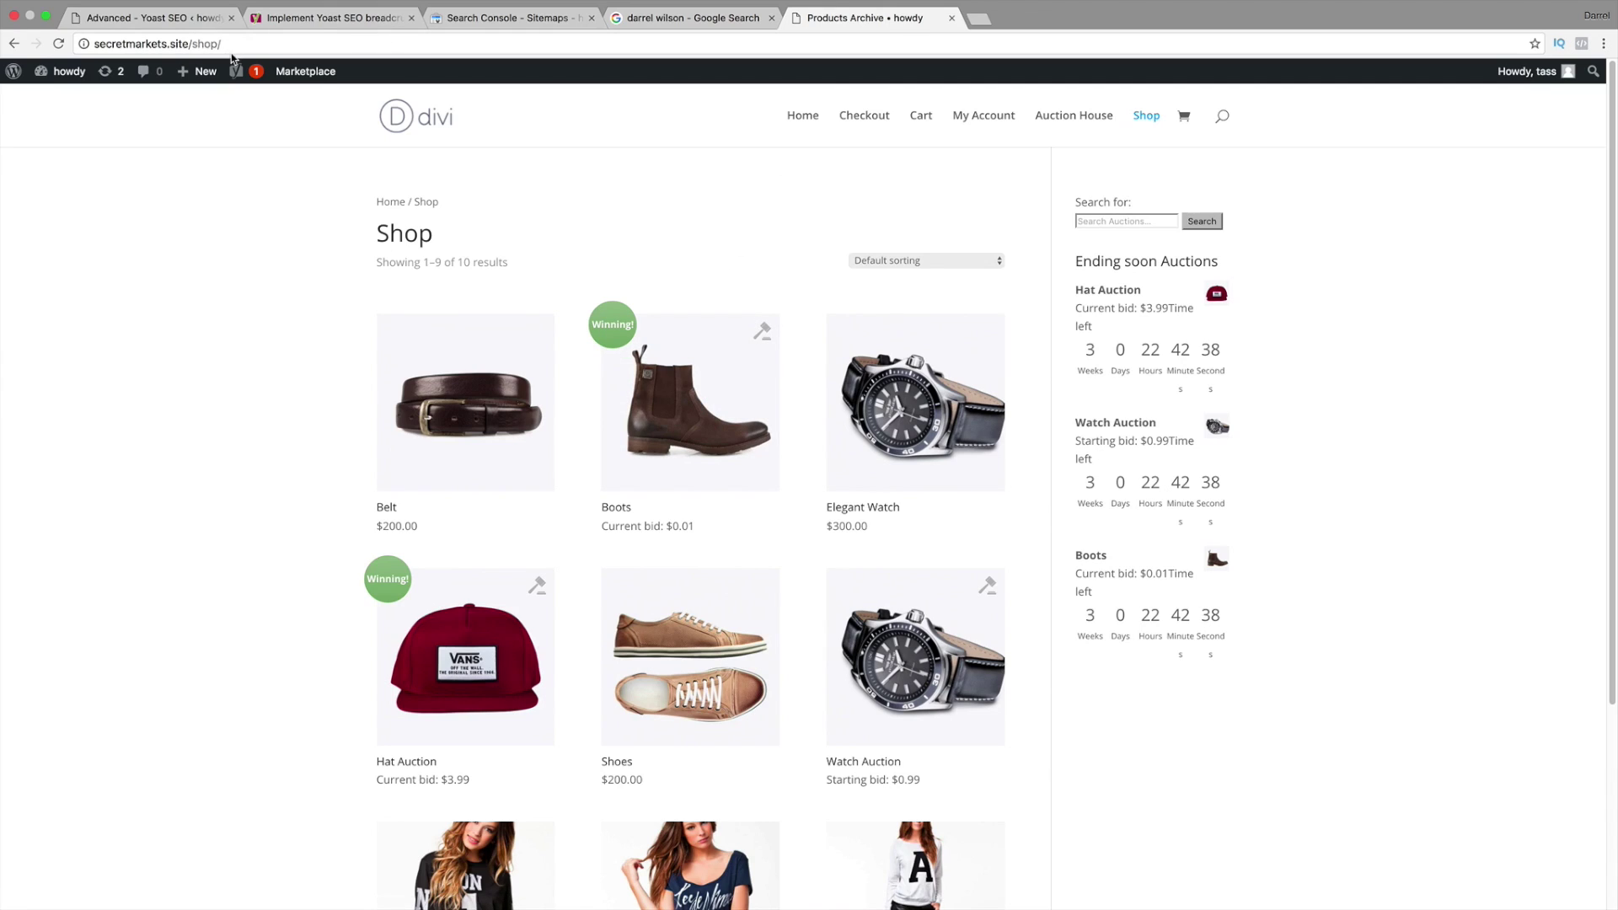
{"action": "left_click", "coordinate": [235, 44]}
{"action": "left_click", "coordinate": [234, 44]}
{"action": "type", "text": "dasdasd"}
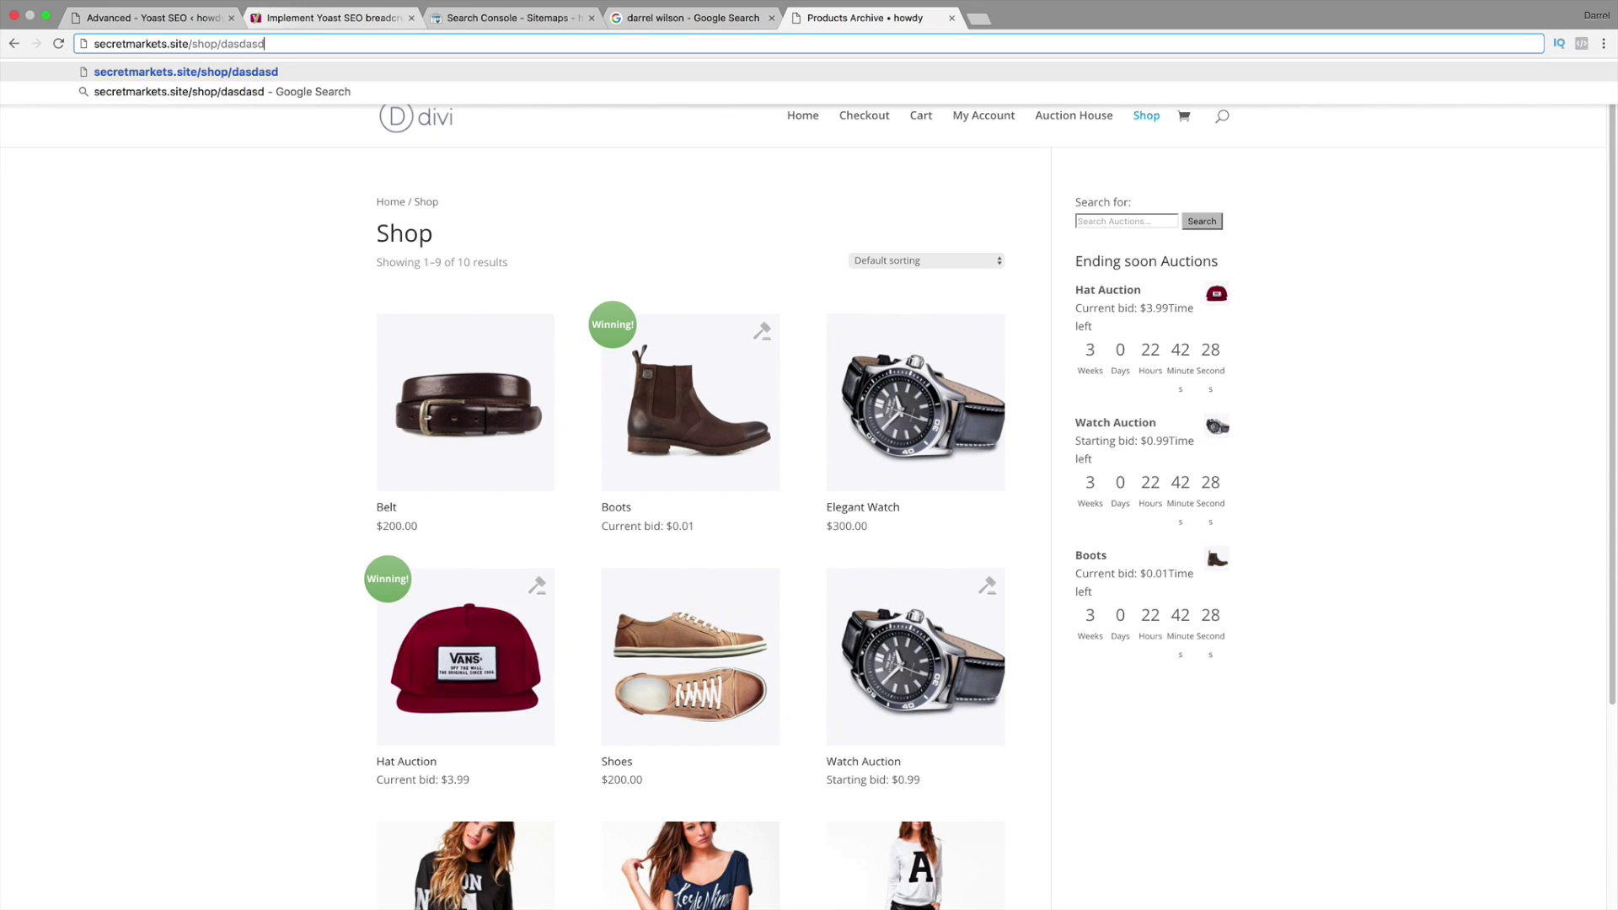
Step: Back in Yoast's permalink settings, set the ugly URLs option to No redirect and save the changes
{"action": "left_click", "coordinate": [203, 17]}
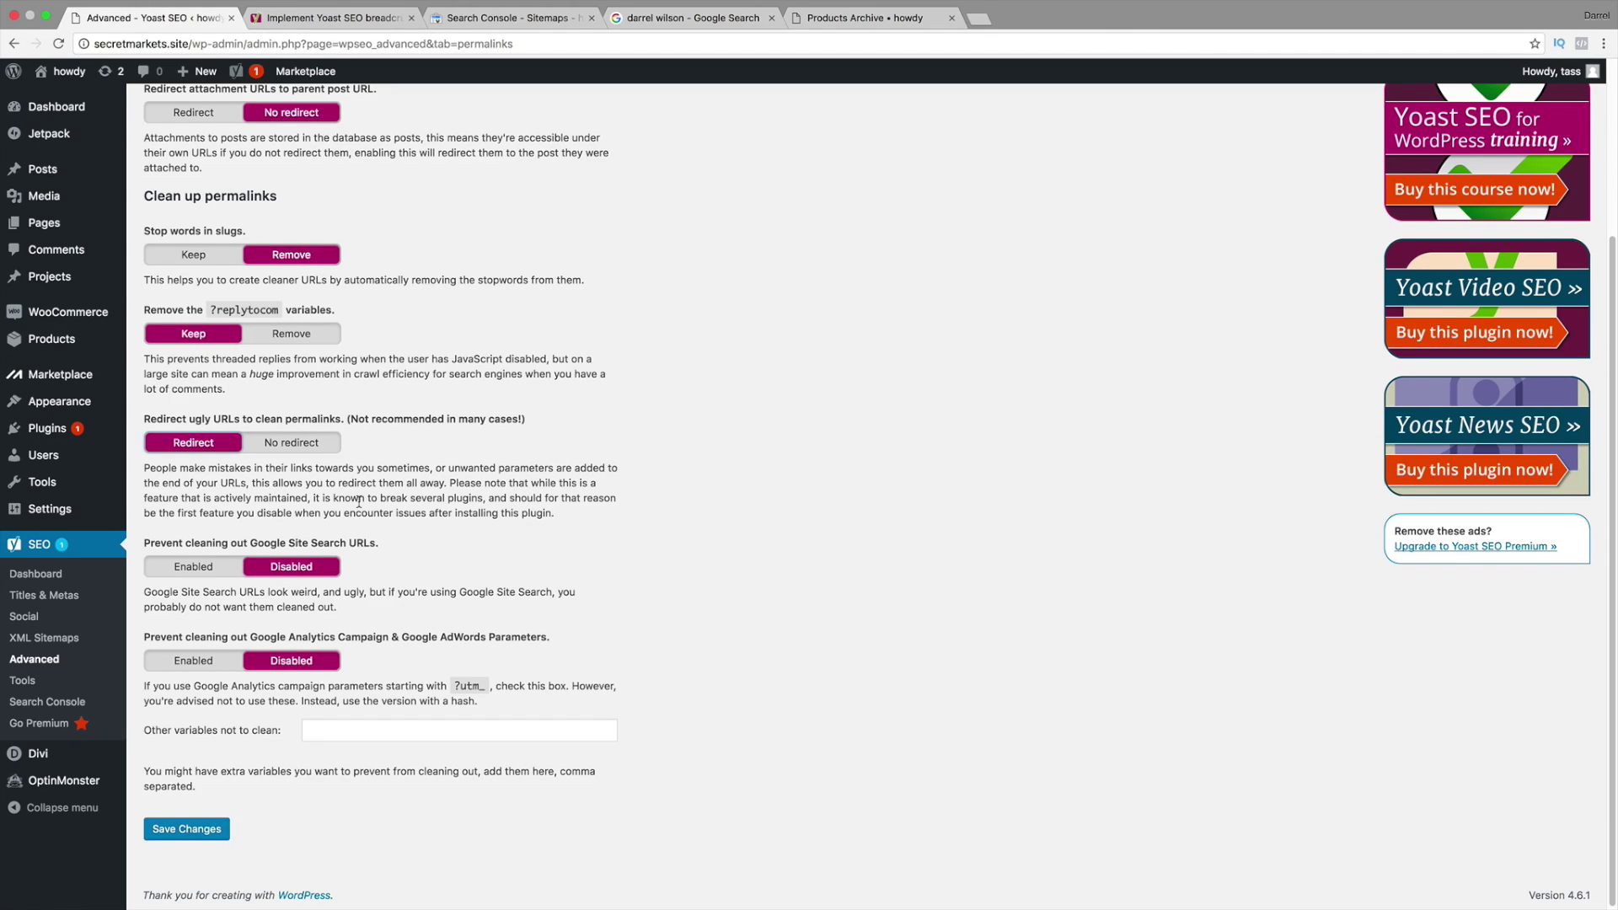
{"action": "scroll", "coordinate": [358, 502], "scroll_direction": "up", "scroll_amount": 5}
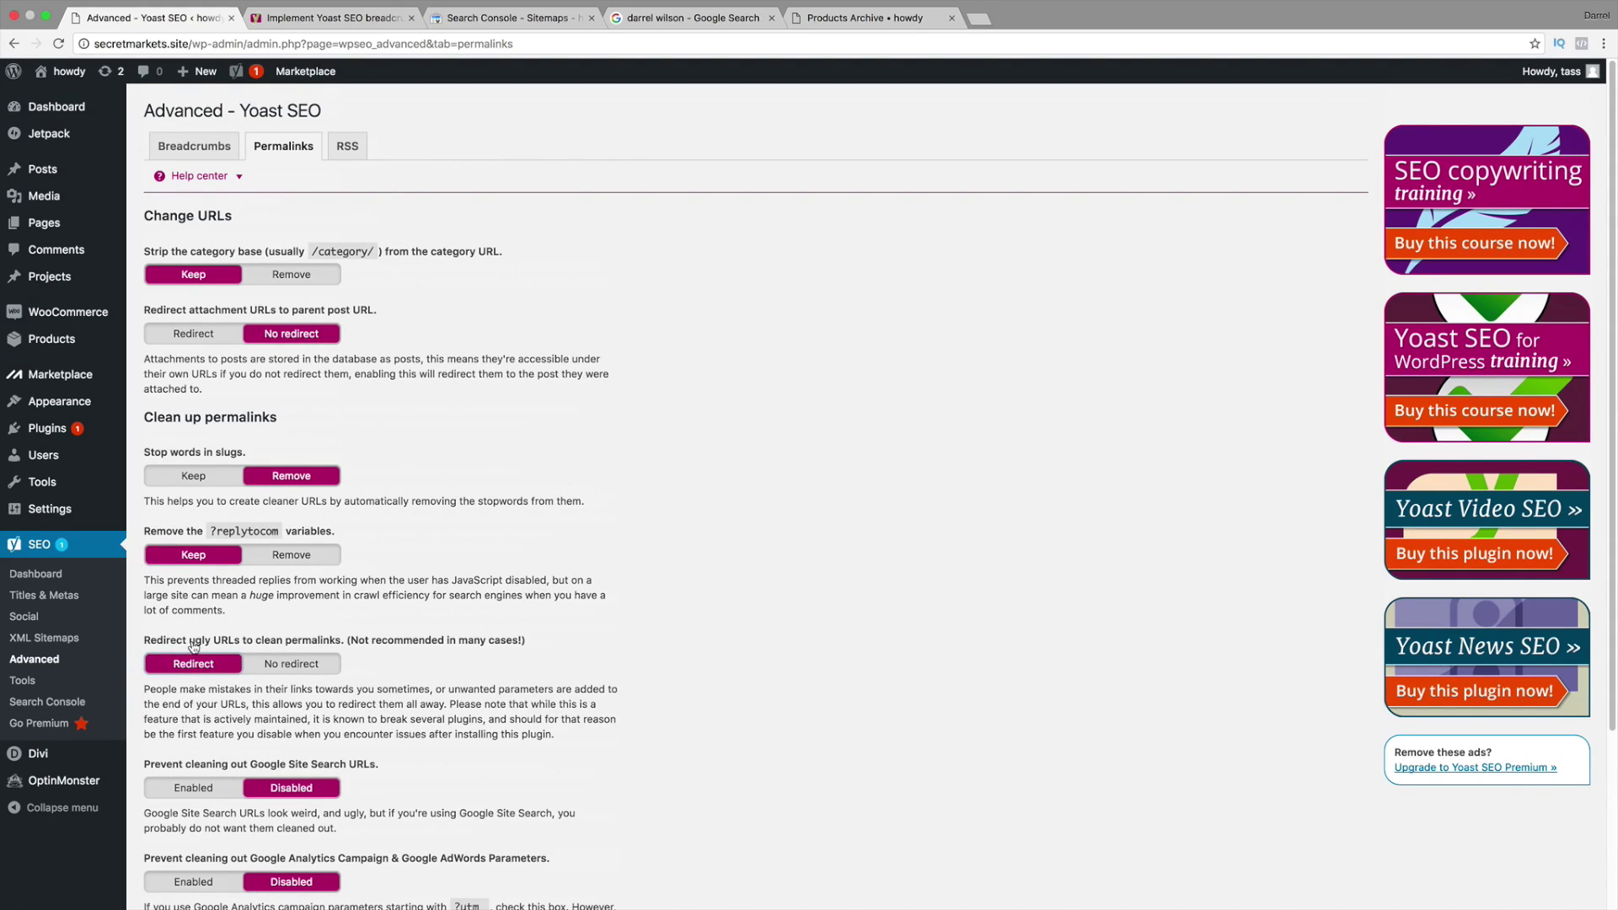
{"action": "scroll", "coordinate": [350, 650], "scroll_direction": "down", "scroll_amount": 1}
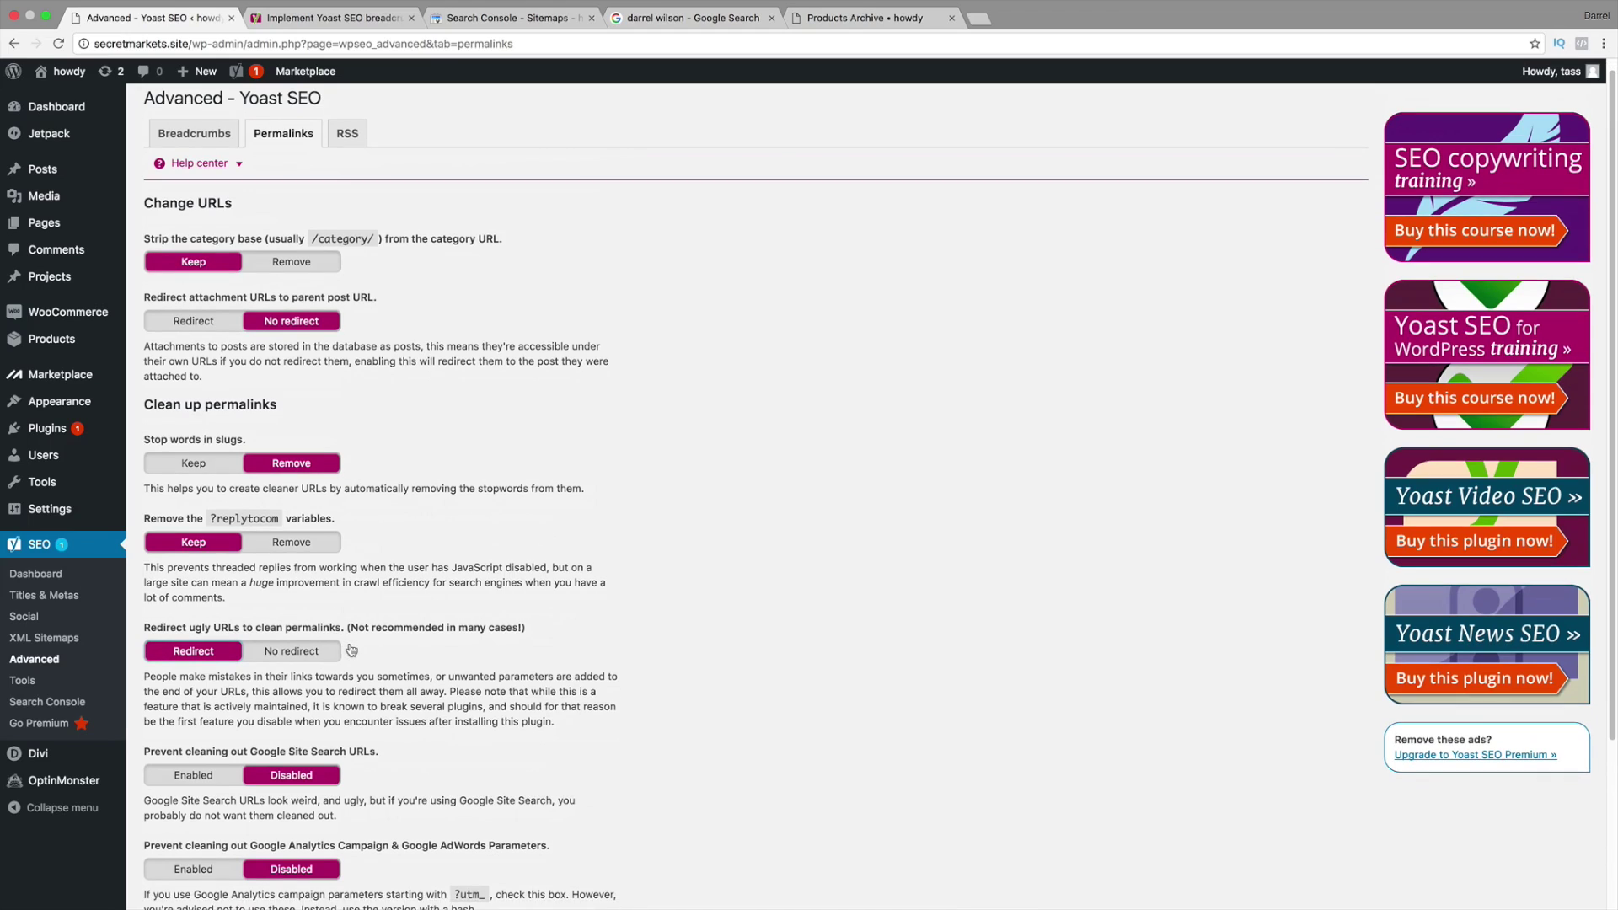
{"action": "scroll", "coordinate": [481, 690], "scroll_direction": "up", "scroll_amount": 1}
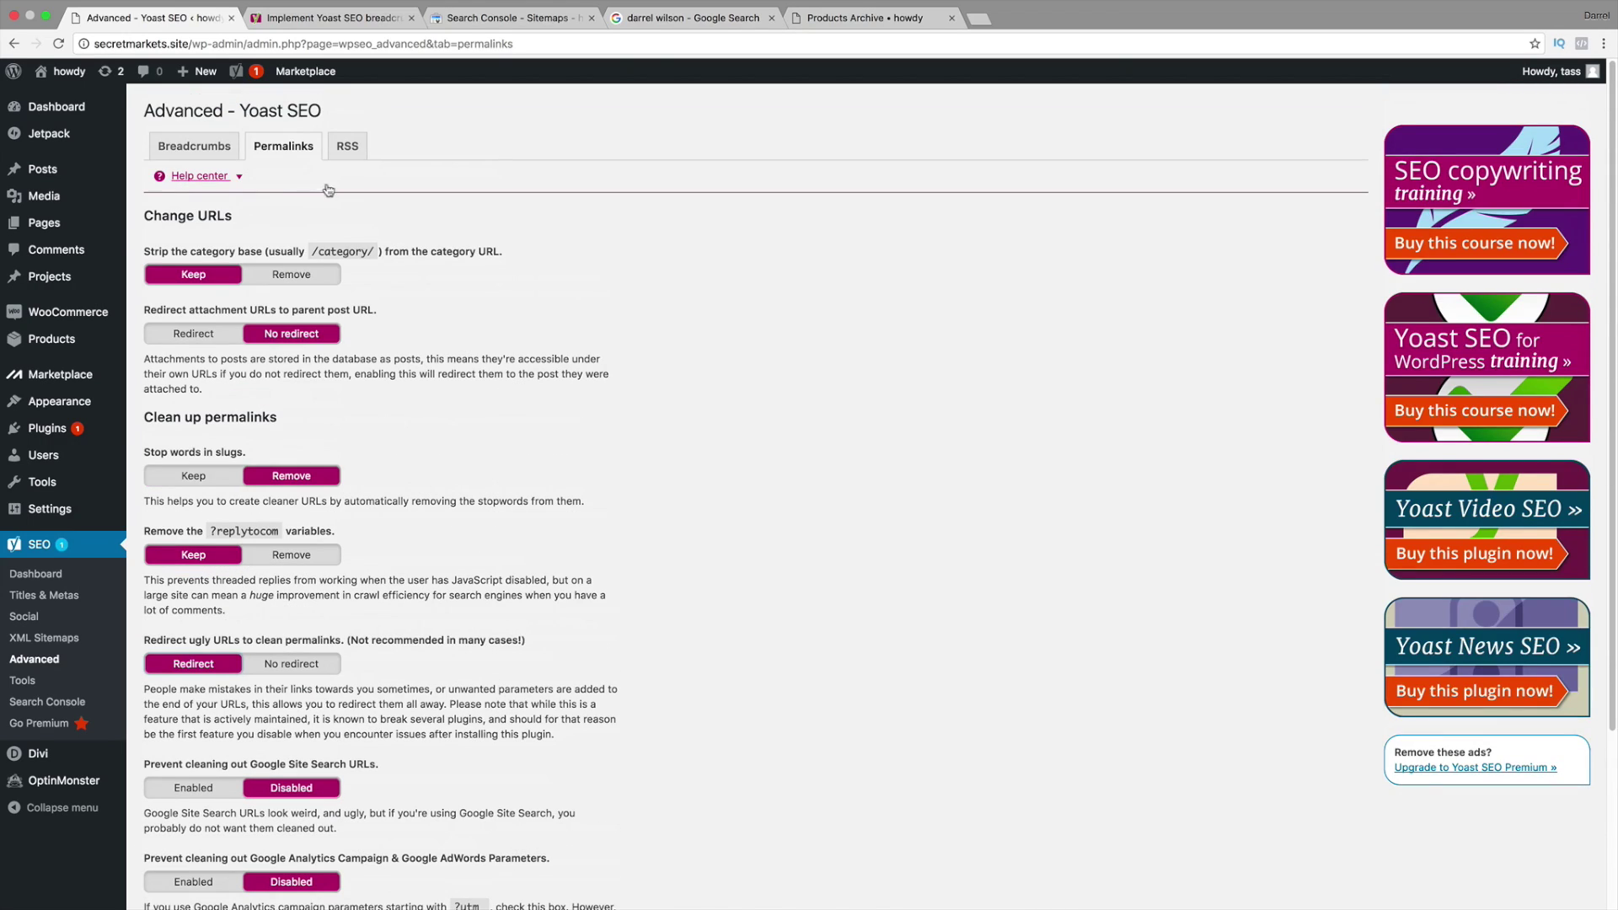
{"action": "left_click", "coordinate": [239, 178]}
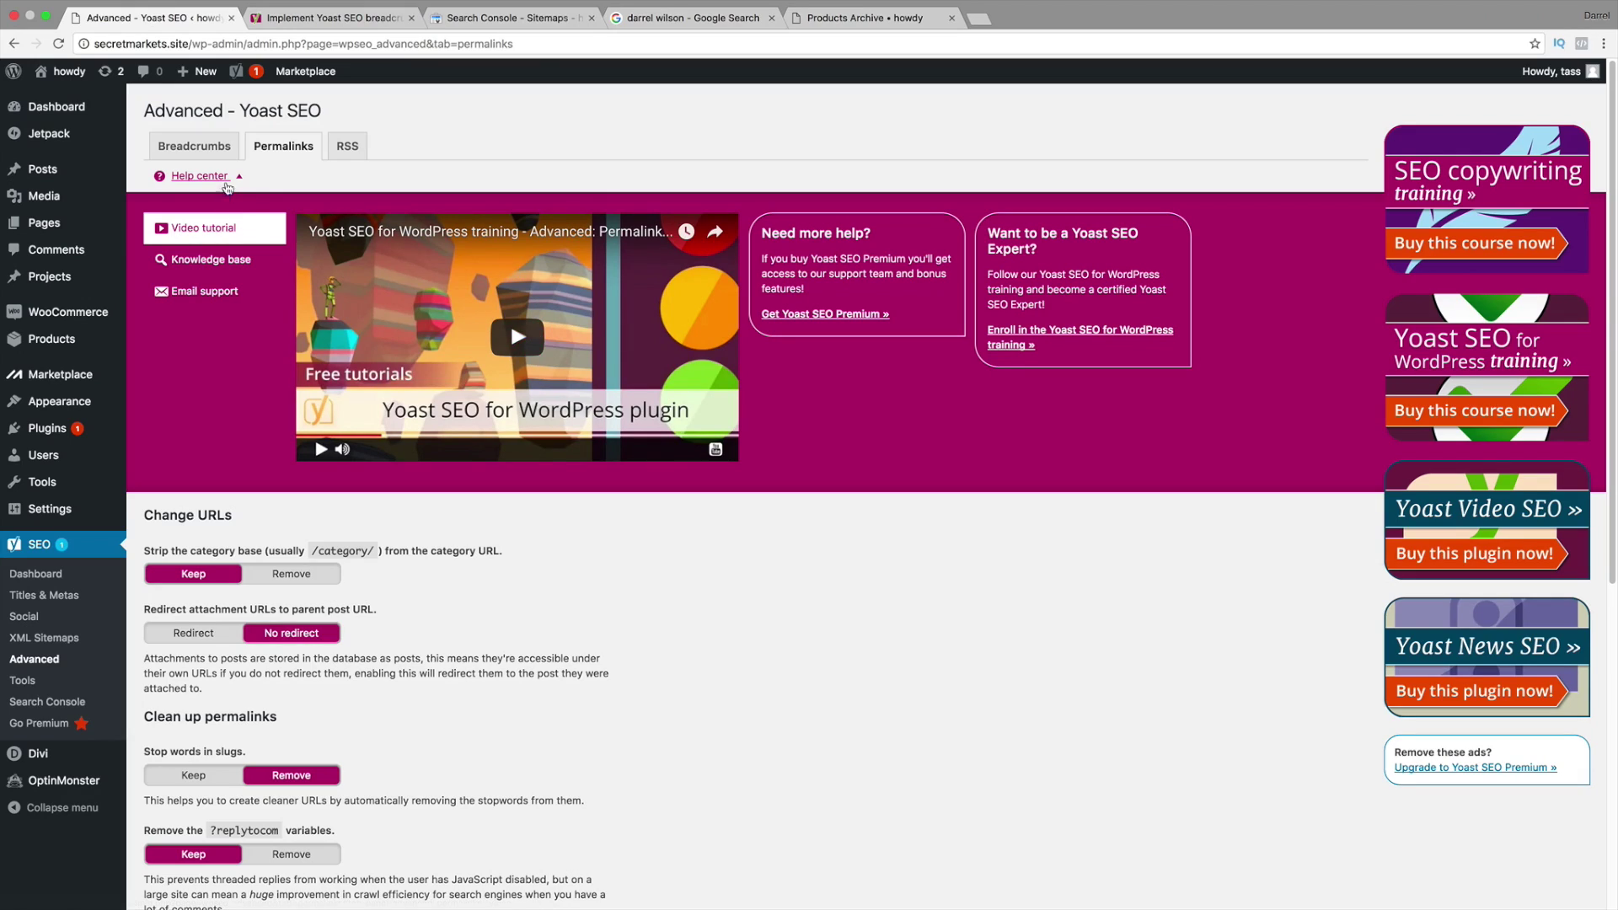
{"action": "left_click", "coordinate": [241, 179]}
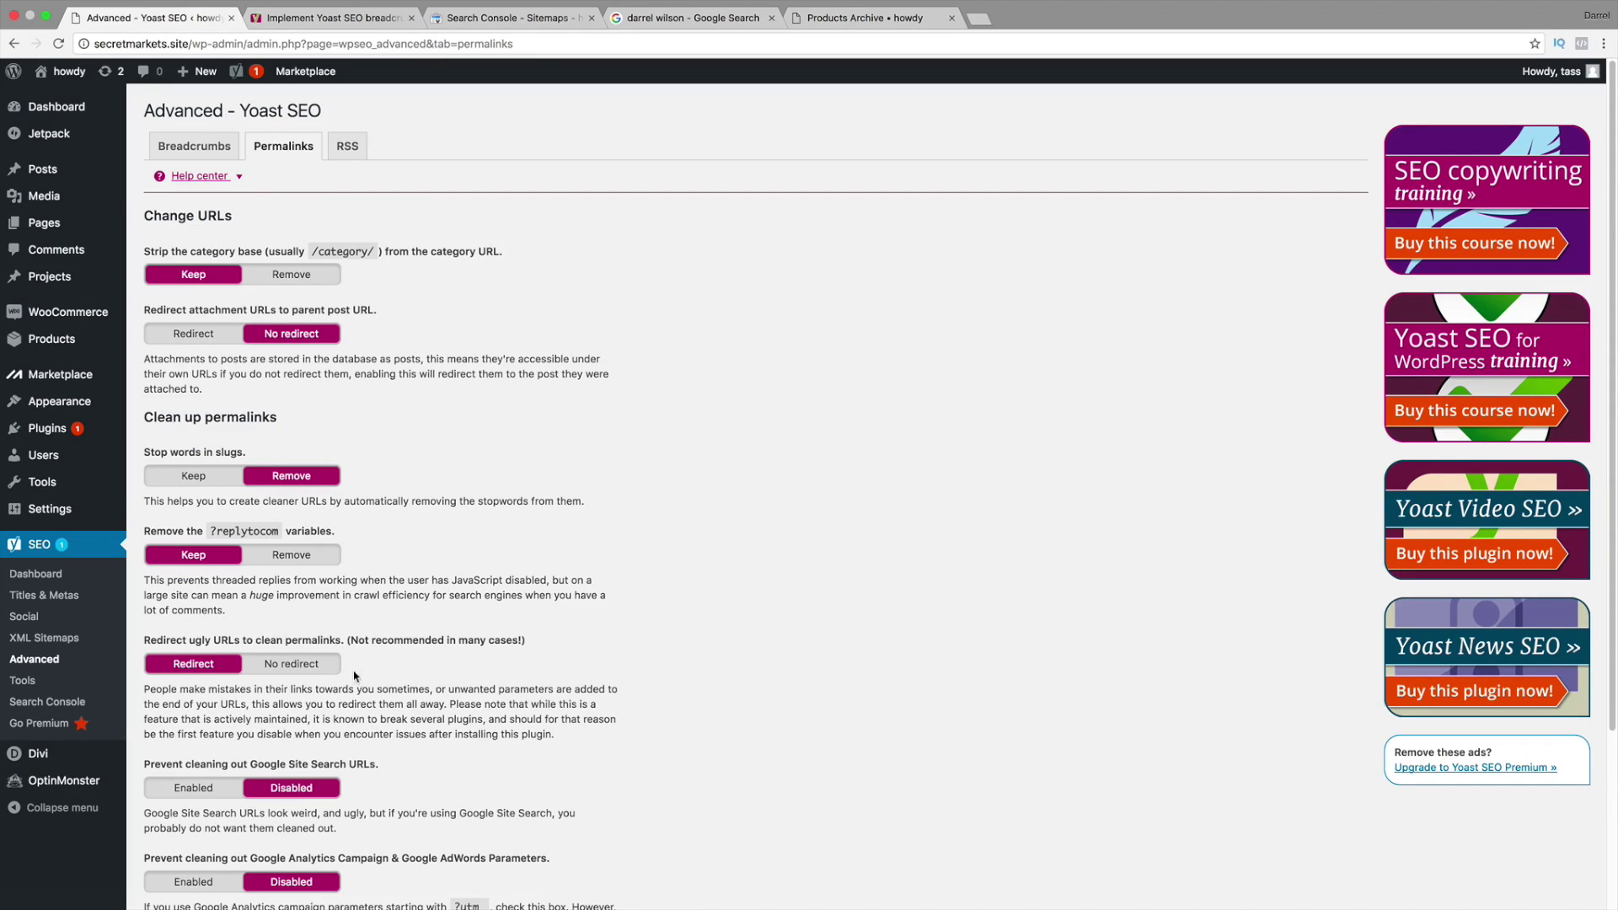
{"action": "left_click", "coordinate": [300, 666]}
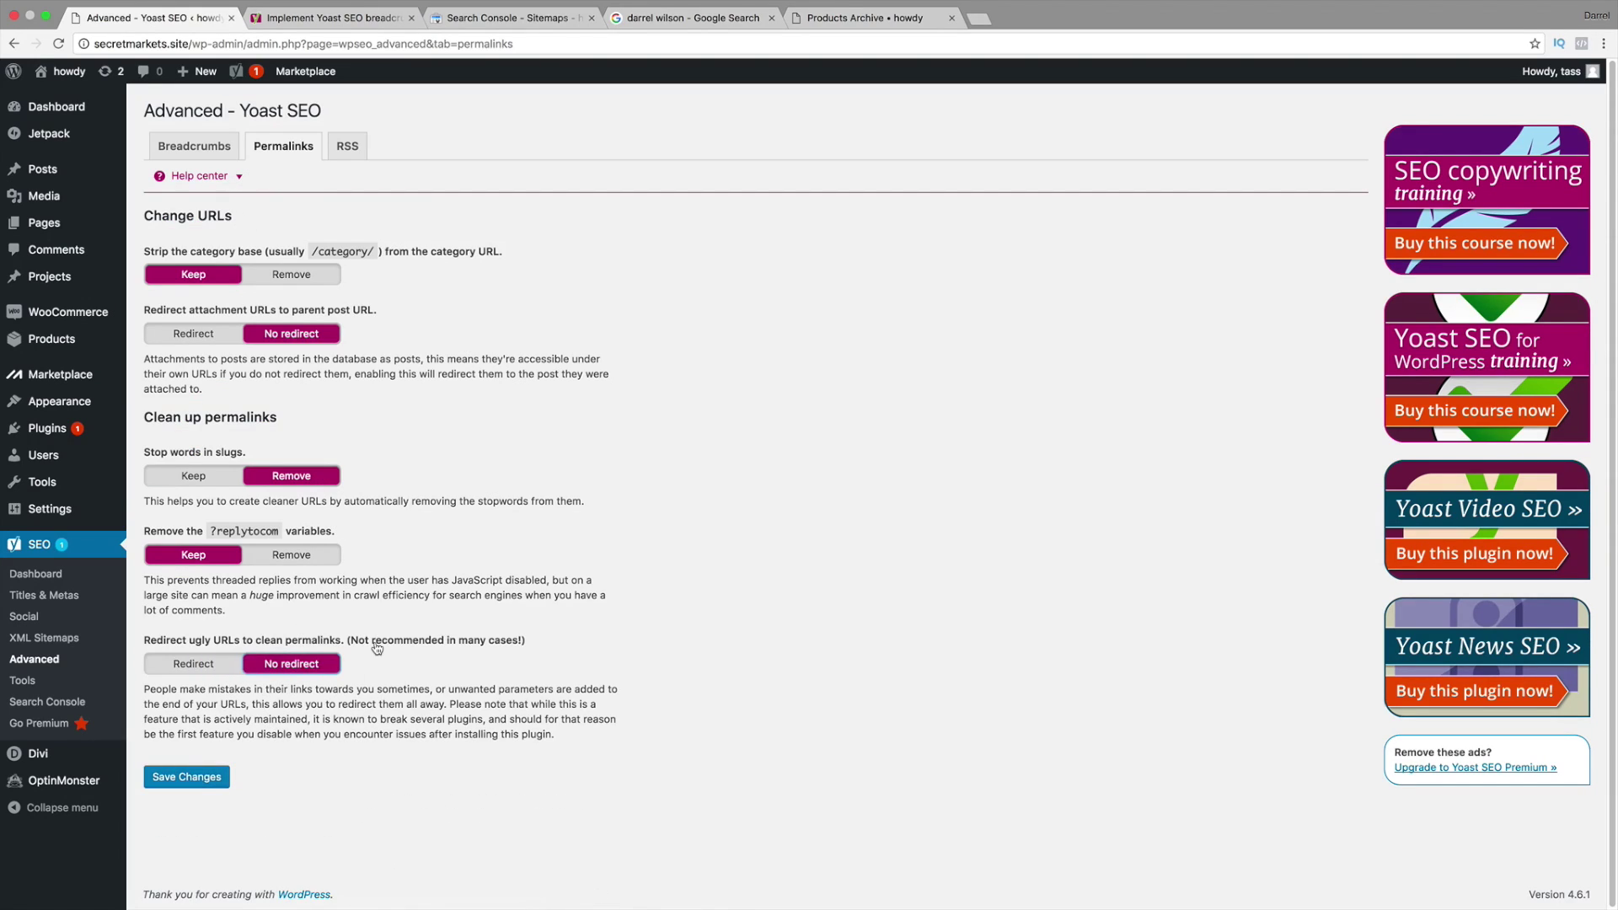
{"action": "left_click", "coordinate": [186, 776]}
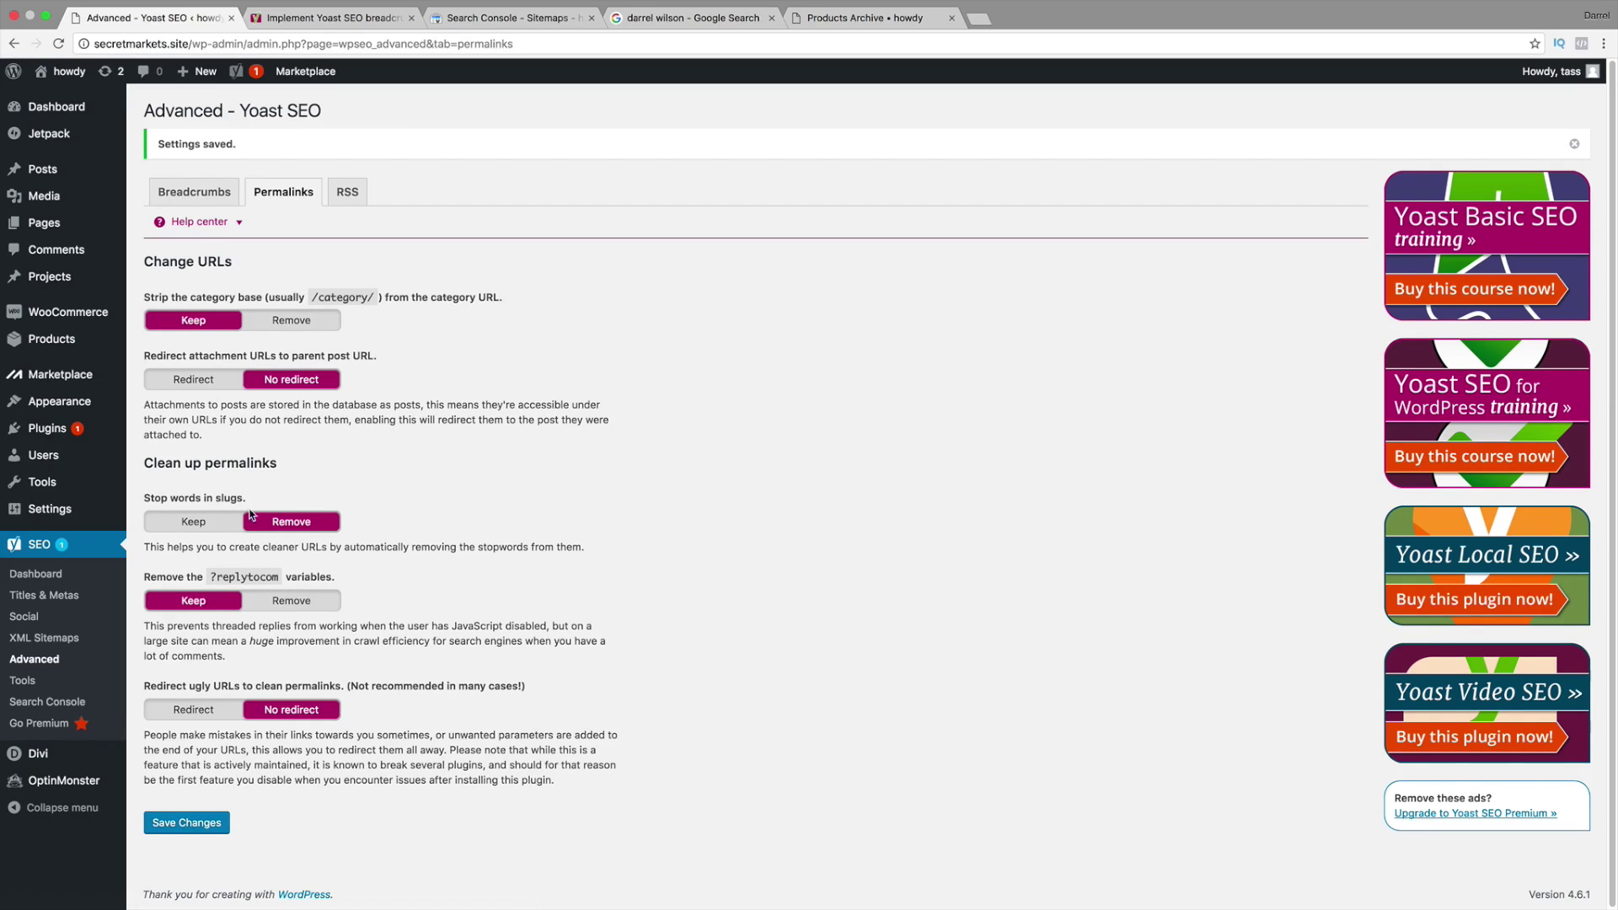
Step: Open Yoast's RSS feed settings, highlight the content placed after each post and save the settings
{"action": "left_click", "coordinate": [350, 196]}
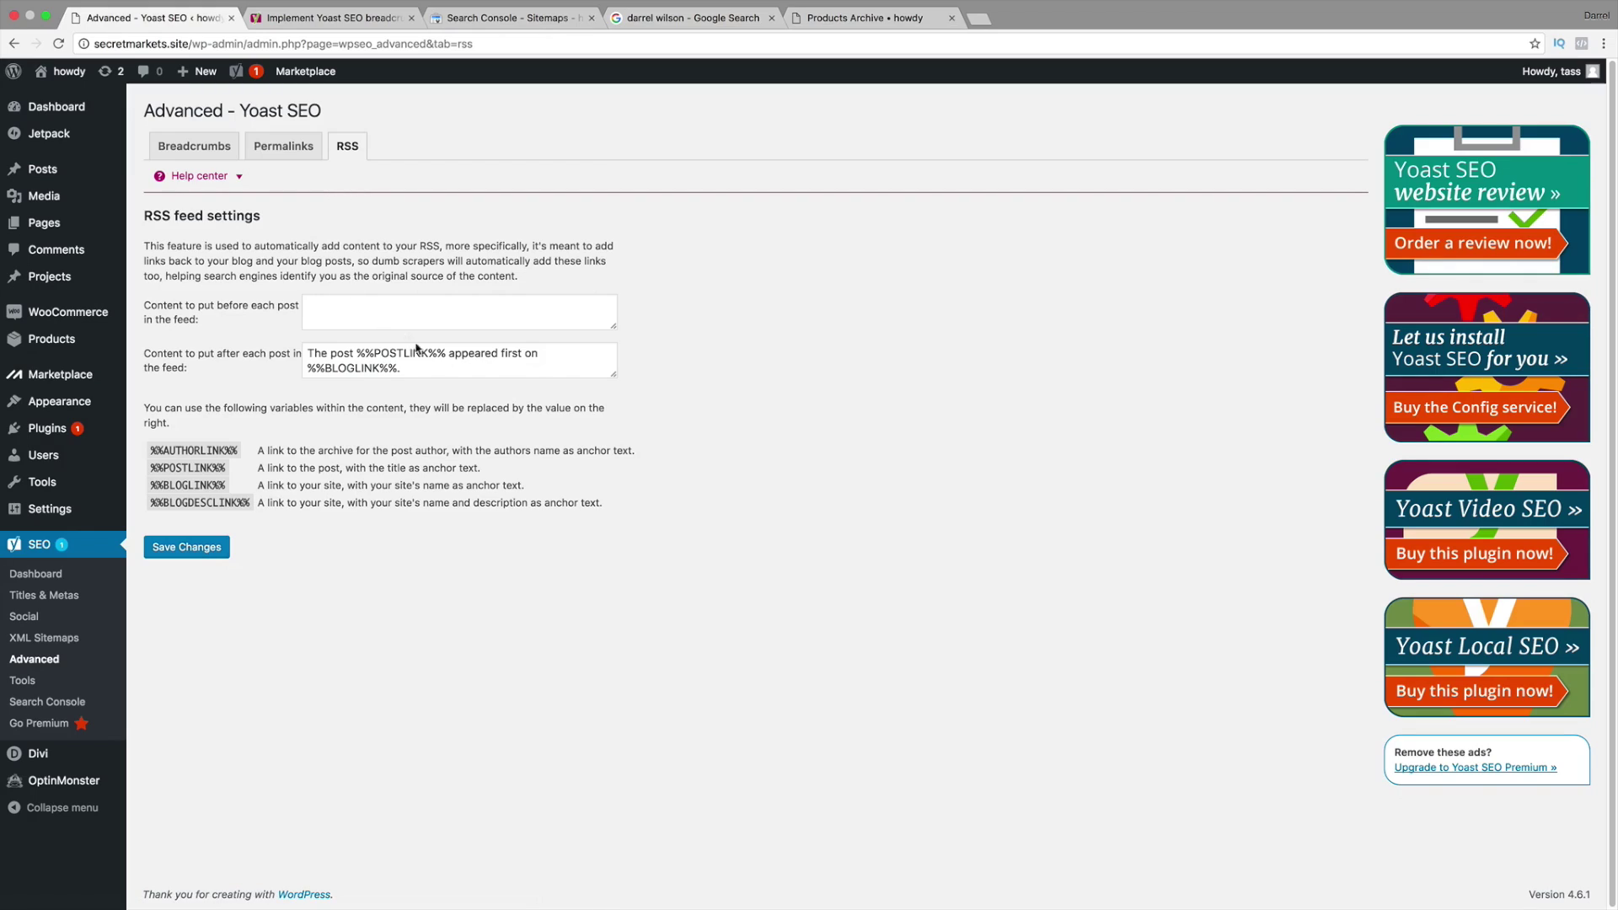
{"action": "left_click_drag", "start_coordinate": [433, 370], "coordinate": [261, 341]}
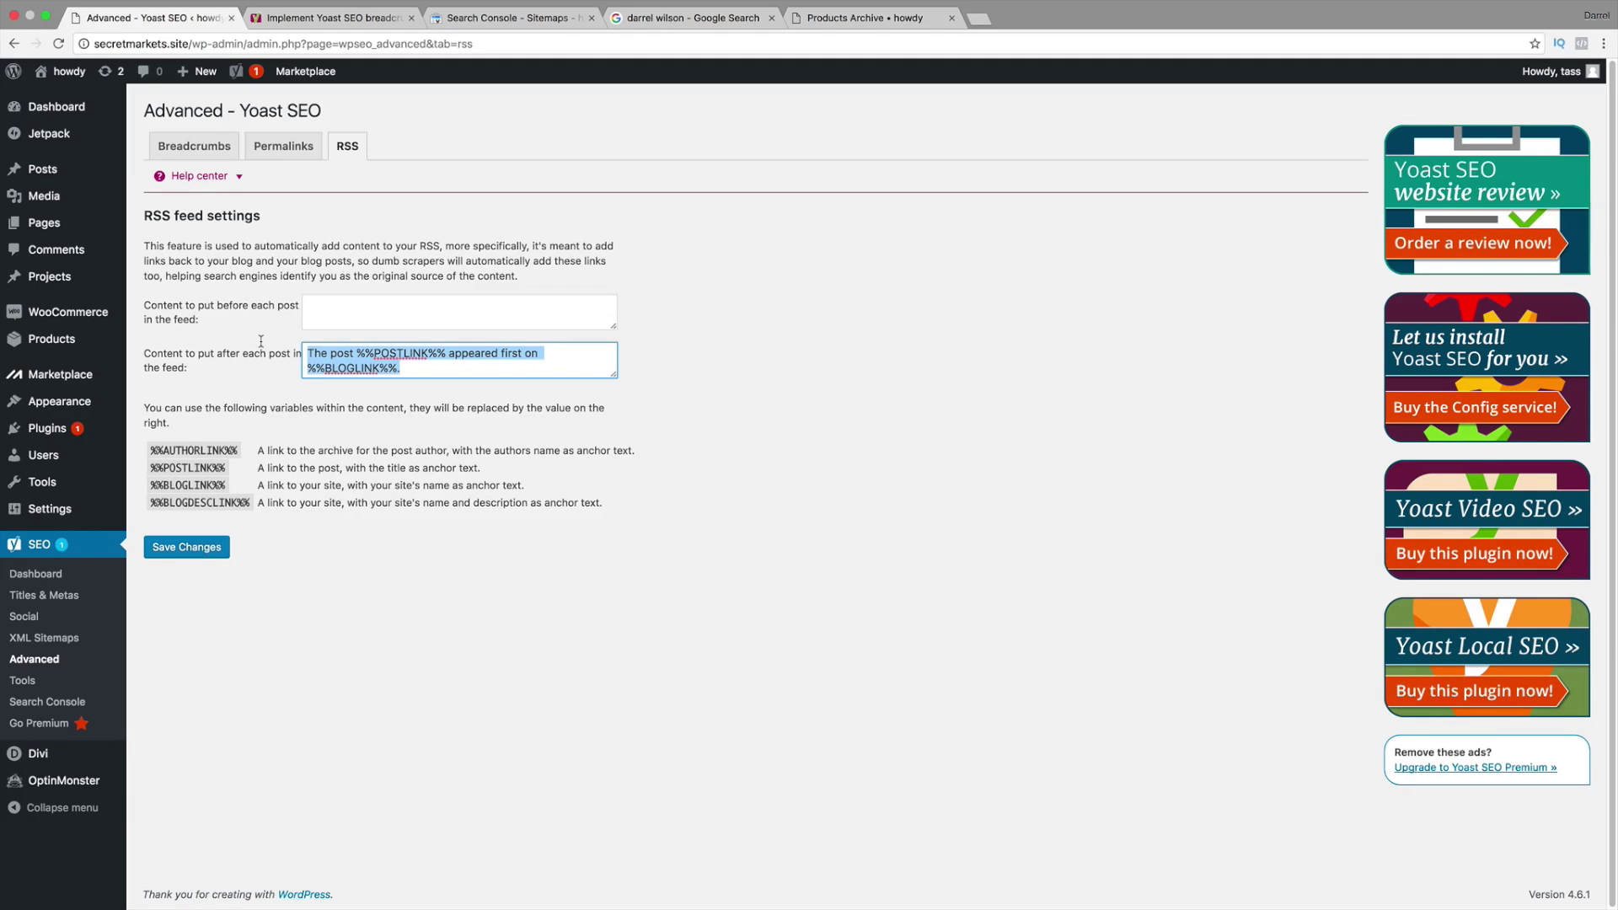
{"action": "left_click", "coordinate": [221, 547]}
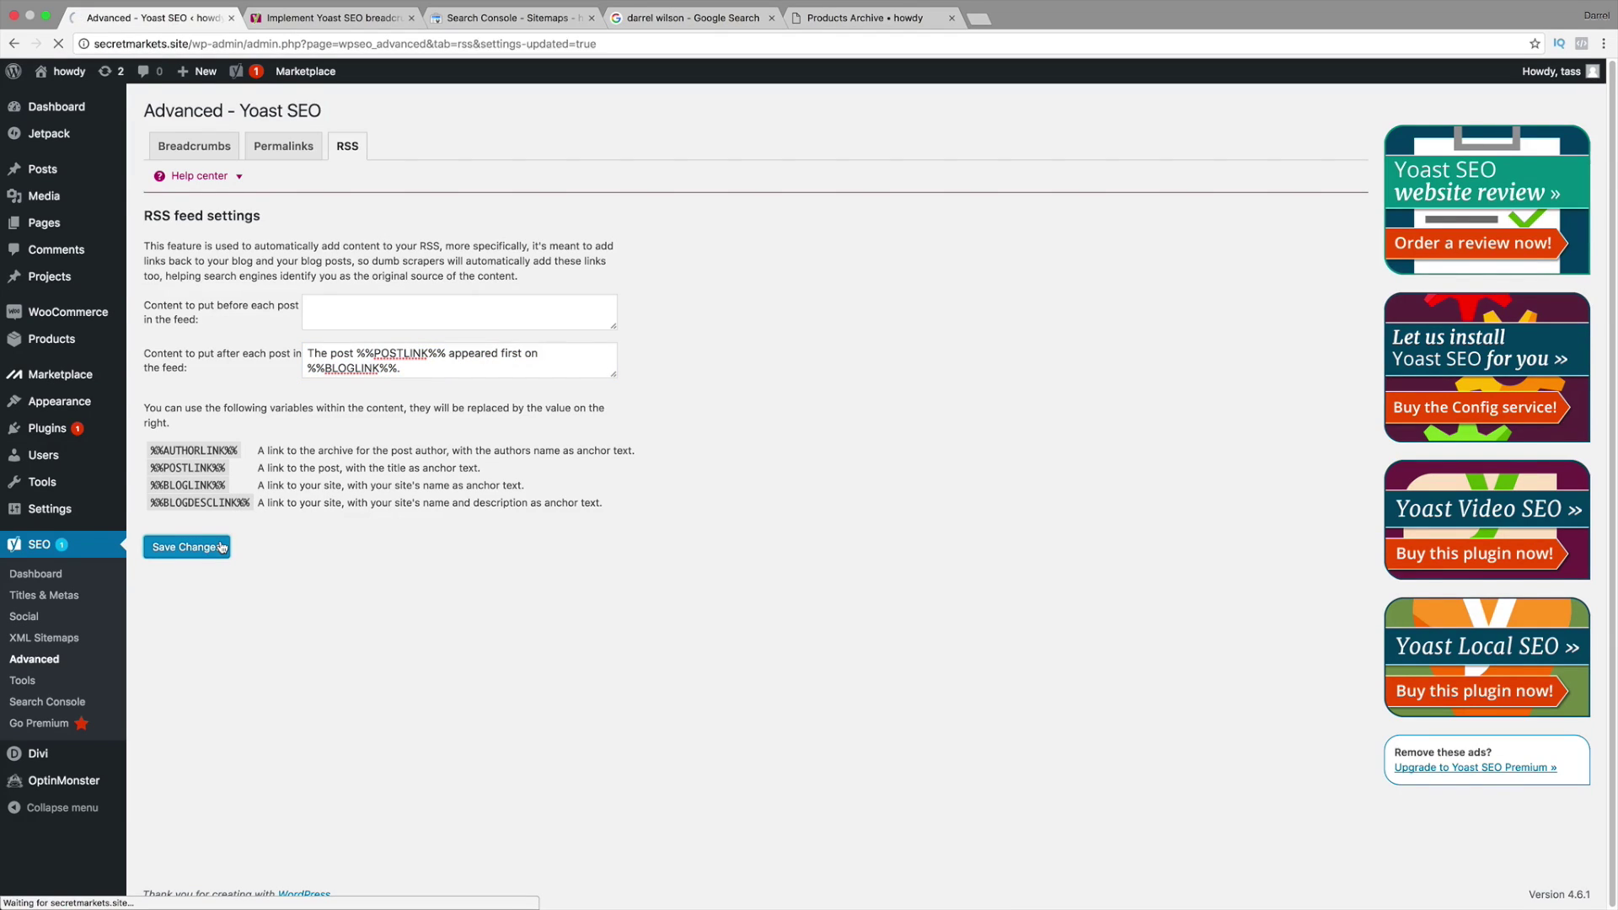
Step: Open the bulk editor in Yoast's tools and save Bidding House as the new SEO title of the Auction House page
{"action": "left_click", "coordinate": [32, 685]}
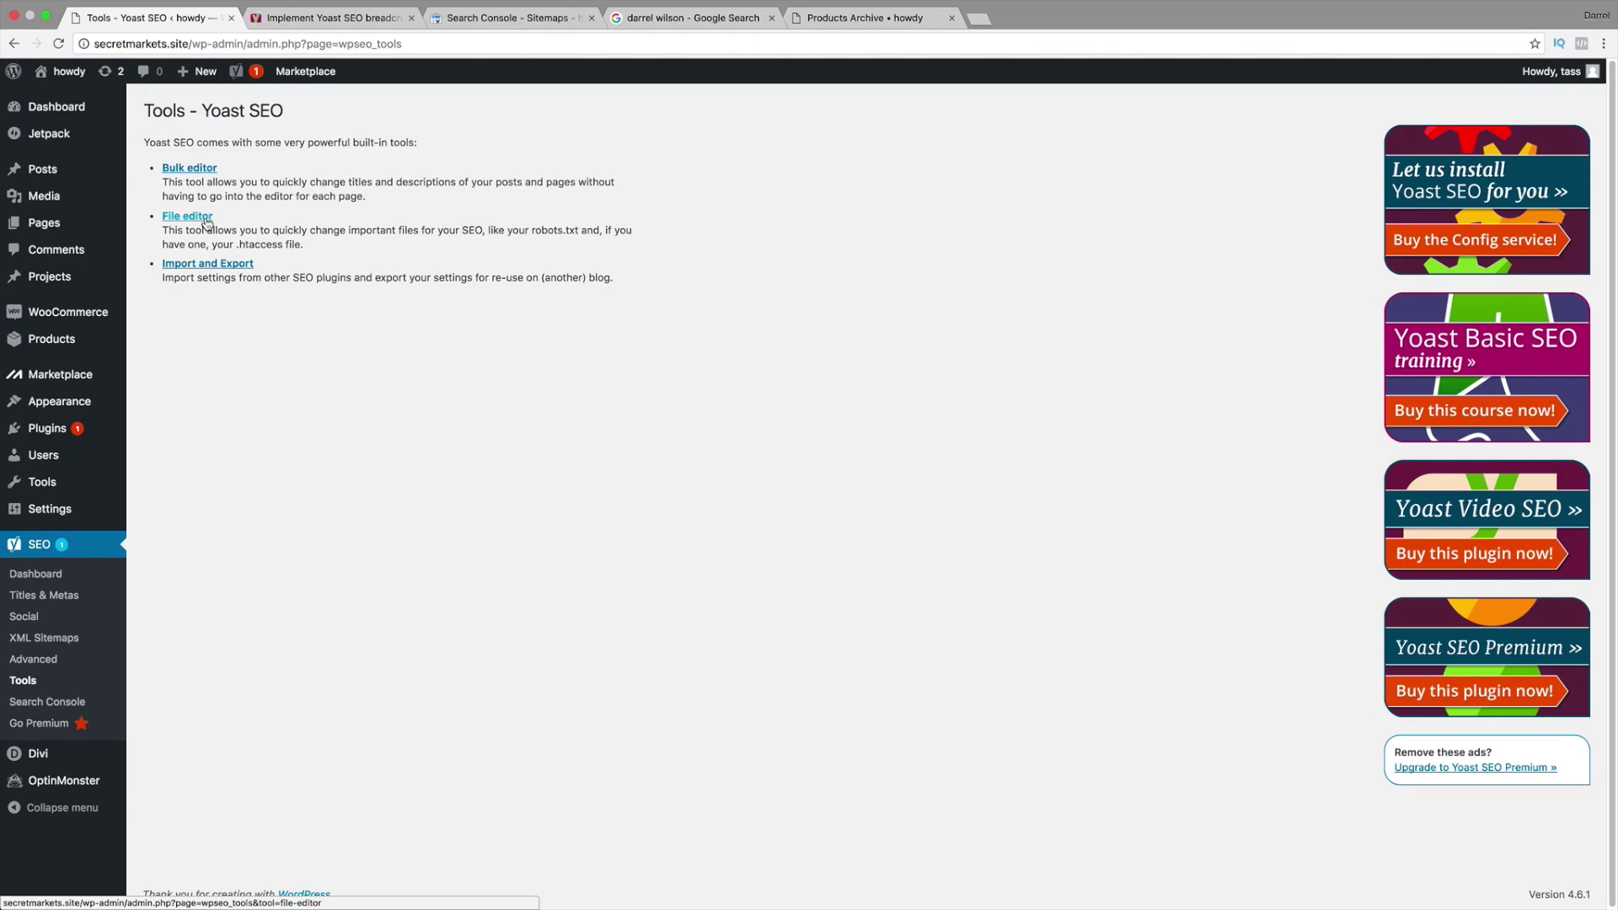
{"action": "left_click", "coordinate": [200, 171]}
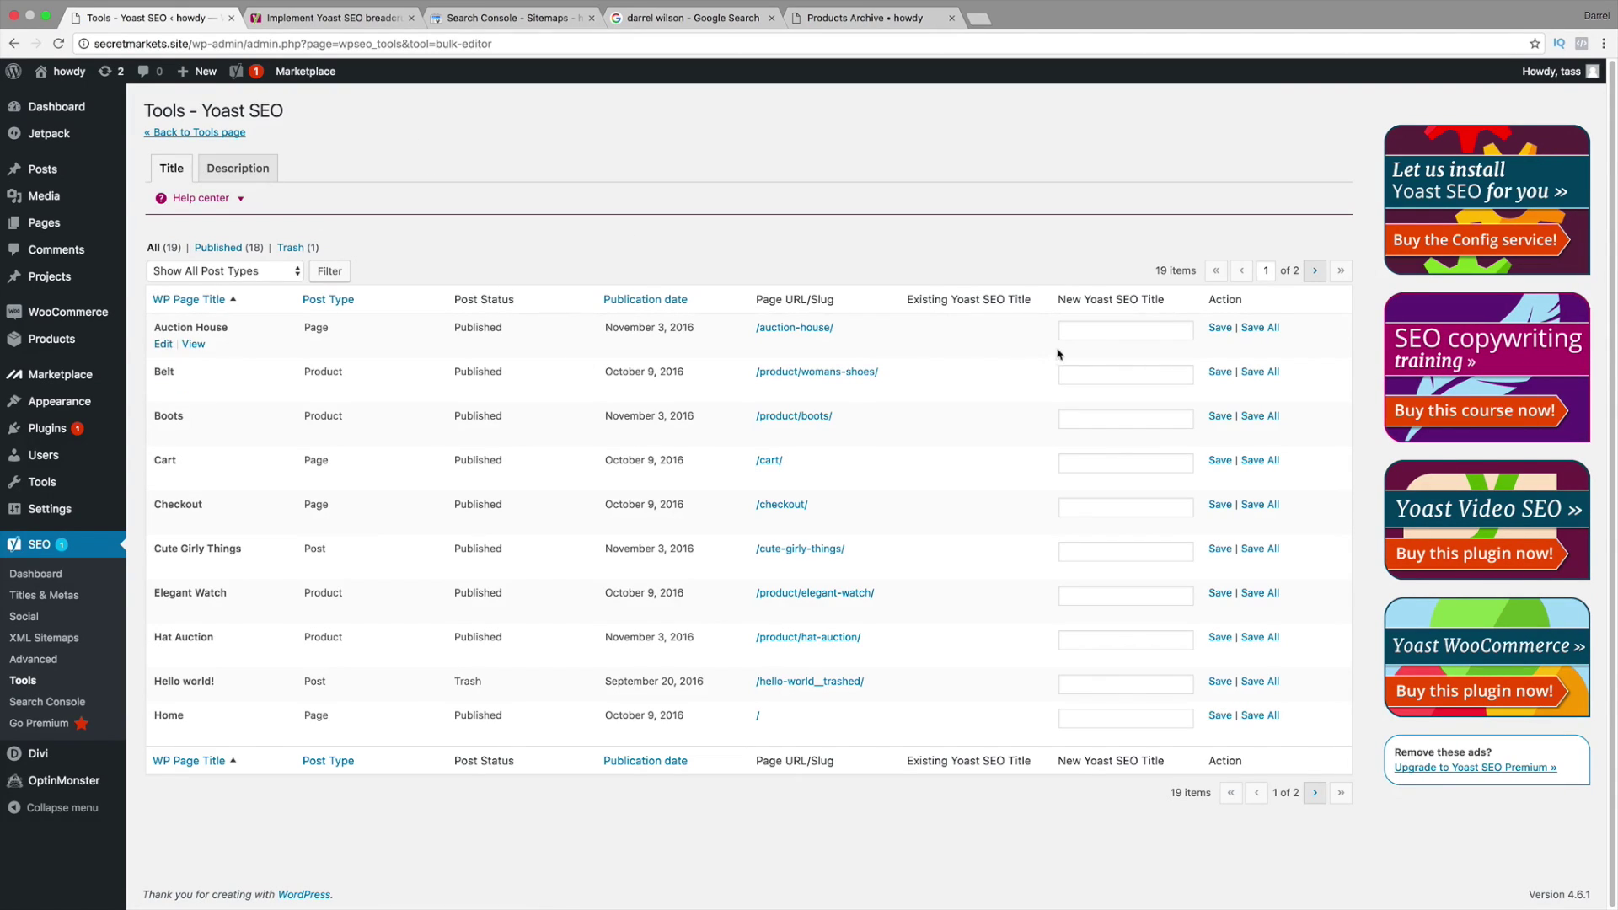
{"action": "left_click", "coordinate": [1102, 329]}
{"action": "type", "text": "Bidding Ho"}
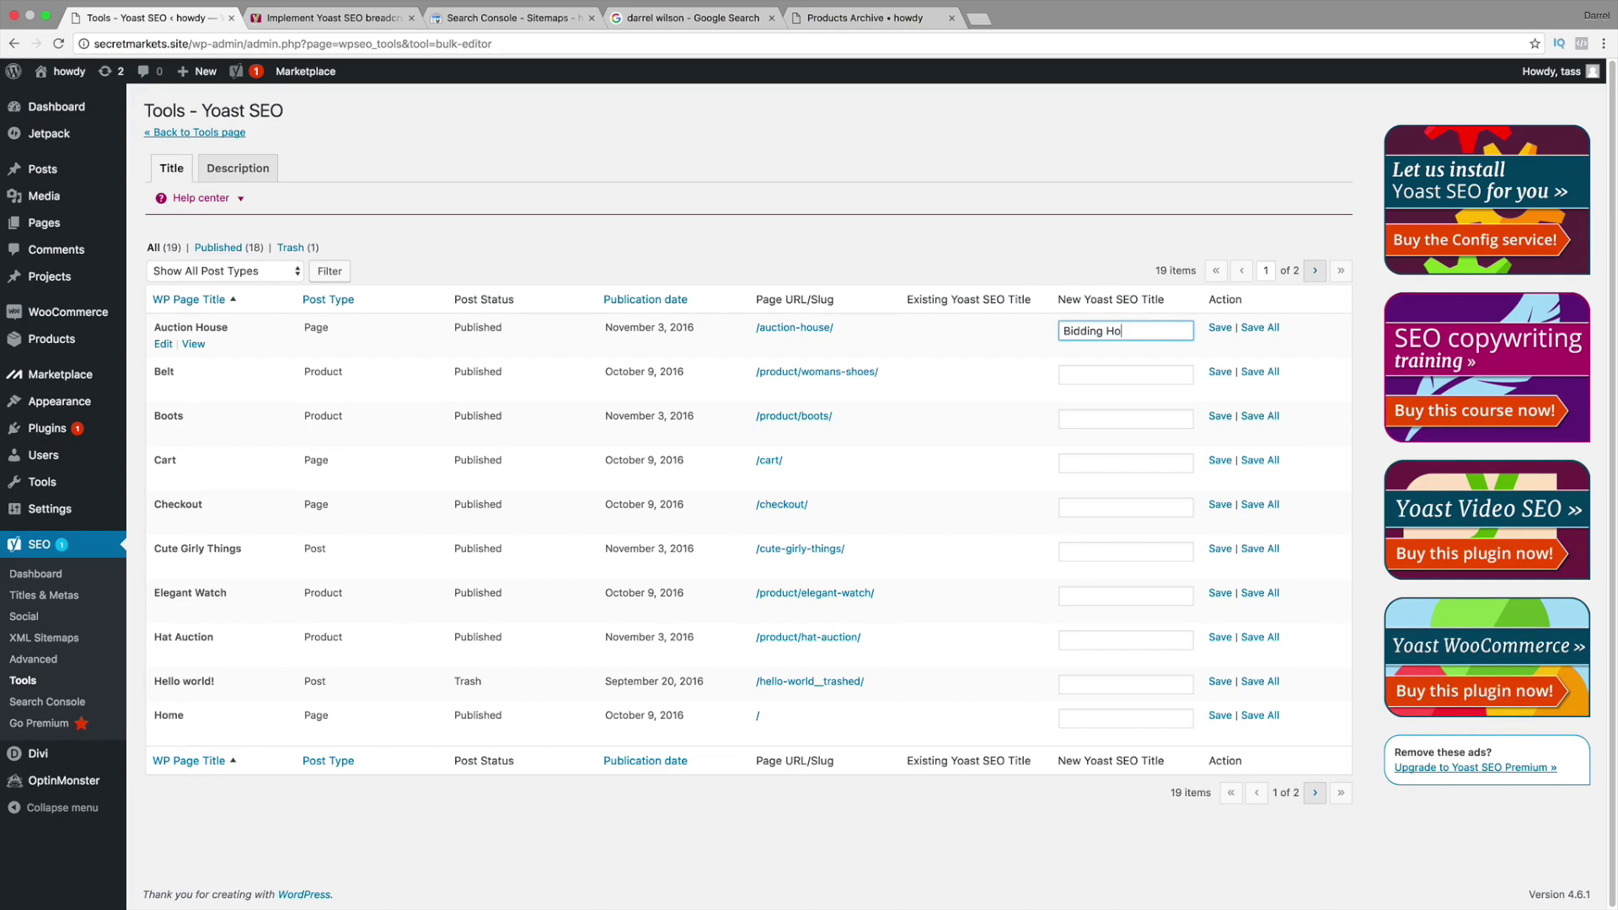
{"action": "type", "text": "use"}
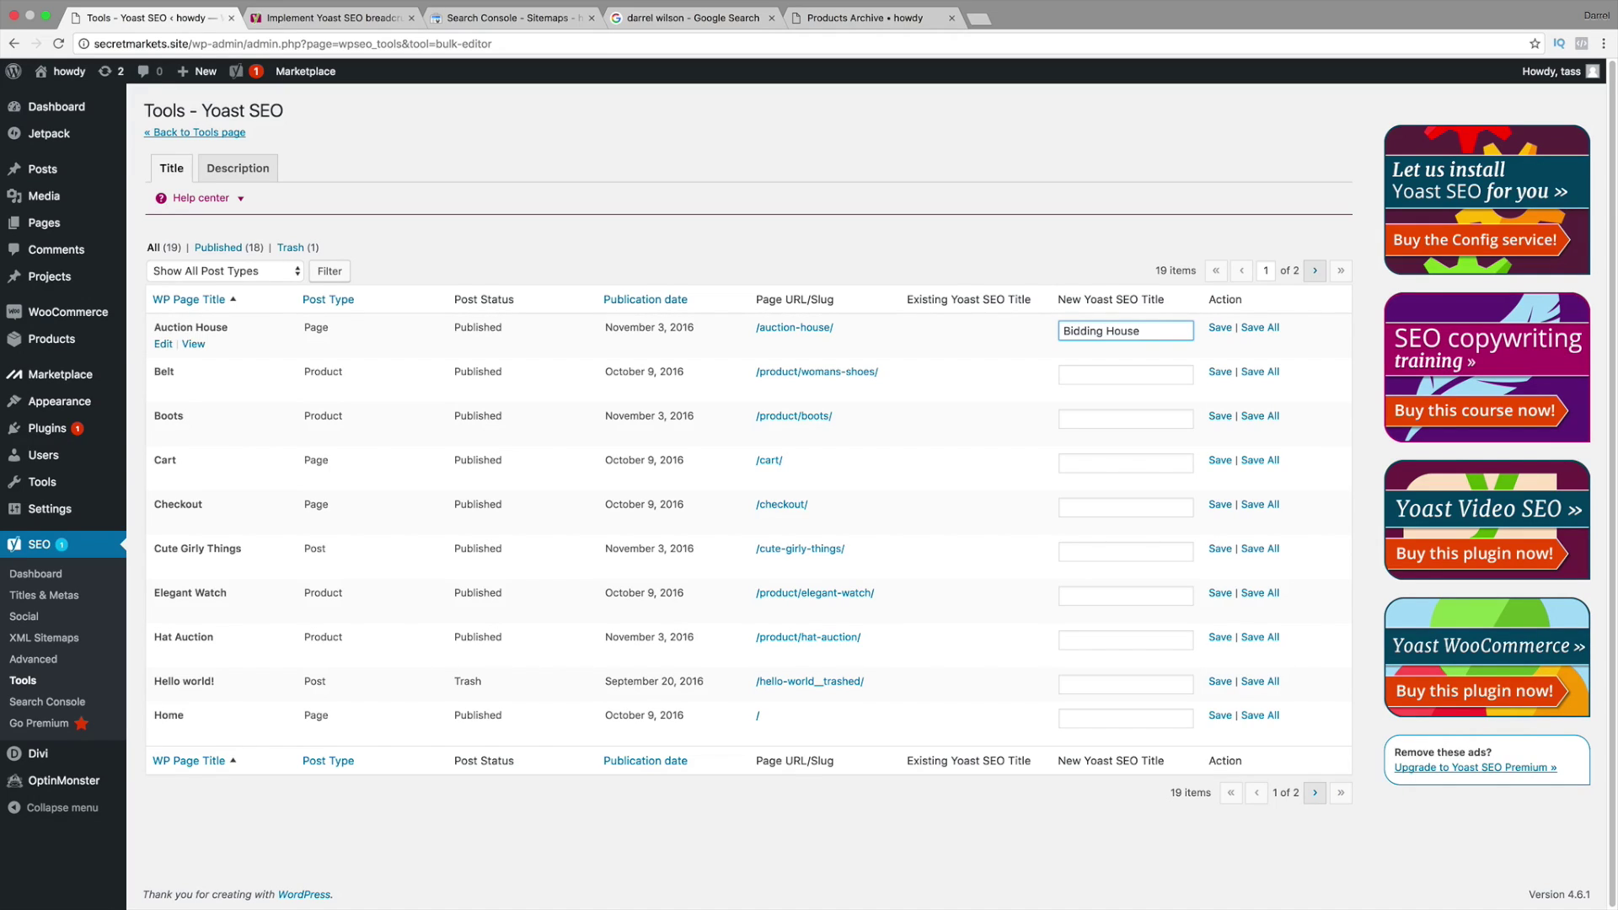
{"action": "left_click", "coordinate": [1219, 327]}
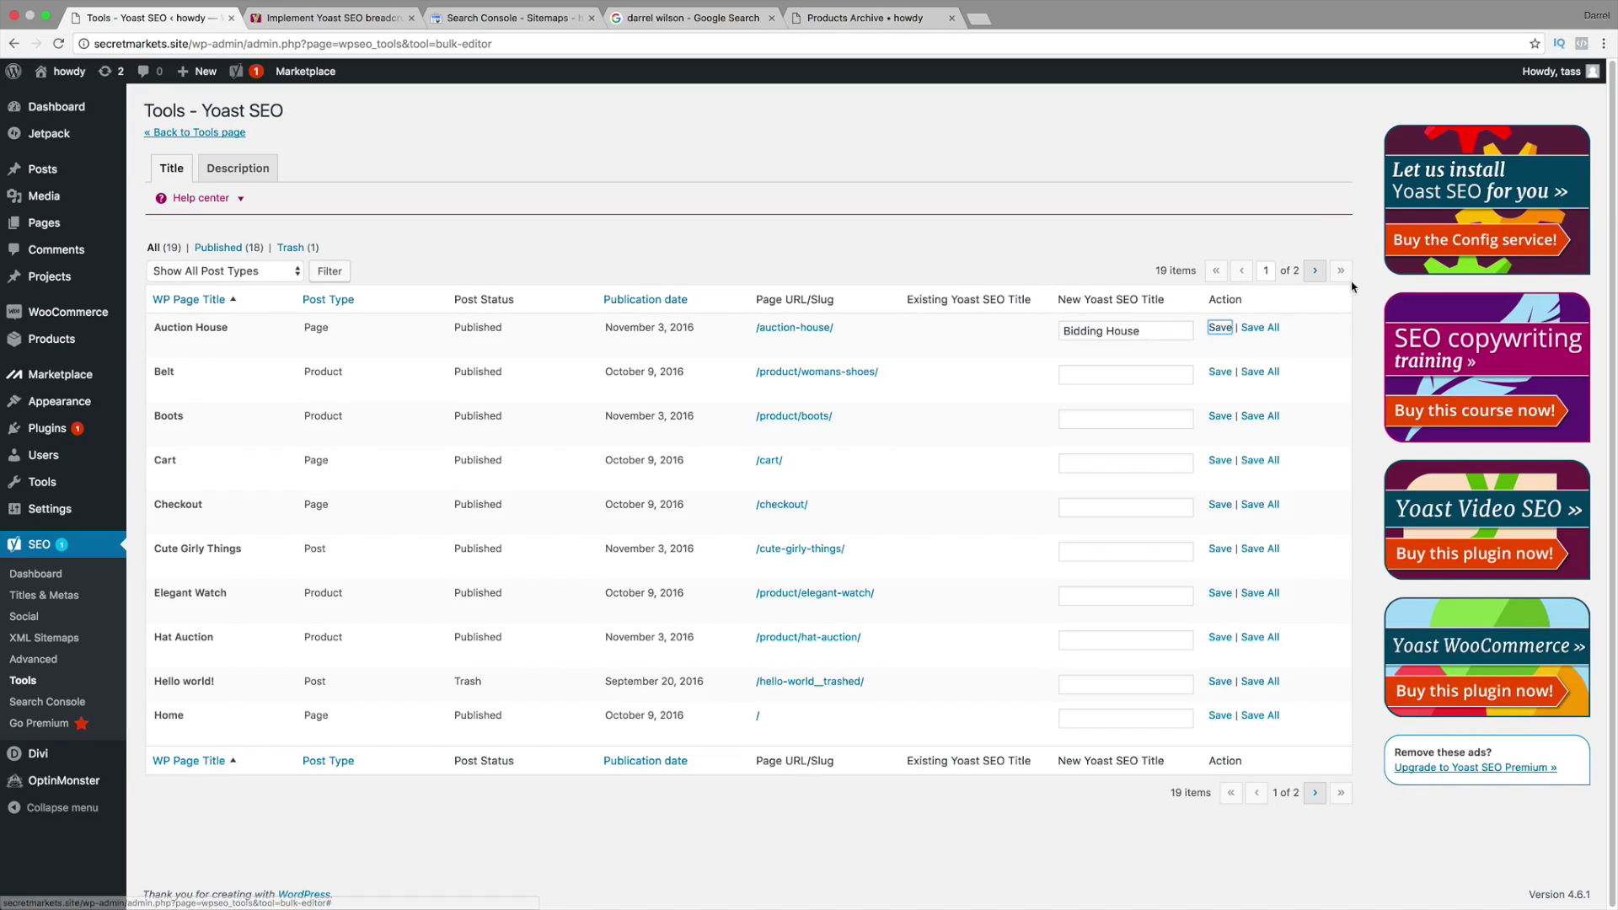
{"action": "left_click", "coordinate": [1085, 328]}
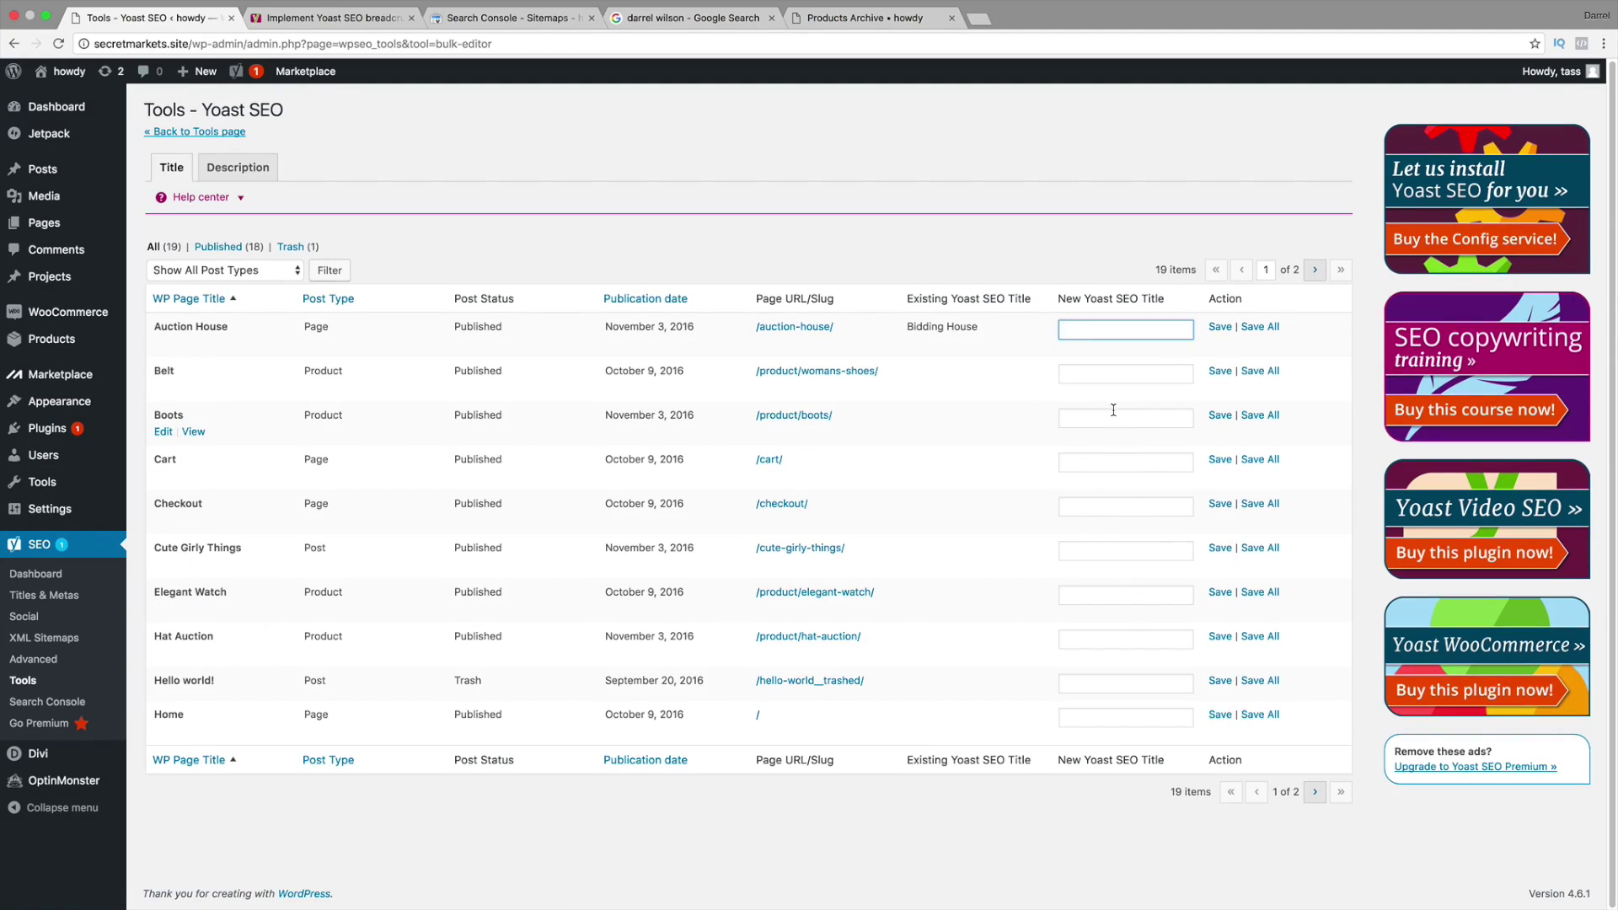
Step: Look through the bulk editor's new meta description fields for the listed pages and products, and return to the title list
{"action": "left_click", "coordinate": [238, 167]}
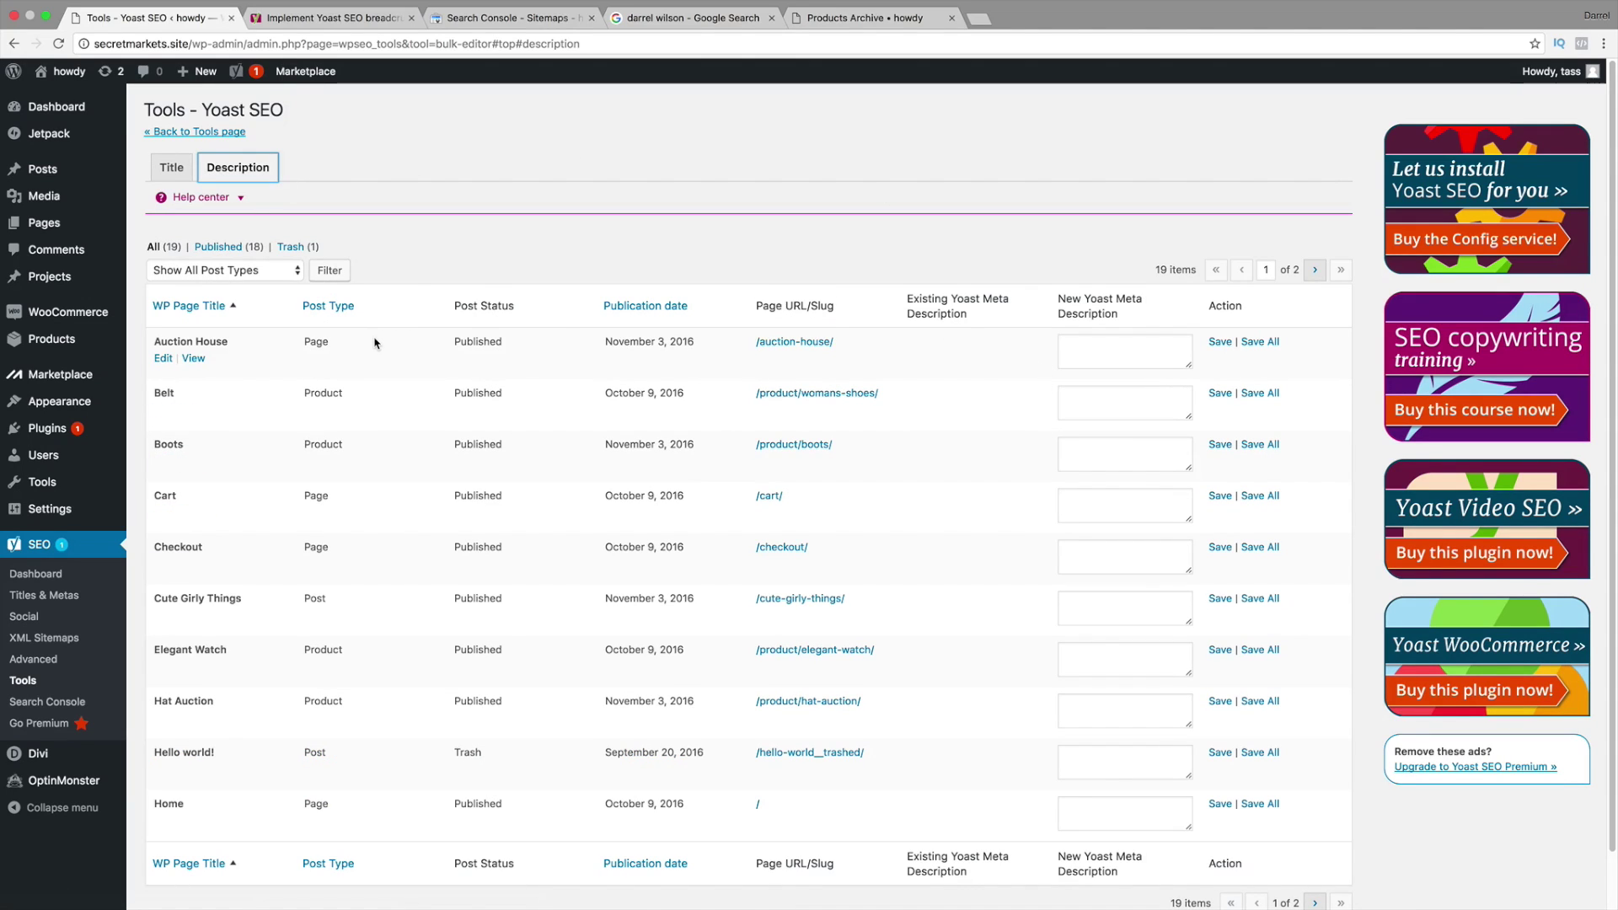
{"action": "left_click", "coordinate": [1120, 344]}
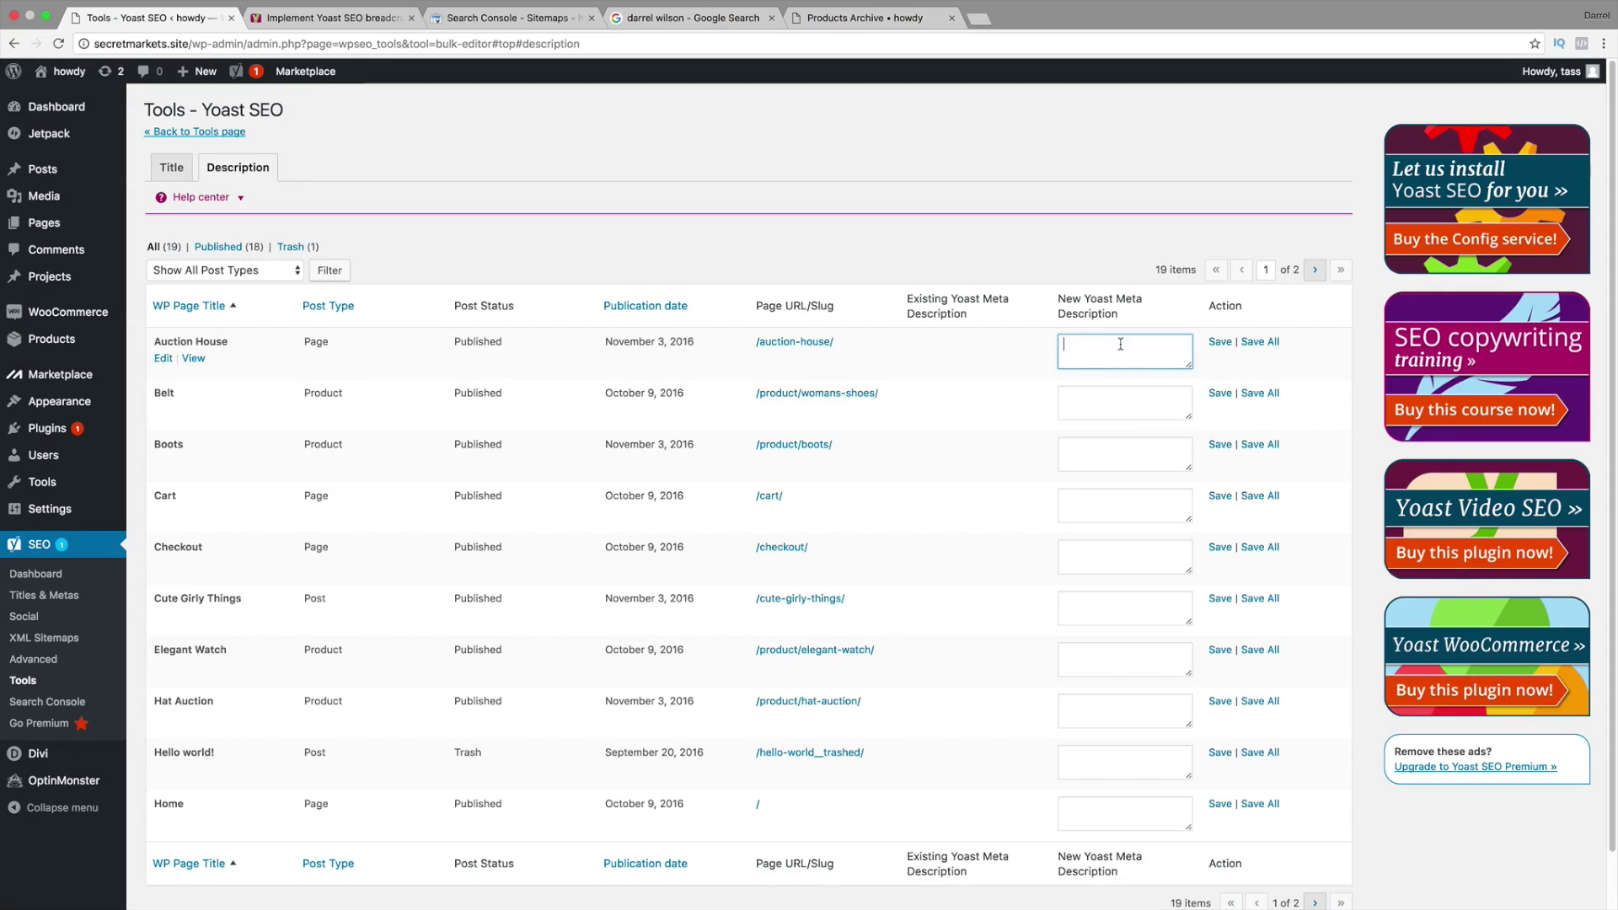
{"action": "left_click", "coordinate": [1114, 432]}
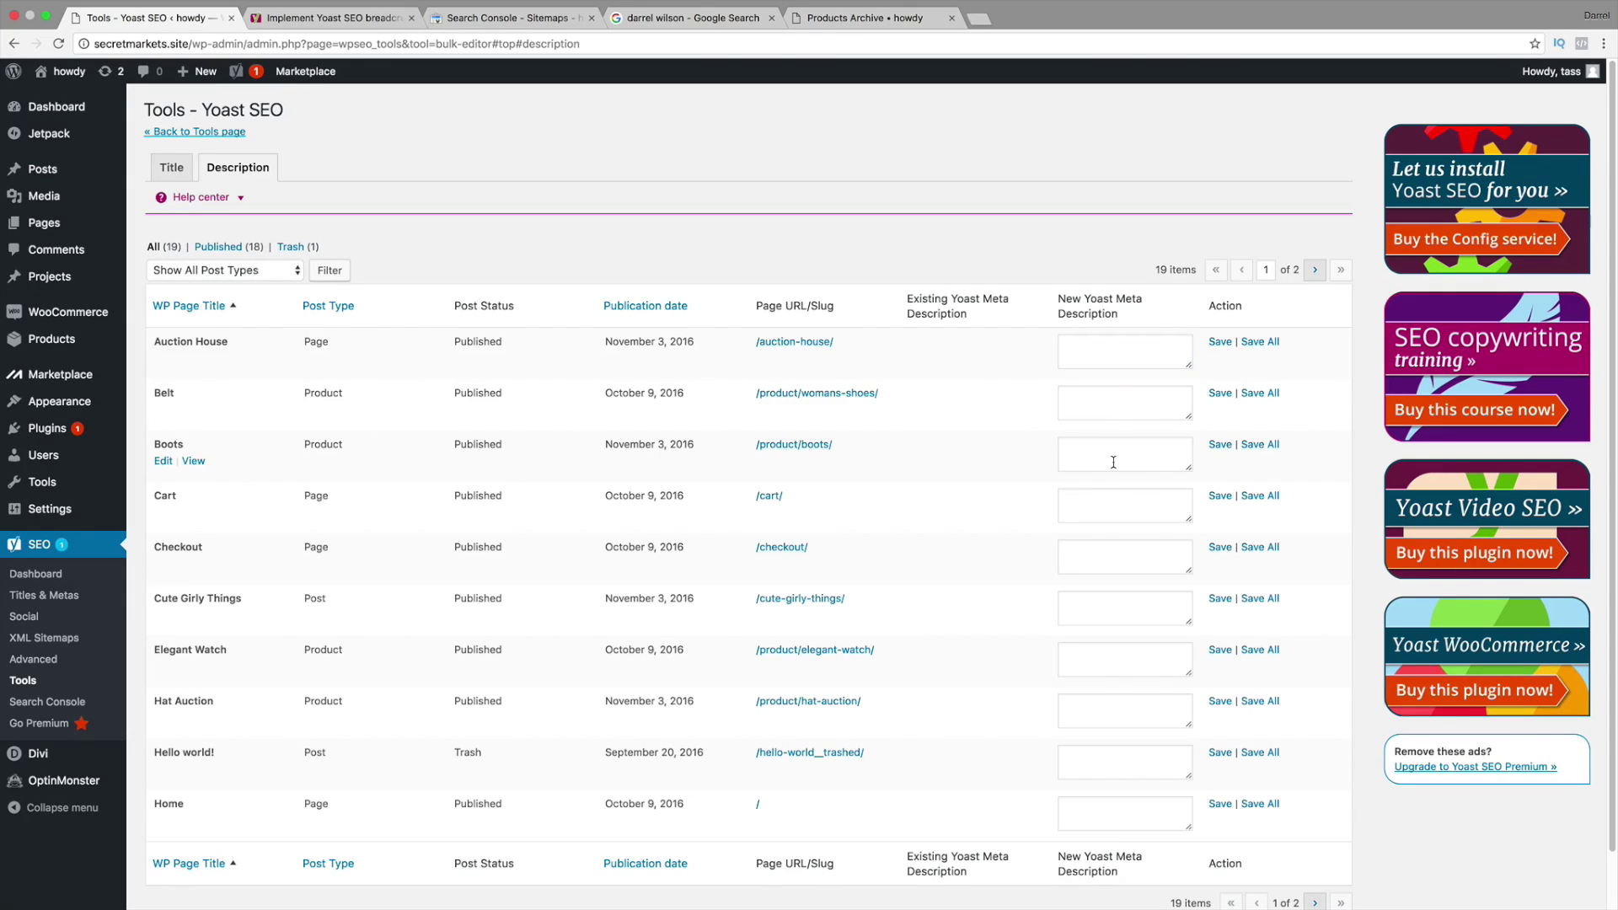
{"action": "left_click", "coordinate": [1117, 752]}
{"action": "left_click", "coordinate": [1118, 712]}
{"action": "left_click", "coordinate": [1118, 659]}
{"action": "left_click", "coordinate": [1118, 607]}
{"action": "left_click", "coordinate": [1119, 557]}
{"action": "left_click", "coordinate": [1117, 490]}
{"action": "left_click", "coordinate": [1112, 452]}
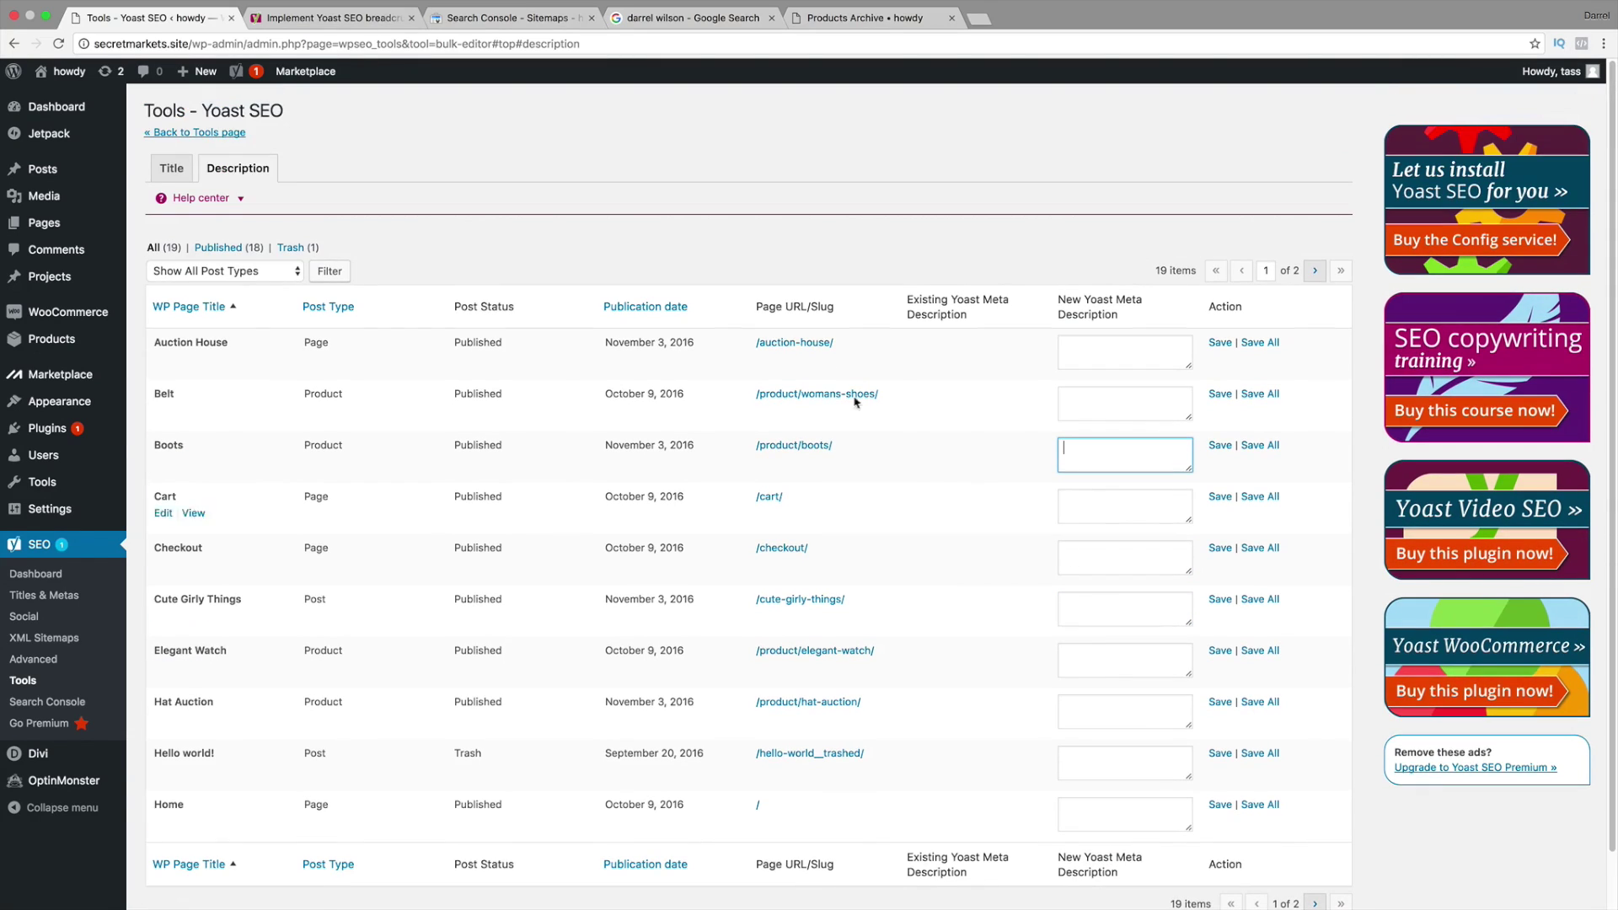
{"action": "left_click", "coordinate": [167, 167]}
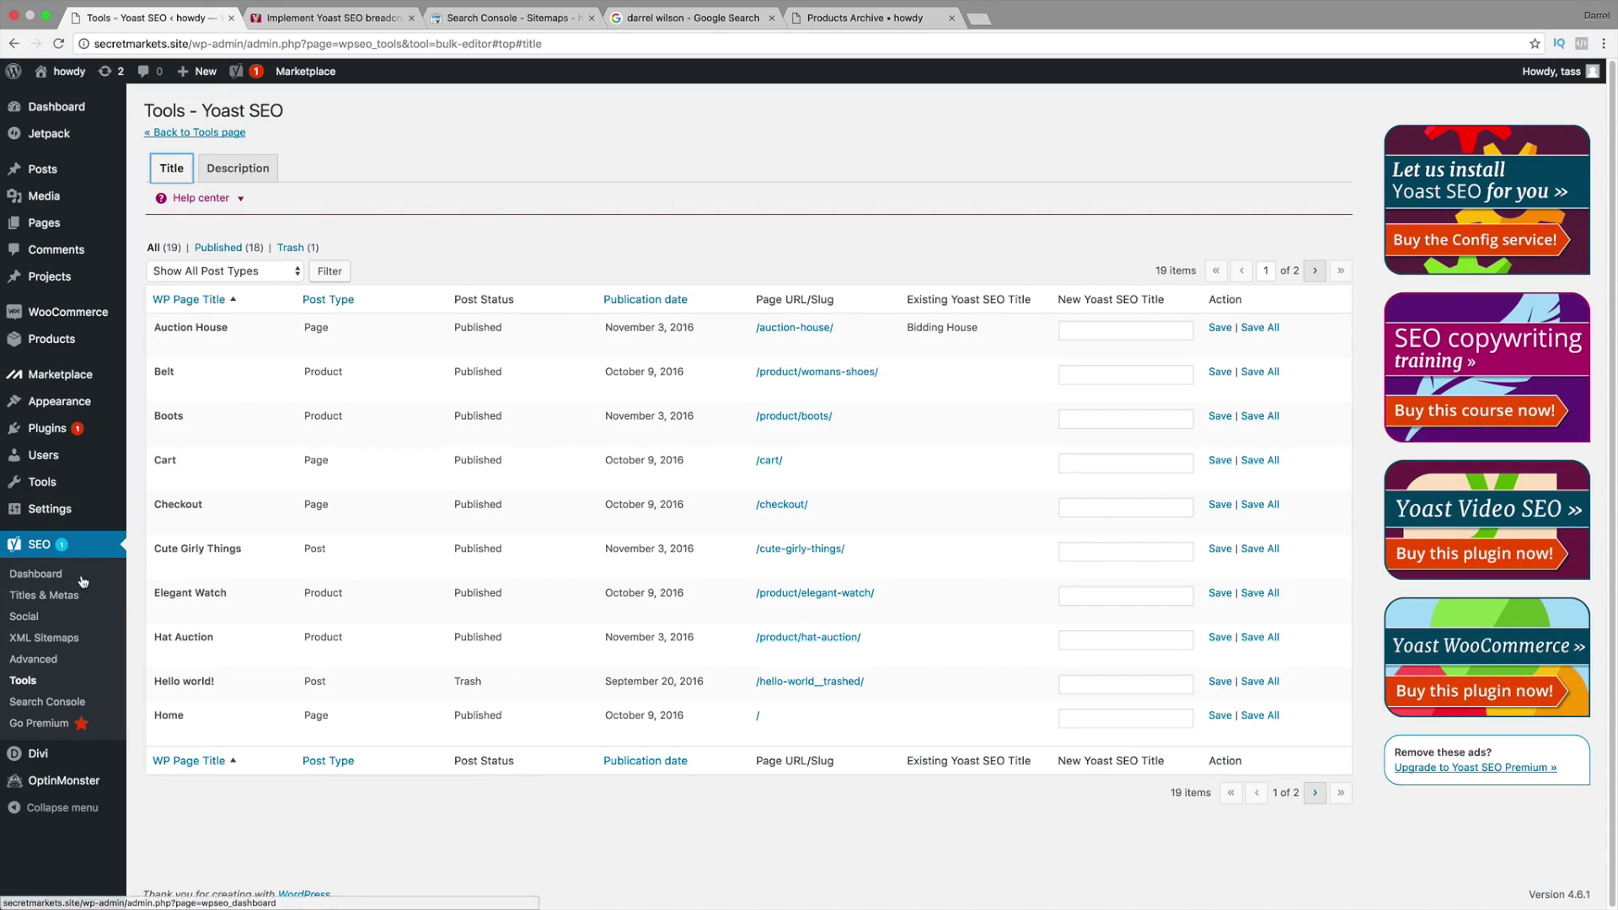
Step: Create a robots.txt file with the file editor in Yoast's tools, skim the resulting page source and return to the editor
{"action": "left_click", "coordinate": [33, 680]}
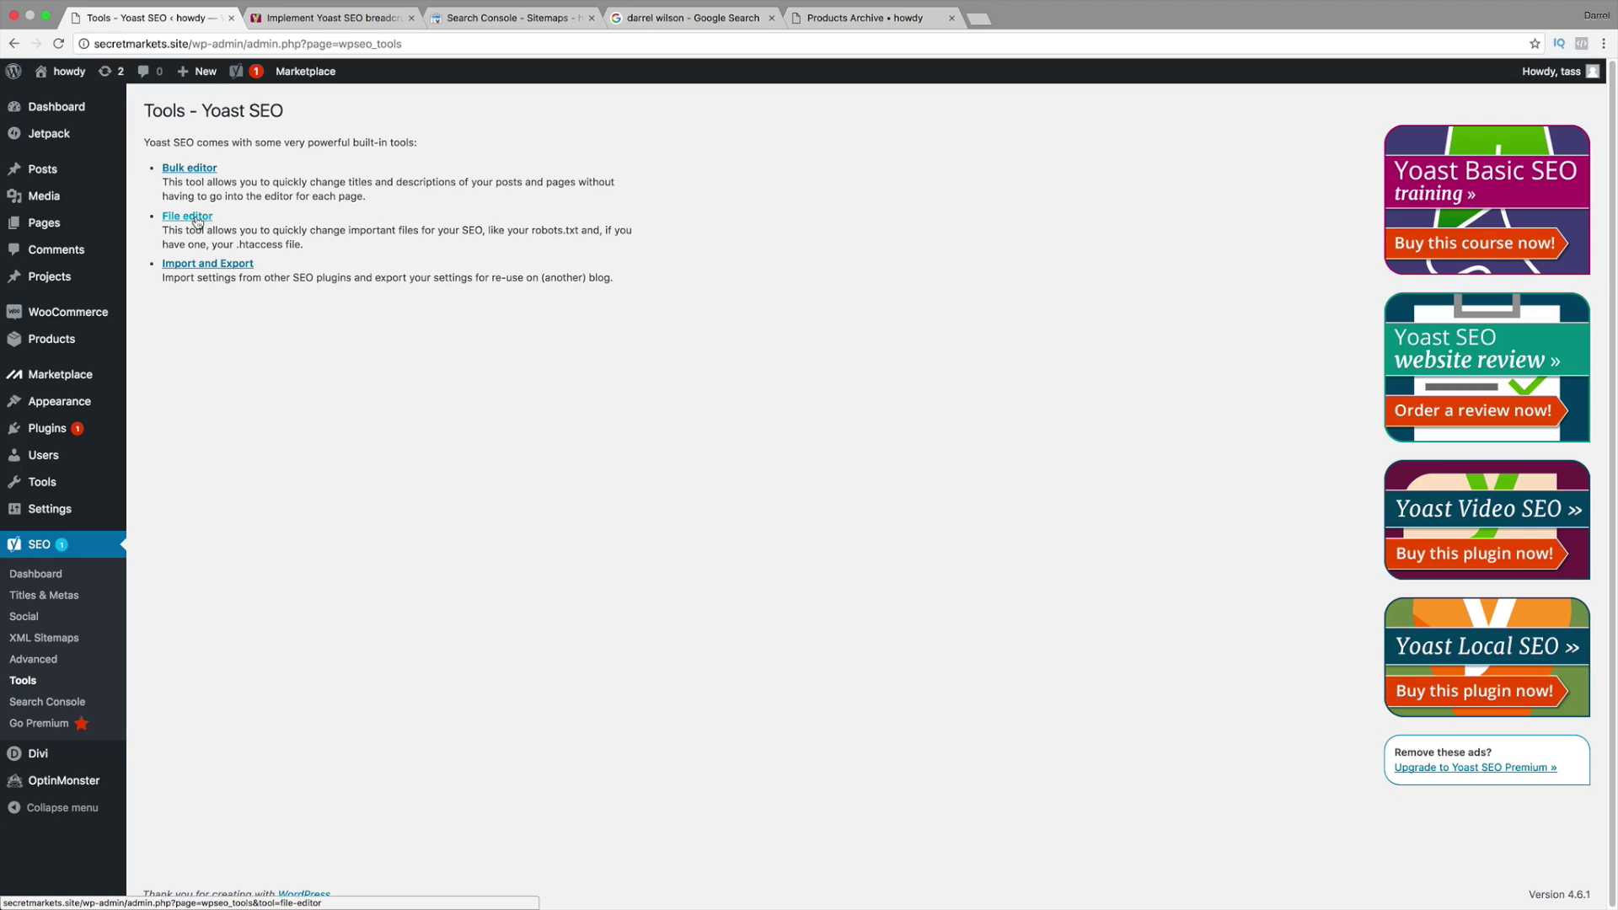
{"action": "left_click", "coordinate": [197, 221]}
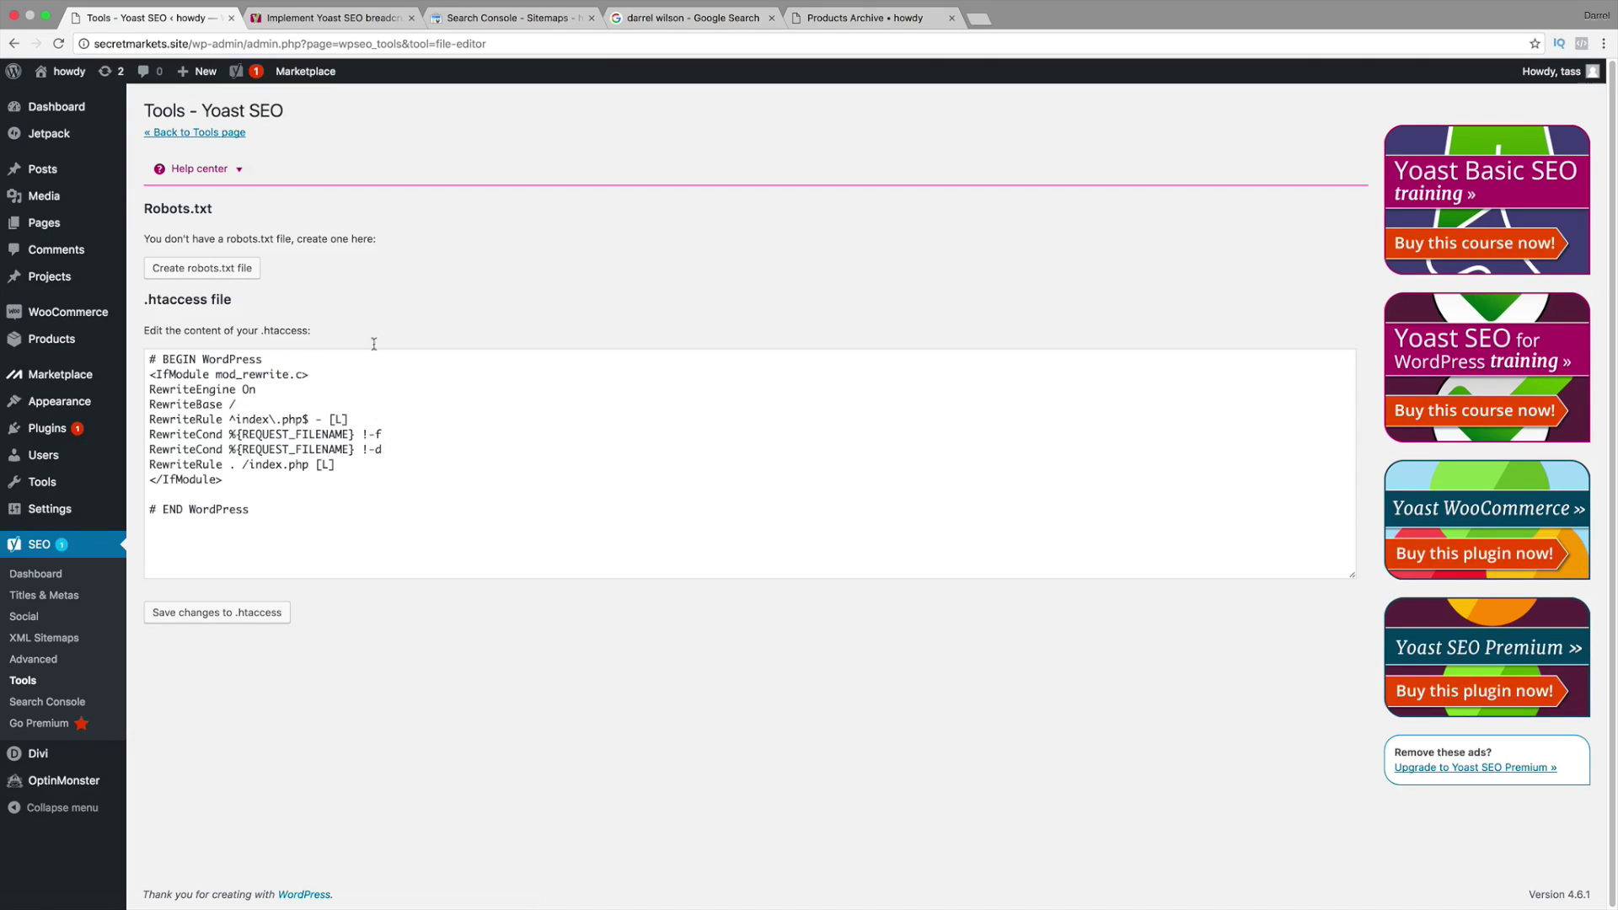
{"action": "left_click", "coordinate": [203, 270]}
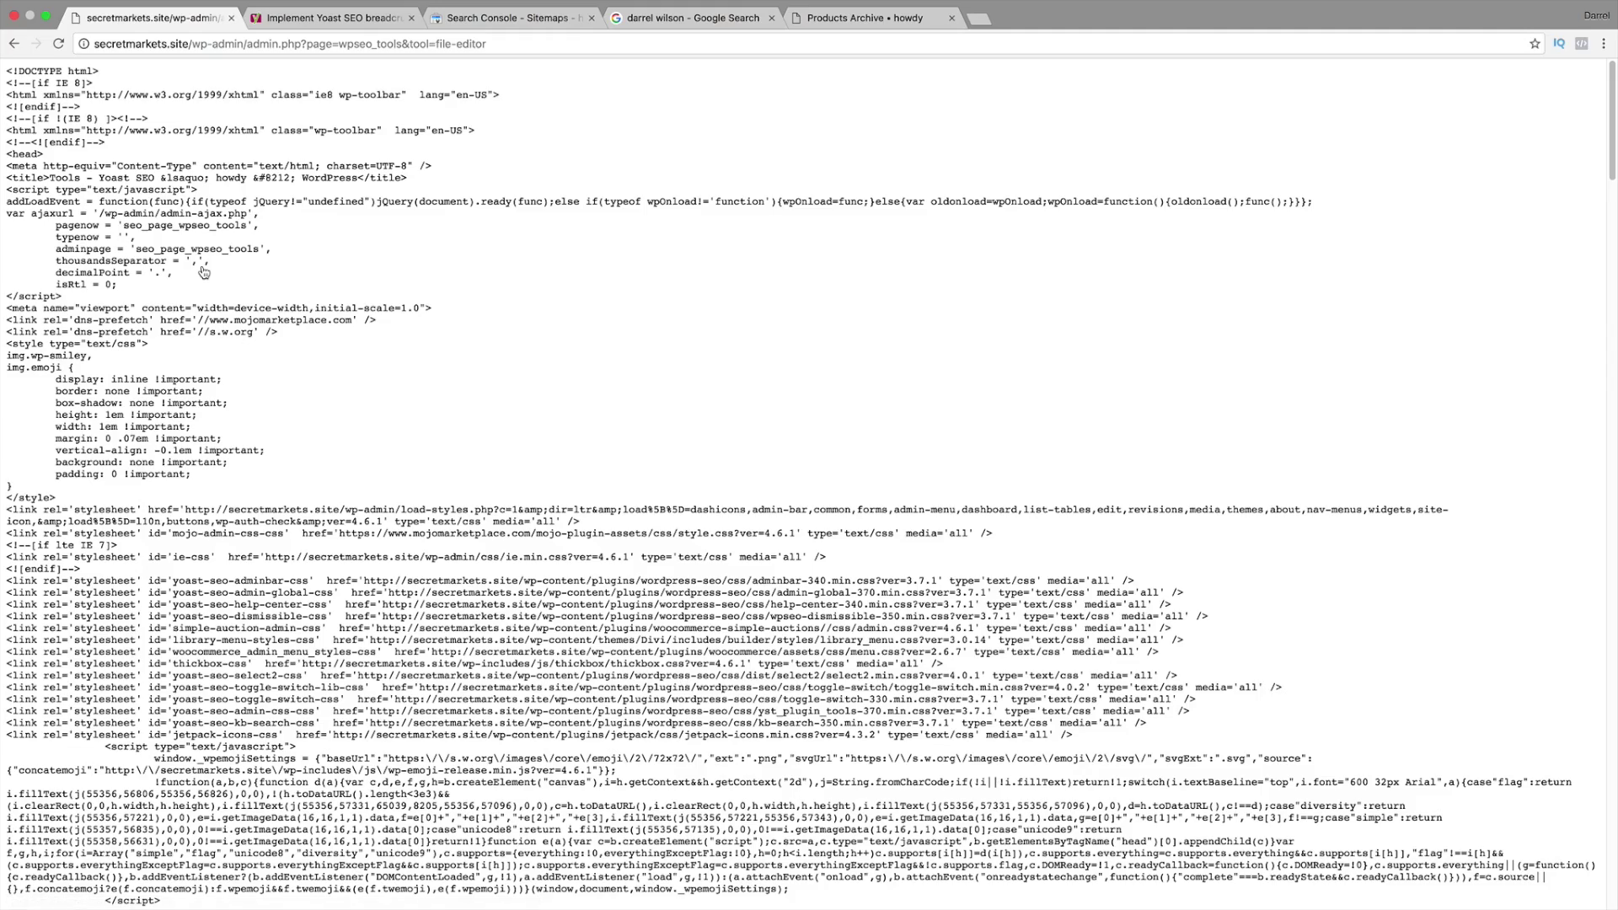
{"action": "scroll", "coordinate": [193, 354], "scroll_direction": "down", "scroll_amount": 11}
{"action": "scroll", "coordinate": [193, 355], "scroll_direction": "up", "scroll_amount": 12}
{"action": "scroll", "coordinate": [193, 355], "scroll_direction": "down", "scroll_amount": 15}
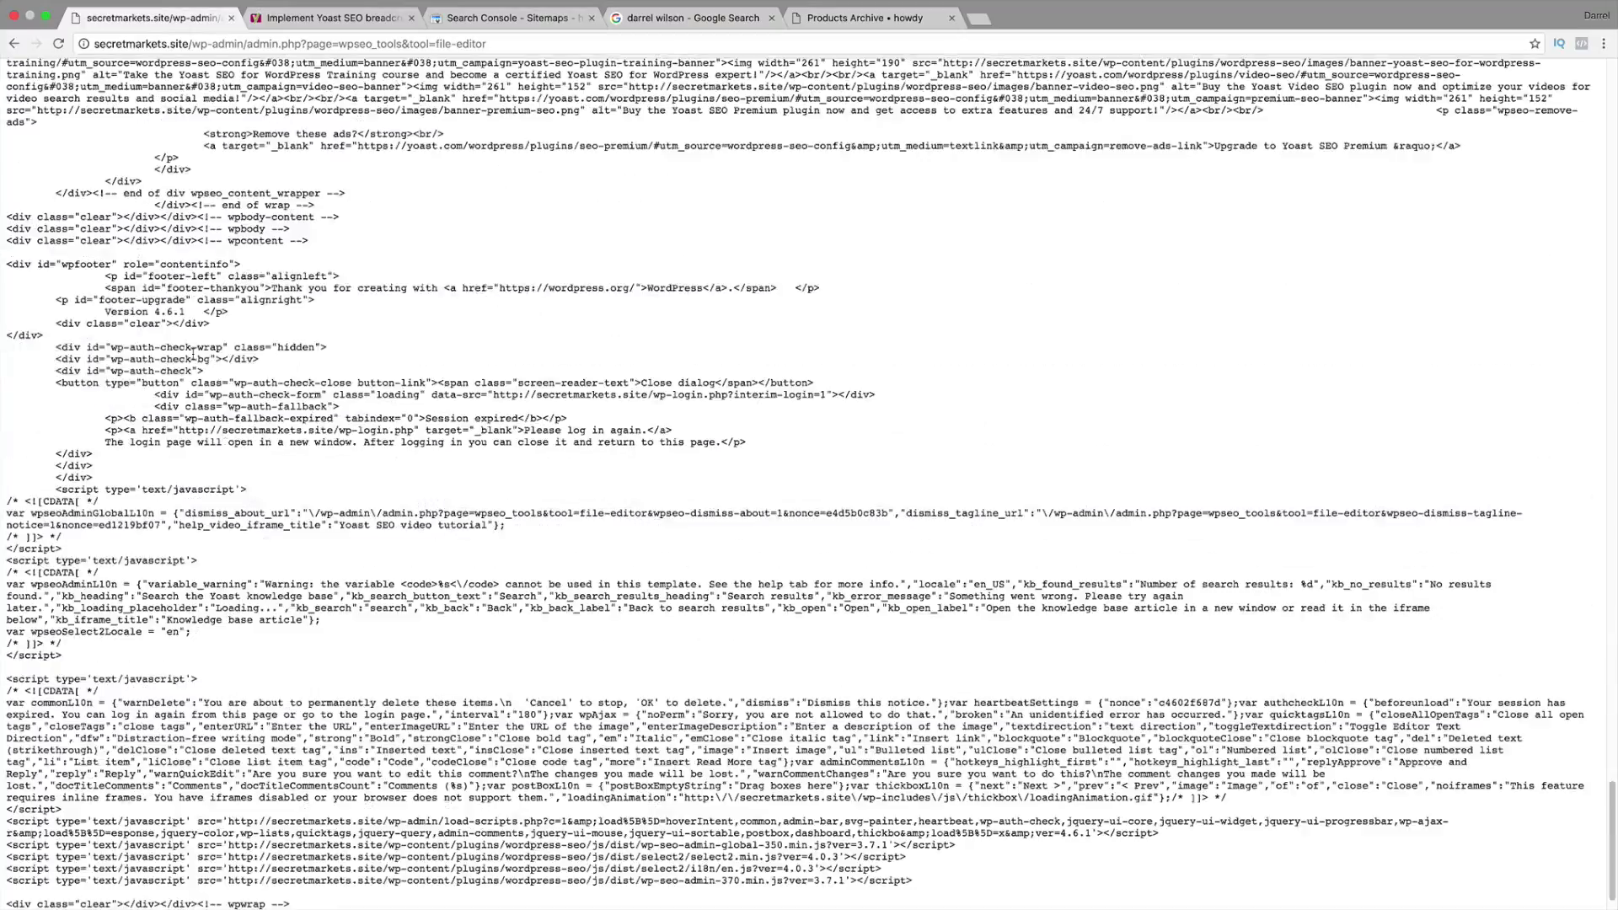
{"action": "scroll", "coordinate": [193, 353], "scroll_direction": "up", "scroll_amount": 10}
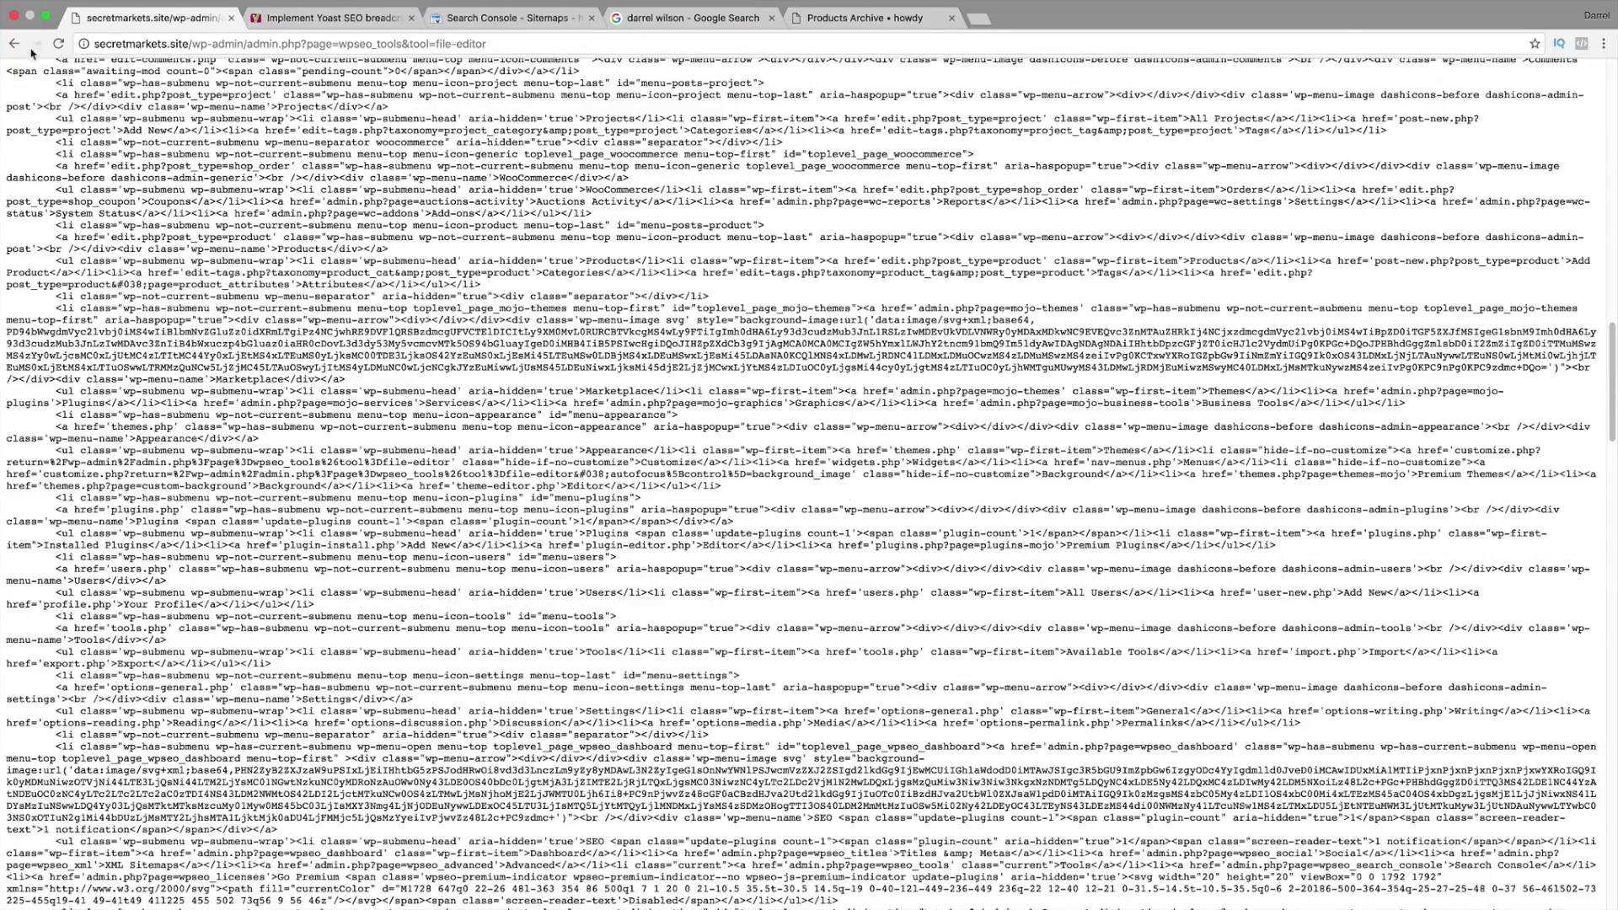
{"action": "left_click", "coordinate": [14, 44]}
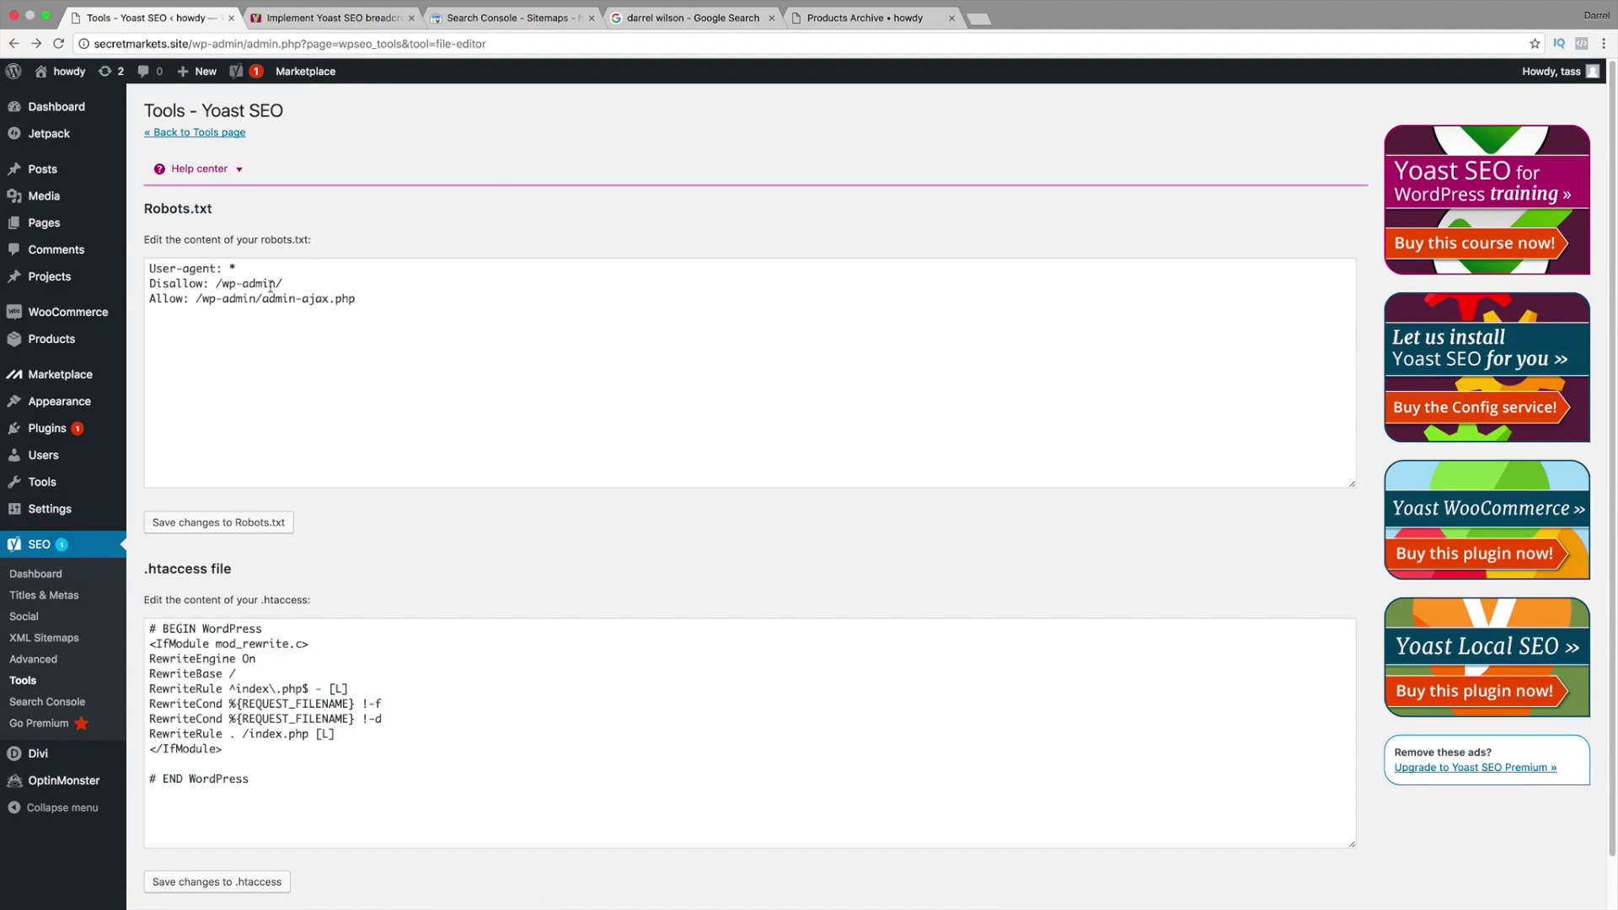
Step: Save the robots.txt content in the file editor and look over the .htaccess section below it
{"action": "left_click", "coordinate": [364, 297]}
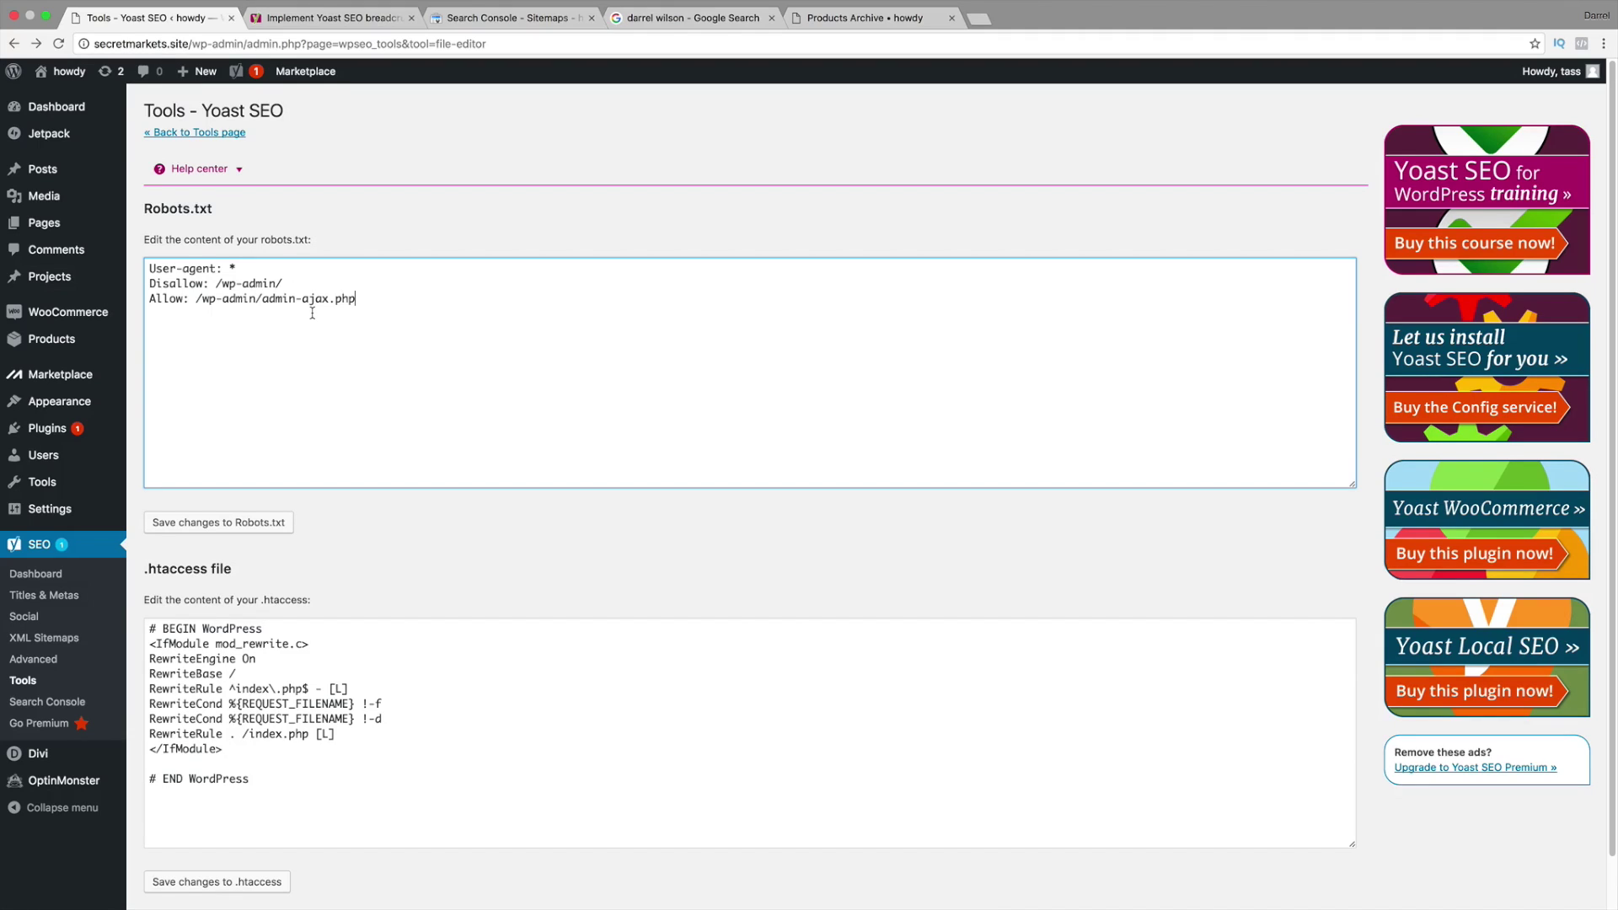
{"action": "left_click", "coordinate": [218, 523]}
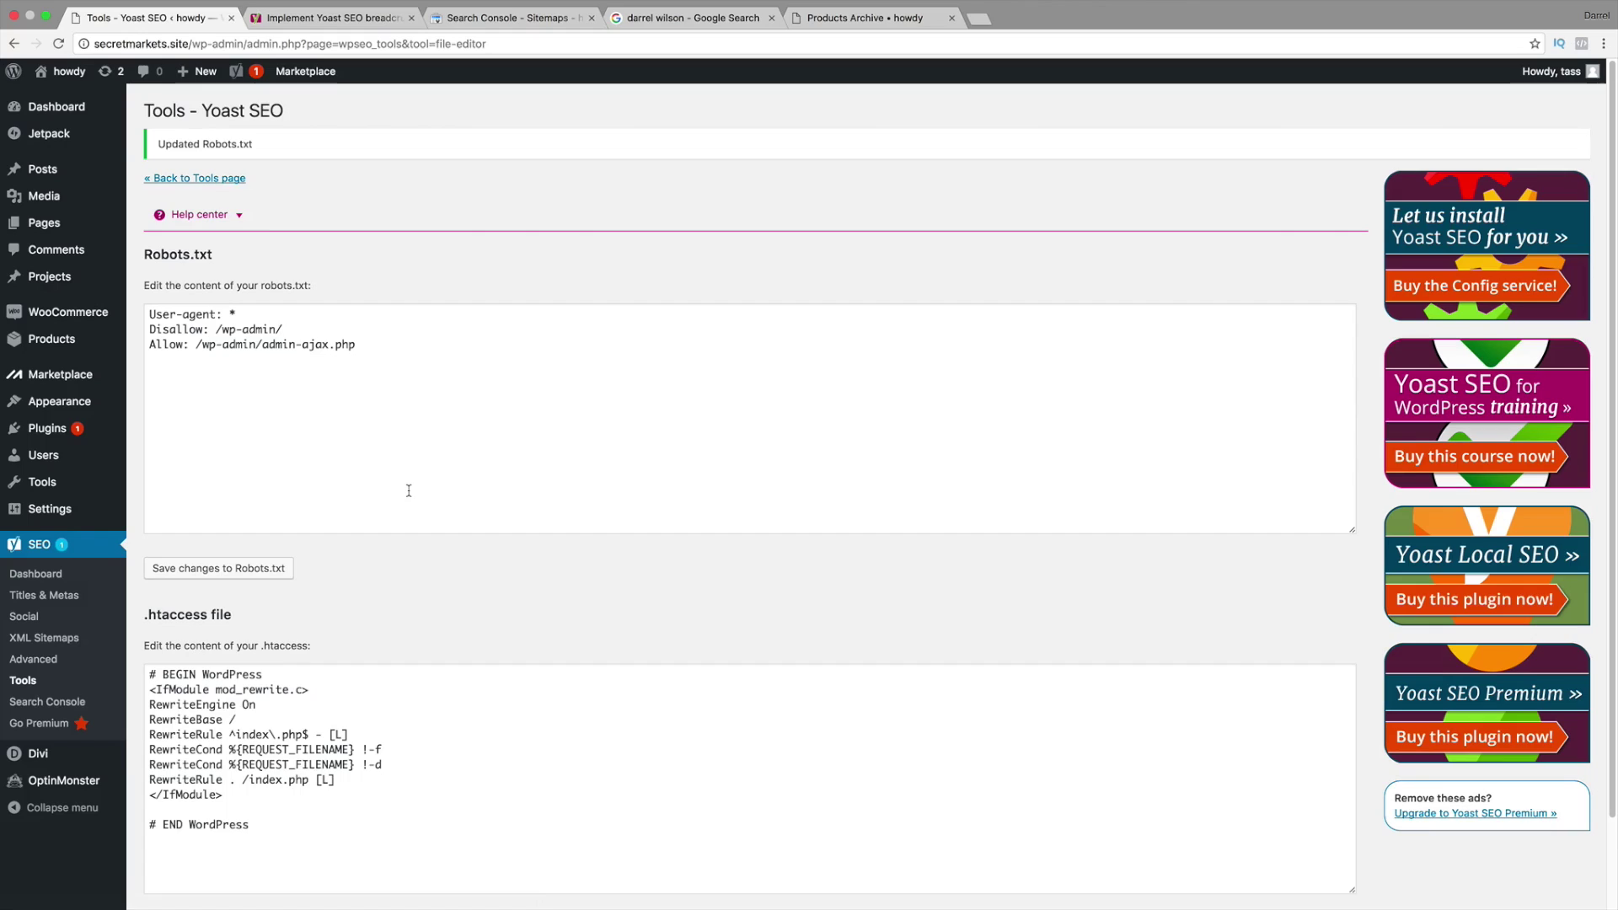
{"action": "scroll", "coordinate": [408, 493], "scroll_direction": "down", "scroll_amount": 3}
{"action": "scroll", "coordinate": [409, 496], "scroll_direction": "up", "scroll_amount": 3}
Step: View Yoast's Search Console page and look over the extensions offered on its Go Premium page
{"action": "left_click", "coordinate": [72, 704]}
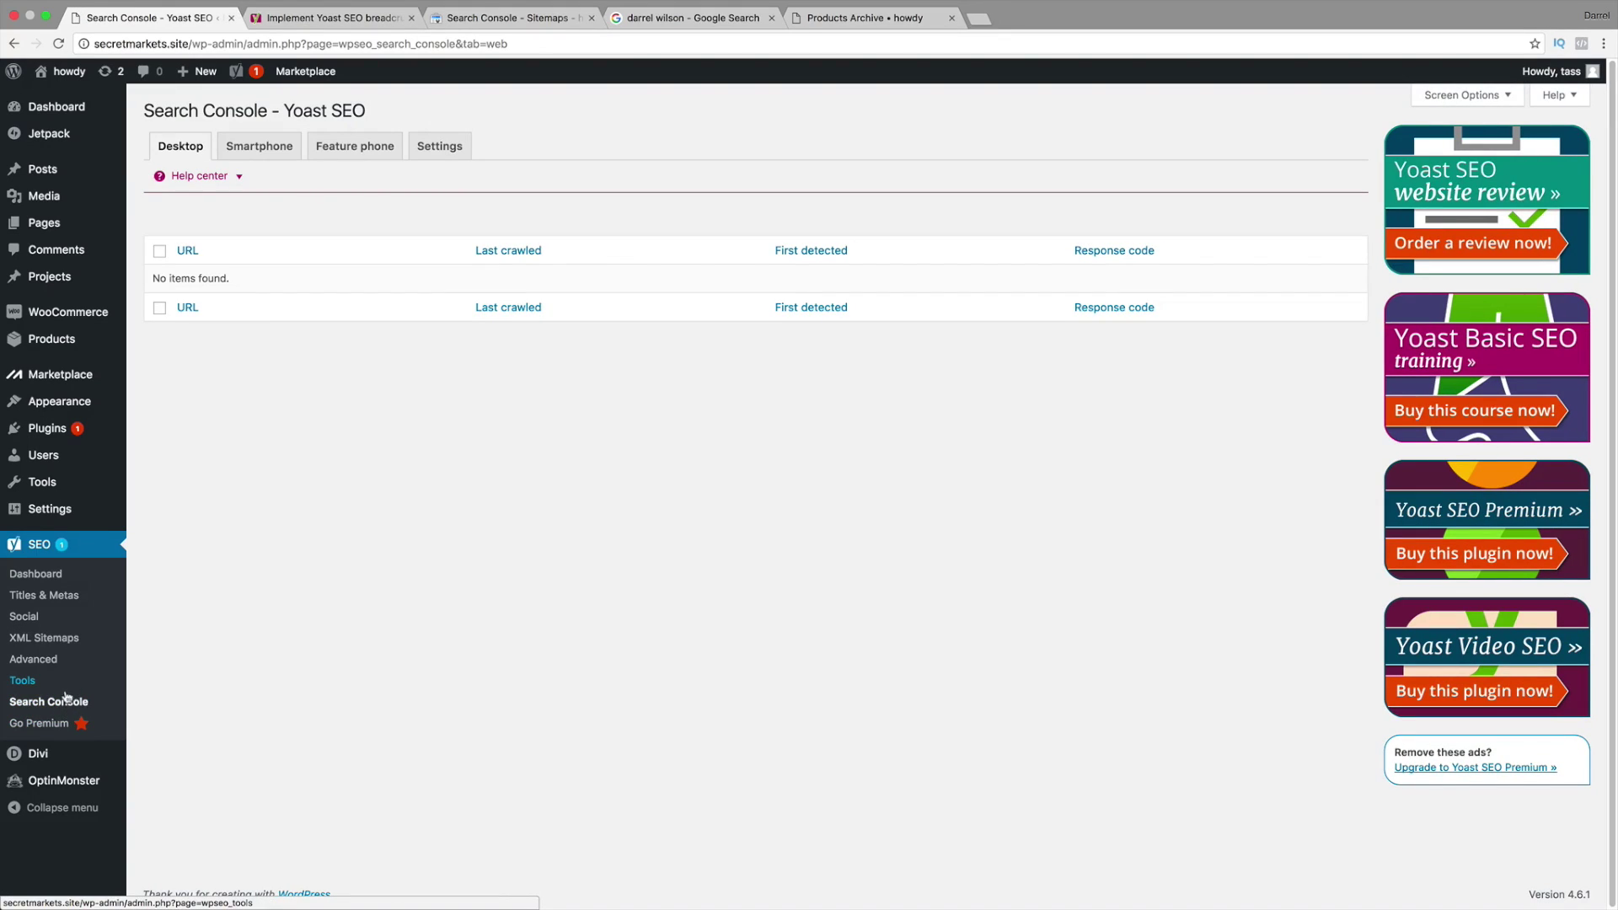
{"action": "left_click", "coordinate": [44, 725]}
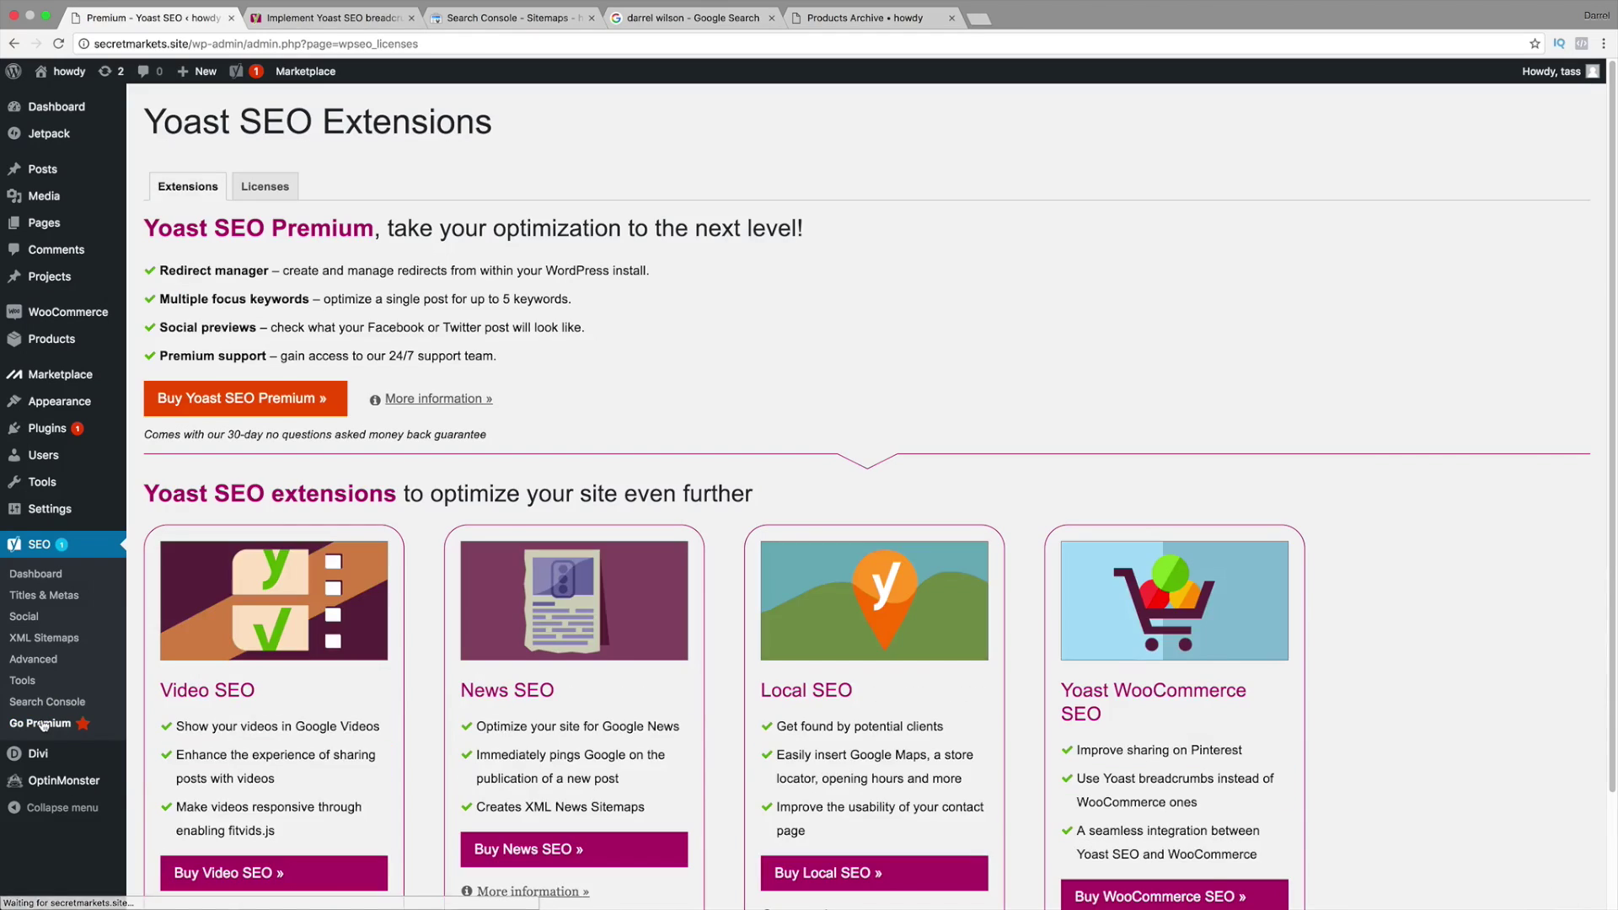
{"action": "scroll", "coordinate": [199, 713], "scroll_direction": "down", "scroll_amount": 2}
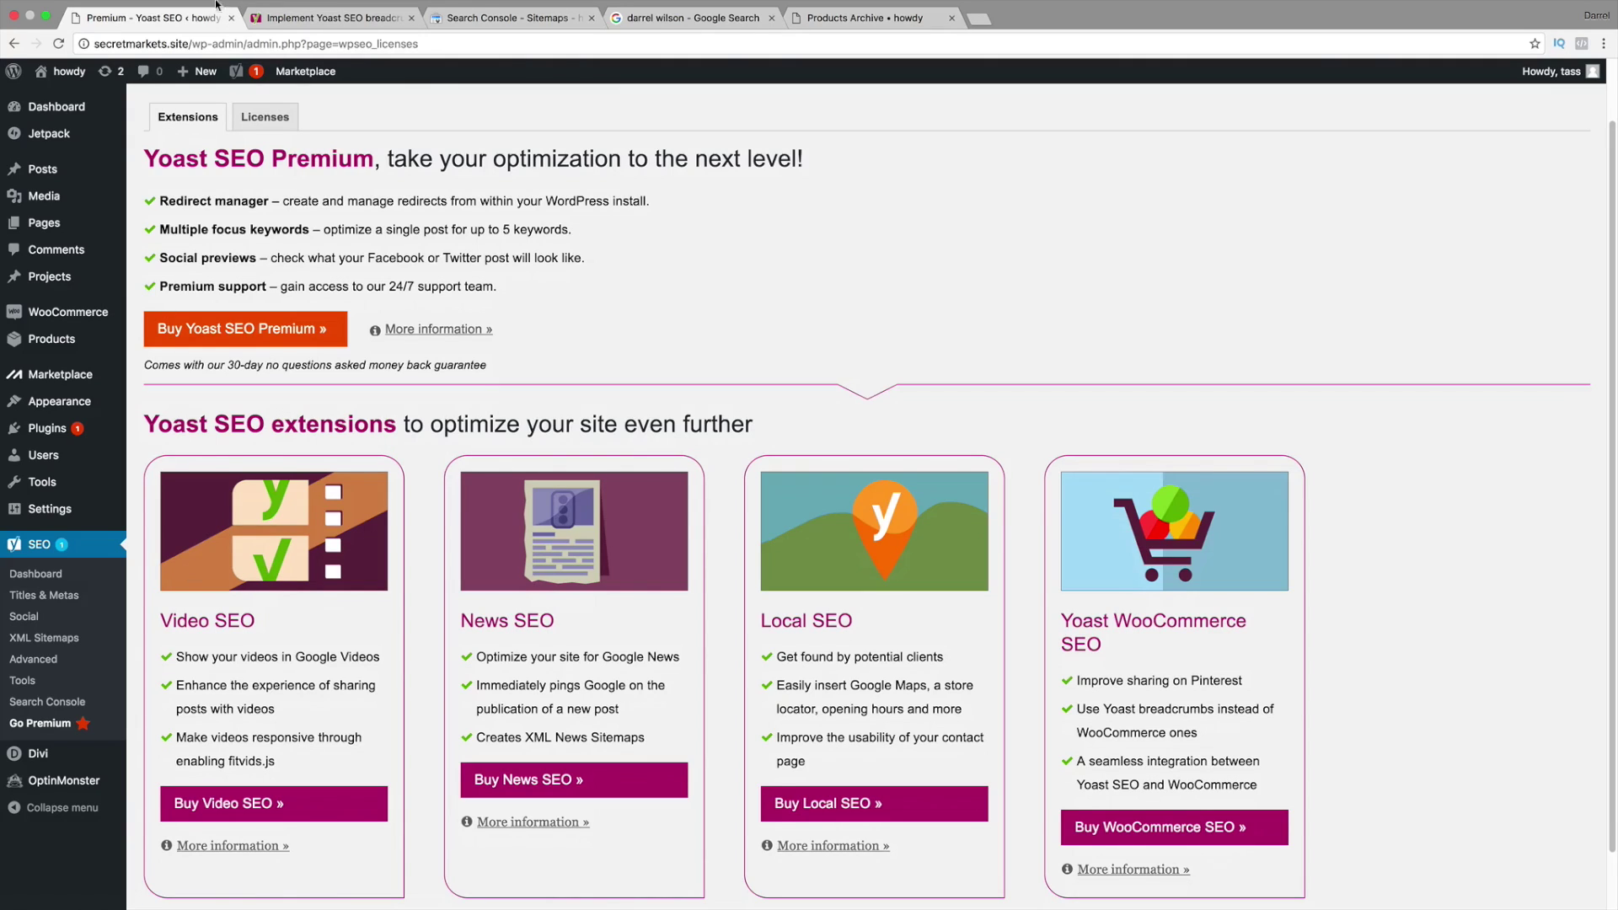
Step: Show the video results of the open Google search and highlight the searched name and its spelling variants in the results
{"action": "key", "text": "super+4"}
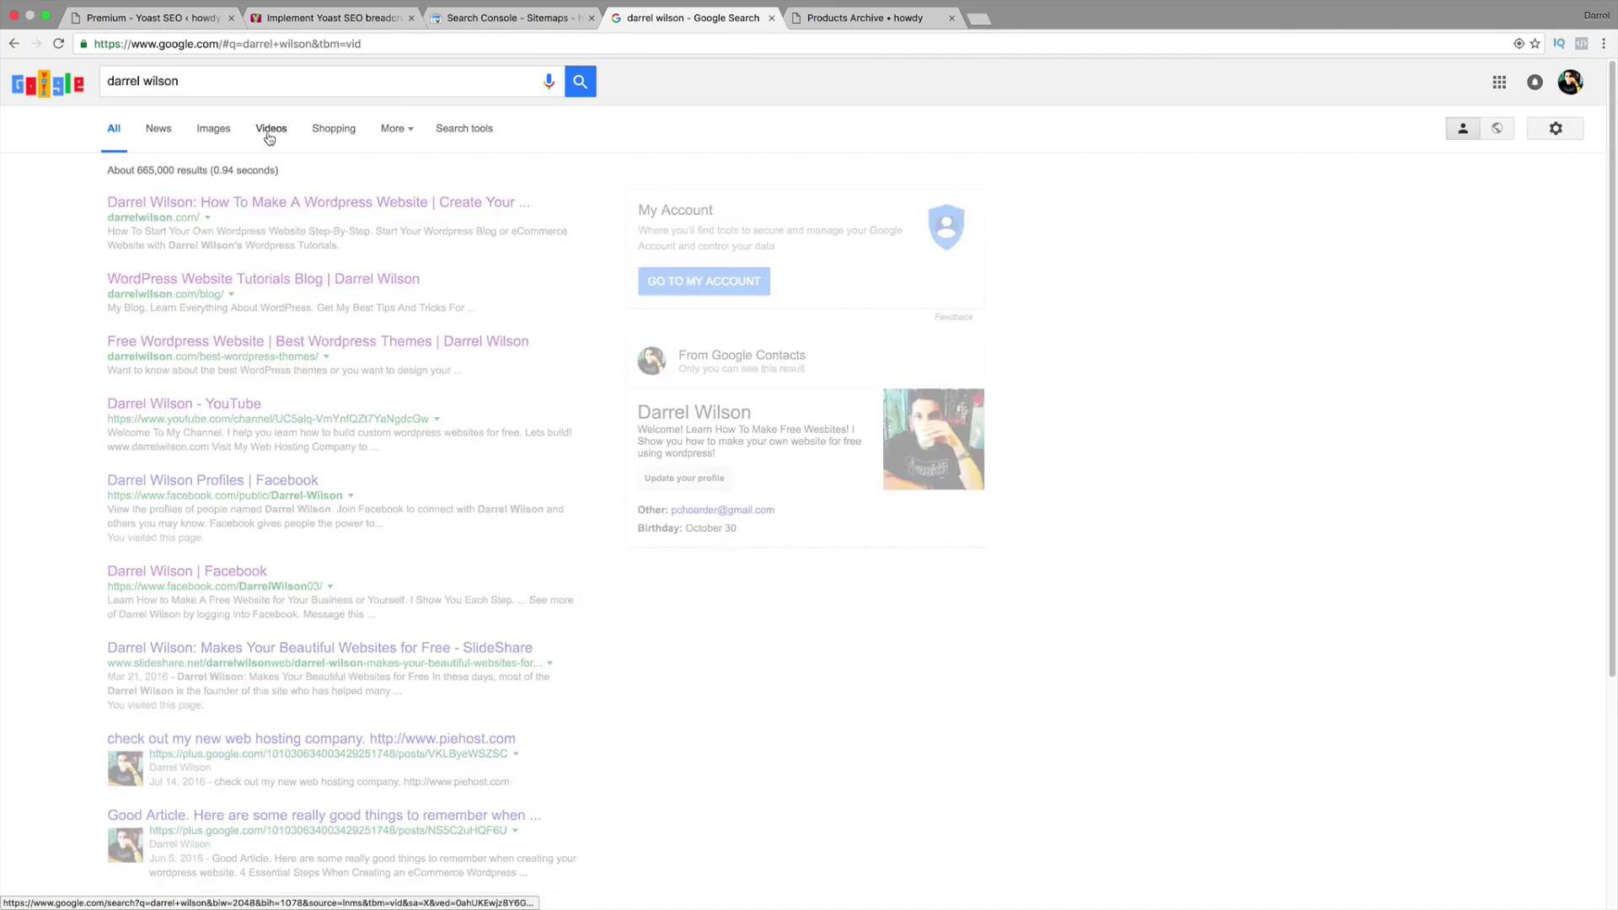
{"action": "left_click", "coordinate": [268, 135]}
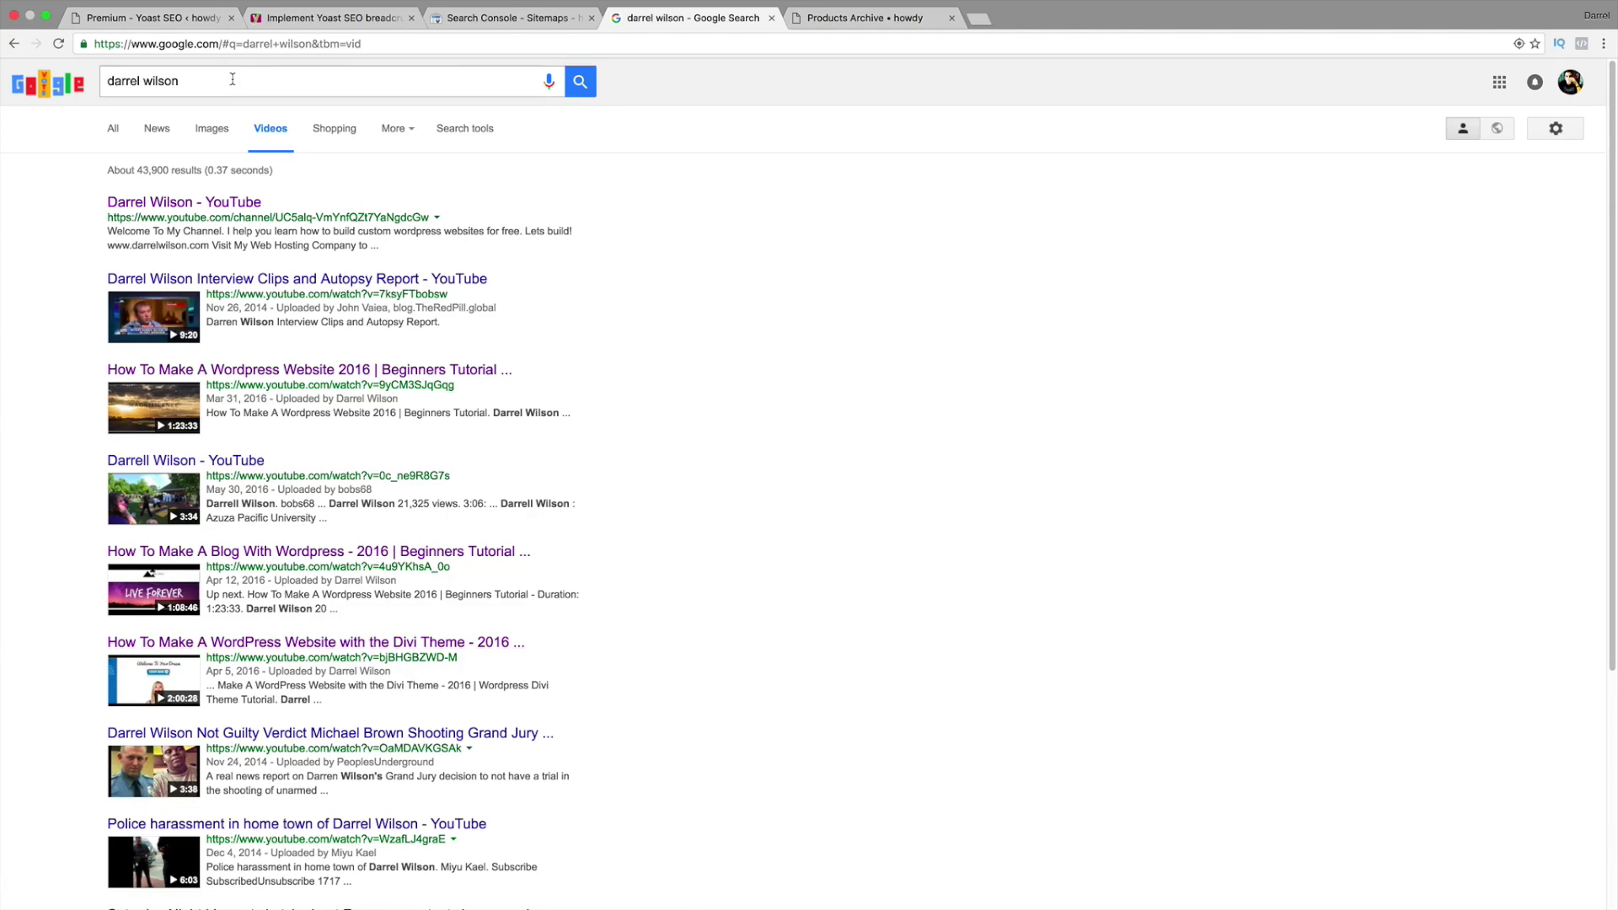
{"action": "left_click_drag", "start_coordinate": [233, 81], "coordinate": [94, 88]}
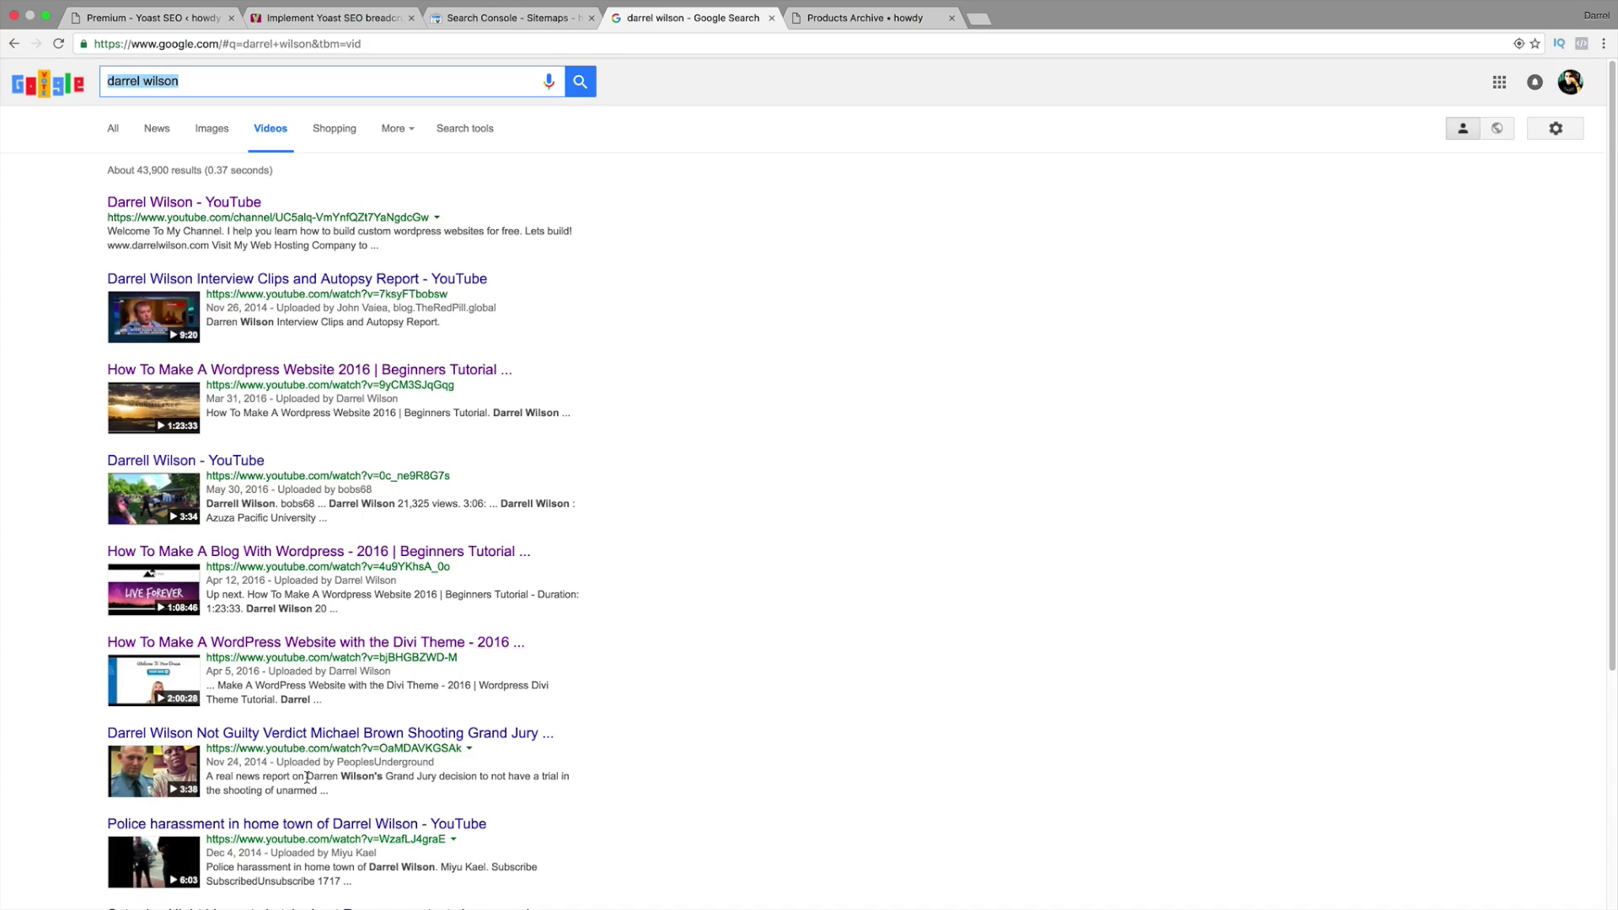
{"action": "left_click_drag", "start_coordinate": [306, 777], "coordinate": [336, 777]}
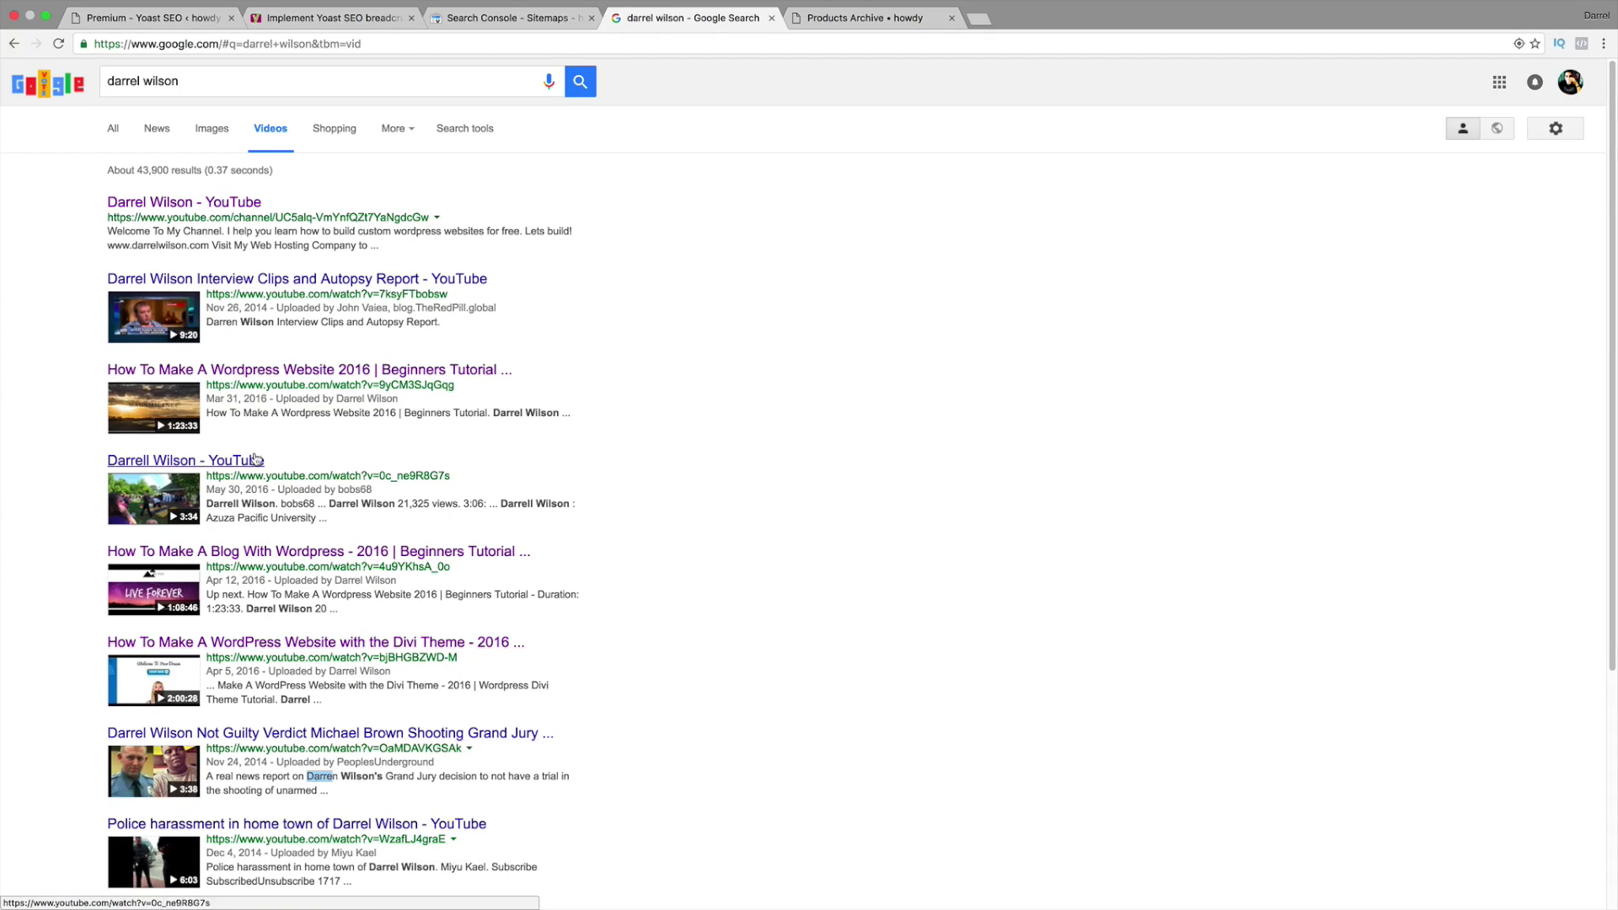
{"action": "left_click_drag", "start_coordinate": [269, 323], "coordinate": [219, 323]}
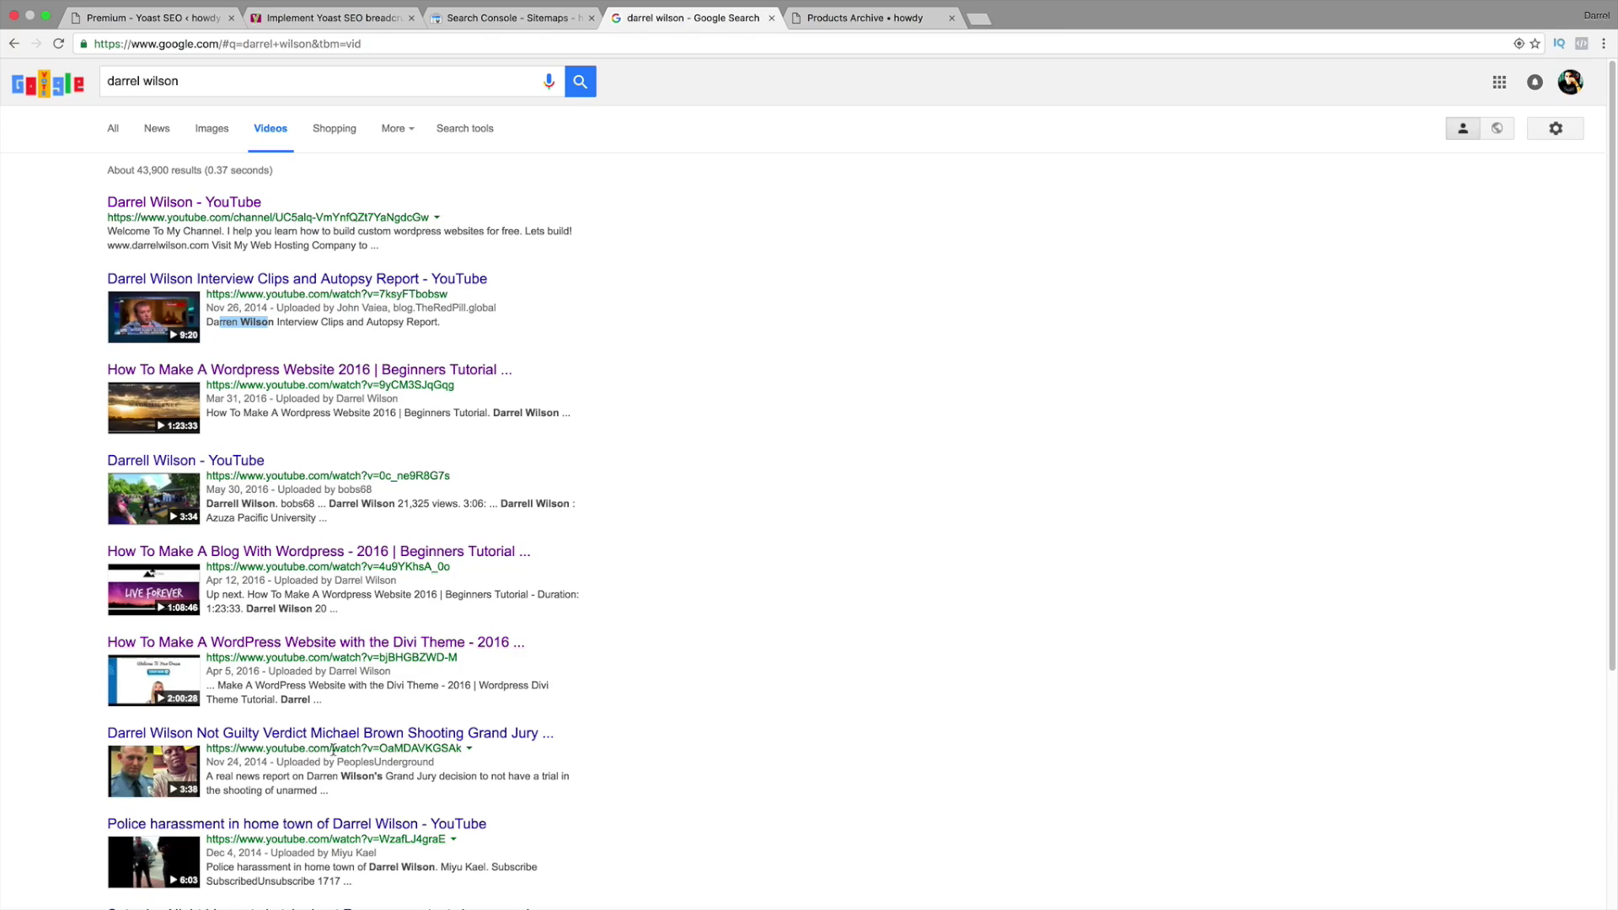
Step: Glance at the breadcrumbs guide, return to the Yoast extensions page and highlight the Yoast WooCommerce SEO title
{"action": "left_click", "coordinate": [354, 19]}
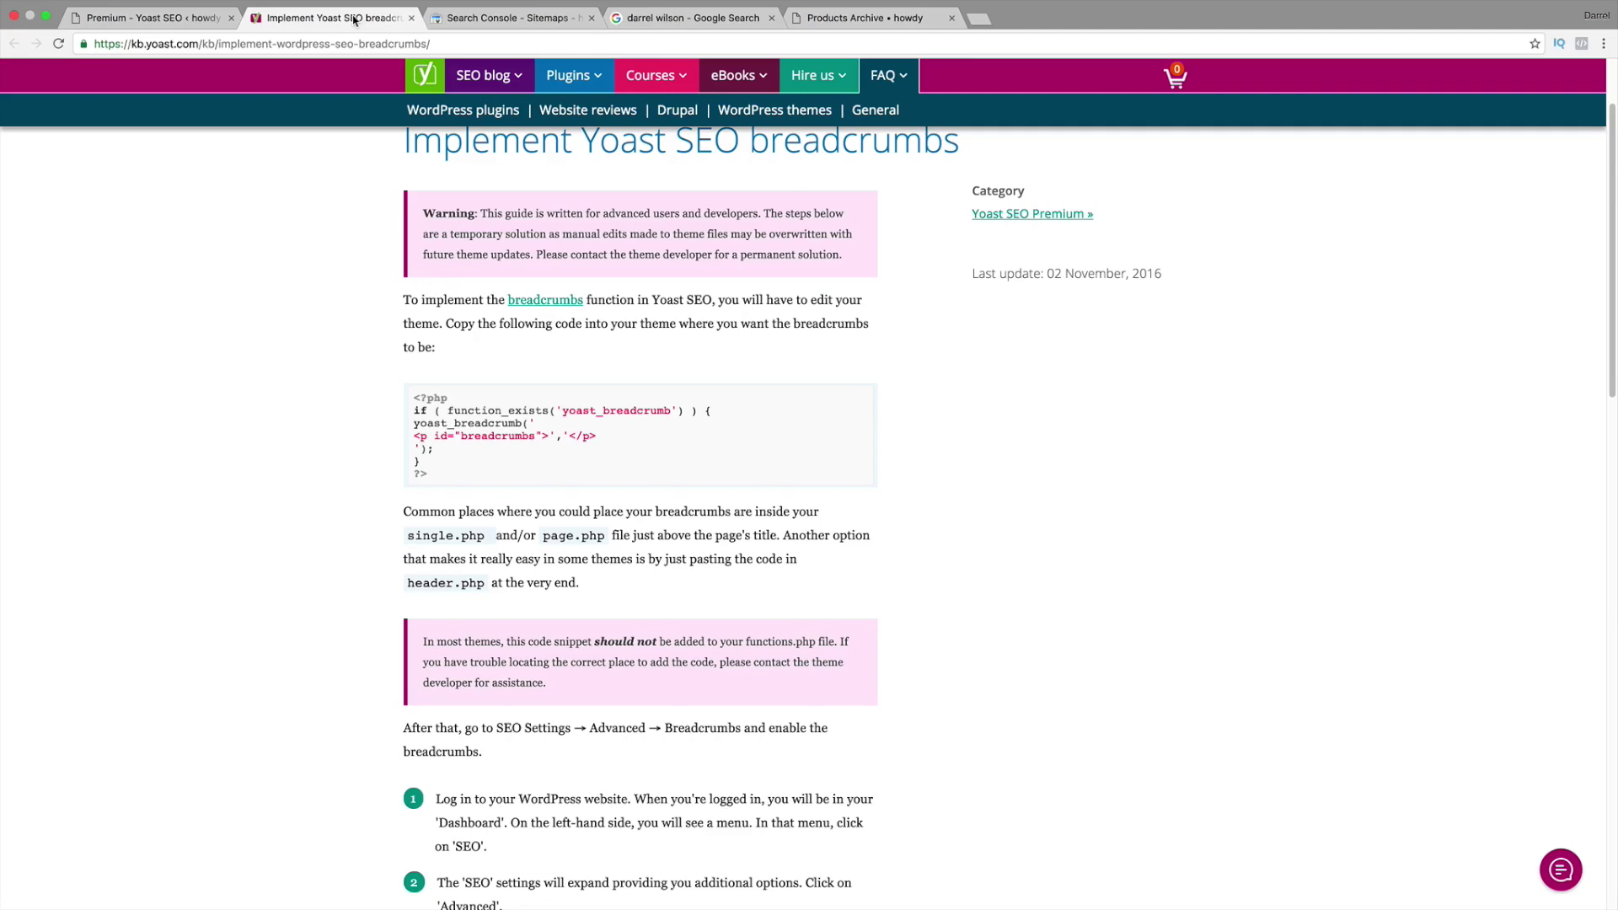
{"action": "left_click", "coordinate": [239, 19]}
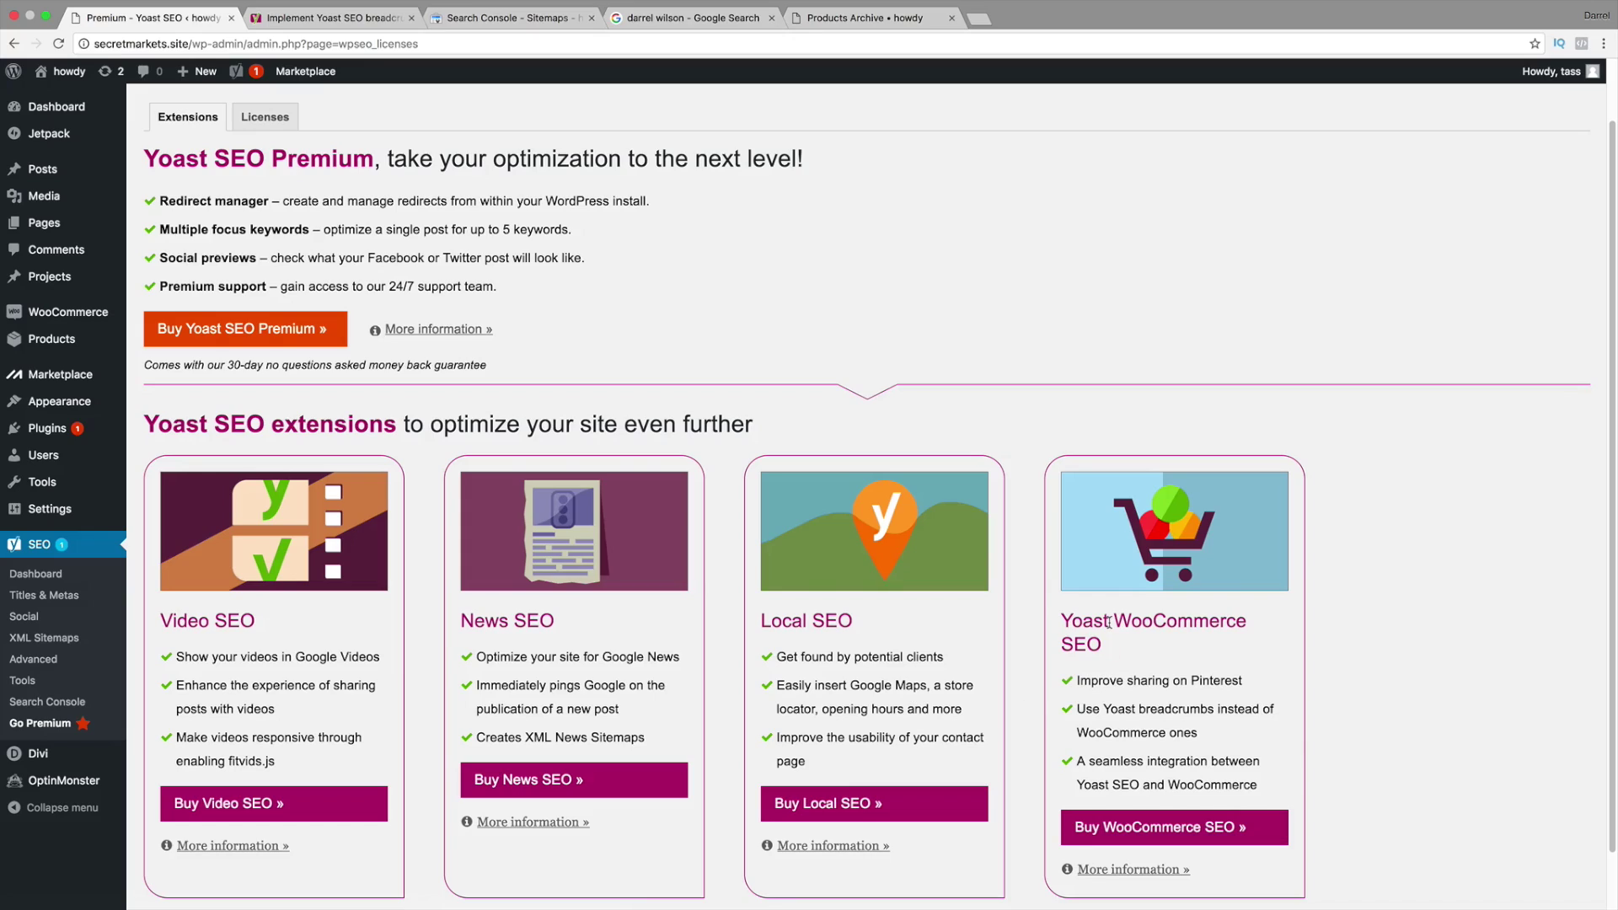
{"action": "left_click_drag", "start_coordinate": [1094, 622], "coordinate": [1203, 649]}
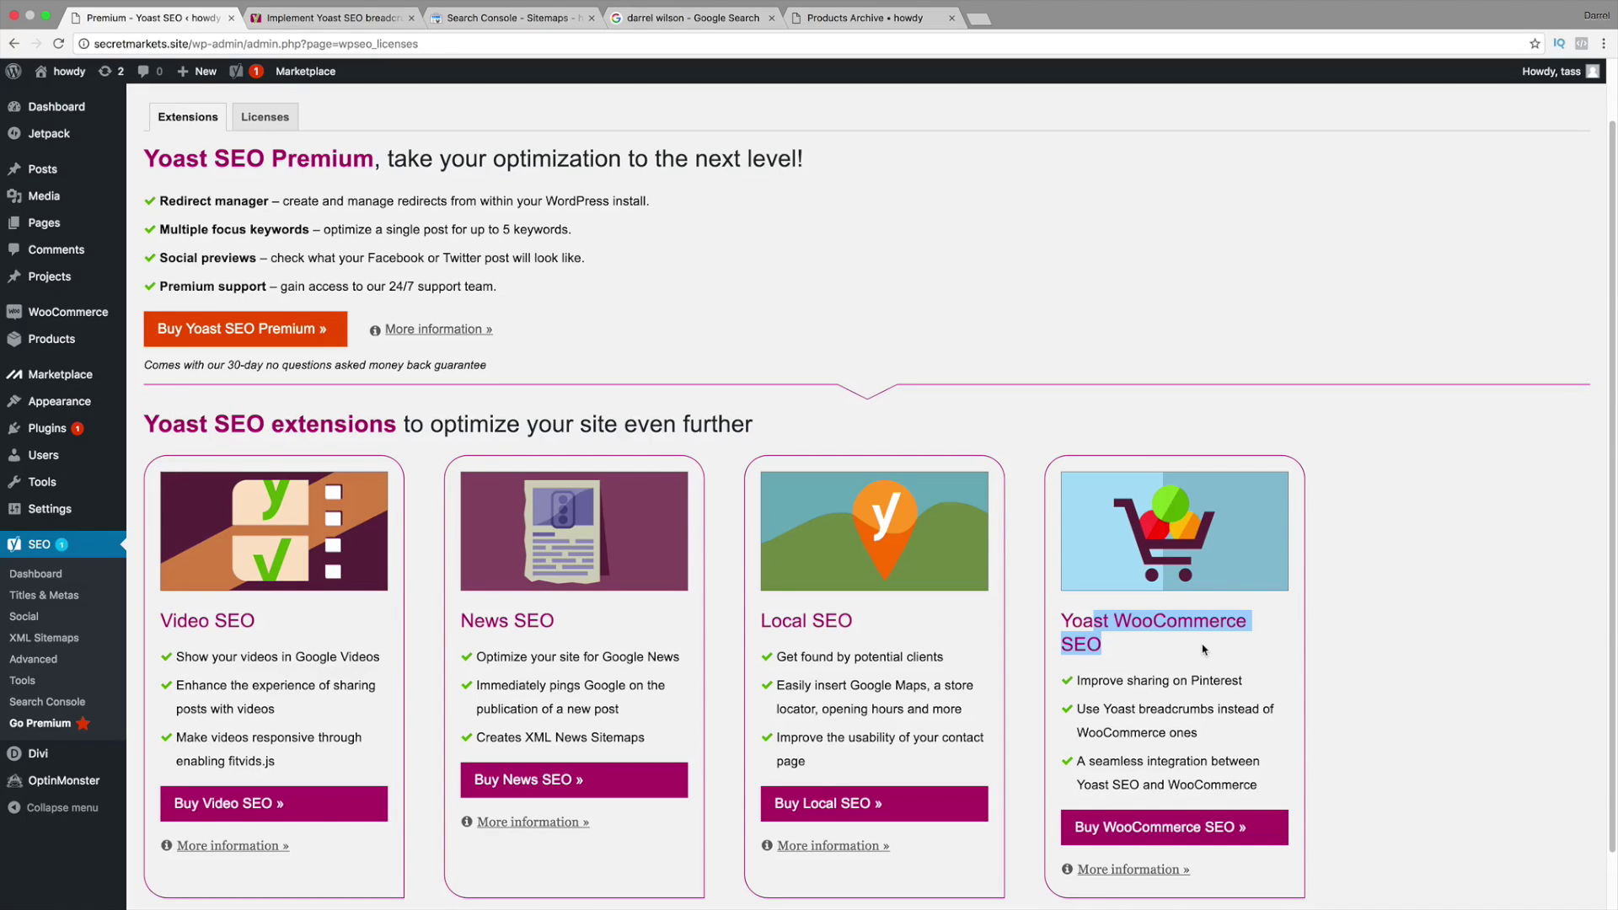
Step: Open the Freelancer website in the browser tab that holds the Yoast breadcrumbs guide
{"action": "left_click", "coordinate": [377, 25]}
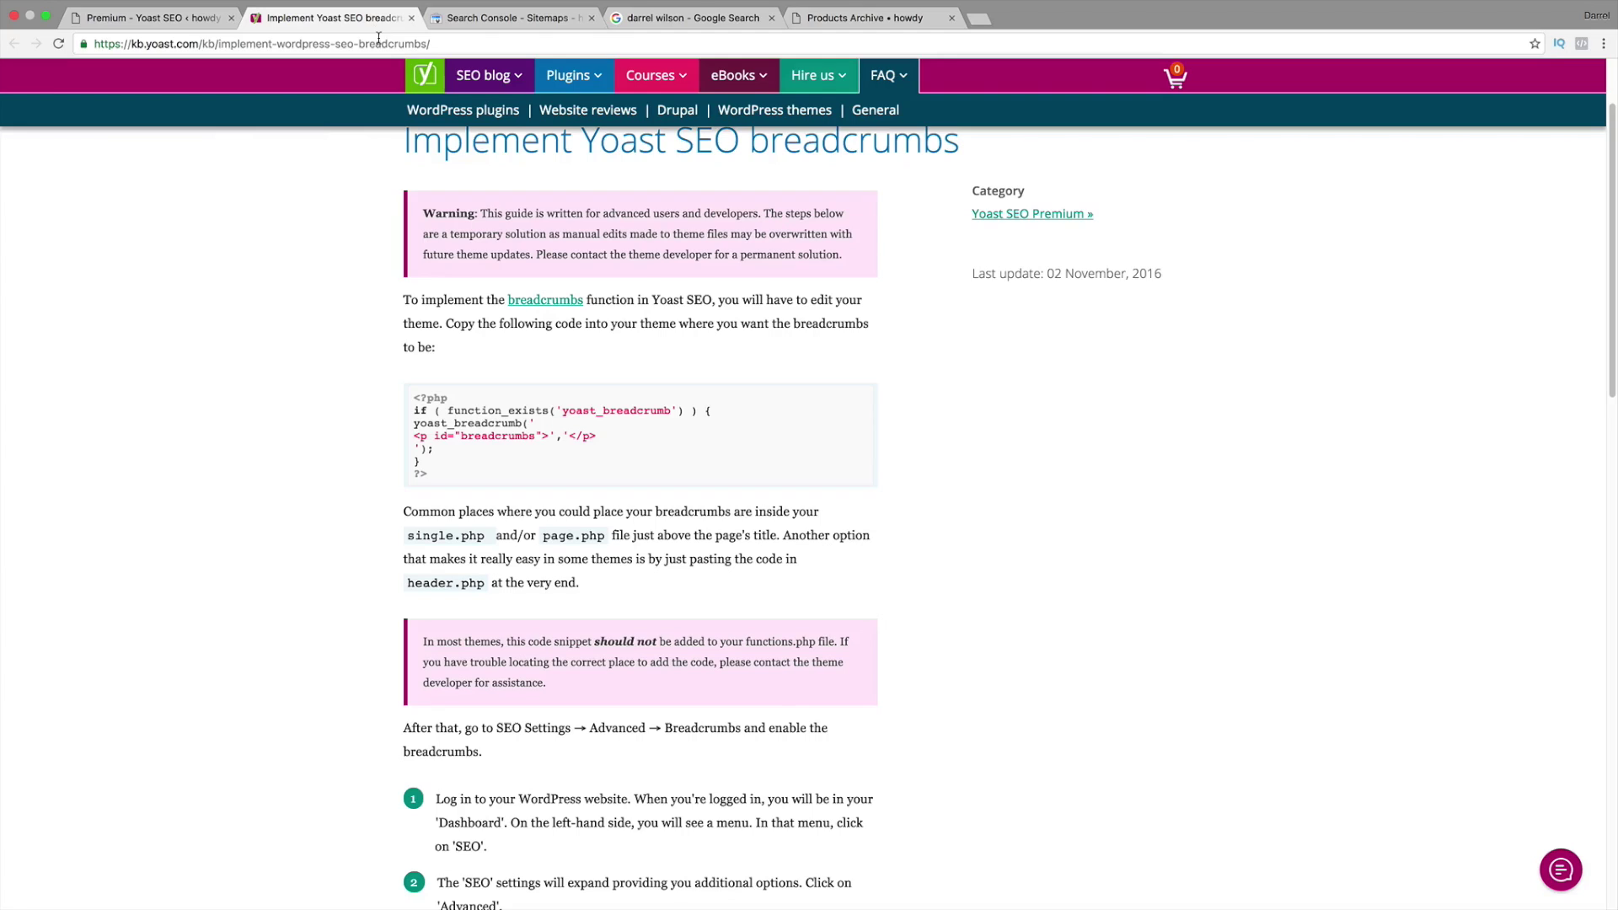
{"action": "left_click", "coordinate": [379, 43]}
{"action": "type", "text": "freelancer"}
{"action": "key", "text": "Return"}
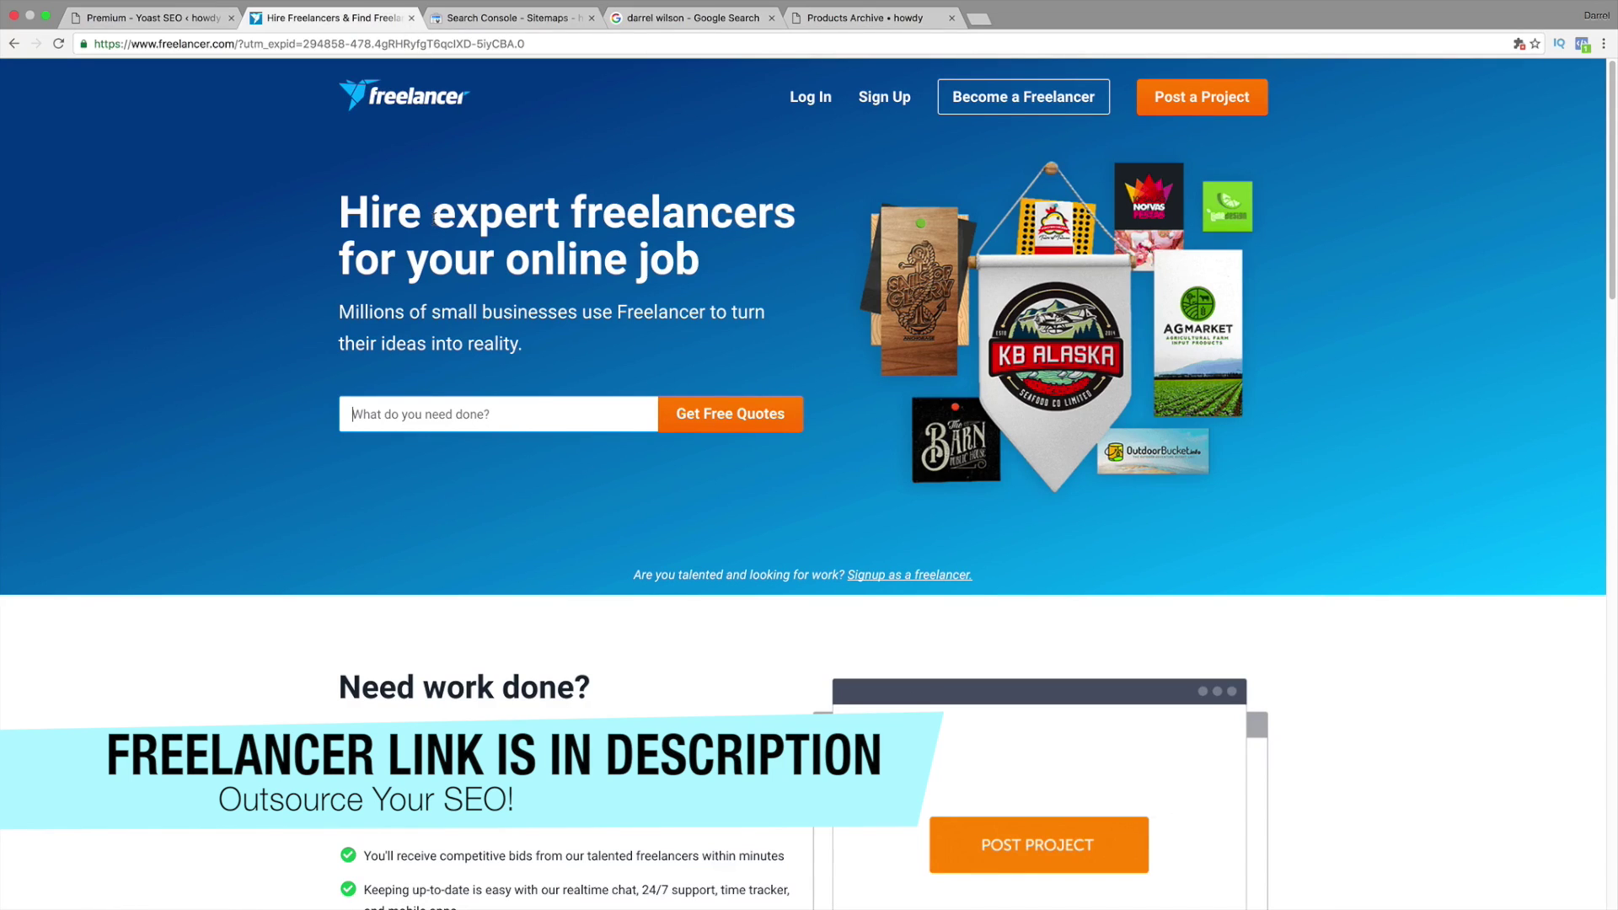
Step: Start a free quote request for seo with a fixed-price budget of Micro Project ($10-30 USD)
{"action": "left_click", "coordinate": [498, 414]}
{"action": "type", "text": "seo"}
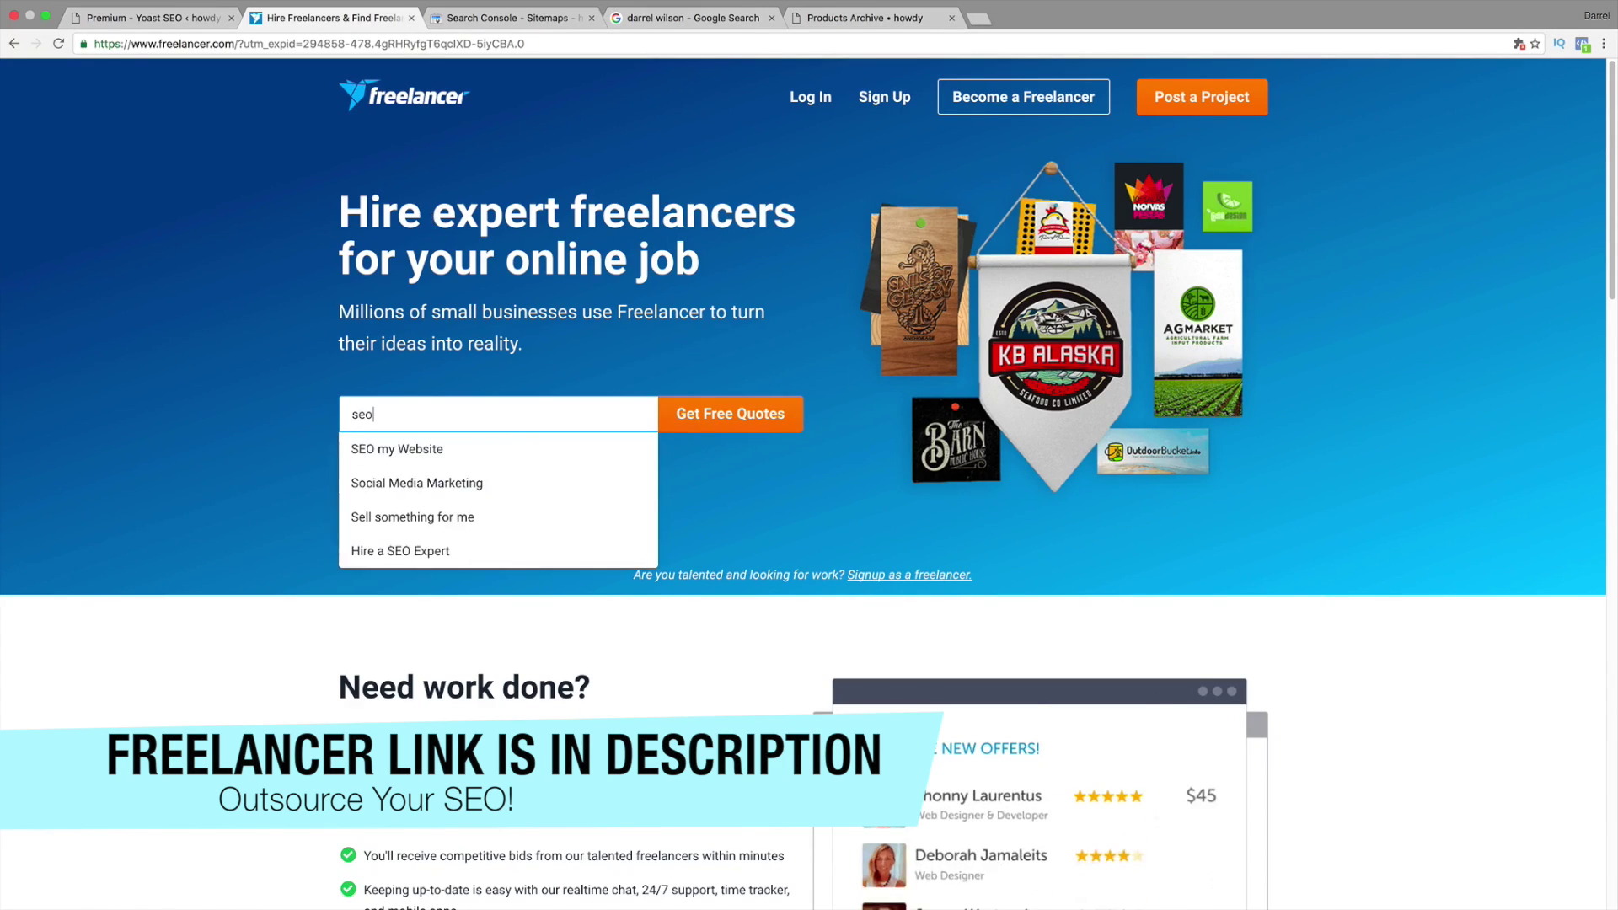
{"action": "left_click", "coordinate": [729, 413]}
{"action": "left_click", "coordinate": [843, 475]}
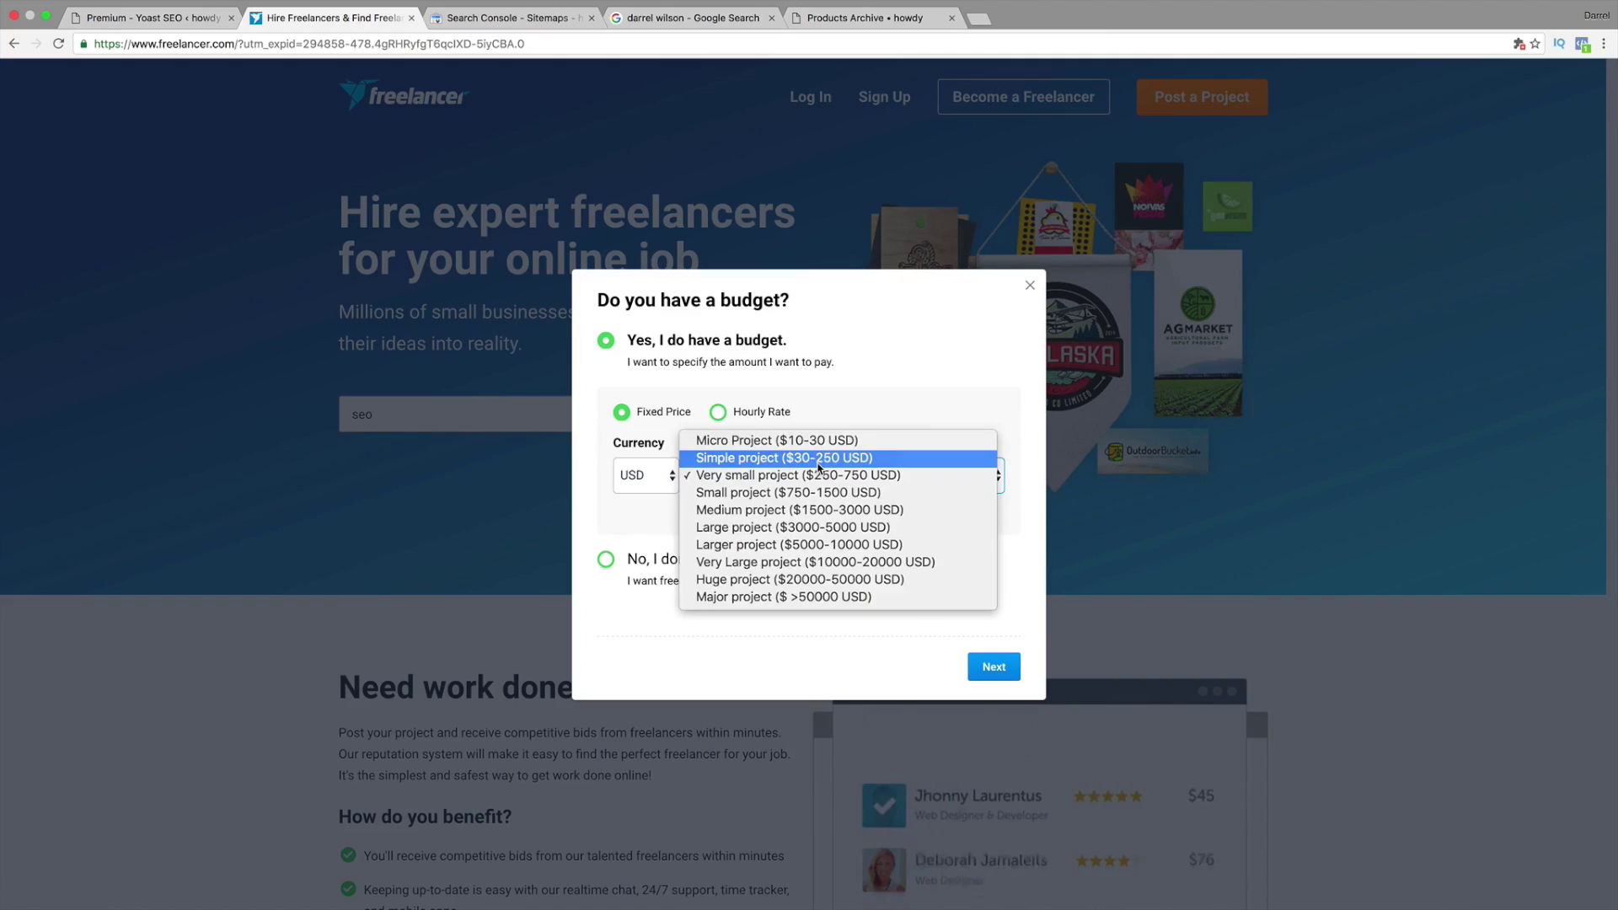
{"action": "left_click", "coordinate": [775, 436]}
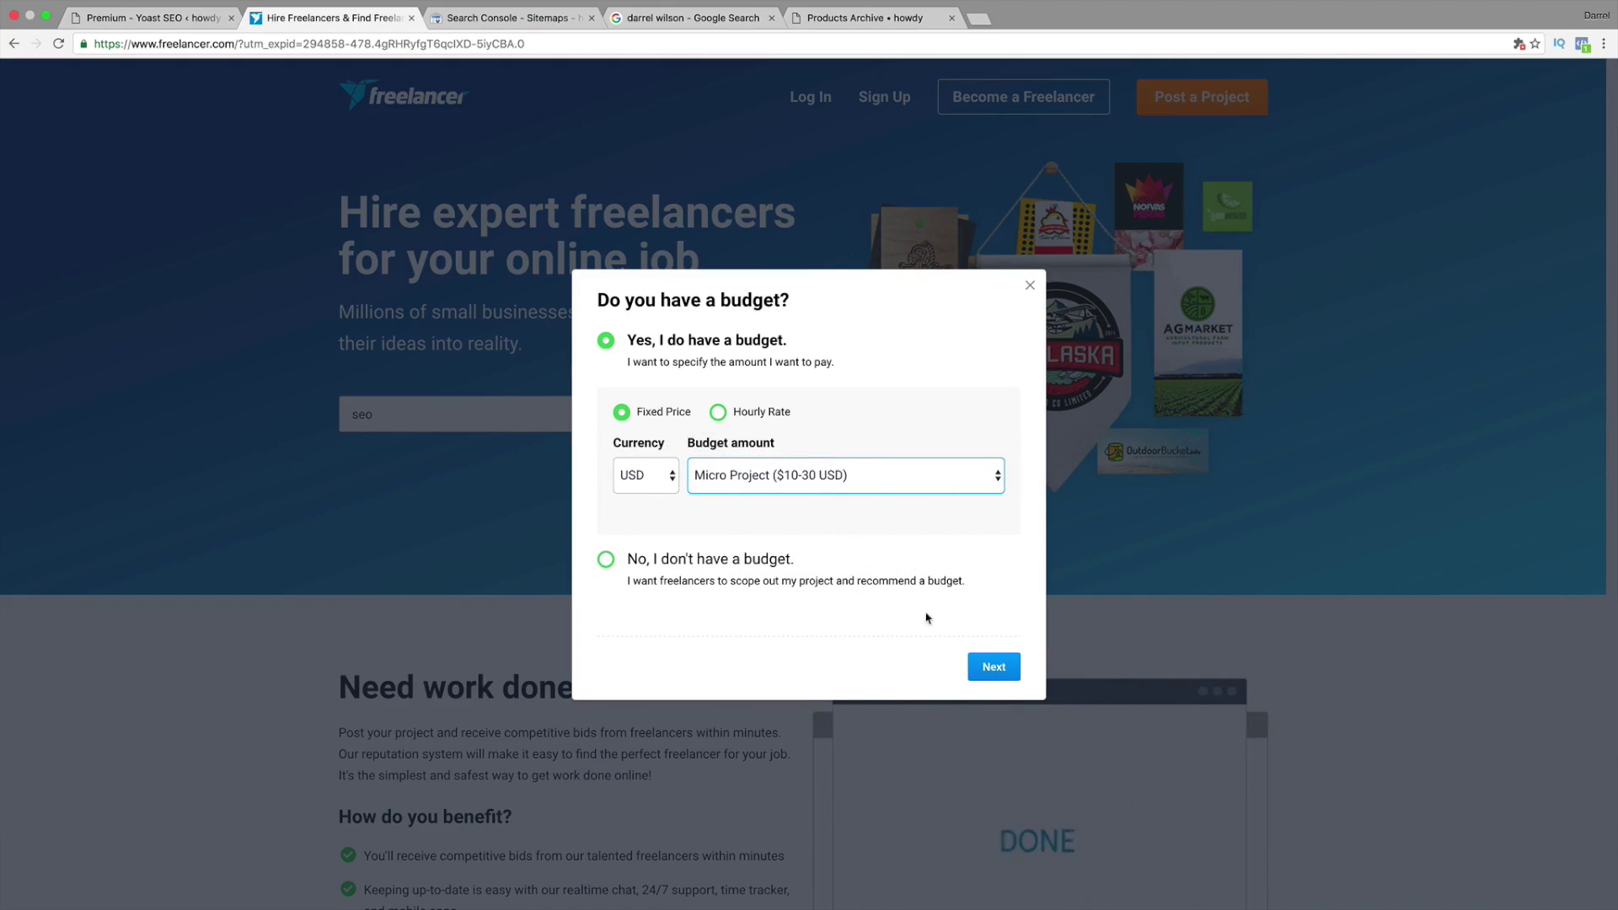
{"action": "left_click", "coordinate": [994, 667]}
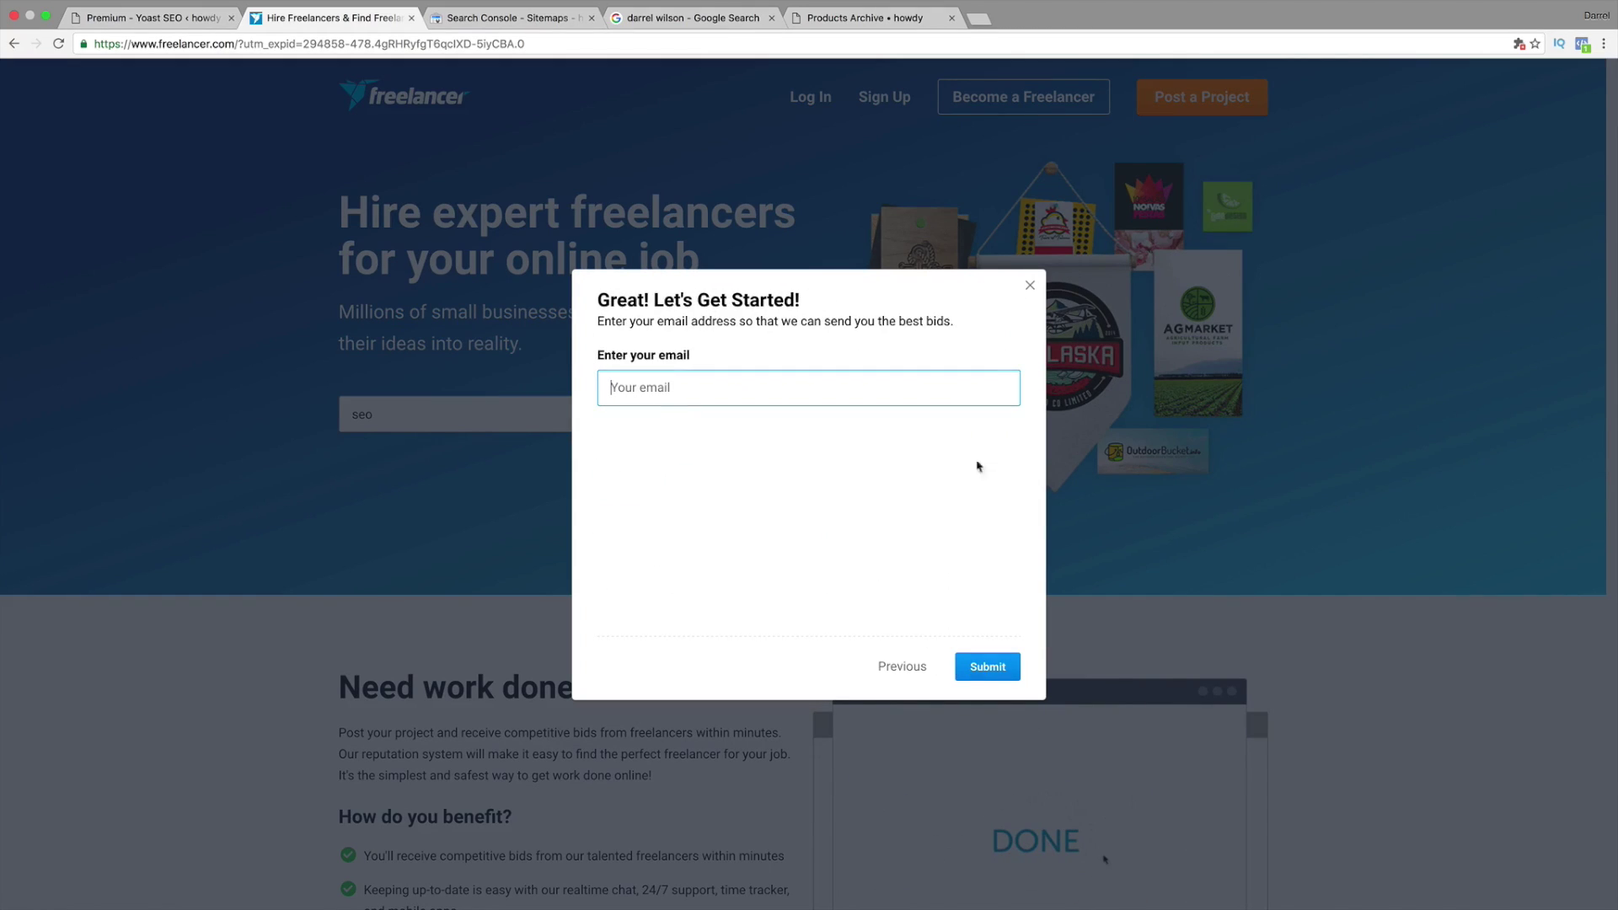
Step: Enter an e-mail address in the quote request, try to submit it and close the request dialog
{"action": "left_click", "coordinate": [969, 665]}
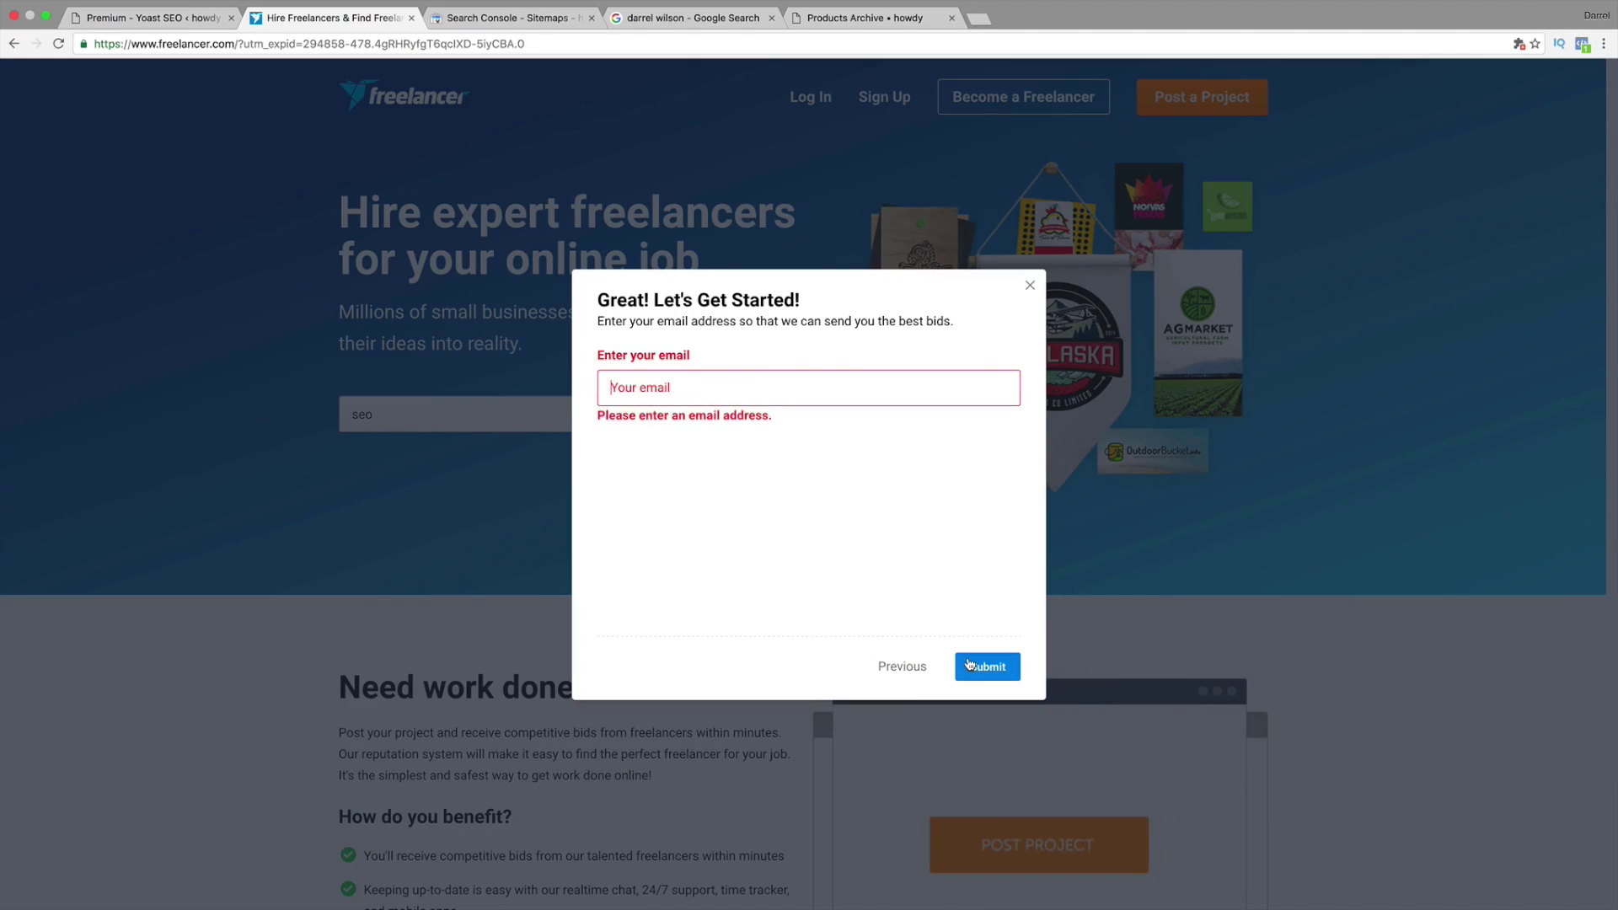
{"action": "type", "text": "dad@"}
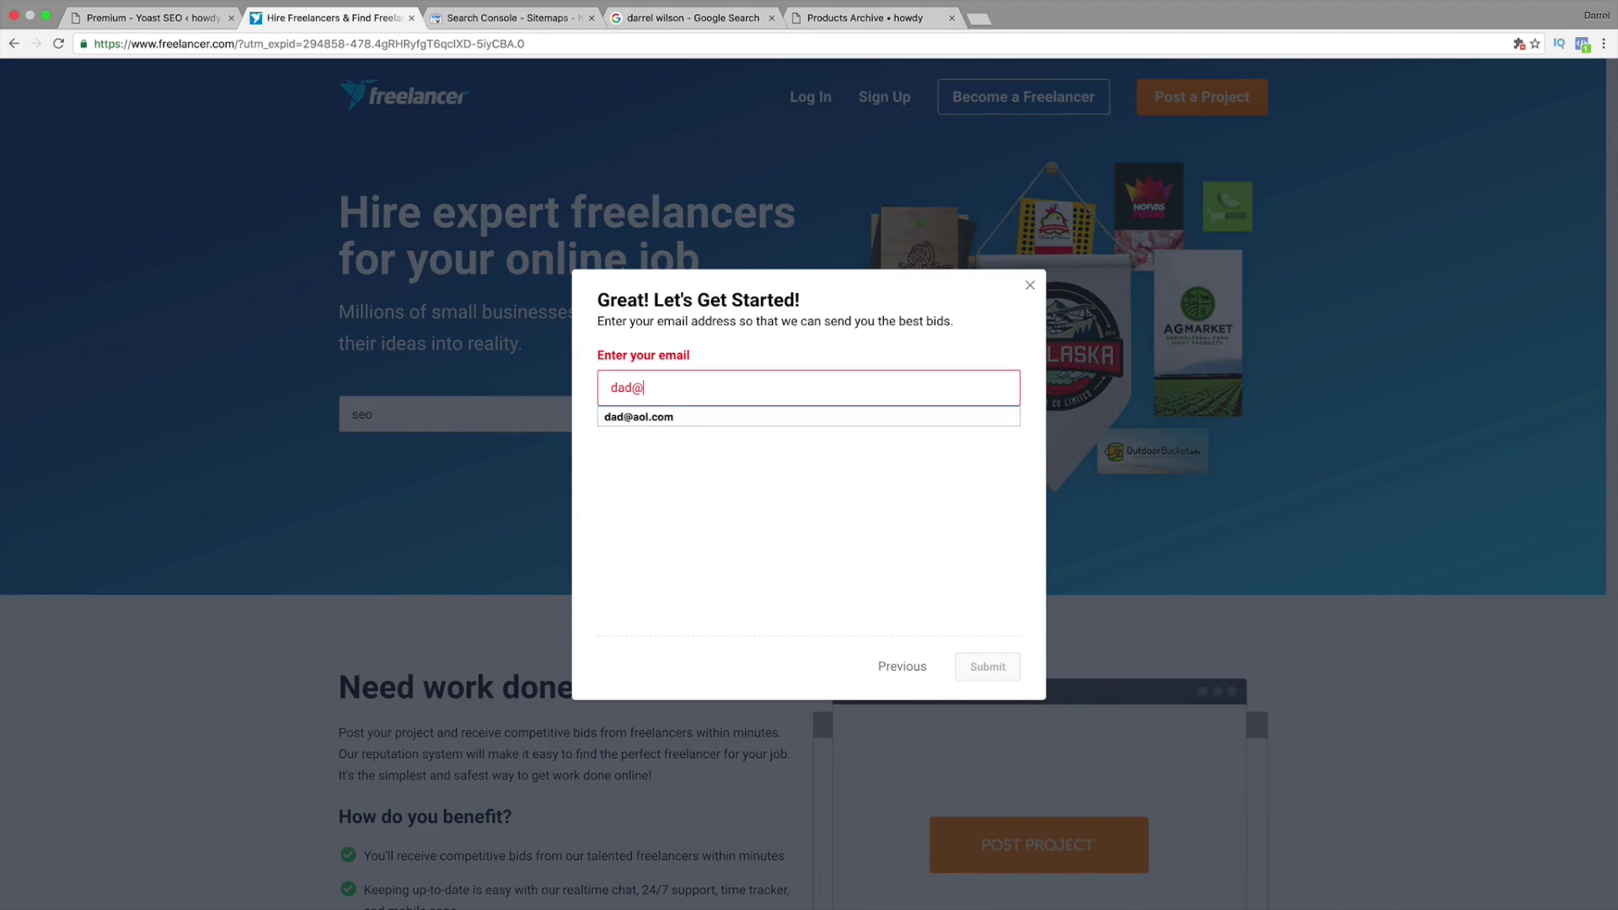
{"action": "left_click", "coordinate": [639, 417]}
{"action": "left_click", "coordinate": [1000, 675]}
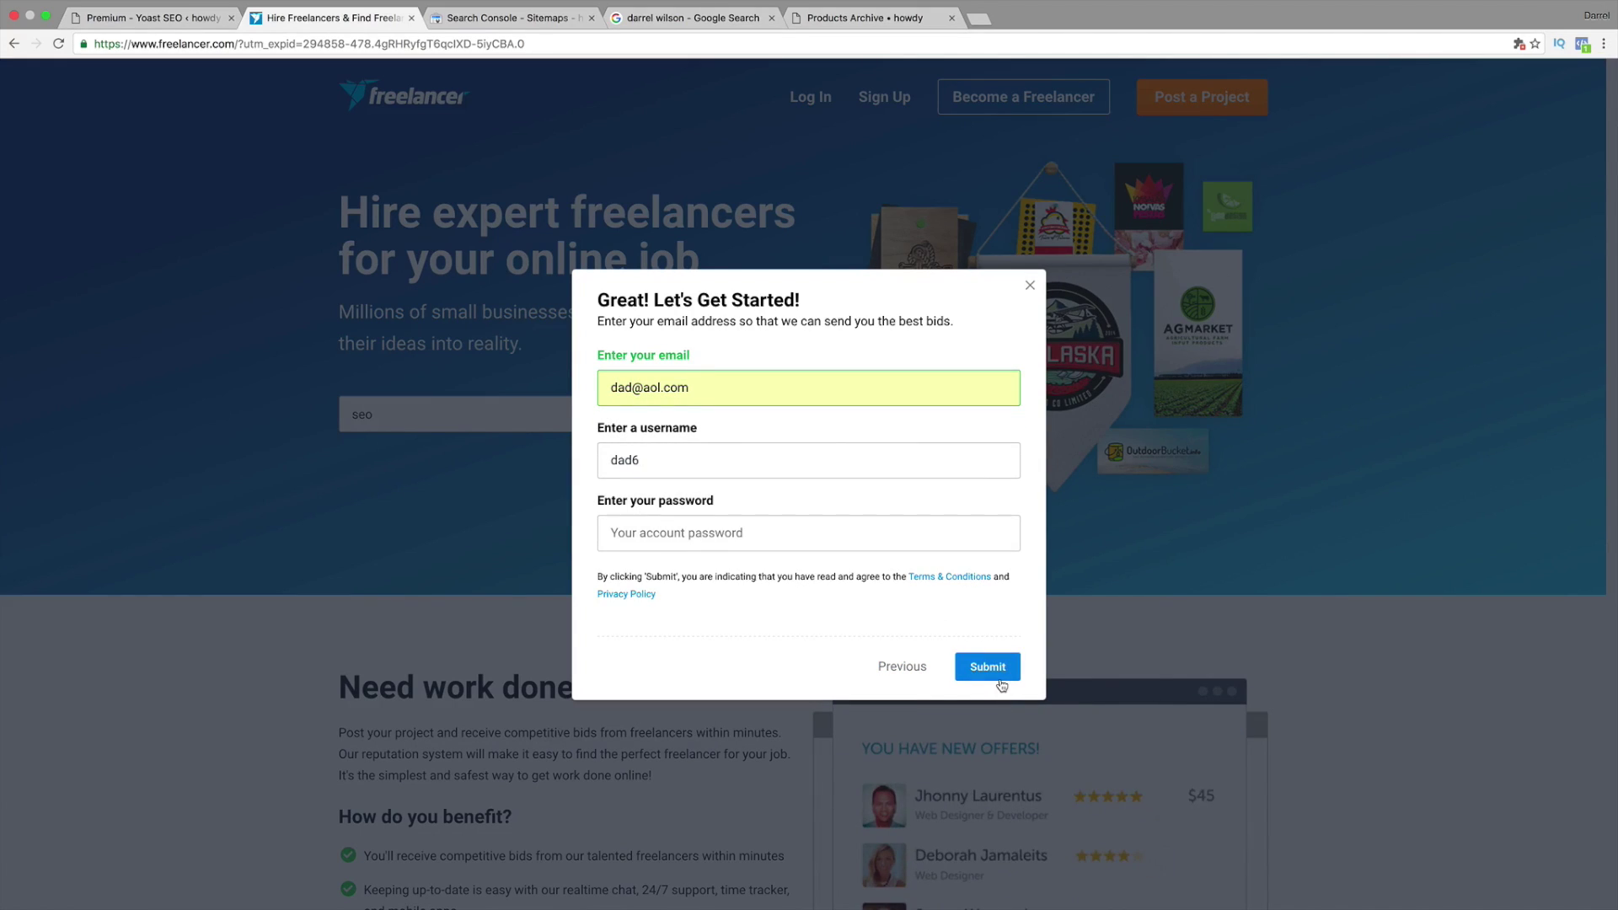
{"action": "left_click", "coordinate": [1029, 282]}
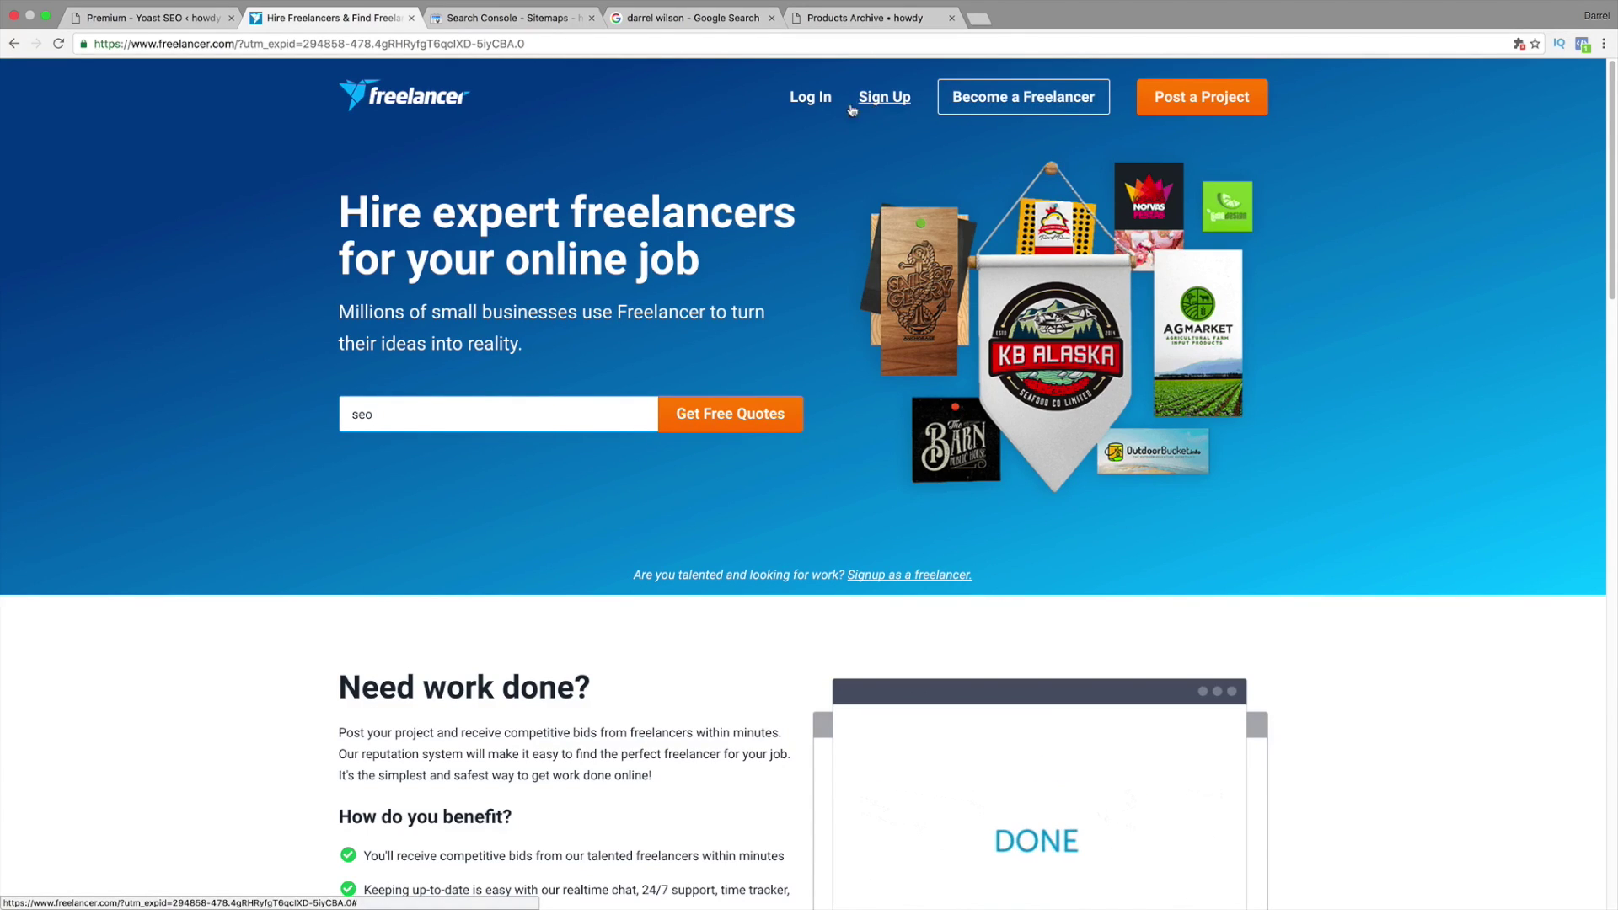
Step: Log in to the existing Freelancer account and search the site for seo
{"action": "left_click", "coordinate": [809, 98]}
{"action": "left_click", "coordinate": [813, 190]}
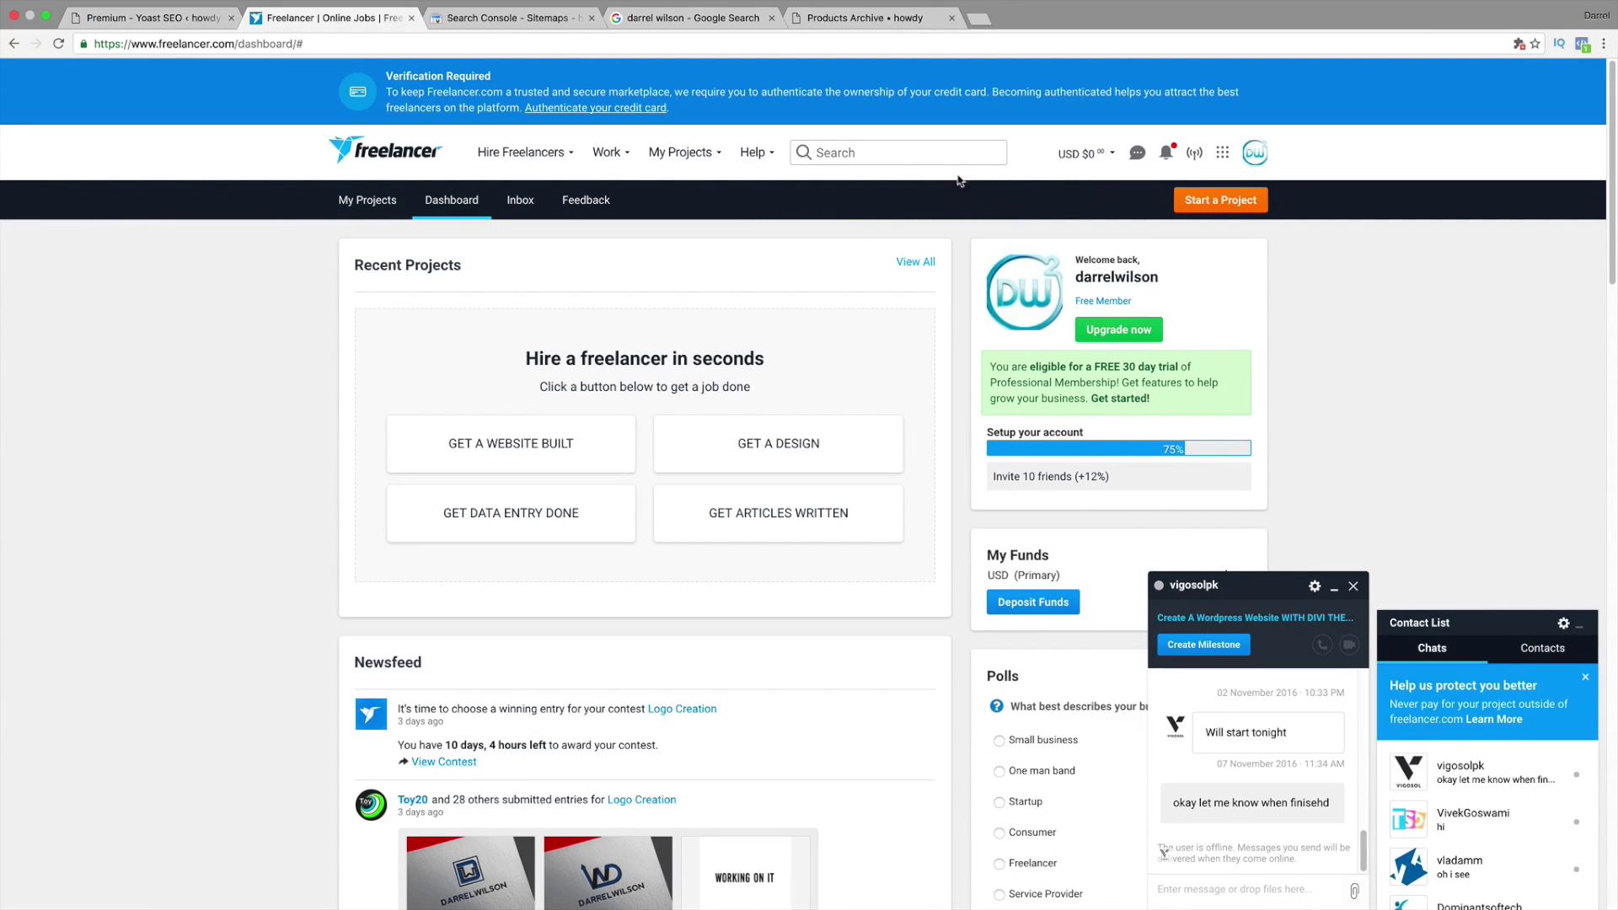
{"action": "left_click", "coordinate": [905, 155]}
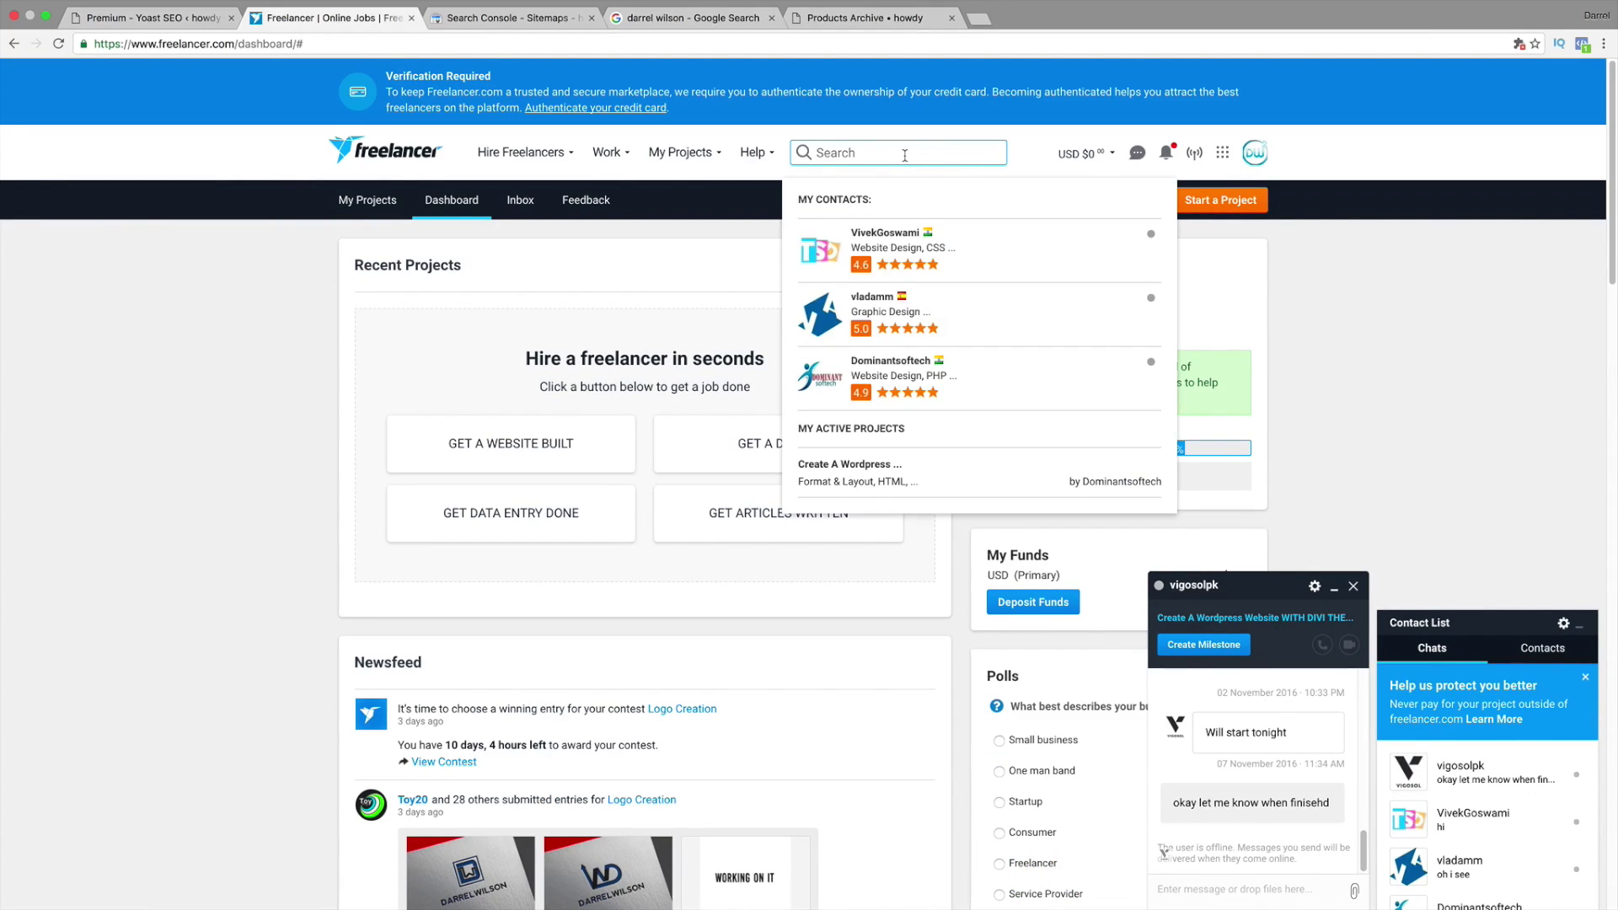
{"action": "type", "text": "seo"}
{"action": "key", "text": "Return"}
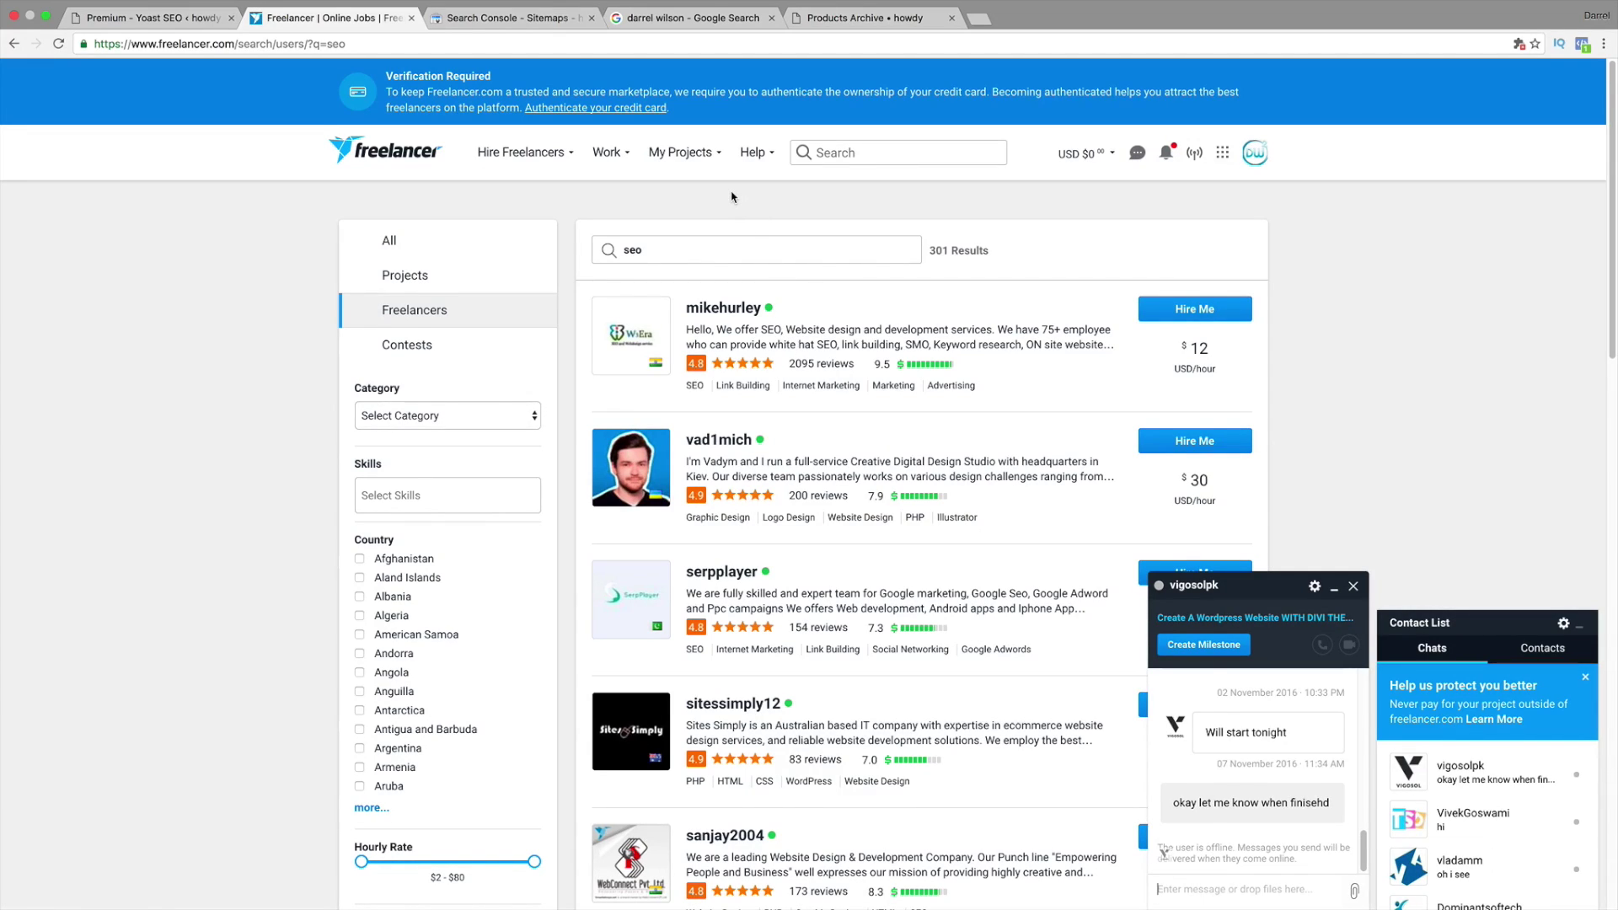
Step: Look through the listed seo freelancers' ratings and hourly rates and the earlier messages in the open chat
{"action": "scroll", "coordinate": [835, 563], "scroll_direction": "down", "scroll_amount": 8}
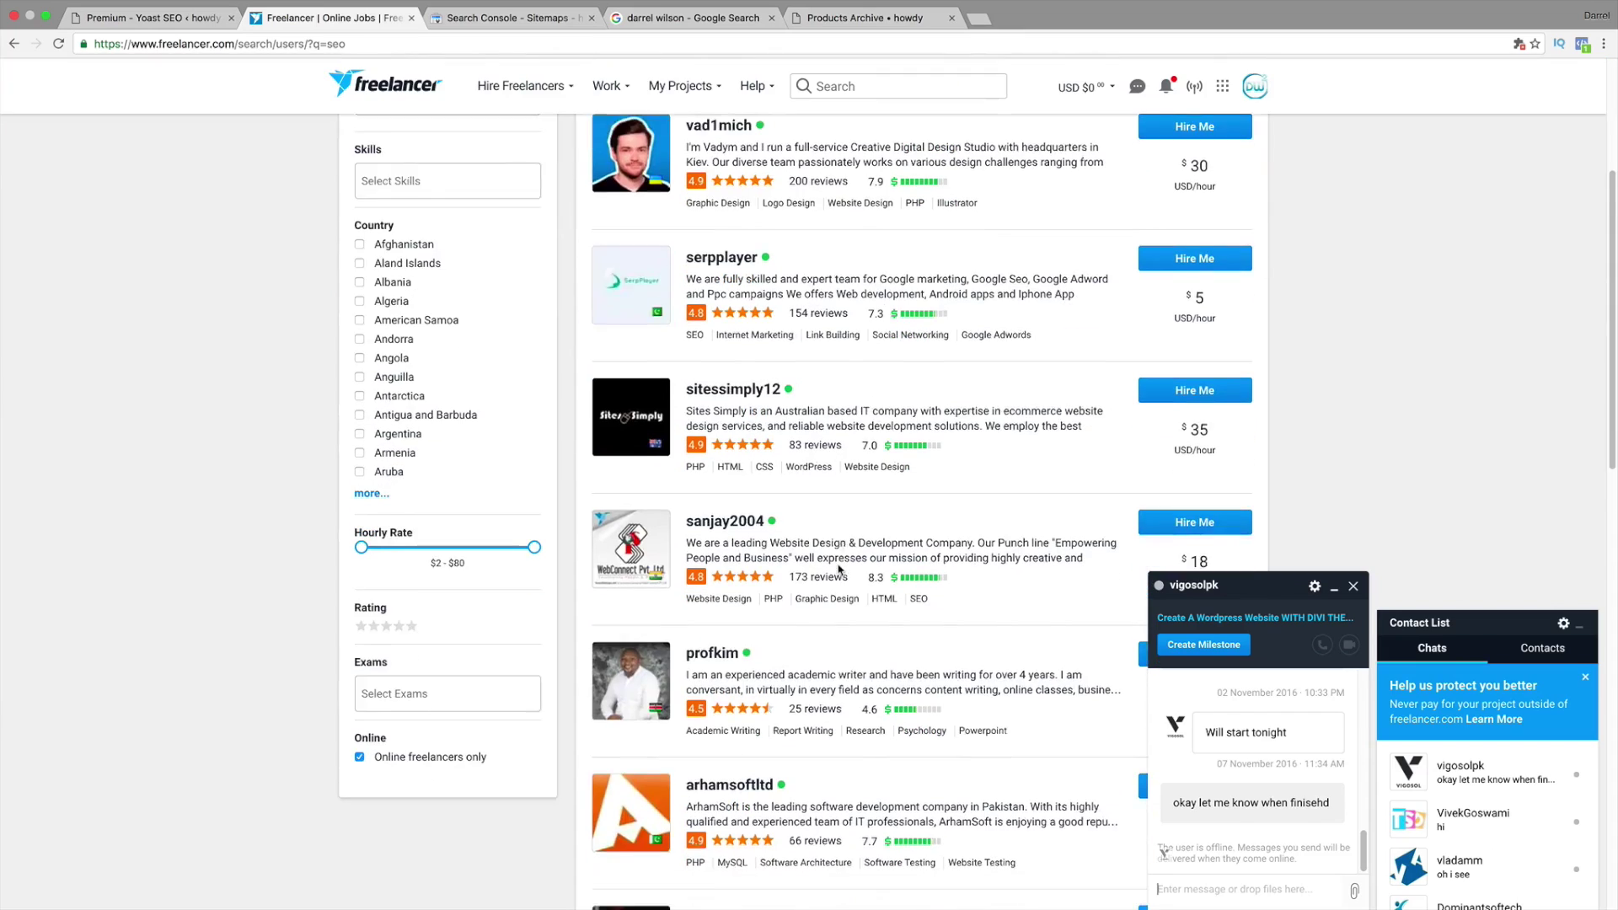
{"action": "scroll", "coordinate": [838, 570], "scroll_direction": "up", "scroll_amount": 8}
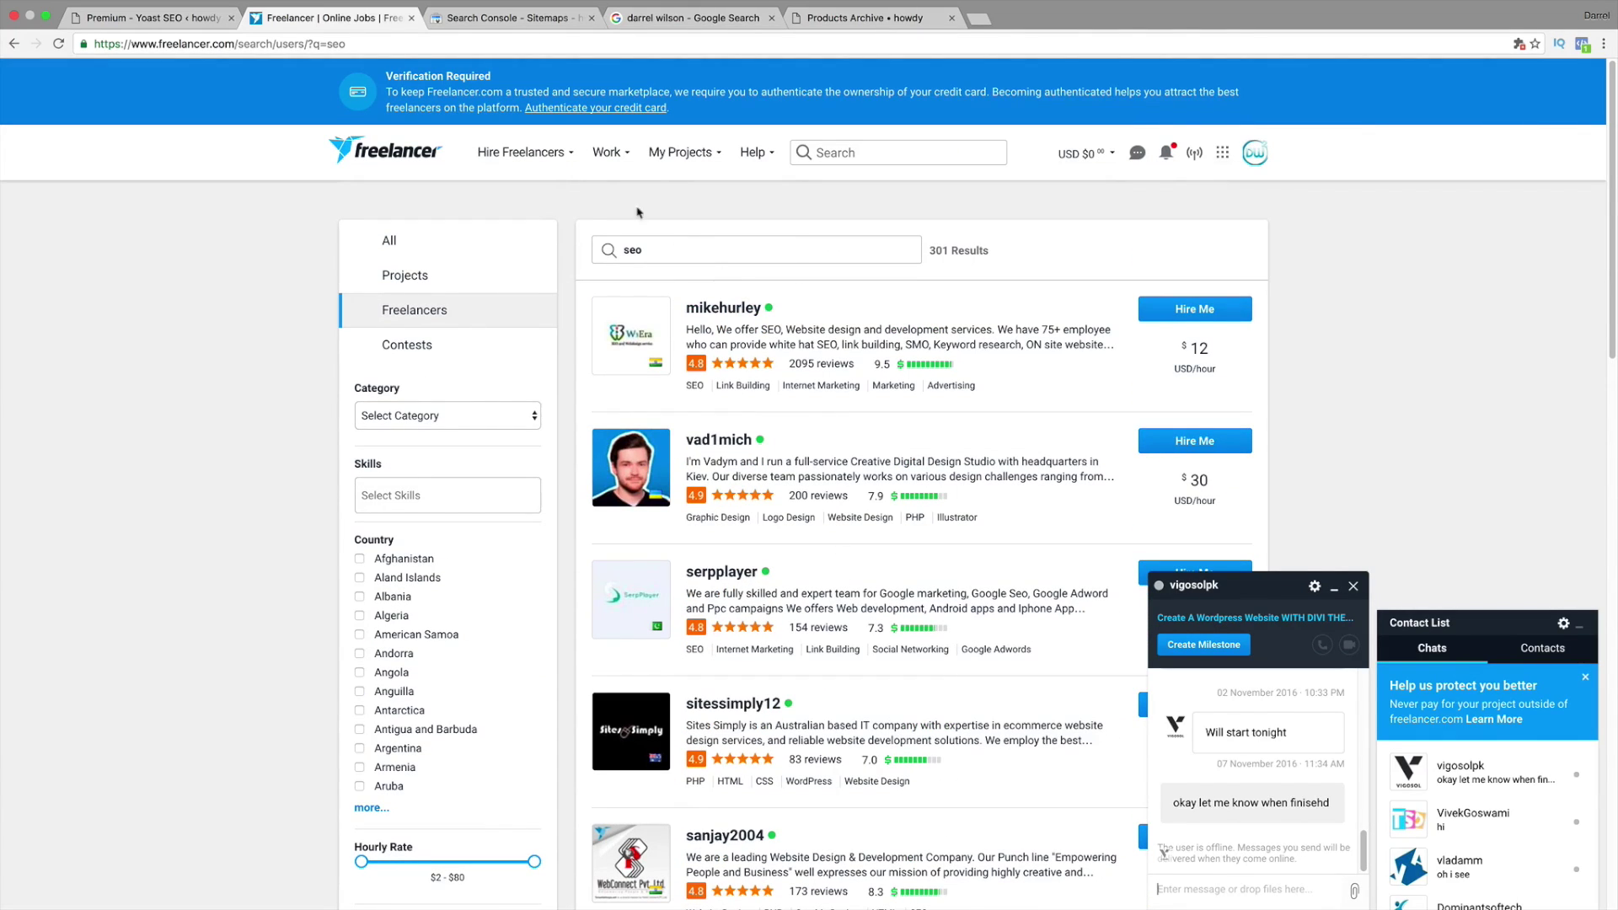
{"action": "mouse_move", "coordinate": [543, 160]}
{"action": "scroll", "coordinate": [1246, 718], "scroll_direction": "up", "scroll_amount": 5}
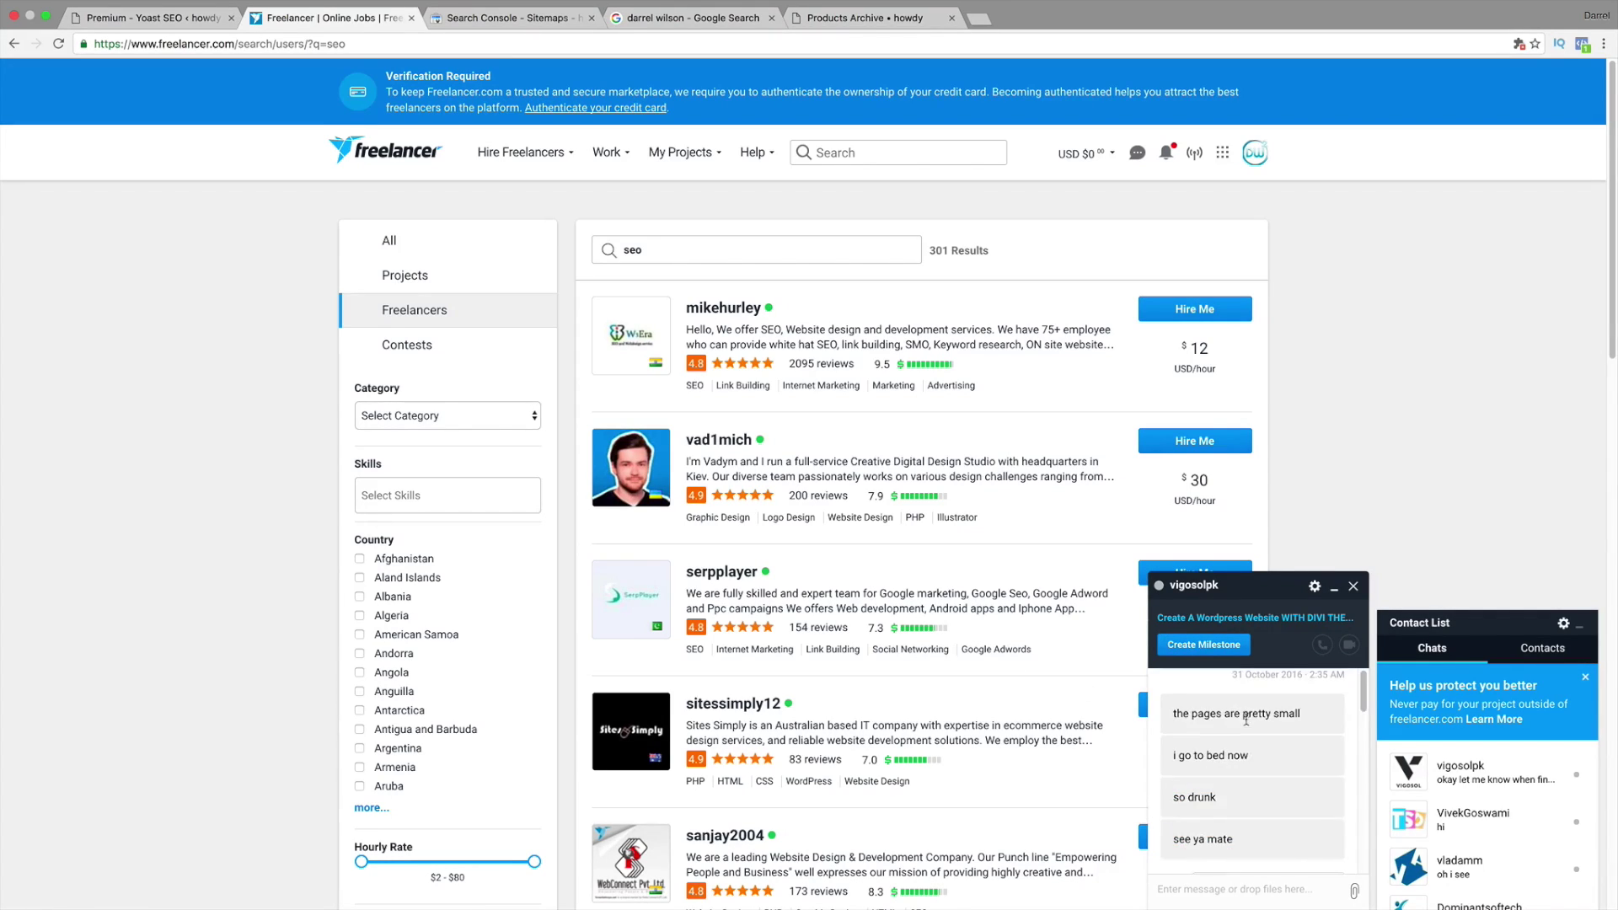
Step: Read through the rest of the open freelancer chat down to its most recent message
{"action": "scroll", "coordinate": [1251, 734], "scroll_direction": "down", "scroll_amount": 10}
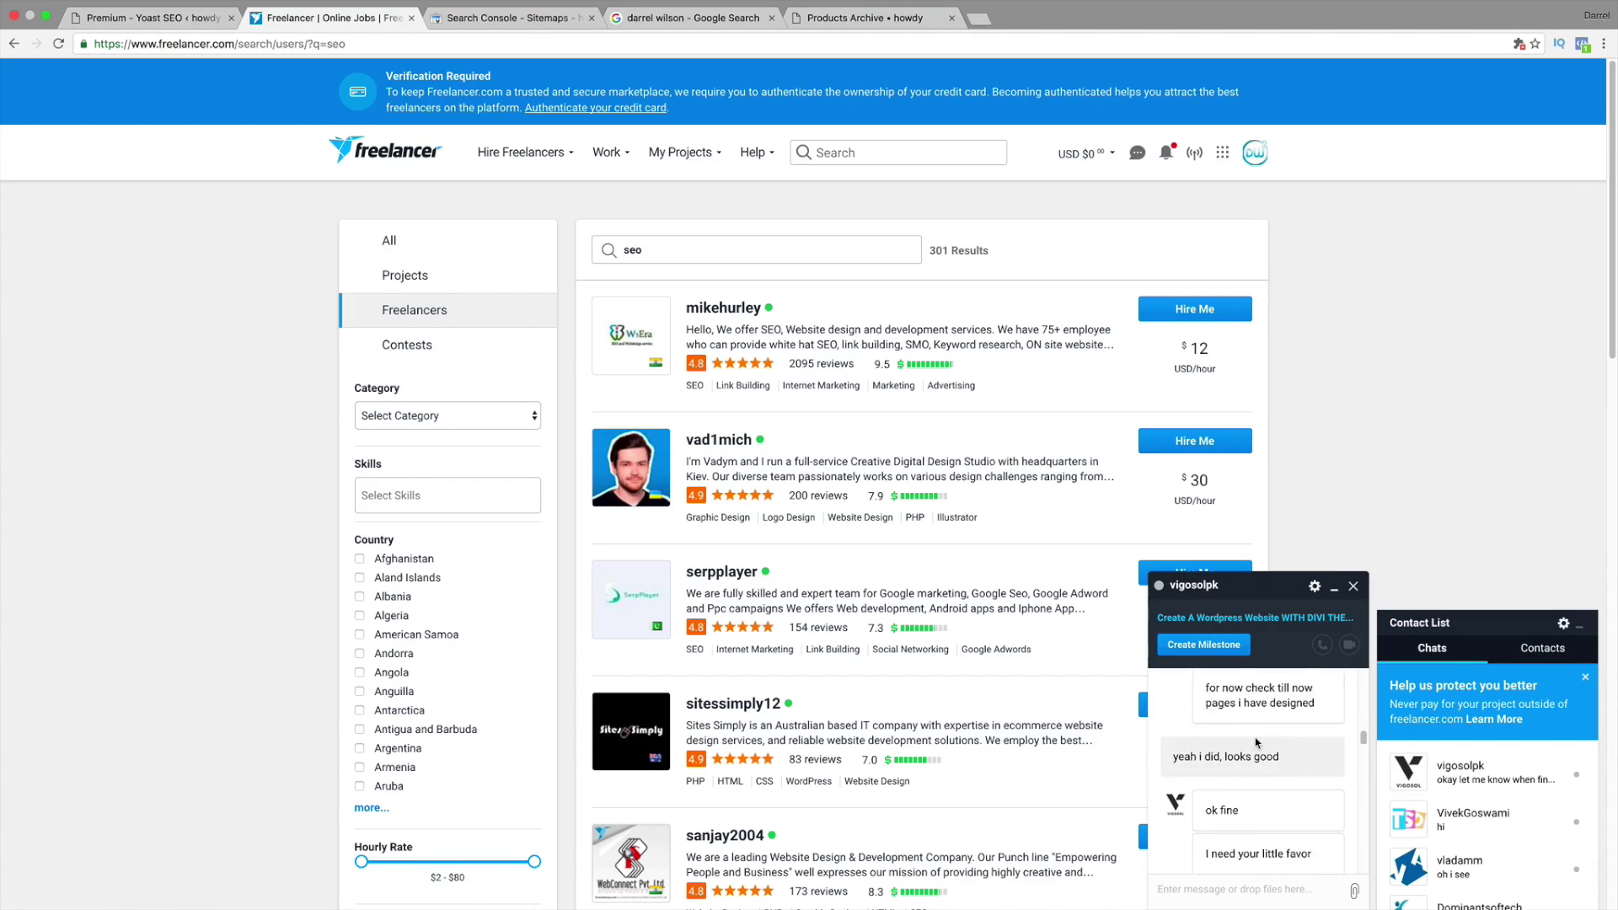
{"action": "scroll", "coordinate": [1256, 742], "scroll_direction": "down", "scroll_amount": 10}
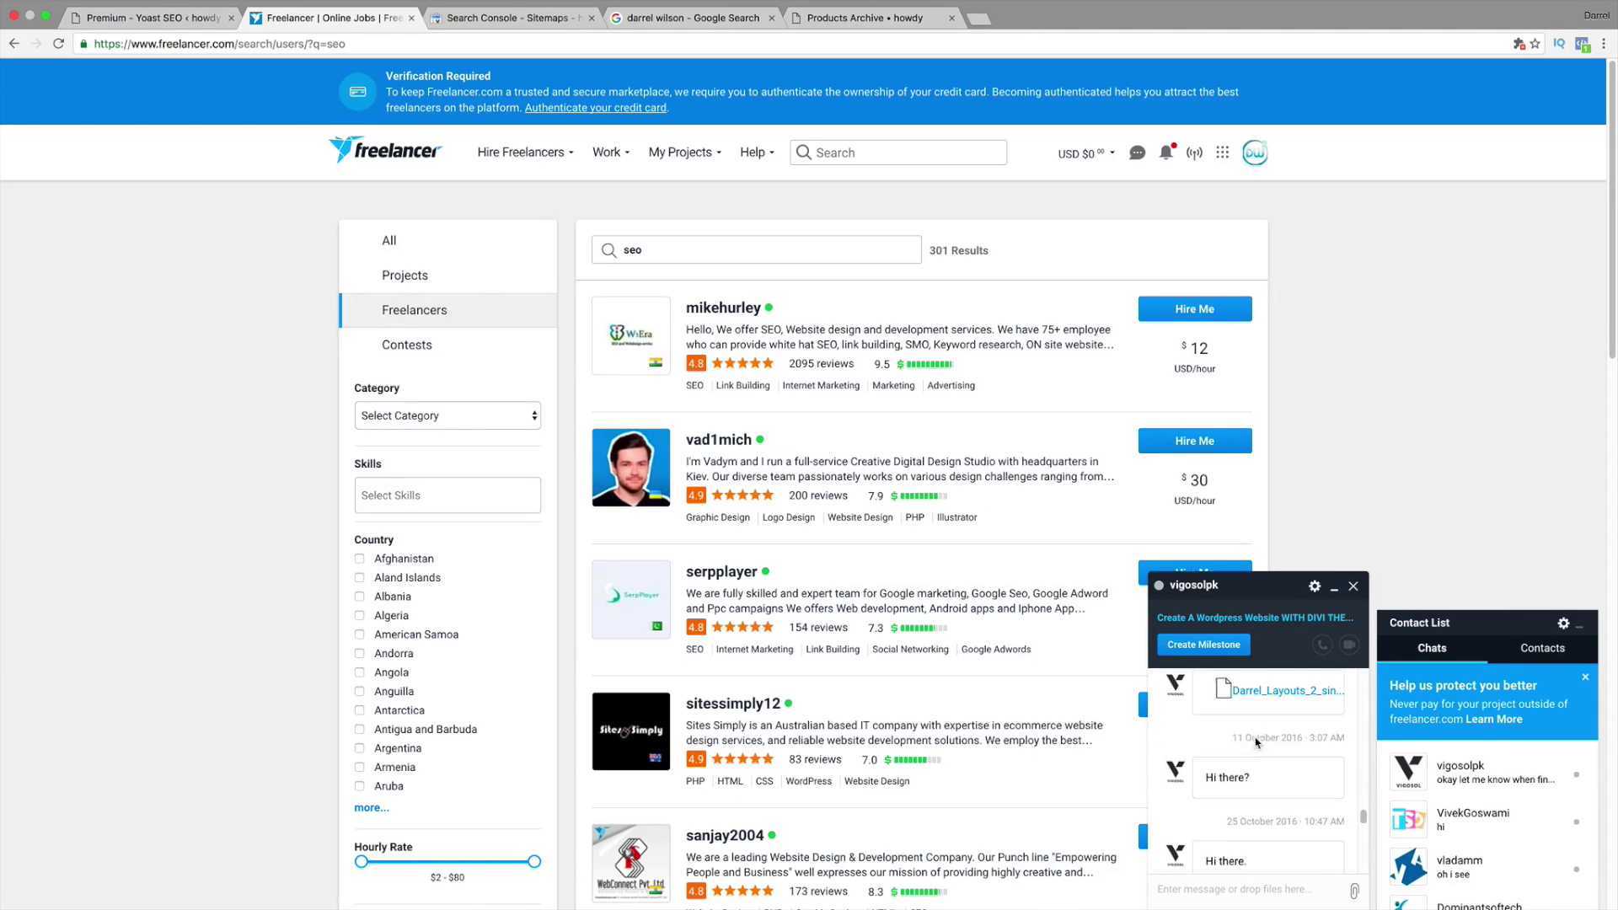
{"action": "scroll", "coordinate": [1256, 741], "scroll_direction": "down", "scroll_amount": 10}
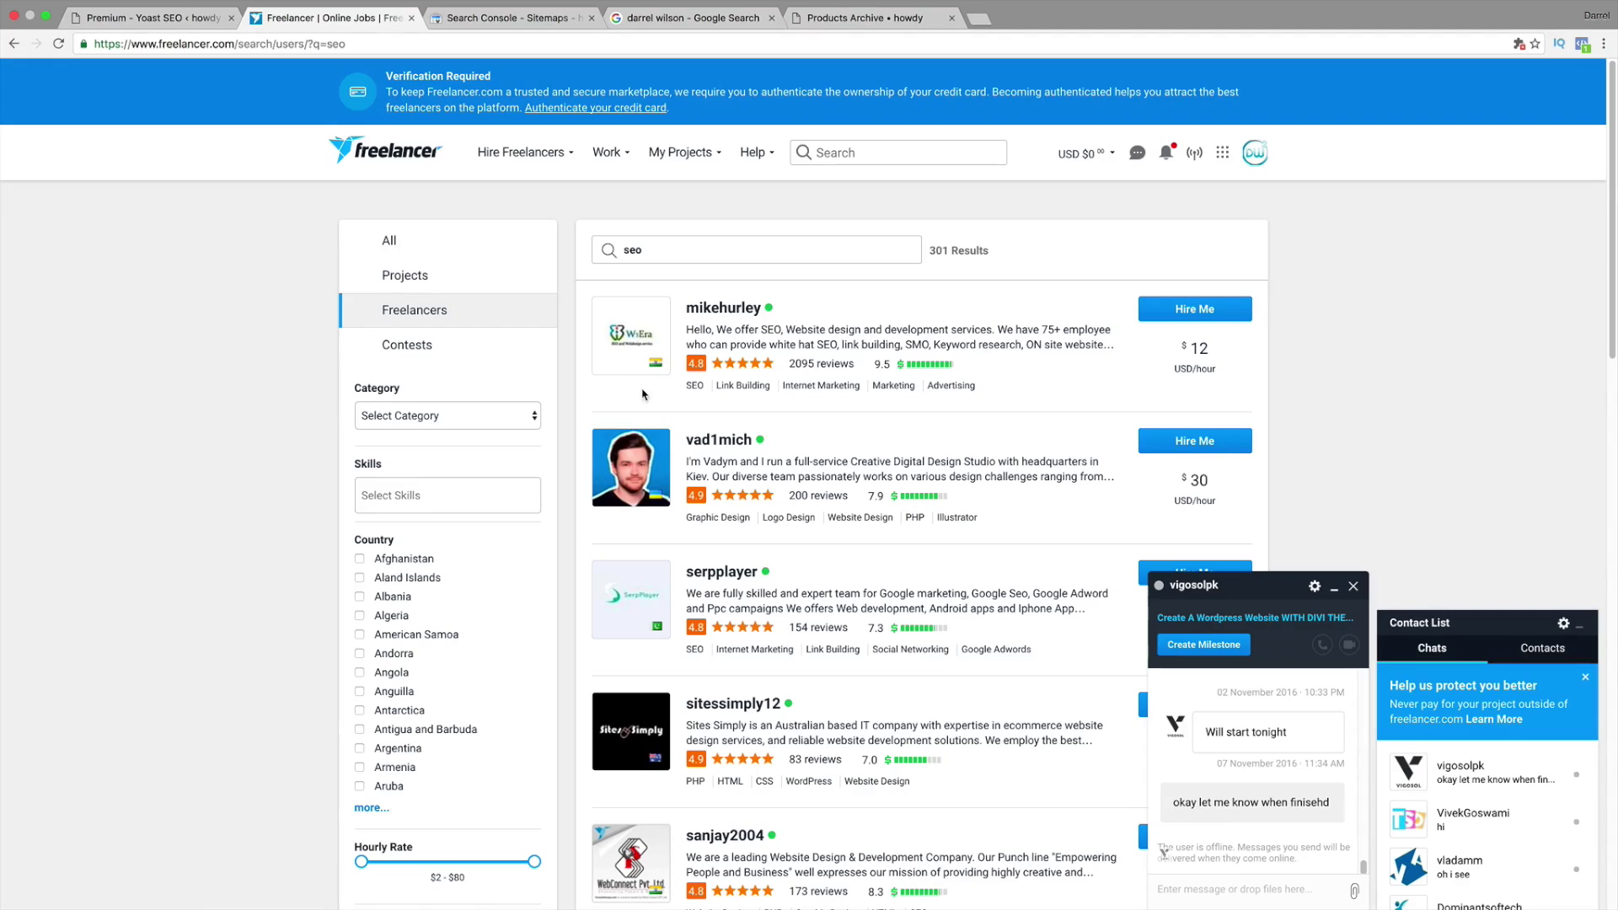
Step: Switch back to the WordPress admin and review Yoast SEO's Dashboard, Titles & Metas, Social, XML Sitemaps, Advanced, Tools and Search Console pages in order
{"action": "left_click", "coordinate": [168, 18]}
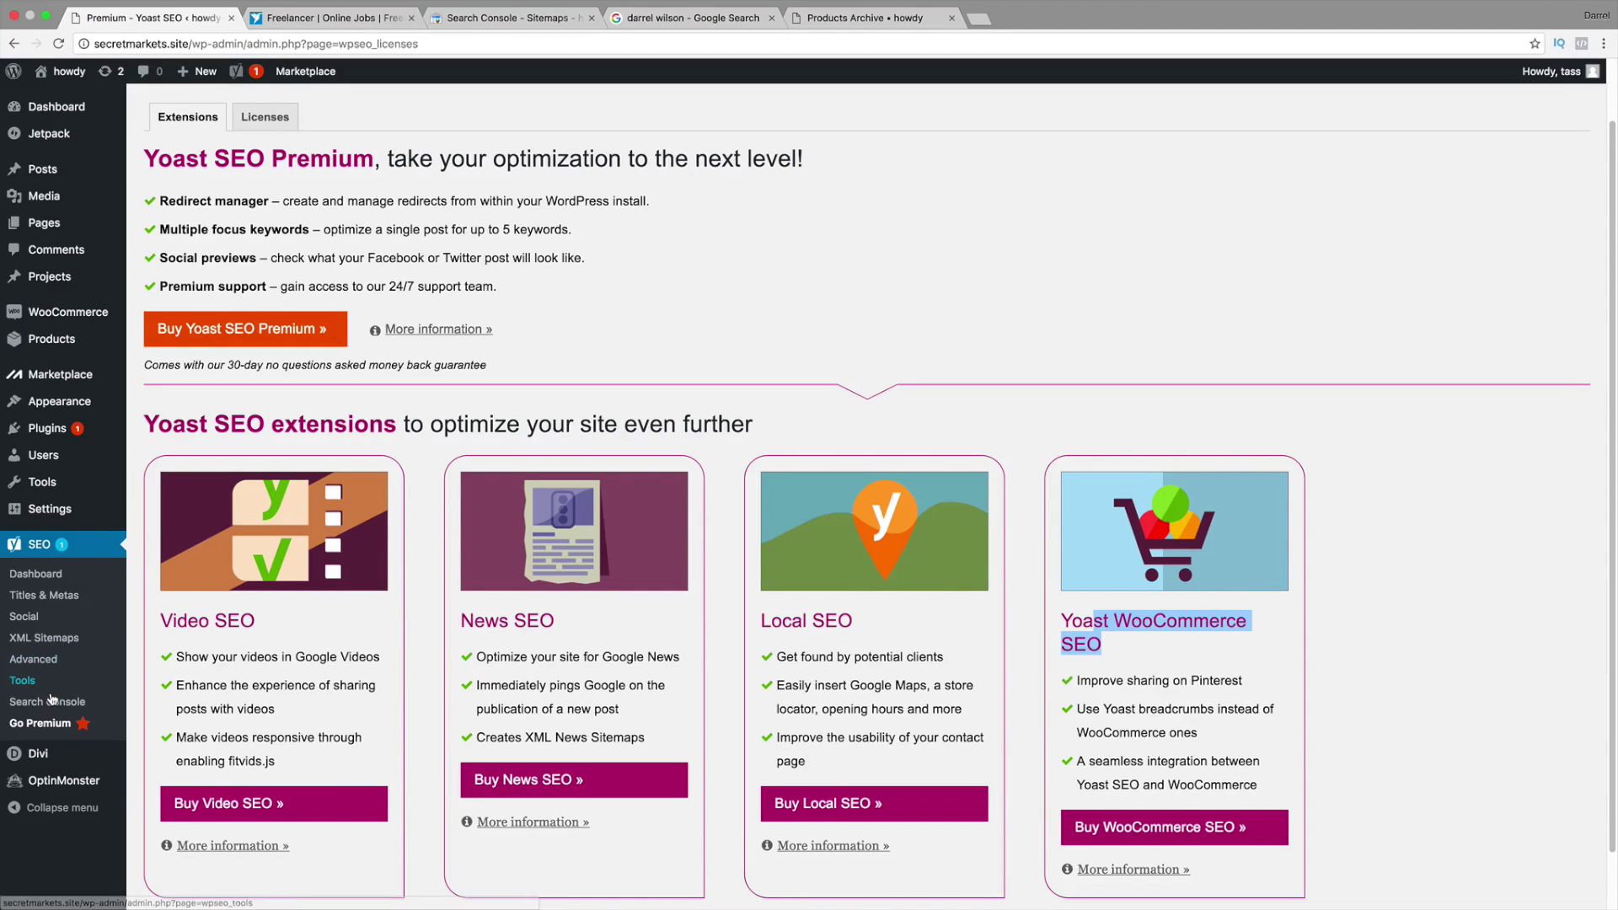
{"action": "left_click", "coordinate": [33, 575]}
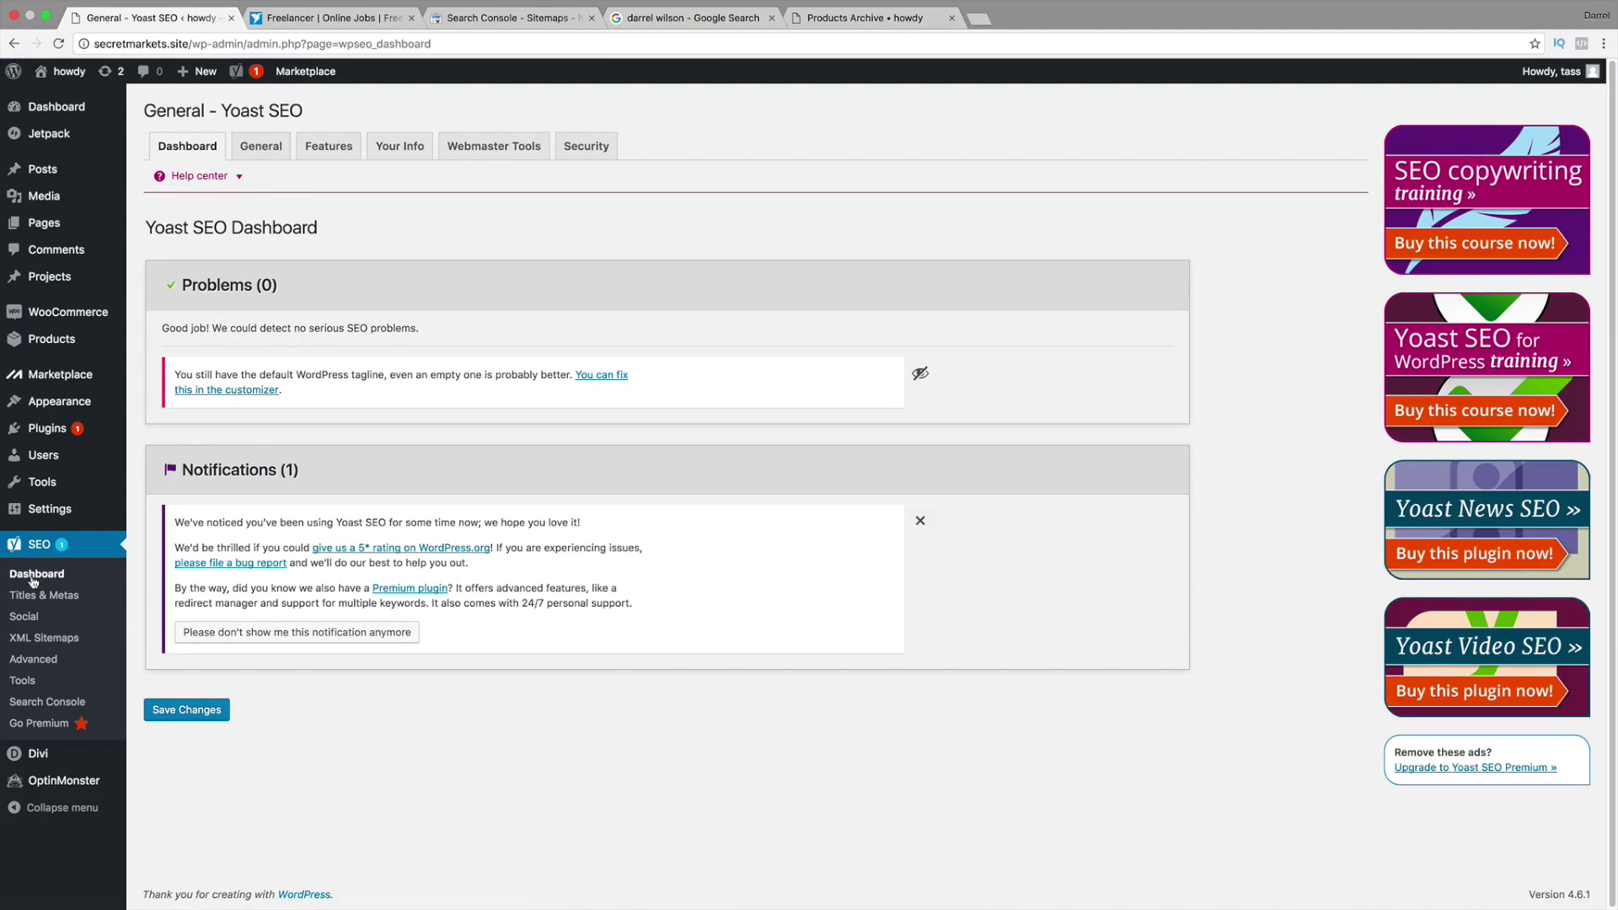
{"action": "left_click", "coordinate": [32, 596]}
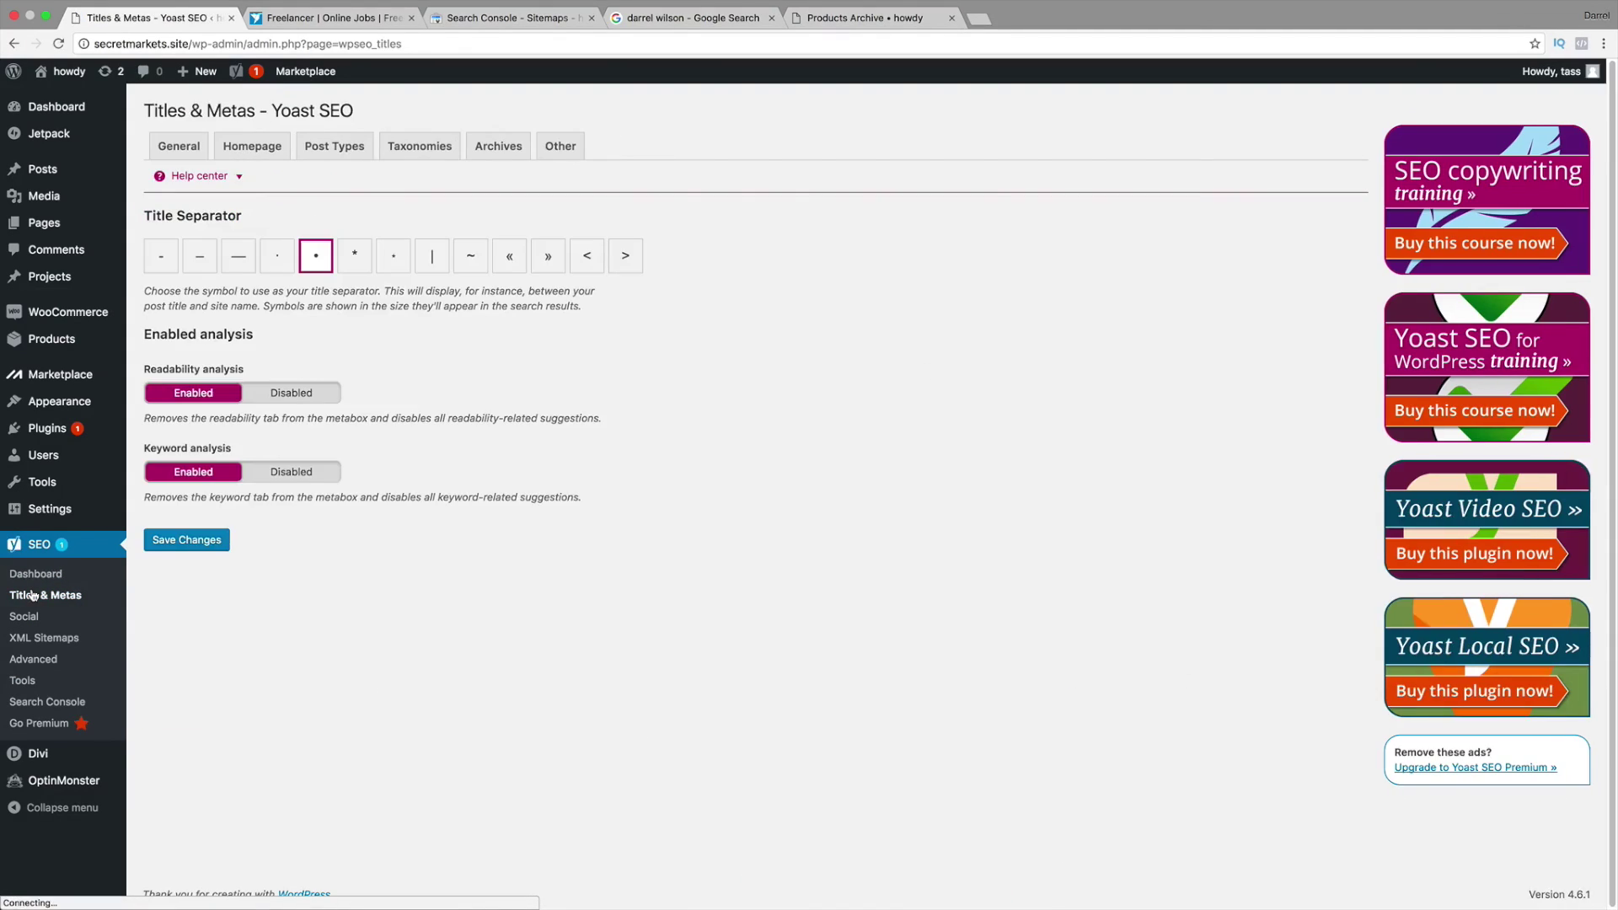
{"action": "left_click", "coordinate": [32, 615]}
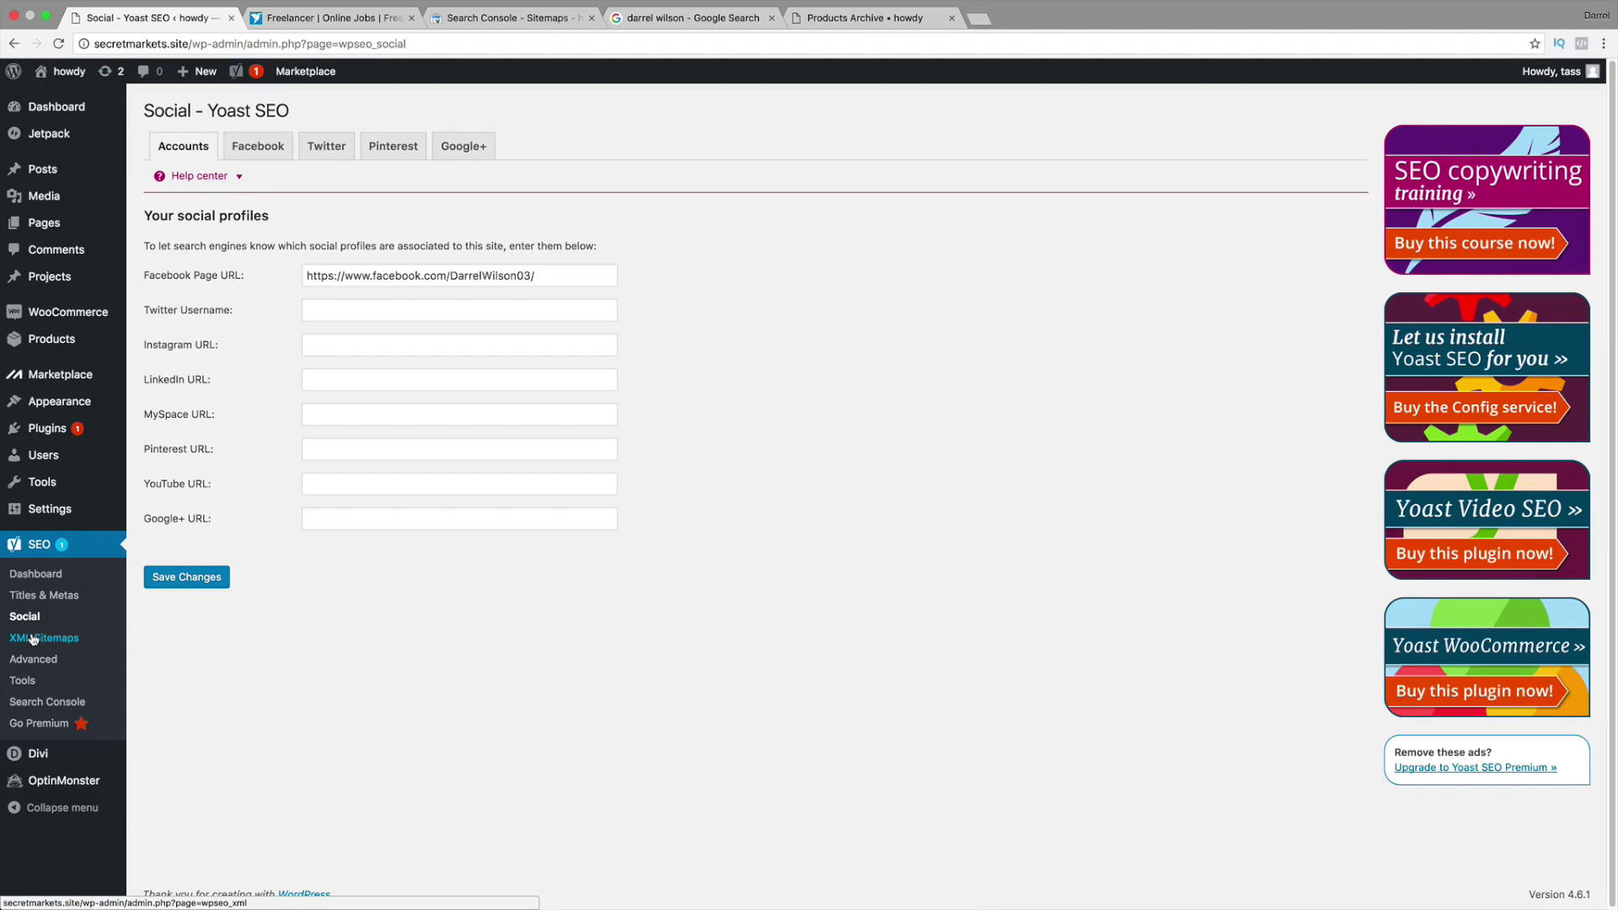
{"action": "left_click", "coordinate": [32, 639]}
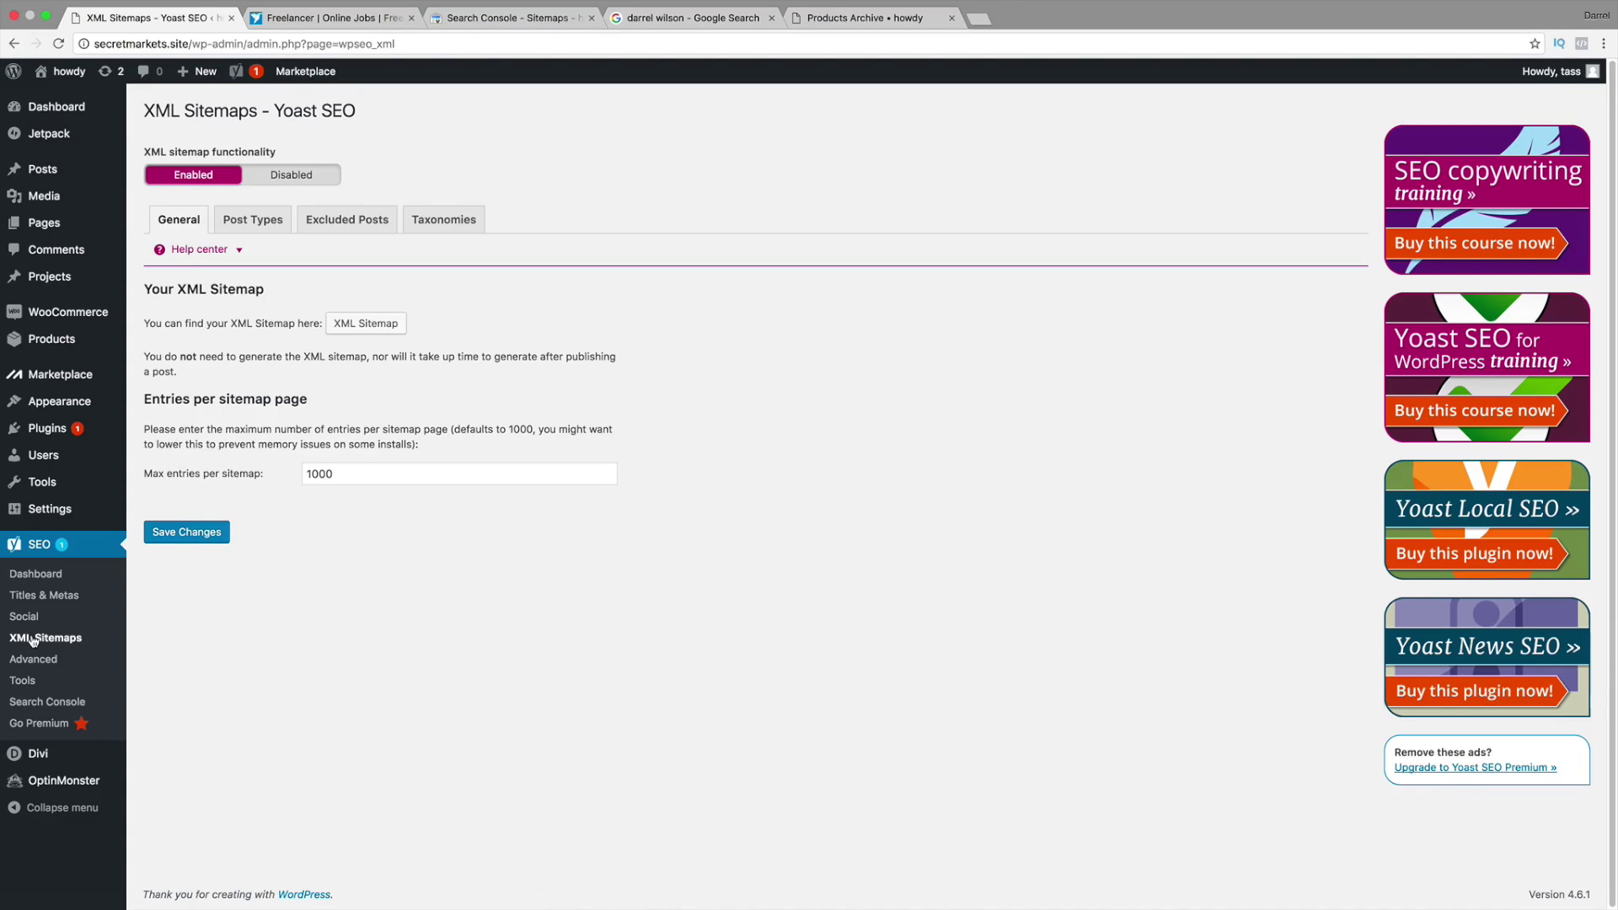
{"action": "left_click", "coordinate": [32, 643]}
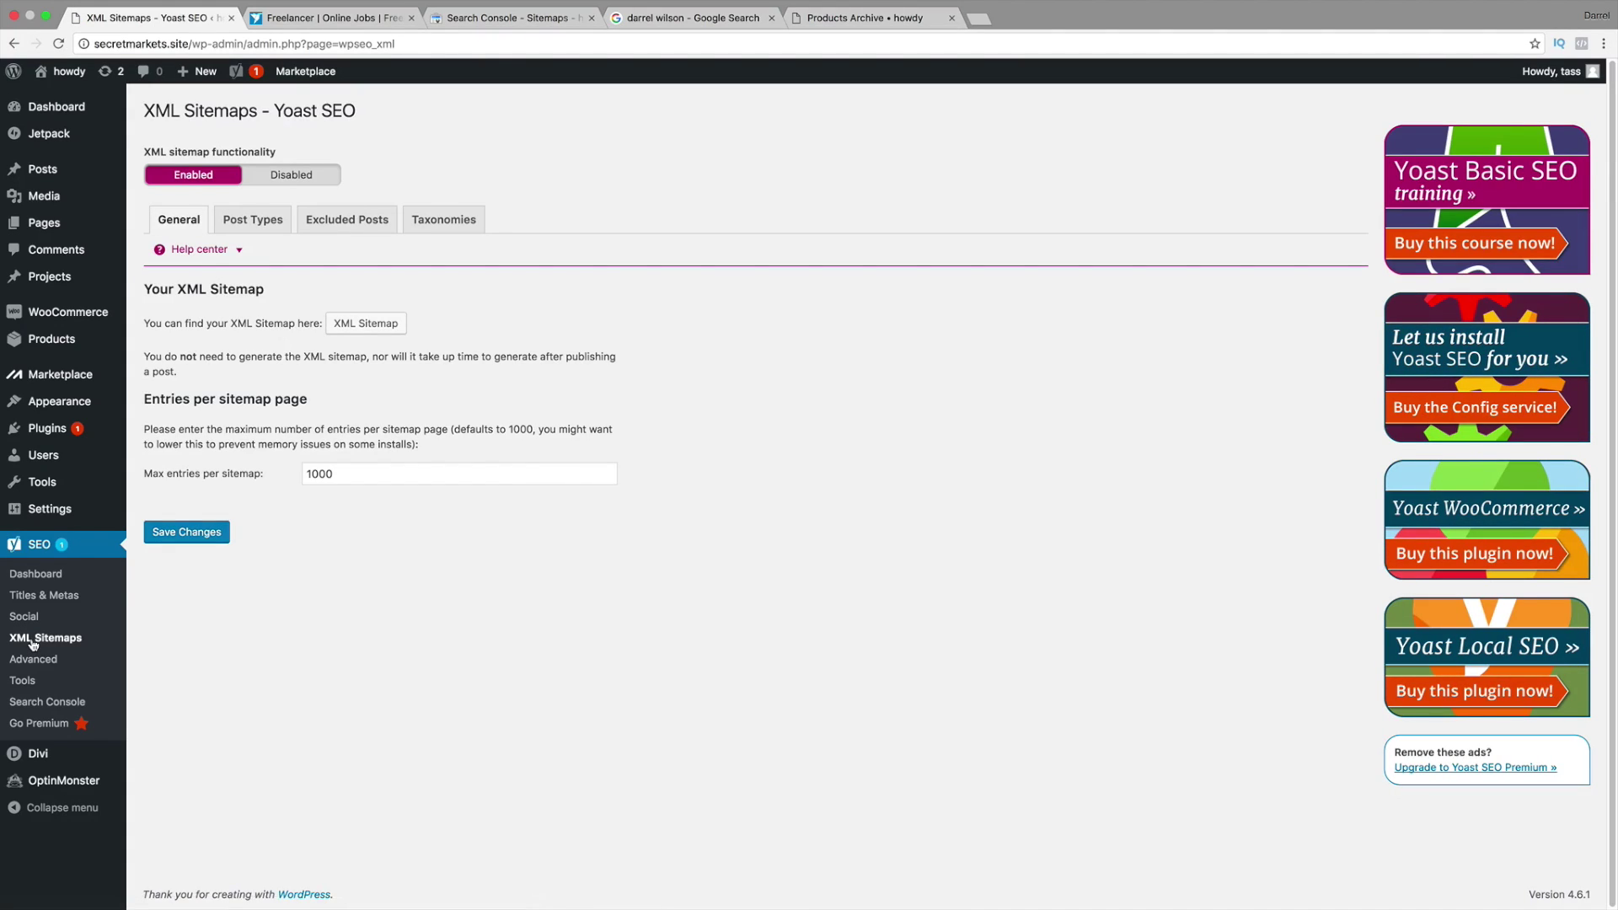
{"action": "left_click", "coordinate": [35, 661]}
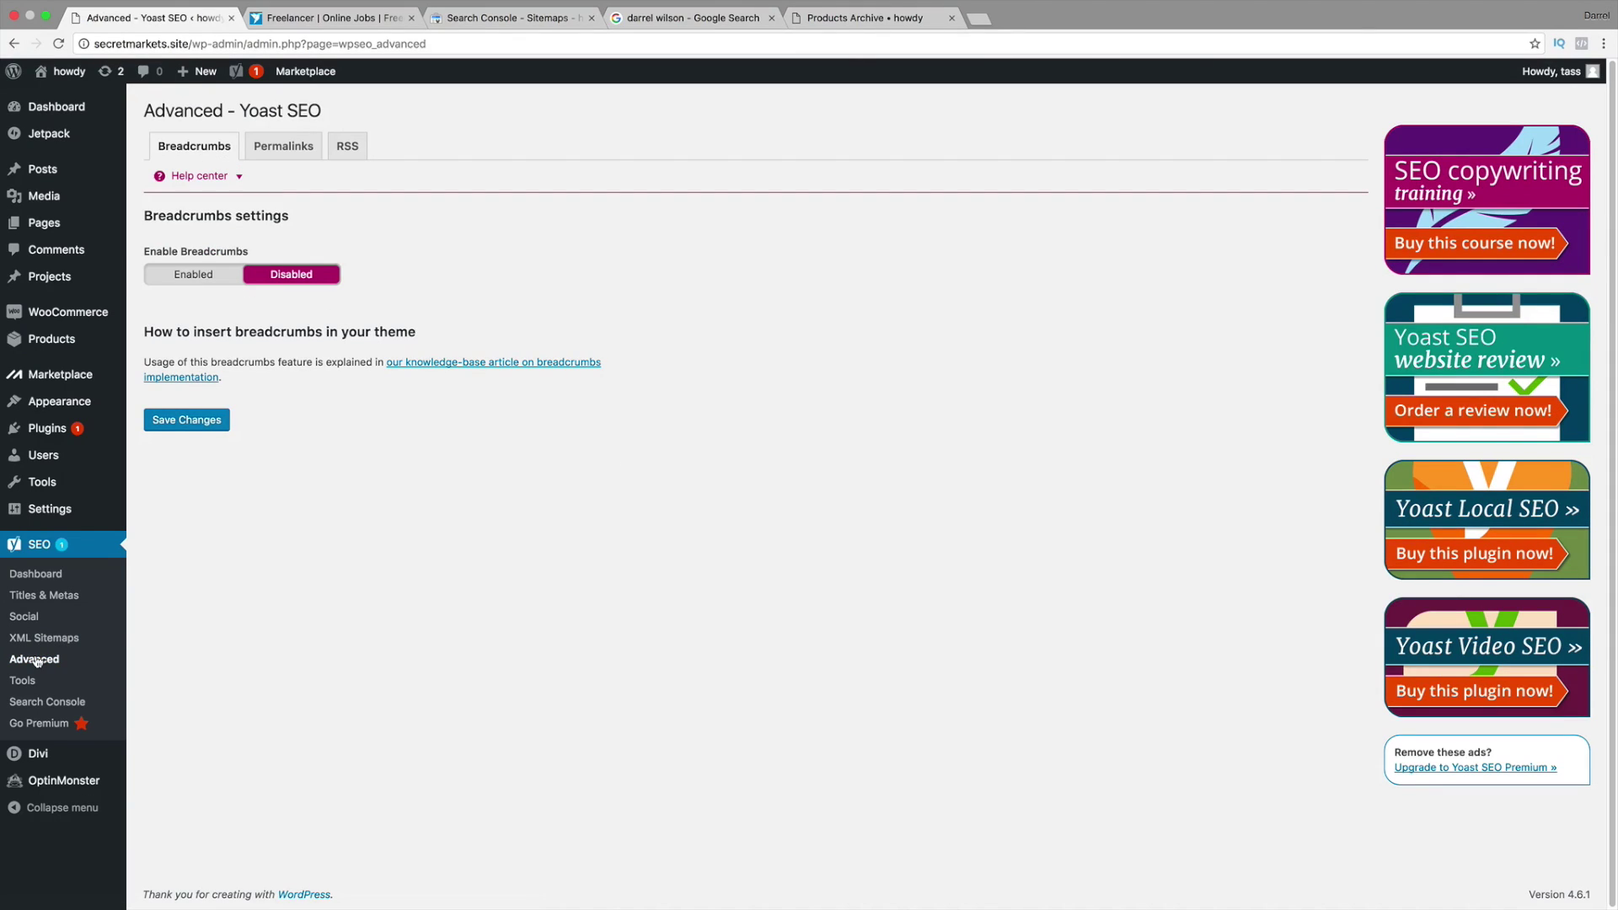
{"action": "left_click", "coordinate": [34, 679]}
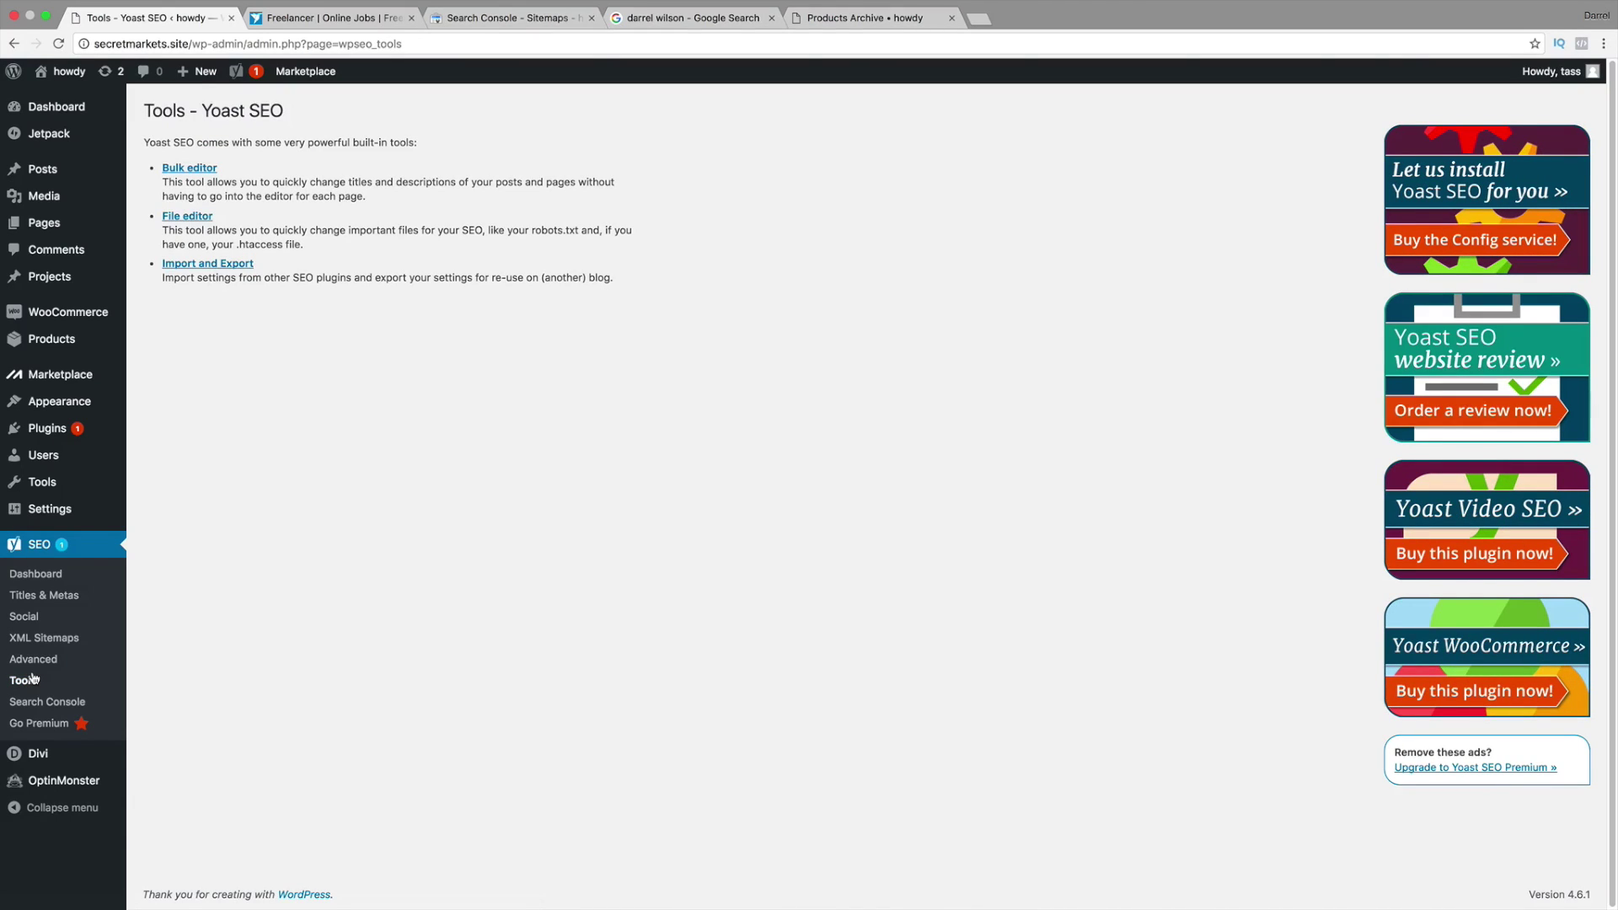
{"action": "left_click", "coordinate": [40, 699]}
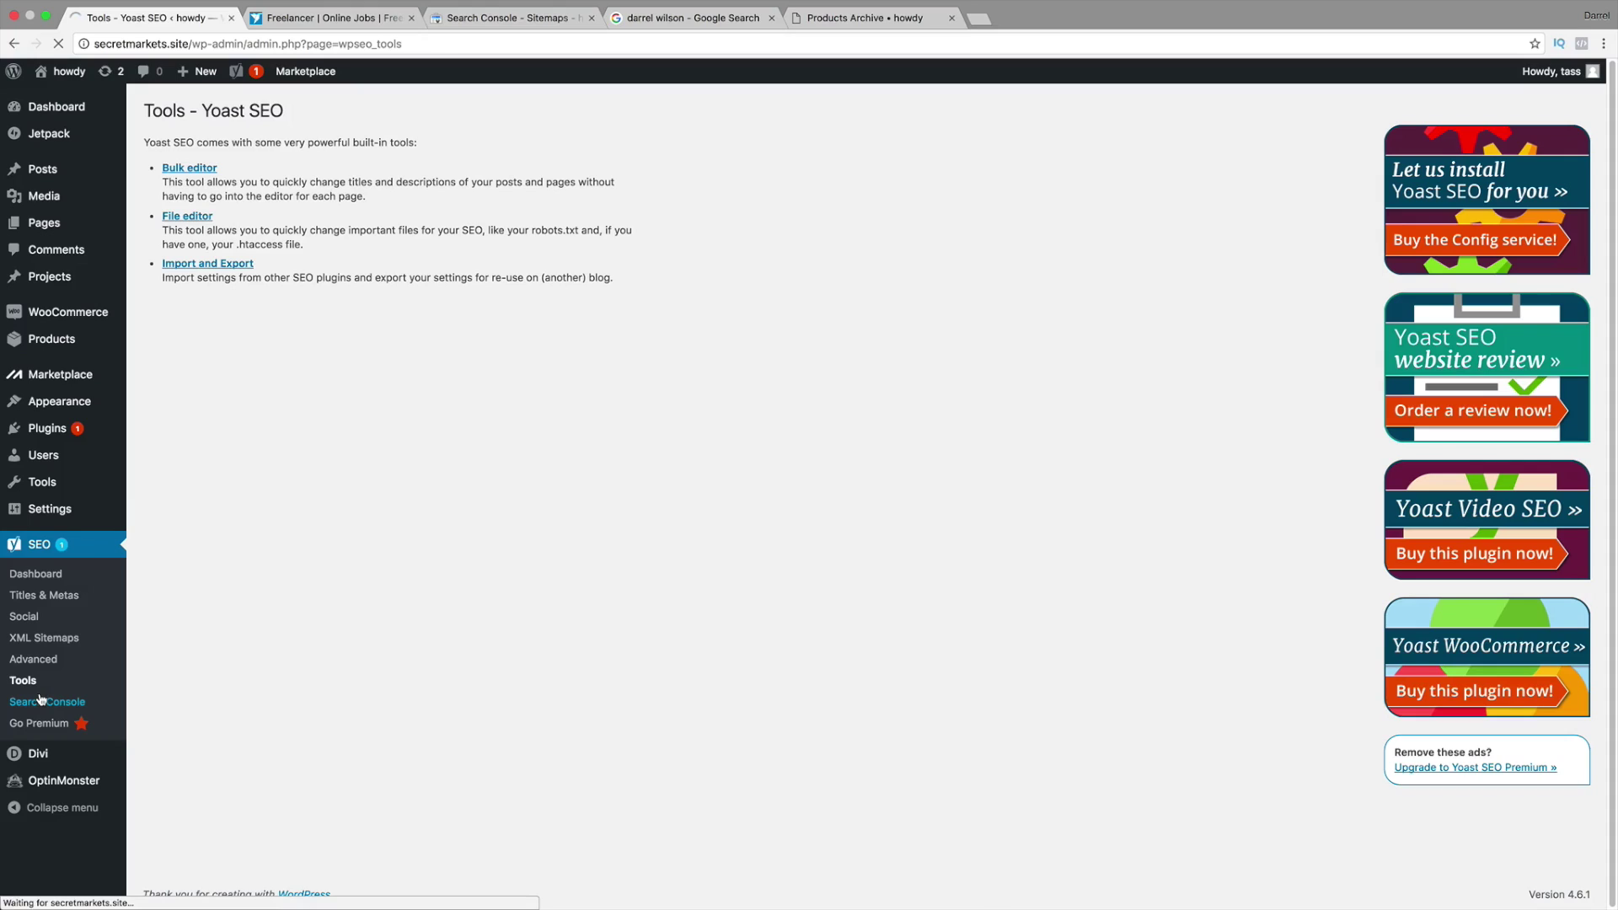